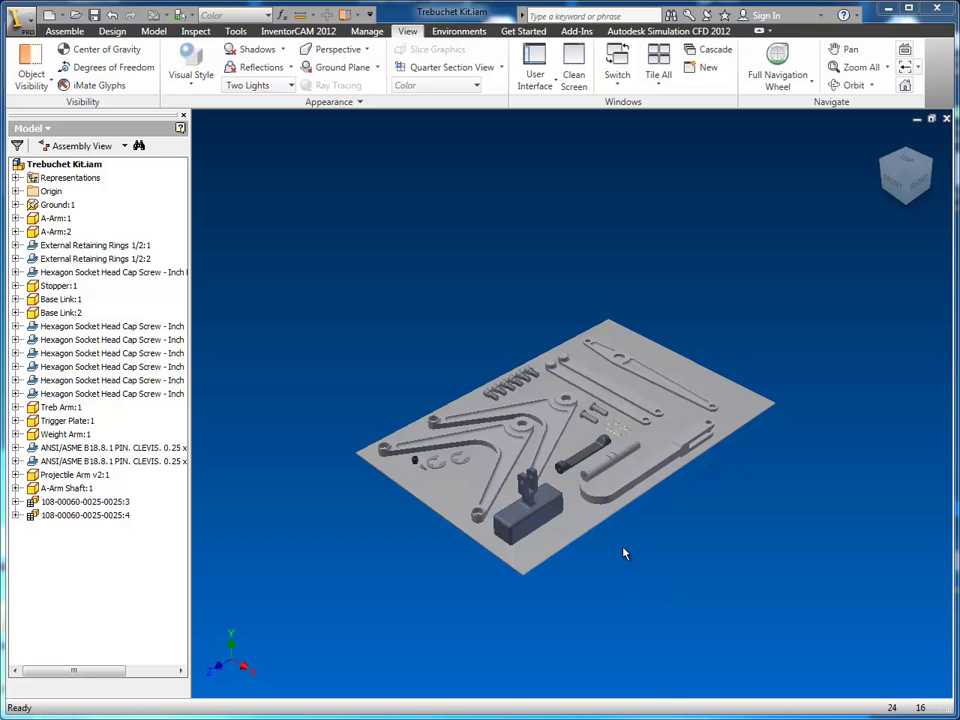
Display the degrees of freedom symbols for all components and examine them around the A-arms.
middle_click_drag(634, 559, 636, 531, "shift")
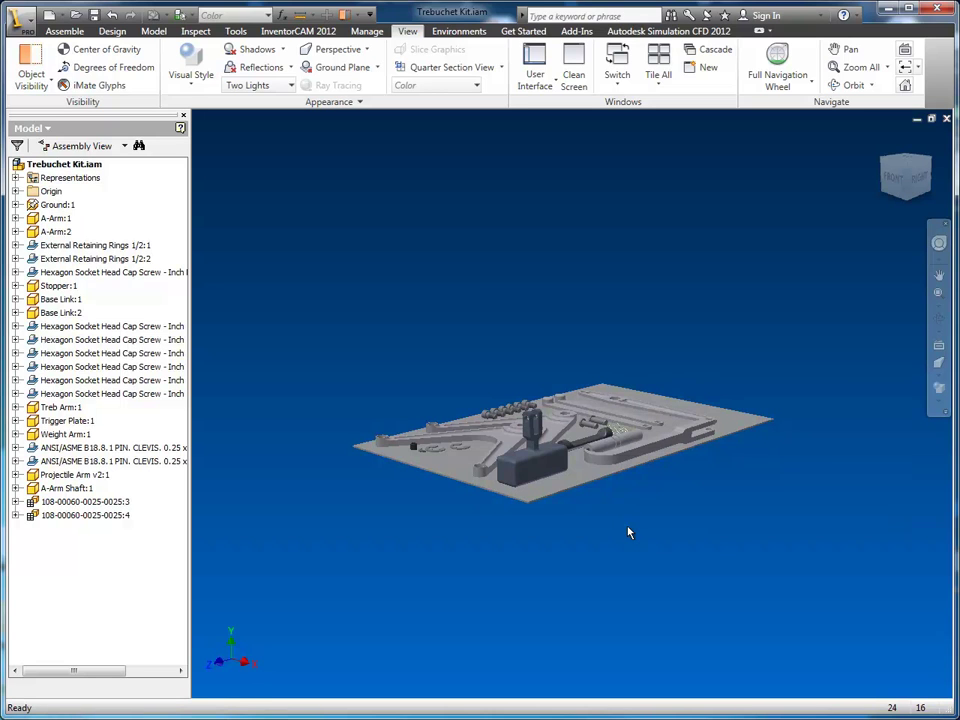
scroll(615, 530, "up", 5)
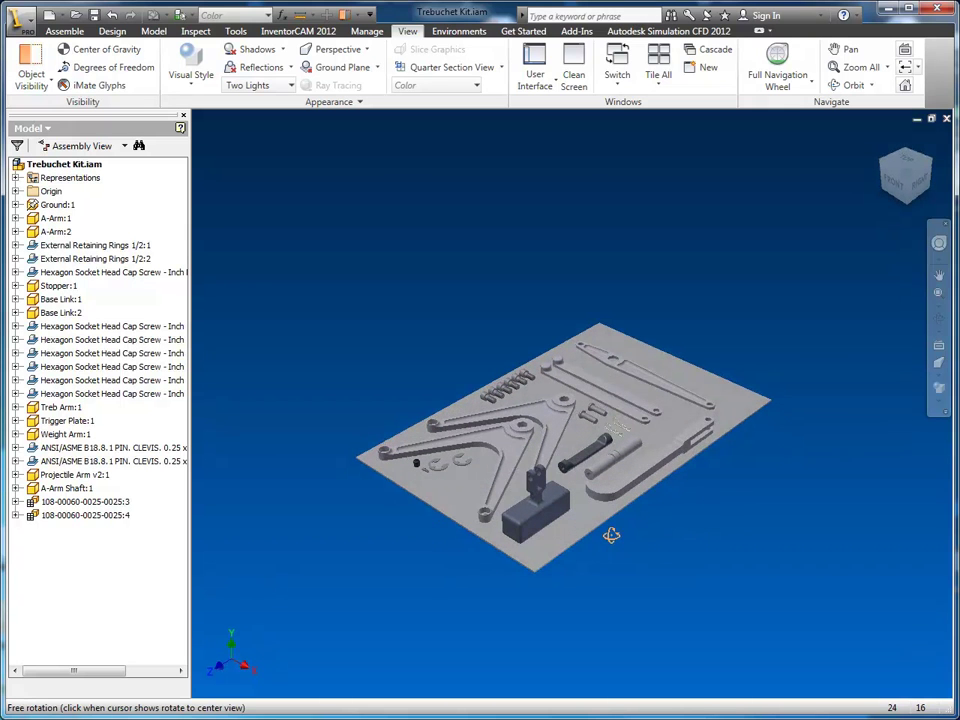
middle_click_drag(617, 549, 712, 604)
middle_click_drag(788, 580, 746, 574)
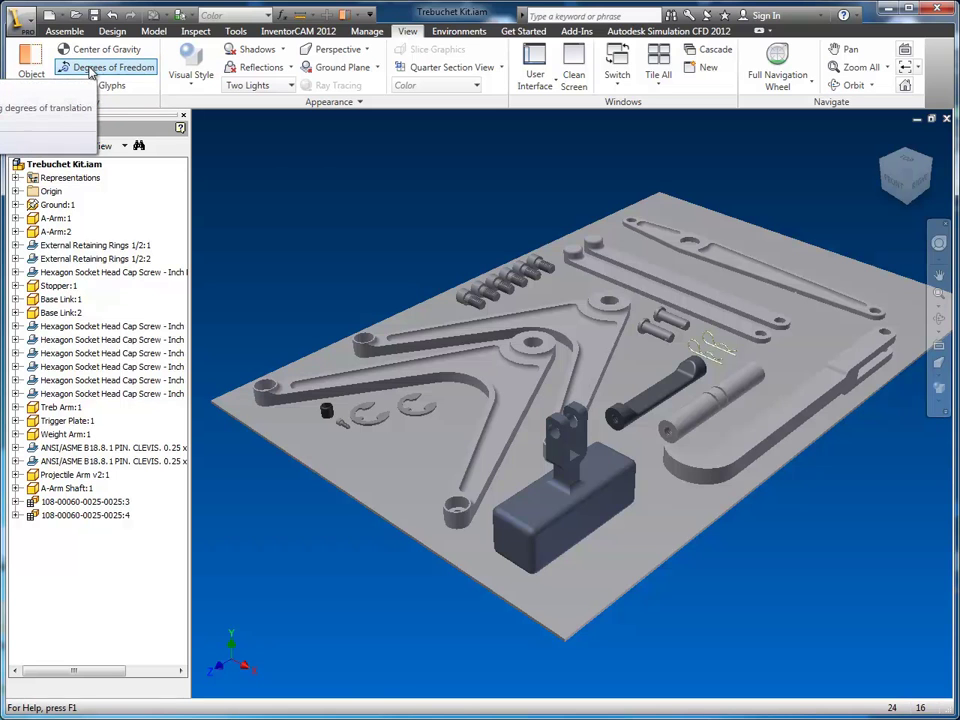
left_click(92, 68)
scroll(334, 577, "down", 4)
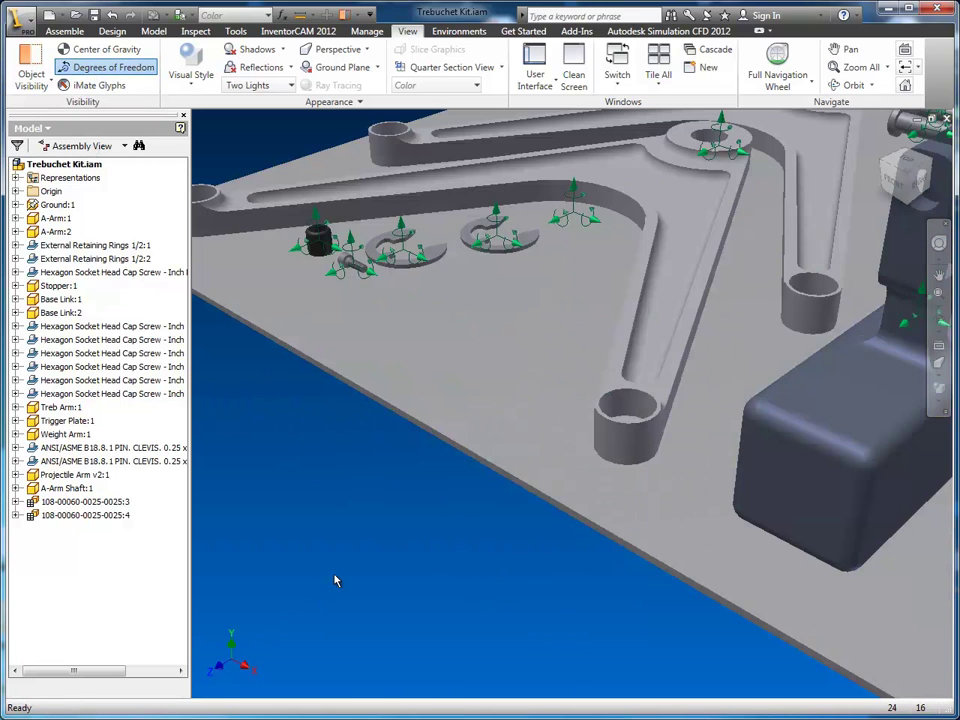
middle_click_drag(372, 662, 303, 717)
middle_click_drag(628, 508, 510, 660)
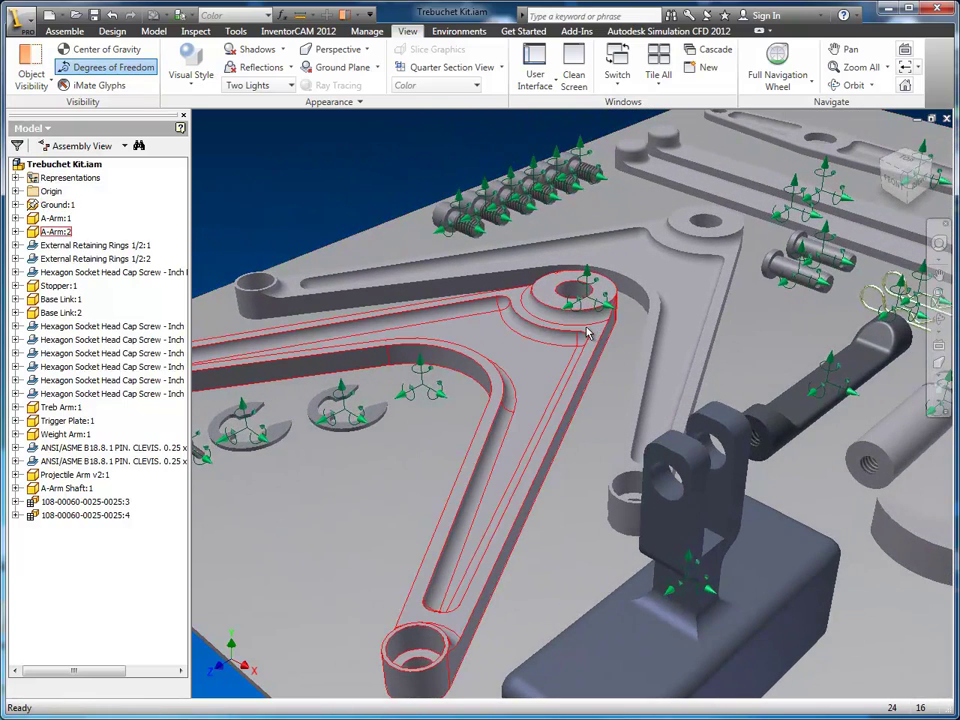
Nudge A-Arm:2 slightly to test its free movement, and hide the degrees of freedom symbols.
mouse_move(570, 351)
left_mouse_down()
mouse_move(575, 318)
mouse_move(562, 258)
mouse_move(549, 326)
mouse_move(574, 349)
mouse_move(580, 332)
left_mouse_up()
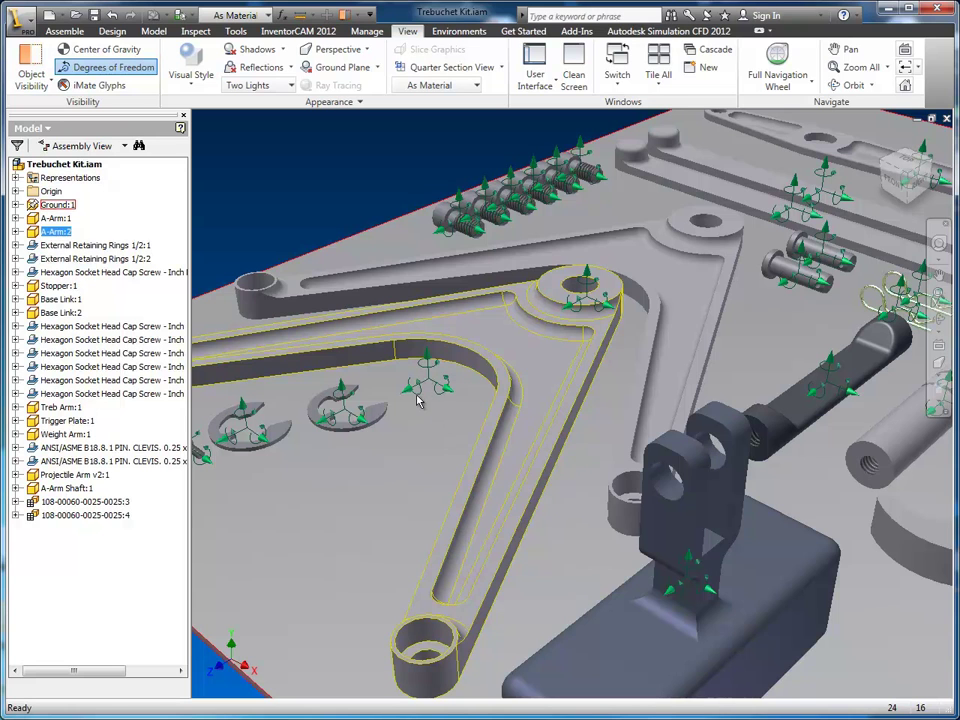
scroll(409, 294, "up", 5)
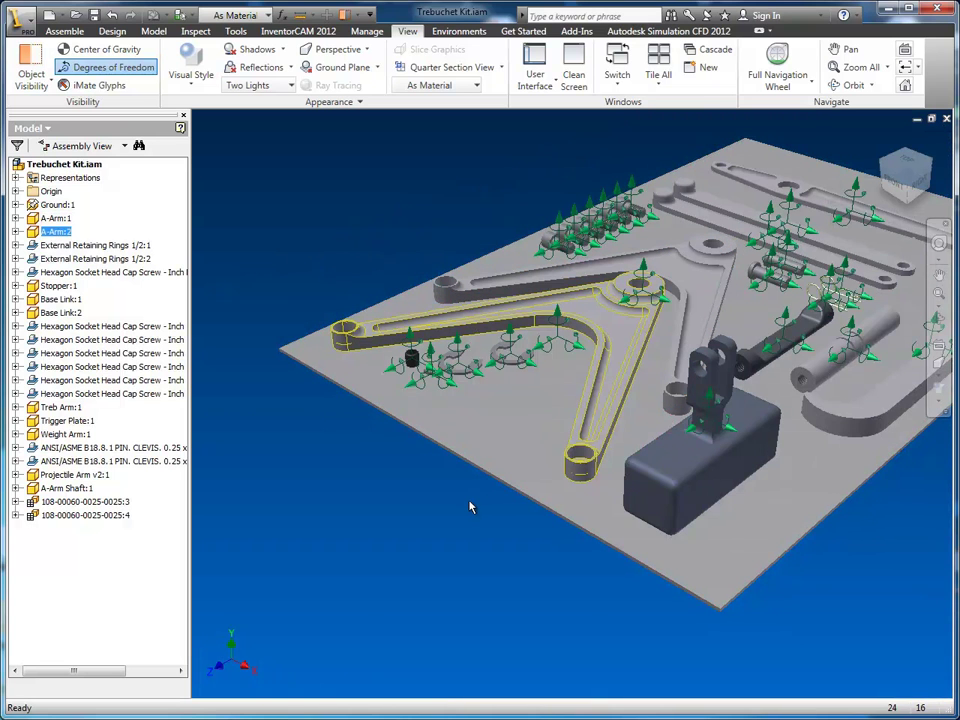
left_click(471, 505)
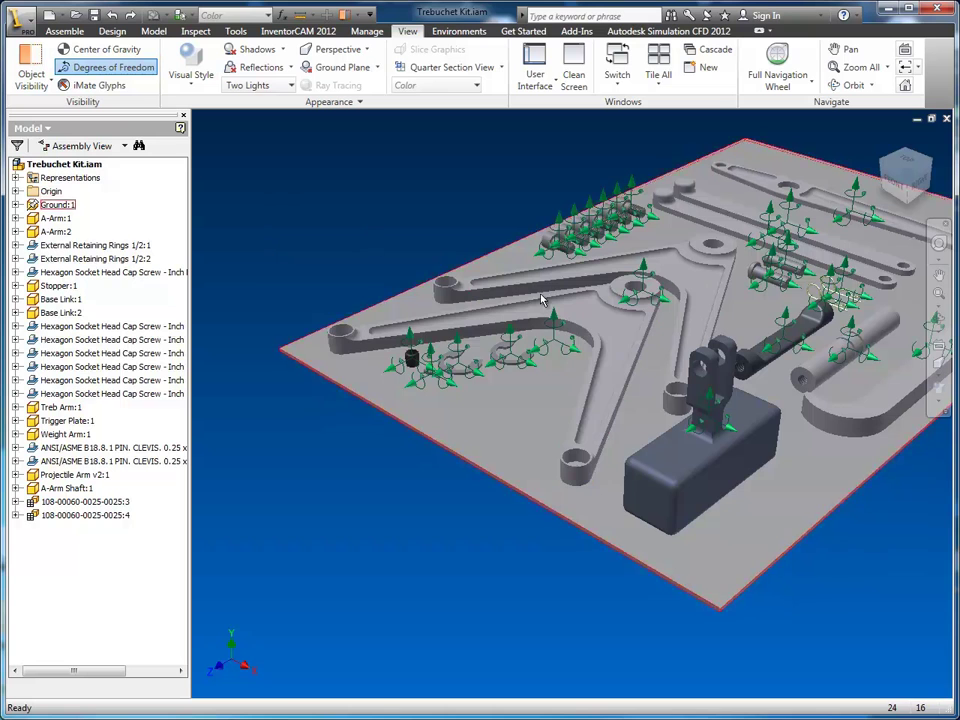
mouse_move(601, 320)
left_mouse_down()
mouse_move(624, 332)
mouse_move(602, 323)
left_mouse_up()
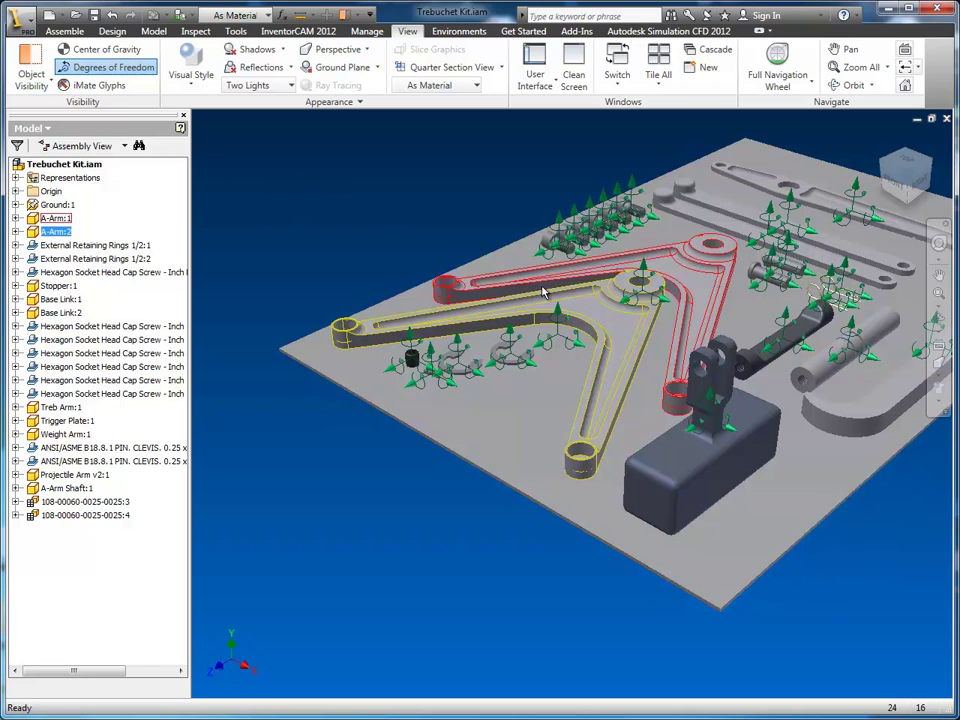
left_click(111, 70)
left_click(111, 70)
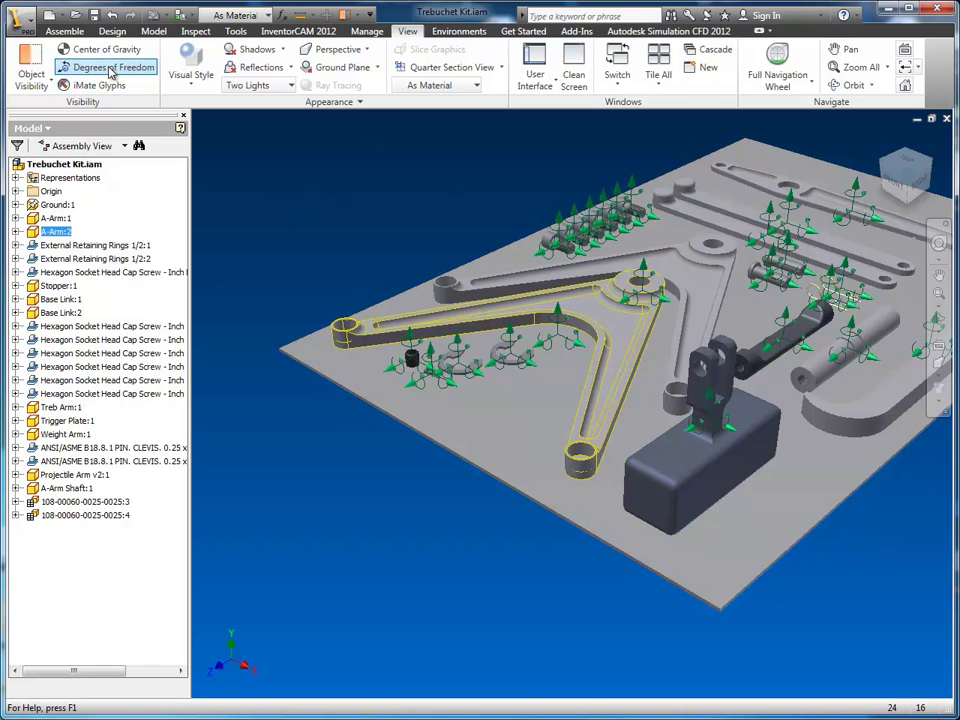
left_click(111, 70)
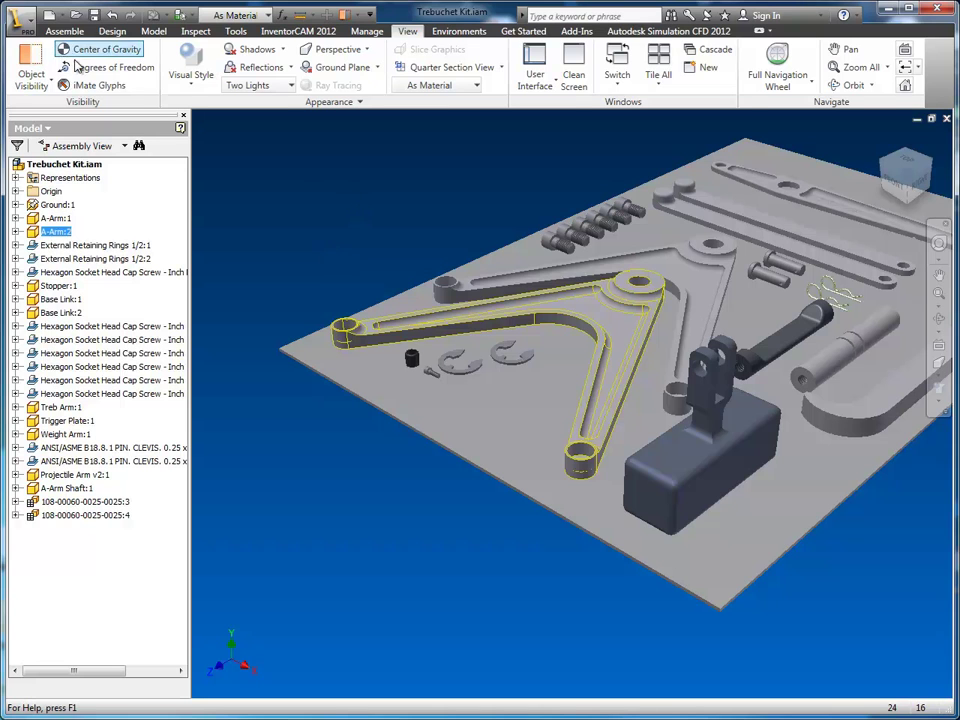
Begin a Mate constraint with the ring-shaped face of A-Arm:2's outer foot as the first selection.
left_click(64, 32)
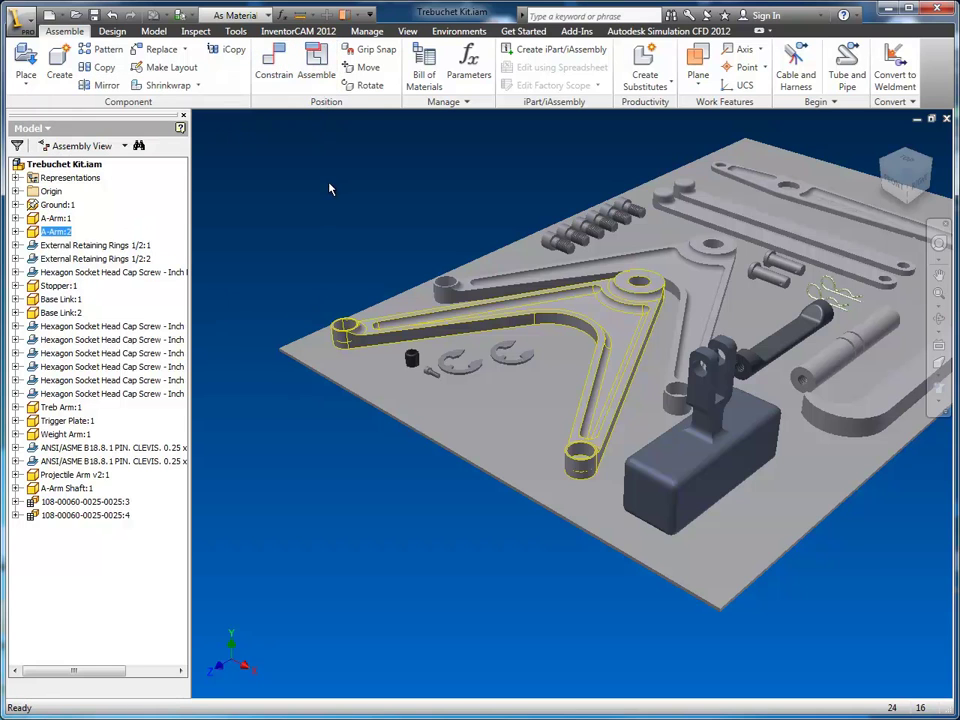
left_click(280, 66)
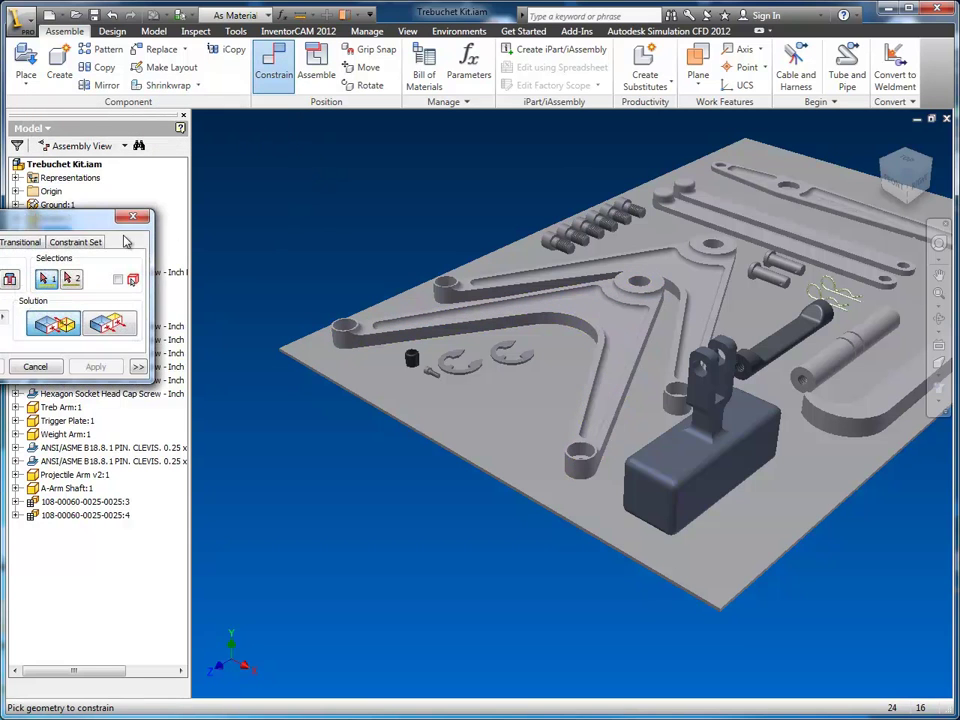
left_click_drag(72, 215, 195, 170)
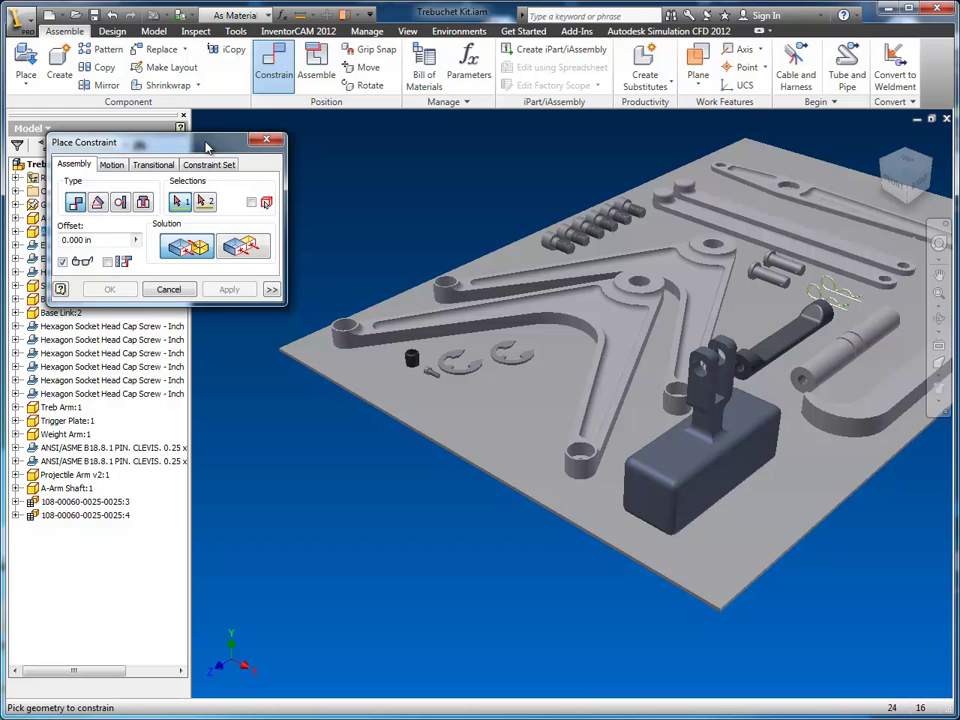
left_click_drag(205, 146, 196, 134)
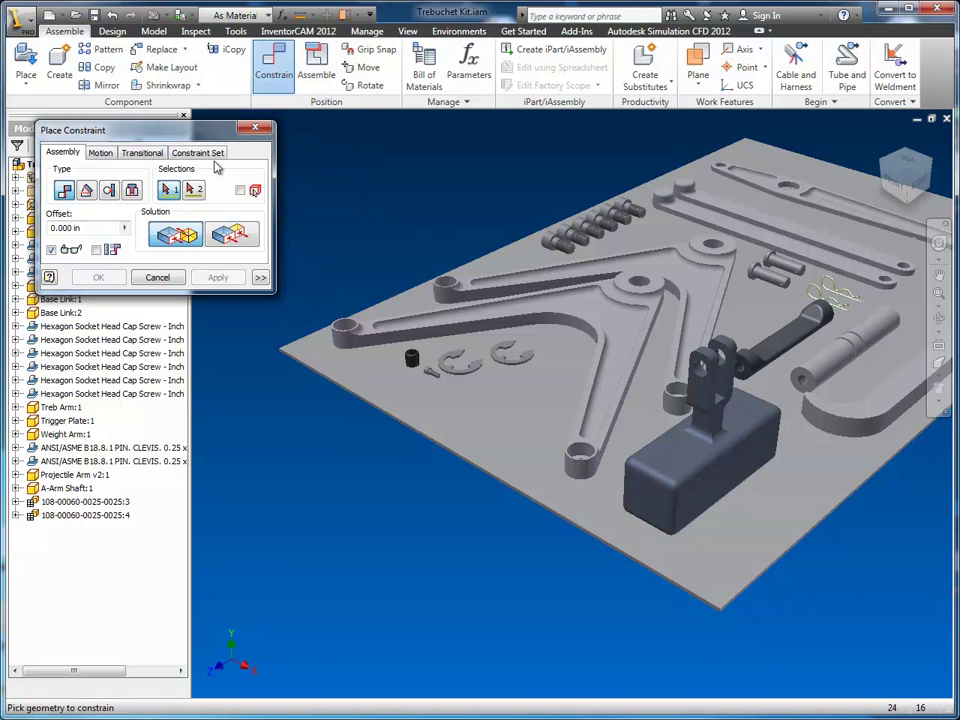
mouse_move(95, 130)
left_mouse_down()
mouse_move(95, 120)
mouse_move(89, 132)
left_mouse_up()
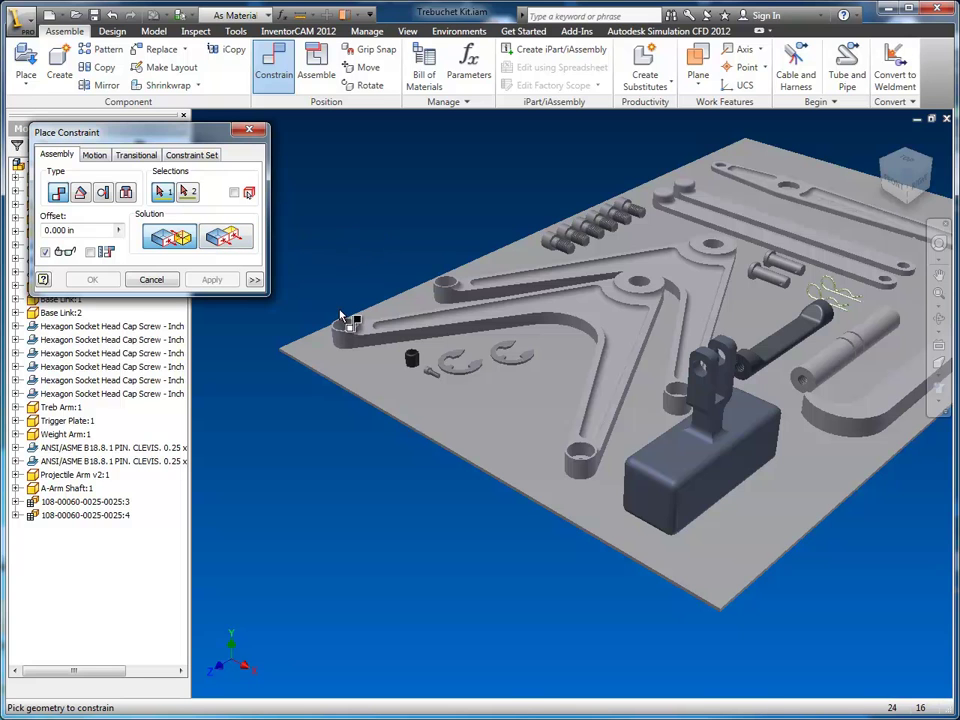
scroll(342, 407, "down", 5)
middle_click_drag(411, 297, 478, 608)
middle_click_drag(527, 386, 529, 682)
scroll(497, 266, "down", 5)
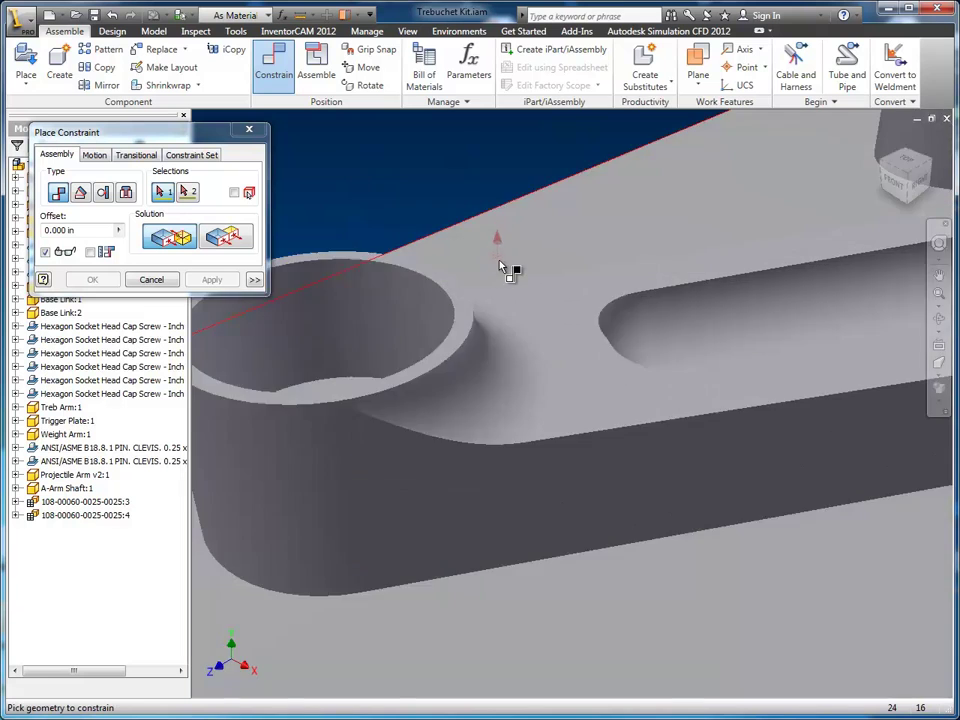
left_click(456, 321)
Set the visual style to Shaded with edges while facing the long side of the ground plate.
scroll(564, 360, "up", 3)
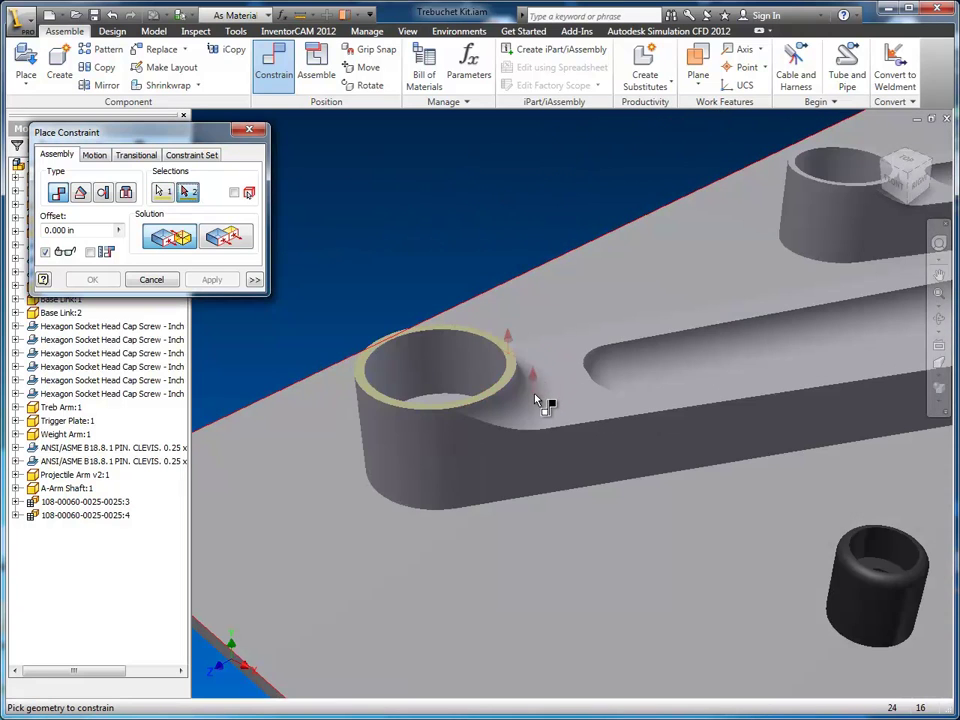
middle_click_drag(564, 426, 631, 434, "shift")
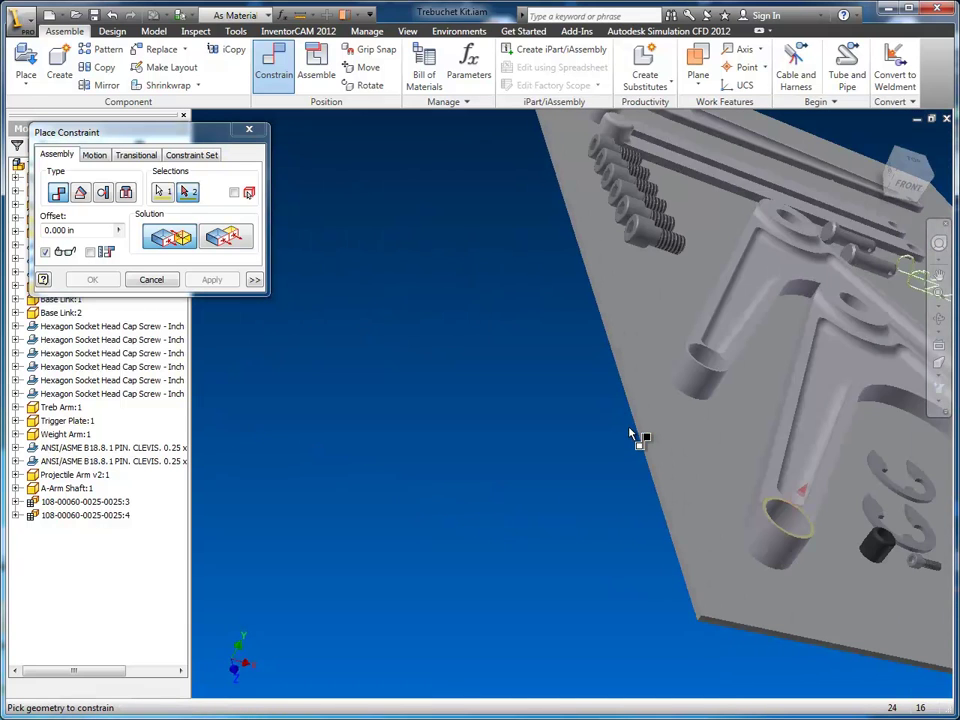
scroll(631, 434, "down", 2)
scroll(656, 454, "down", 3)
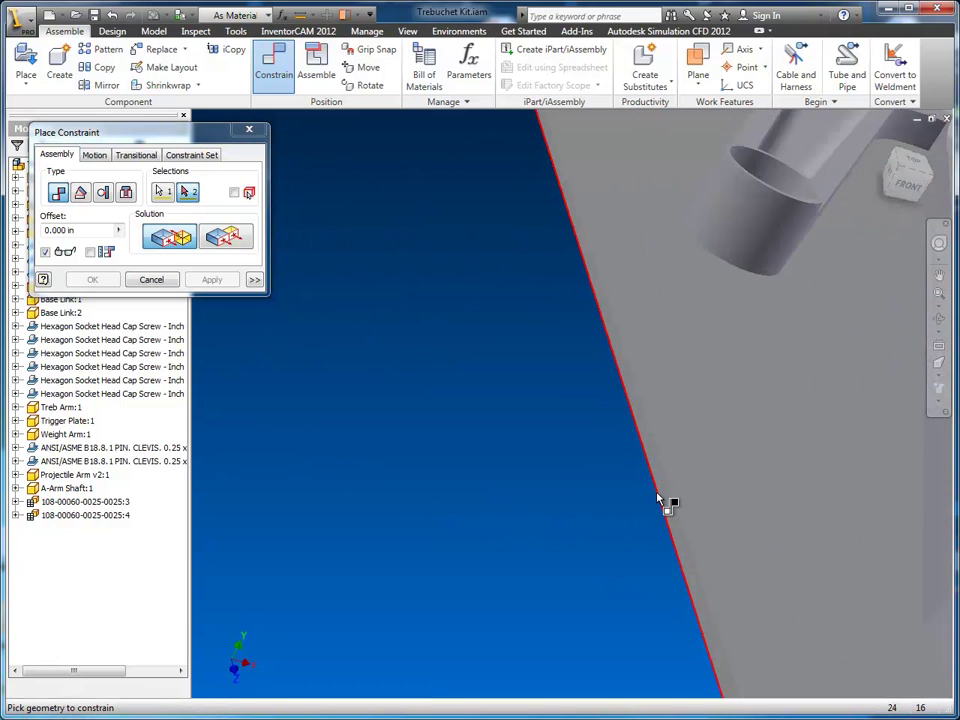
left_click(936, 394)
left_click(809, 450)
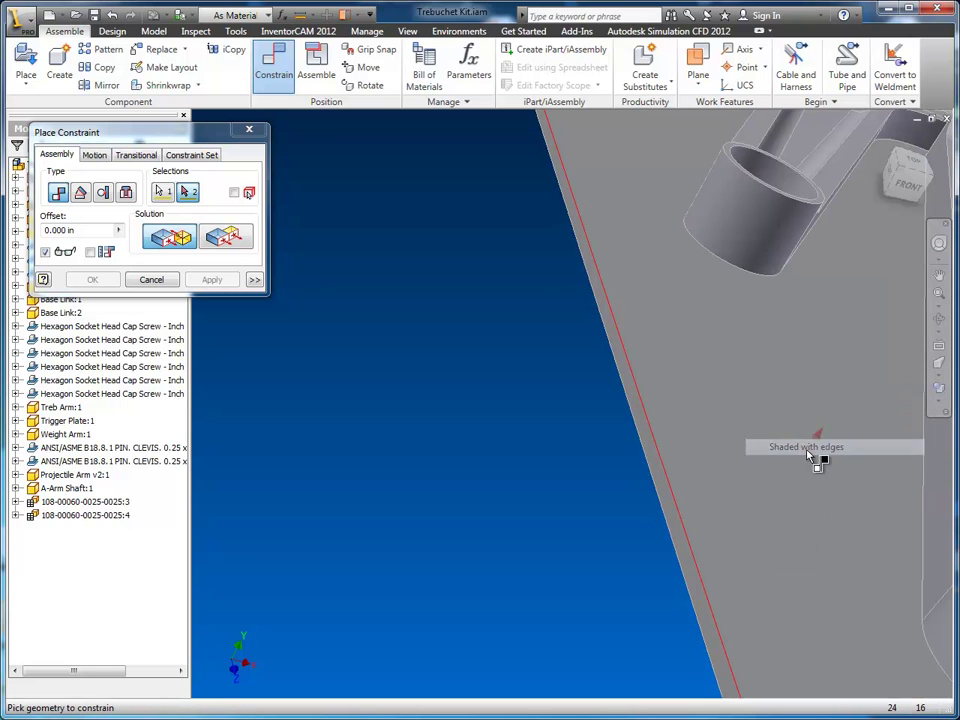
Select the ground plate's long side face near the screws as second reference and apply the constraint with the Flush solution and 0.000 in offset.
left_click(649, 444)
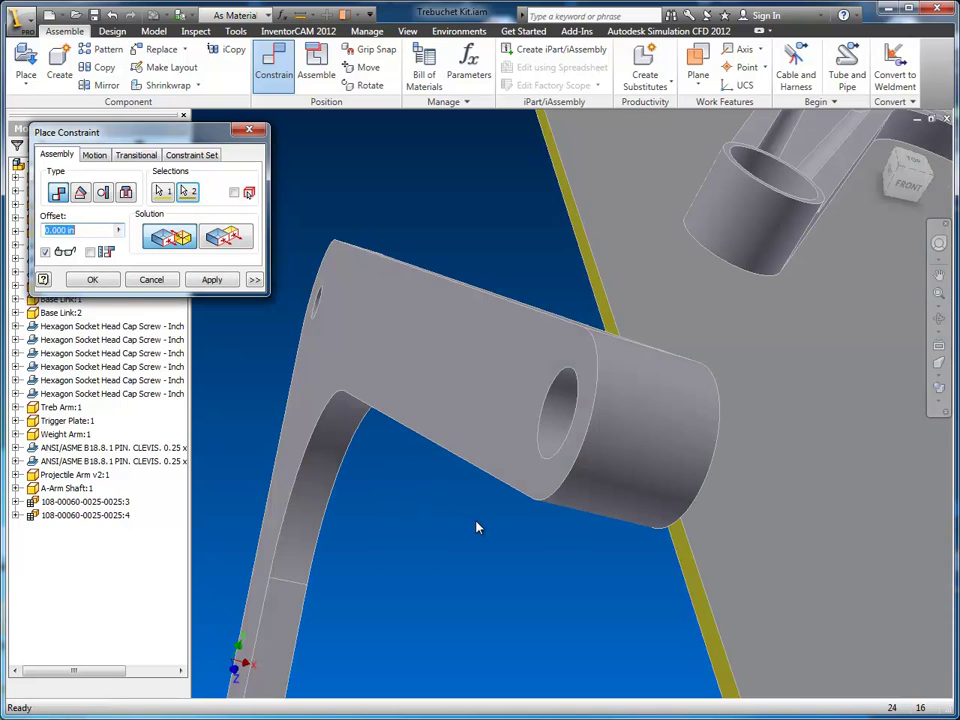
scroll(457, 527, "up", 3)
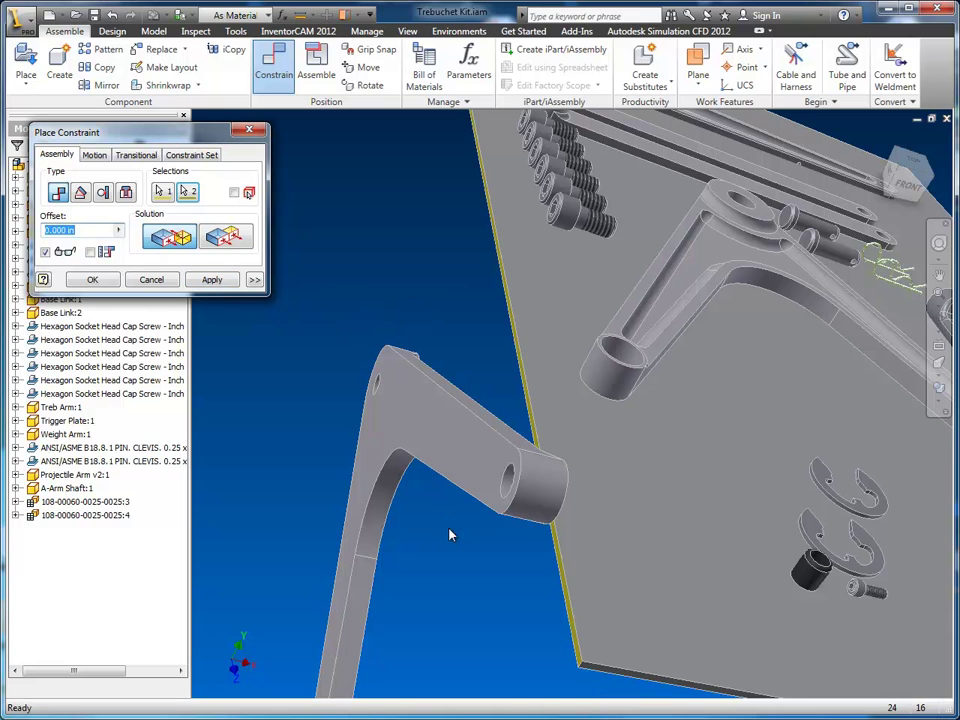
middle_click_drag(494, 537, 505, 380)
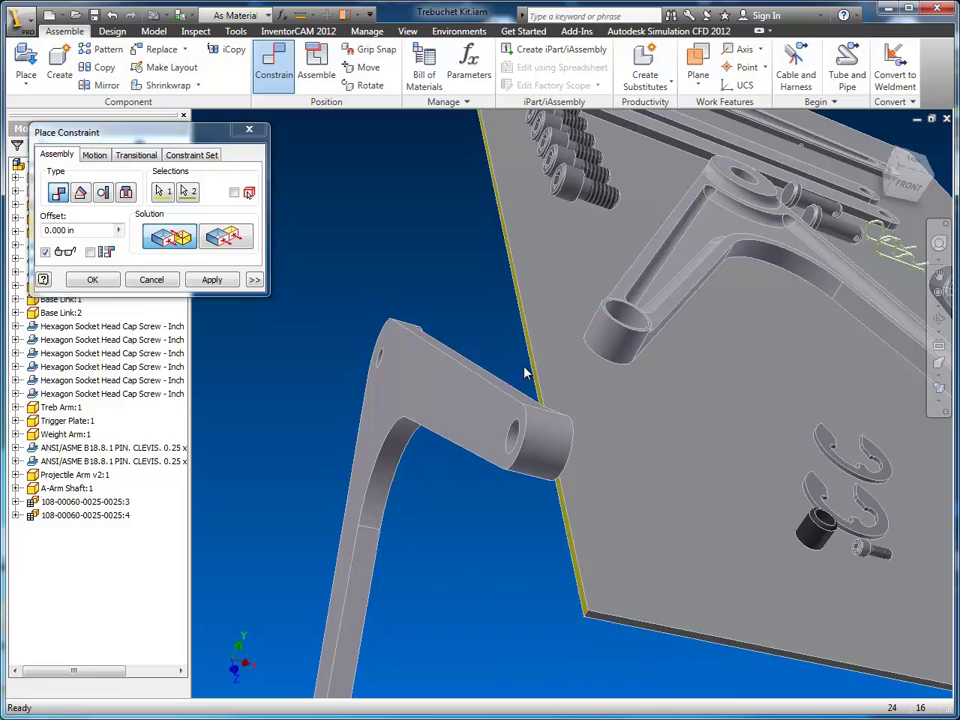
middle_click_drag(507, 336, 478, 304, "shift")
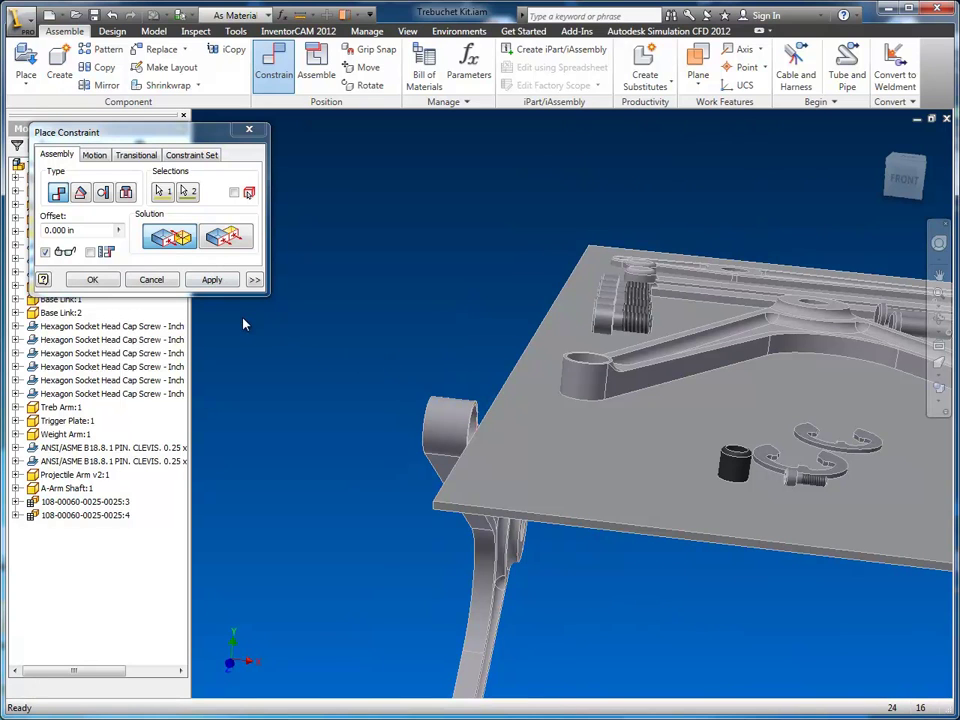
left_click(226, 240)
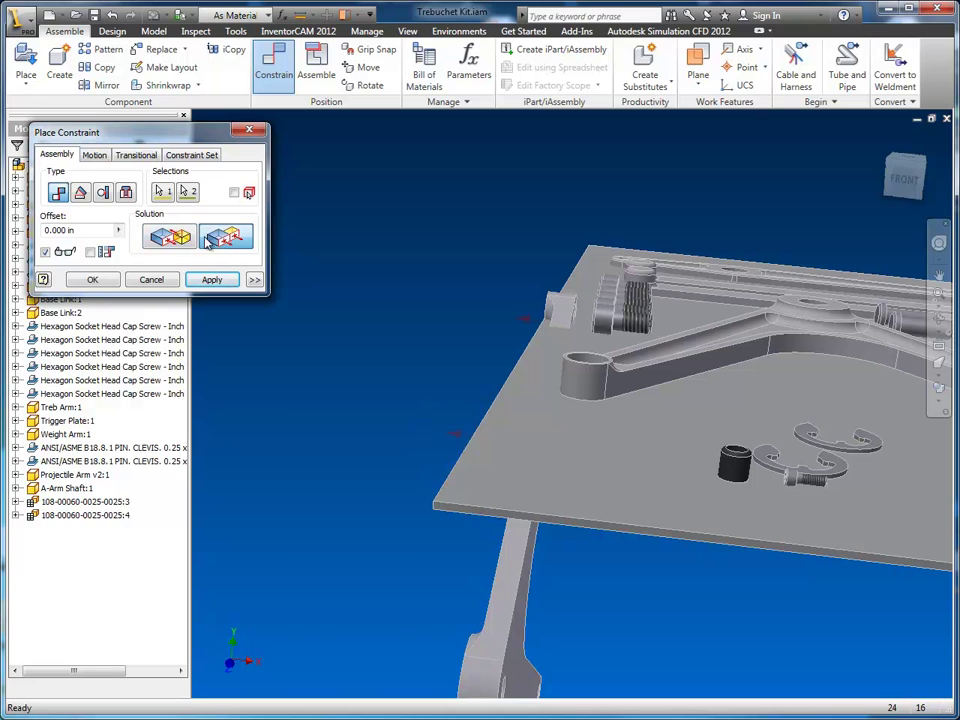
left_click(173, 240)
left_click(234, 244)
mouse_move(448, 401)
middle_mouse_down("shift")
mouse_move(469, 388)
mouse_move(469, 411)
mouse_move(441, 405)
mouse_move(471, 401)
mouse_move(437, 432)
mouse_move(442, 395)
middle_mouse_up("shift")
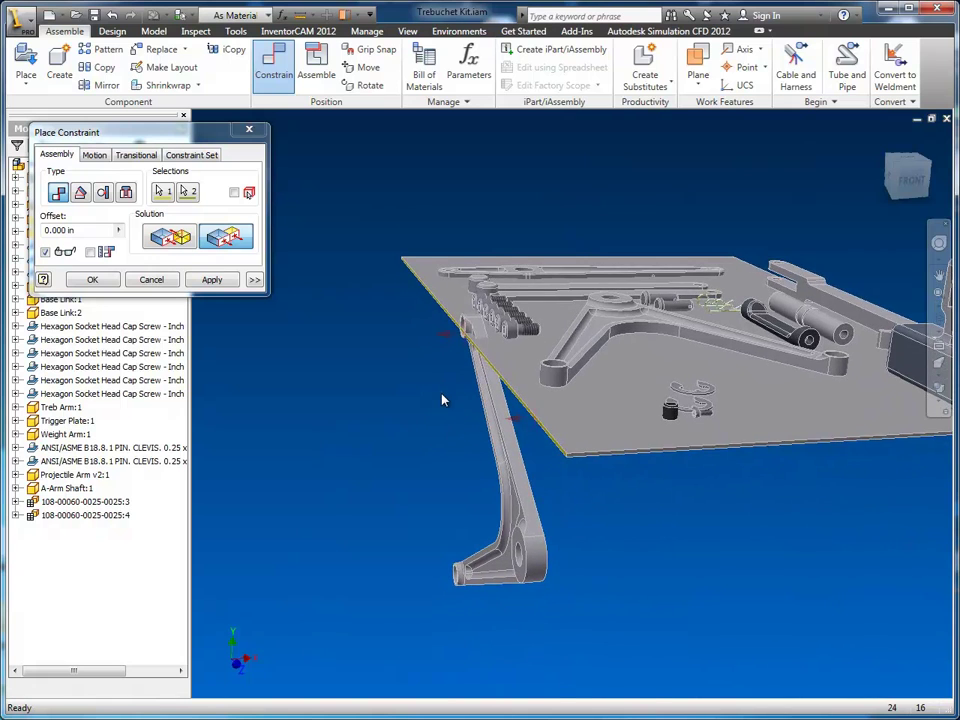
scroll(442, 395, "down", 3)
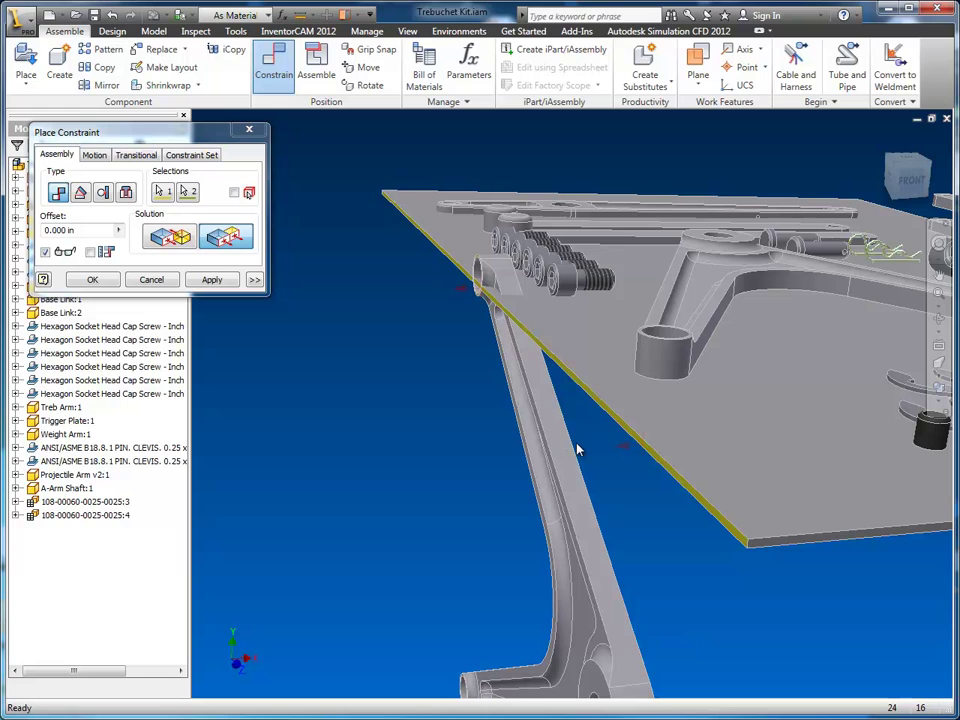
left_click(210, 281)
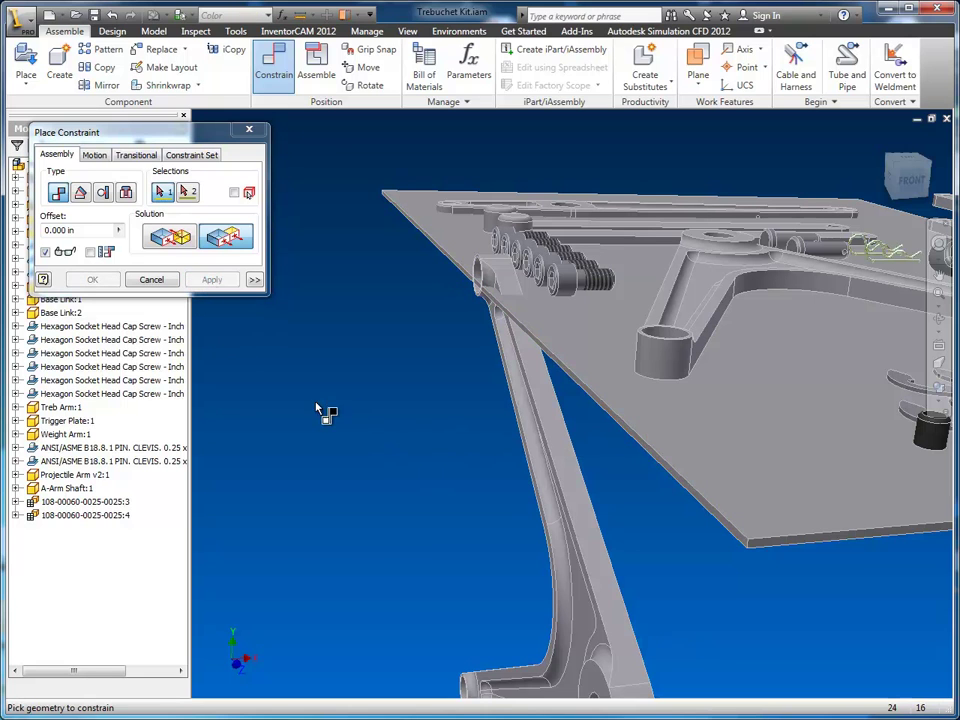
left_click(150, 285)
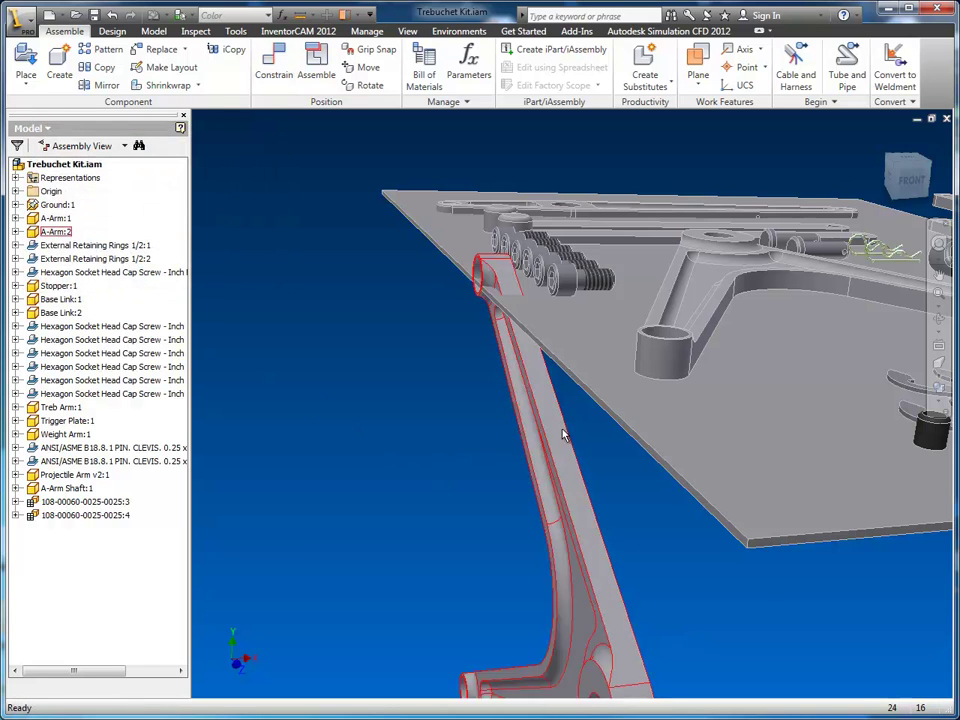
Switch the model to the front view with orthographic projection.
left_click(913, 181)
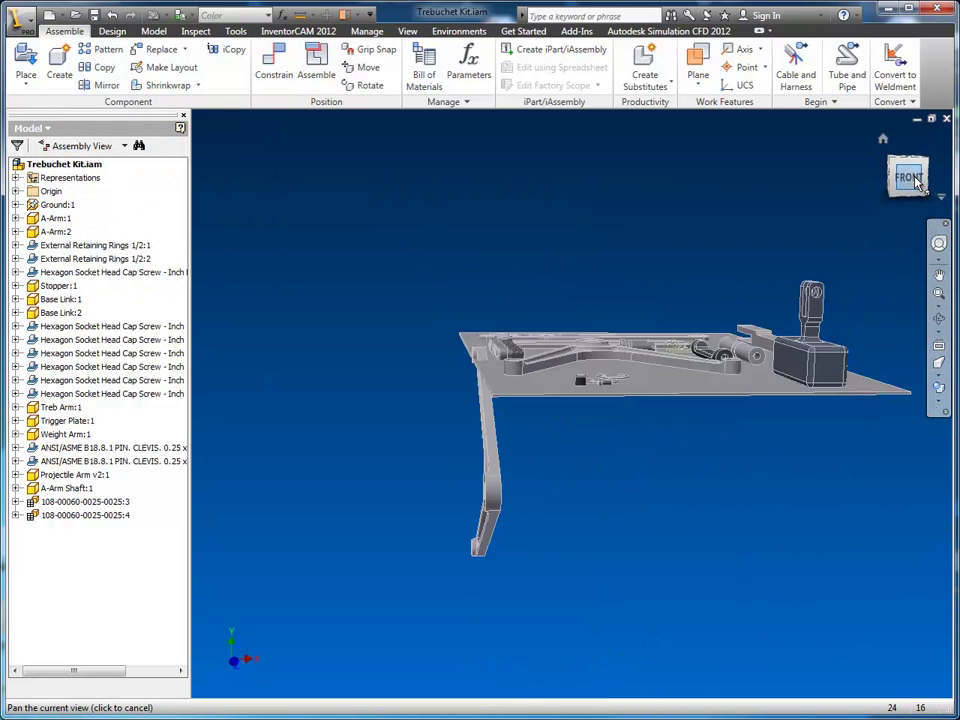
left_click(938, 375)
left_click(852, 390)
Examine up close how the foot face of A-Arm:2 lines up with the ground plate's side face.
scroll(589, 392, "up", 5)
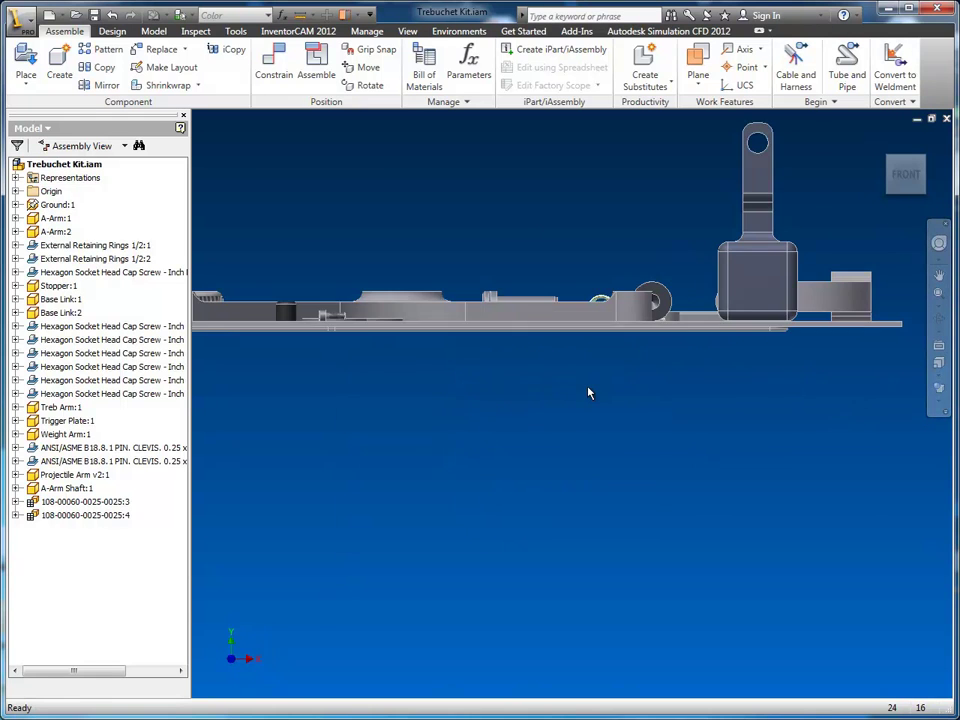
scroll(589, 392, "down", 3)
middle_click_drag(589, 392, 718, 431)
scroll(616, 427, "up", 3)
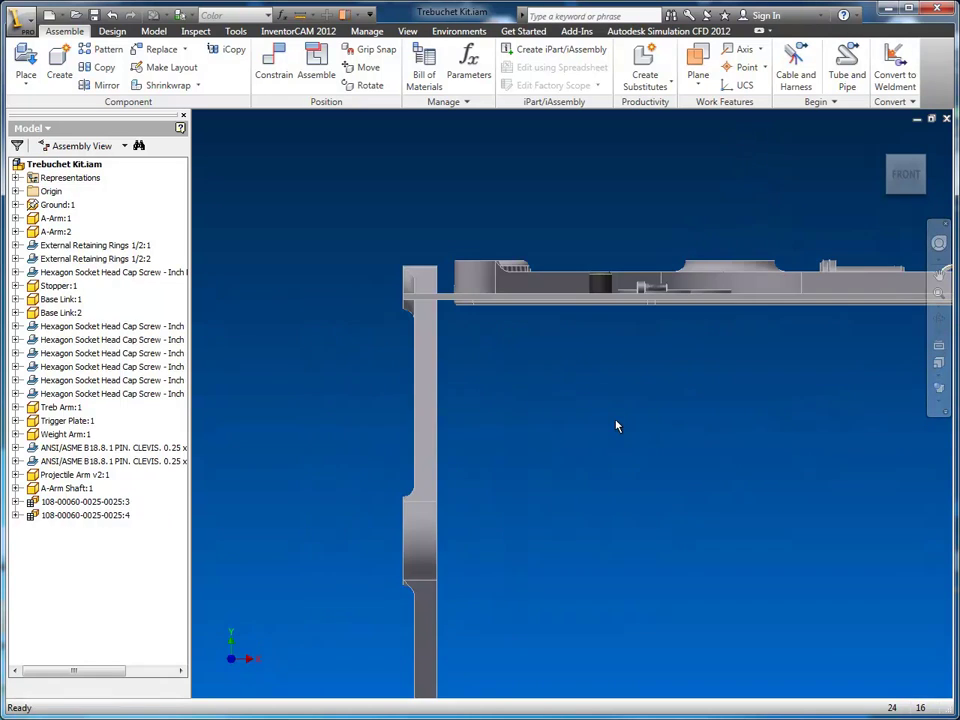
scroll(546, 418, "up", 3)
middle_click_drag(546, 418, 612, 482)
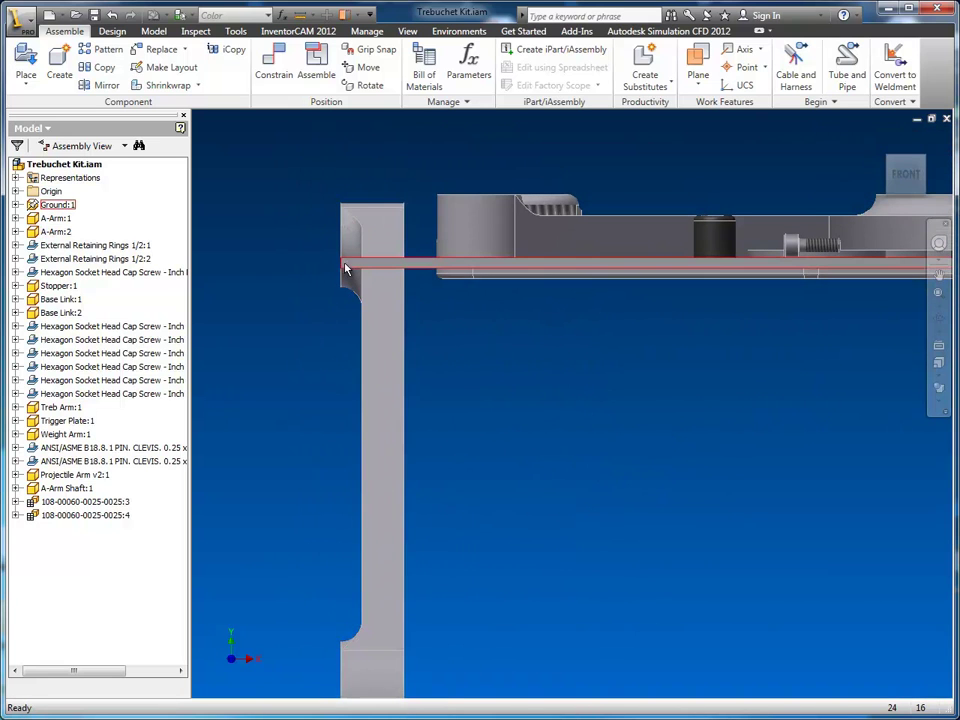
scroll(349, 268, "up", 3)
middle_click_drag(311, 283, 324, 467)
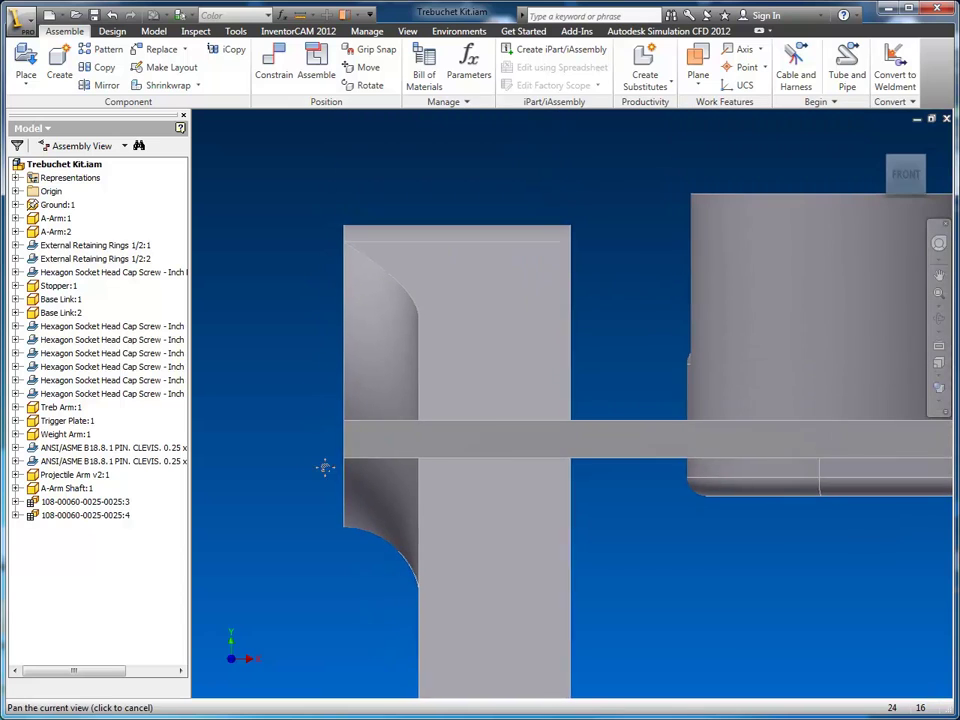
Slide A-Arm:2 vertically along the ground plate's side face in the front view to test its remaining freedom of movement.
left_click(366, 344)
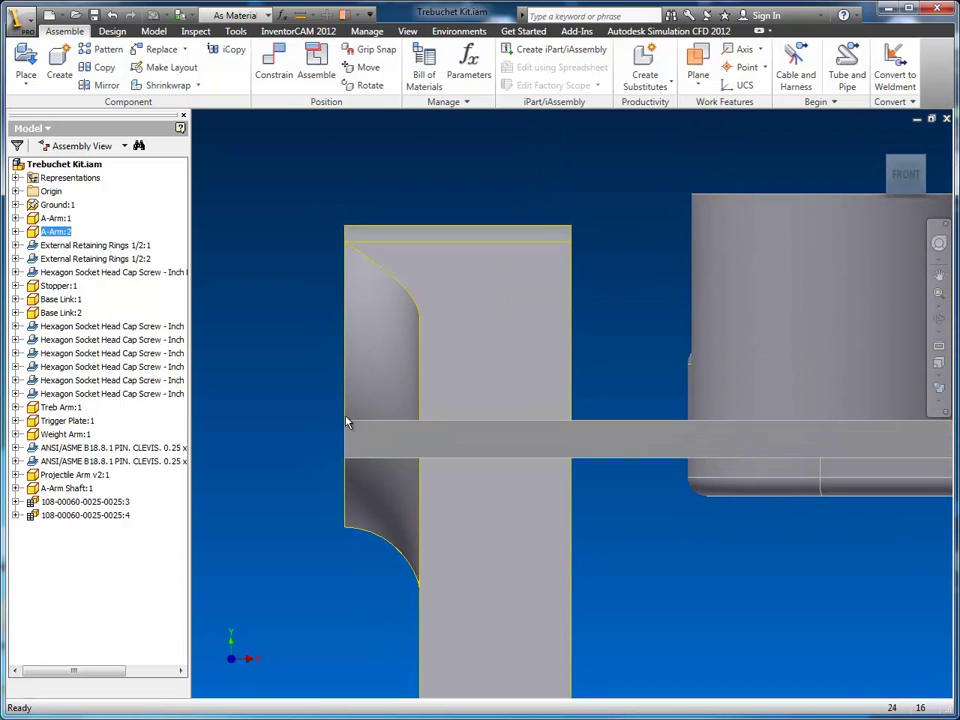
scroll(553, 448, "down", 4)
middle_click_drag(604, 549, 591, 349)
mouse_move(542, 388)
left_mouse_down()
mouse_move(538, 302)
mouse_move(553, 377)
mouse_move(538, 377)
mouse_move(540, 386)
left_mouse_up()
left_click_drag(537, 438, 538, 228)
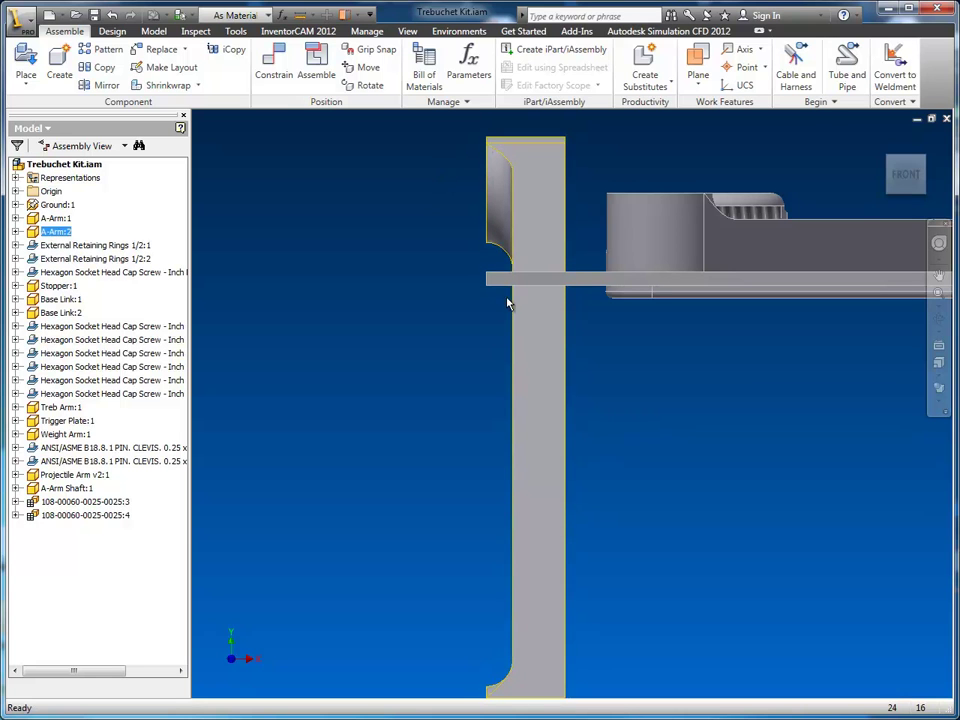
Move A-Arm:2 above the ground plate and check its position in the left and front views.
left_click(883, 143)
middle_click_drag(580, 350, 629, 328)
left_click(886, 170)
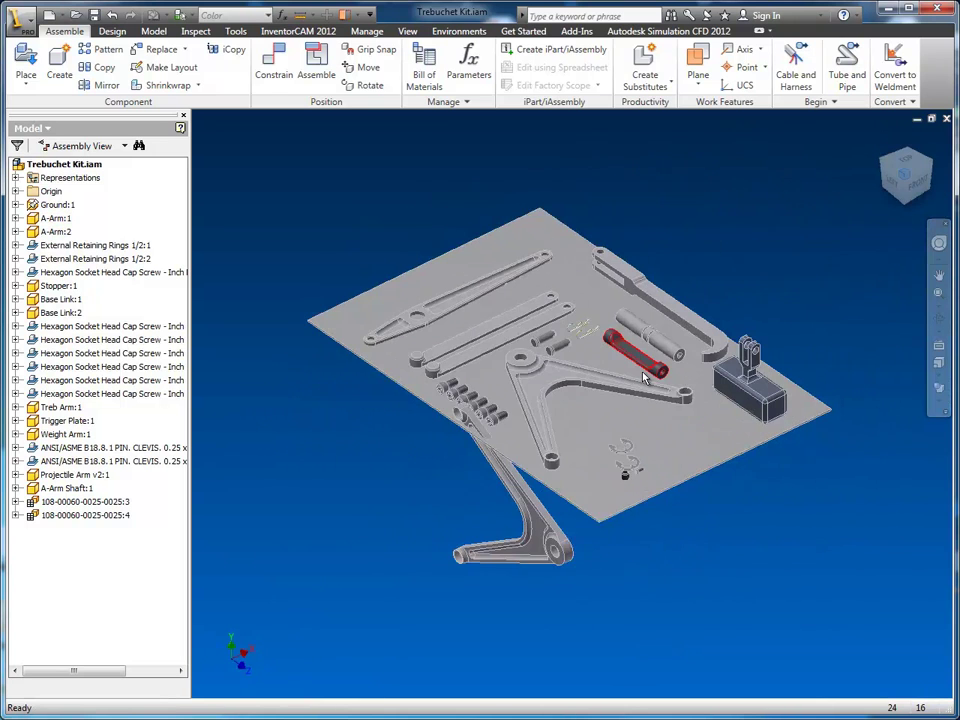
left_click_drag(567, 440, 600, 393)
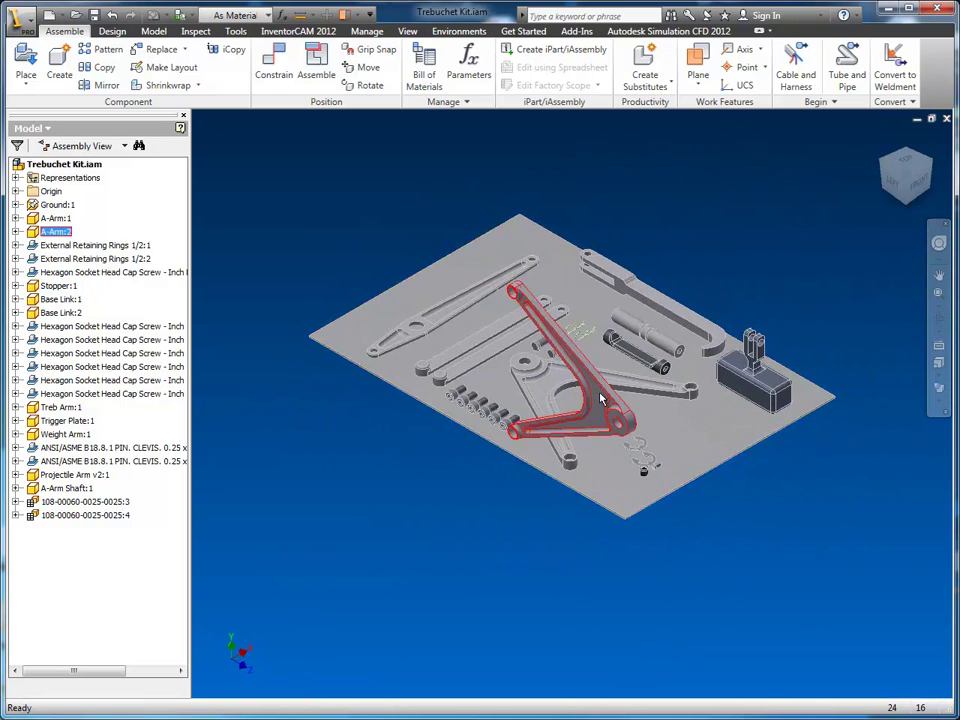
key("F2")
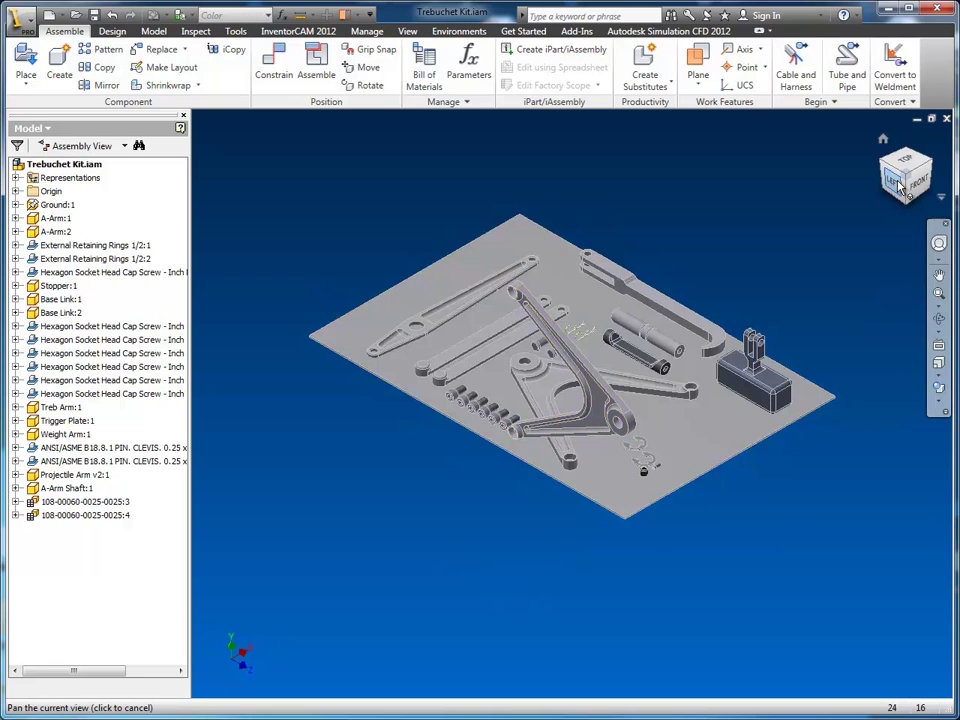
left_click(896, 184)
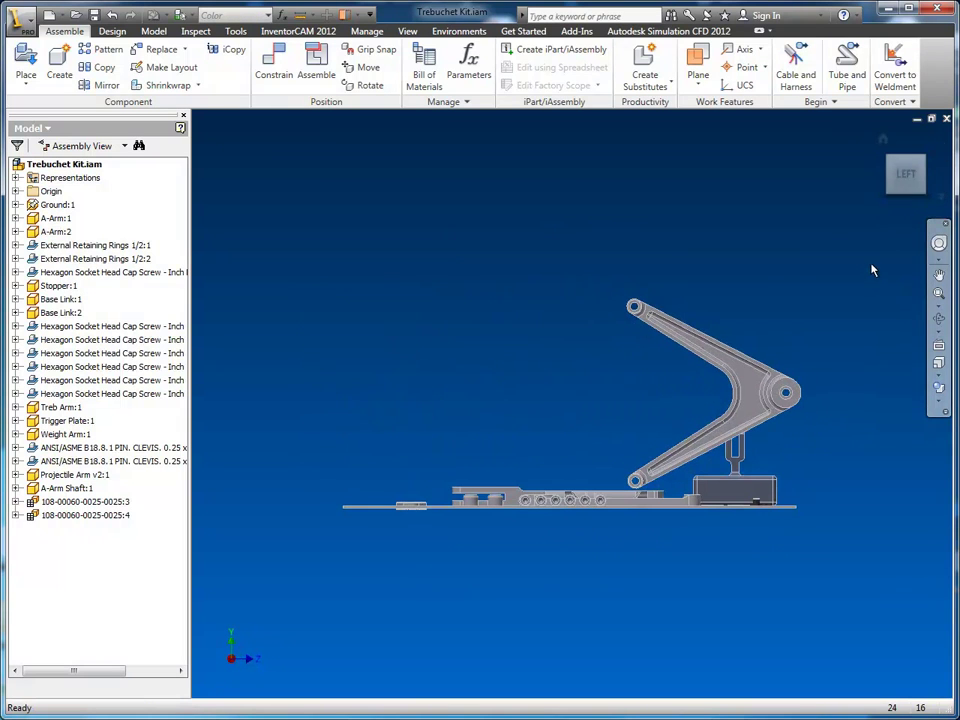
left_click(935, 177)
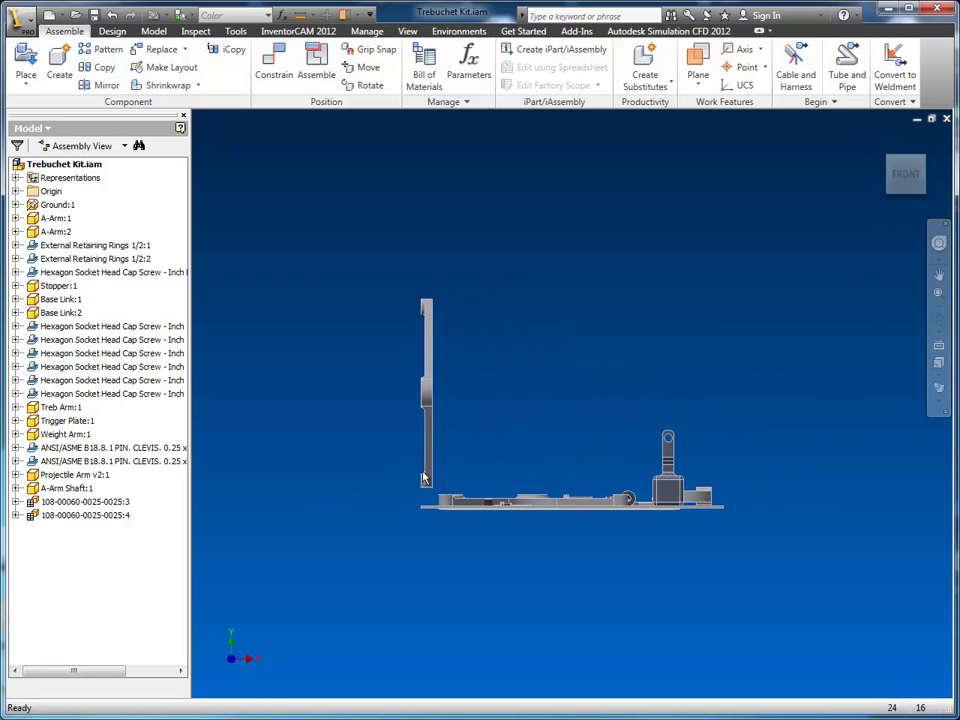
left_click(880, 140)
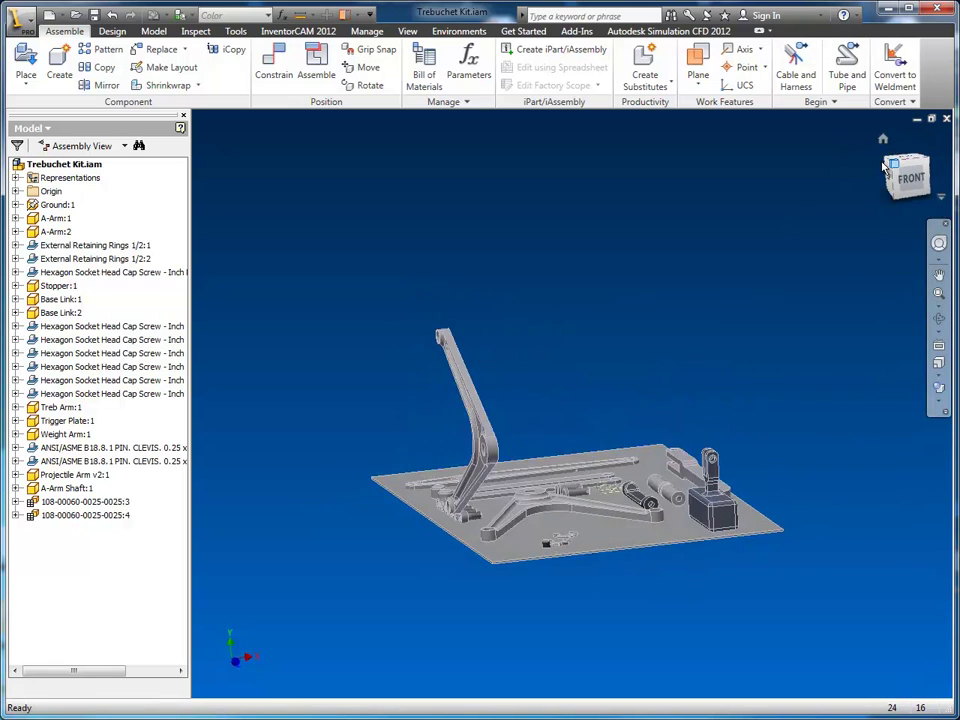
Start a Tangent constraint between the cylindrical outer face of A-Arm:2's upper foot and the ground plate's top face.
scroll(527, 412, "up", 5)
key("c")
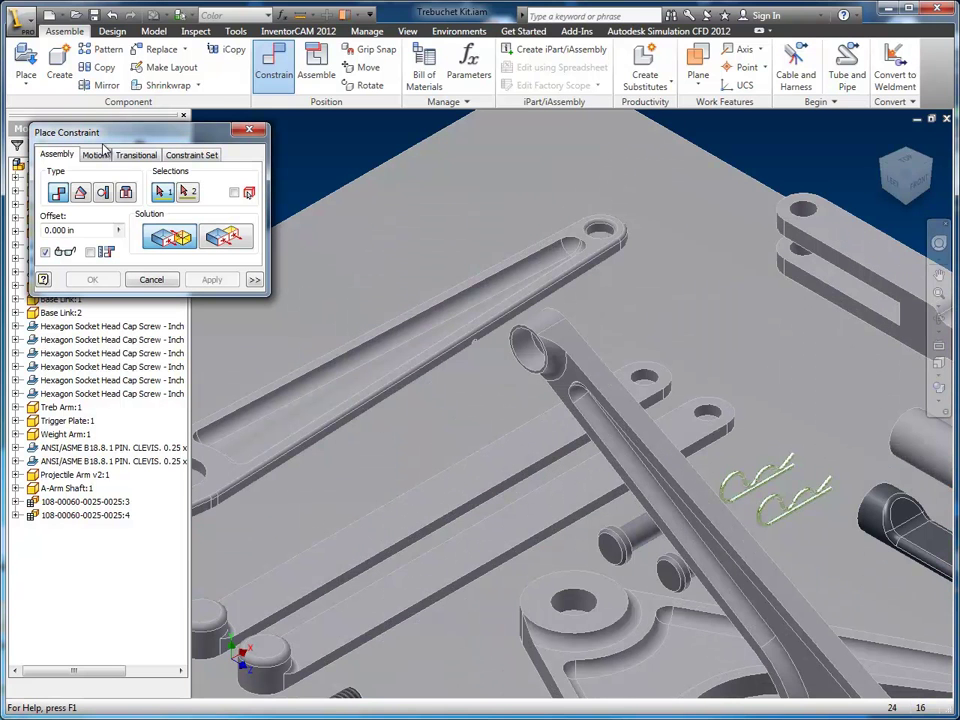
left_click(103, 193)
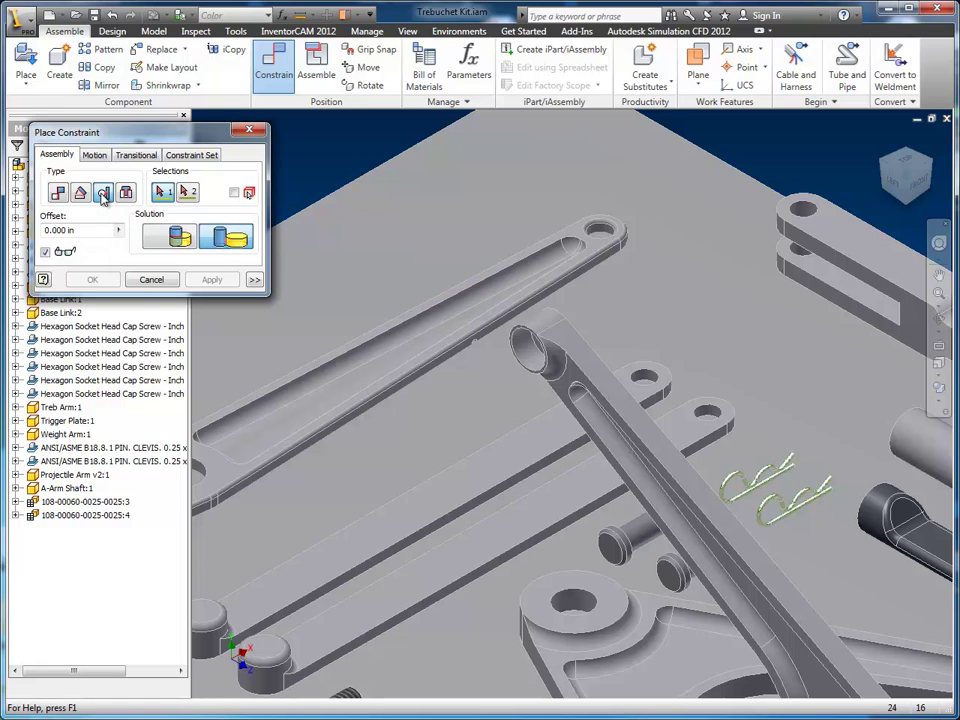
left_click(540, 330)
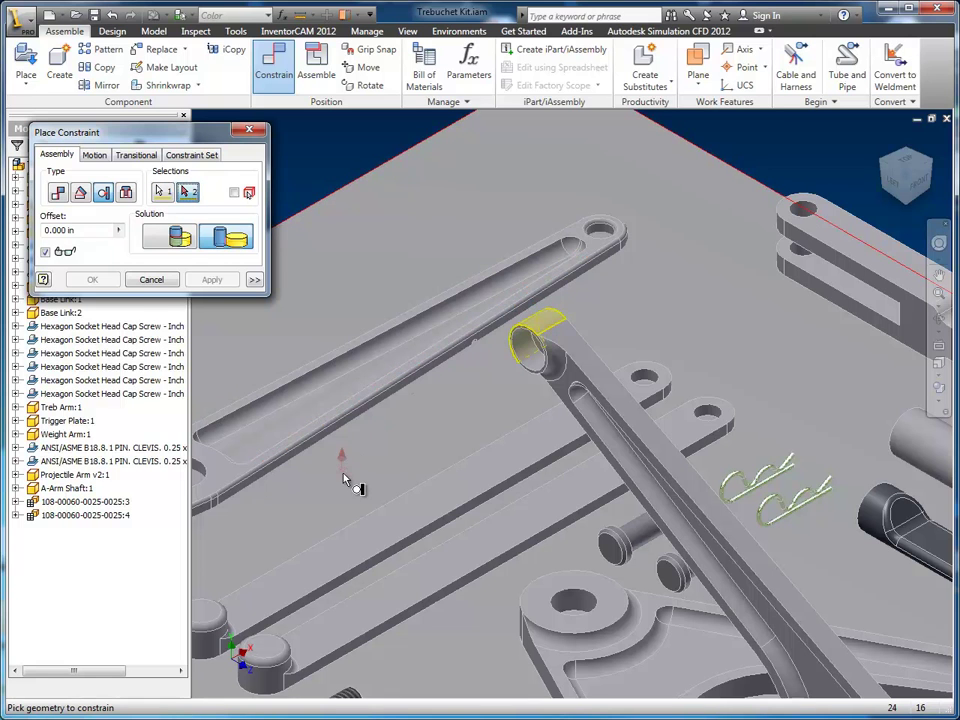
left_click(340, 515)
scroll(475, 503, "up", 3)
middle_click_drag(501, 525, 646, 278)
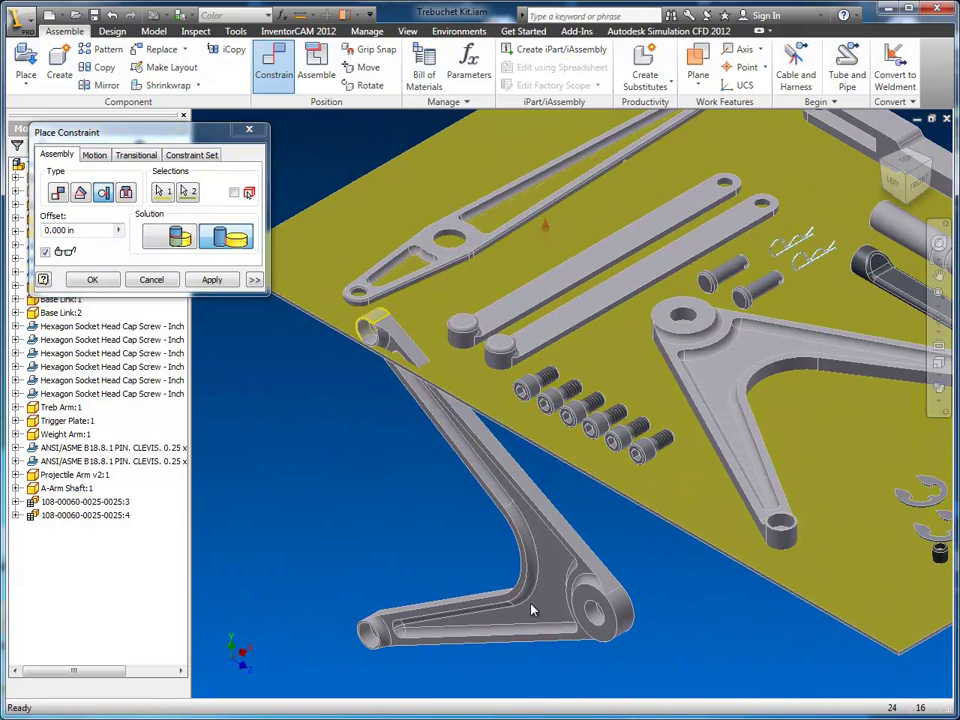
middle_click_drag(418, 473, 491, 495)
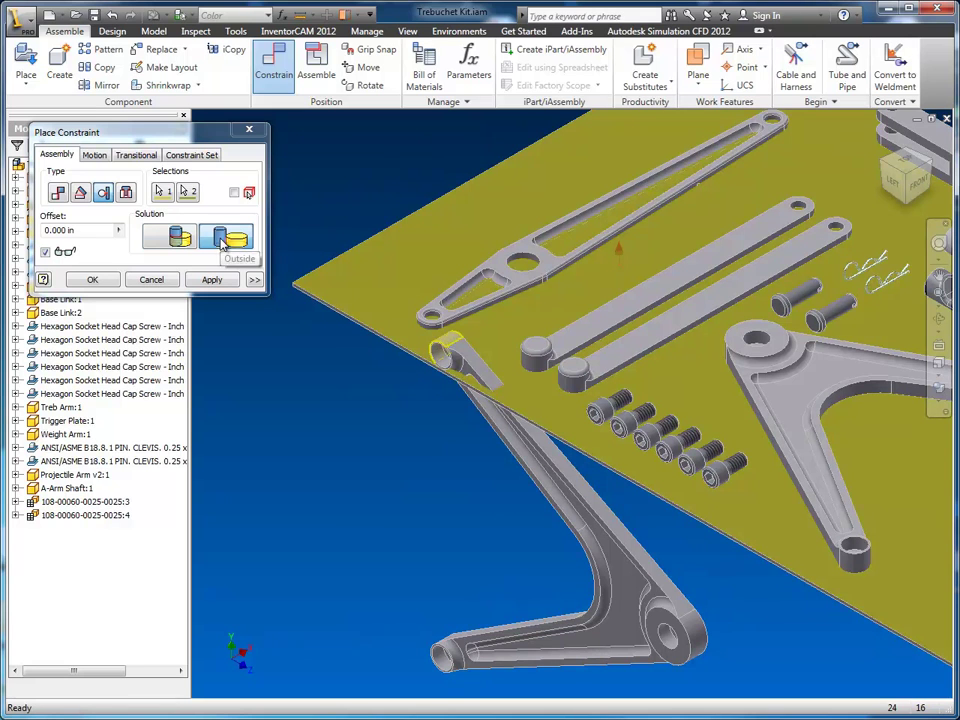
Compare the Inside and Outside tangent solutions and accept the constraint with Outside and 0.000 in offset.
left_click(181, 240)
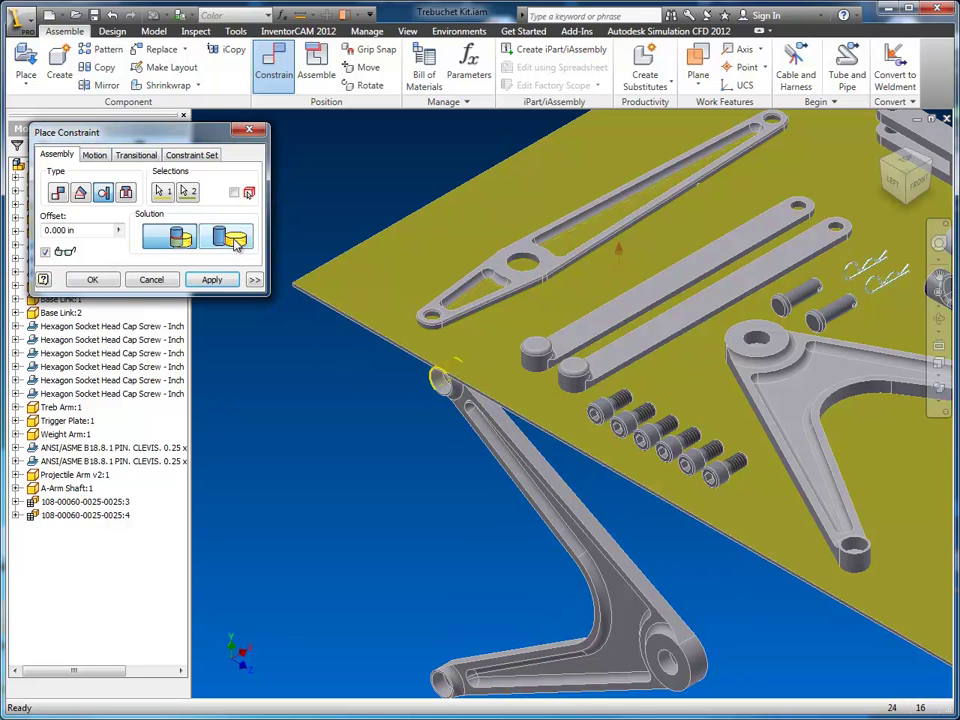
left_click(236, 245)
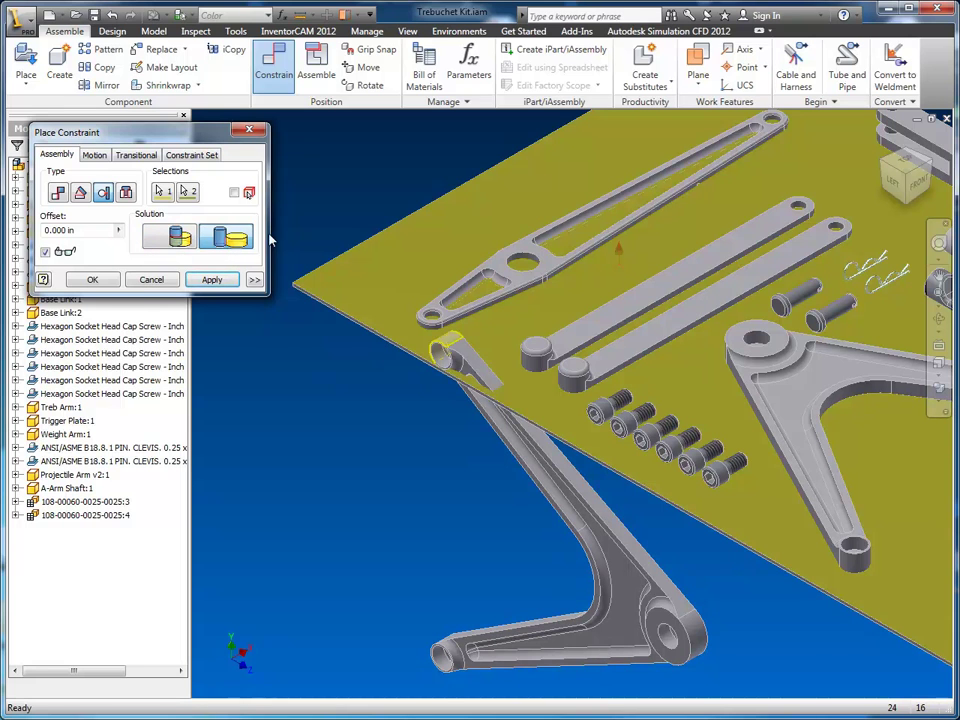
left_click(178, 237)
left_click(232, 240)
left_click(158, 243)
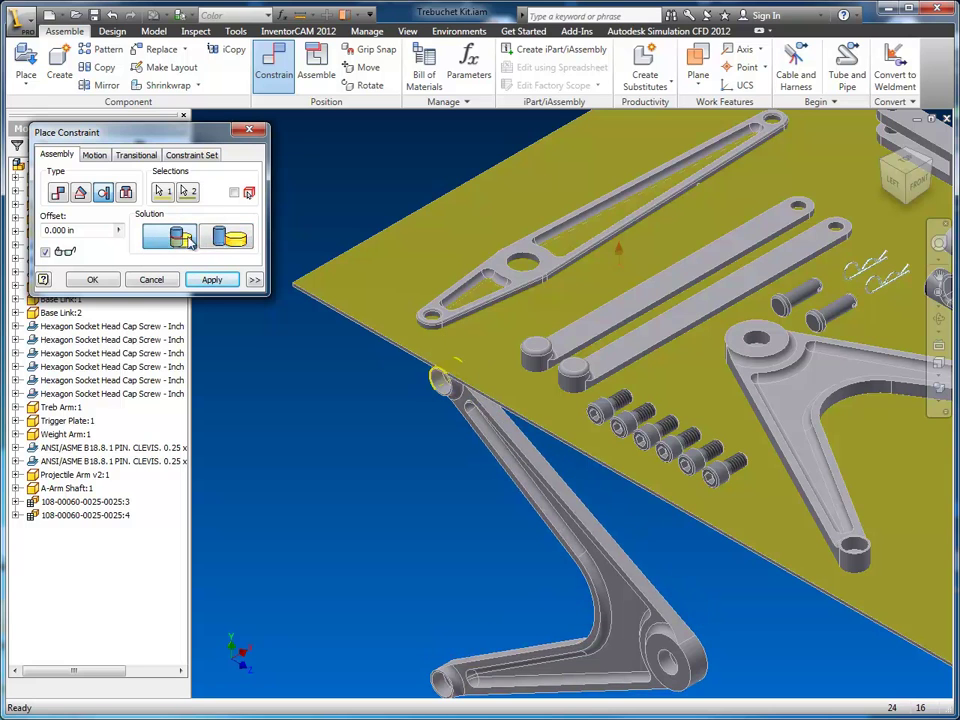
left_click(230, 241)
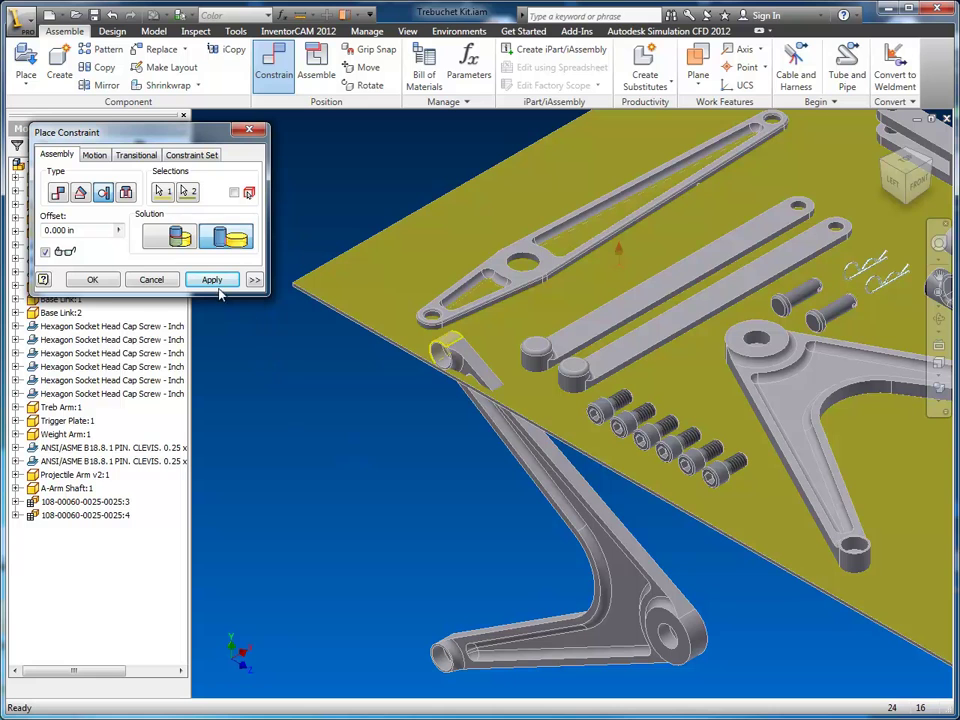
left_click(92, 279)
Swing A-Arm:2 upright so its second foot rests near the ground plate, adjusting its position in the left view.
left_click_drag(475, 458, 716, 292)
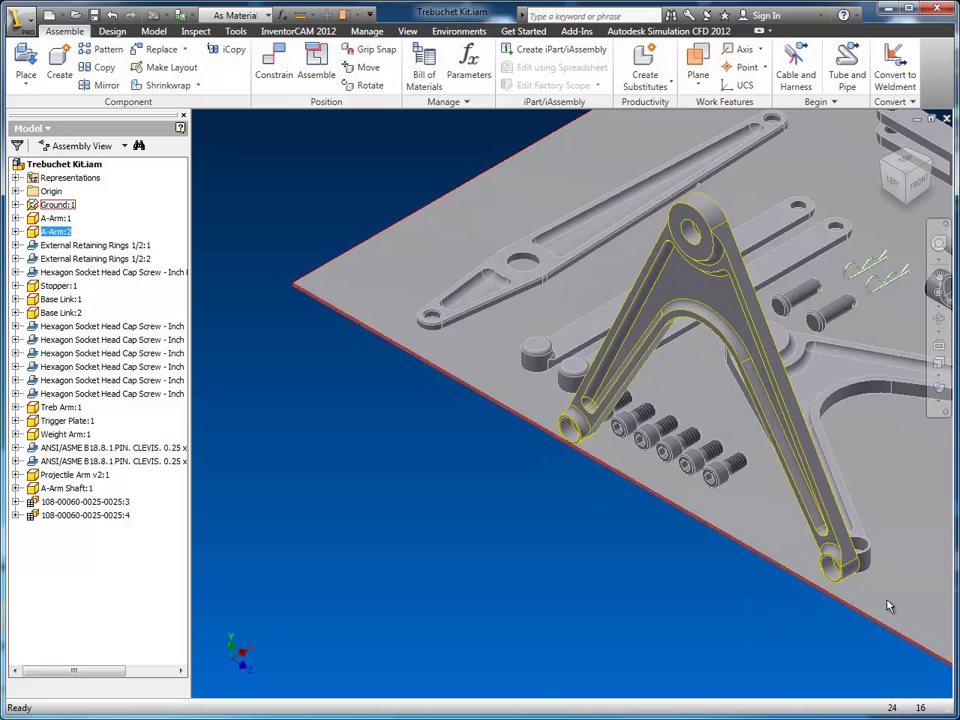
middle_click_drag(574, 664, 472, 614)
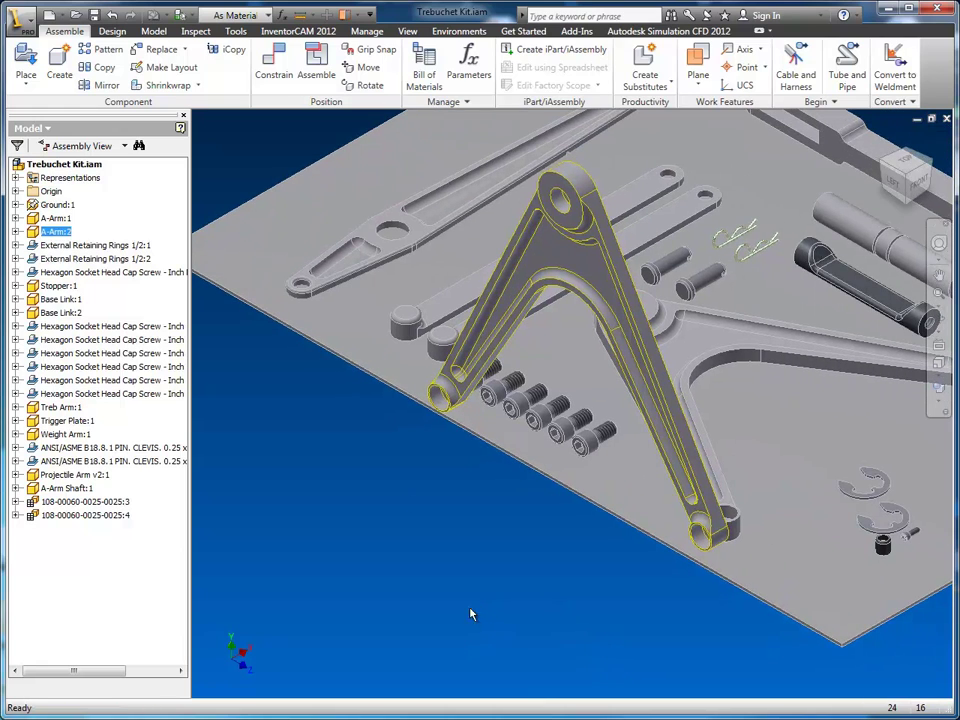
left_click(895, 184)
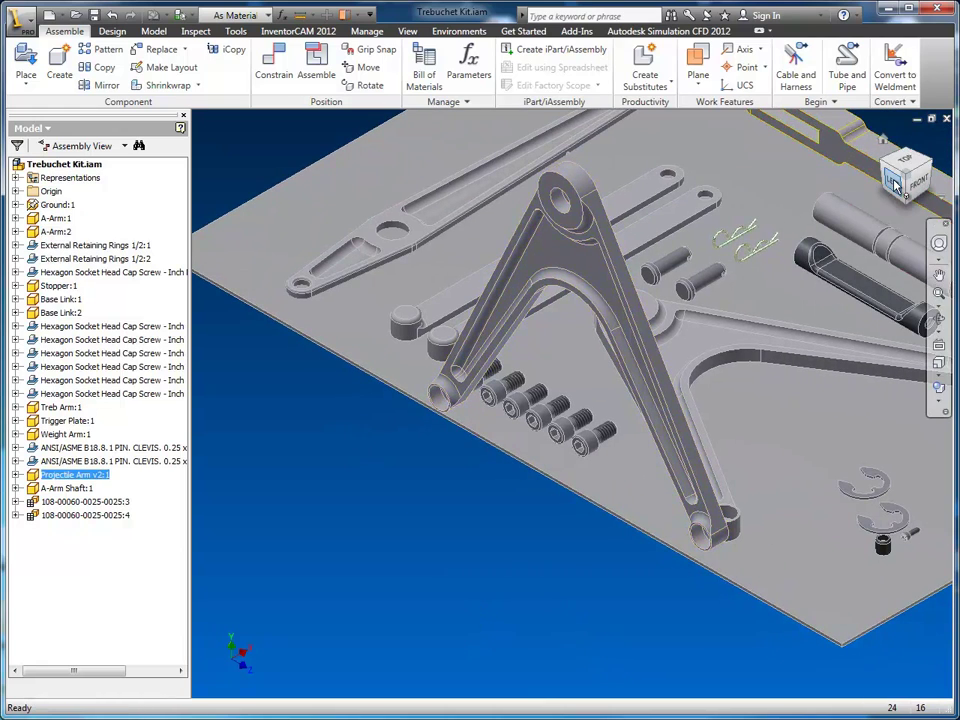
left_click(895, 185)
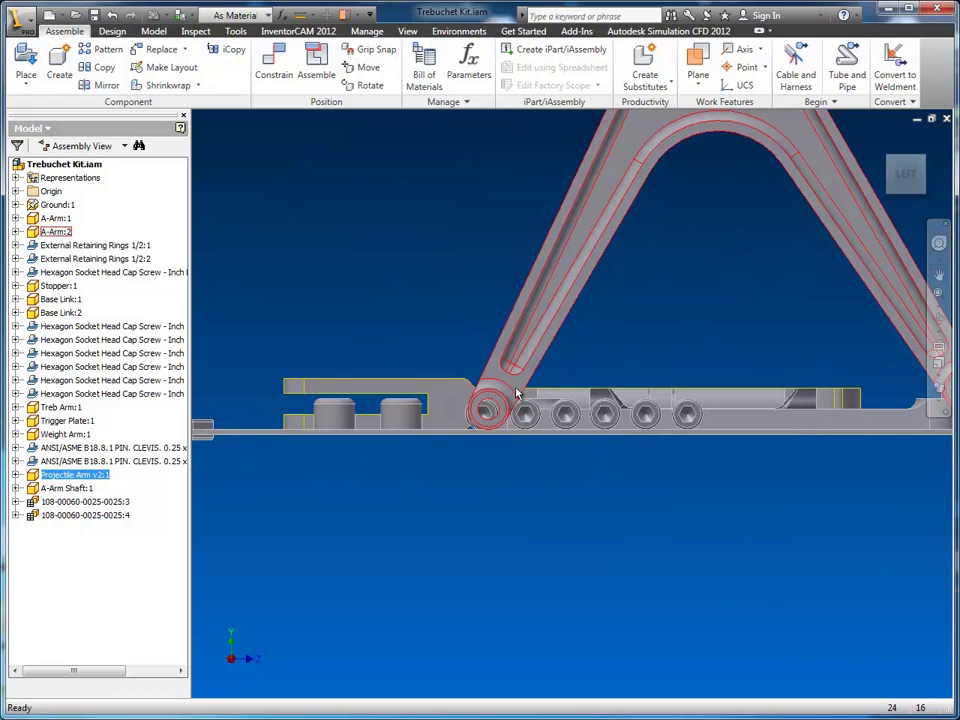
left_click_drag(517, 393, 690, 389)
middle_click_drag(771, 424, 373, 420)
left_click_drag(740, 388, 752, 391)
Constrain the outer face of A-Arm:2's second foot tangent to the ground plate's top face with Outside and 0.000 in offset.
left_click(922, 163)
scroll(600, 660, "down", 4)
middle_click_drag(623, 663, 564, 516)
left_click(277, 88)
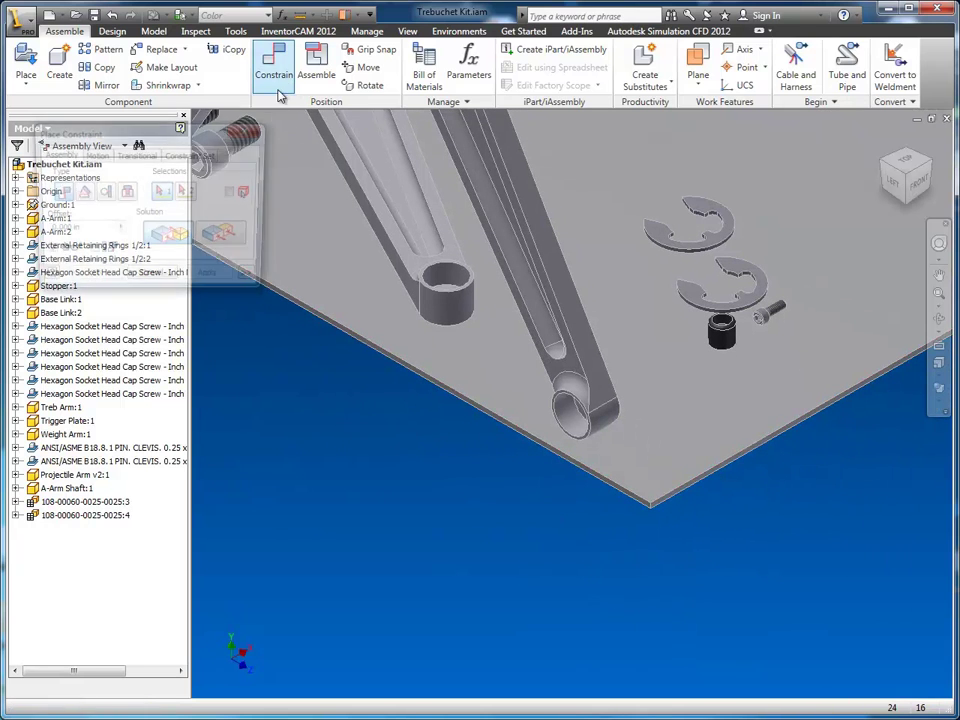
left_click(104, 193)
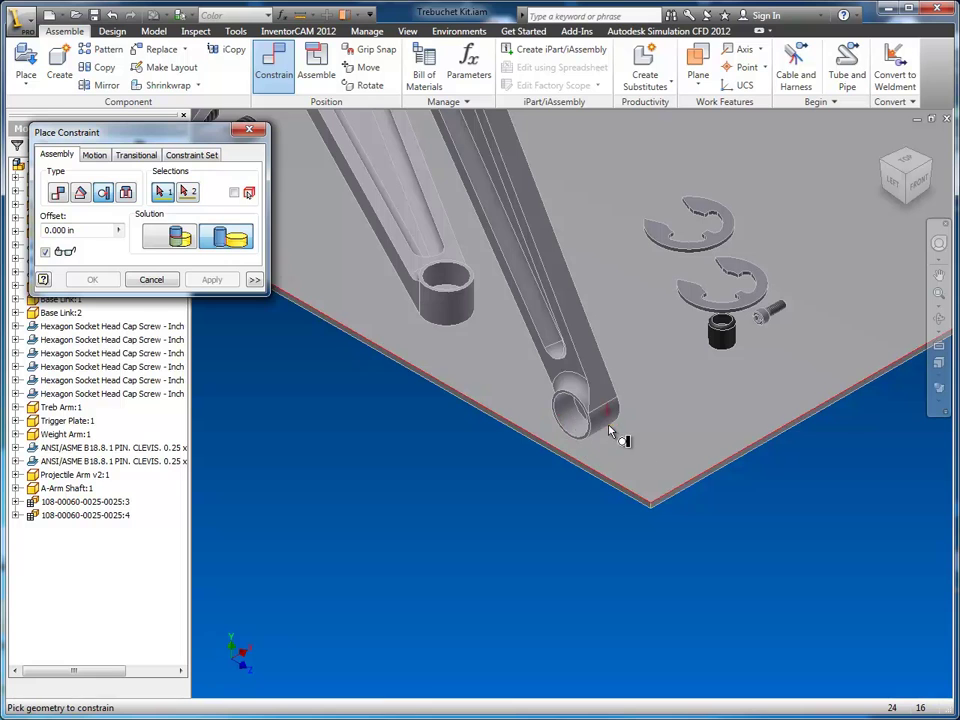
left_click(610, 434)
left_click(633, 471)
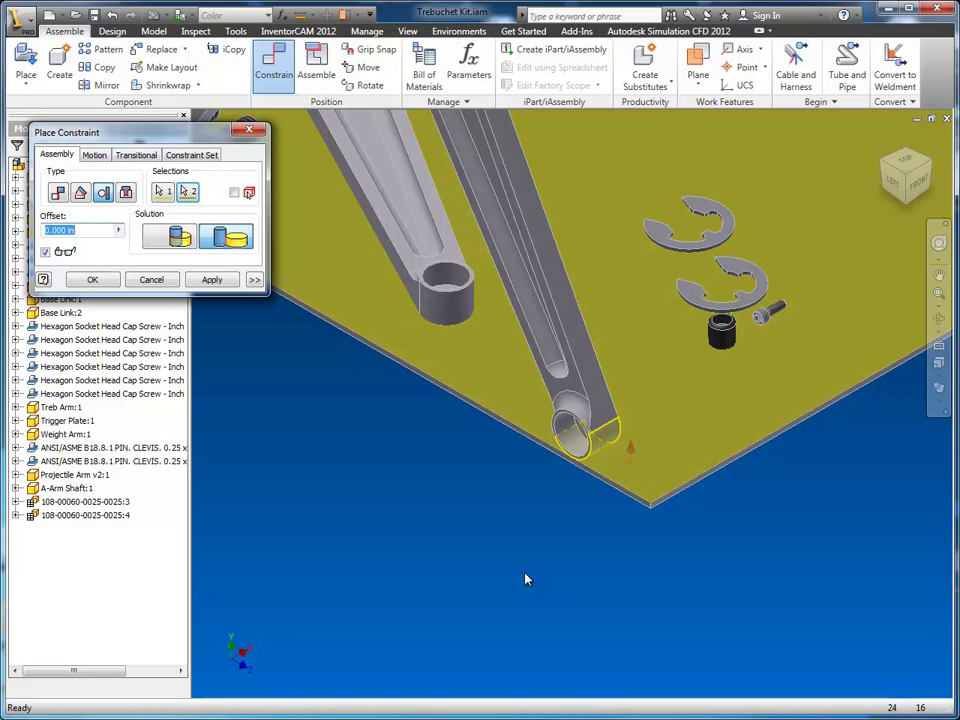
left_click(211, 279)
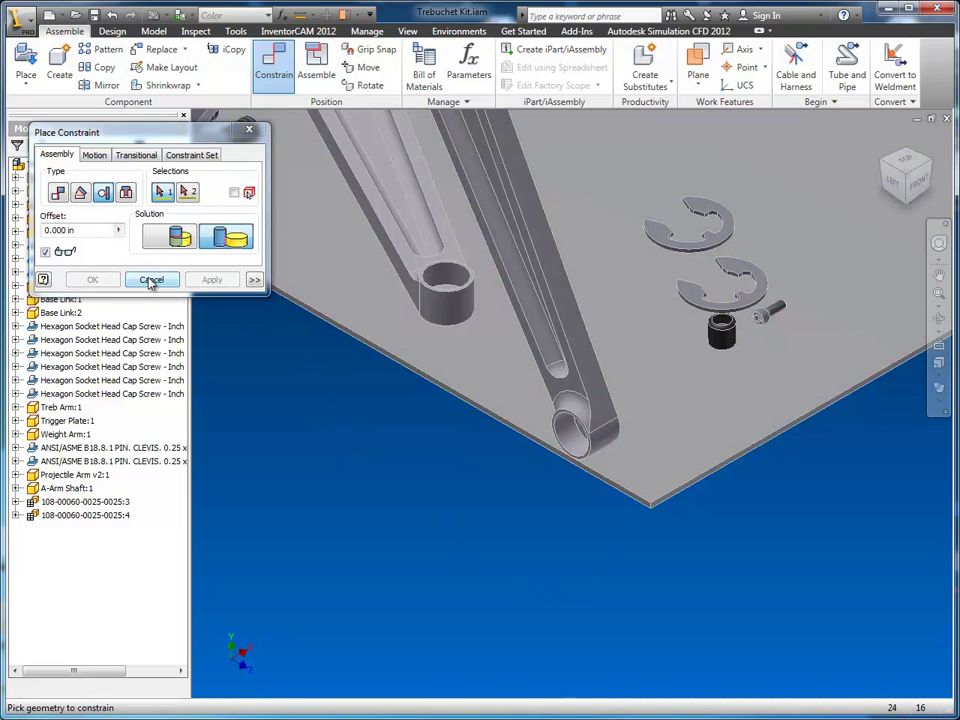
left_click(150, 280)
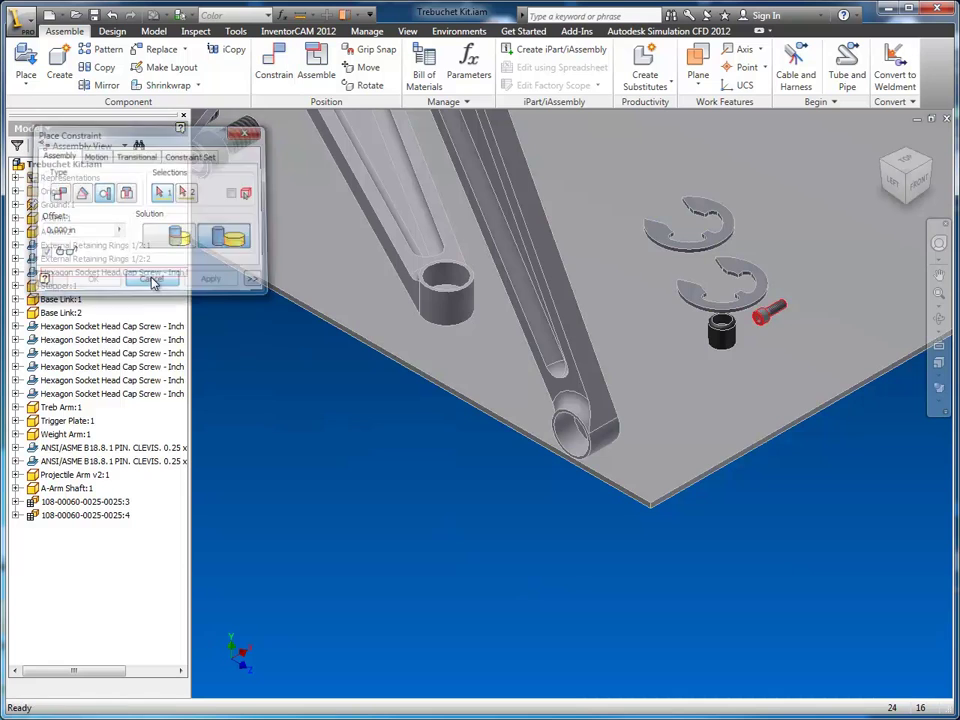
Check the upright A-Arm:2 in the left and front views and slide it along the ground plate's long edge.
left_click(893, 180)
left_click_drag(650, 330, 619, 354)
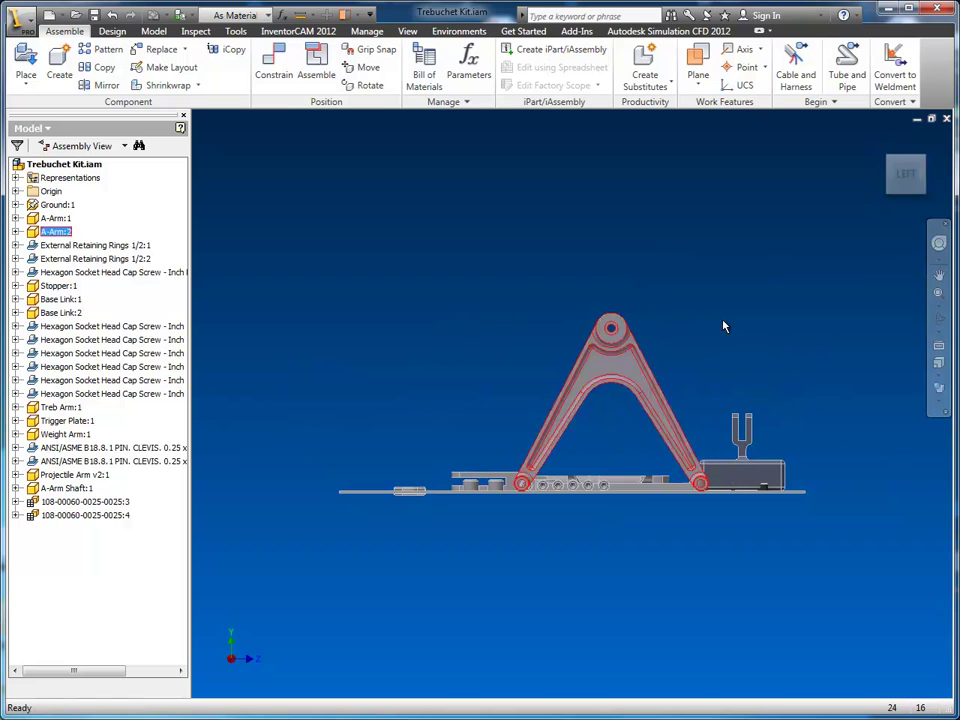
left_click(922, 159)
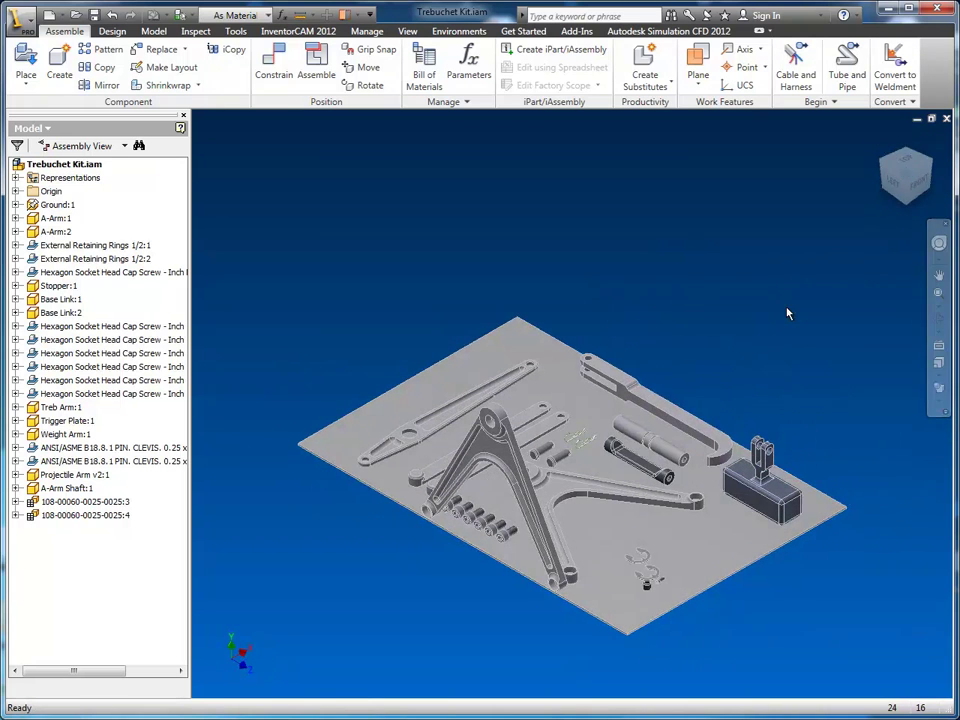
left_click(918, 183)
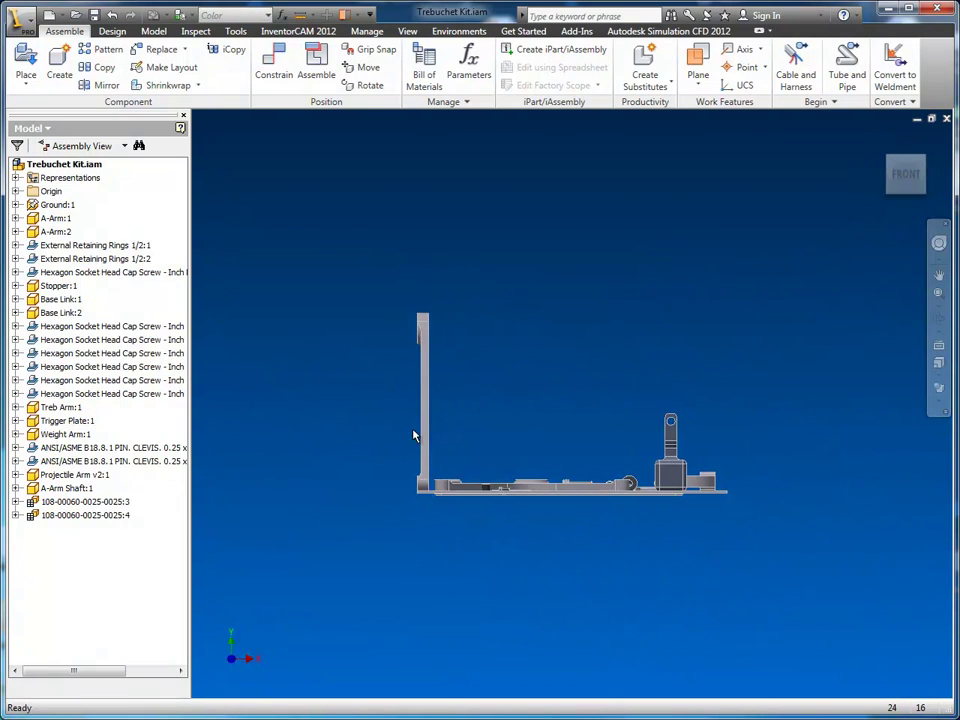
left_click(433, 403)
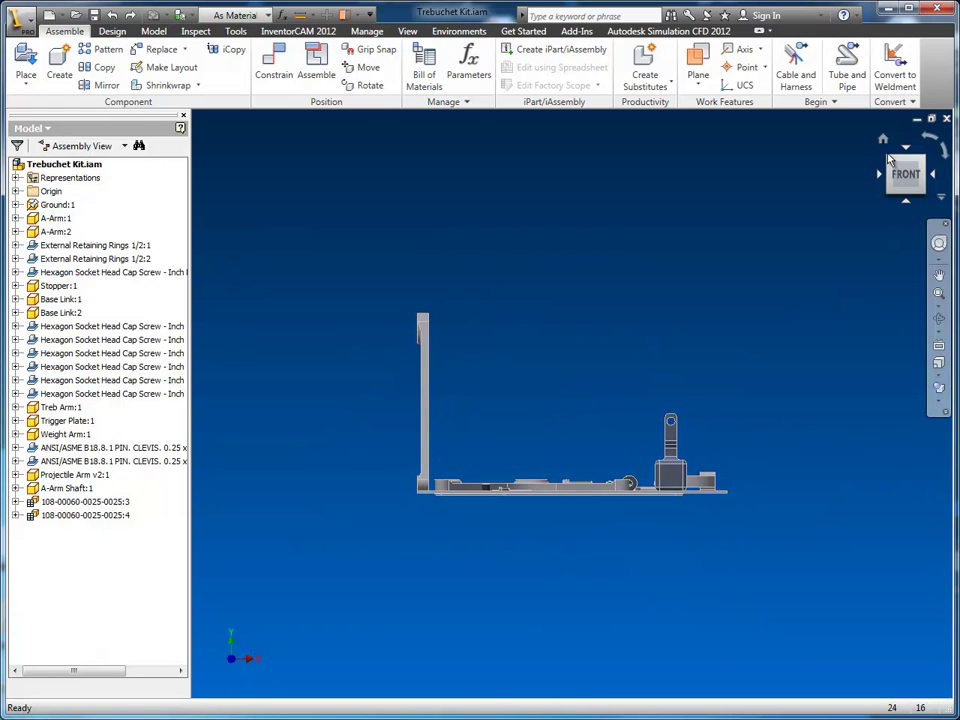
left_click(884, 143)
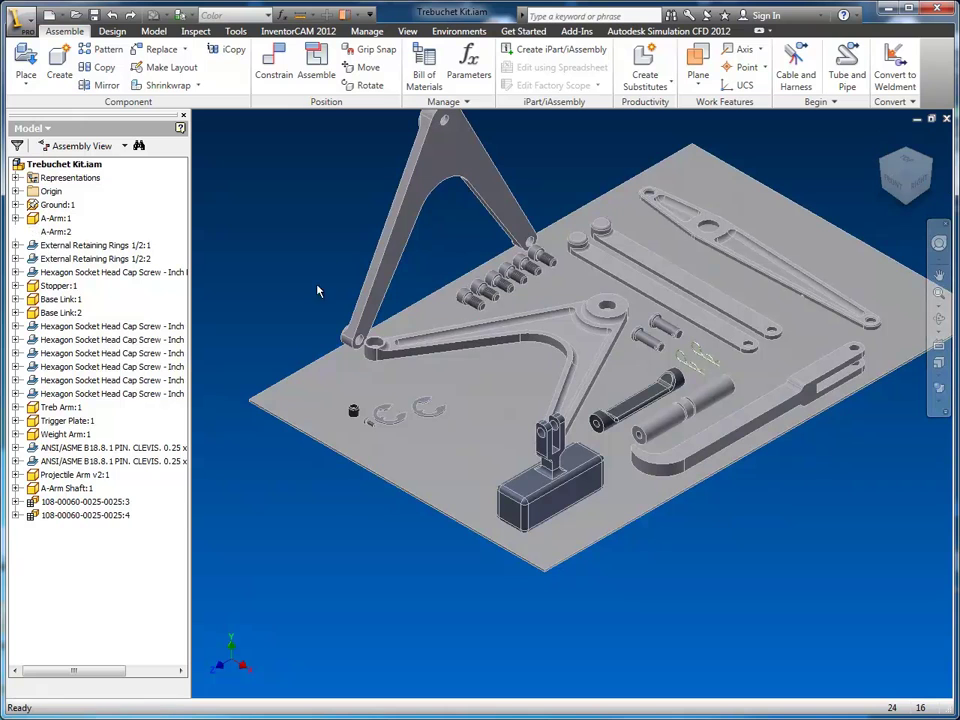
left_click_drag(409, 251, 433, 237)
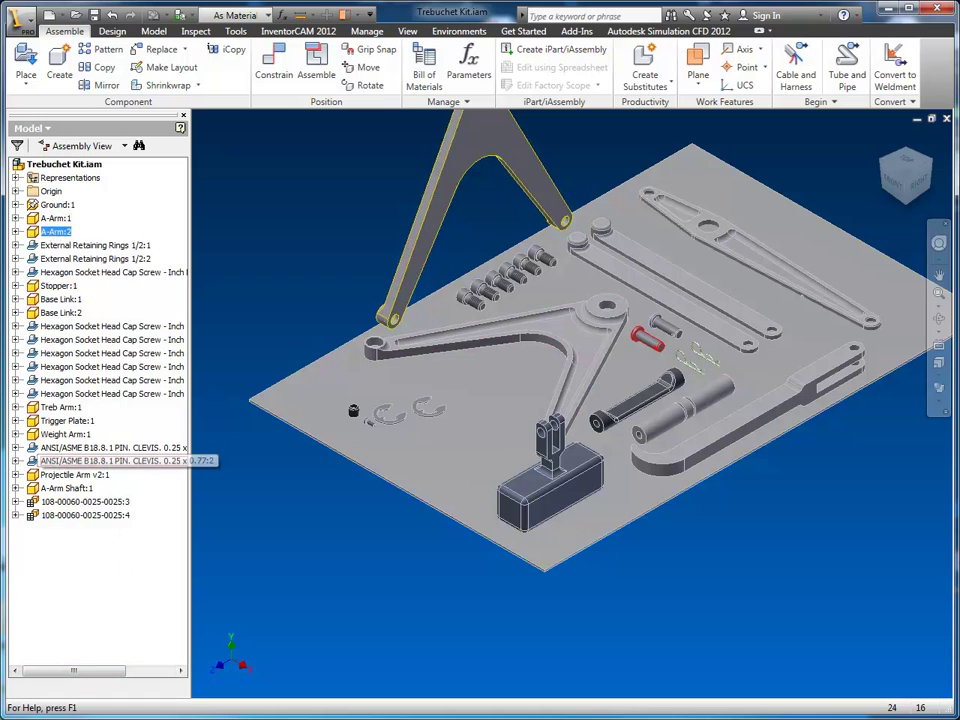
Locate the upright A-Arm:2 in the model browser using Find in Browser.
left_click(180, 355)
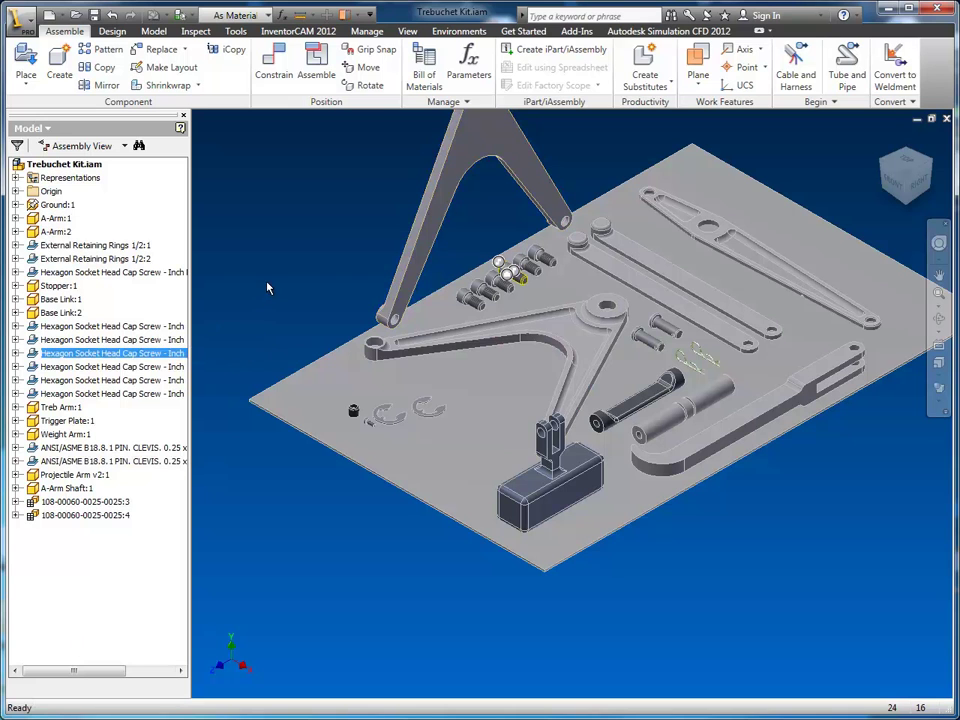
left_click(432, 208)
right_click(432, 208)
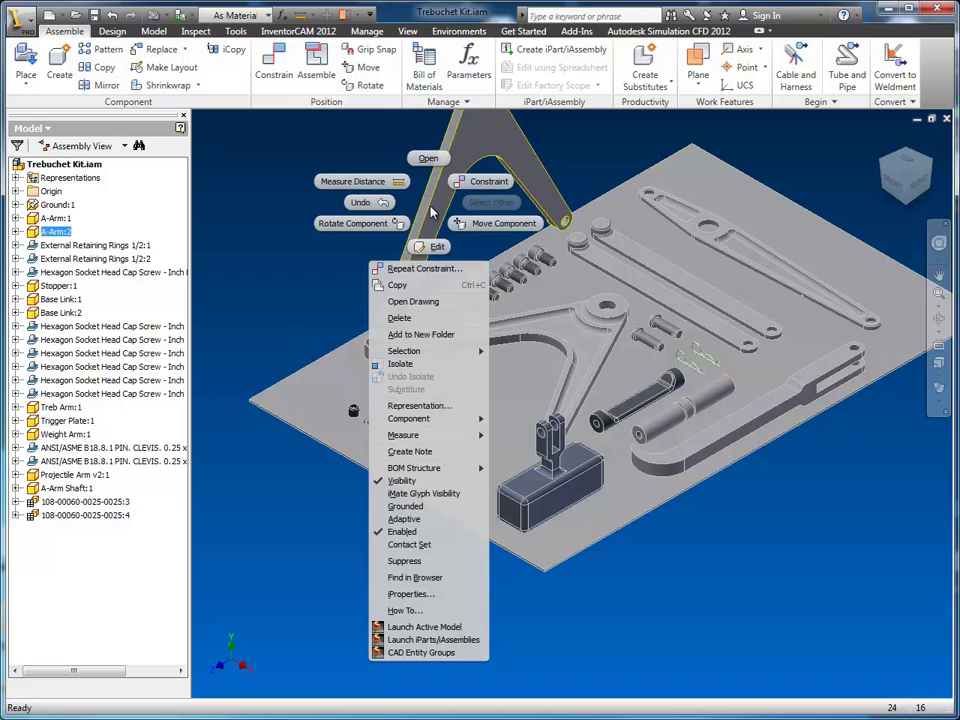
left_click(420, 578)
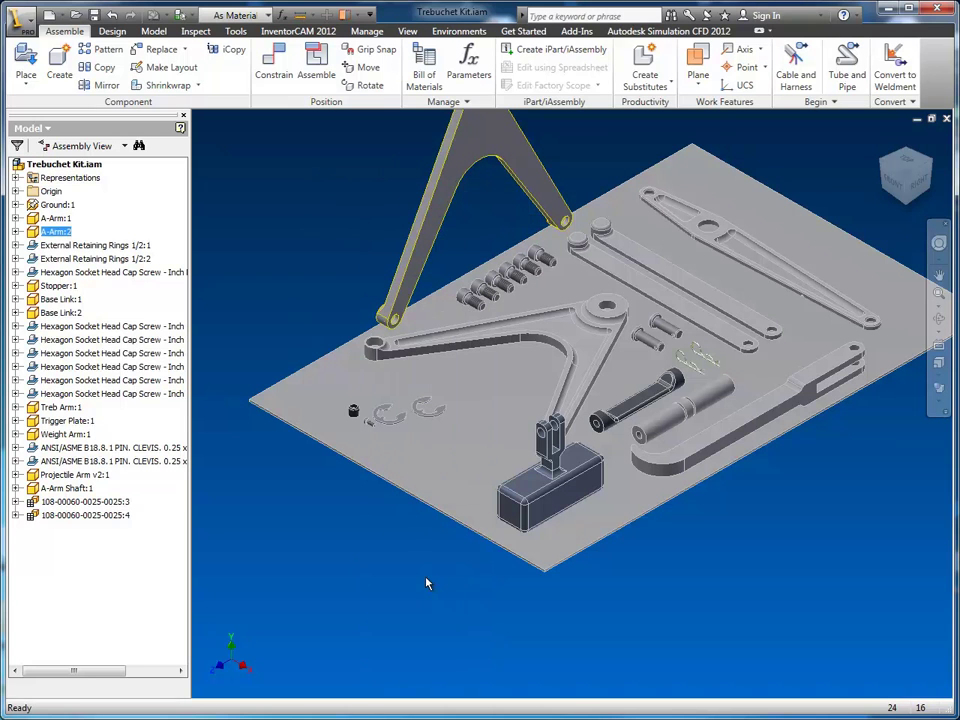
Locate Projectile Arm v2:1 and the upright A-Arm:2 in the model browser using Find in Browser.
left_click(52, 476)
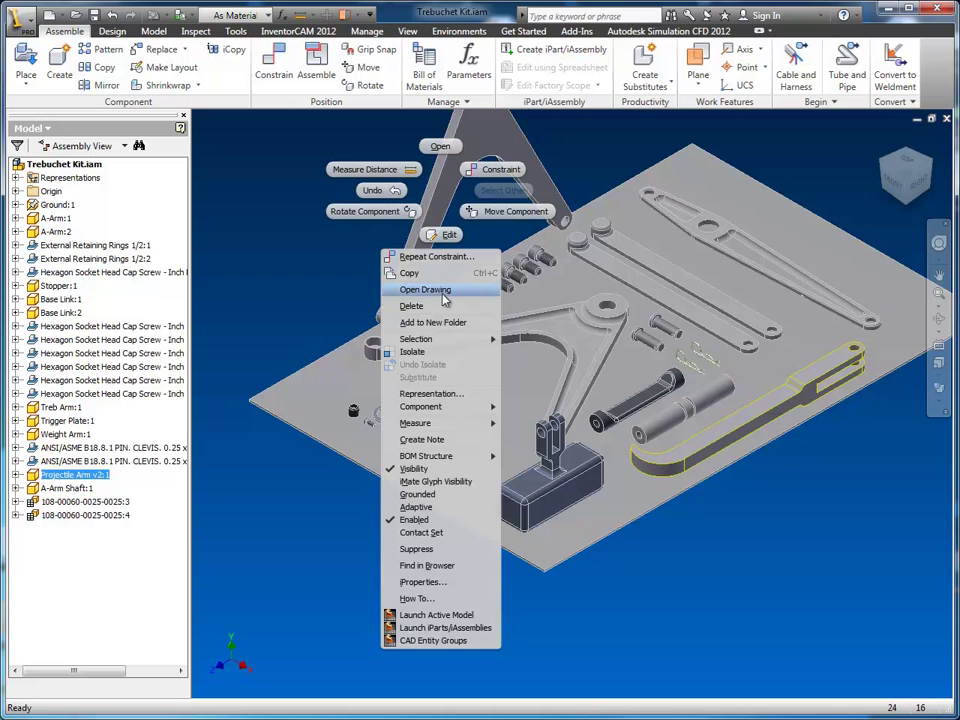
left_click(427, 566)
left_click(429, 572)
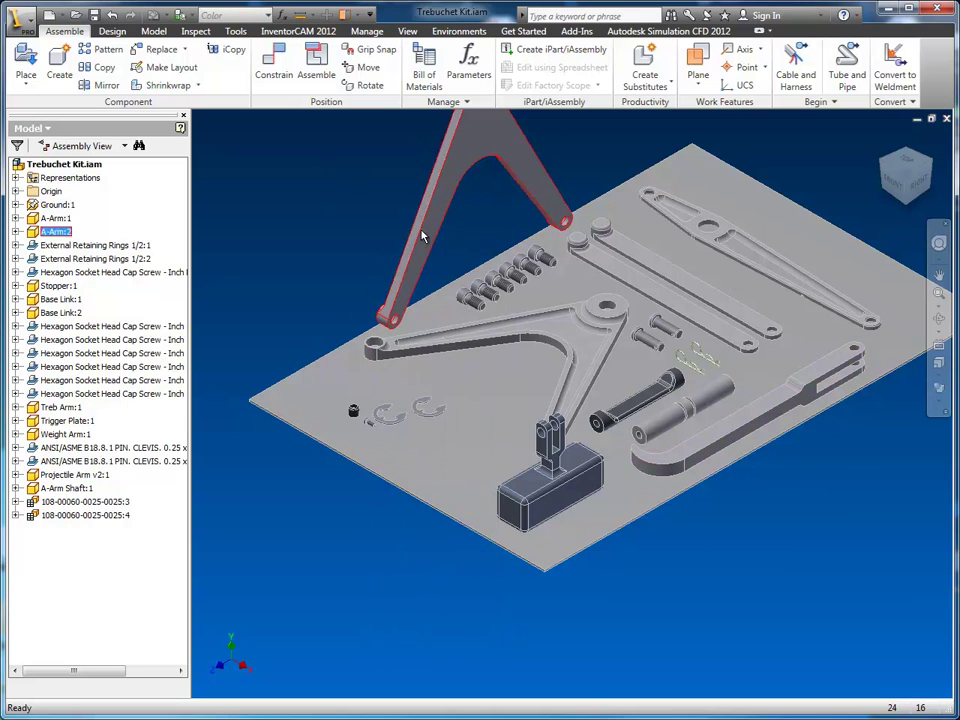
right_click(420, 239)
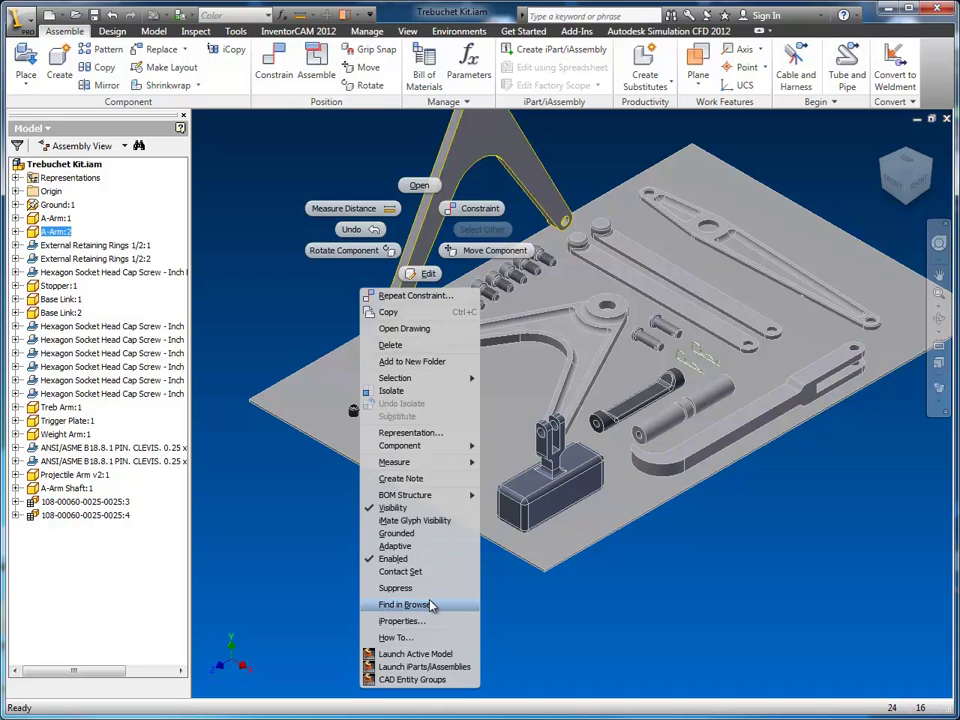
left_click(429, 603)
left_click(60, 233)
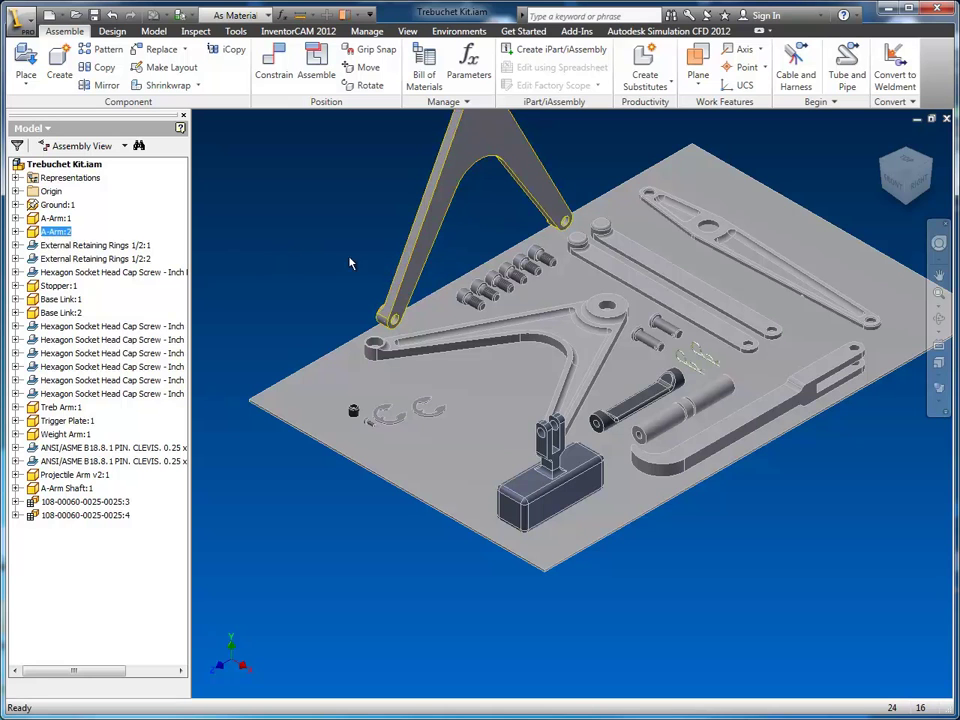
left_click(59, 235)
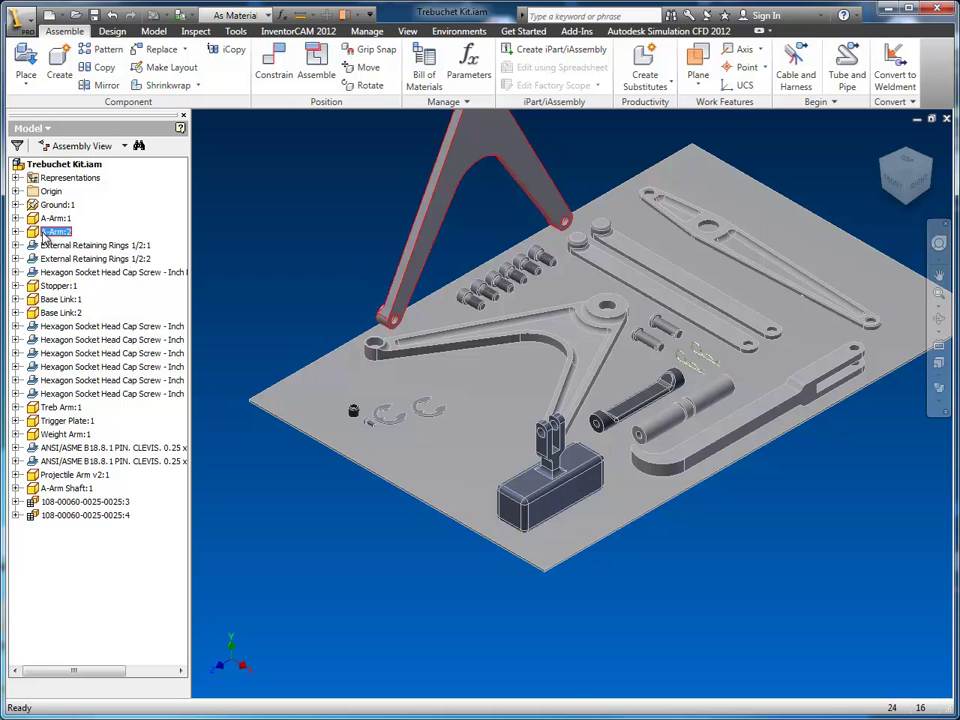
Zoom to A-Arm:2 from the model browser using Find in Window.
right_click(37, 233)
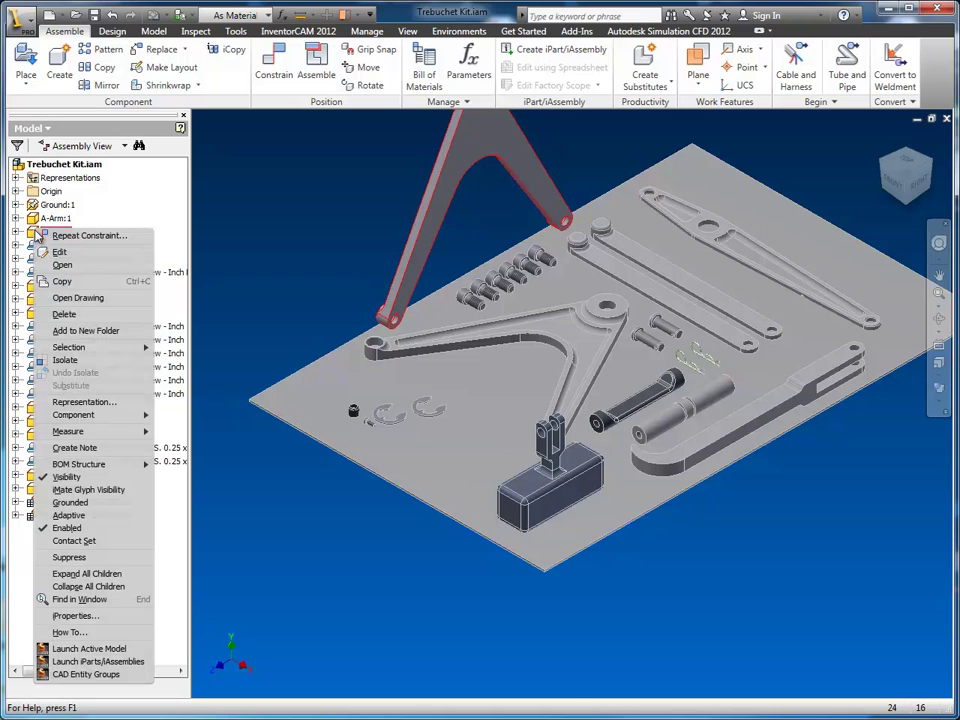
left_click(250, 257)
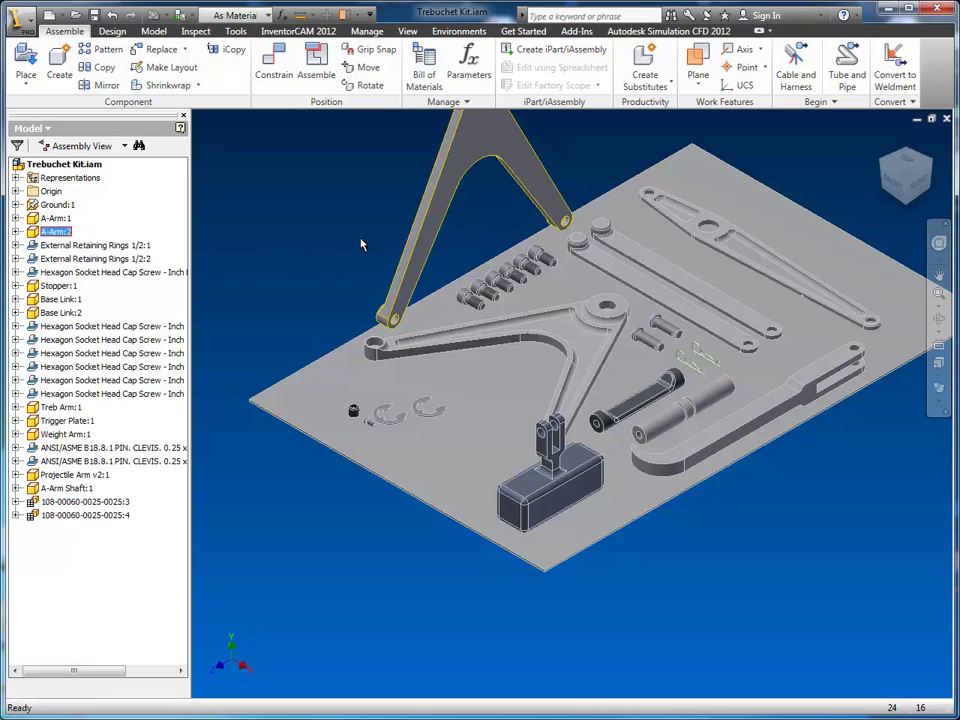
right_click(38, 232)
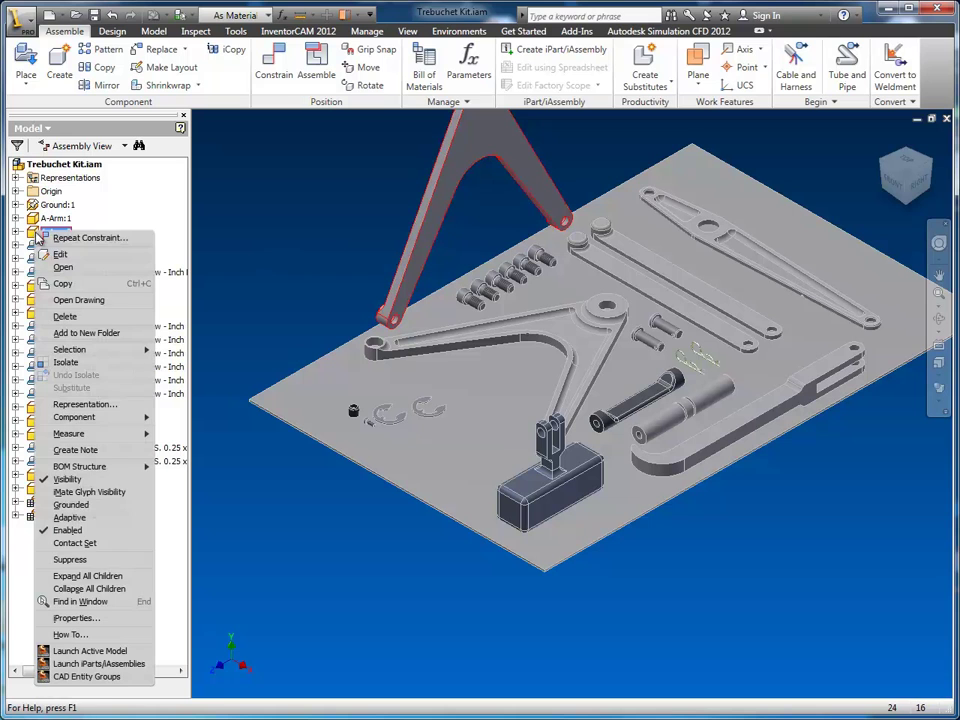
left_click(84, 602)
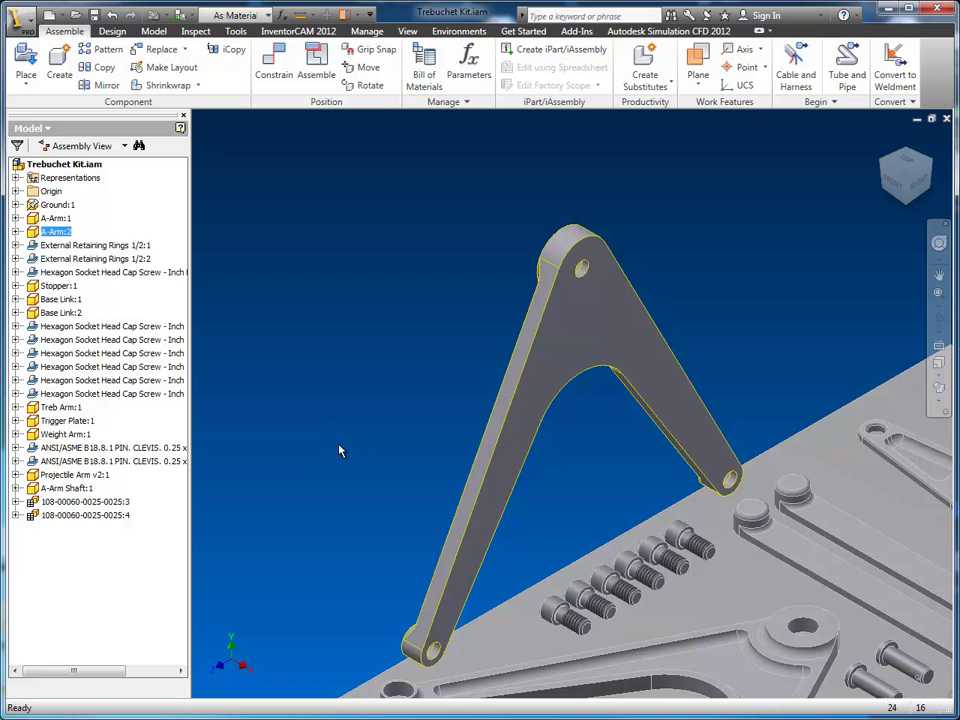
middle_click_drag(411, 454, 418, 394)
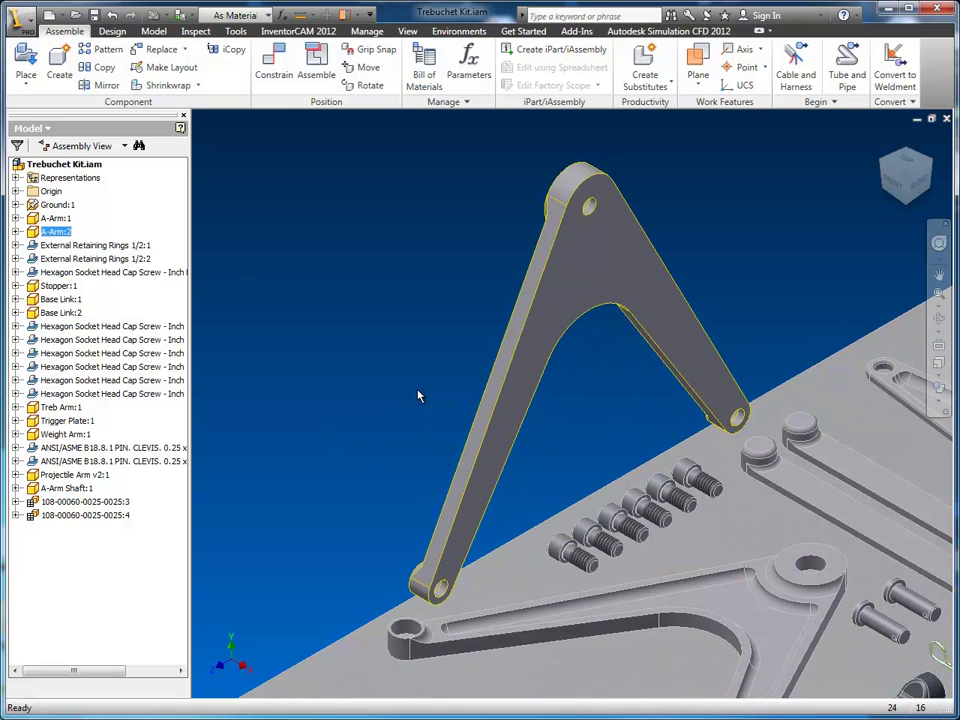
Suppress A-Arm:2's Flush:1 constraint and slide the arm inward from the ground plate's edge.
left_click(16, 231)
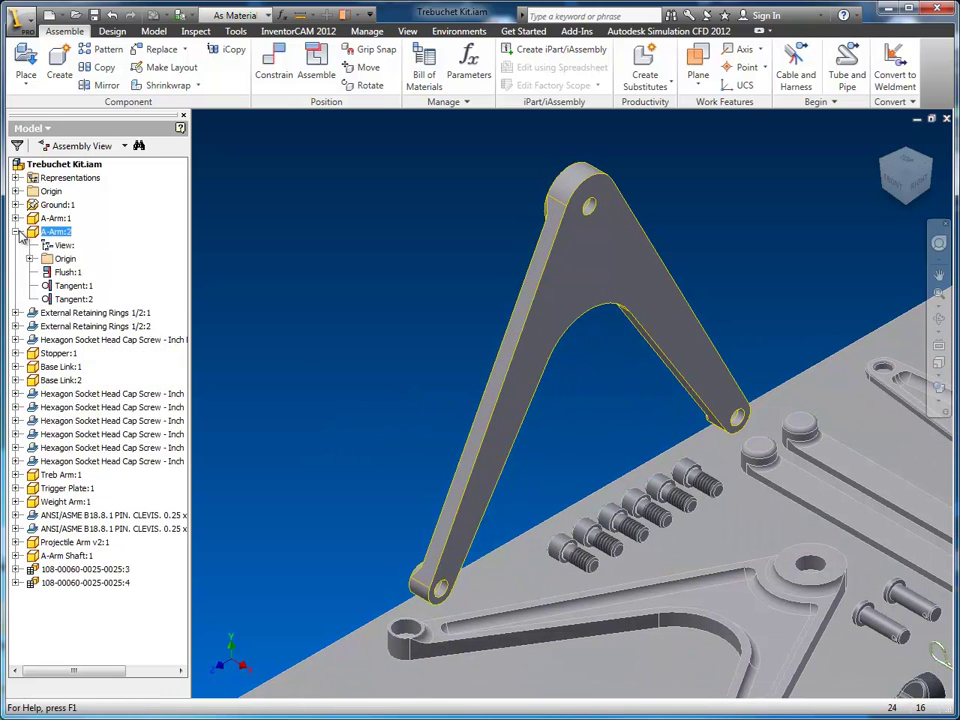
left_click(66, 272)
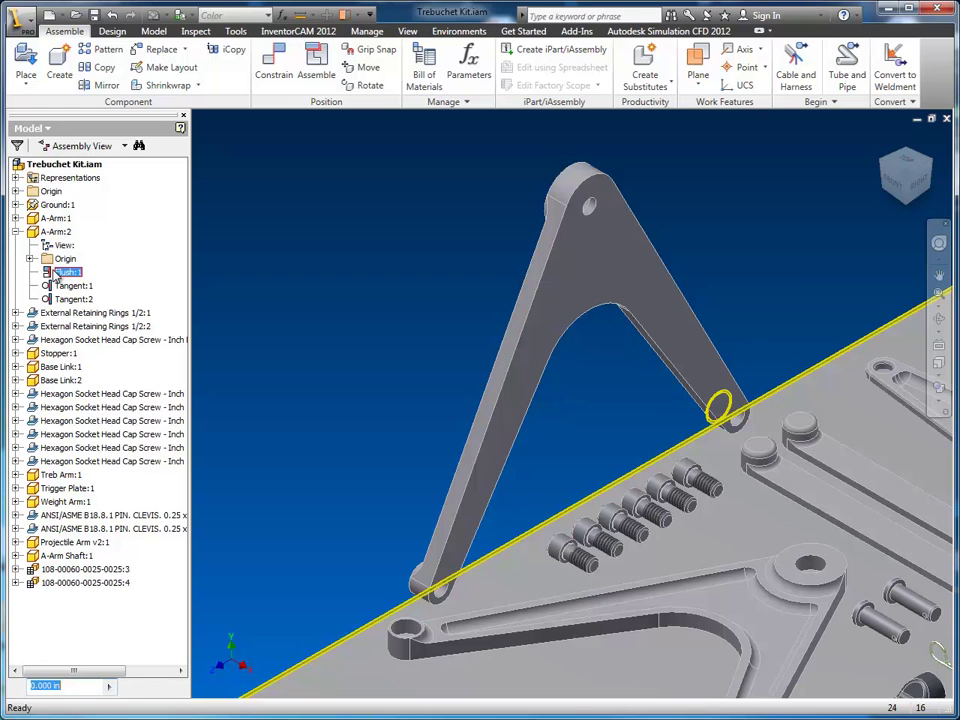
right_click(55, 276)
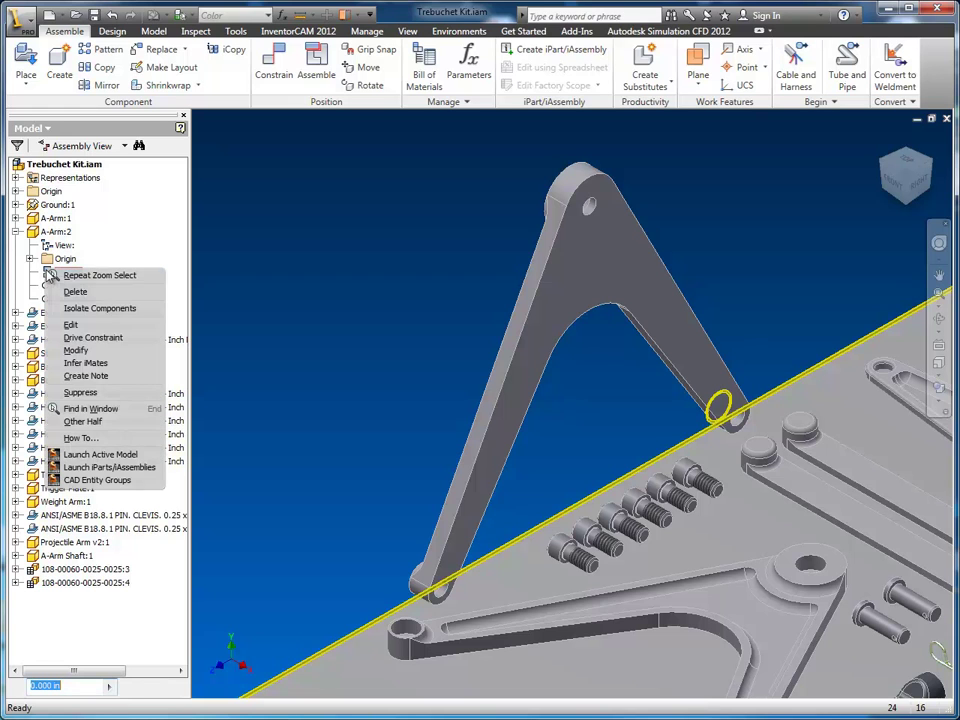
left_click(82, 393)
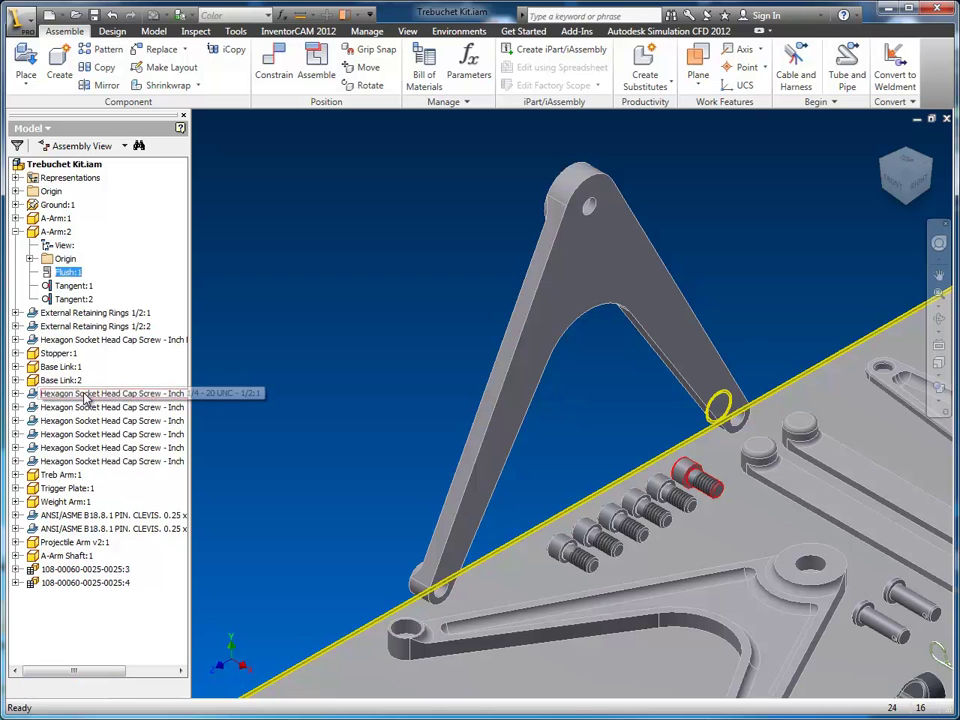
left_click(110, 394)
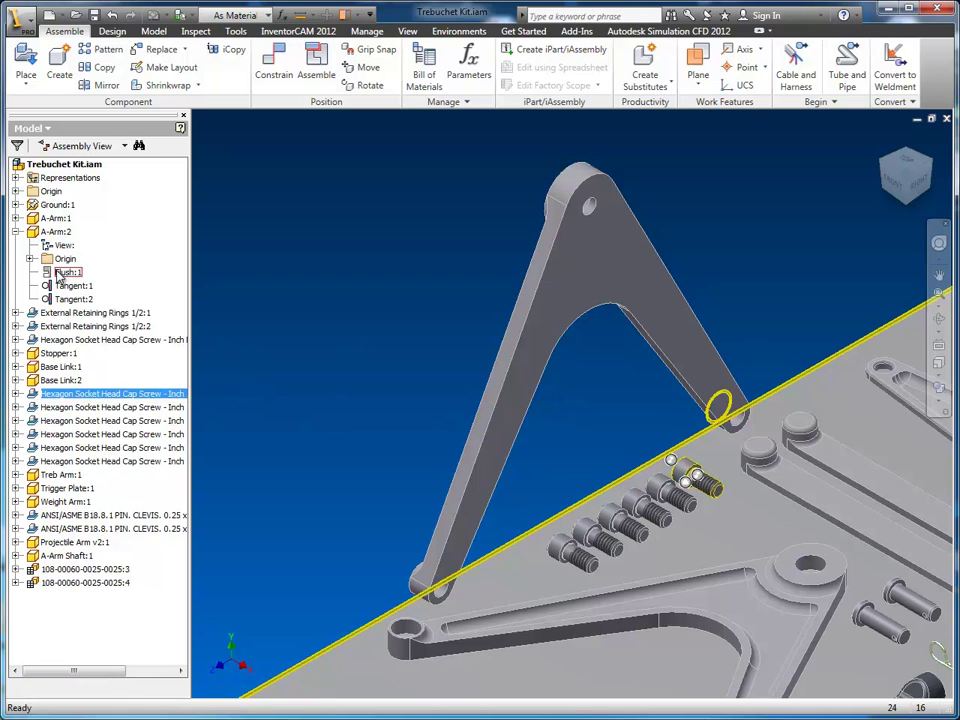
left_click_drag(515, 365, 733, 438)
middle_click_drag(638, 406, 406, 217)
left_click_drag(509, 343, 391, 339)
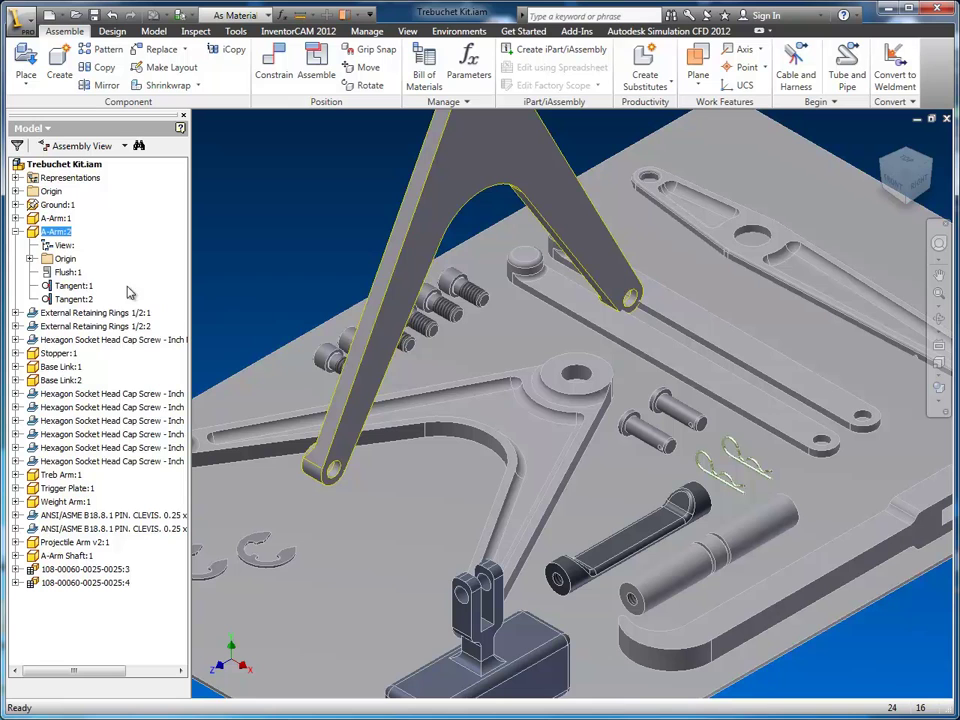
Unsuppress A-Arm:2's Flush:1 constraint.
right_click(64, 273)
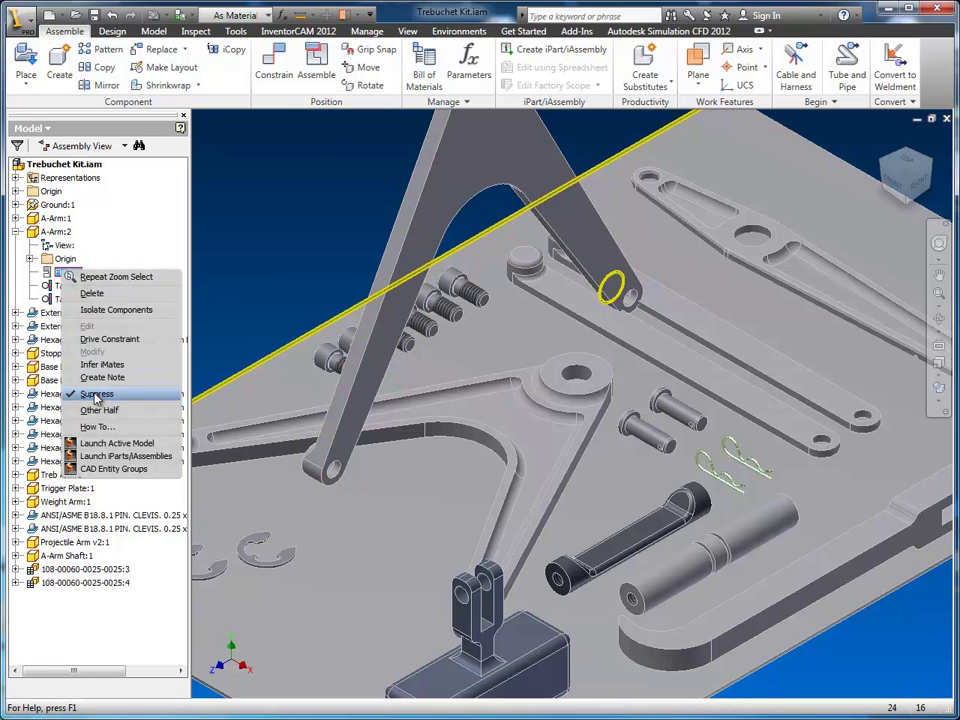
left_click(96, 396)
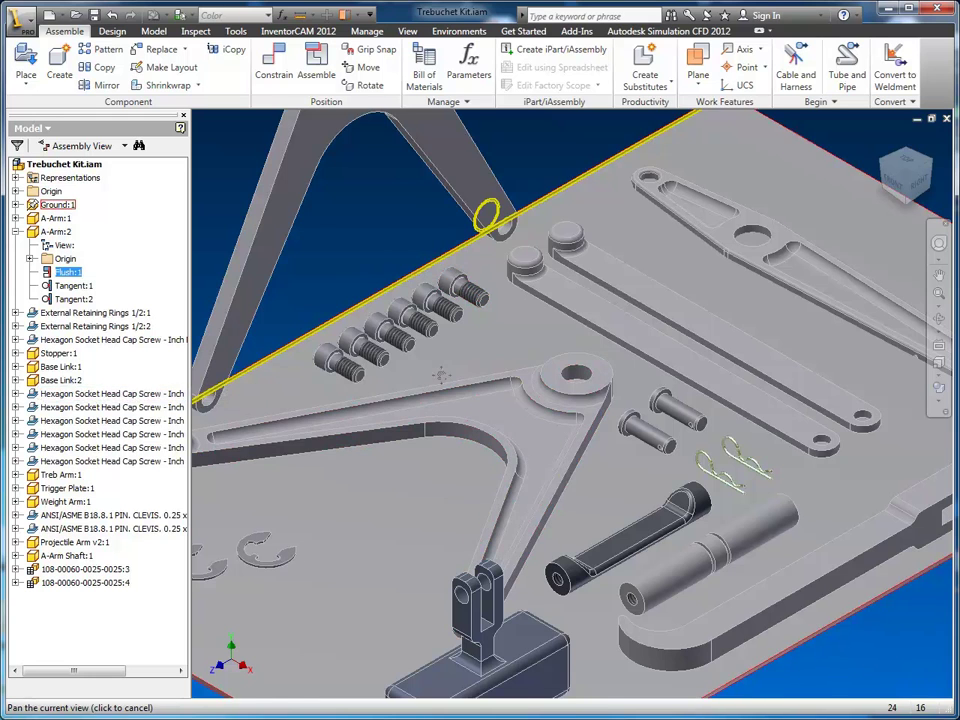
left_click_drag(440, 375, 562, 505)
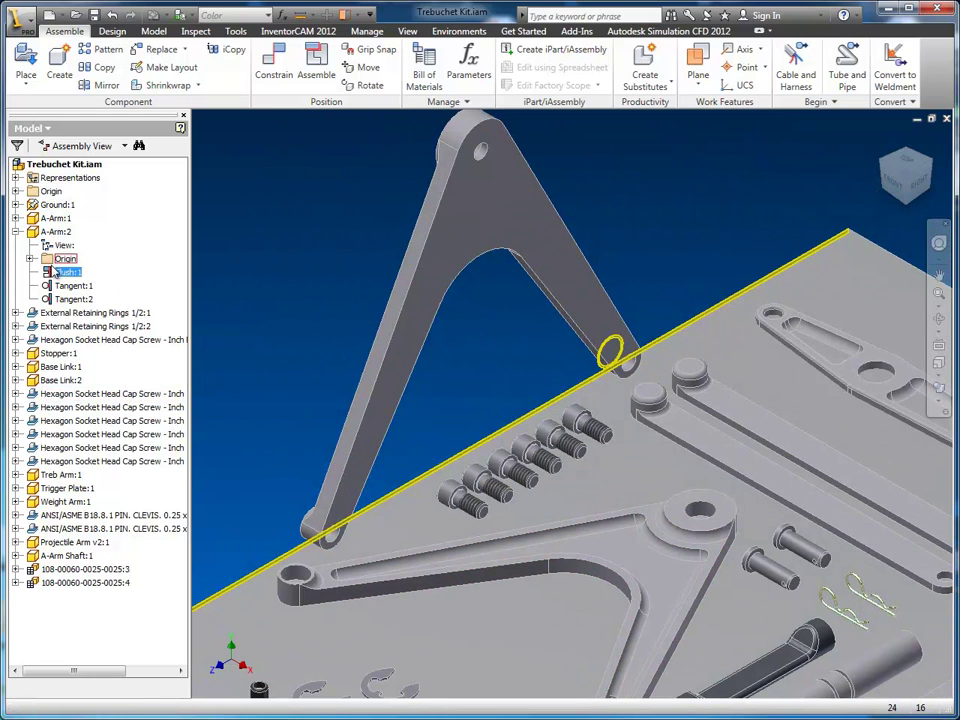
Suppress Flush:1 again and slide the upright A-Arm:2 inward over the ground plate.
right_click(58, 272)
left_click(96, 395)
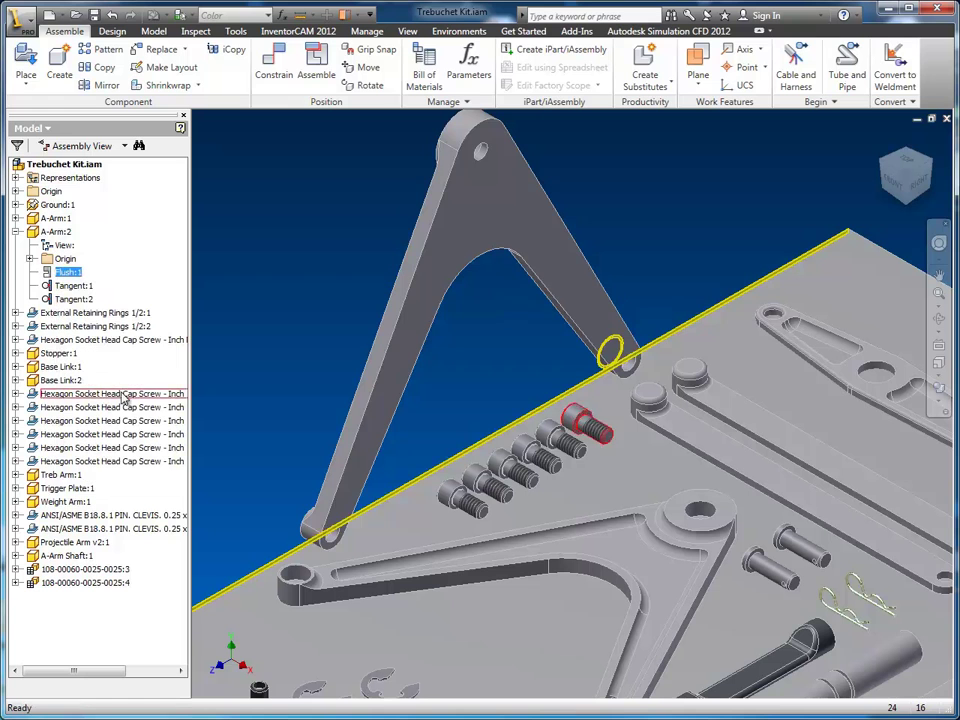
left_click_drag(403, 398, 529, 491)
middle_click_drag(529, 491, 425, 420)
middle_click_drag(546, 477, 557, 437)
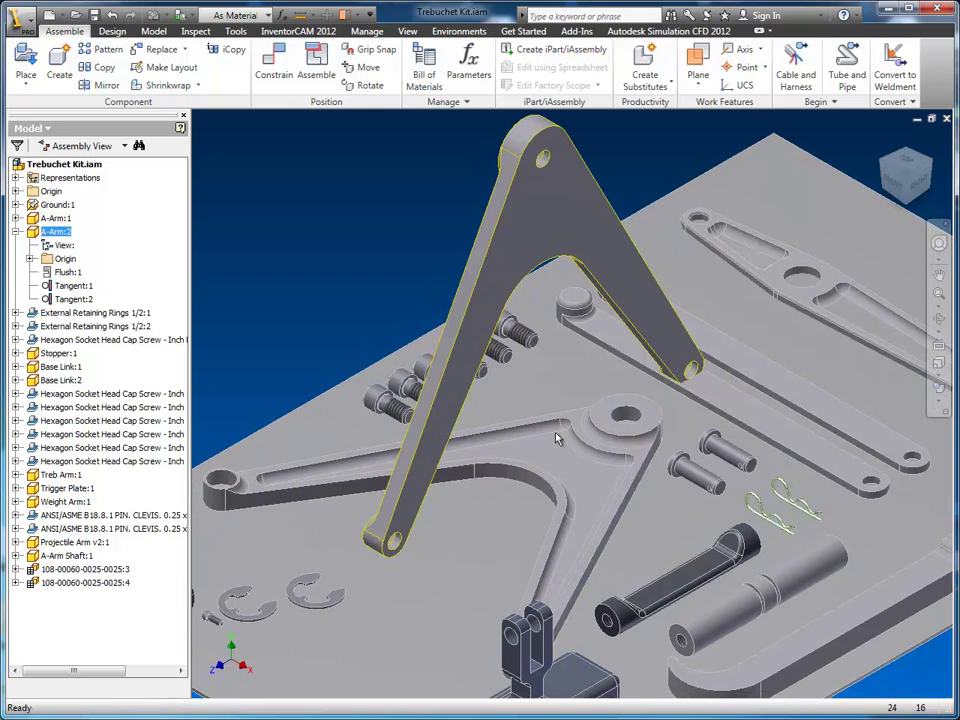
Ground A-Arm:2 and test whether it can still be moved.
mouse_move(557, 437)
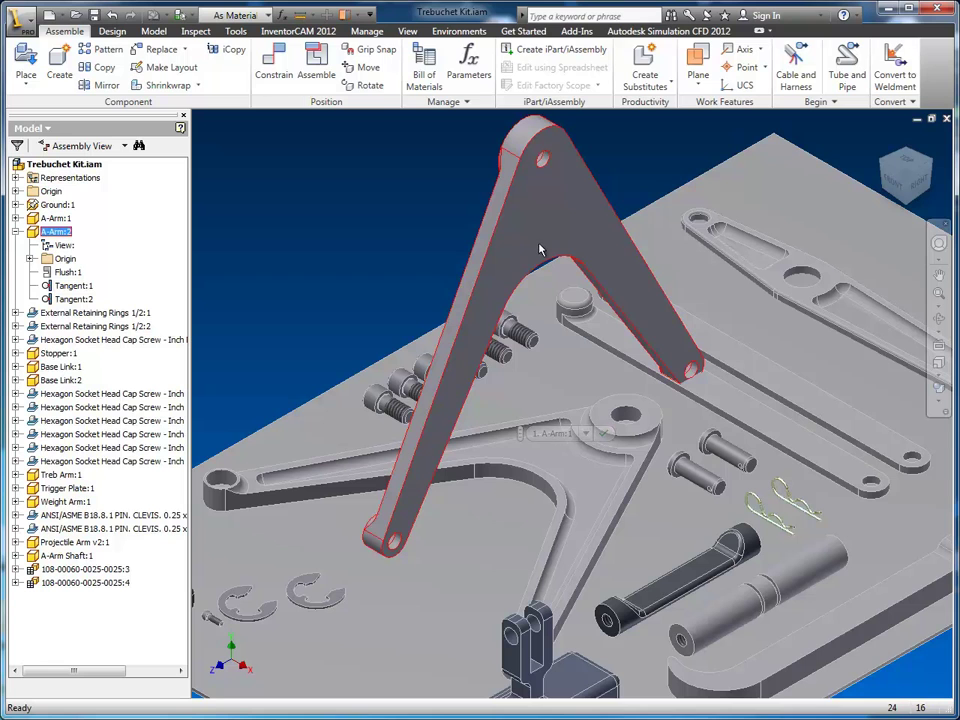
right_click(517, 256)
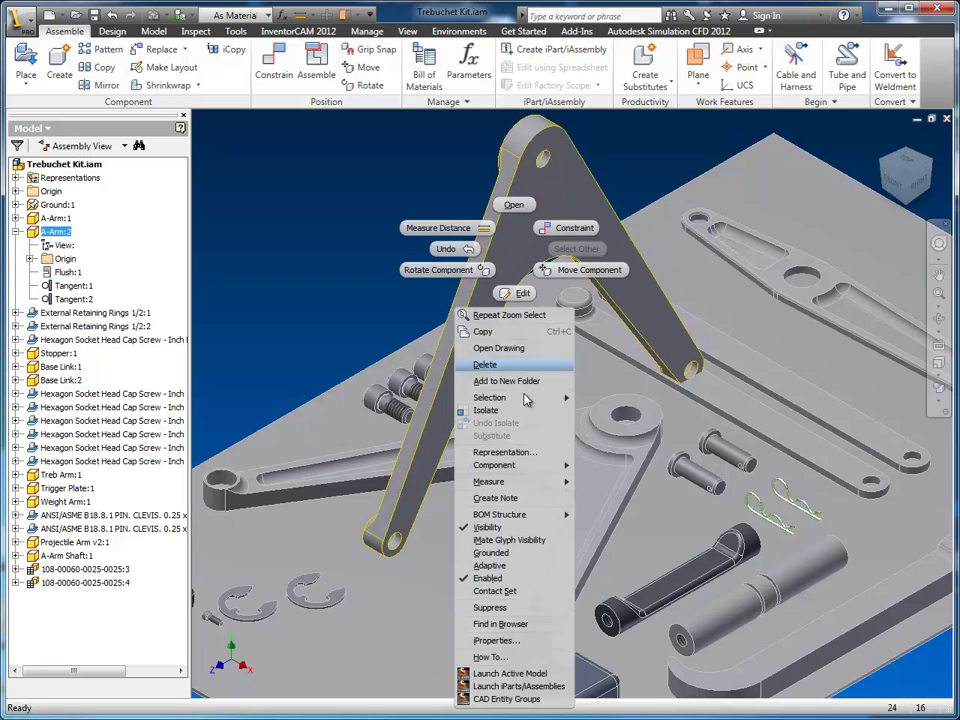
left_click(498, 558)
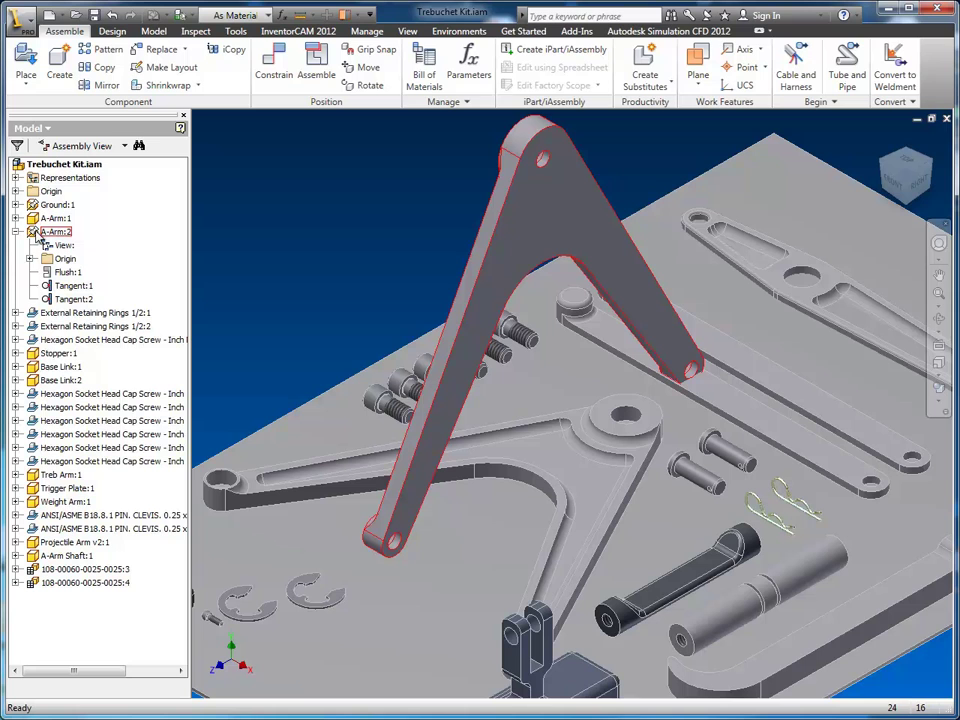
left_click_drag(507, 257, 385, 236)
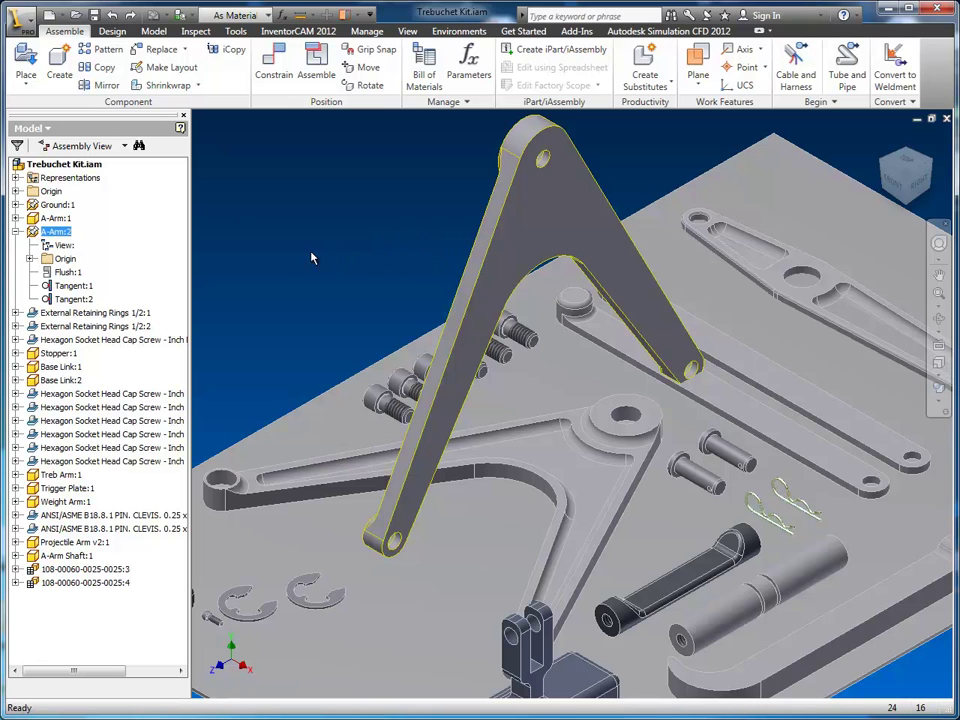
Unground A-Arm:2 to shift it slightly over the plate, and ground it in its new position.
right_click(33, 232)
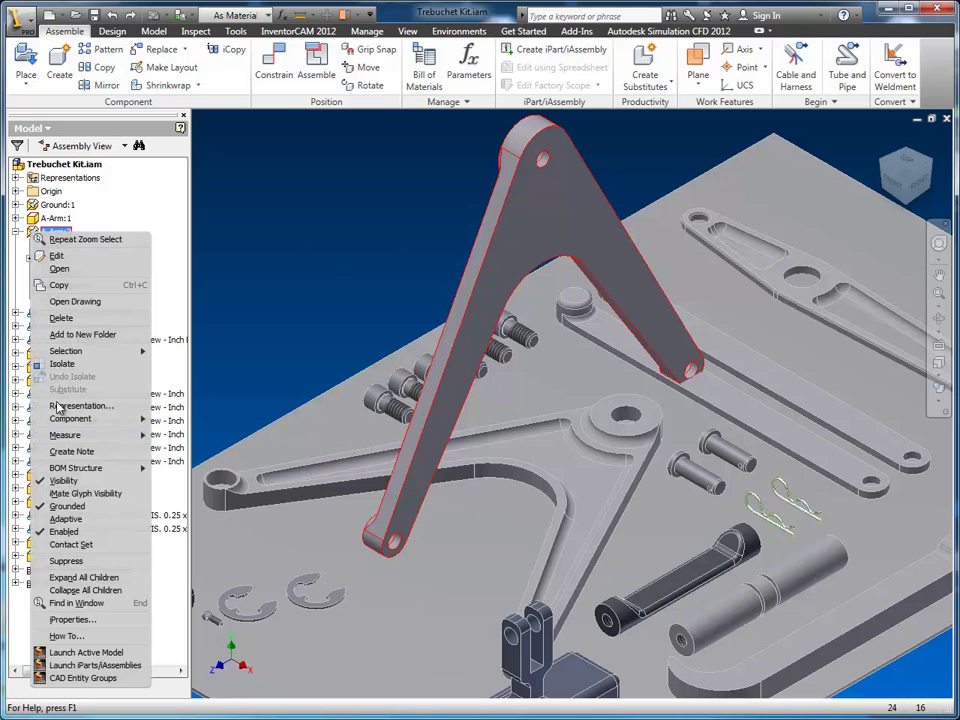
left_click(72, 510)
left_click_drag(471, 374, 440, 354)
right_click(52, 232)
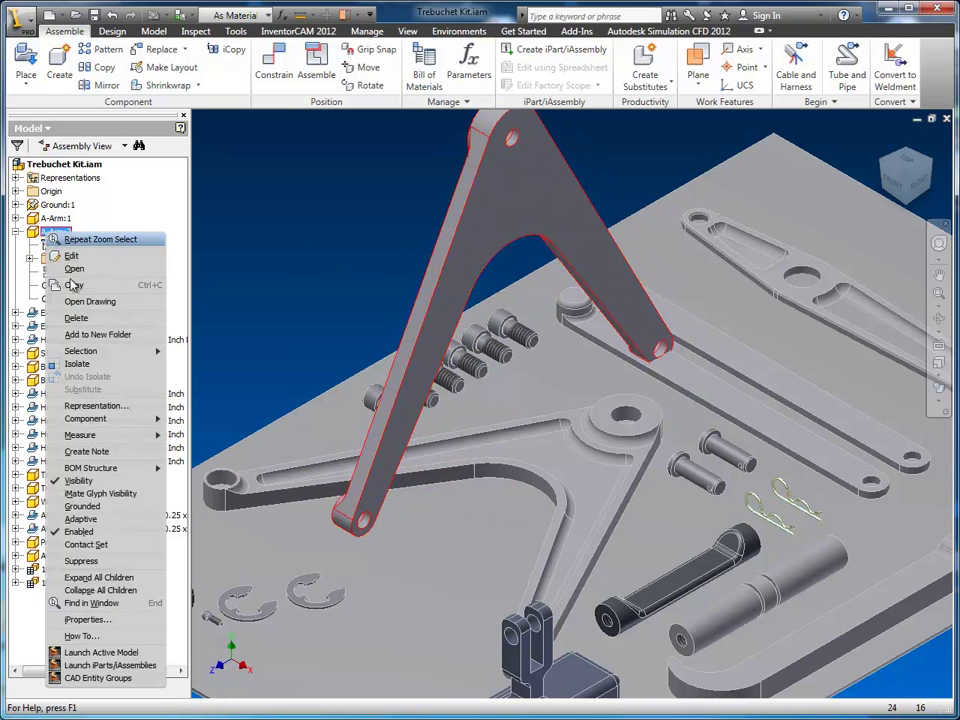
left_click(76, 510)
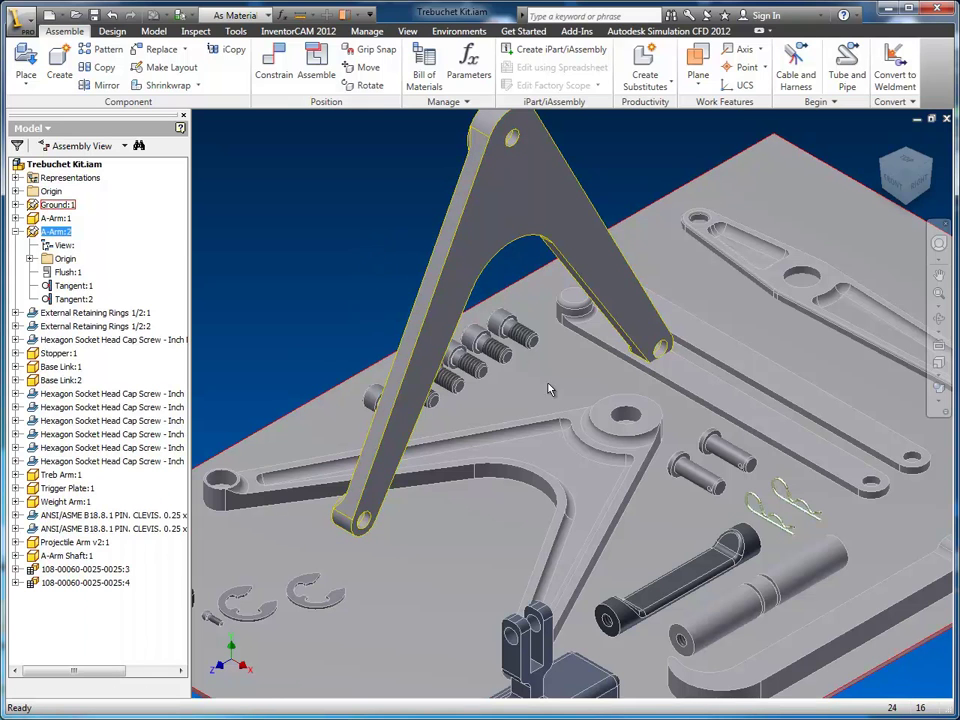
Delete A-Arm:1, the arm lying flat on the ground plate.
middle_click_drag(354, 317, 364, 321)
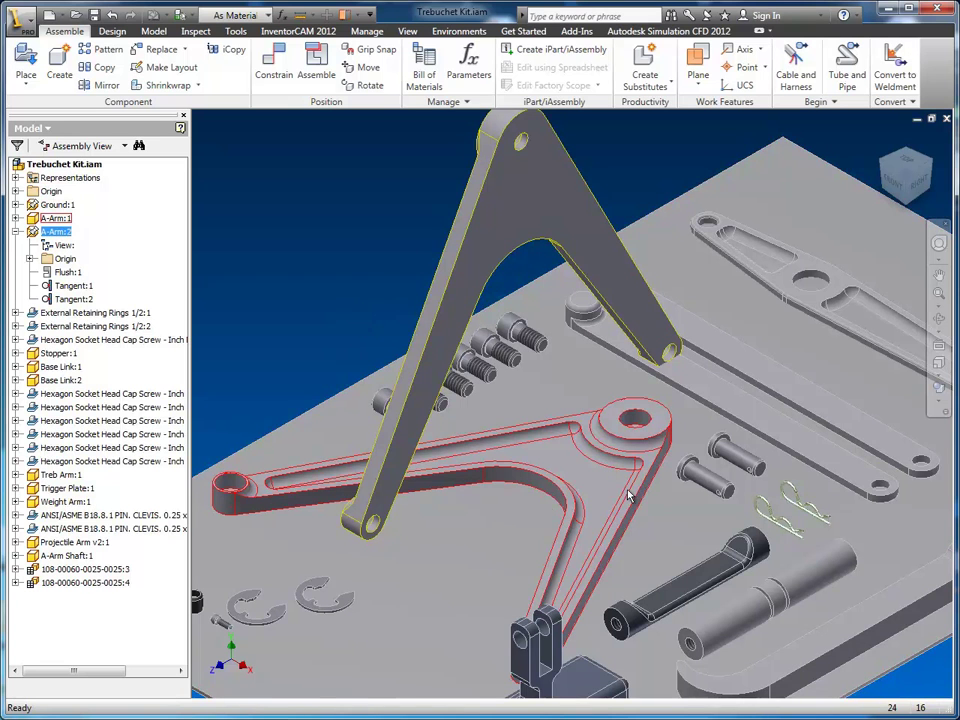
scroll(556, 452, "down", 3)
middle_click_drag(561, 453, 562, 399)
scroll(562, 399, "up", 3)
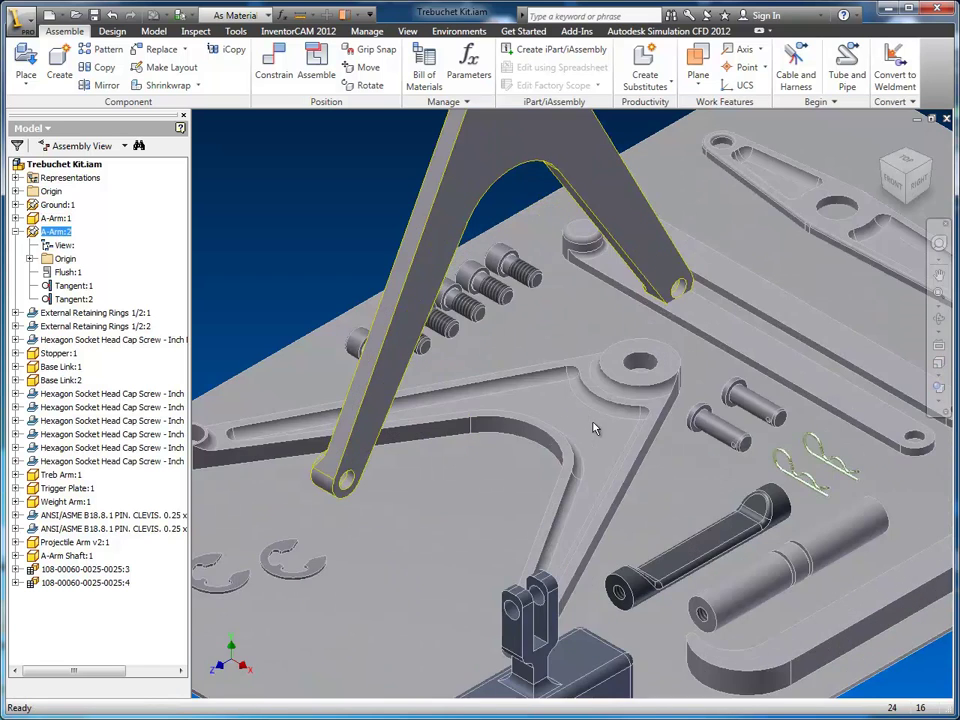
scroll(593, 428, "down", 3)
key("Escape")
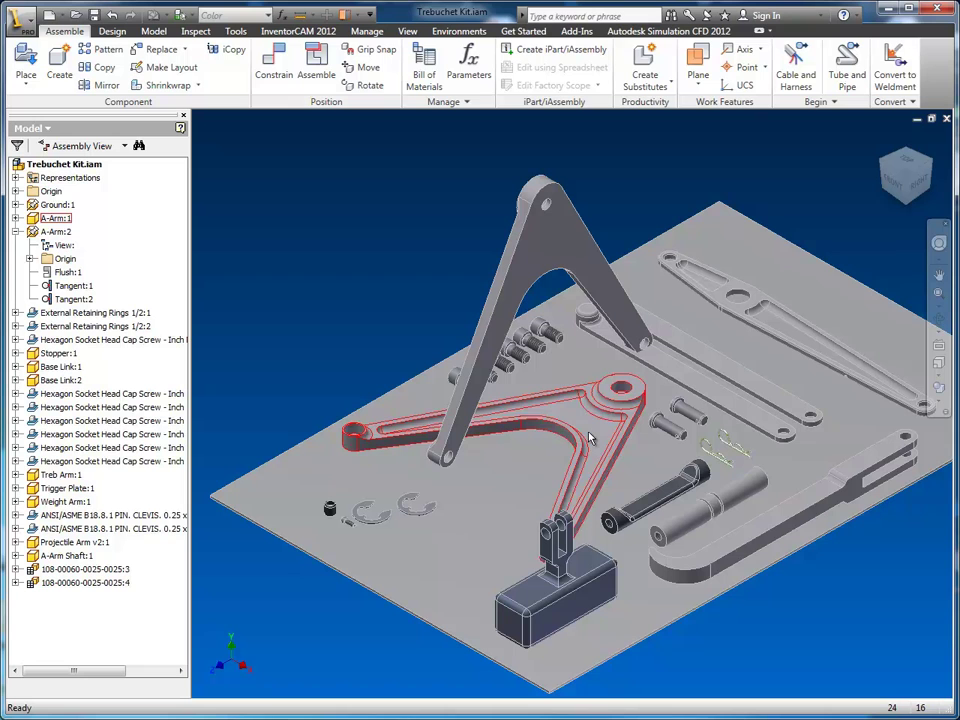
right_click(601, 432)
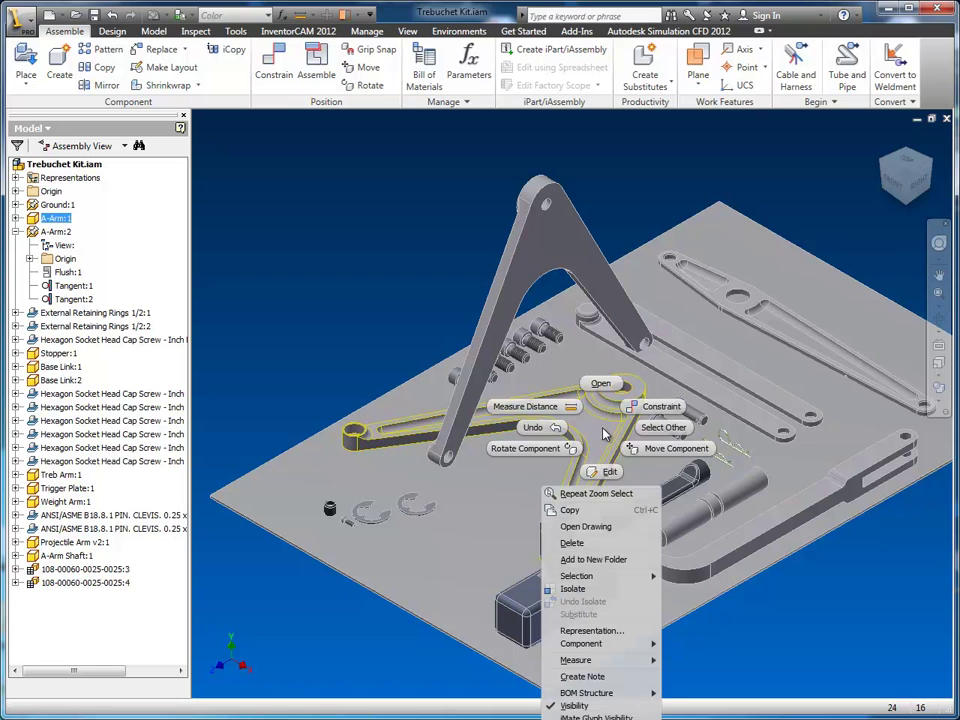
left_click(572, 543)
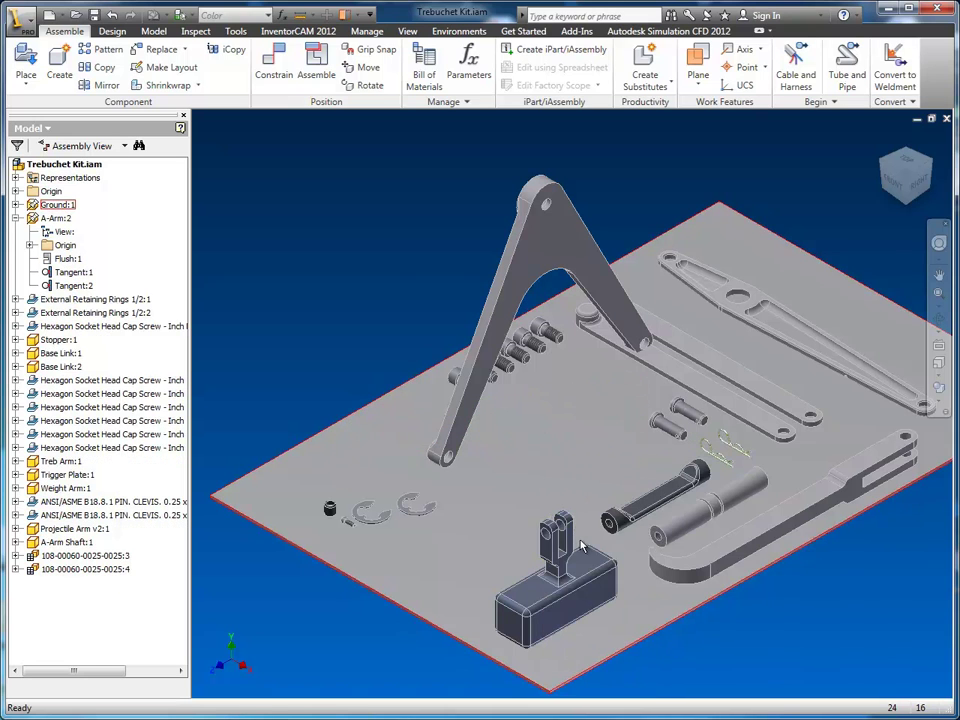
Delete the three rearmost hexagon socket head cap screws in the row behind A-Arm:2.
left_click(531, 346)
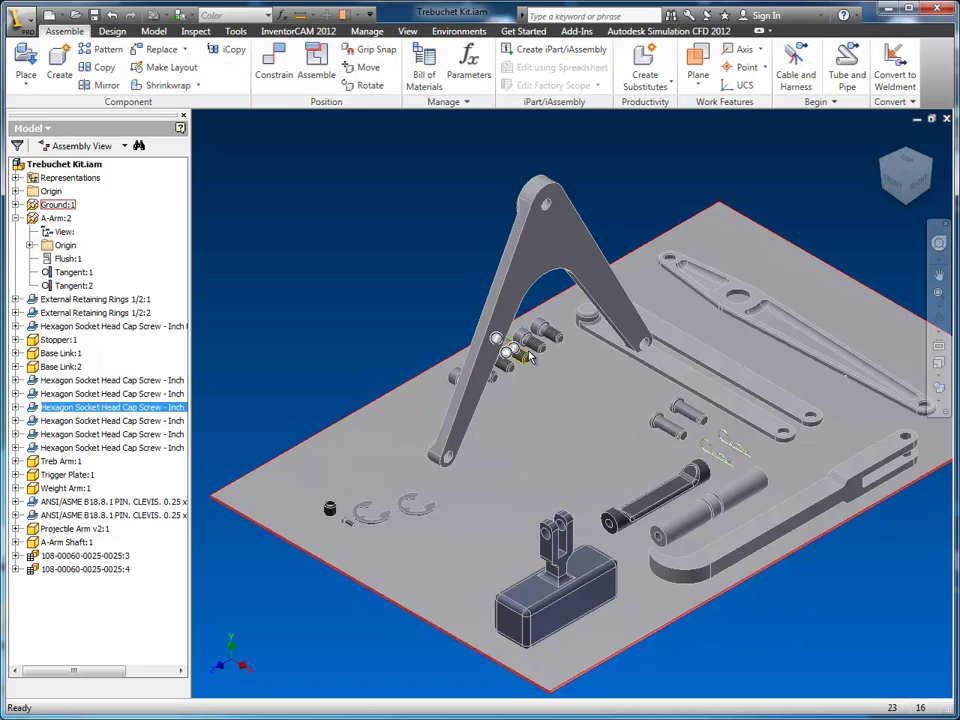
left_click(532, 347, "ctrl")
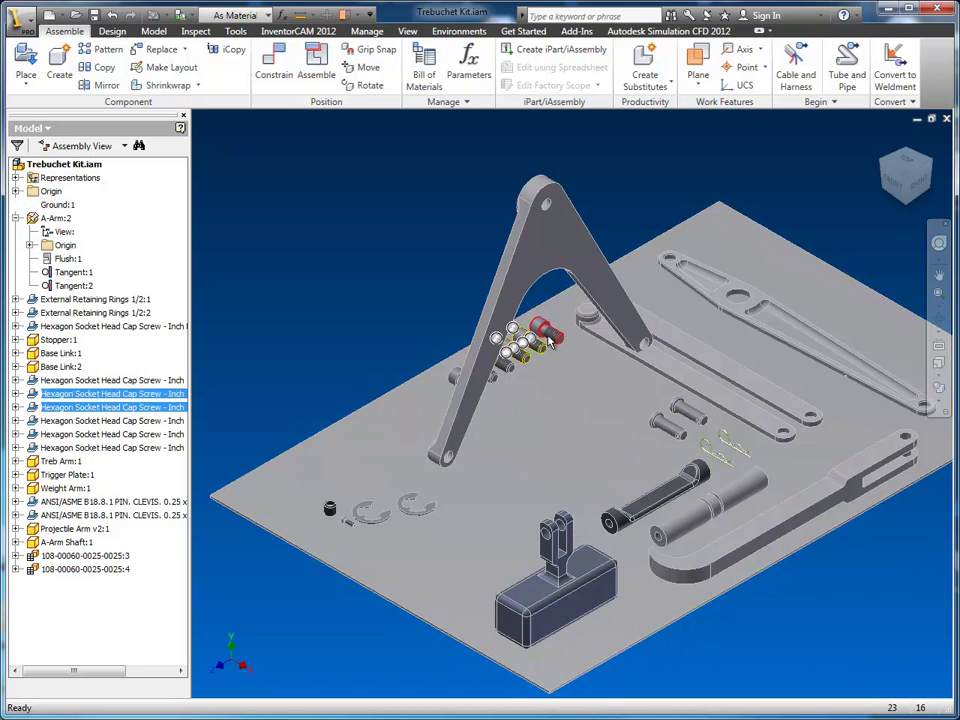
left_click(552, 333, "ctrl")
right_click(550, 332)
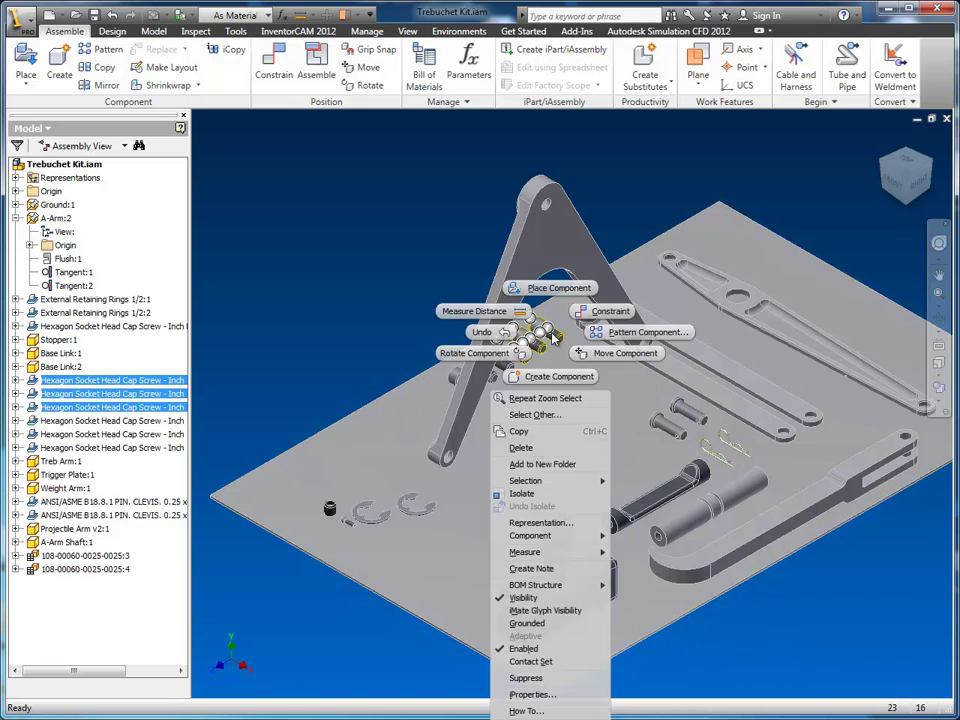
left_click(540, 448)
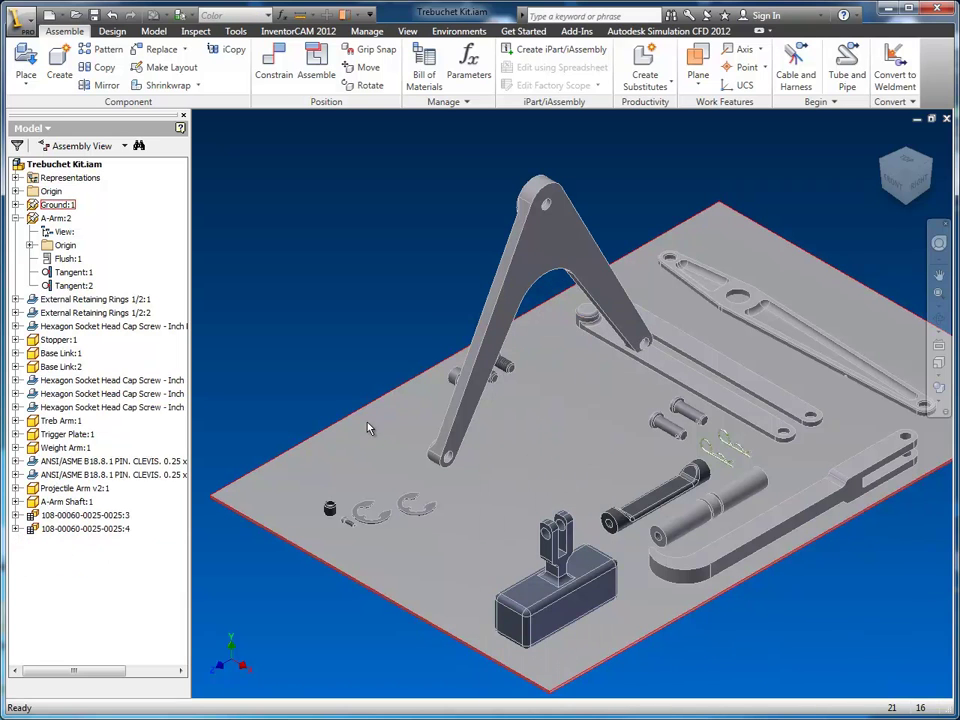
Delete Weight Arm:1, the block-shaped weight lying on the ground plate.
middle_click_drag(404, 347, 355, 353)
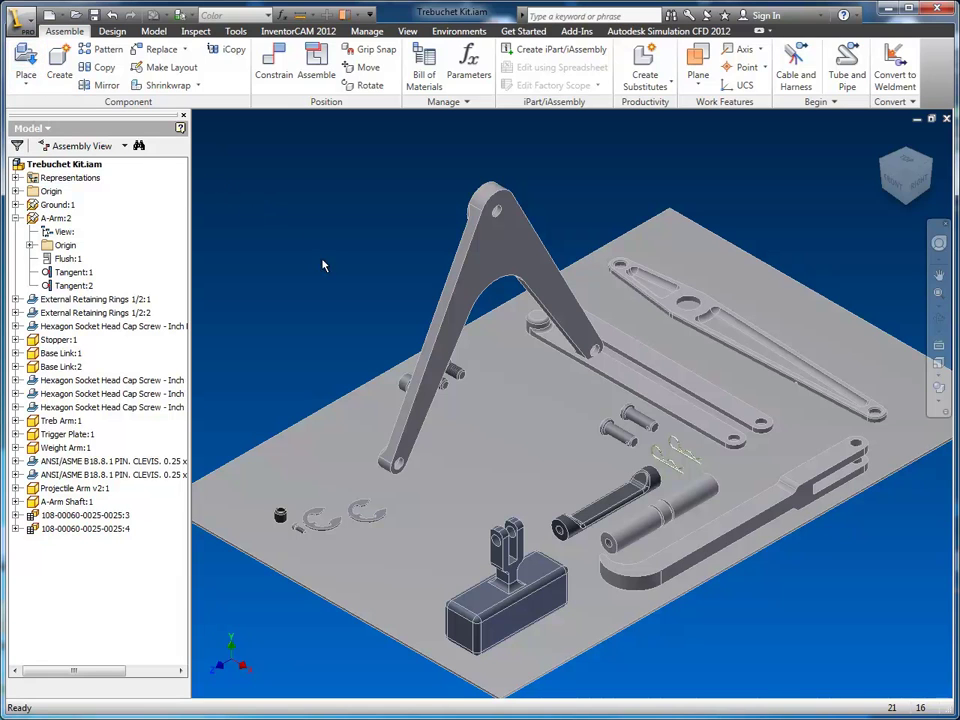
left_click(530, 606)
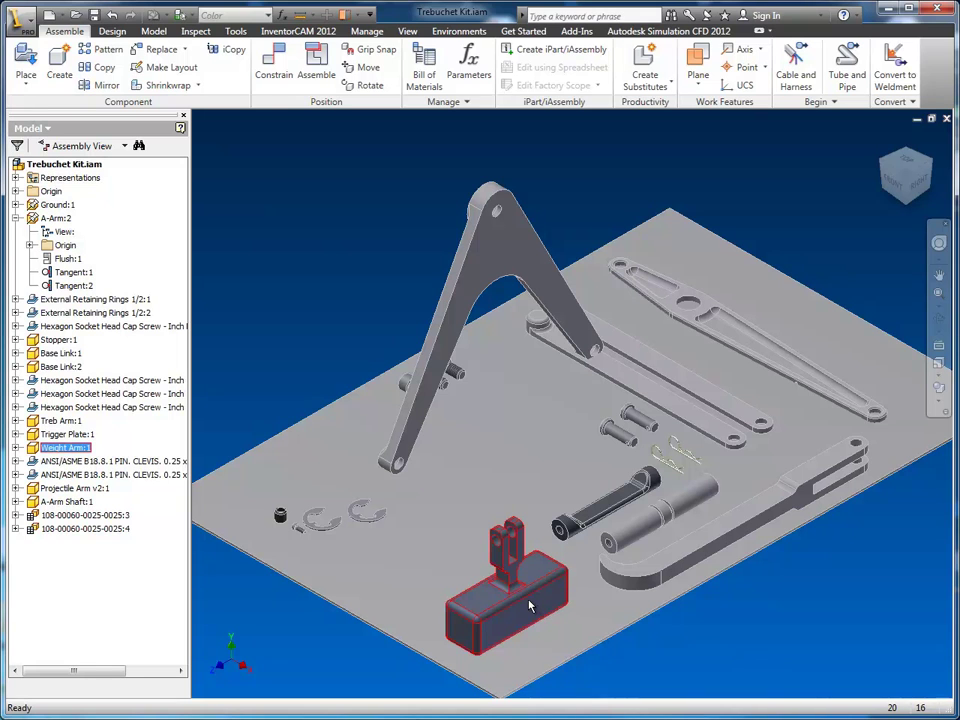
key("Delete")
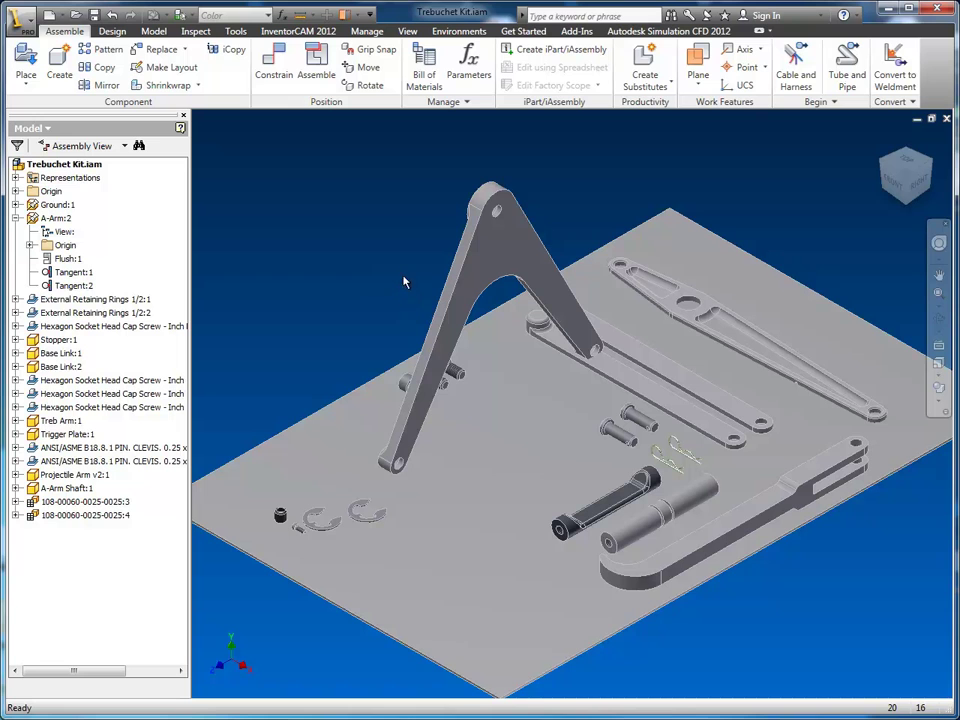
Raise A-Arm Shaft:1 off the ground plate to about the height of A-Arm:2's top hole.
middle_click_drag(409, 276, 396, 317)
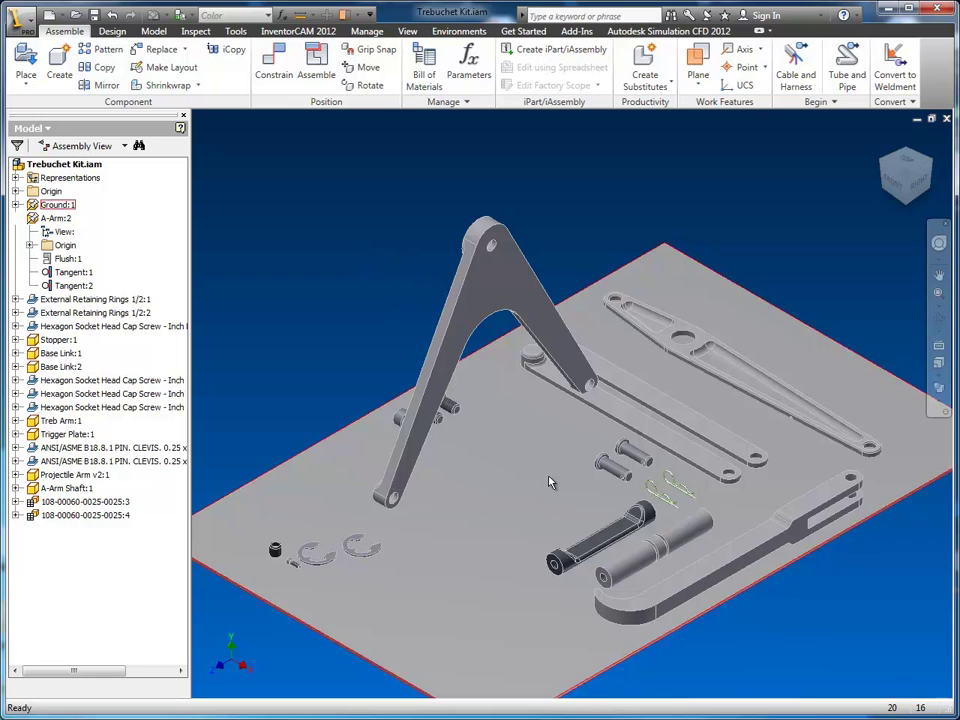
left_click_drag(673, 543, 675, 240)
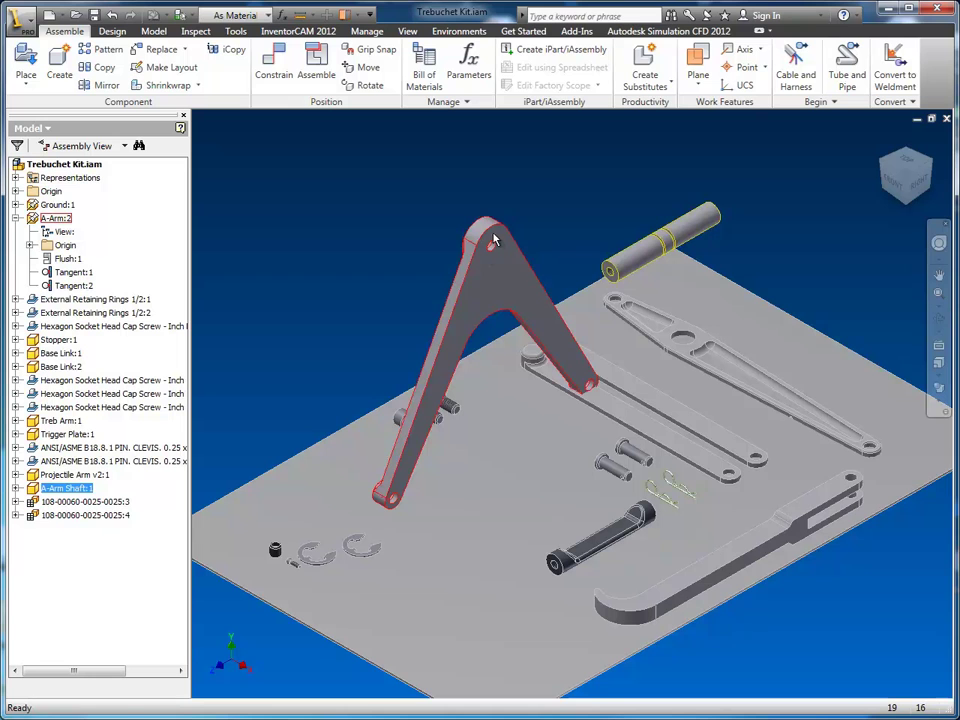
left_click(494, 240)
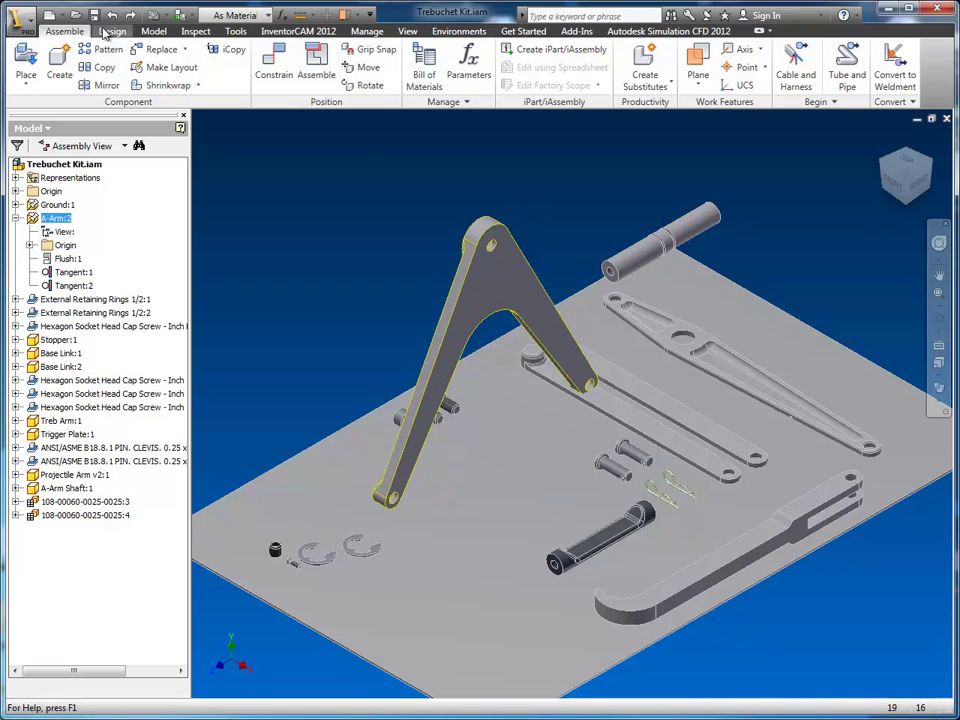
Mate the end face of A-Arm Shaft:1 to the large flat face of A-Arm:2 with a 0.000 in offset.
scroll(381, 186, "up", 3)
middle_click_drag(493, 249, 354, 258)
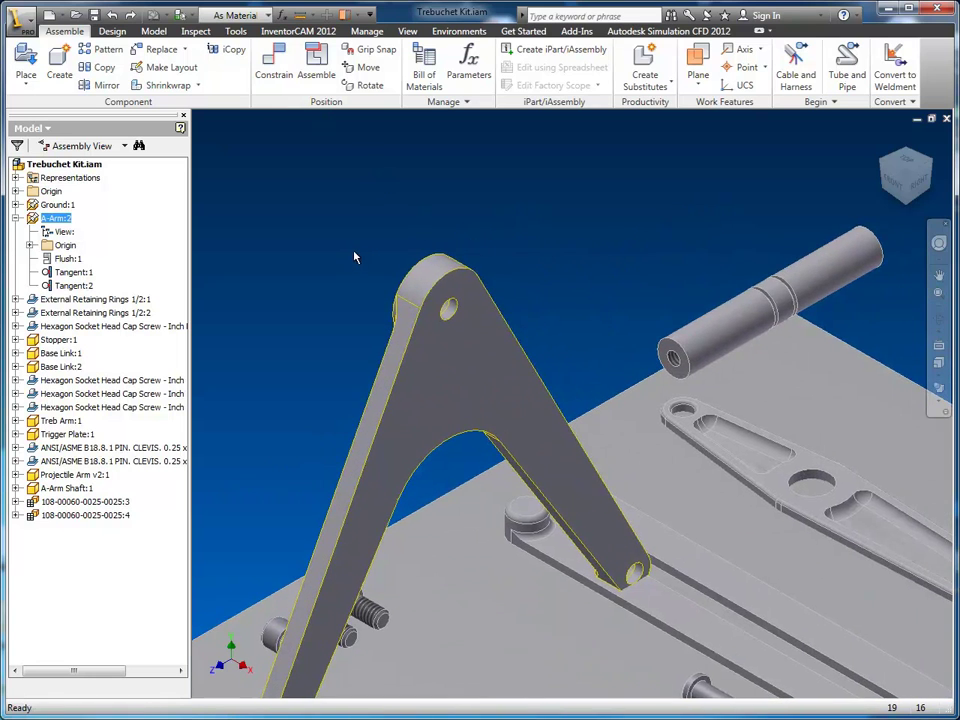
left_click(273, 62)
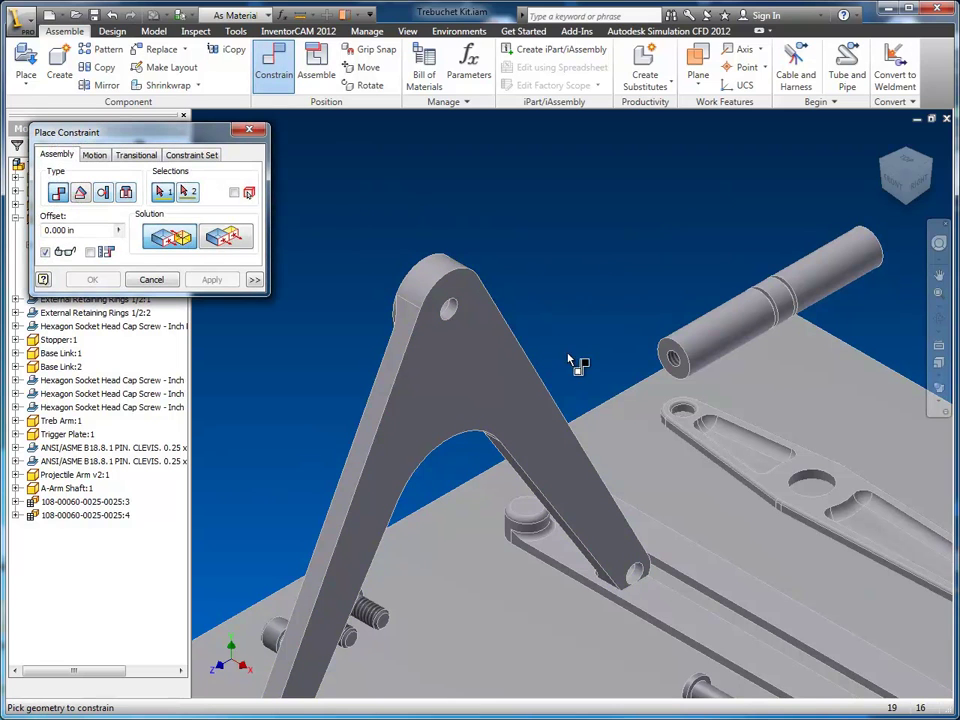
left_click(686, 378)
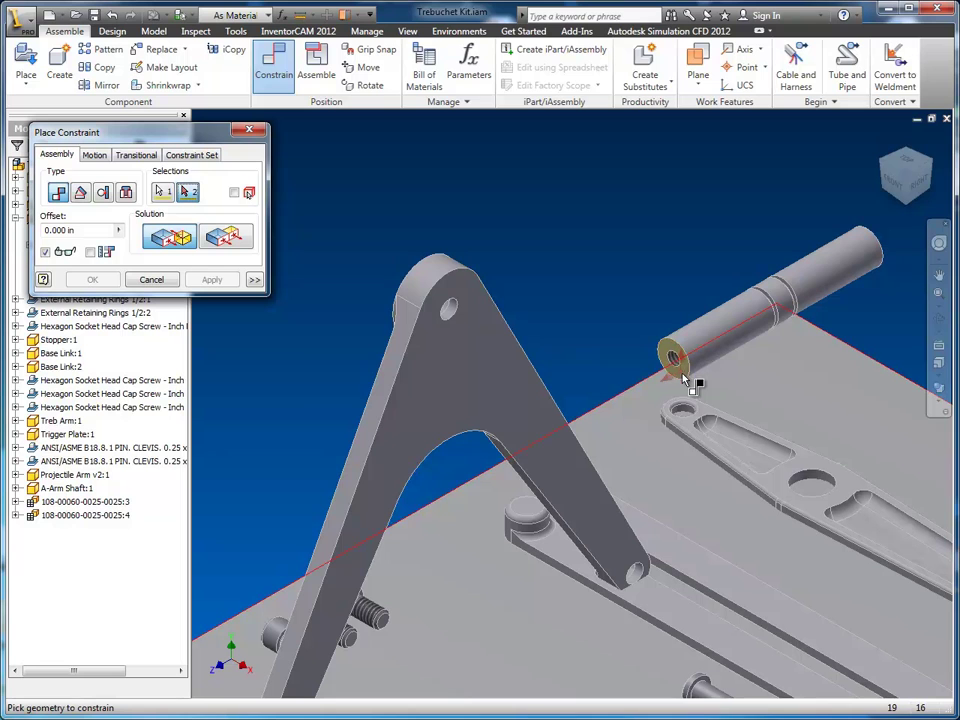
left_click(476, 378)
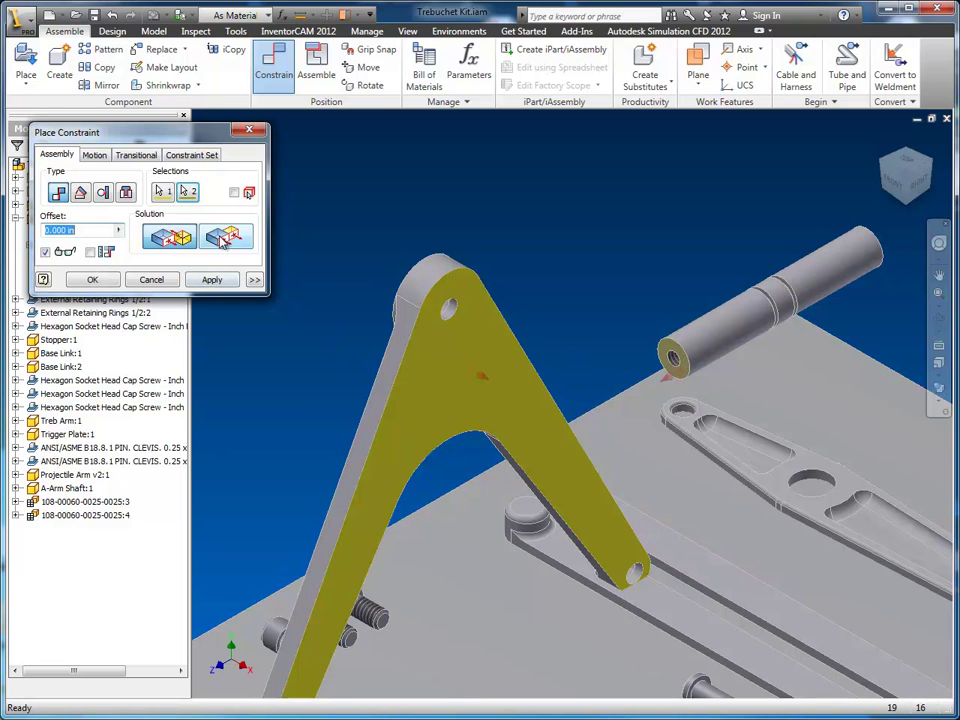
left_click(213, 281)
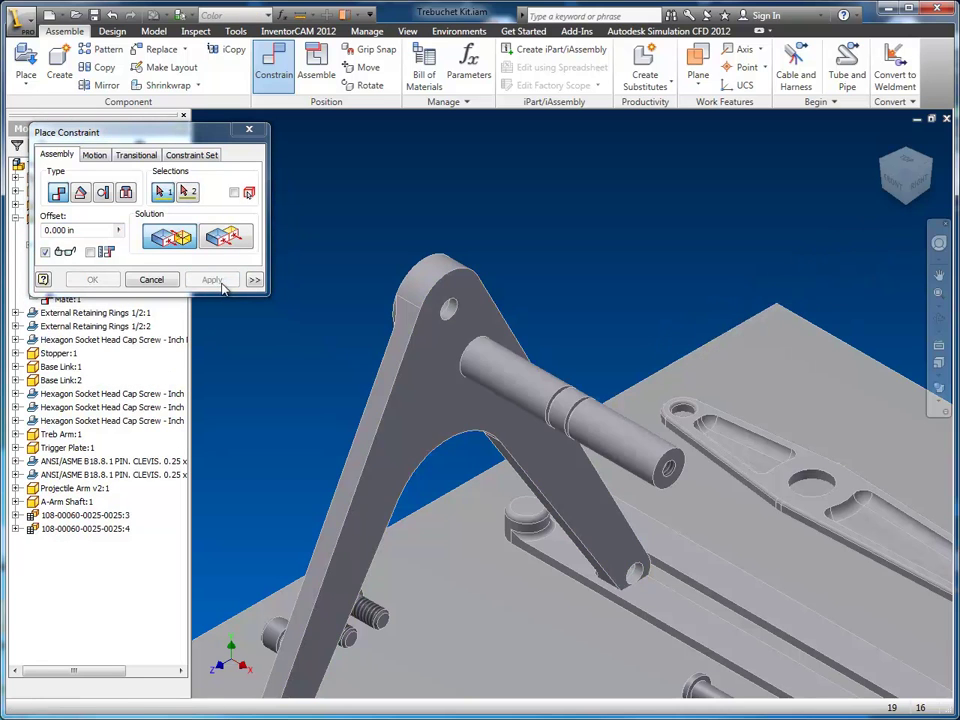
left_click(135, 280)
Slide A-Arm Shaft:1 across the face of A-Arm:2 to check its remaining movement.
left_click_drag(480, 385, 451, 384)
left_click(891, 196)
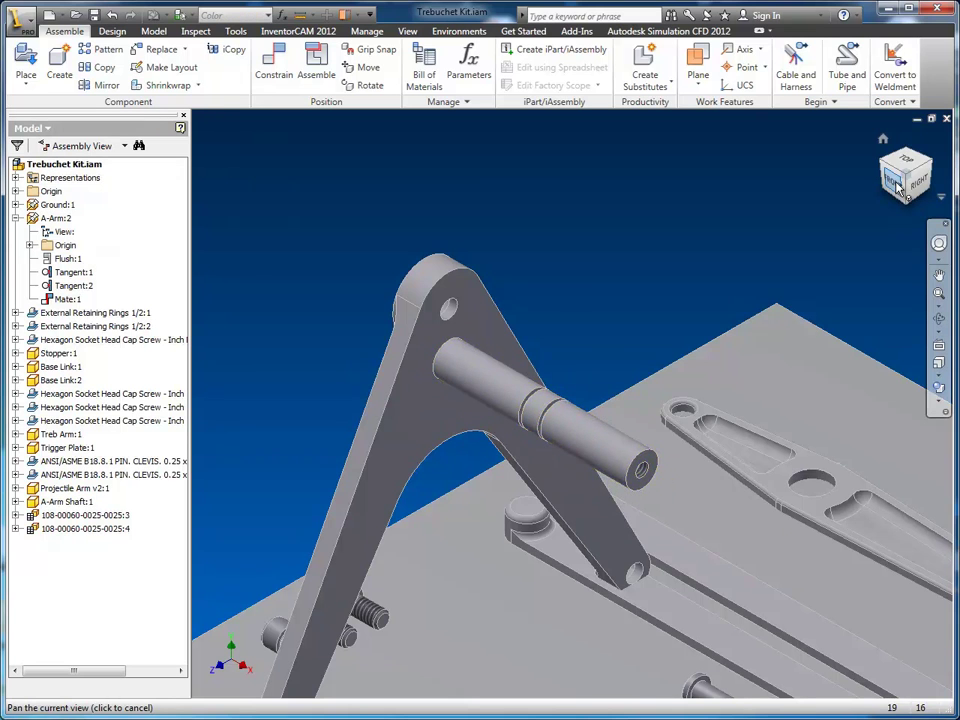
mouse_move(563, 365)
left_mouse_down()
mouse_move(553, 369)
mouse_move(566, 345)
mouse_move(726, 354)
mouse_move(562, 383)
mouse_move(562, 364)
left_mouse_up()
left_click(924, 165)
middle_click_drag(617, 303, 582, 437)
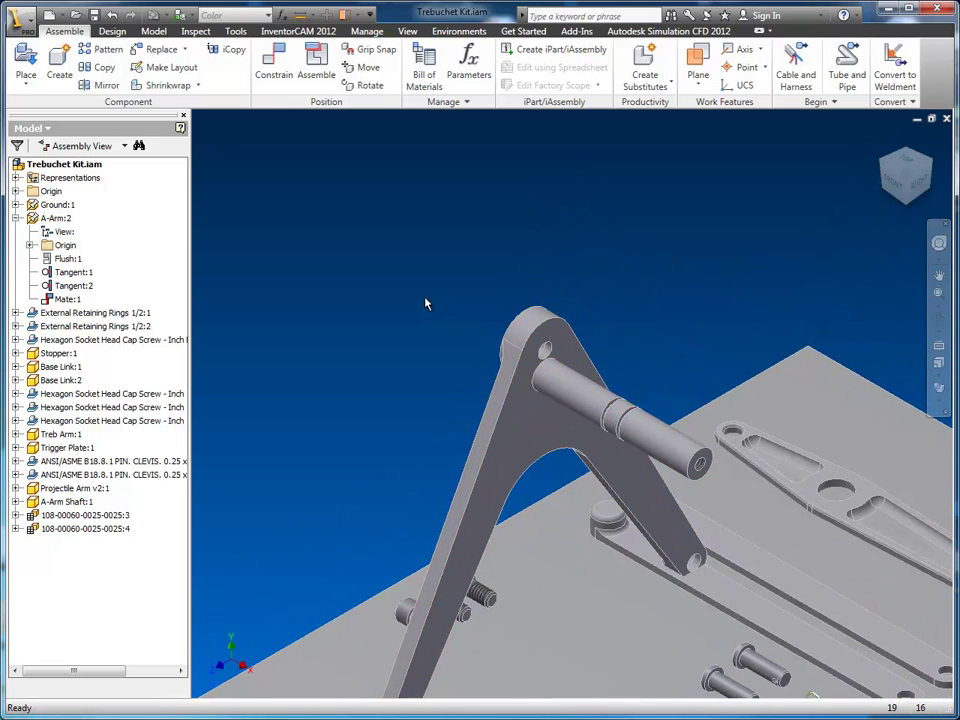
Display the degrees of freedom of the components and test how A-Arm Shaft:1 moves on the arm's face.
left_click(407, 31)
left_click(112, 67)
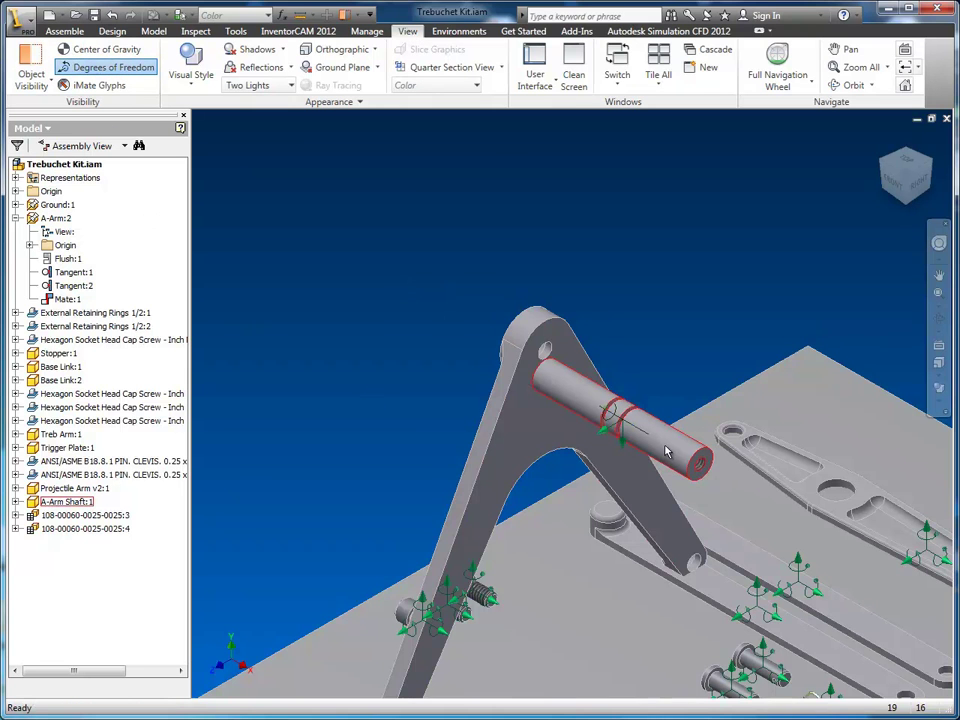
middle_click_drag(667, 451, 660, 435, "shift")
scroll(661, 435, "down", 3)
left_click_drag(609, 413, 566, 405)
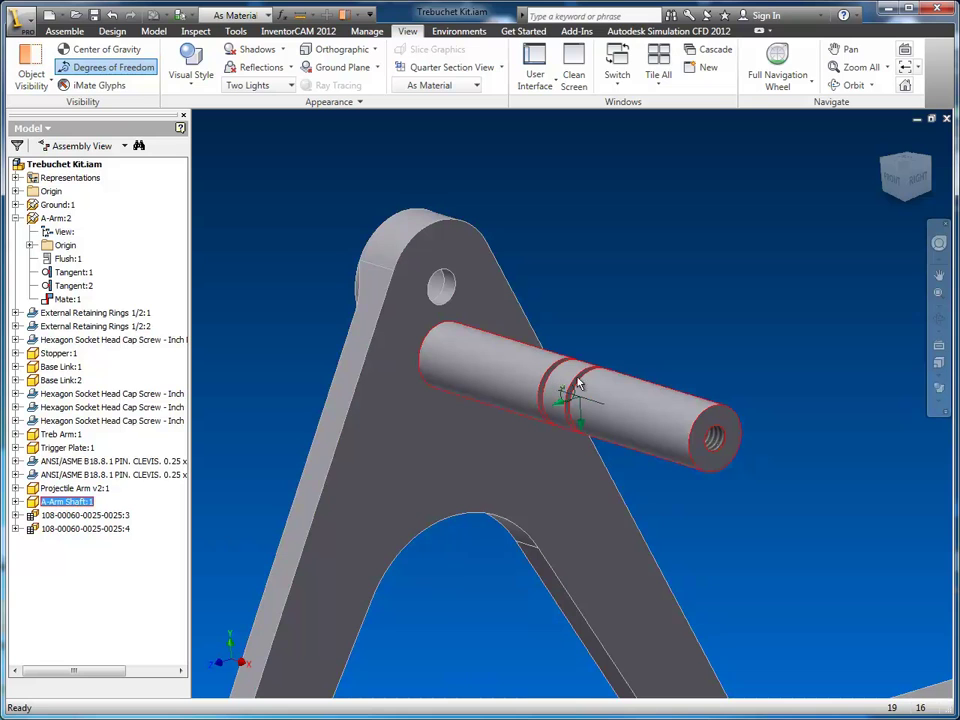
Mate the axis of A-Arm Shaft:1 to the axis of A-Arm:2's top hole with a 0.000 in offset.
left_click(64, 31)
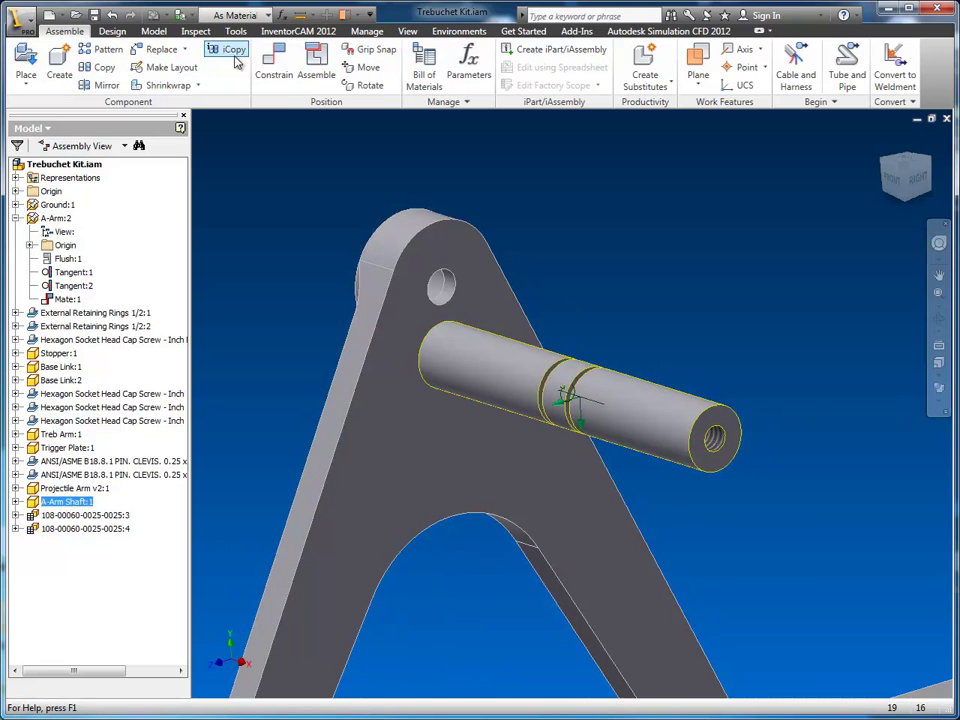
left_click(273, 65)
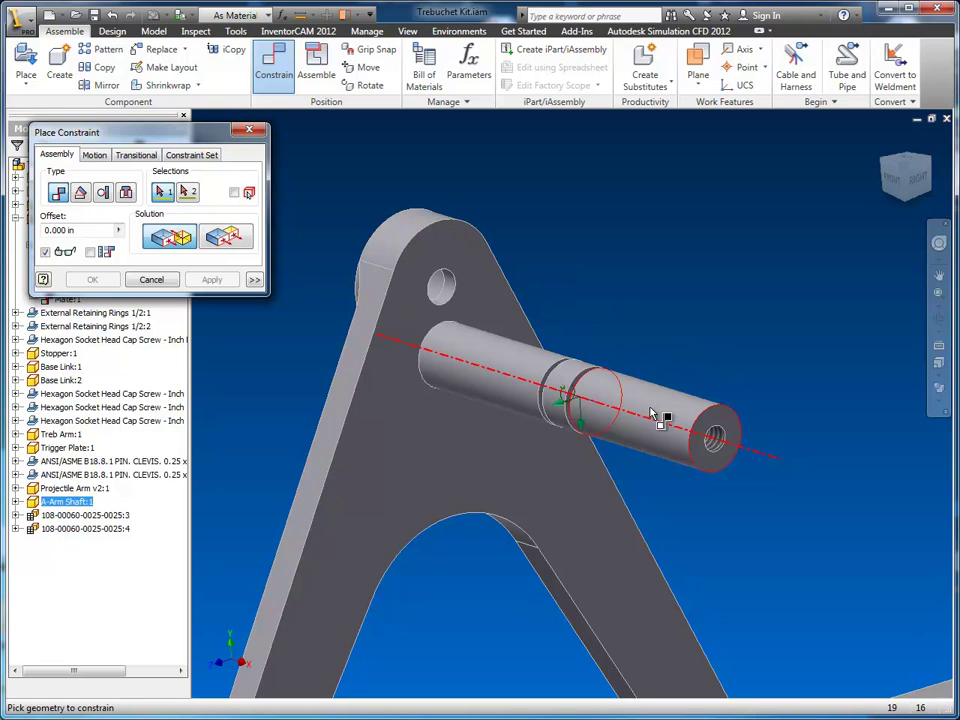
mouse_move(664, 414)
mouse_move(635, 410)
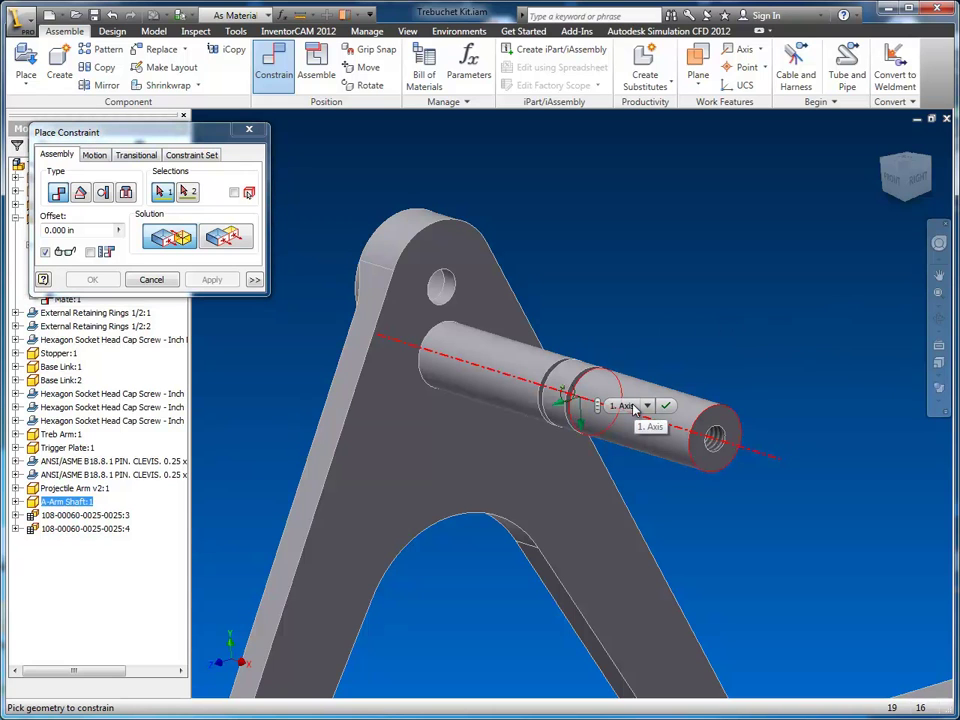
left_click(647, 407)
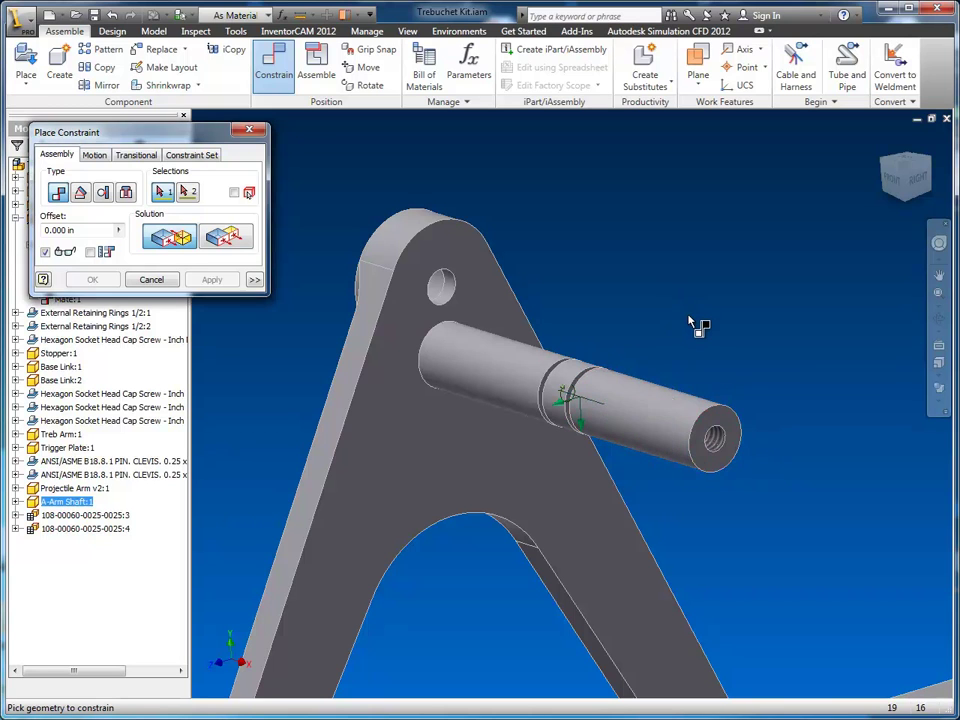
right_click(656, 430)
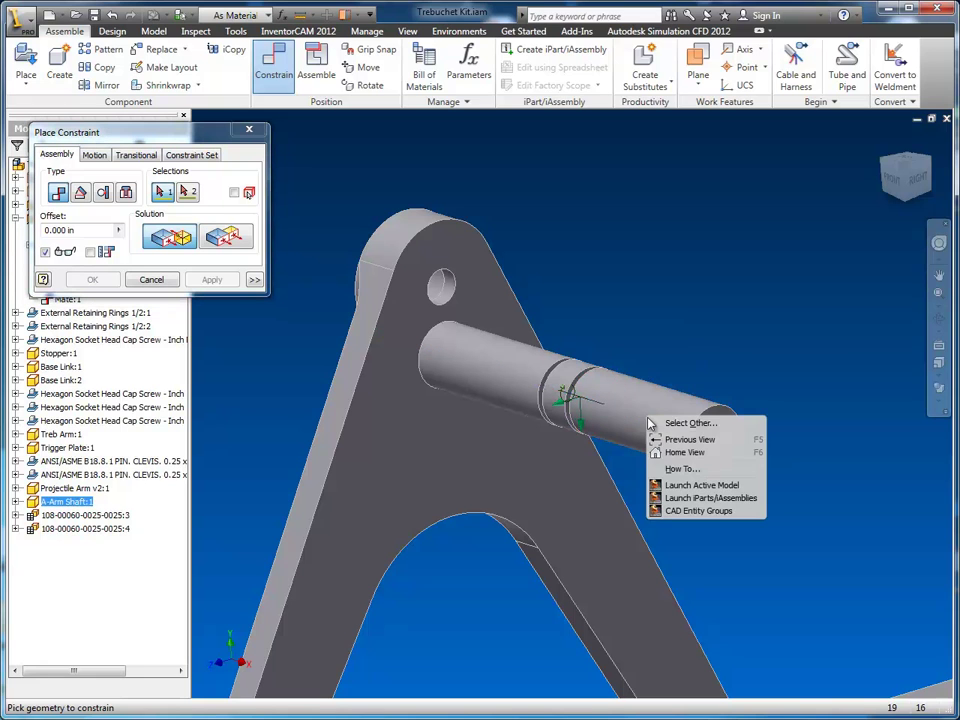
left_click(685, 423)
left_click(700, 422)
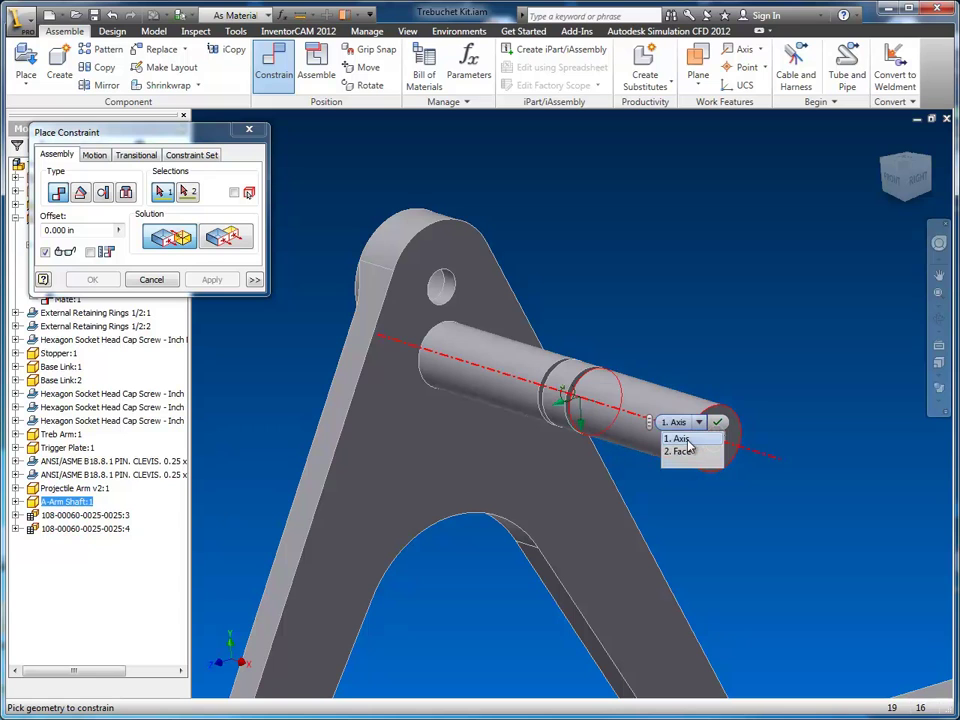
left_click(682, 440)
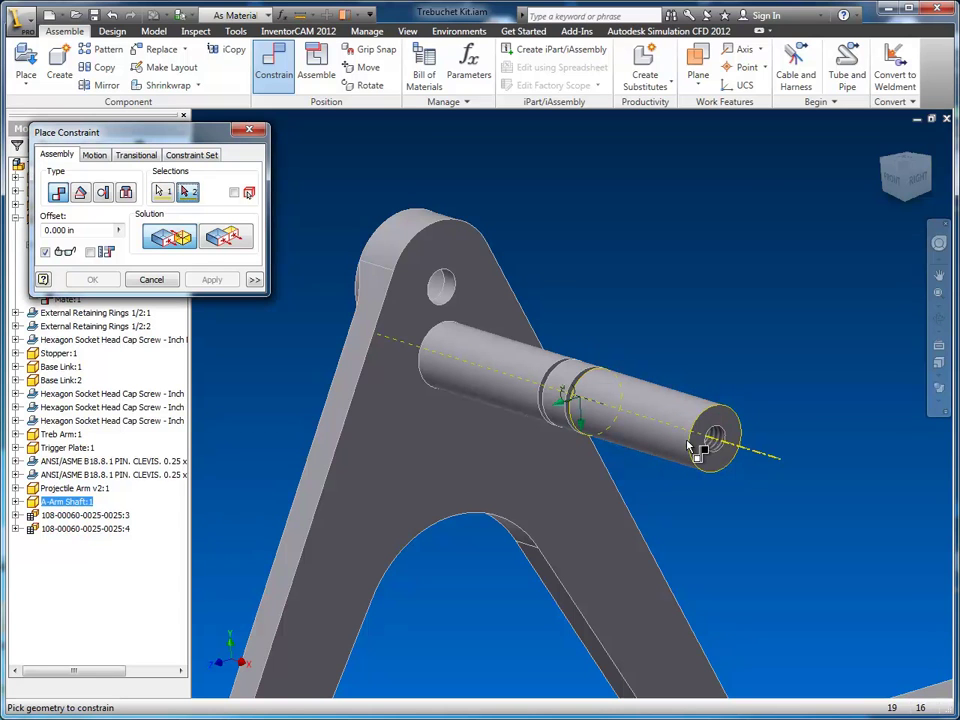
left_click(452, 298)
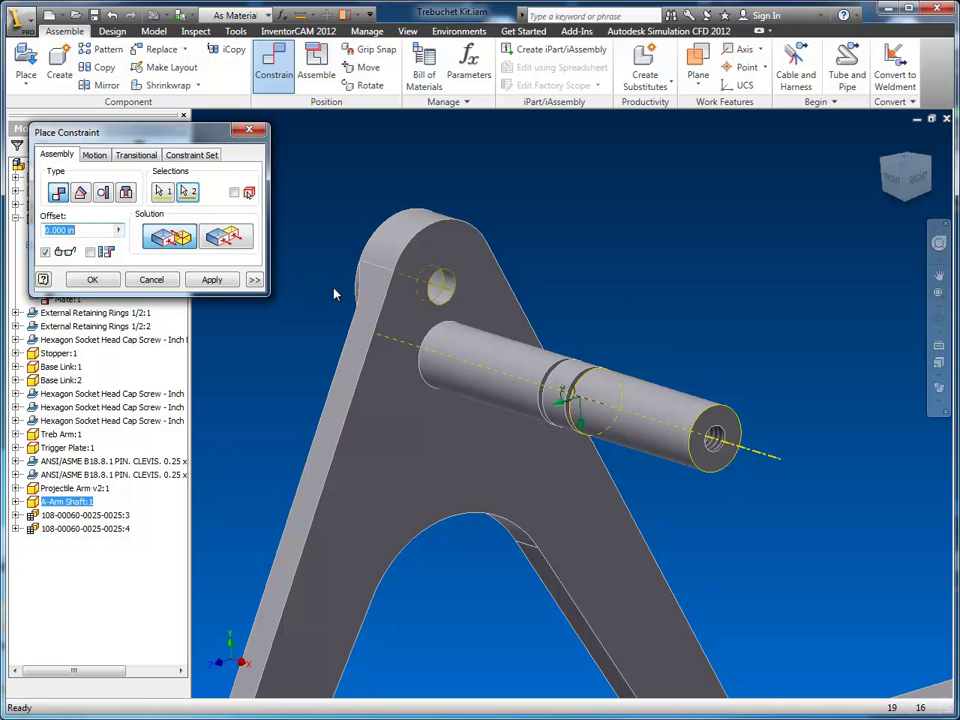
left_click(91, 280)
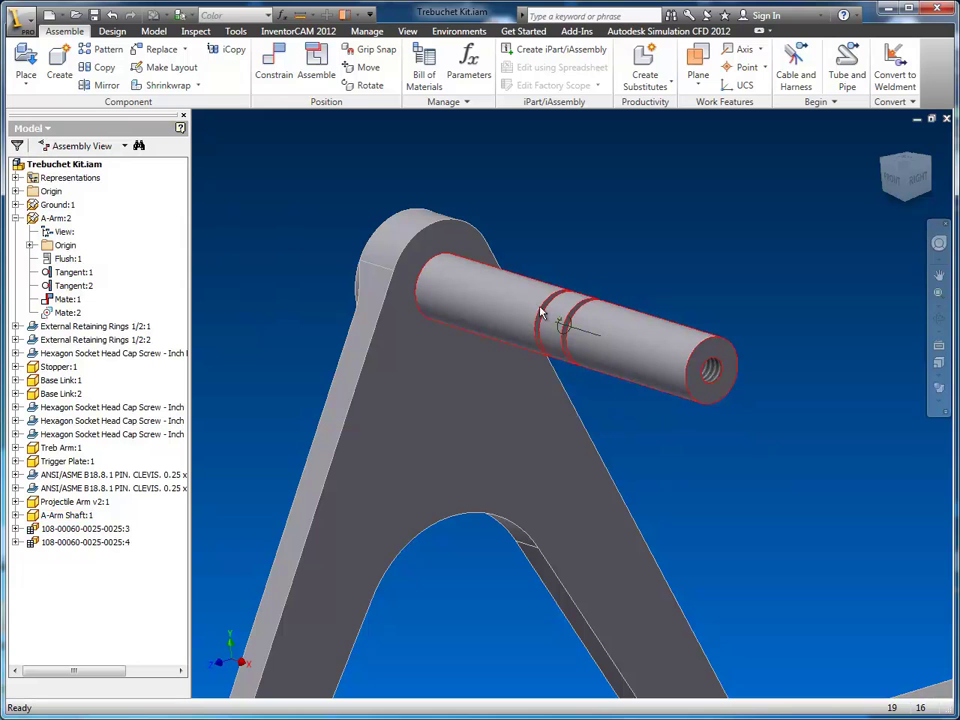
Try moving A-Arm Shaft:1 and examine its threaded end to check the remaining rotation.
left_click(670, 362)
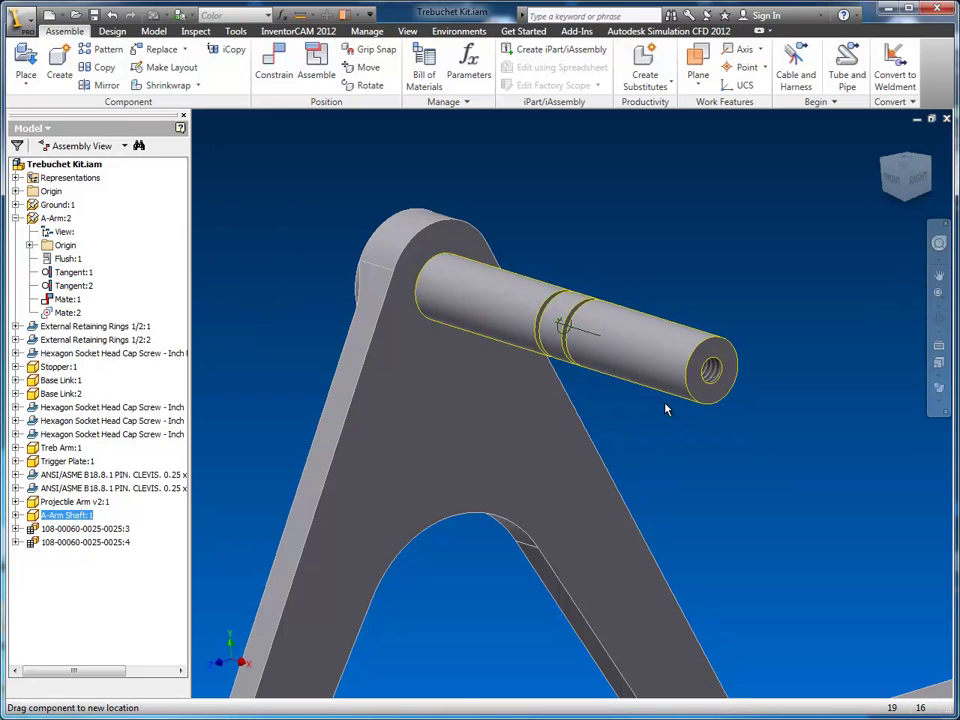
scroll(700, 386, "up", 3)
scroll(725, 387, "up", 3)
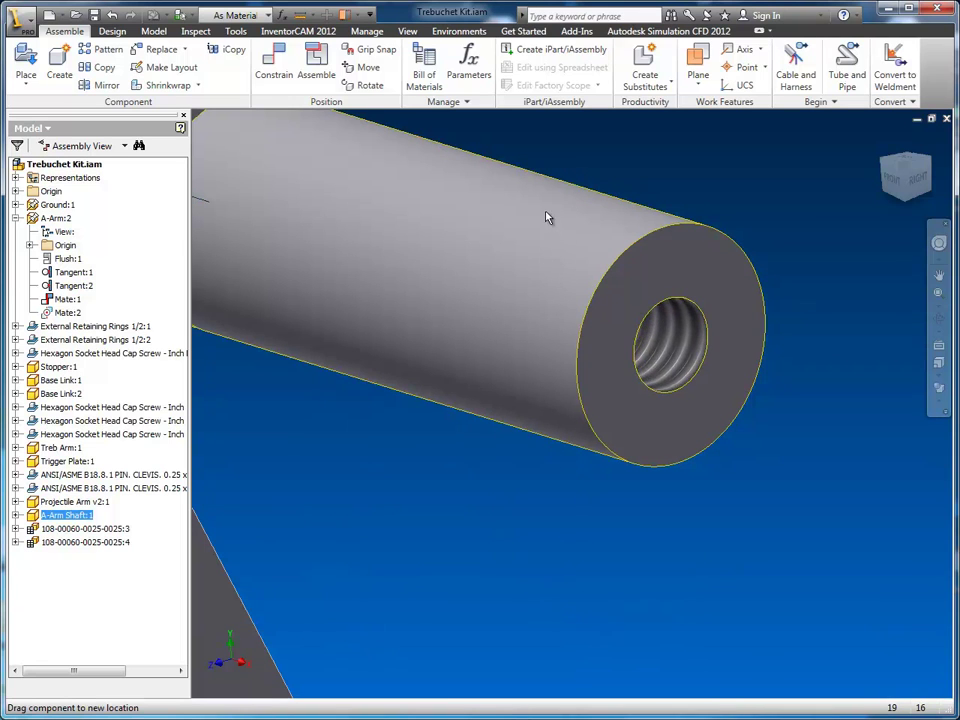
scroll(546, 342, "down", 5)
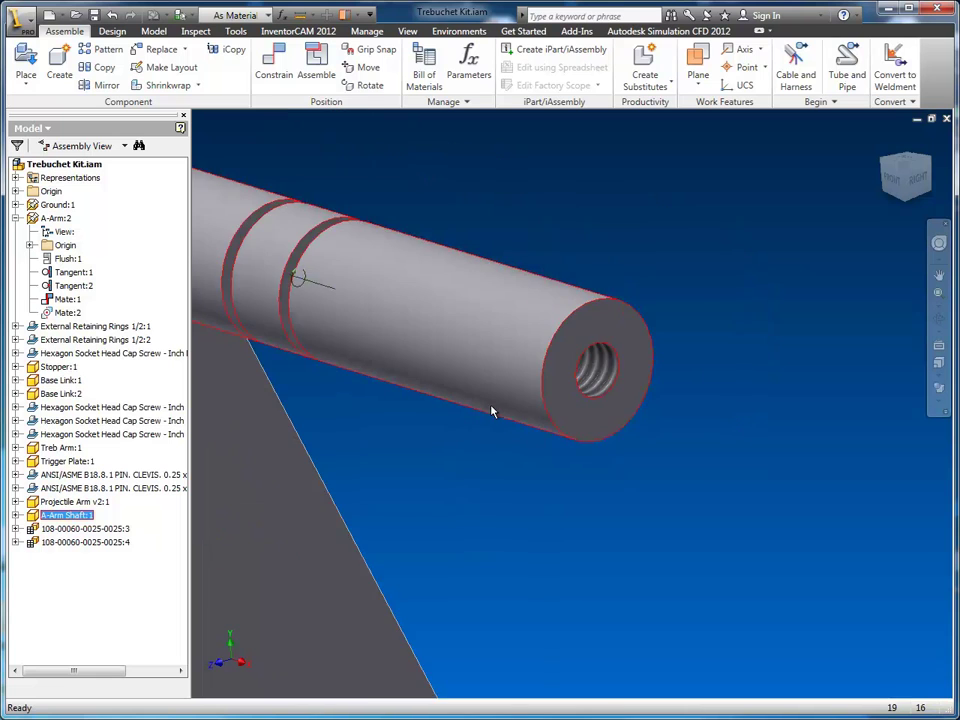
left_click_drag(476, 415, 523, 414)
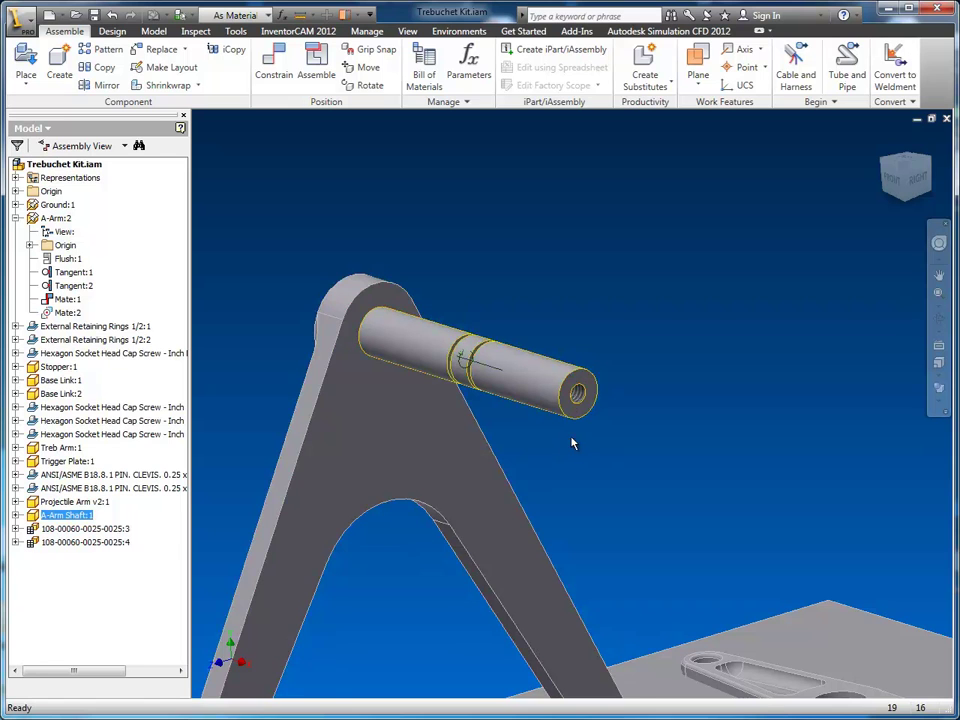
Hide the degrees of freedom symbols in the assembly.
scroll(573, 443, "down", 3)
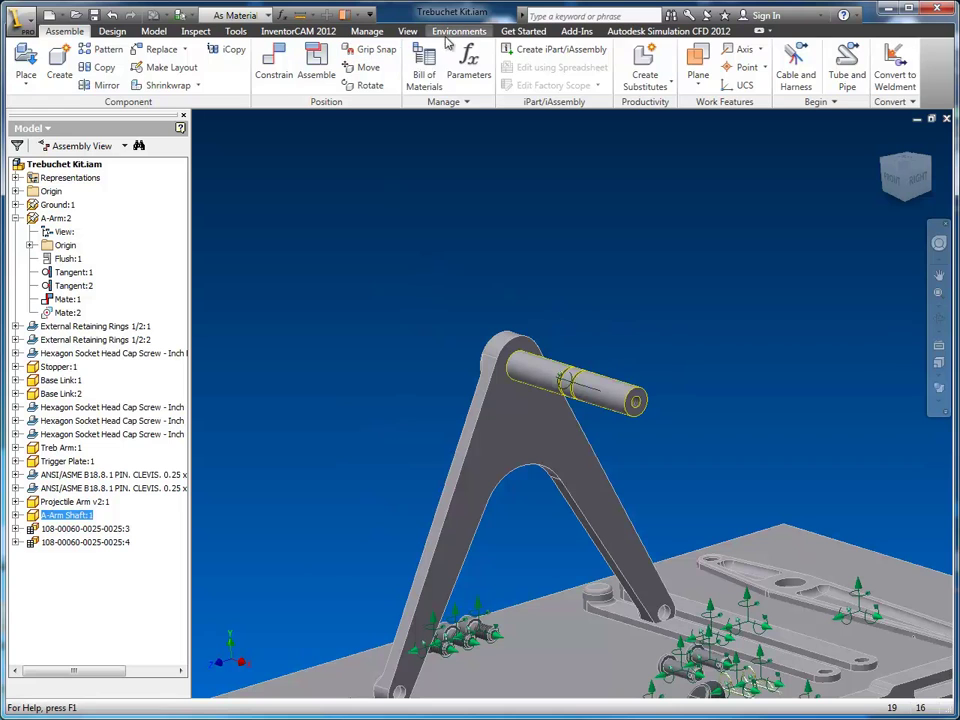
left_click(407, 32)
left_click(105, 67)
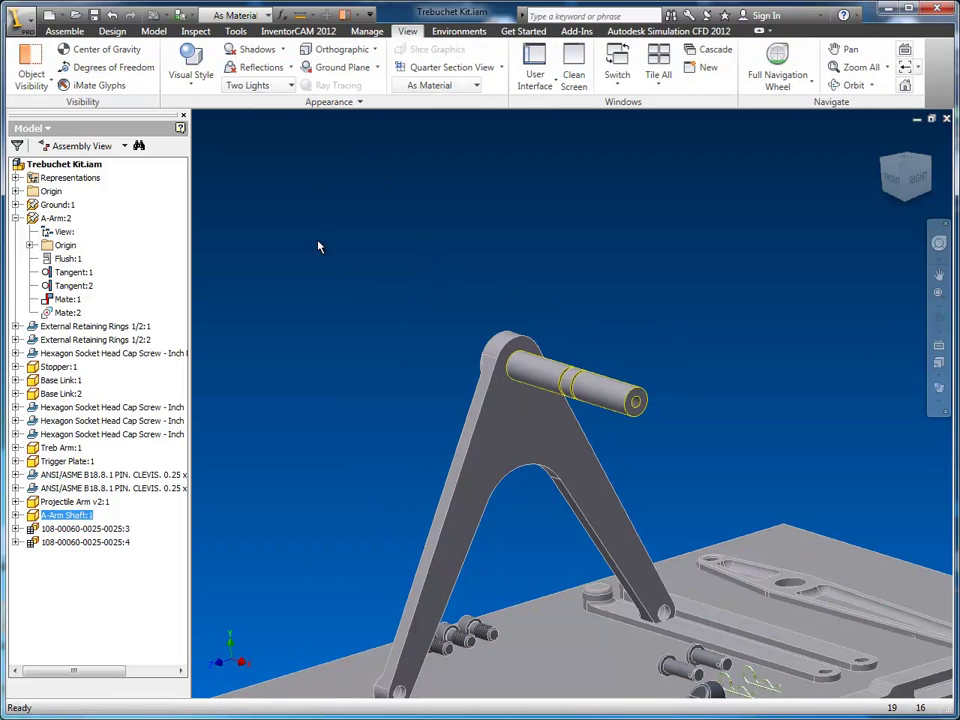
middle_click_drag(302, 265, 263, 215)
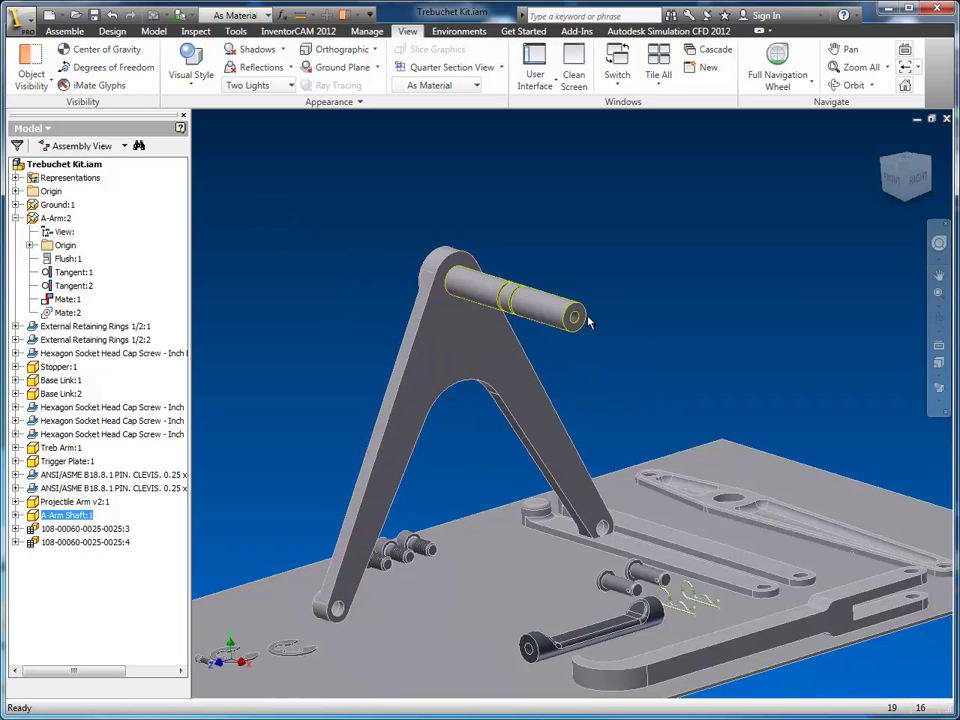
Add another instance of the A-Arm part beside the standing arm and reorder A-Arm:3 directly below A-Arm:2 in the model tree.
scroll(726, 359, "up", 3)
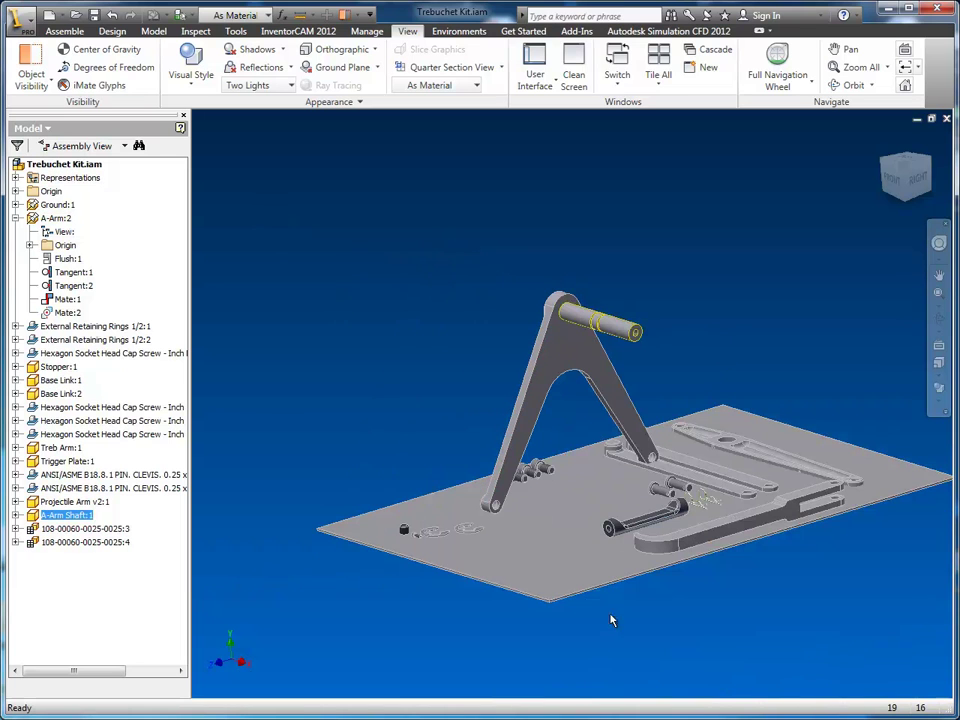
middle_click_drag(625, 482, 563, 459)
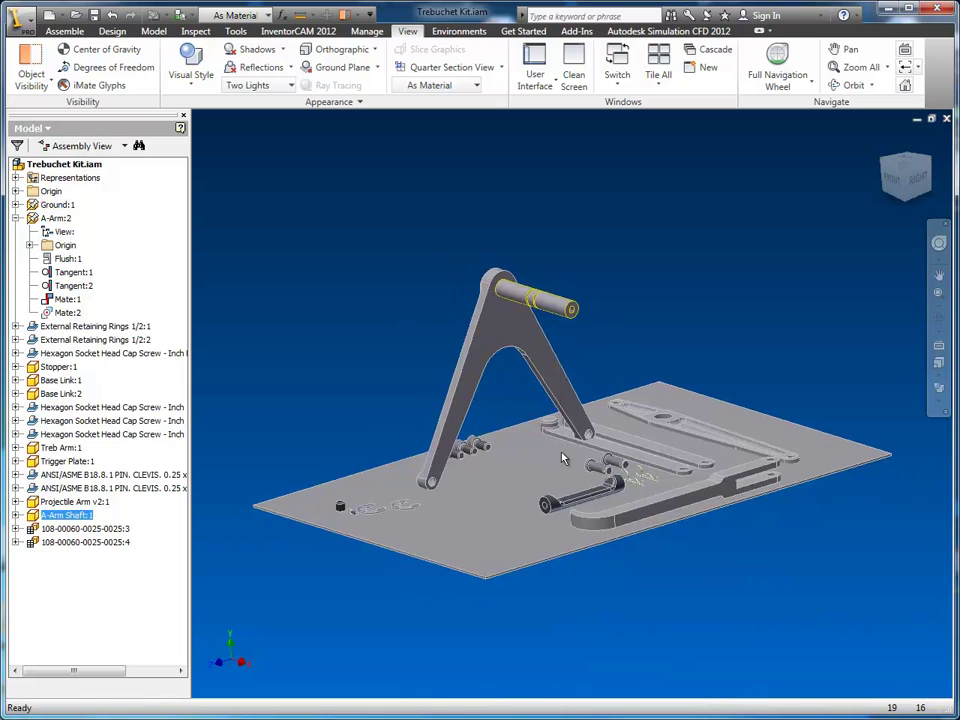
left_click(523, 334)
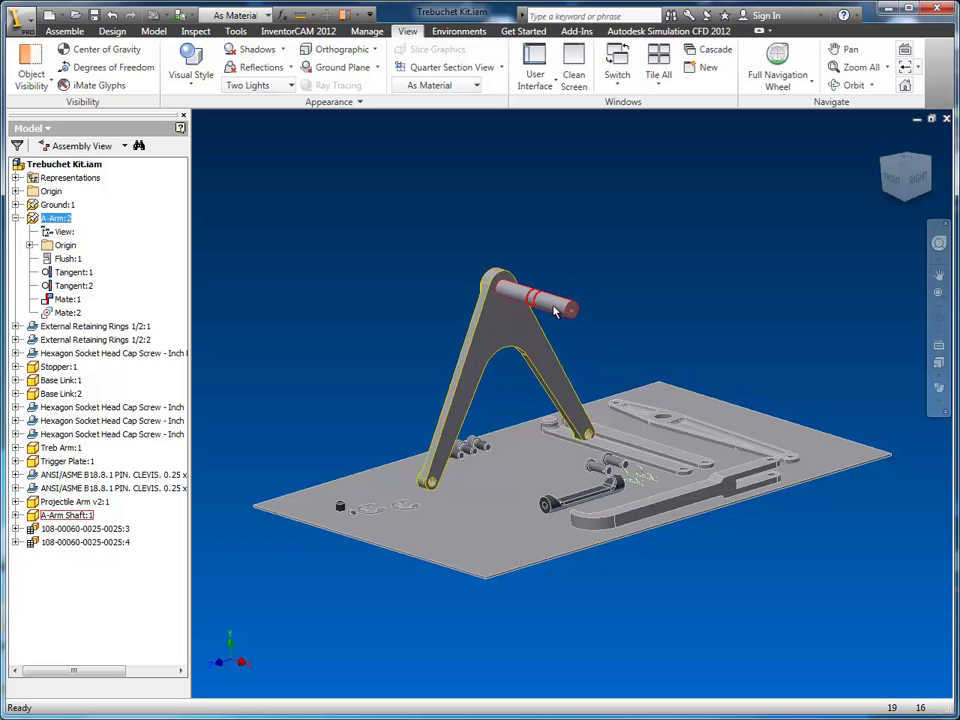
left_click(428, 312)
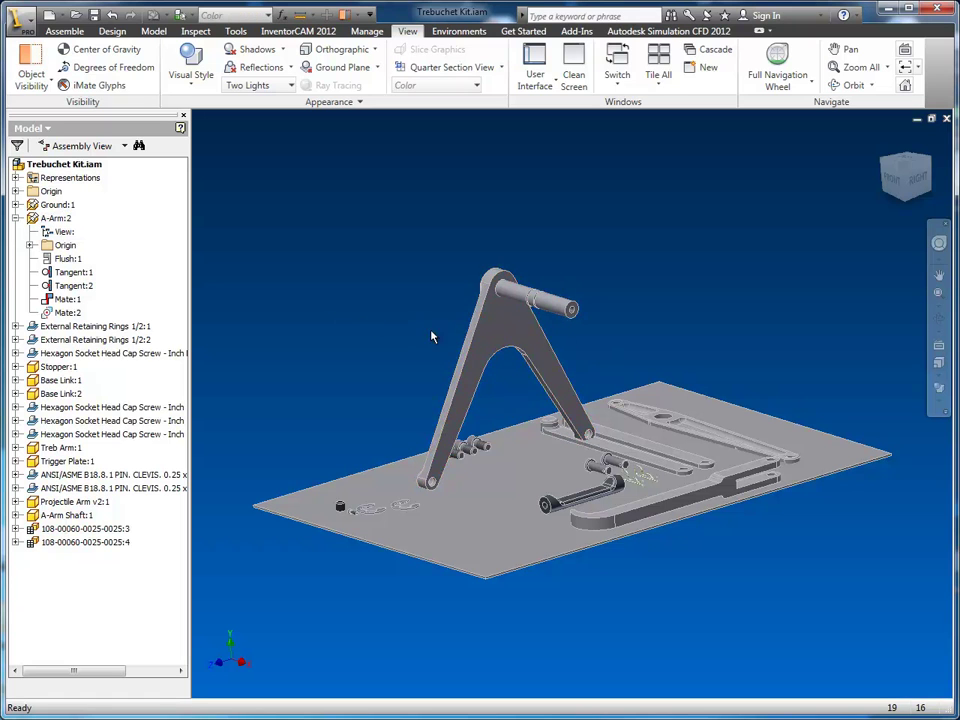
left_click(471, 345)
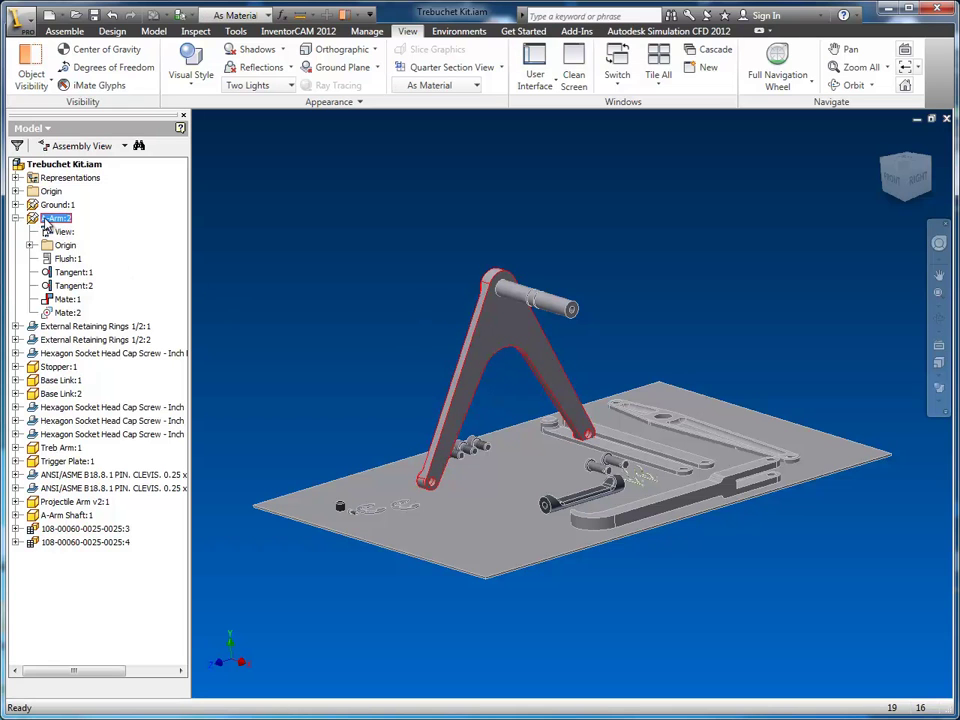
left_click(64, 31)
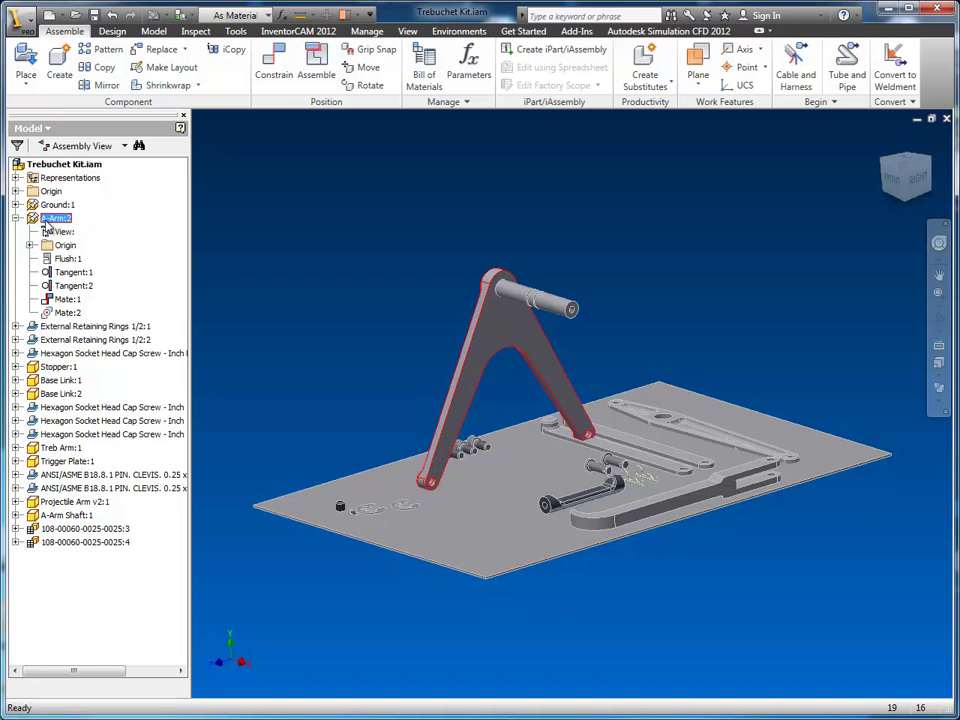
left_click_drag(36, 222, 325, 257)
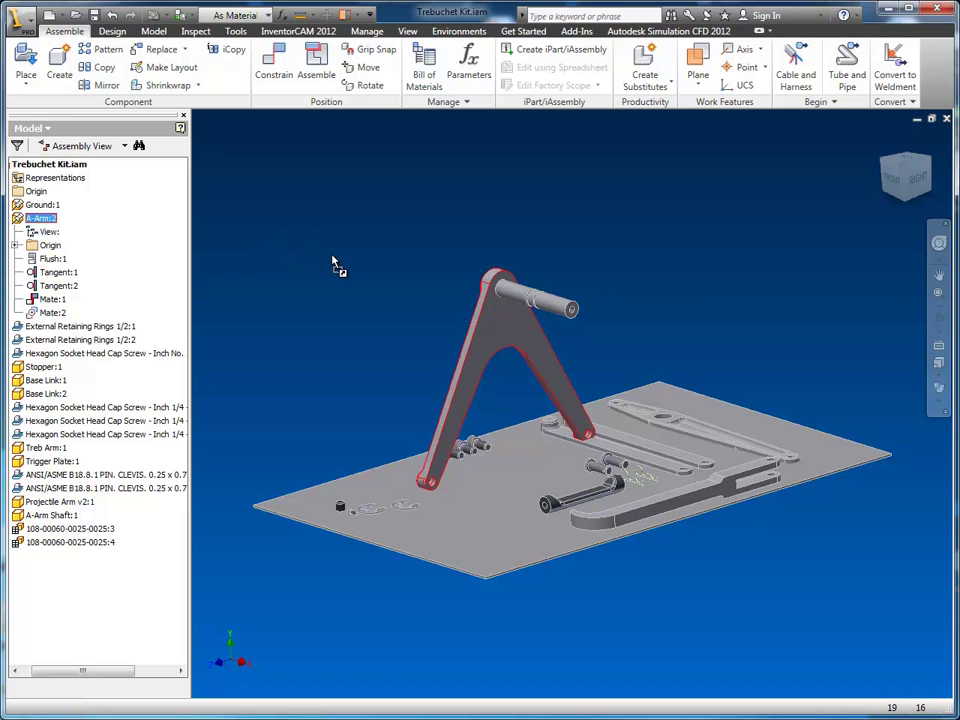
left_click_drag(362, 308, 362, 306)
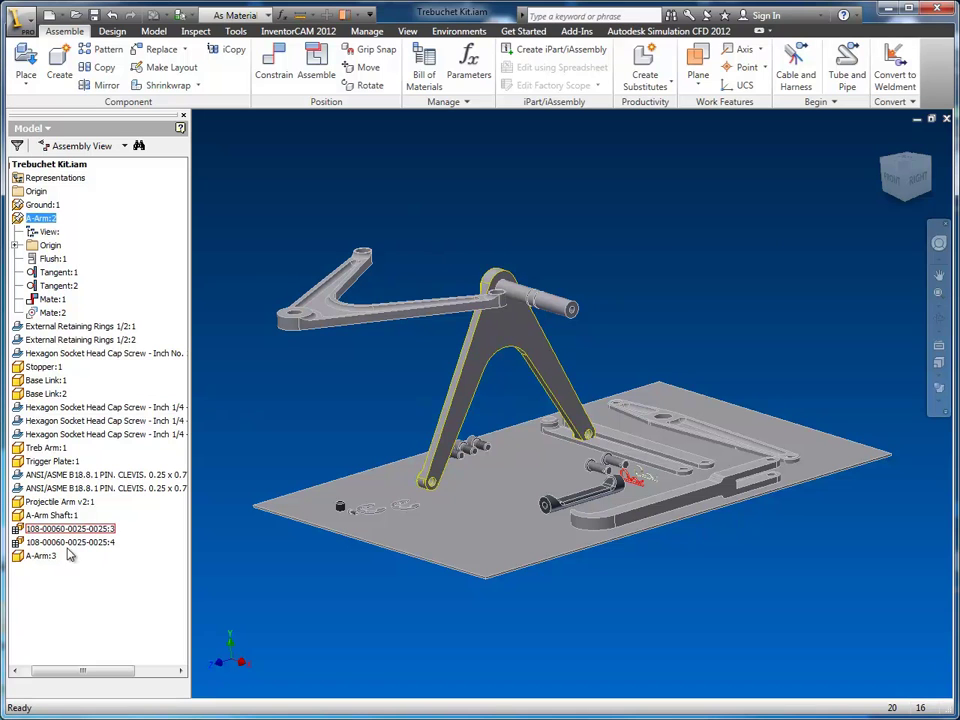
left_click_drag(24, 563, 19, 330)
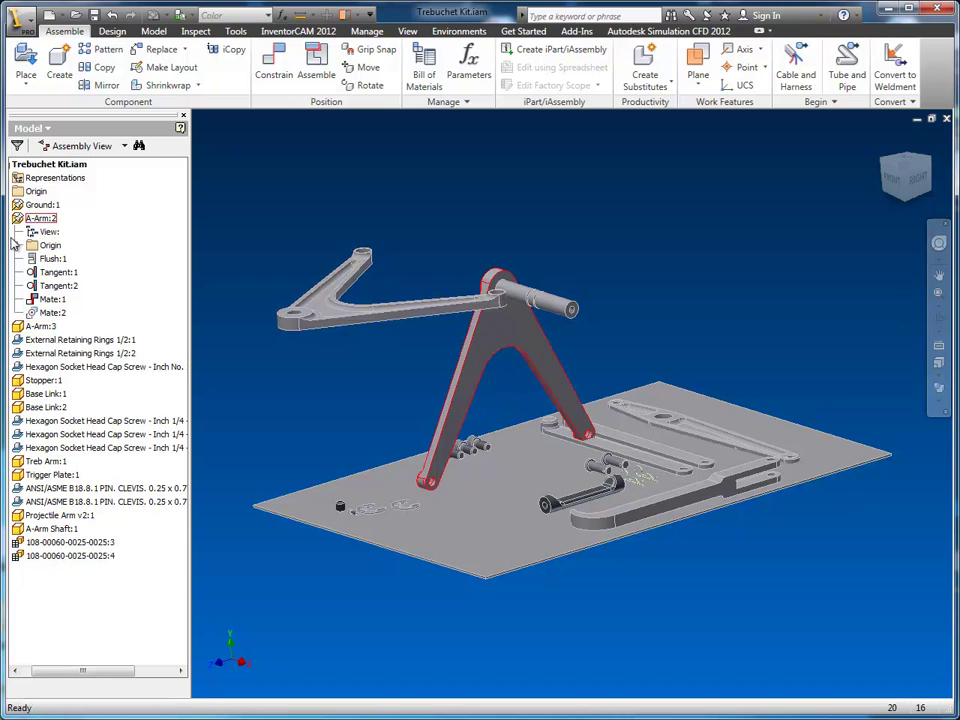
left_click(23, 336)
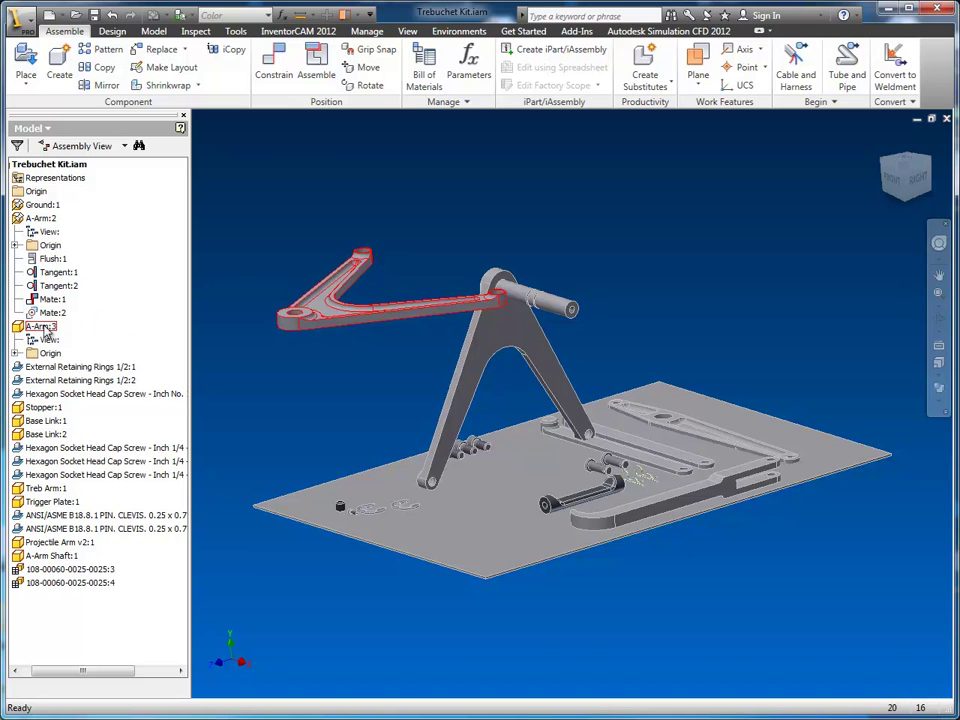
Start a mate constraint and select the hidden flat back face of A-Arm:3 as the first geometry by cycling through overlapping faces.
scroll(396, 356, "down", 4)
scroll(396, 356, "up", 3)
middle_click_drag(396, 356, 469, 476)
scroll(409, 373, "down", 1)
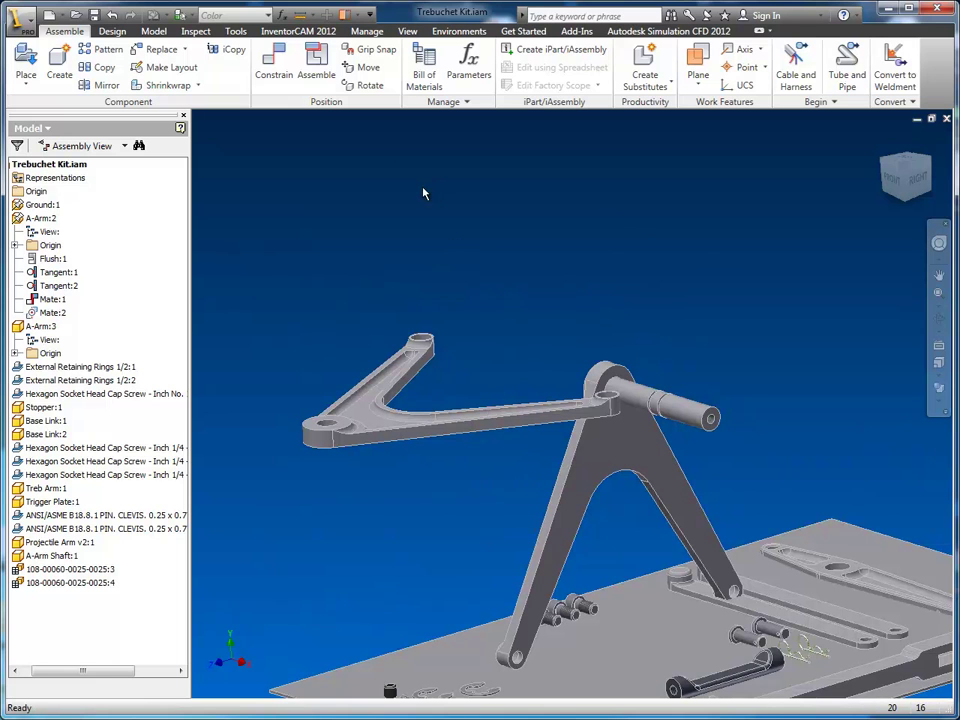
left_click(281, 70)
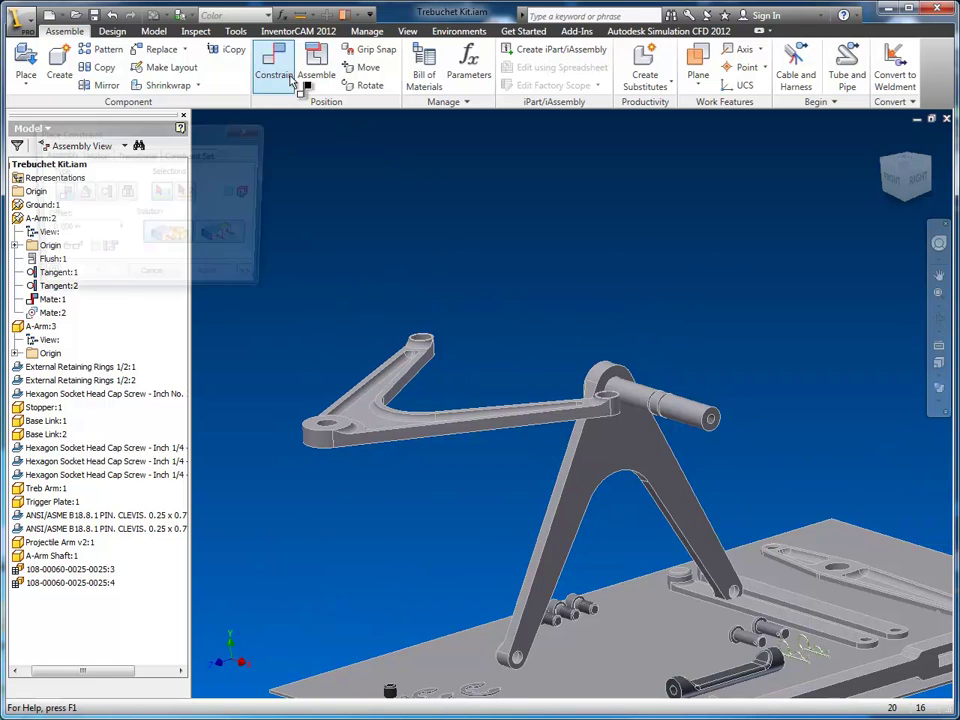
scroll(387, 430, "down", 2)
right_click(355, 418)
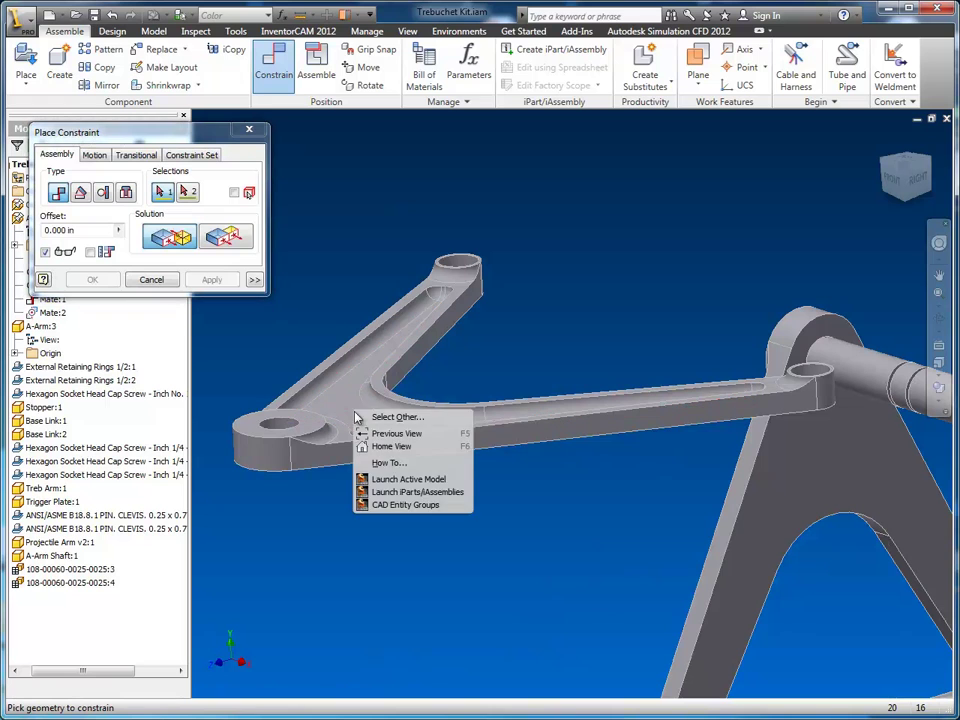
left_click(390, 418)
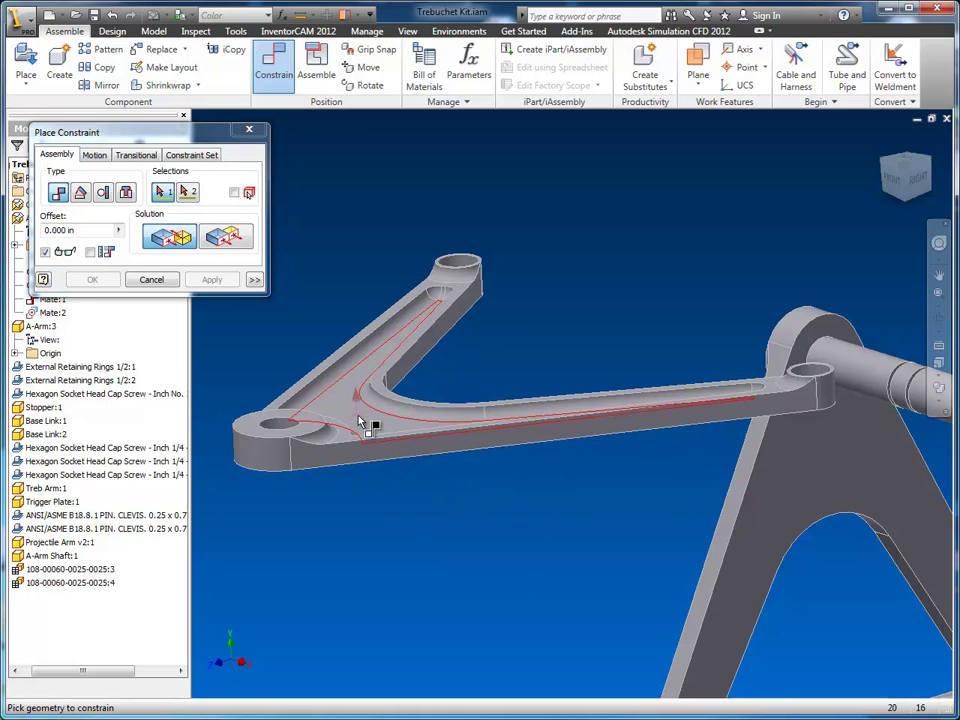
mouse_move(360, 421)
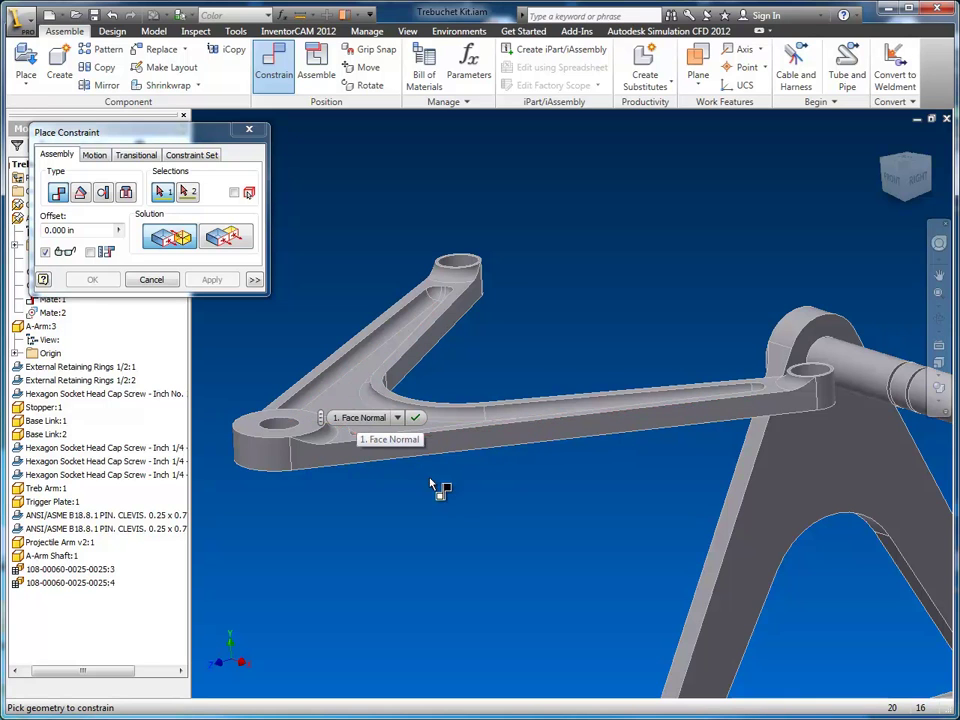
right_click(347, 406)
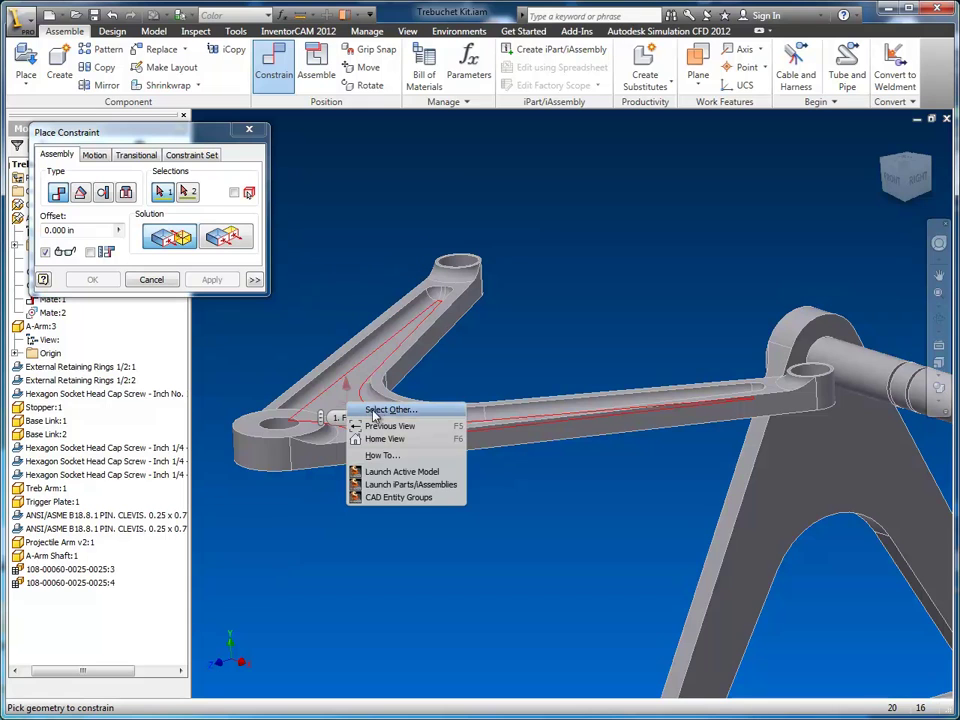
left_click(388, 410)
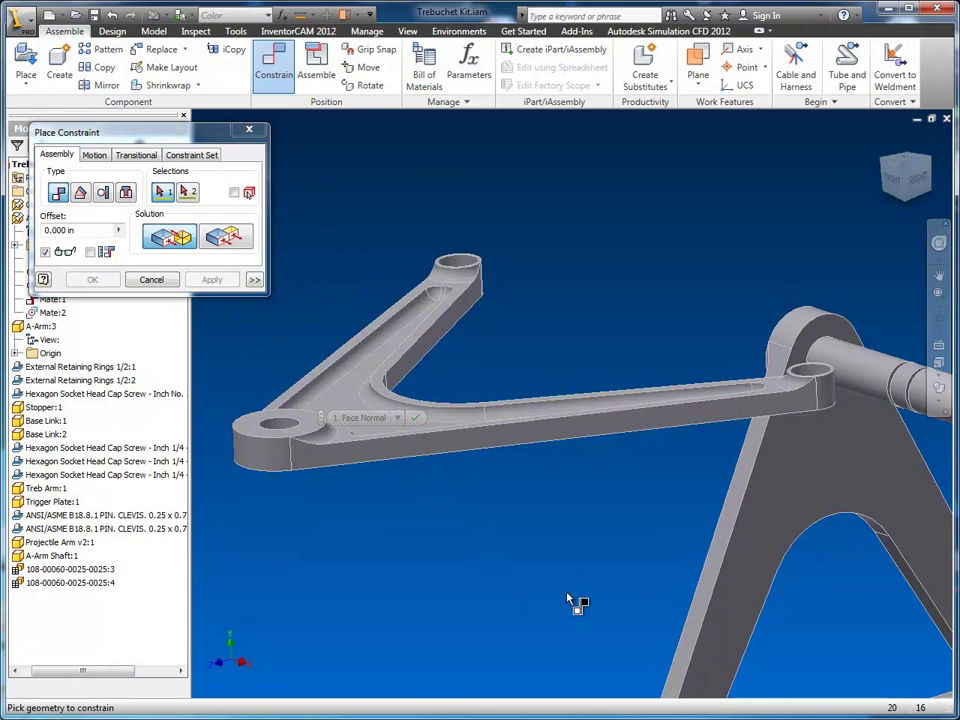
right_click(370, 421)
left_click(404, 426)
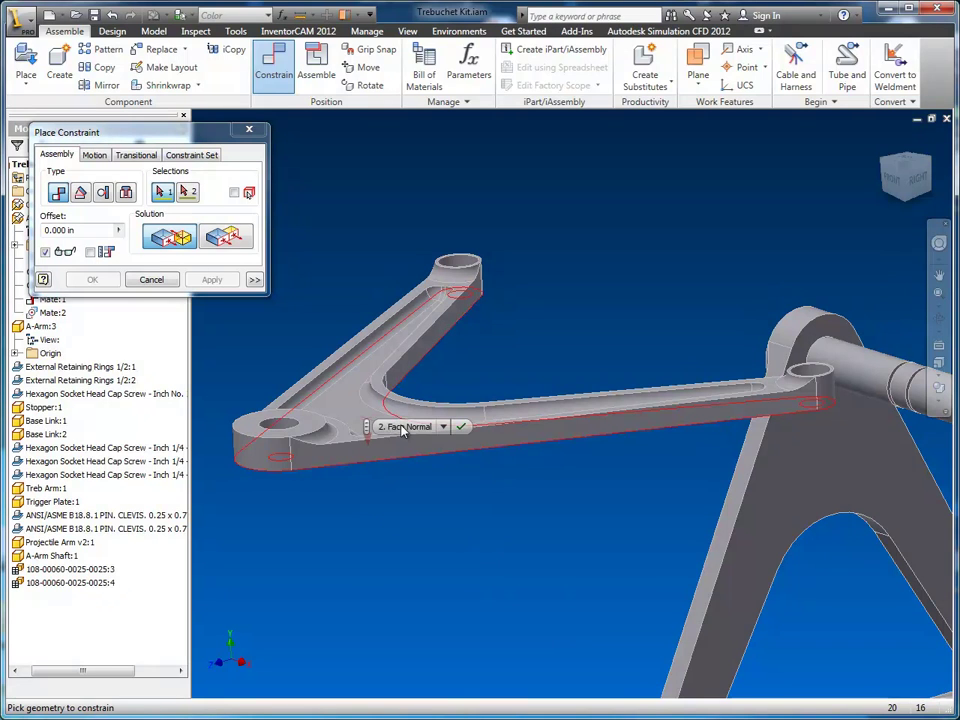
left_click(462, 428)
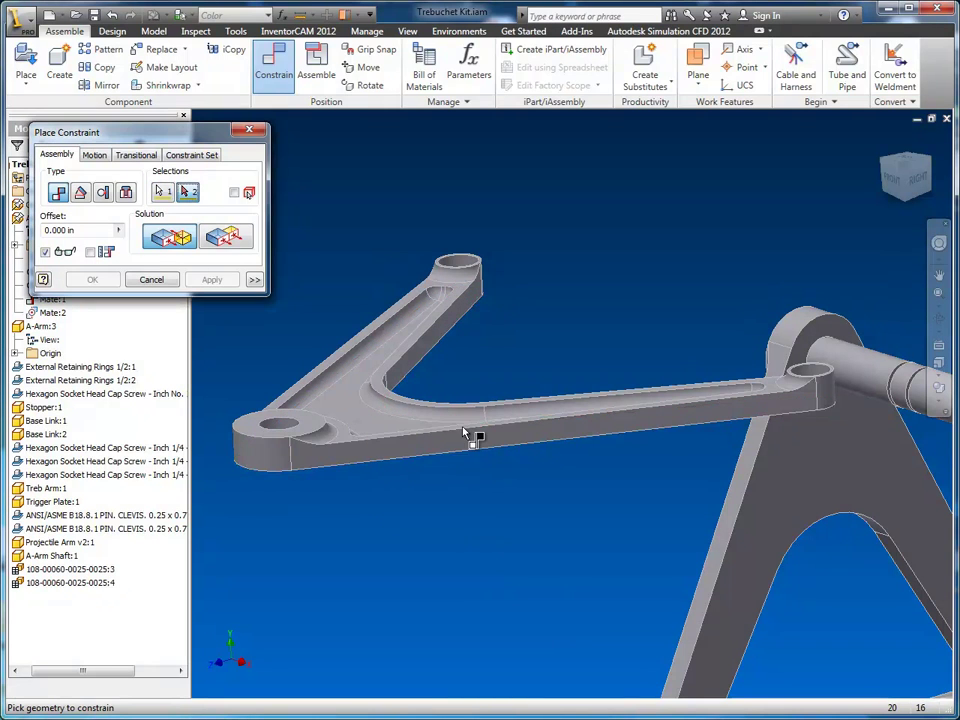
Mate the selected back face of A-Arm:3 to the threaded end face of A-Arm Shaft:1 with a 0.000 in offset.
middle_click_drag(540, 553, 305, 523)
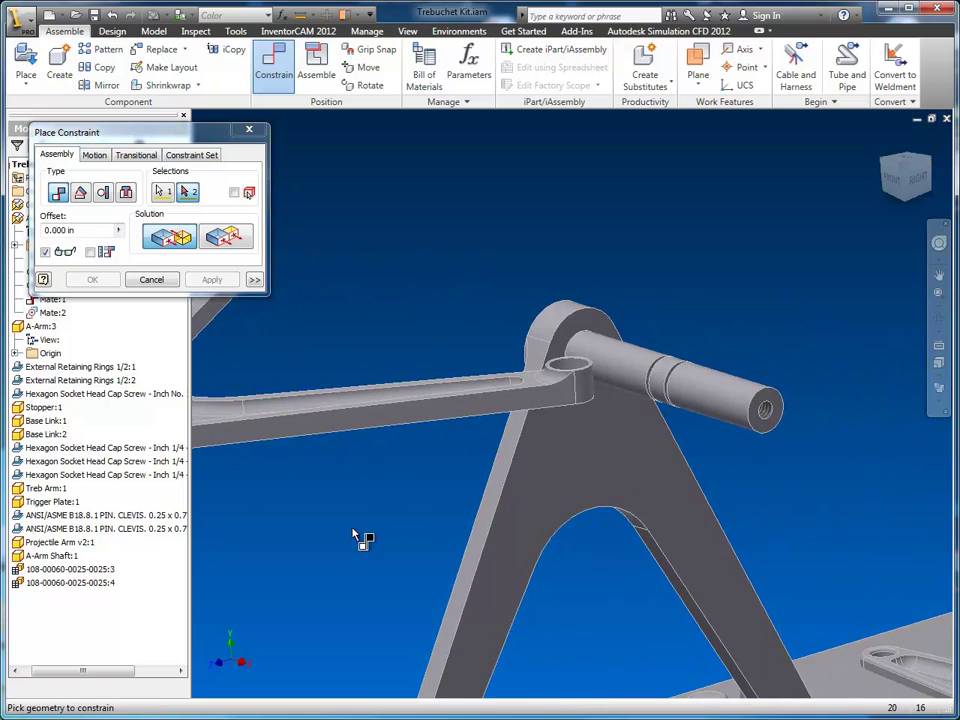
scroll(489, 528, "down", 3)
middle_click_drag(621, 540, 552, 450)
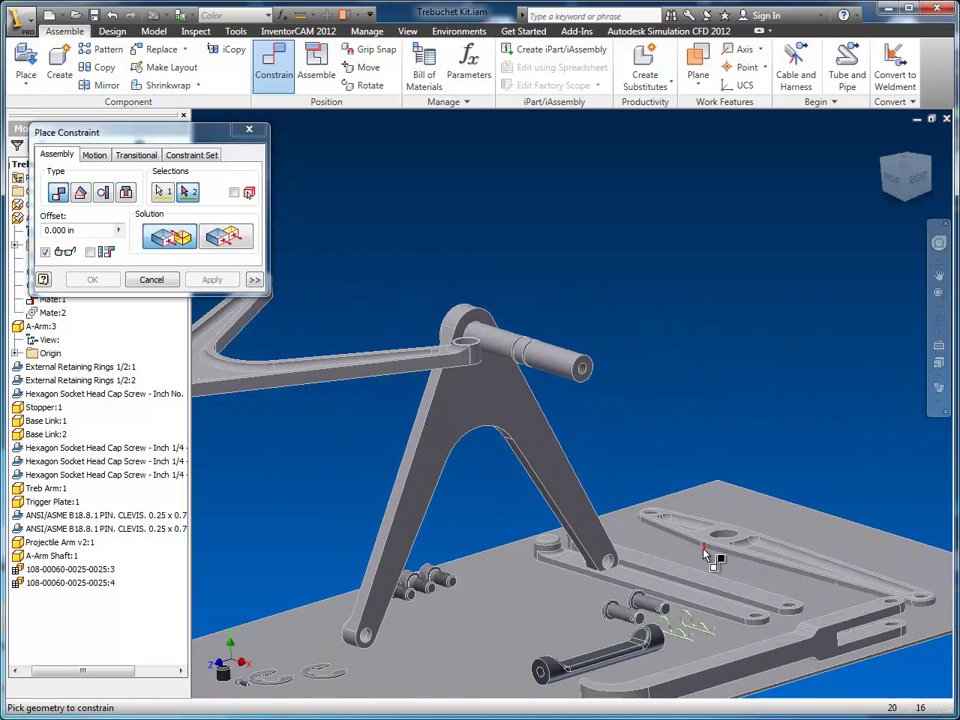
scroll(620, 408, "up", 3)
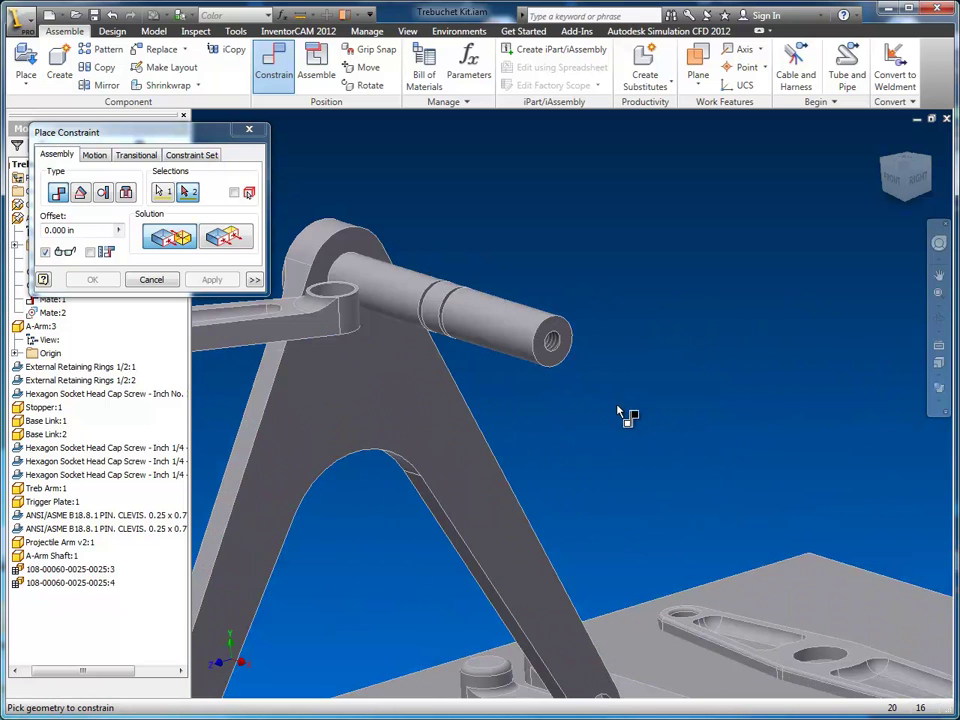
middle_click_drag(583, 437, 659, 479)
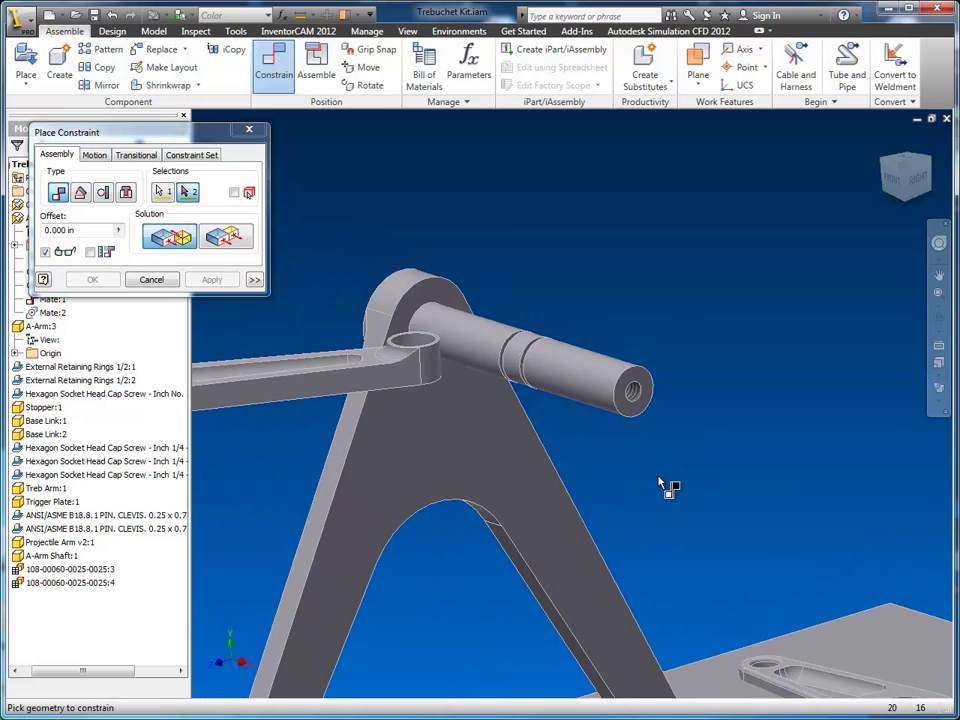
left_click(645, 408)
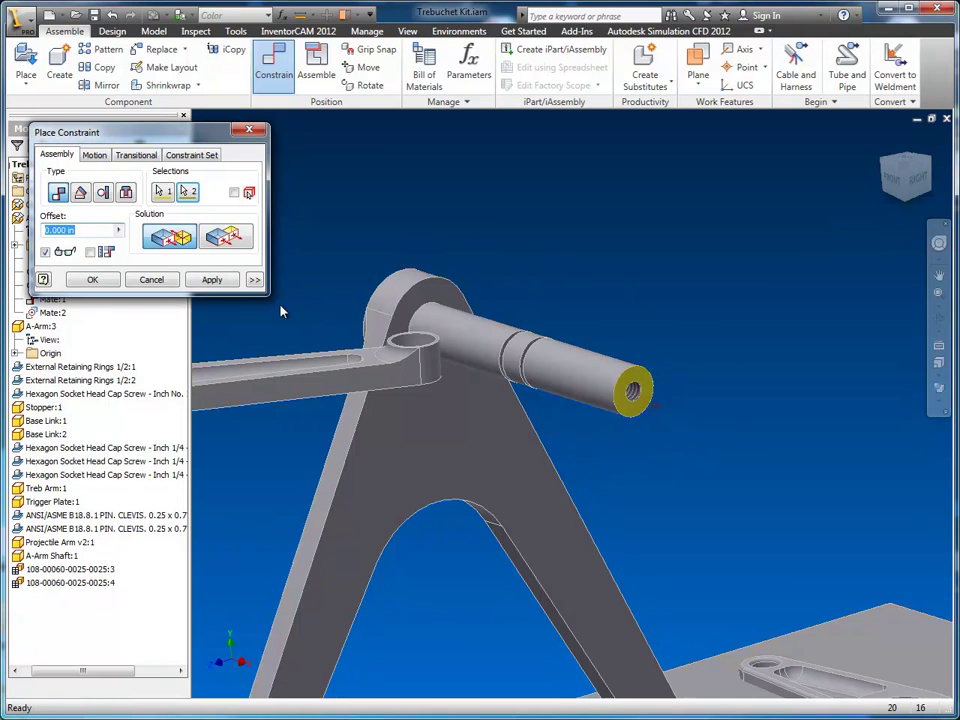
left_click(212, 279)
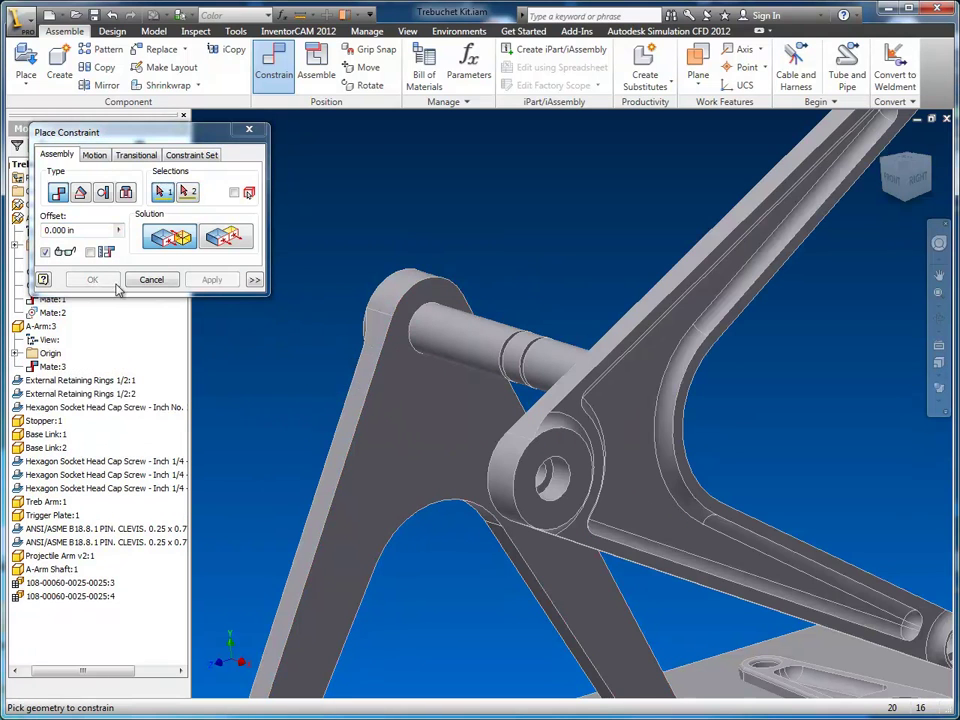
left_click(151, 279)
Try moving A-Arm:3 and check from the front how it slides against the shaft's end face.
left_click_drag(583, 426, 655, 430)
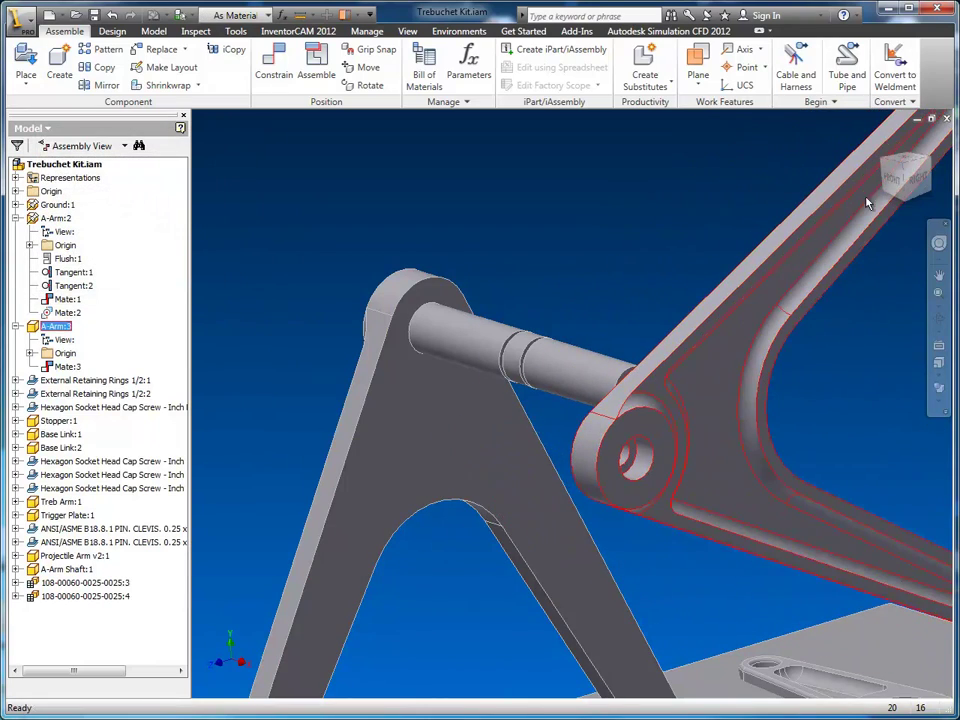
left_click(900, 180)
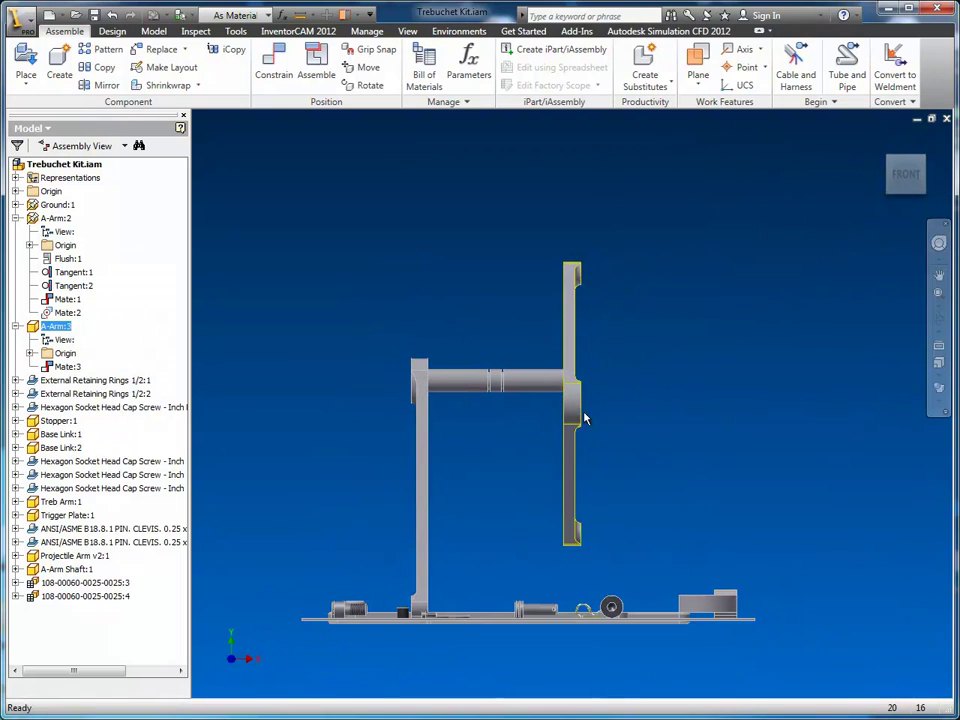
left_click_drag(572, 405, 588, 425)
Mate the axis of A-Arm:3's top hole to the axis of A-Arm Shaft:1 with a 0.000 in offset.
left_click(918, 160)
scroll(618, 430, "down", 5)
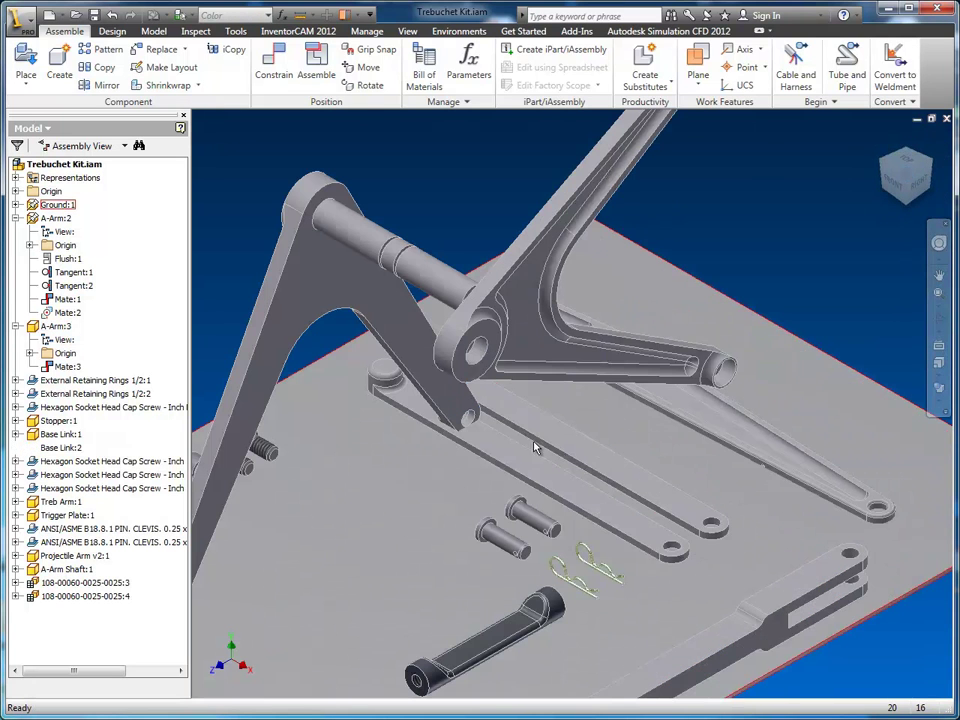
left_click(273, 66)
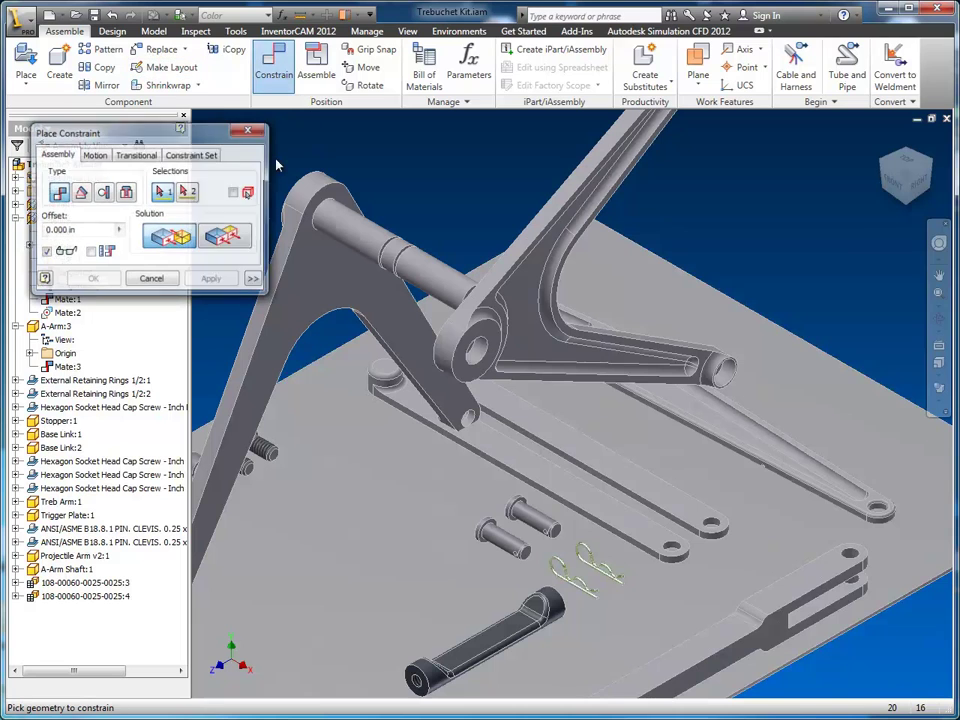
left_click(447, 357)
left_click(437, 286)
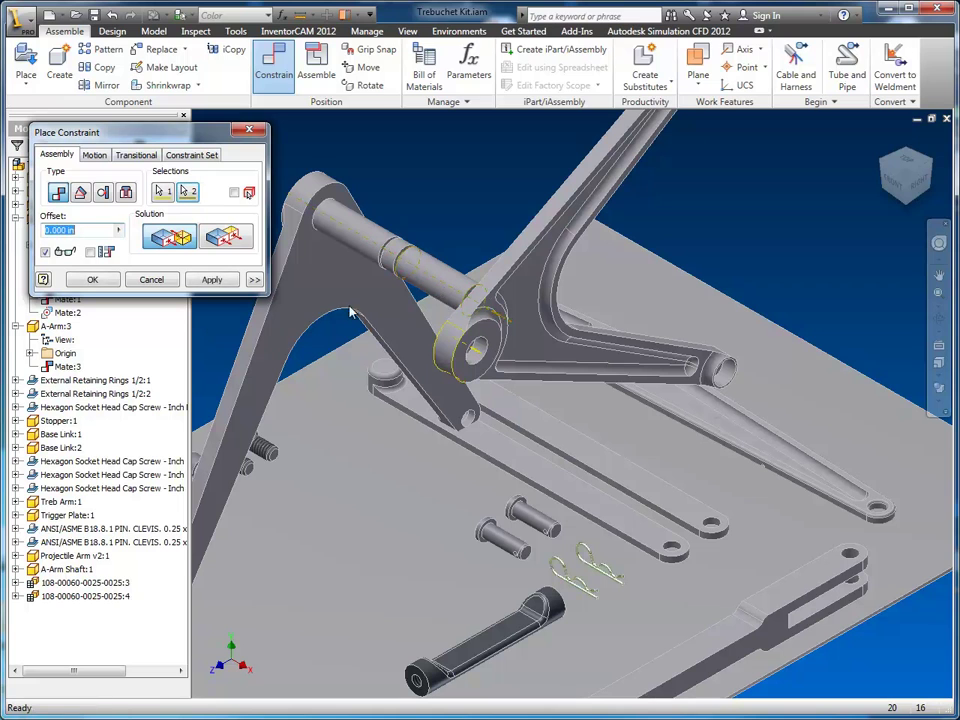
left_click(213, 280)
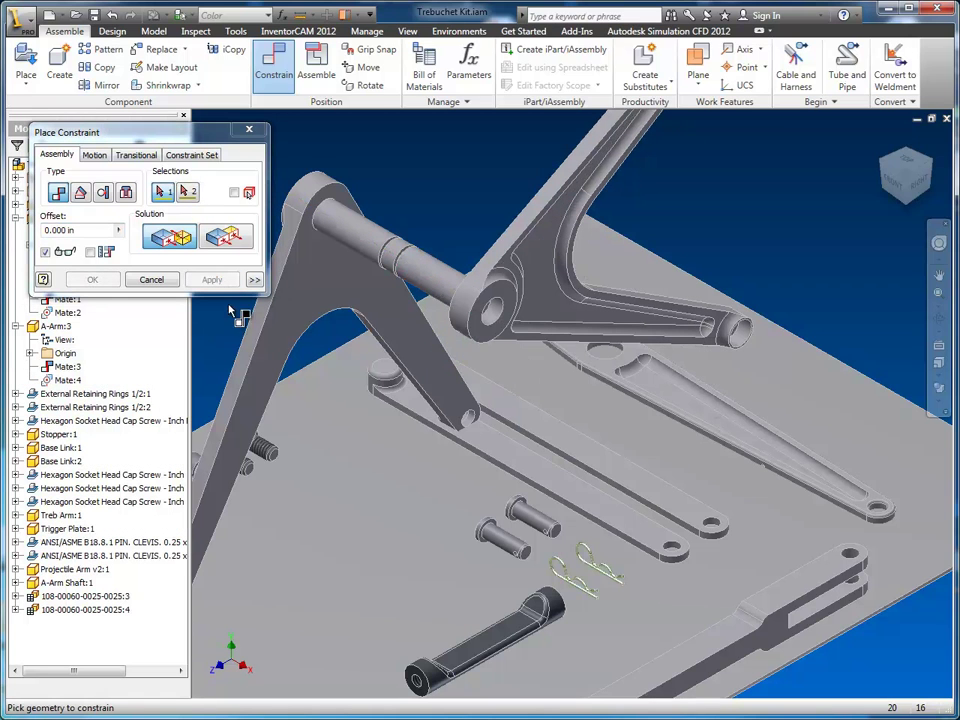
Mate the axis of one of A-Arm:3's foot holes to A-Arm:2's front foot hole with a 0.000 in offset, and try moving A-Arm:3.
left_click(744, 342)
middle_click_drag(577, 497, 778, 386)
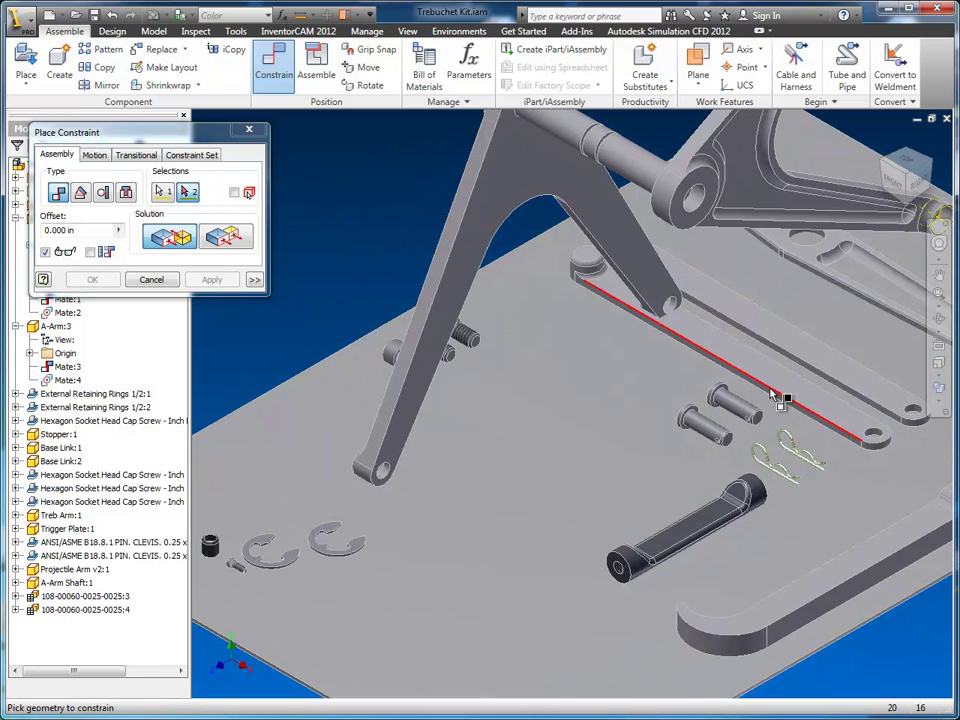
left_click(373, 474)
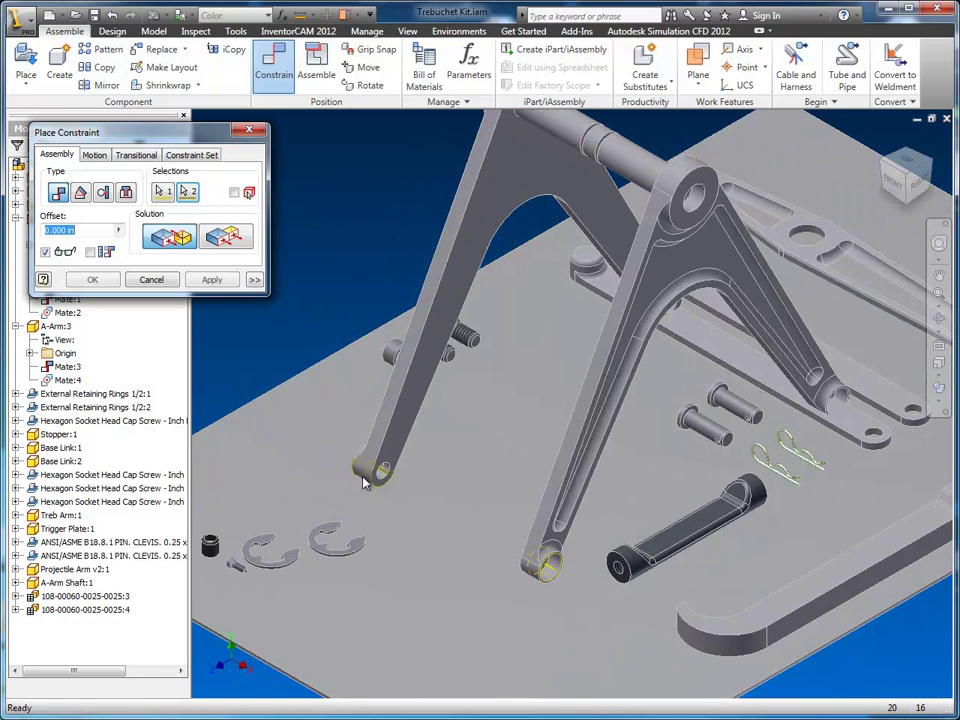
left_click(212, 279)
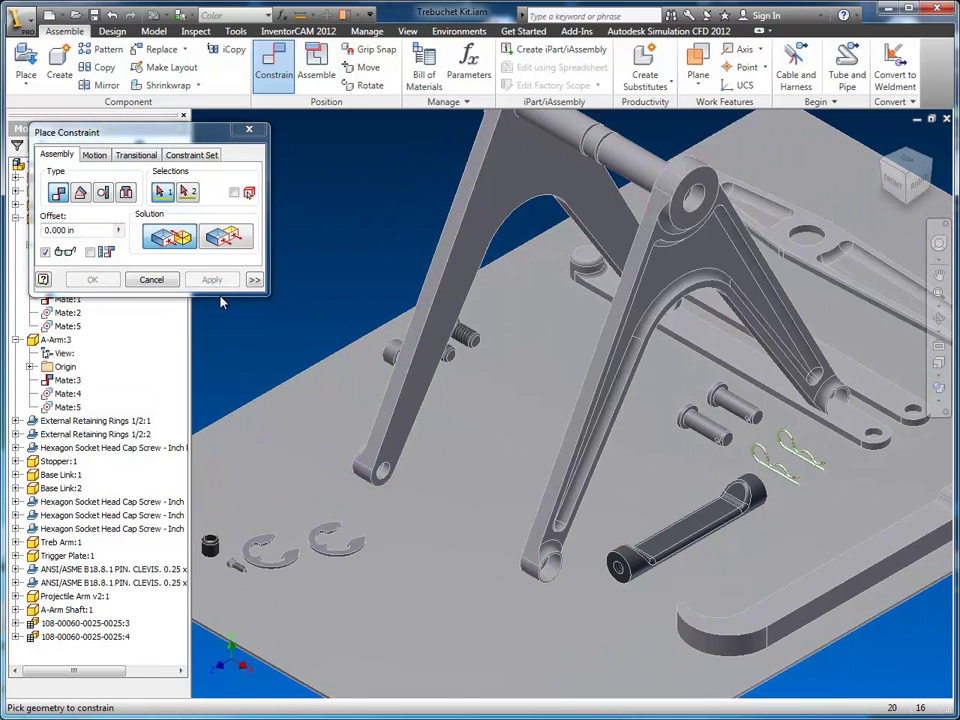
left_click(151, 279)
left_click(615, 385)
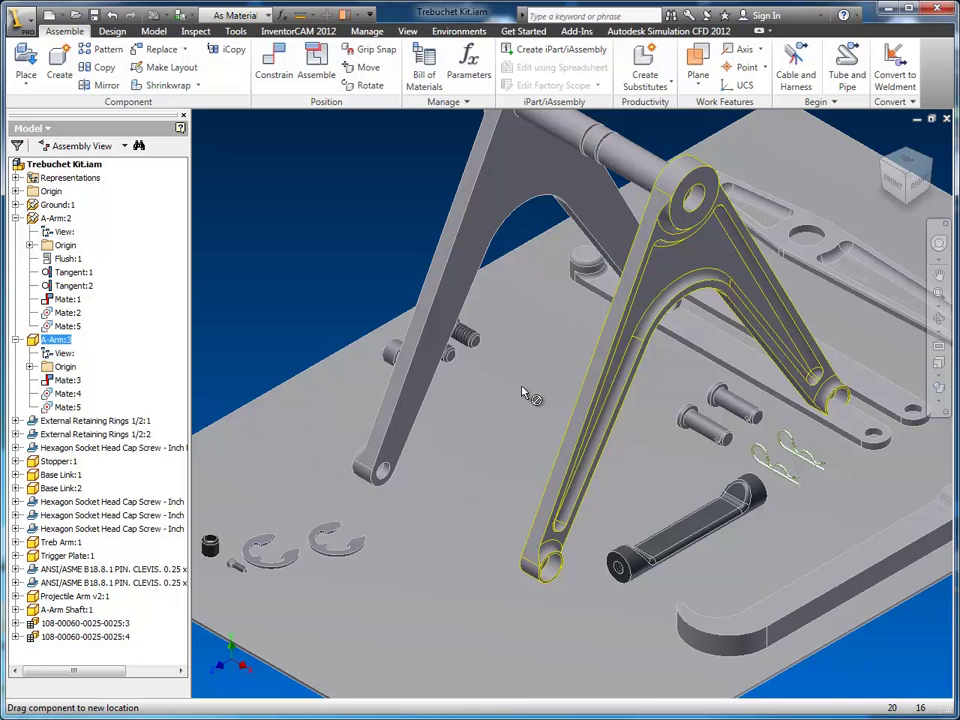
Select A-Arm:2 and A-Arm:3 in turn and examine their feet and the nearby Base Link:1.
left_click(445, 261)
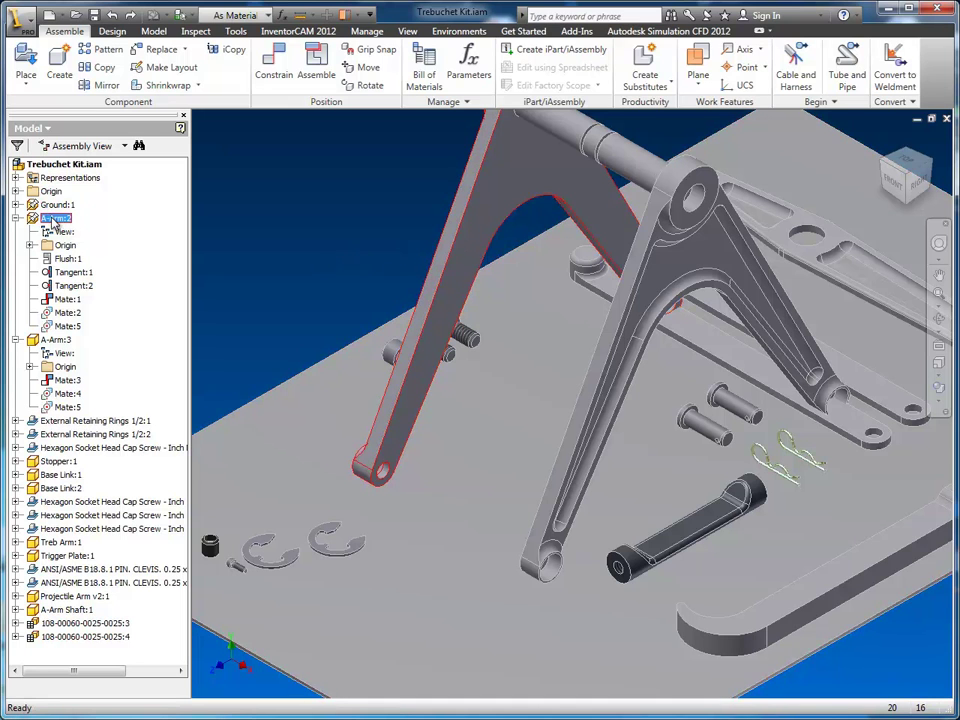
left_click(590, 398)
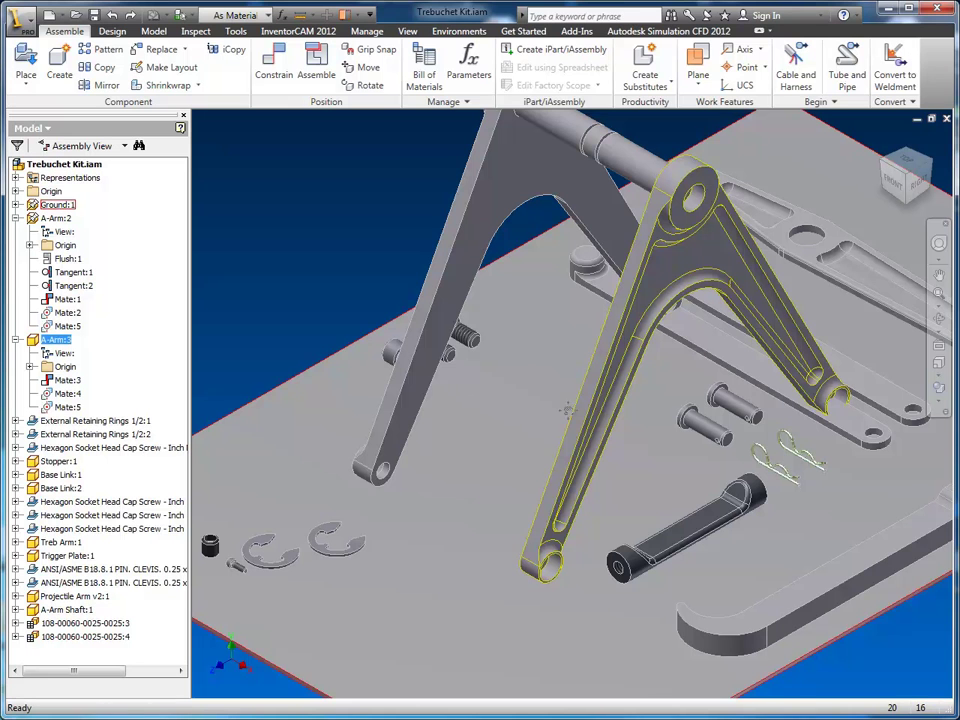
scroll(543, 470, "up", 5)
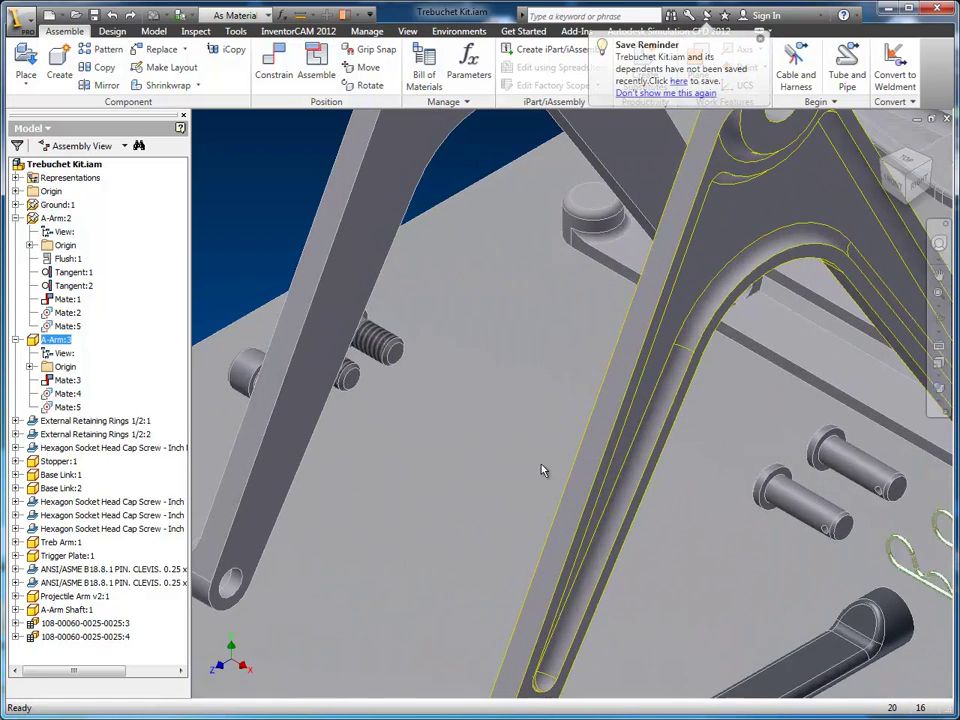
scroll(543, 470, "down", 3)
scroll(569, 419, "down", 3)
mouse_move(569, 419)
middle_mouse_down()
mouse_move(554, 497)
mouse_move(580, 399)
middle_mouse_up()
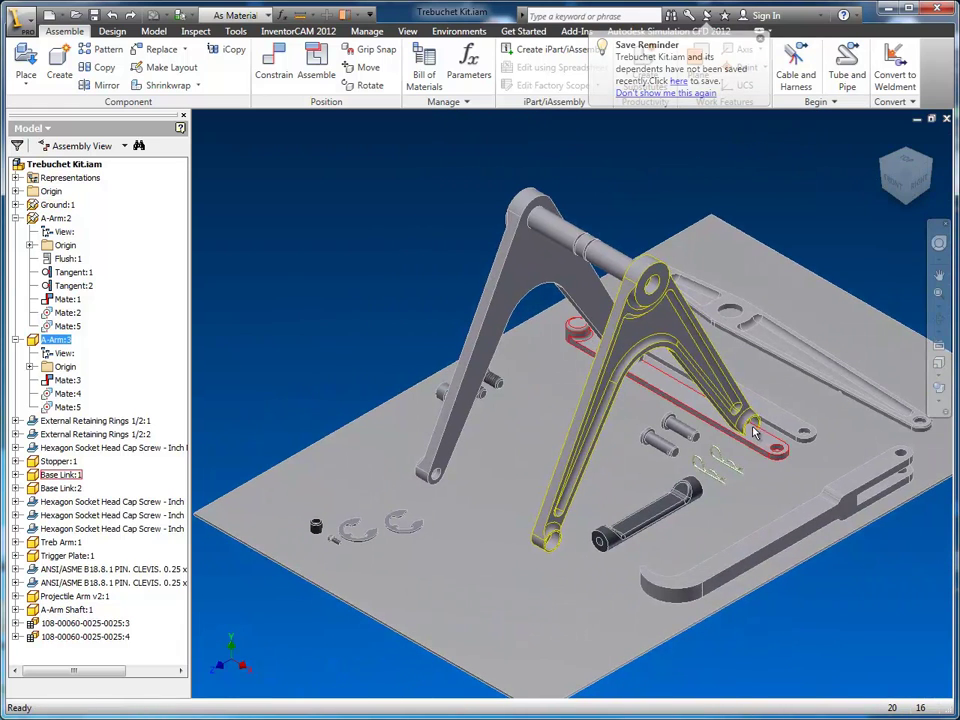
scroll(658, 395, "up", 4)
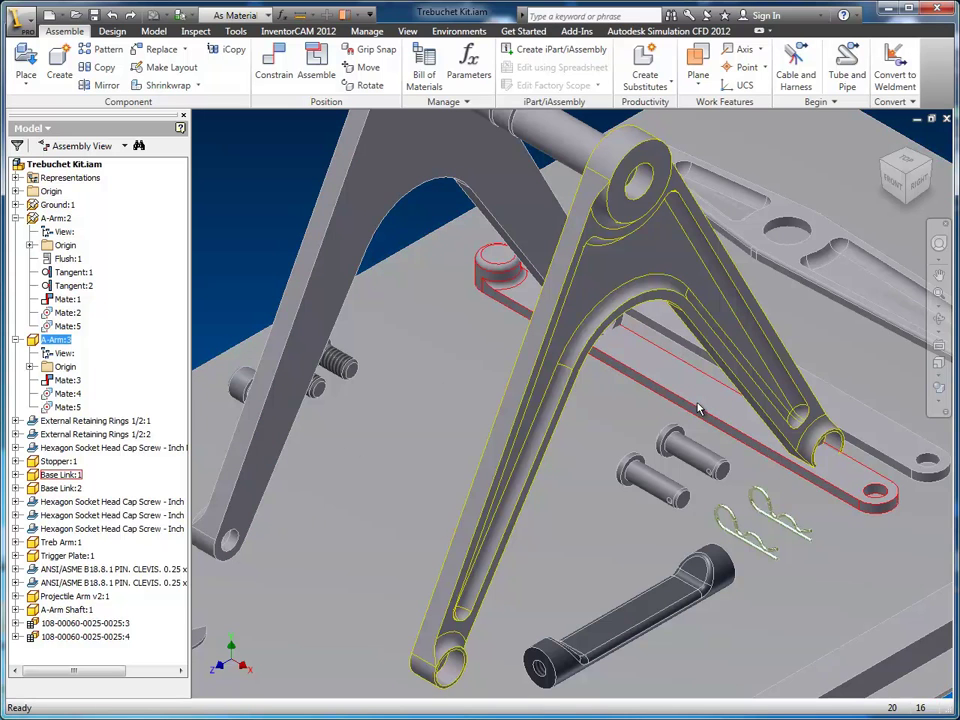
Start a mate constraint with a 0.000 in offset and try to pick the hidden underside of Base Link:1.
left_click(274, 68)
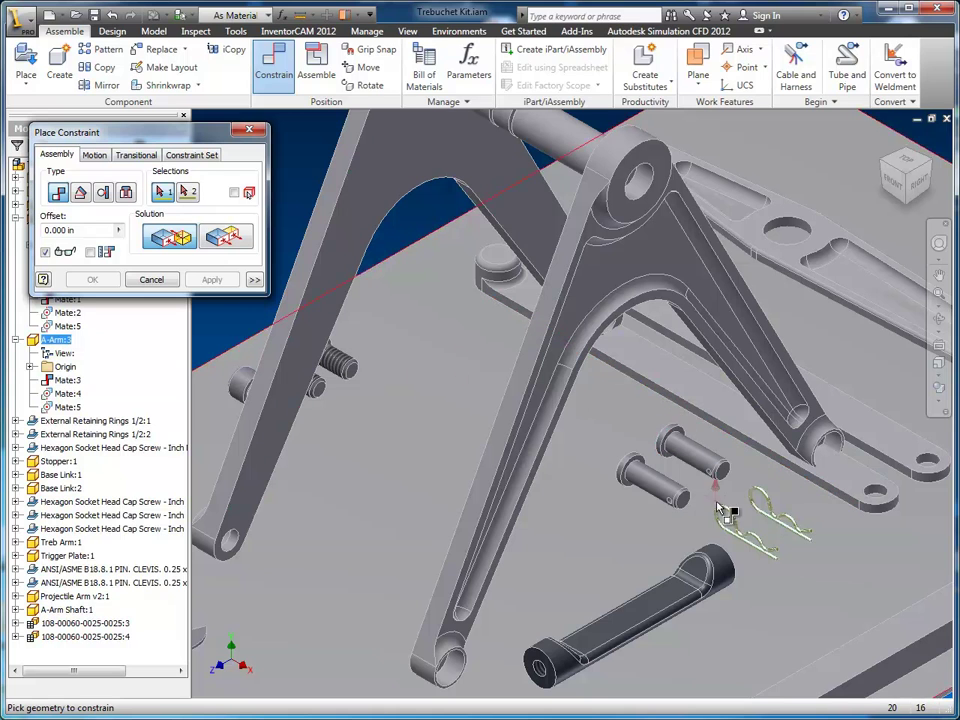
right_click(670, 378)
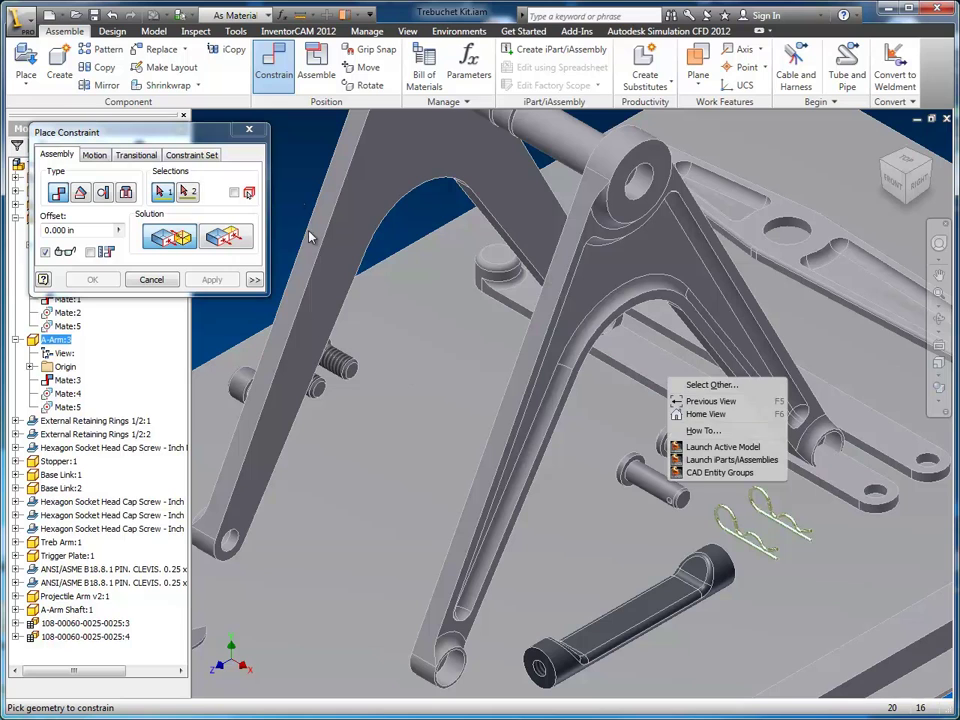
left_click(294, 179)
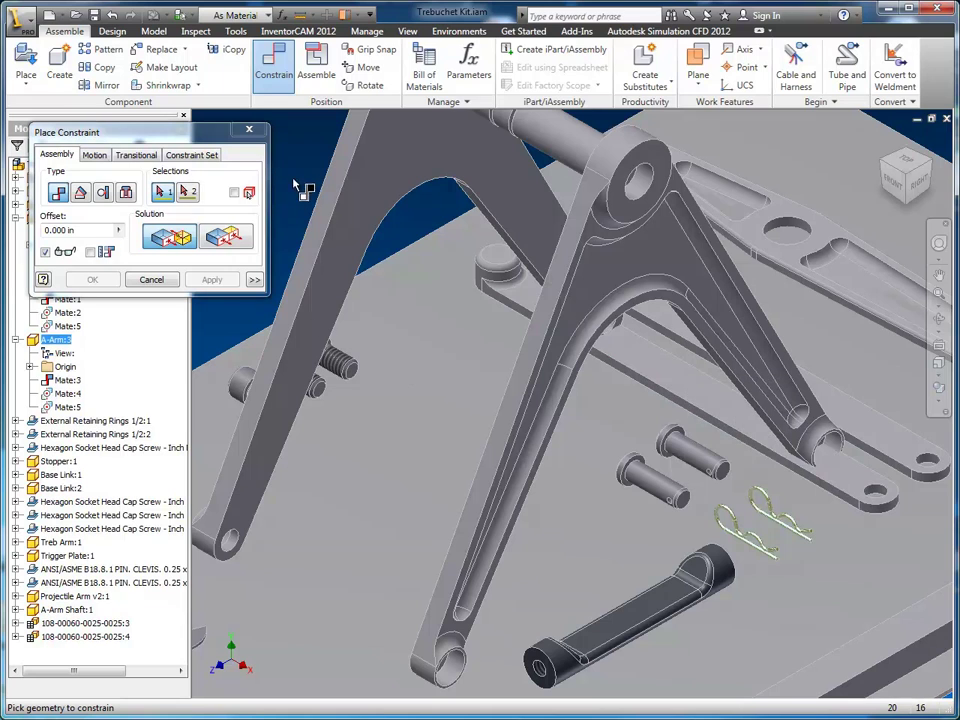
left_click(690, 397)
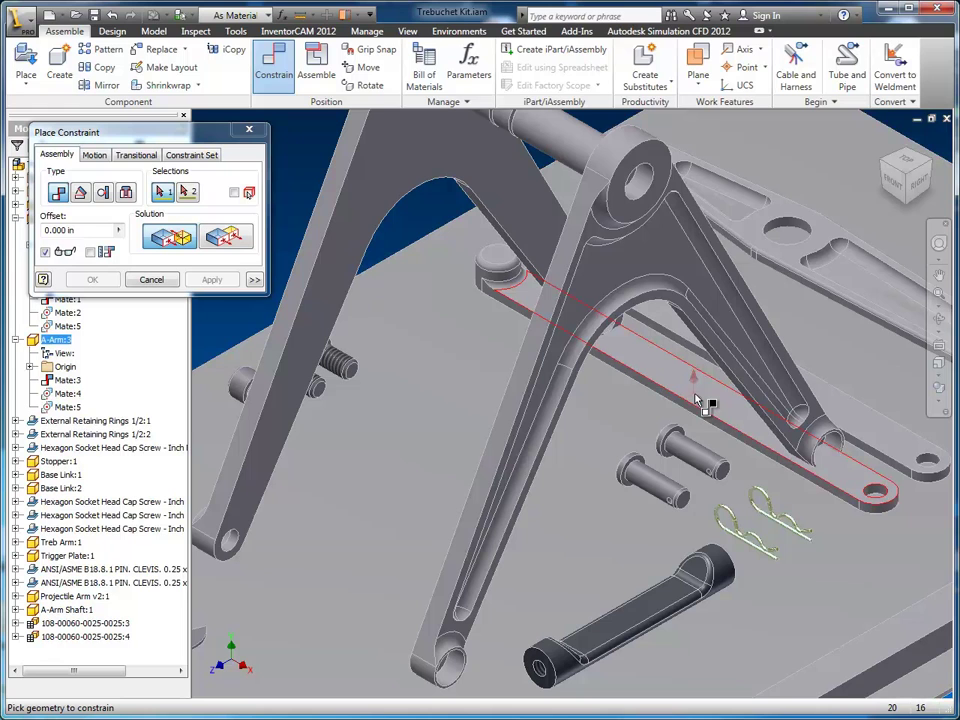
mouse_move(698, 400)
left_click(737, 396)
right_click(690, 394)
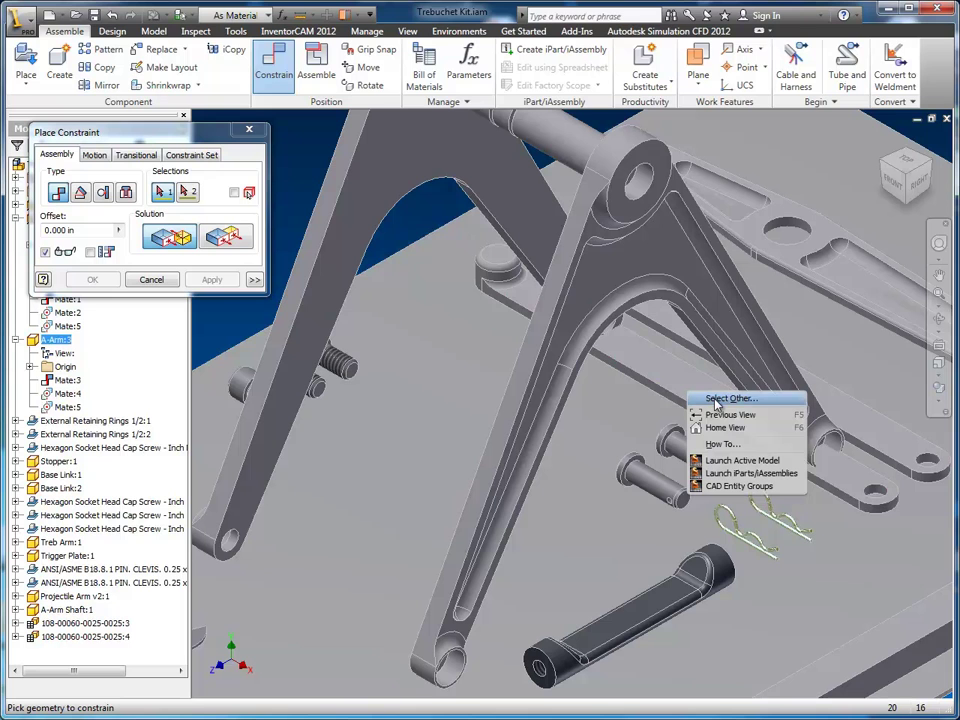
left_click(613, 490)
Choose Base Link:1's hidden underside (2. Face Normal) and mate it to A-Arm:2's inner face with a 0.000 in offset.
middle_click_drag(417, 257, 356, 339)
right_click(600, 443)
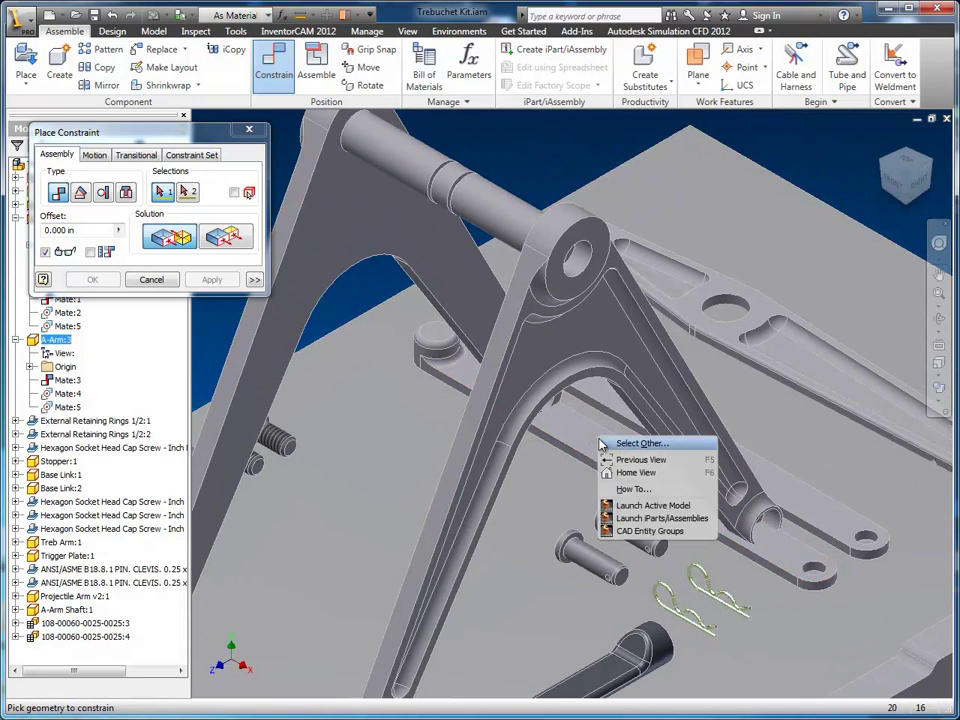
left_click(347, 325)
right_click(608, 468)
left_click(635, 407)
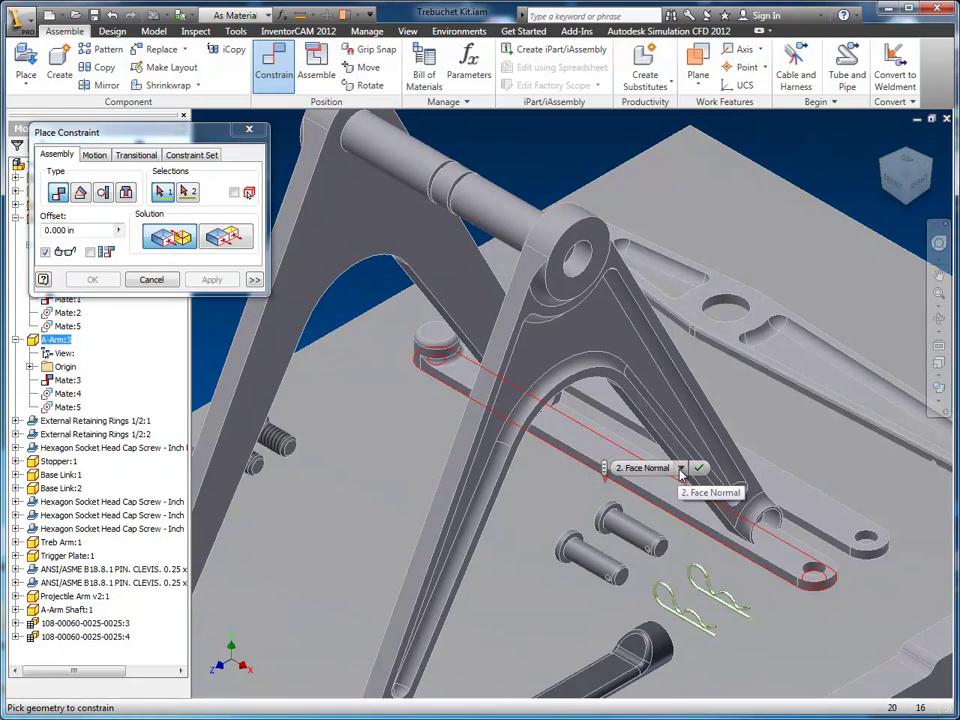
left_click(681, 469)
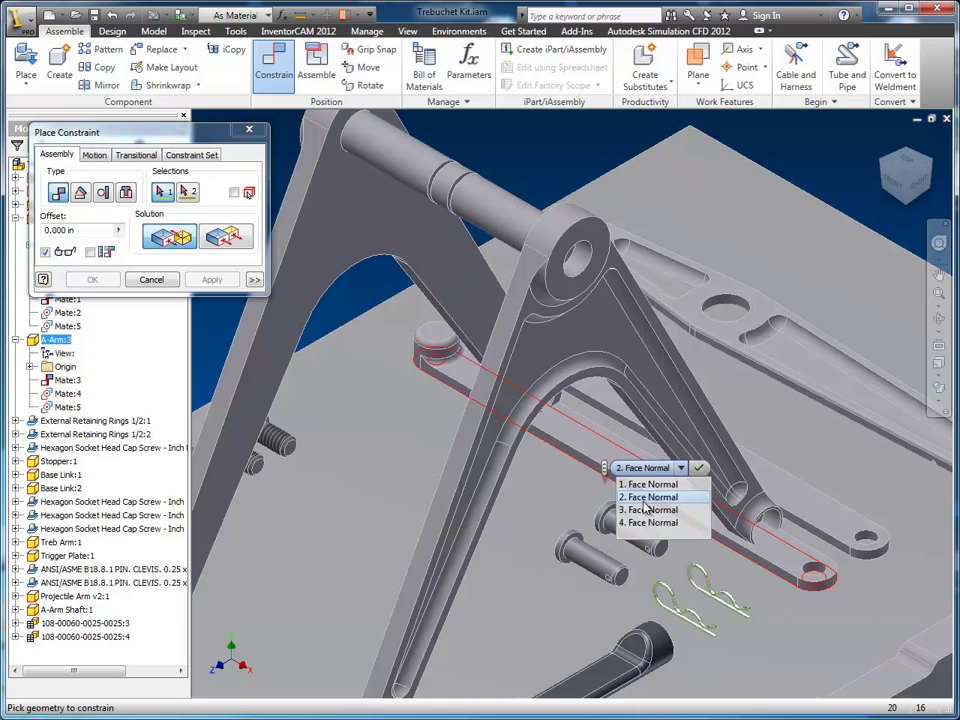
left_click(646, 498)
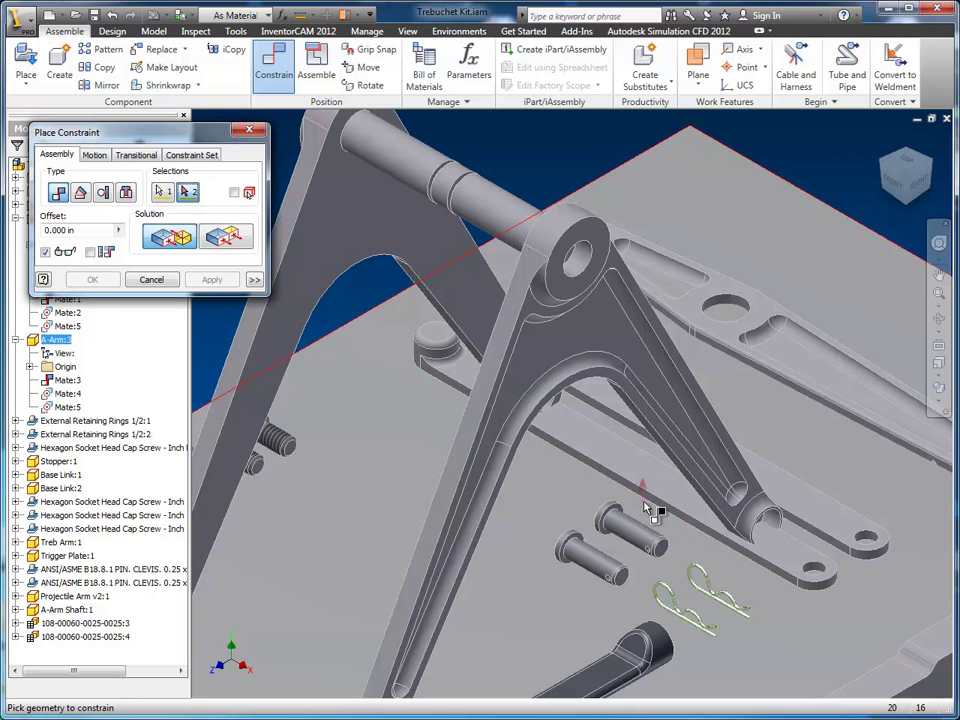
left_click(447, 276)
left_click(211, 279)
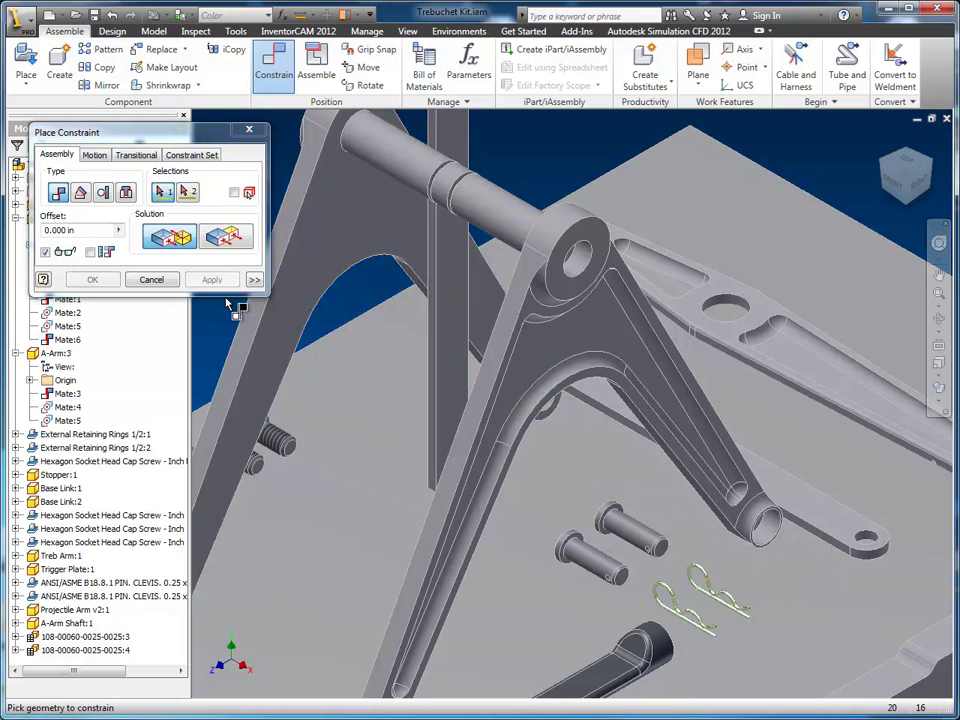
Leave the constraint command and move Base Link:1 so its hole end sits near A-Arm:2's rear foot.
key("F6")
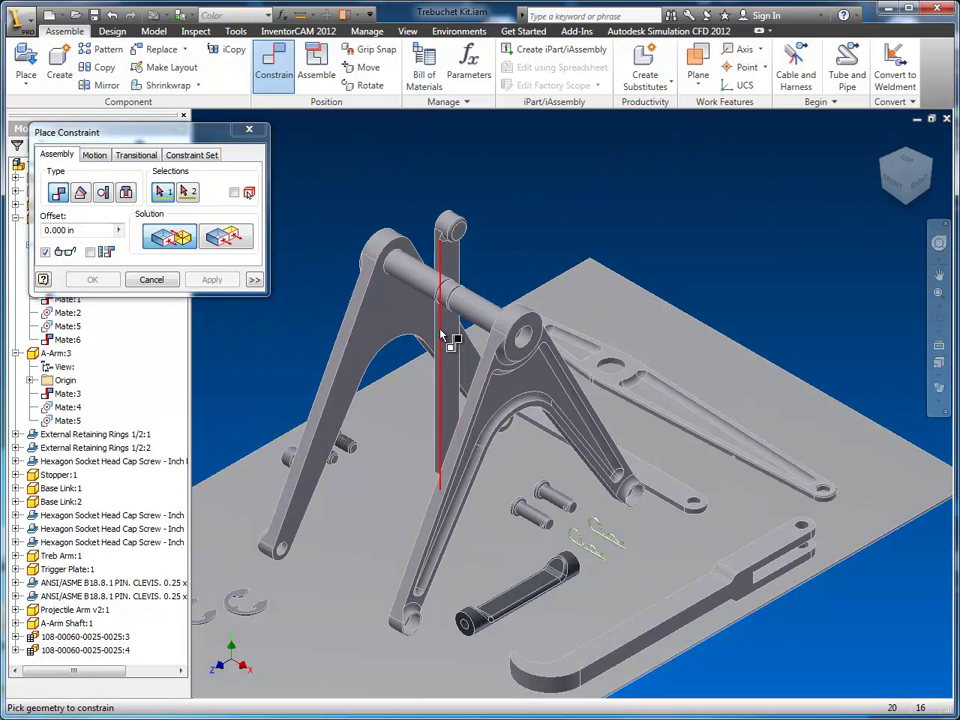
key("Escape")
left_click_drag(452, 253, 508, 189)
middle_click_drag(575, 414, 636, 395)
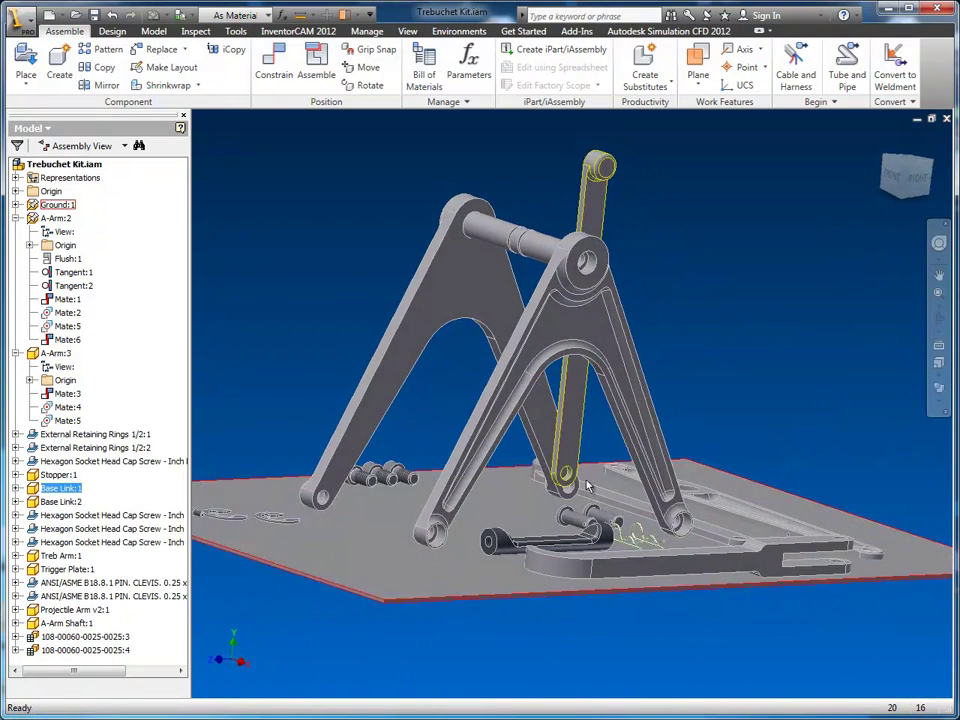
scroll(636, 394, "up", 5)
right_click(638, 378)
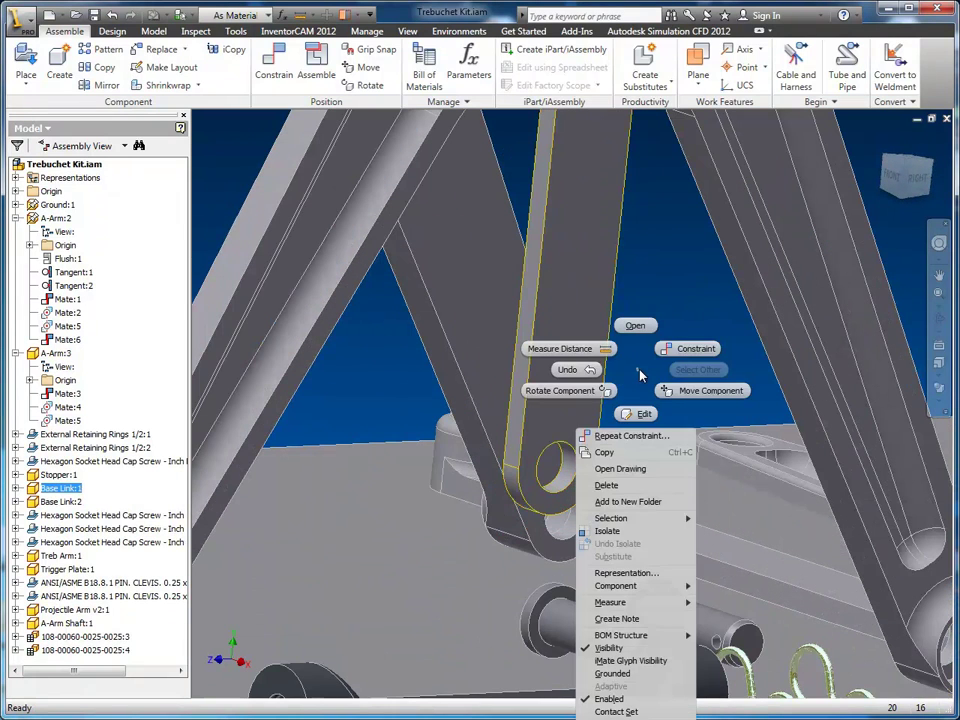
key("Escape")
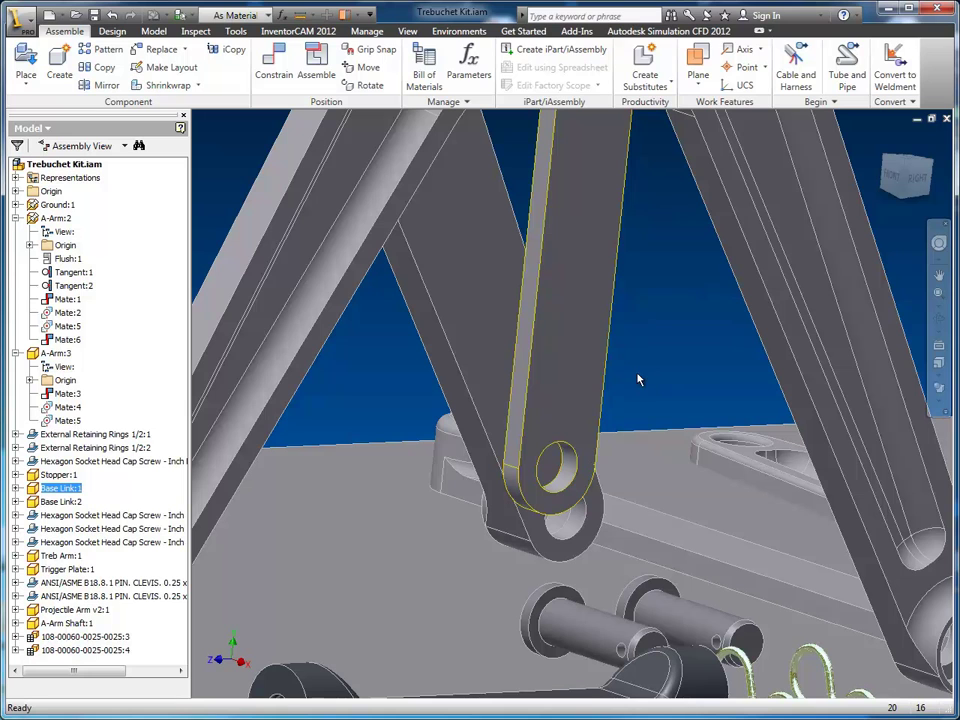
right_click(640, 272)
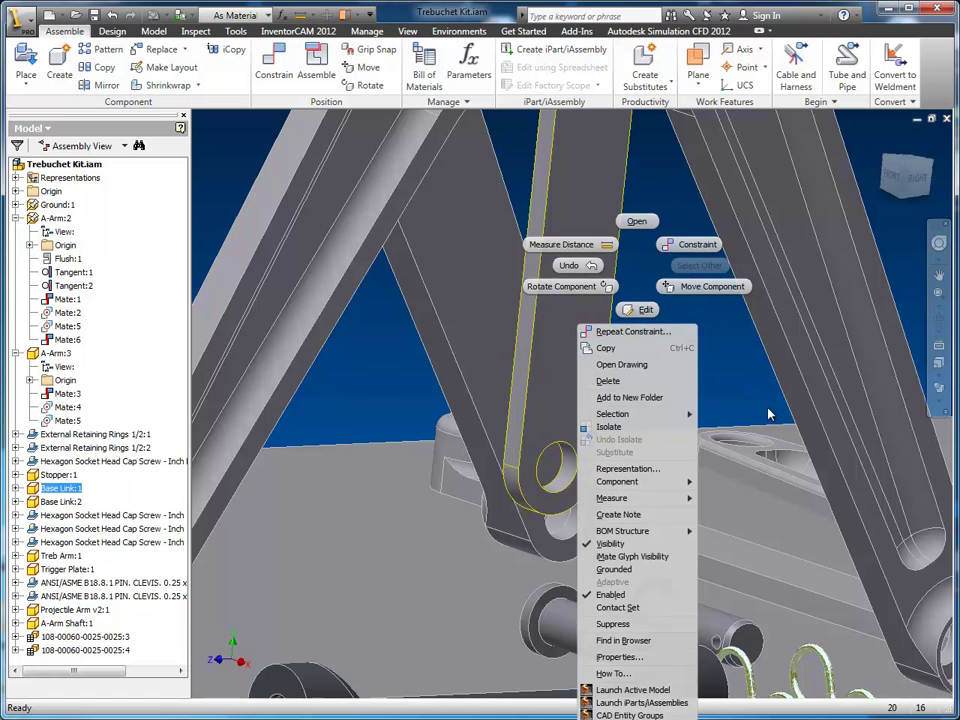
key("Escape")
Mate the axis of Base Link:1's end hole to the axis of A-Arm:2's rear foot hole with a 0.000 in offset.
key("c")
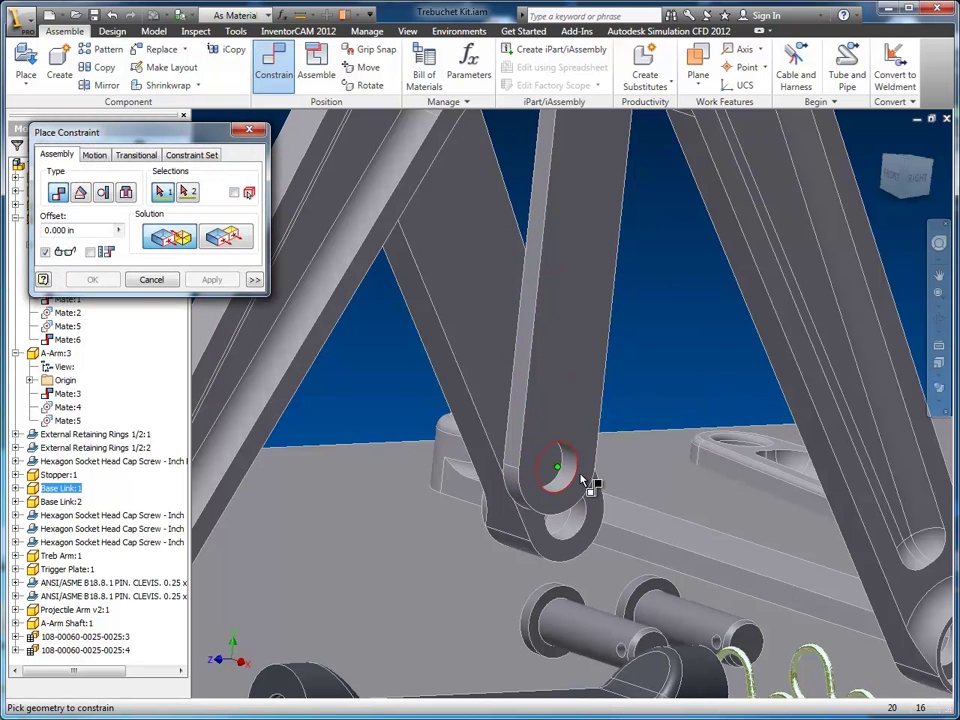
mouse_move(582, 478)
left_click(574, 494)
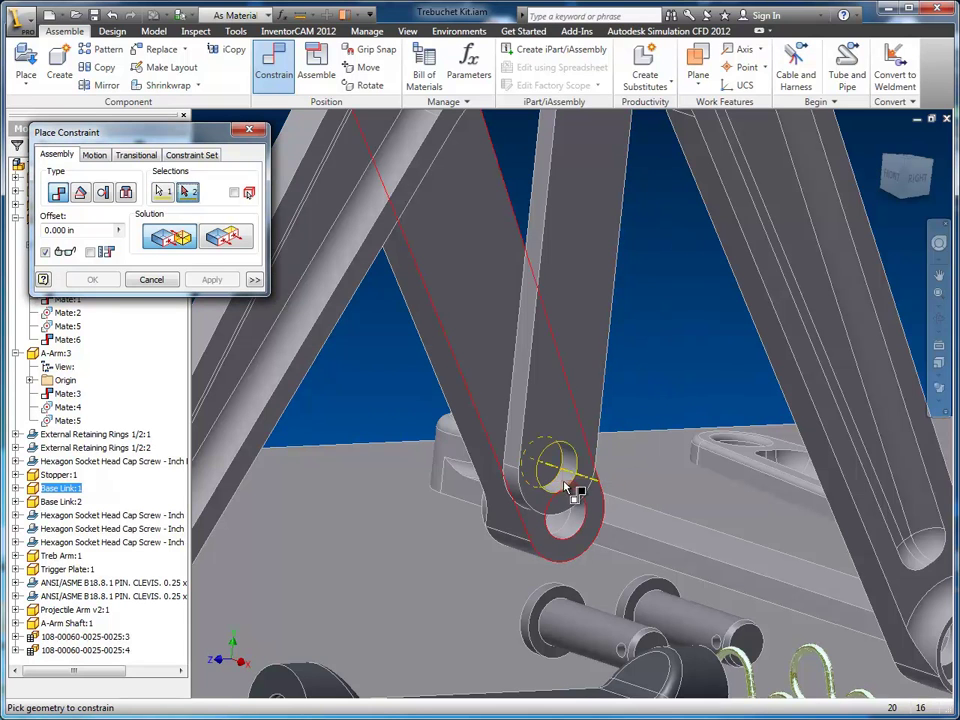
left_click(580, 534)
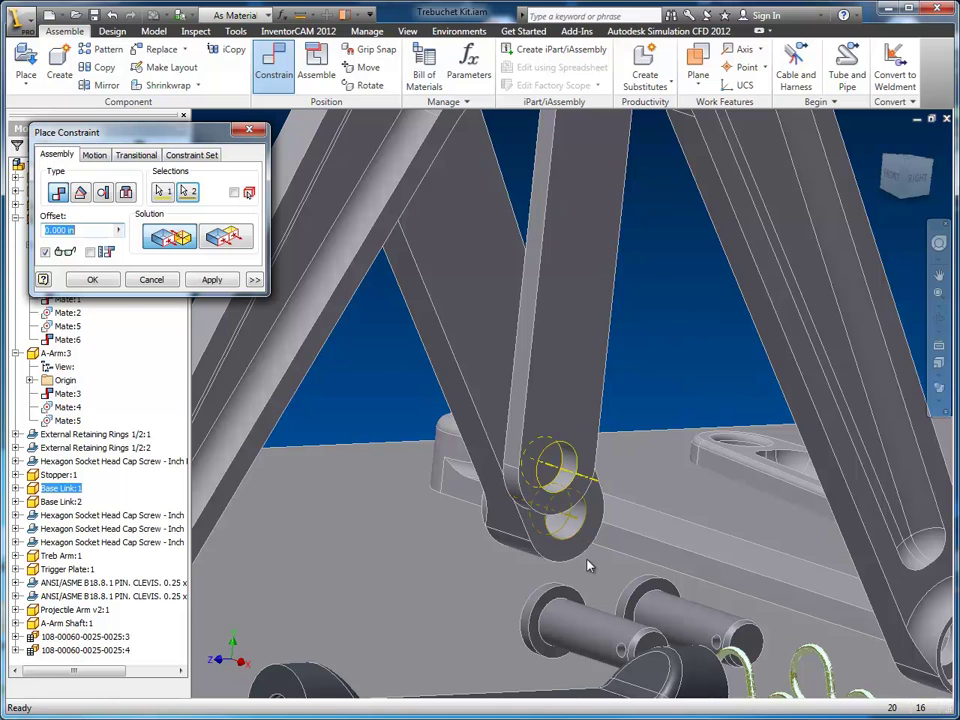
left_click(218, 282)
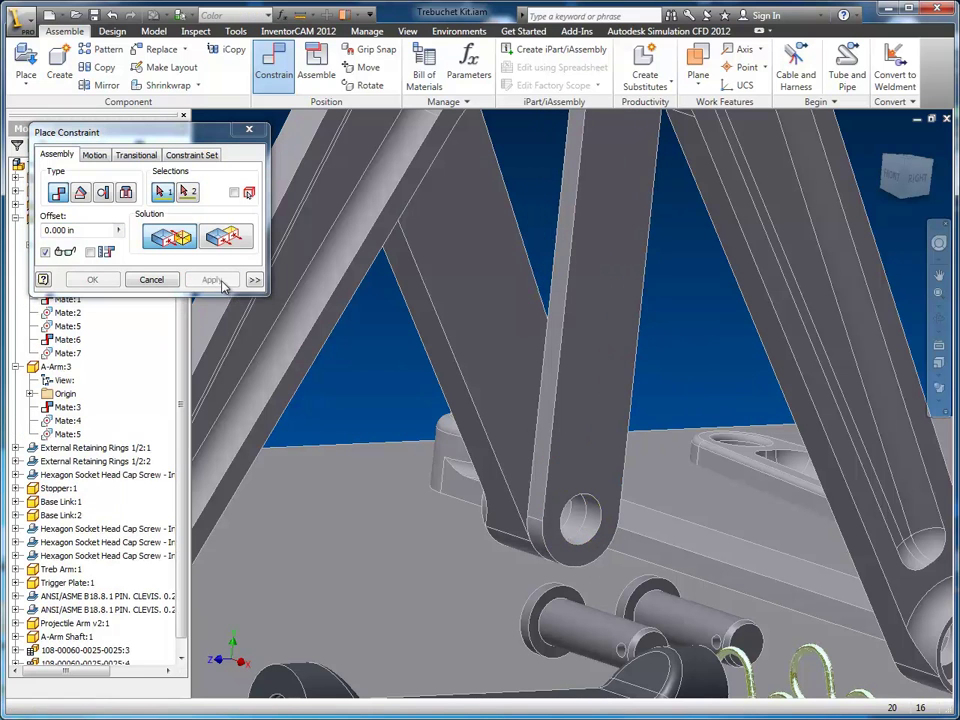
left_click(152, 280)
Swing Base Link:1 about its hole end until its boss end is close to A-Arm:2's front foot.
left_click_drag(531, 281, 438, 503)
middle_click_drag(704, 499, 788, 490)
scroll(786, 494, "up", 3)
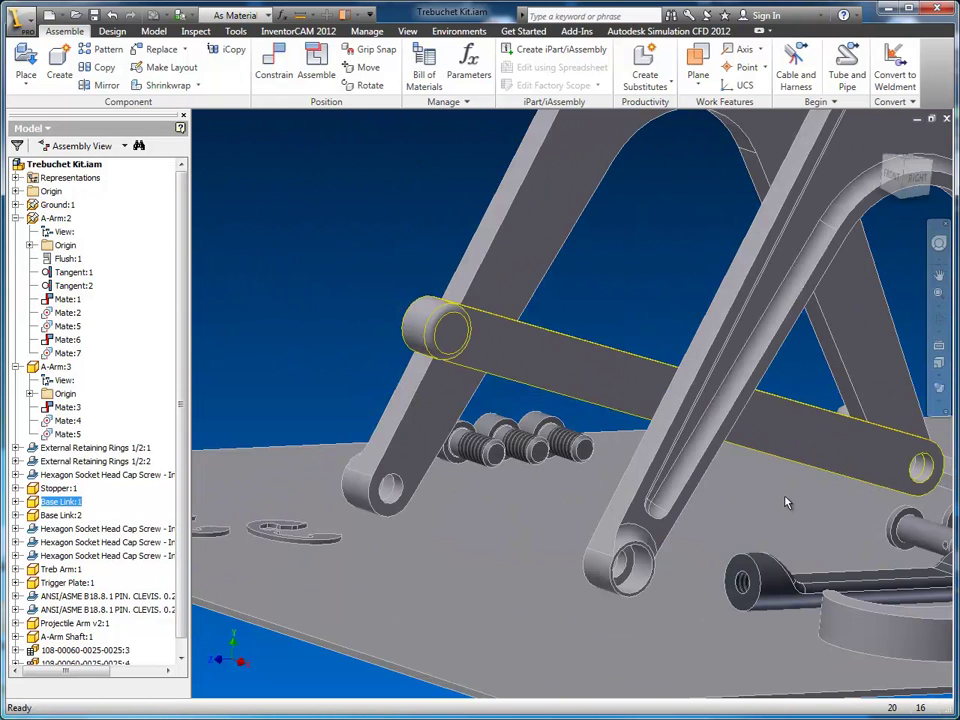
middle_click_drag(459, 502, 553, 540)
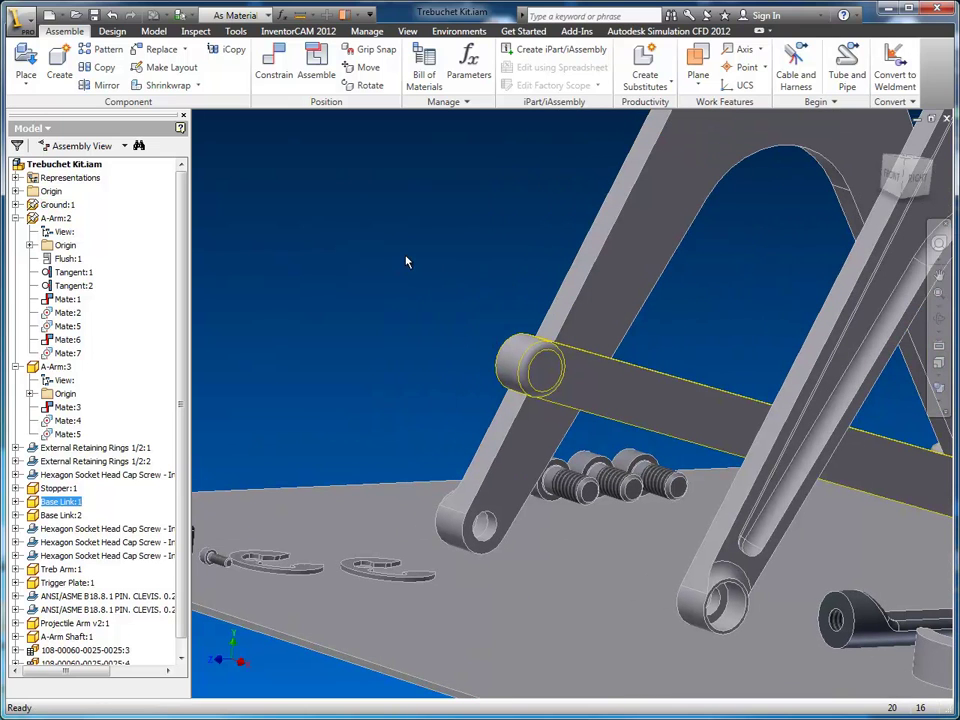
Mate the axis of Base Link:1's boss to the axis of A-Arm:2's front foot hole with a 0.000 in offset.
key("c")
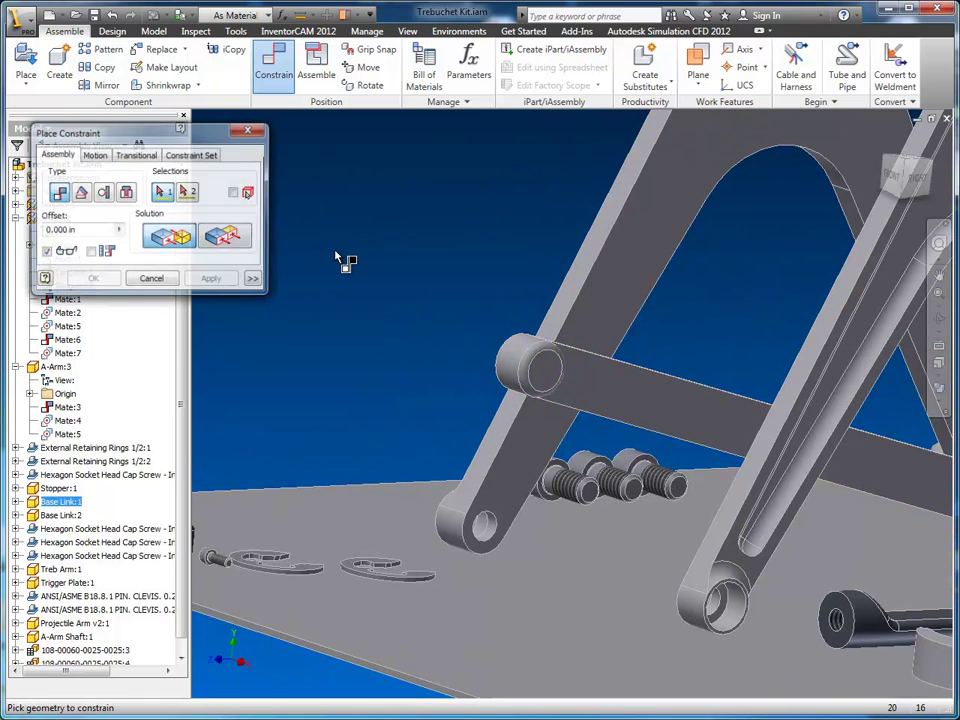
left_click(513, 372)
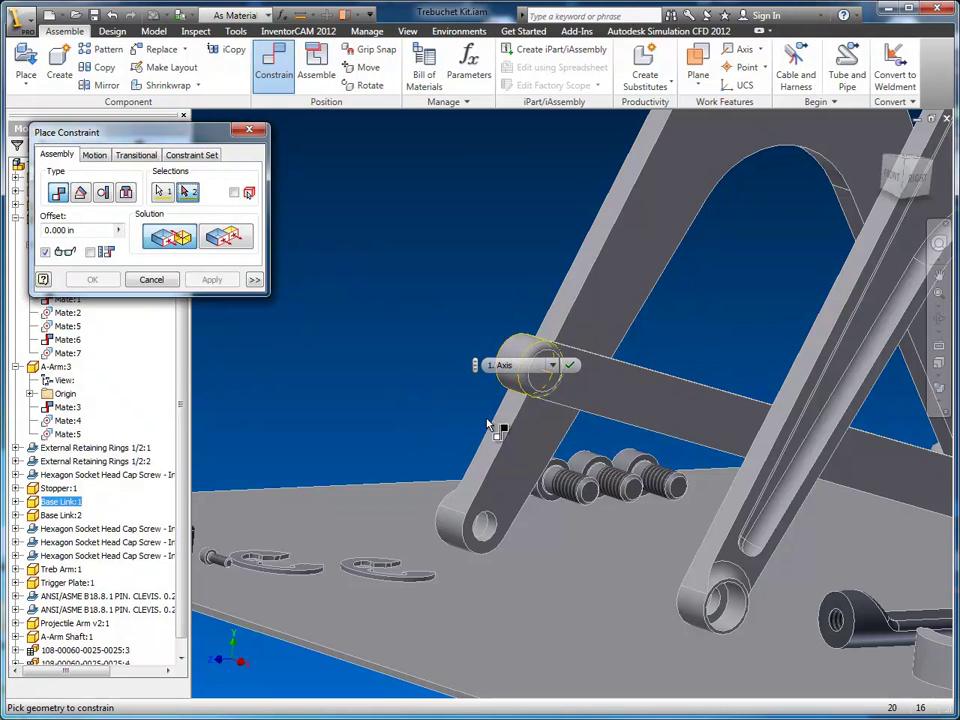
left_click(490, 537)
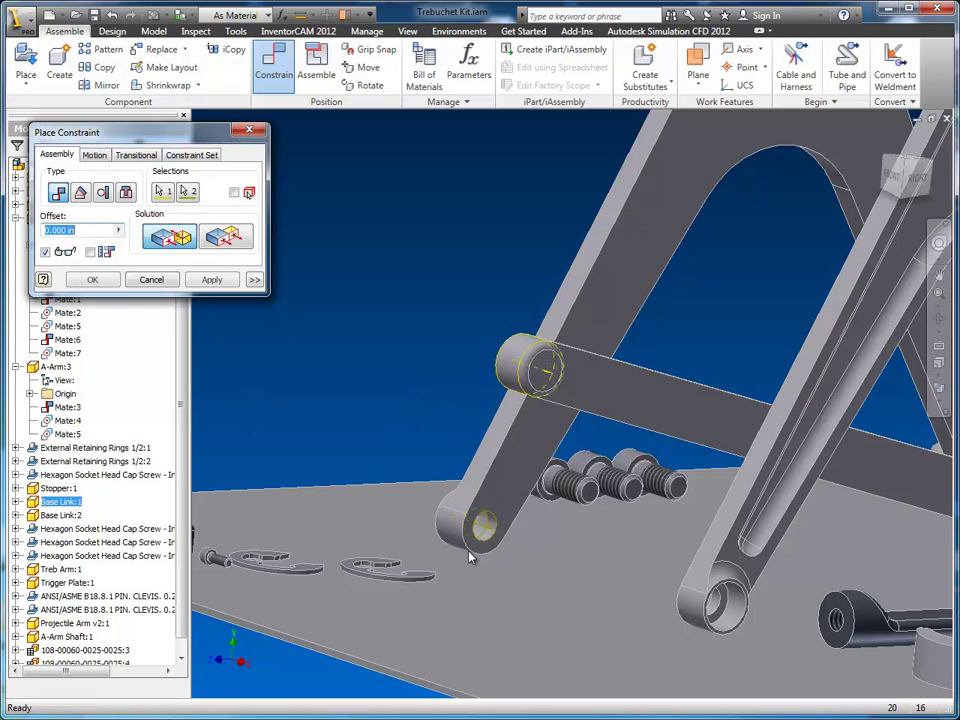
left_click(212, 279)
Try to mate the ground plate's face to A-Arm:3's inner face with a 0.000 in offset.
middle_click_drag(597, 456, 264, 402)
middle_click_drag(467, 399, 489, 416, "shift")
middle_click_drag(644, 437, 429, 431)
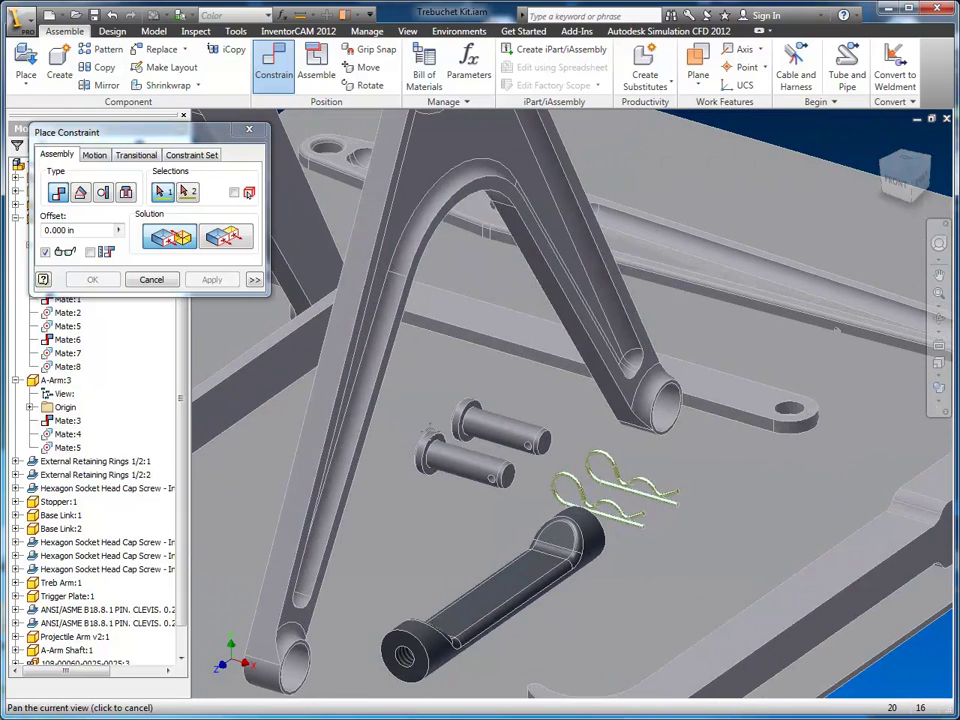
right_click(740, 408)
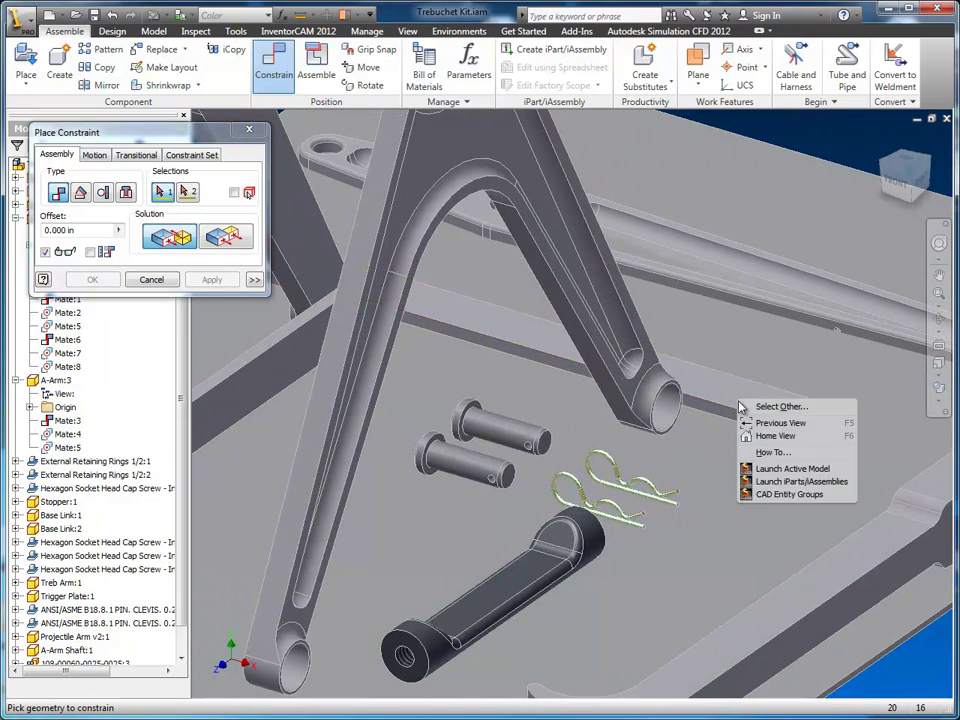
left_click(758, 406)
left_click(806, 410)
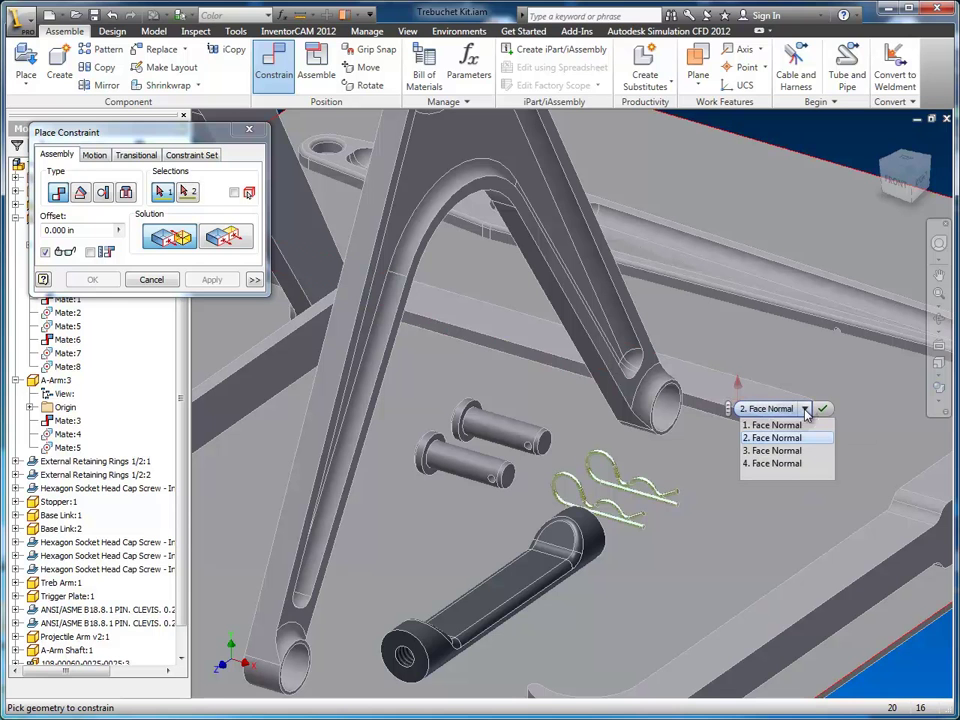
left_click(790, 464)
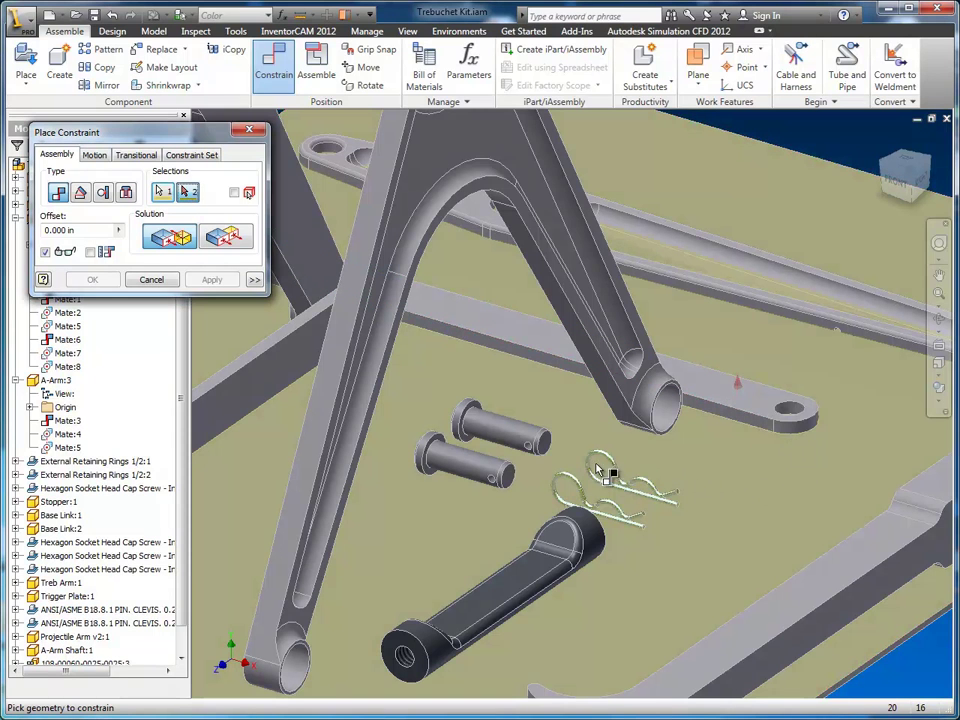
middle_click_drag(504, 456, 583, 331, "shift")
left_click(583, 331)
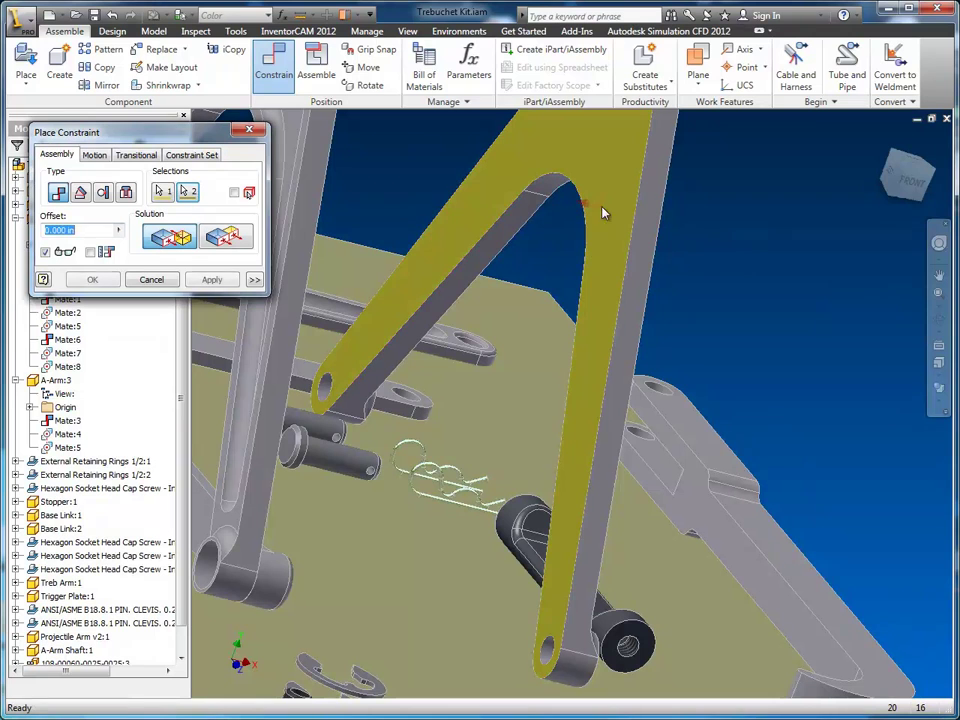
left_click(212, 280)
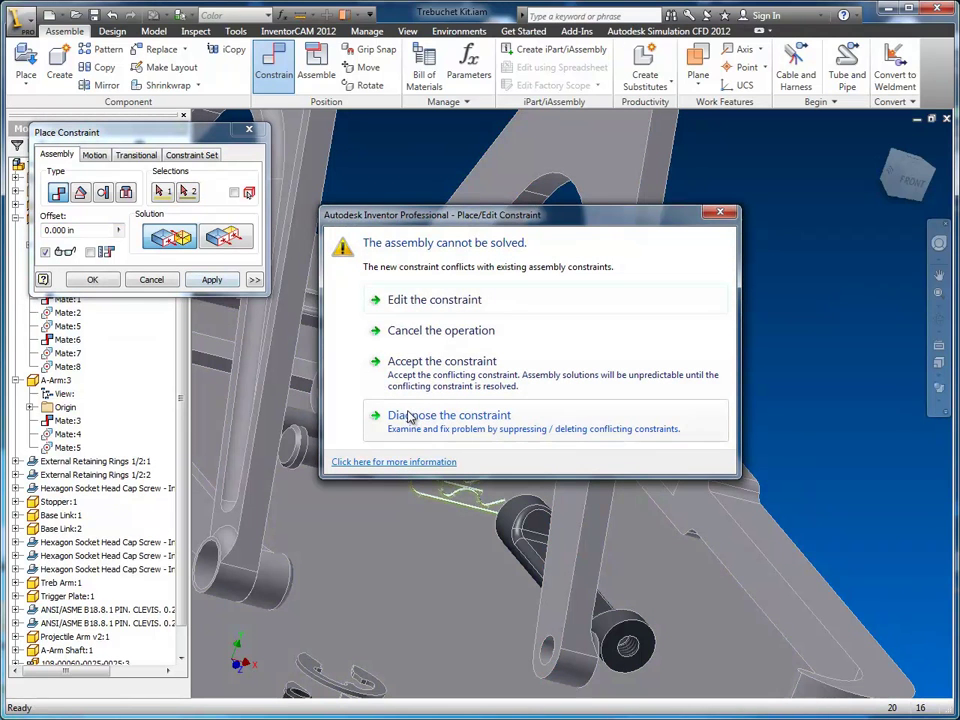
left_click(722, 213)
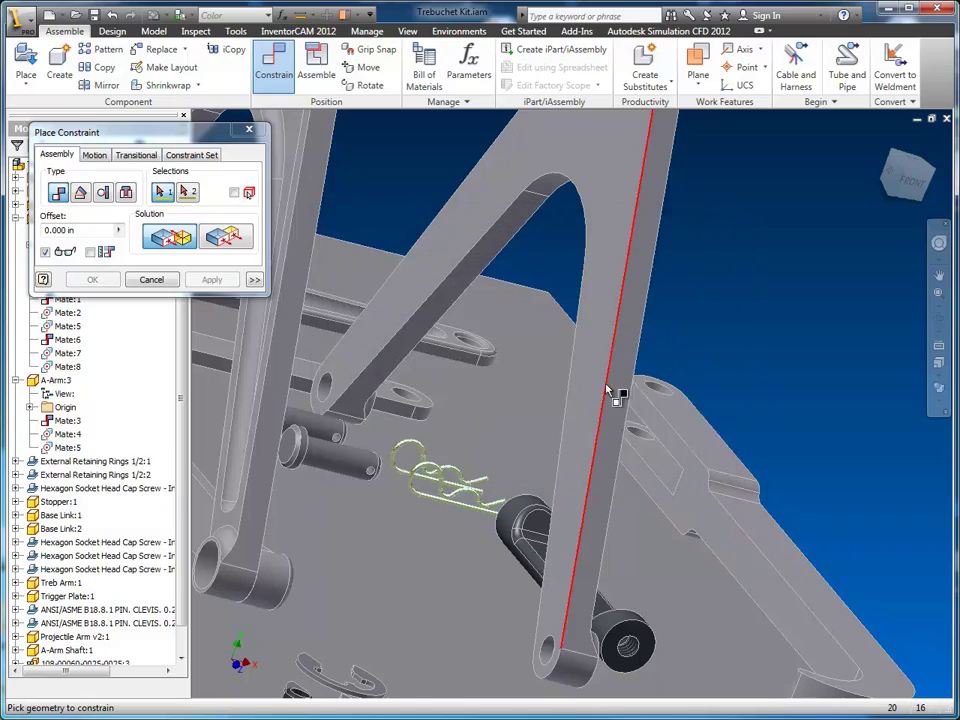
Try to mate the ground plate's top face to A-Arm:2's inner face with a 0.000 in offset.
middle_click_drag(708, 485, 665, 496, "shift")
scroll(640, 466, "up", 3)
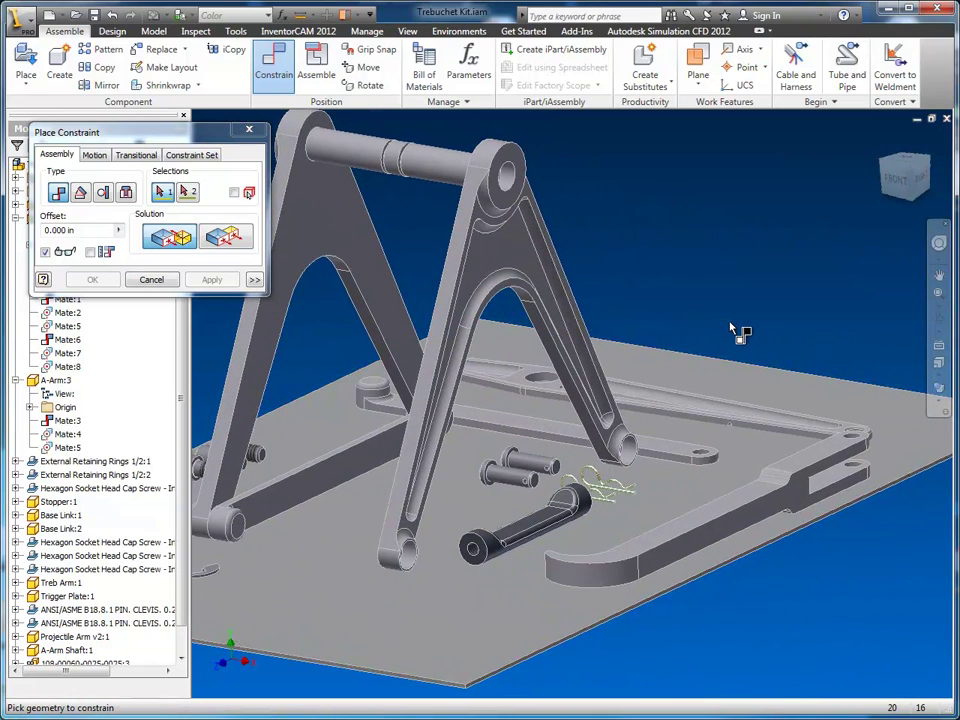
middle_click_drag(728, 318, 743, 332)
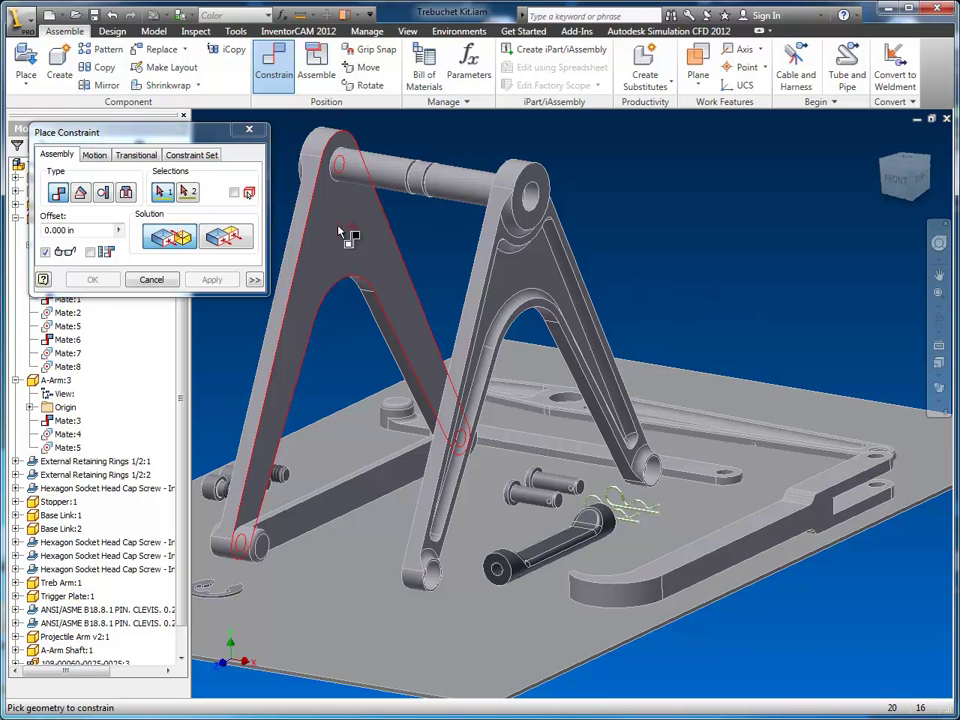
left_click(752, 405)
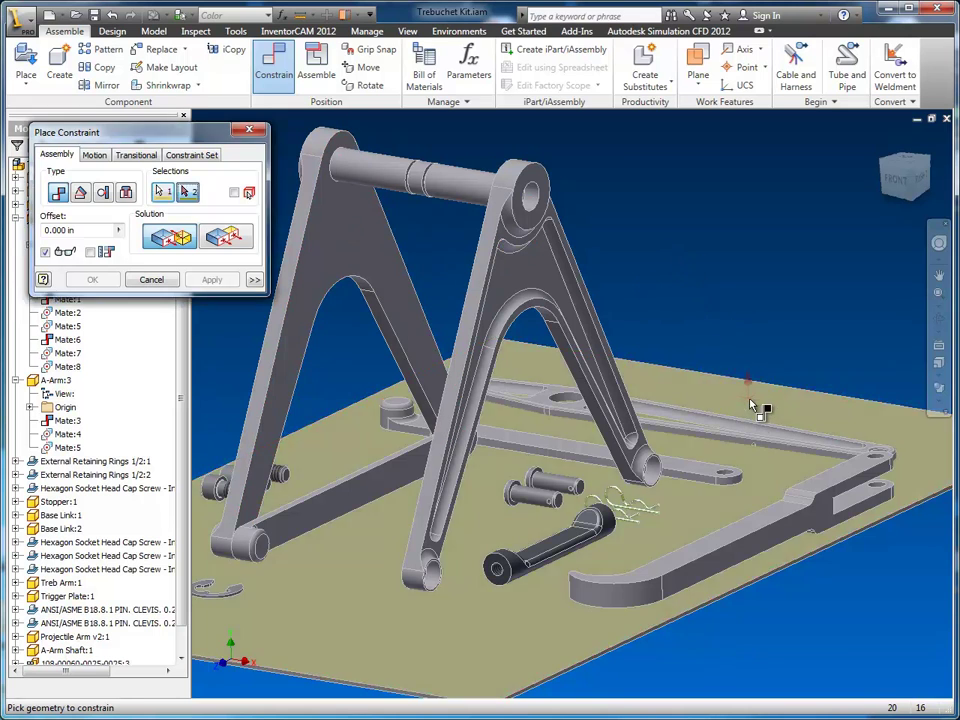
left_click(343, 233)
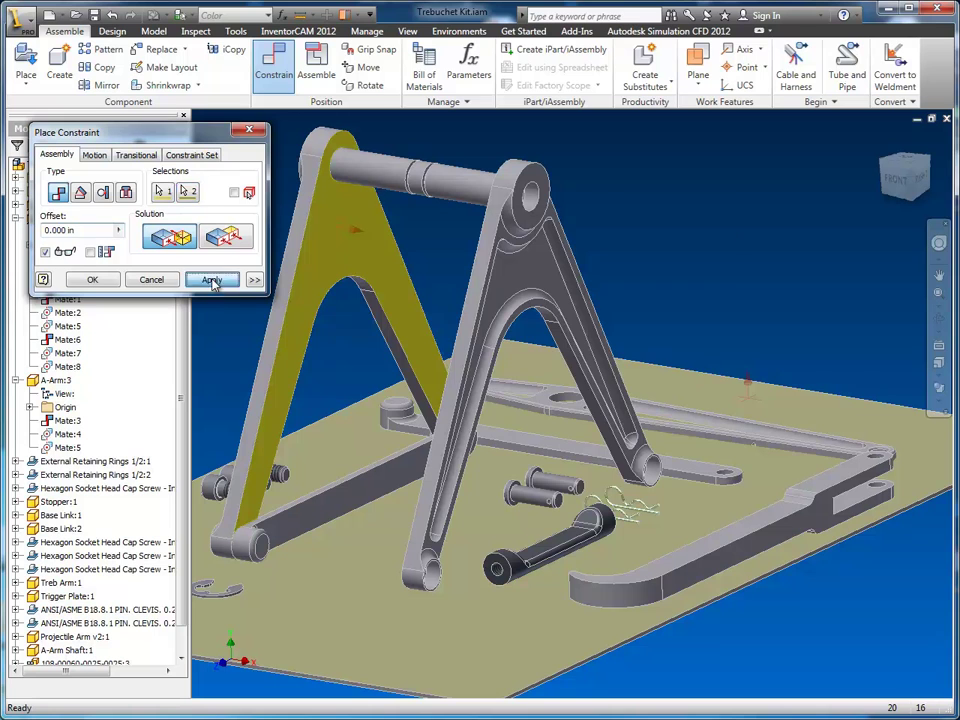
left_click(211, 280)
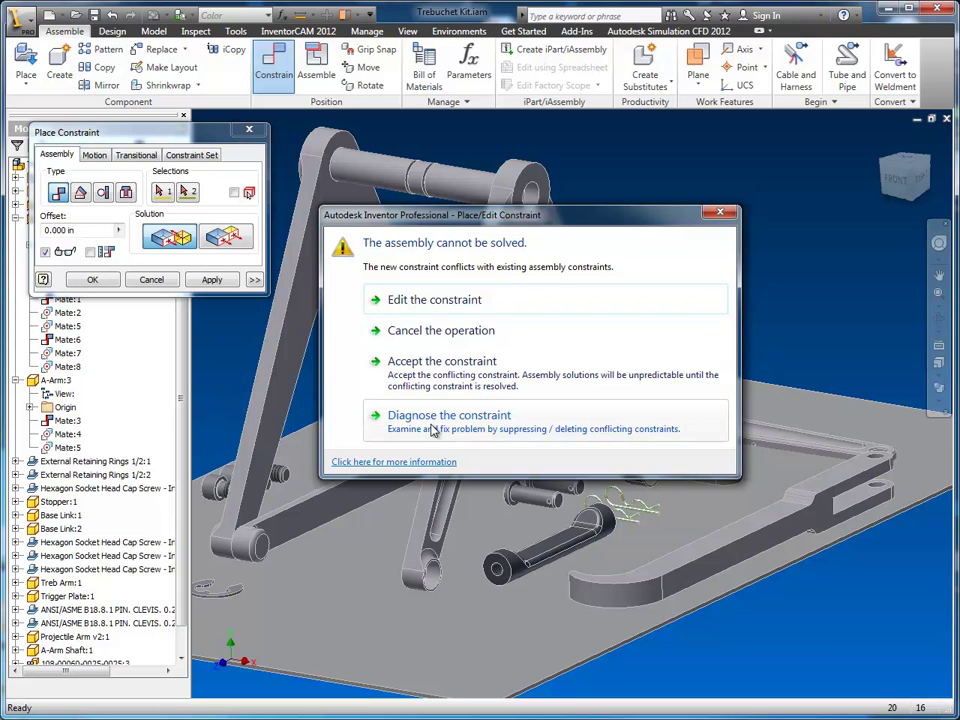
left_click_drag(615, 222, 644, 261)
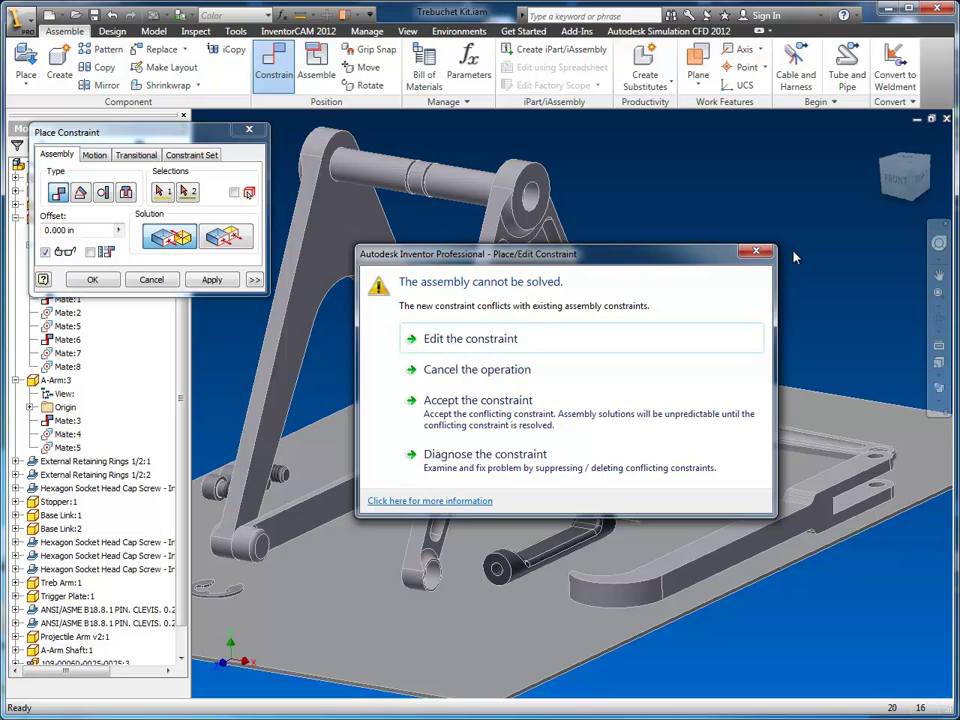
left_click(760, 253)
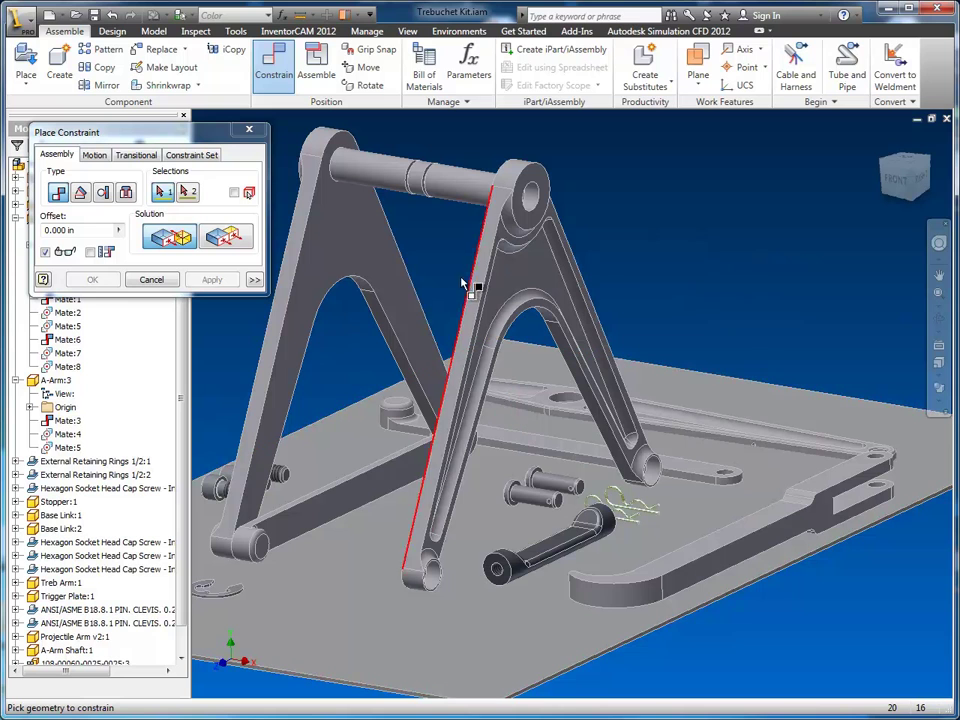
middle_click_drag(435, 268, 443, 279)
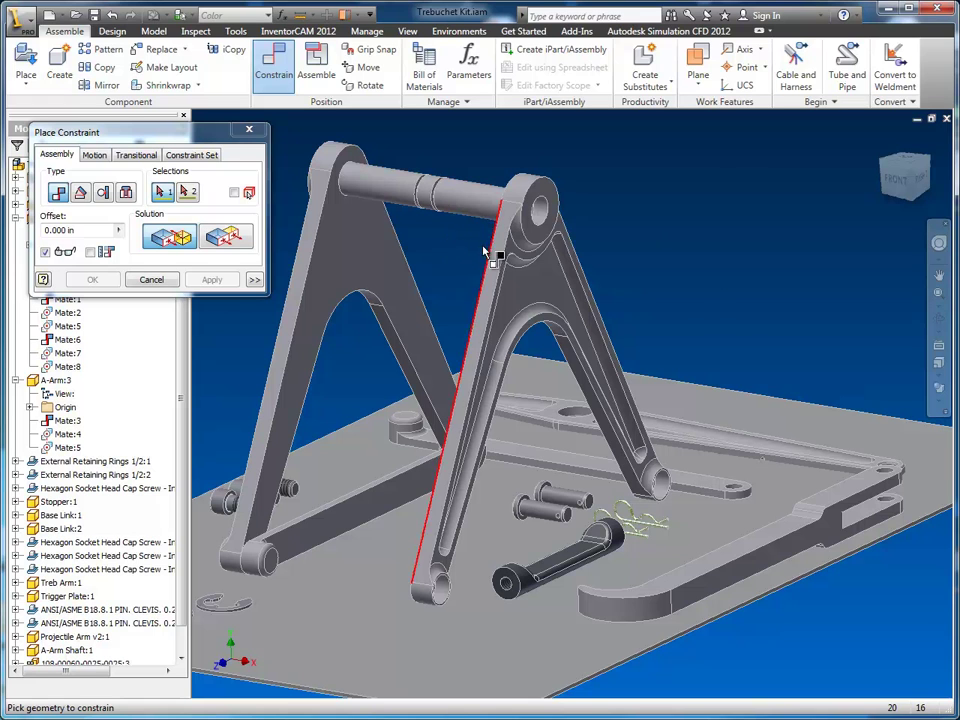
right_click(710, 304)
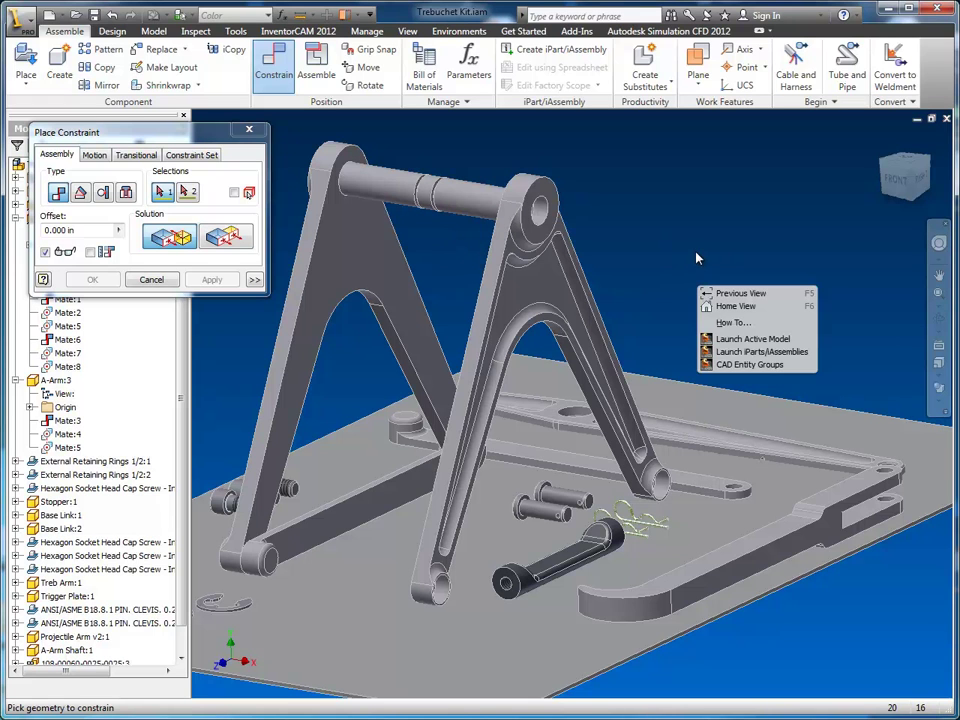
key("Escape")
mouse_move(211, 143)
left_mouse_down()
mouse_move(196, 113)
mouse_move(207, 145)
left_mouse_up()
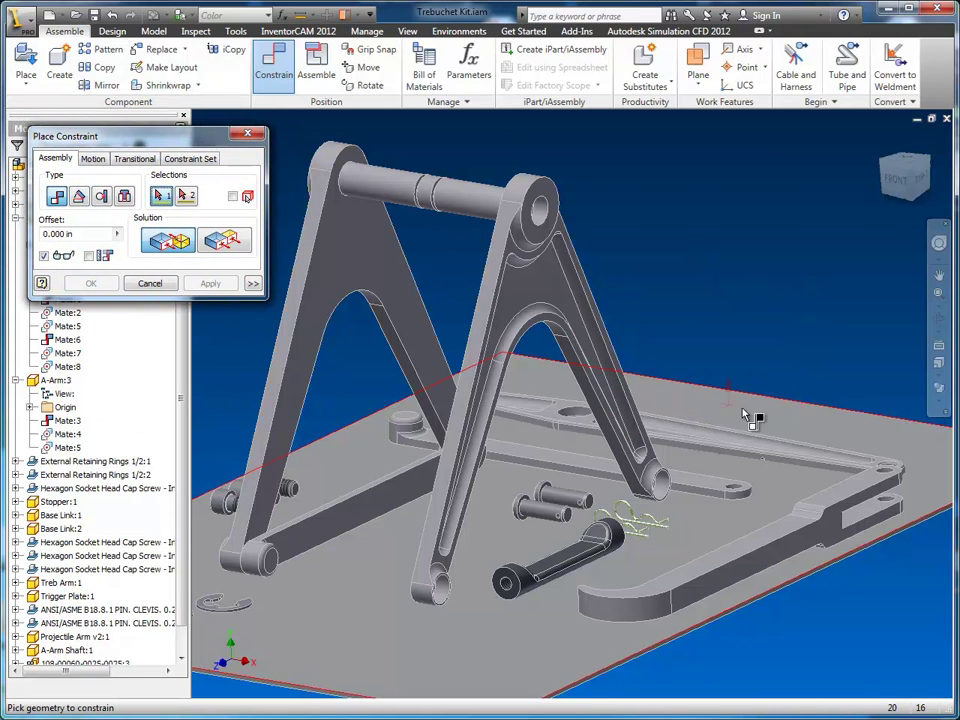
Mate the hidden underside face of Base Link:2 to A-Arm:3's inner face with a 0.000 in offset.
middle_click_drag(771, 410, 740, 458, "shift")
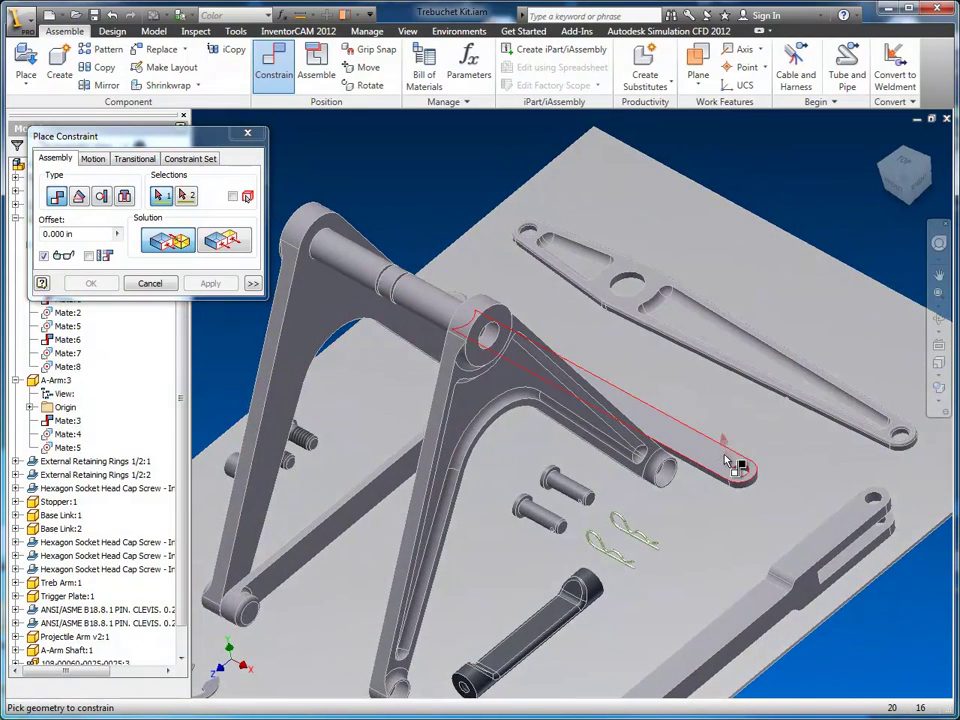
right_click(724, 464)
left_click(726, 462)
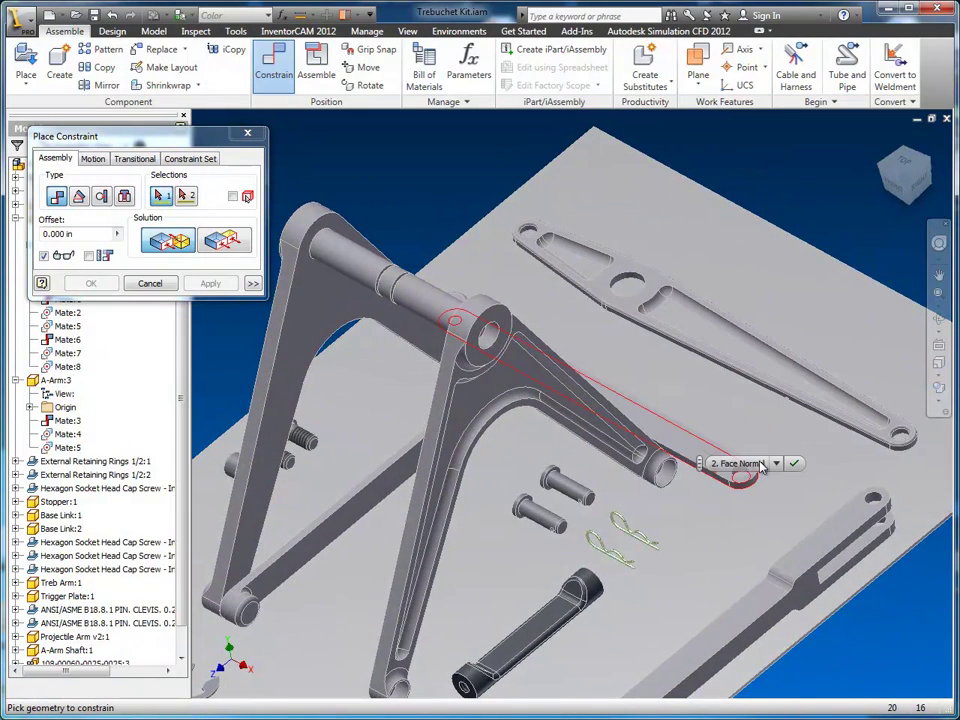
left_click(793, 463)
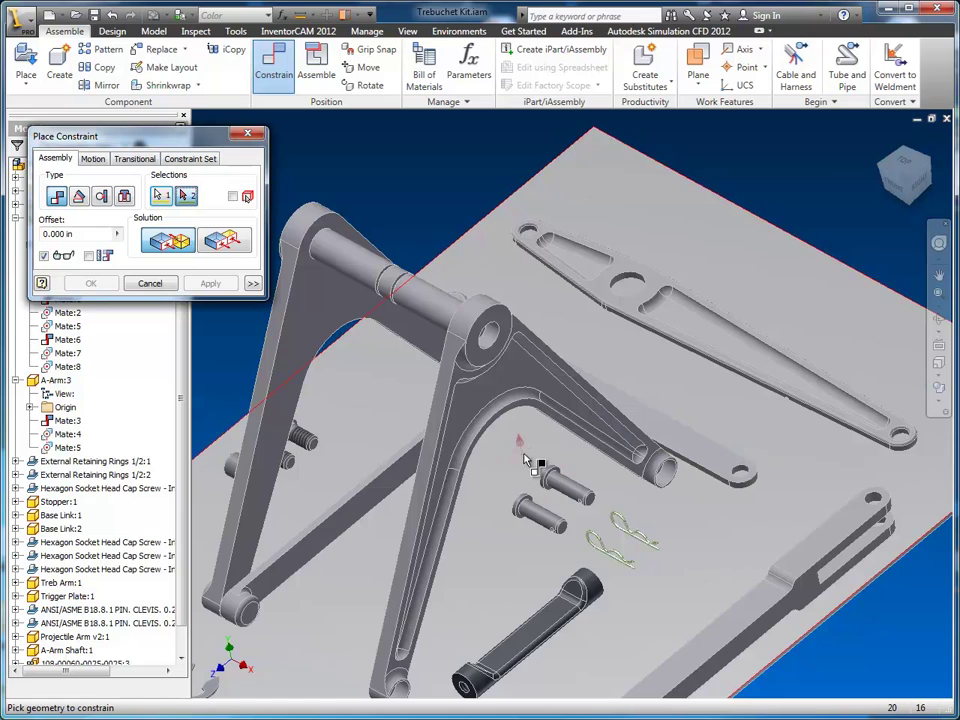
middle_click_drag(527, 460, 620, 360, "shift")
left_click(561, 381)
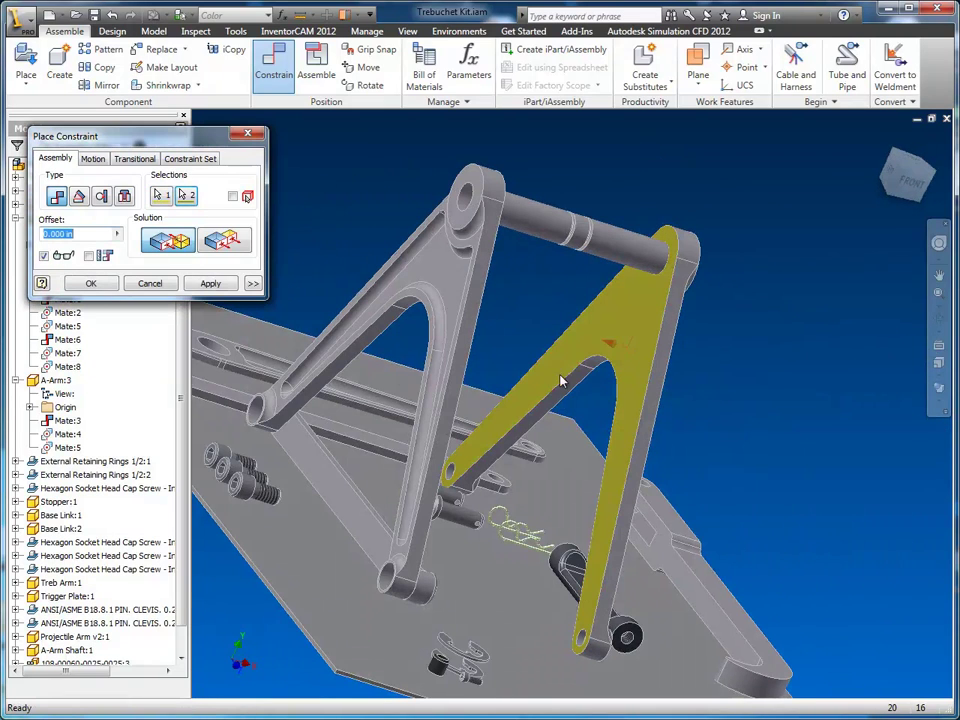
left_click(210, 284)
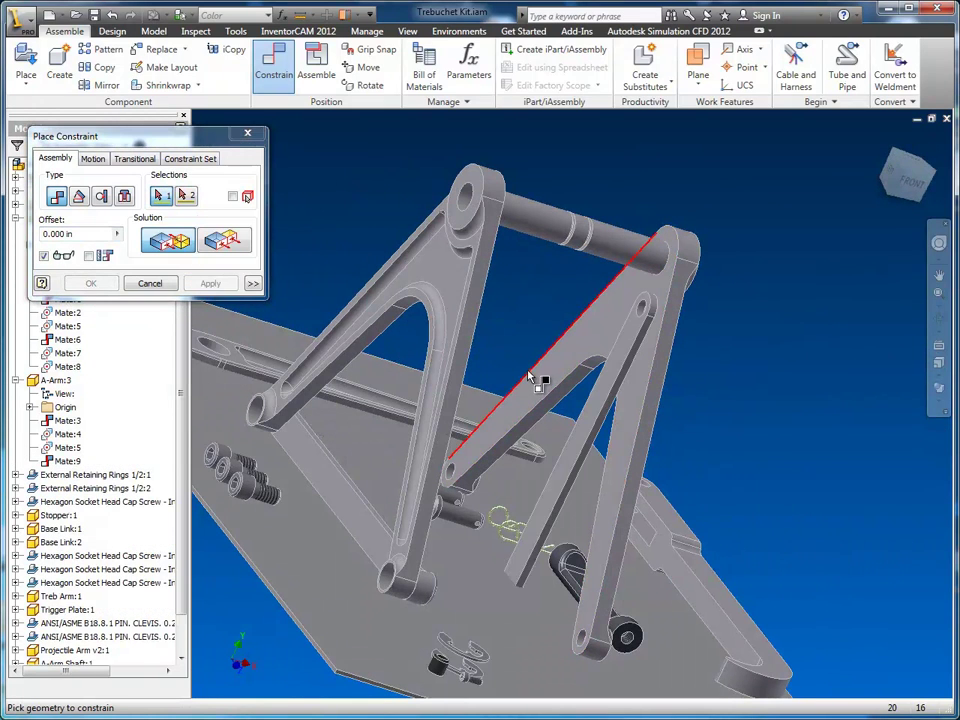
Mate the axis of Base Link:2's end hole to the axis of A-Arm:3's rear foot hole with a 0.000 in offset.
middle_click_drag(540, 381, 500, 318)
scroll(621, 264, "up", 4)
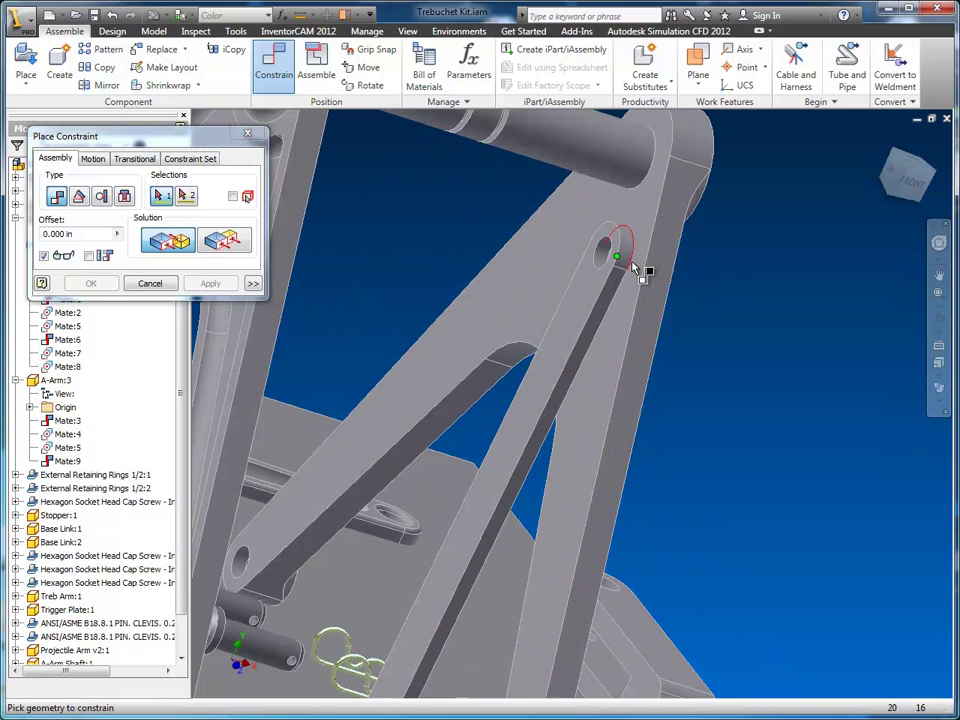
left_click(627, 258)
middle_click_drag(456, 420, 572, 425)
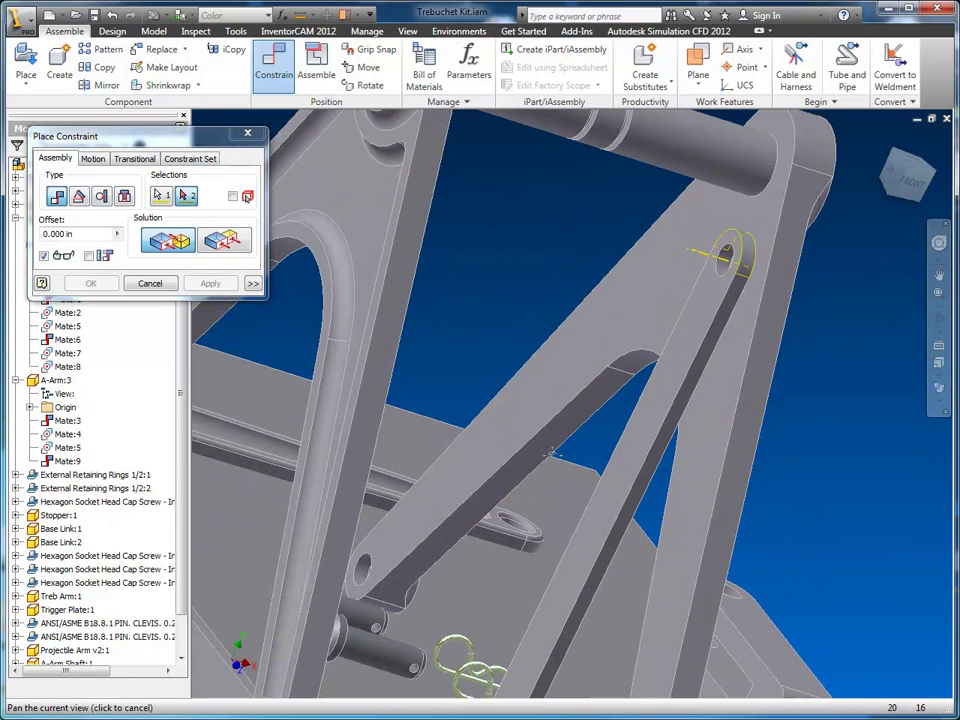
left_click(362, 576)
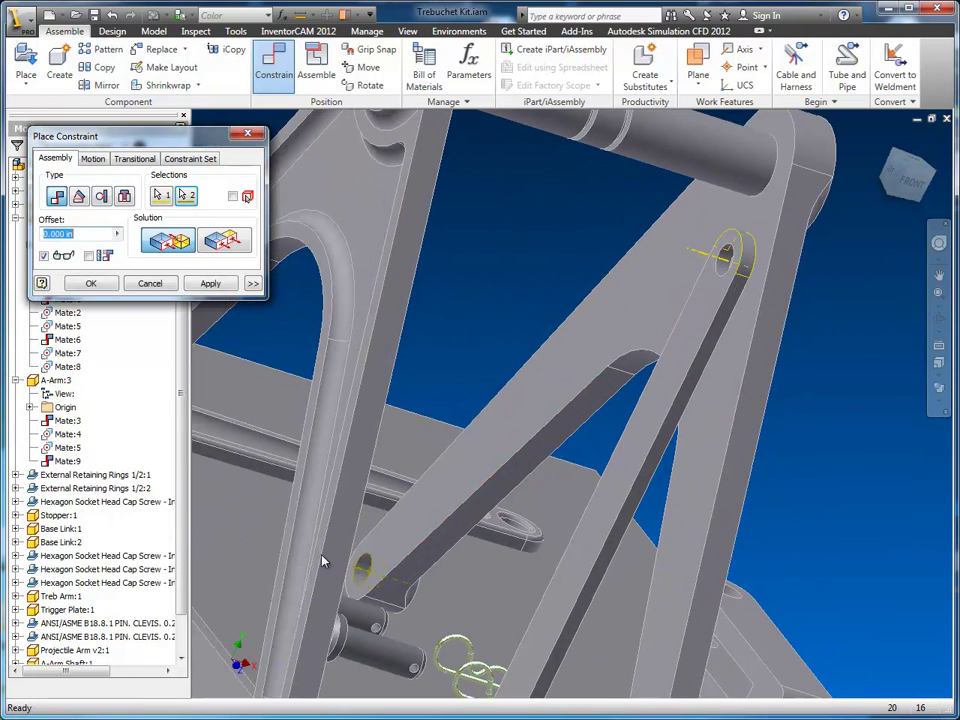
left_click(228, 287)
Leave the constraint command and swing Base Link:2 about its hole end until its boss end is close to A-Arm:3's front foot.
middle_click_drag(467, 465, 508, 280)
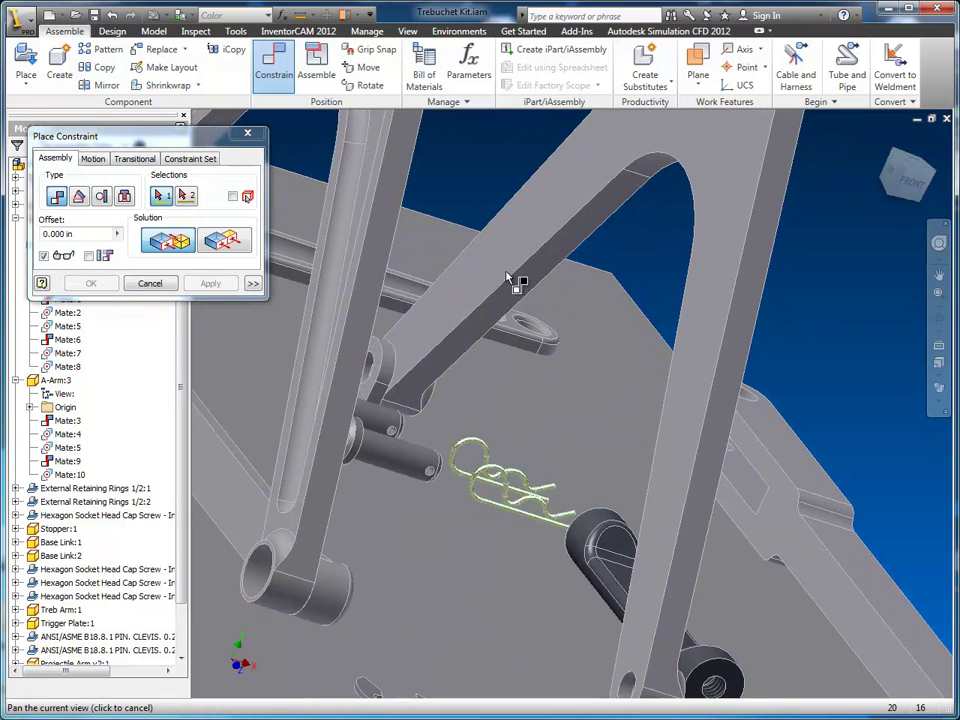
scroll(508, 280, "down", 5)
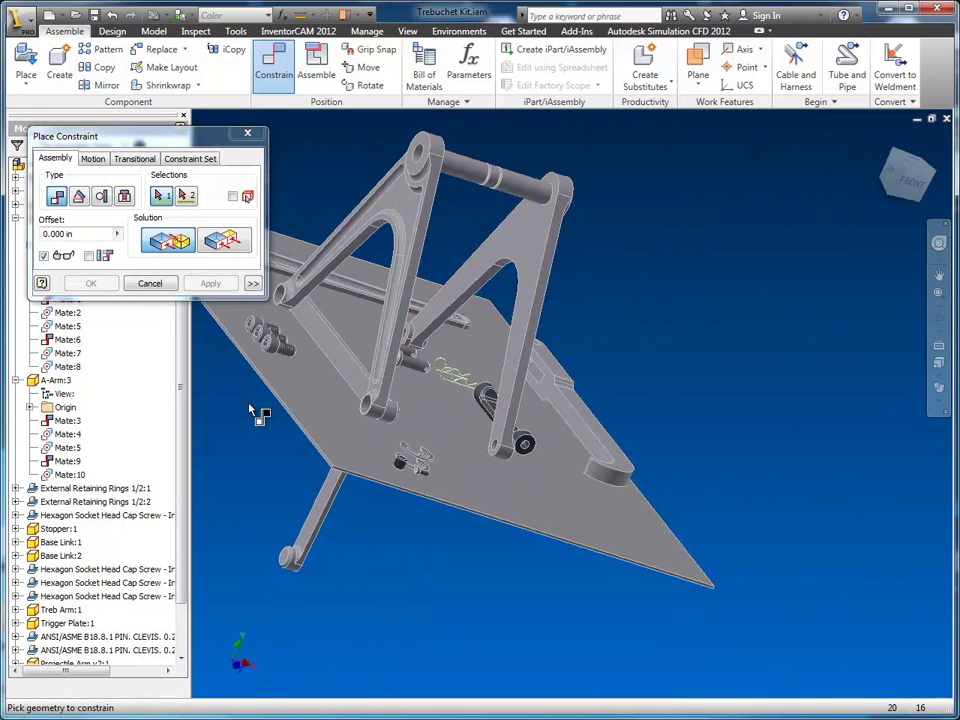
left_click(149, 283)
left_click_drag(285, 561, 528, 443)
middle_click_drag(594, 487, 611, 536, "shift")
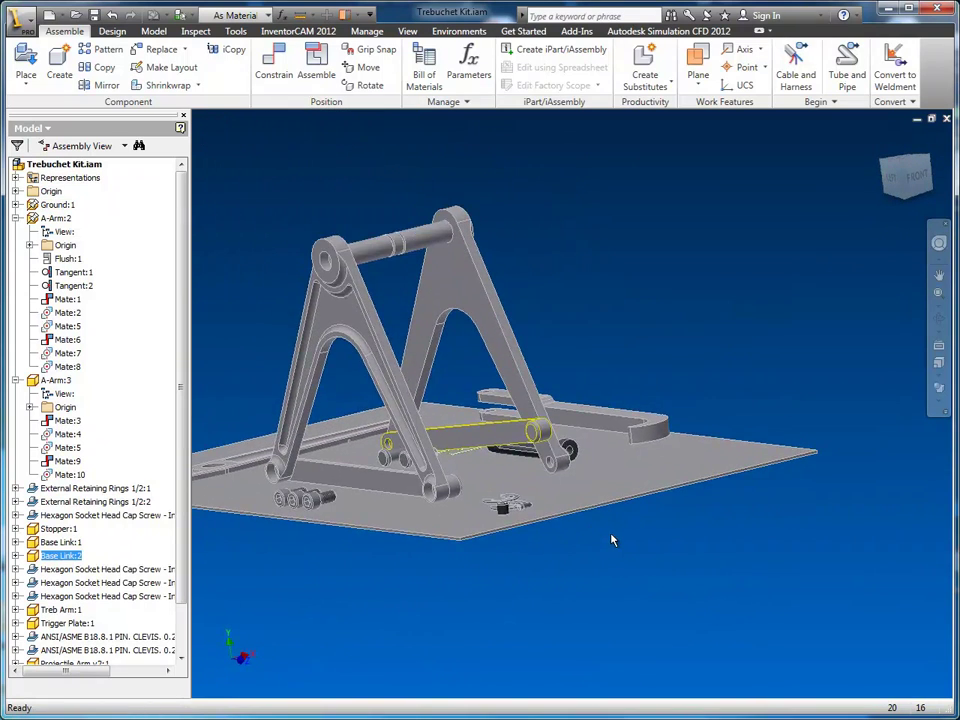
Mate the axis of Base Link:2's boss end to the axis of A-Arm:3's front foot hole with a 0.000 in offset.
scroll(611, 534, "down", 3)
middle_click_drag(557, 465, 646, 528)
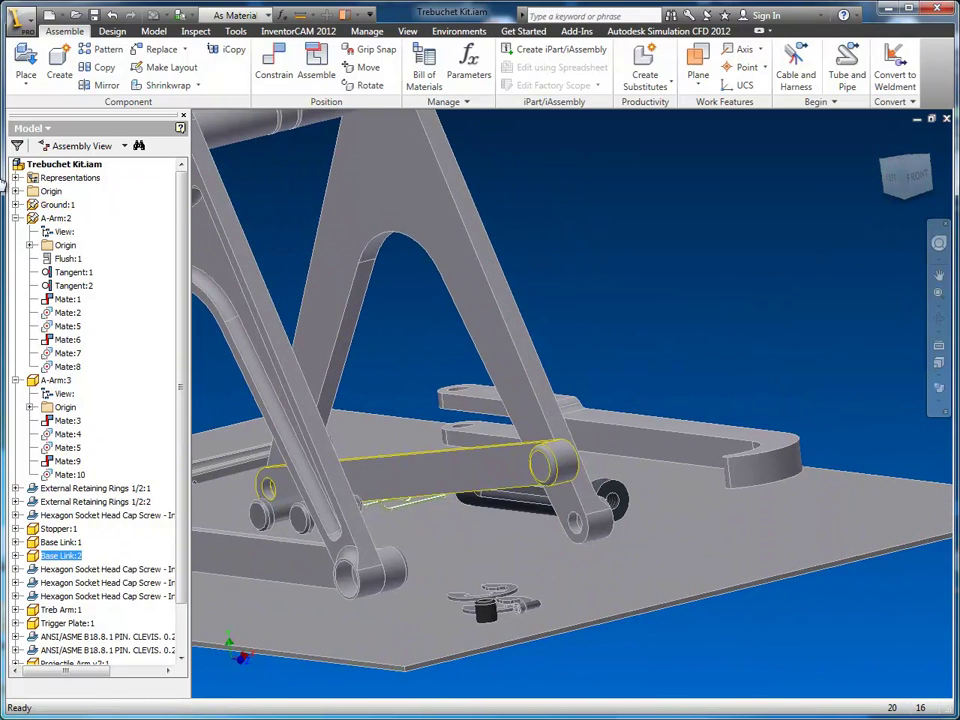
key("c")
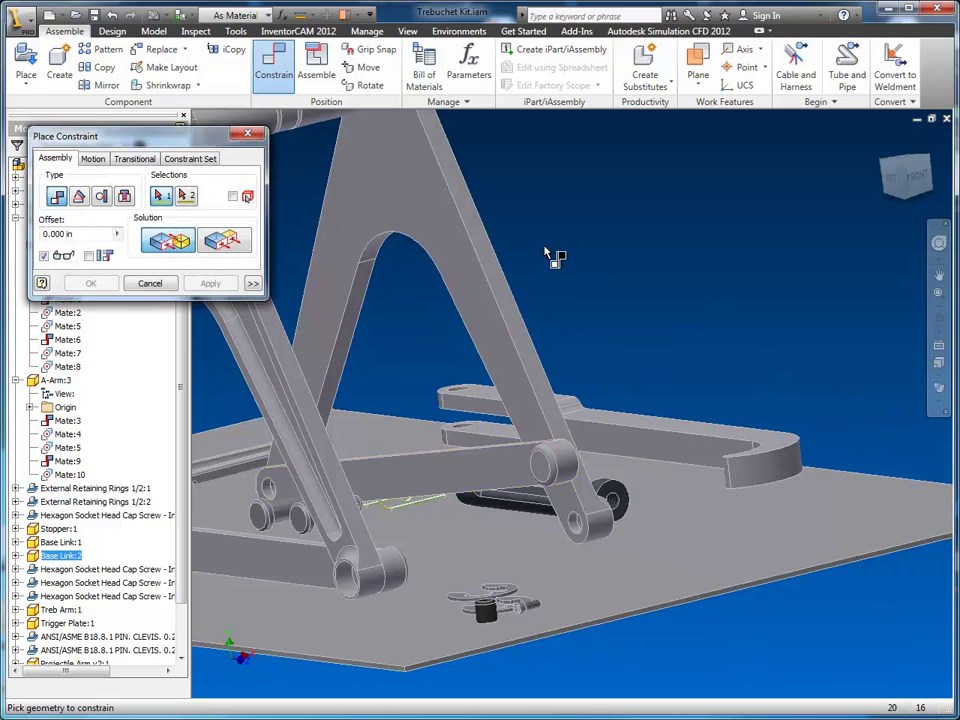
left_click(566, 464)
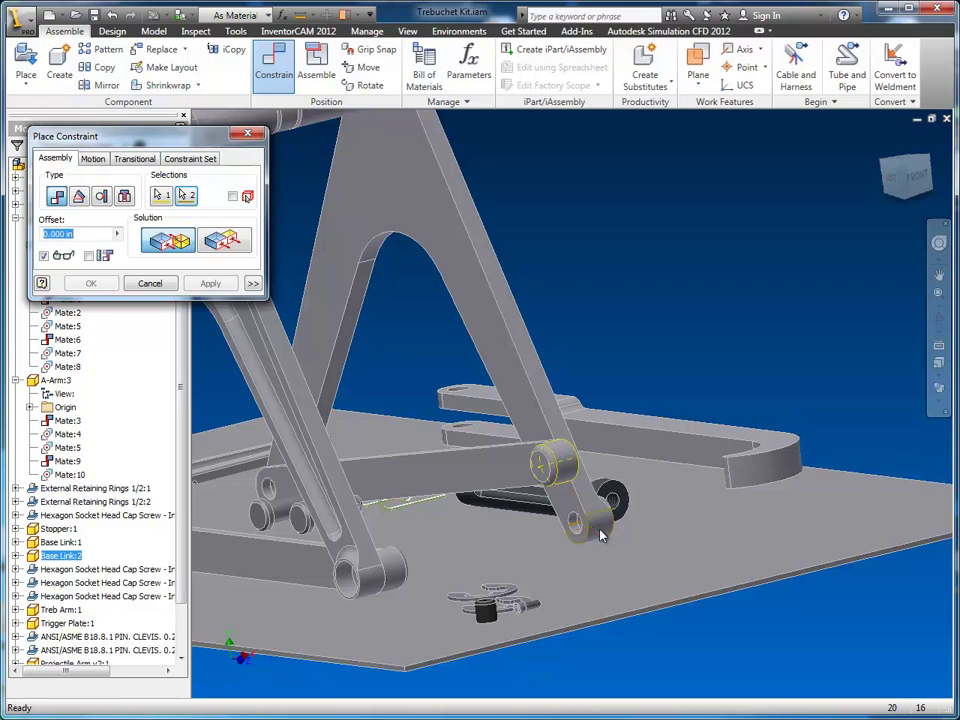
left_click(600, 540)
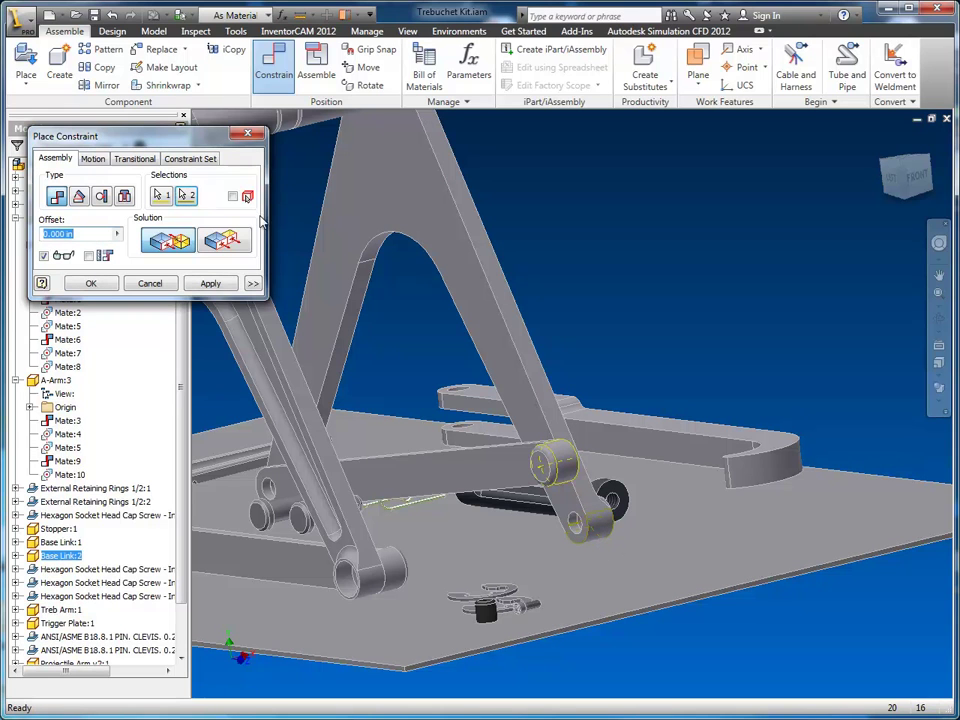
left_click(187, 196)
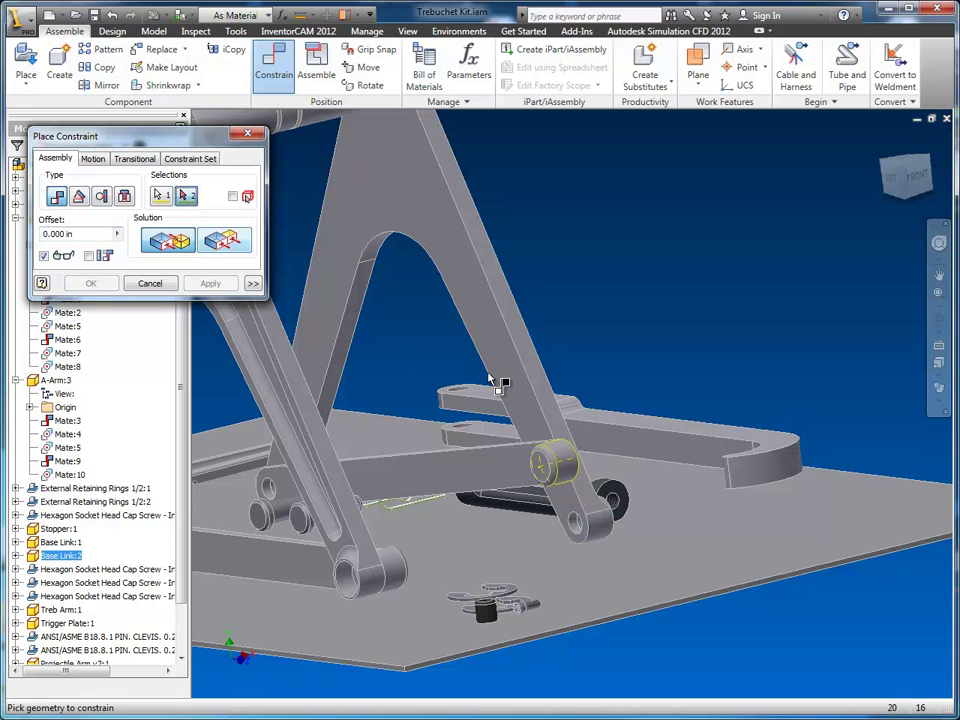
scroll(605, 455, "up", 5)
middle_click_drag(600, 455, 622, 114)
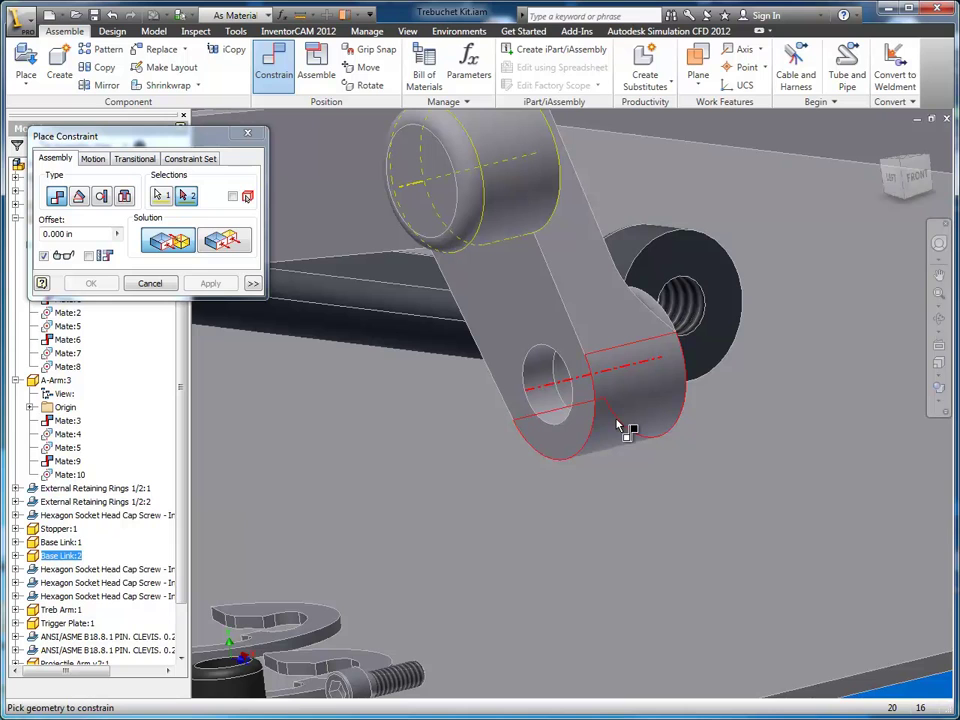
mouse_move(617, 424)
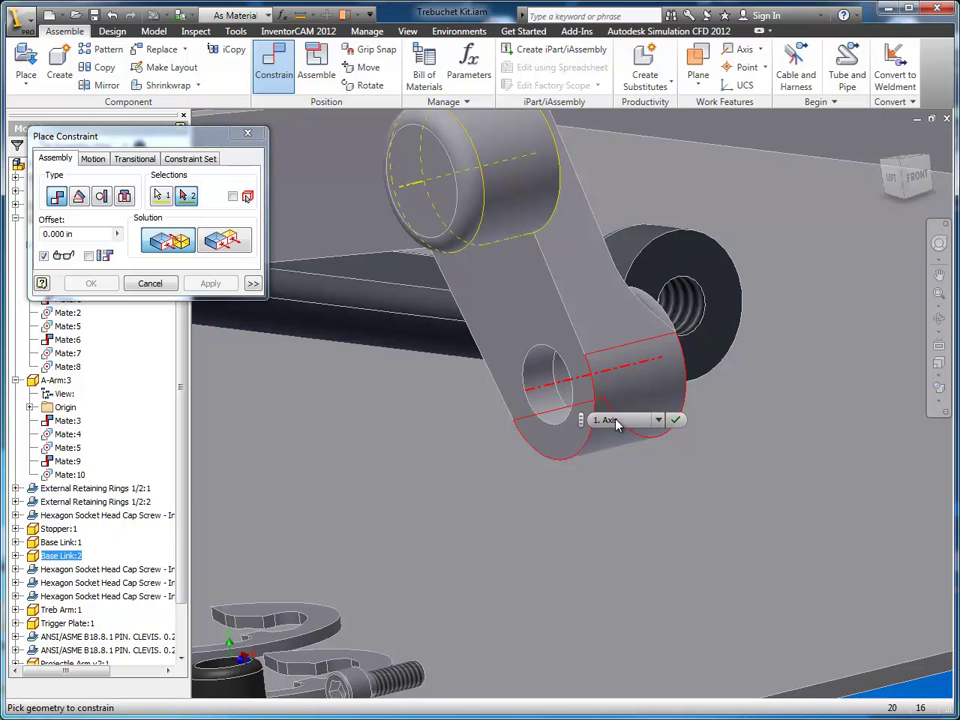
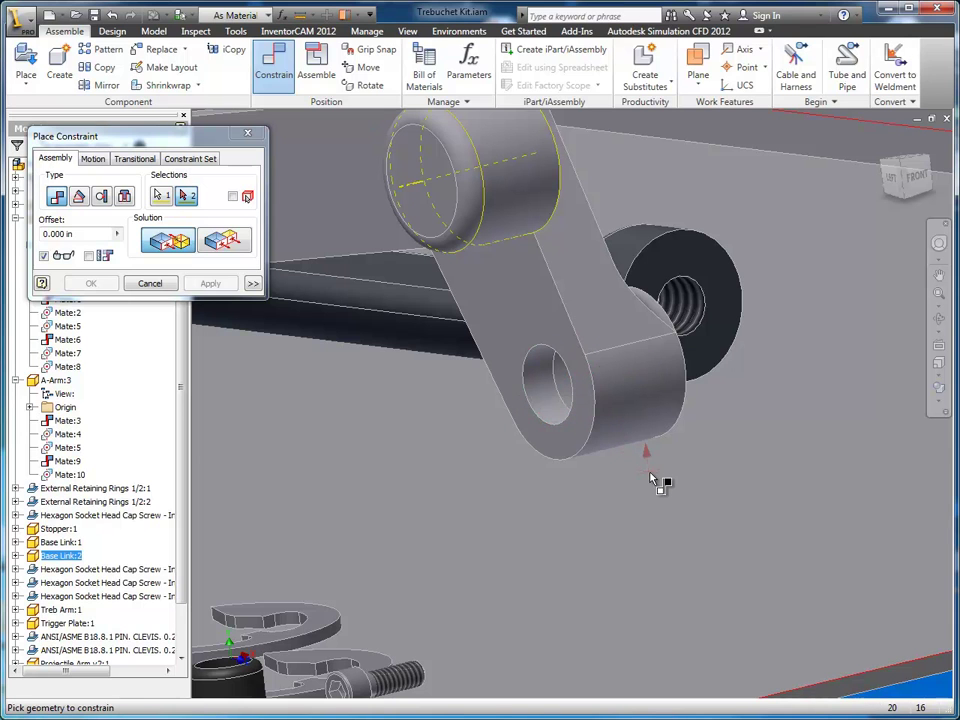
left_click(560, 408)
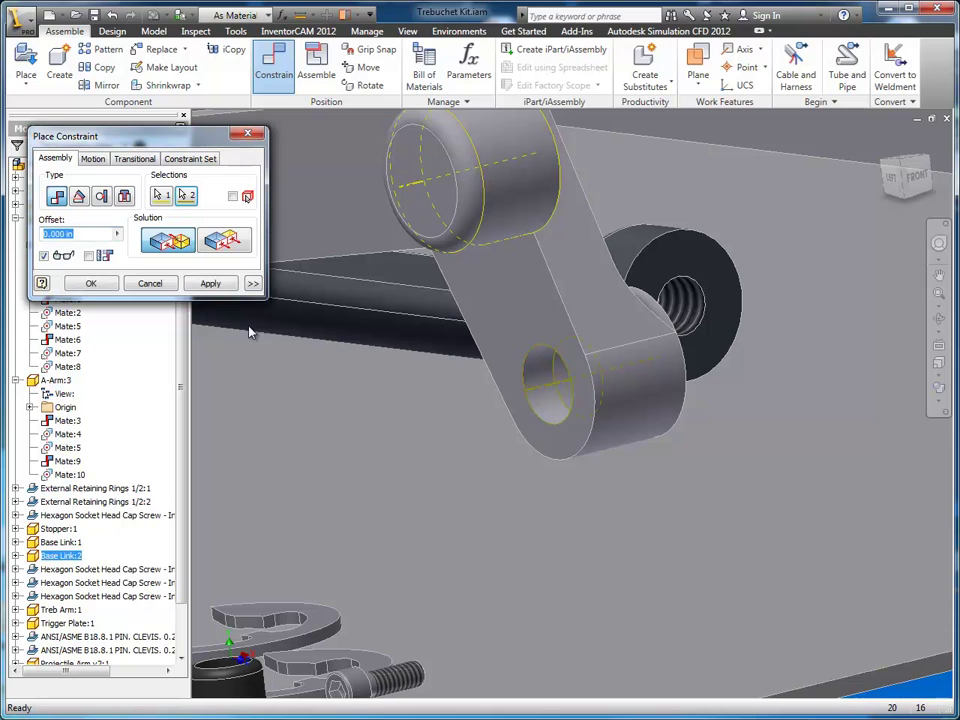
left_click(92, 283)
Examine the A-Arms and base links from several angles to check how the frame fits together.
middle_click_drag(638, 360, 740, 462)
scroll(674, 432, "down", 5)
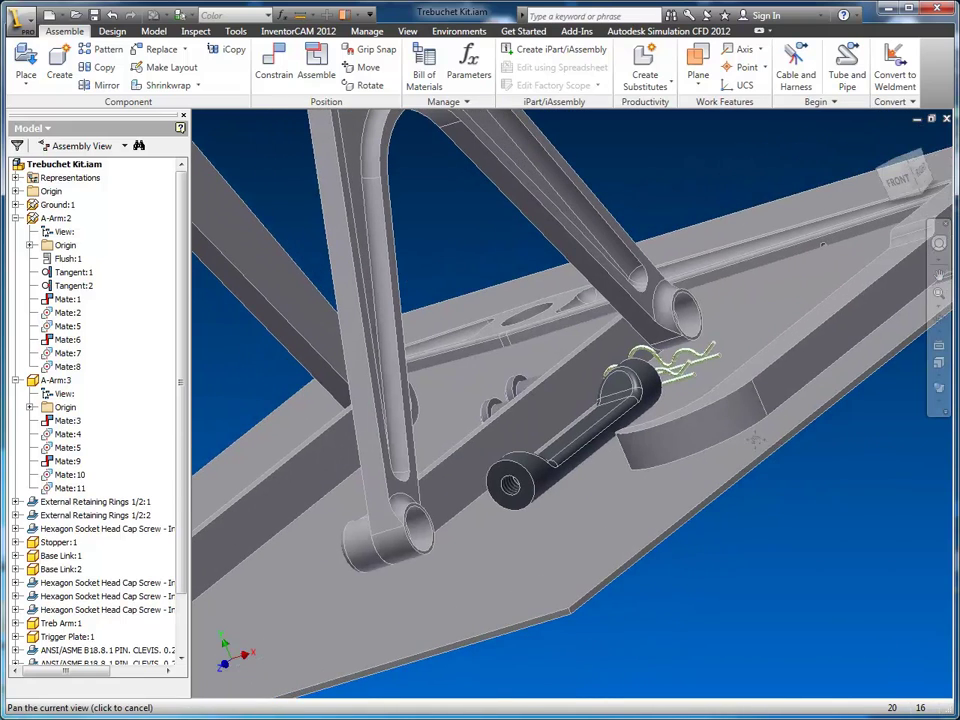
left_click(953, 170)
scroll(598, 422, "up", 4)
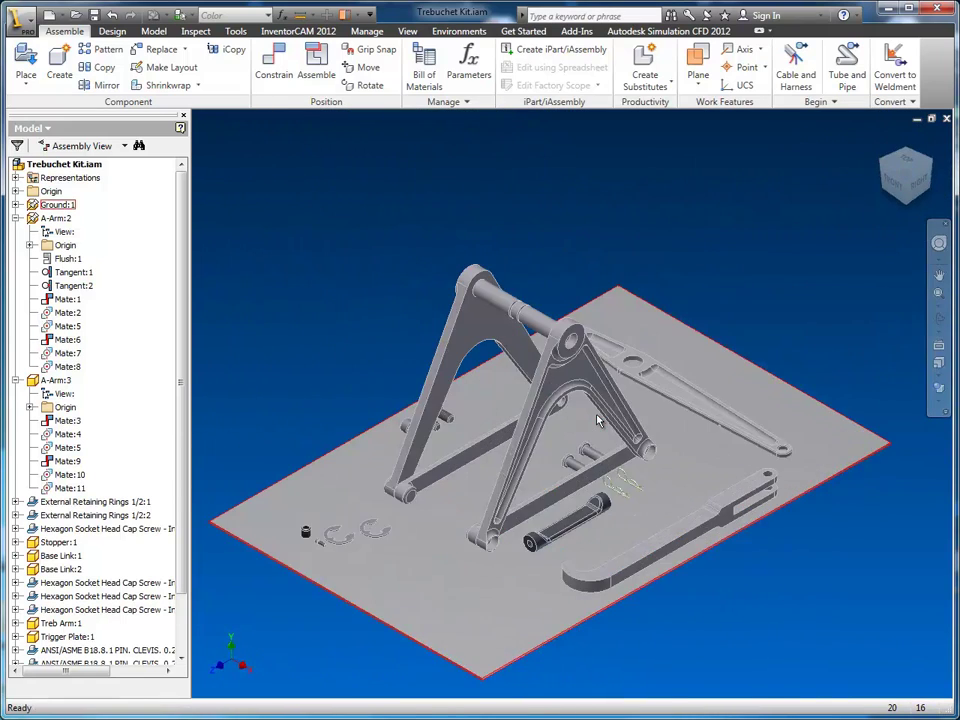
middle_click_drag(614, 471, 683, 418)
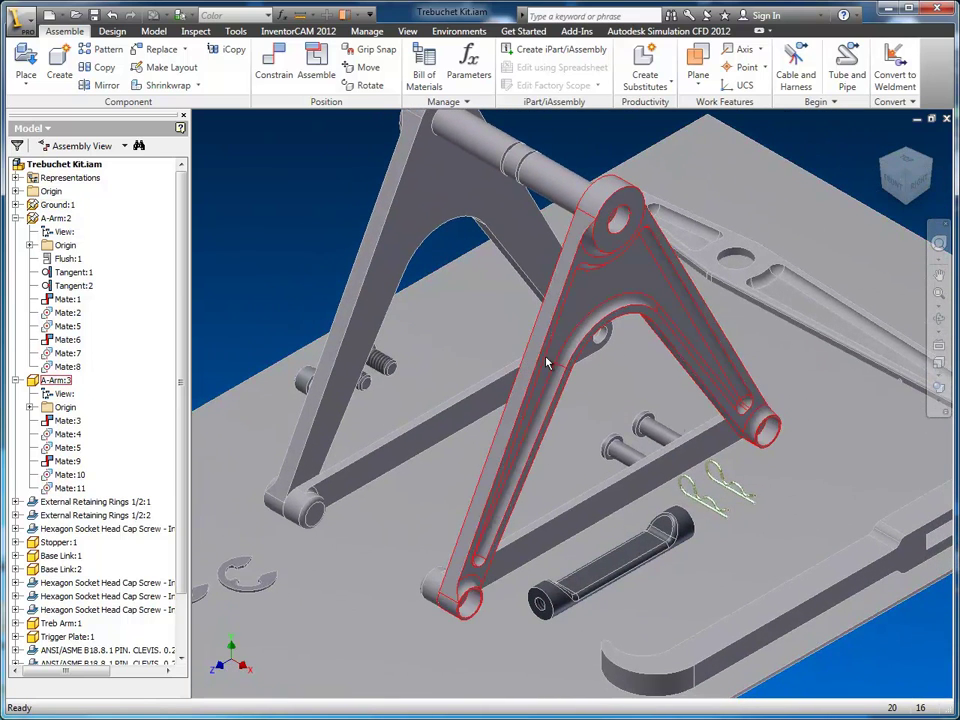
left_click(586, 318)
left_click(557, 497)
left_click(401, 229)
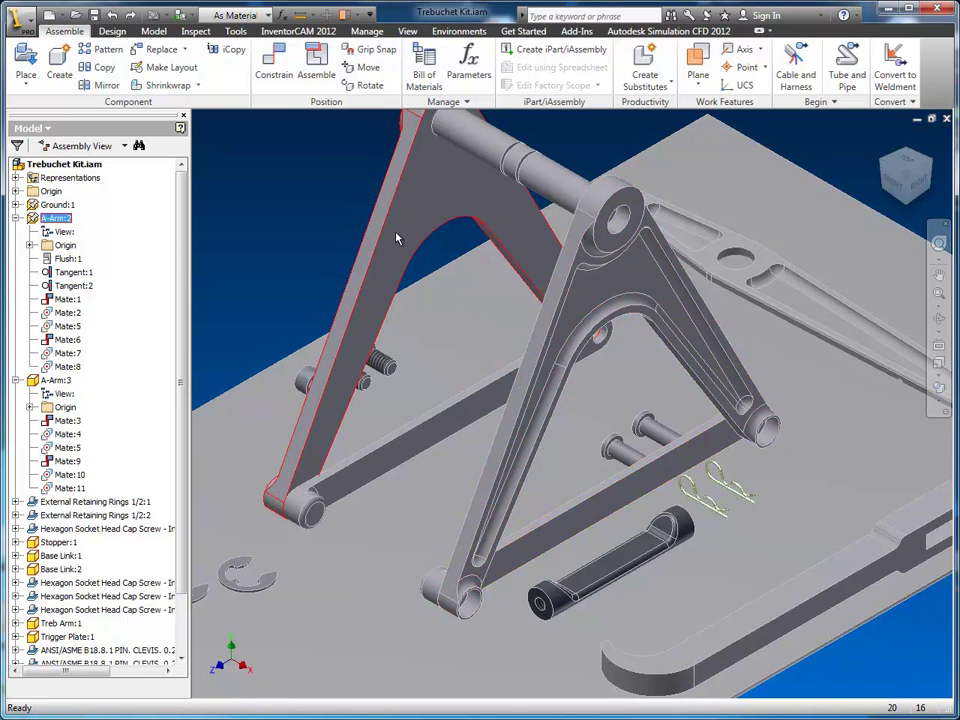
scroll(612, 520, "down", 3)
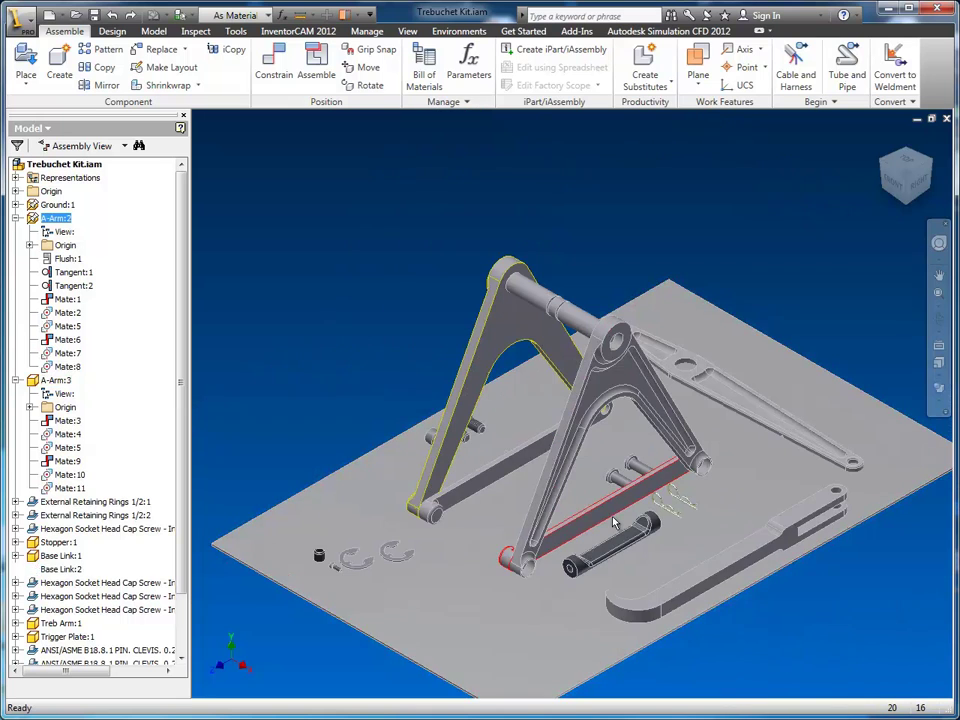
middle_click_drag(597, 555, 595, 513)
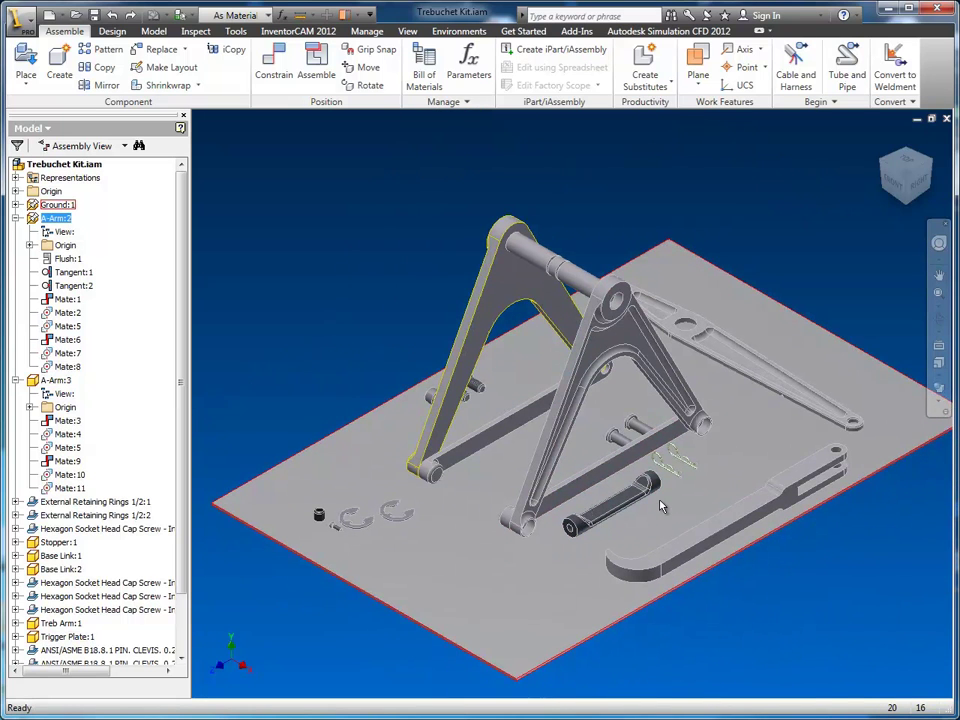
Mate the end face of Trigger Plate:1 to the inner face of Base Link:1 with a 0.000 in offset.
scroll(645, 495, "up", 4)
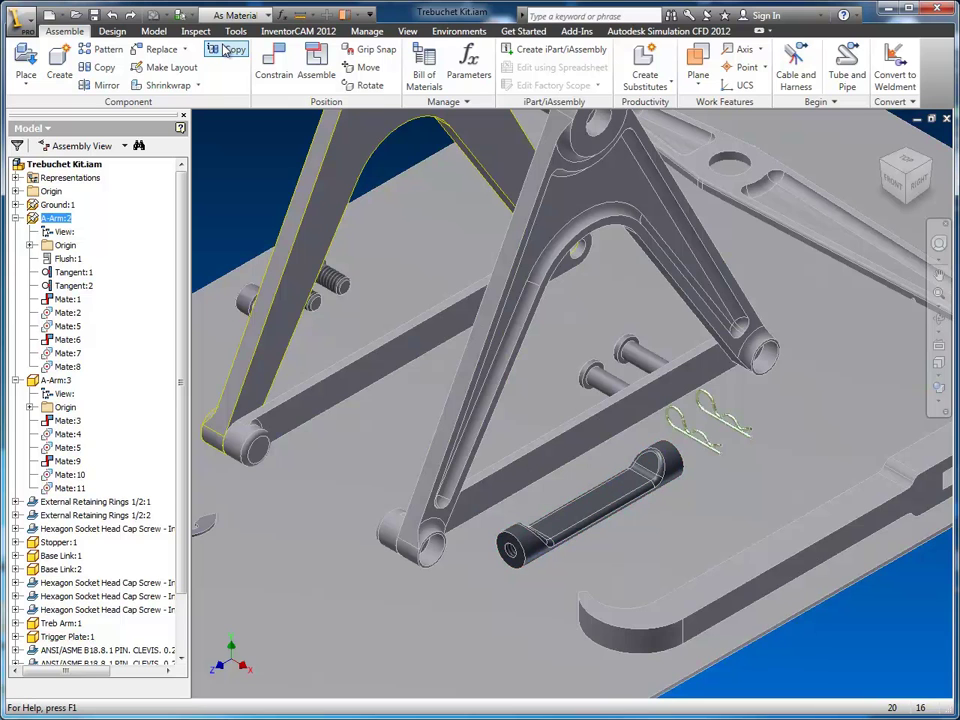
left_click(277, 64)
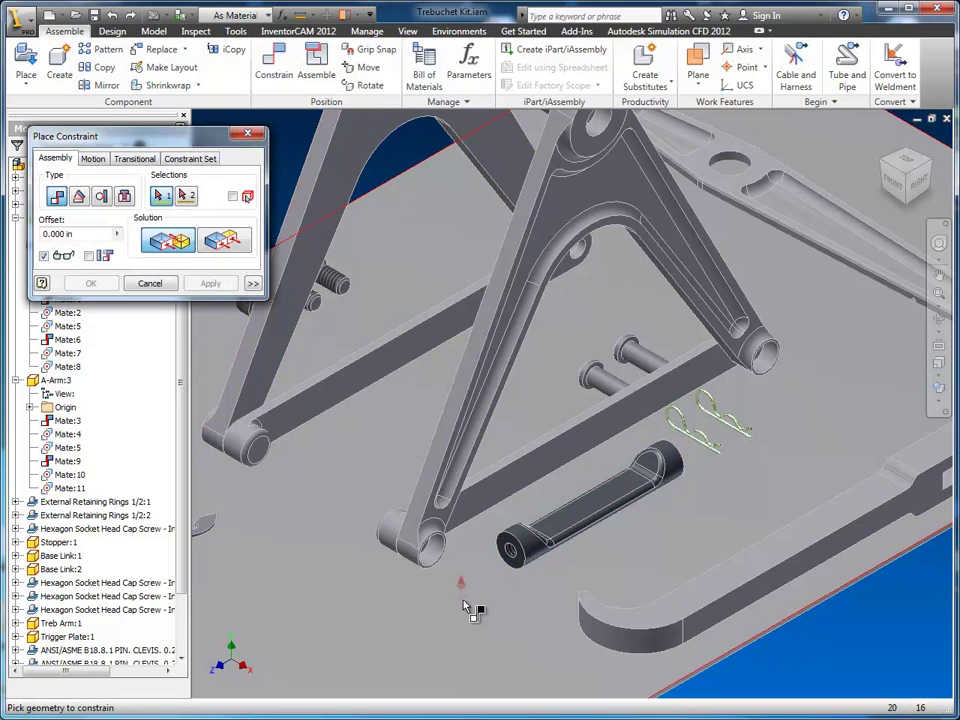
left_click(516, 568)
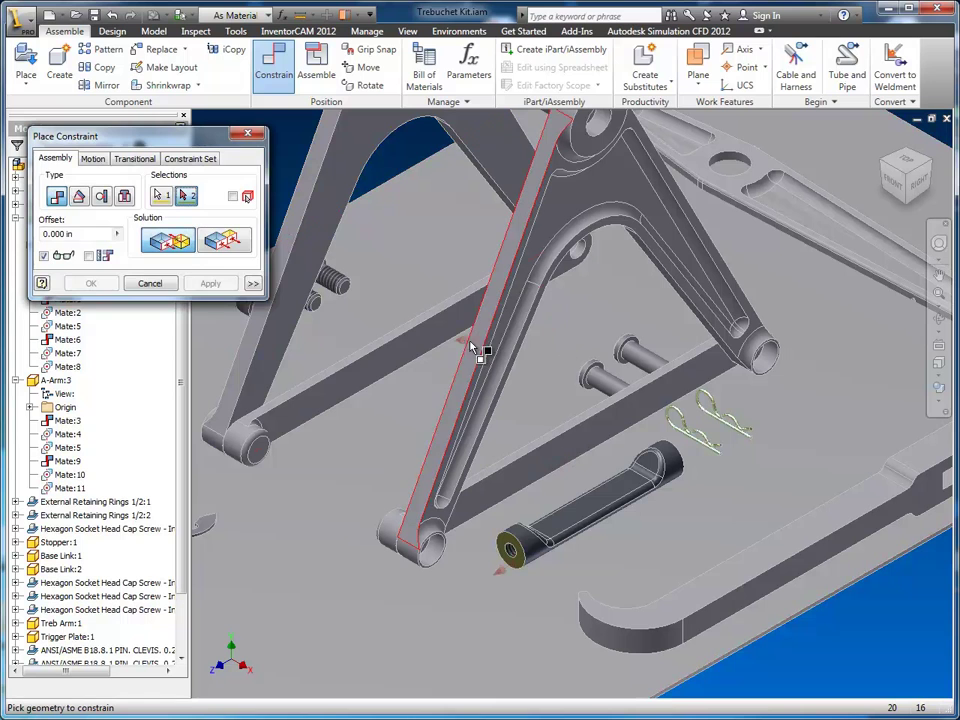
left_click(391, 337)
left_click(228, 286)
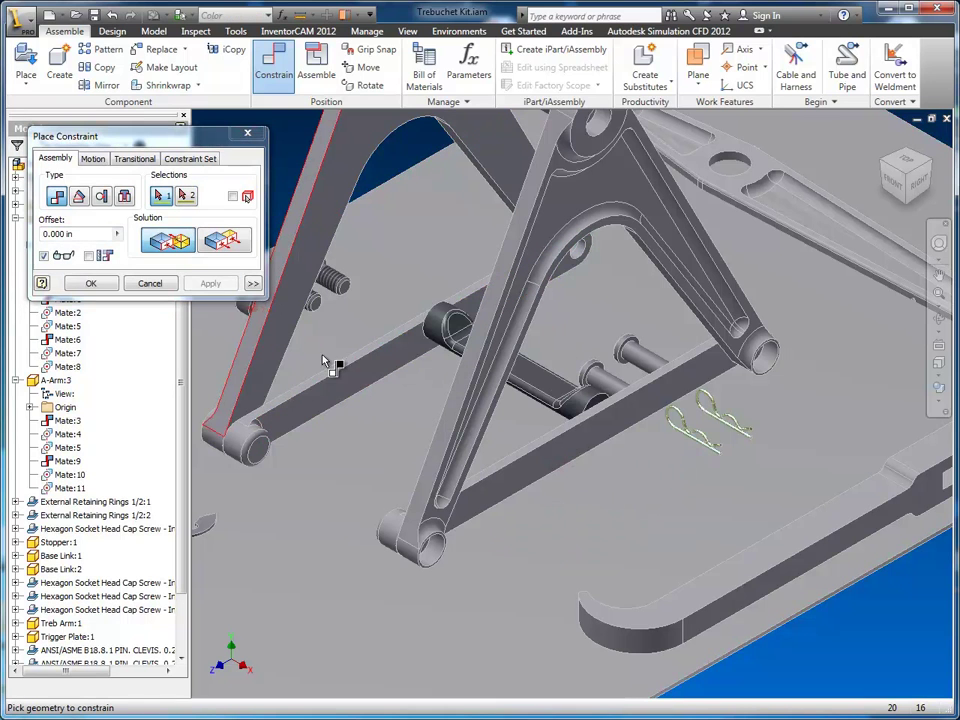
Mate the axis of Trigger Plate:1's cylindrical end to the axis of A-Arm:3's rear foot hole with a 0.000 in offset.
scroll(540, 468, "down", 3)
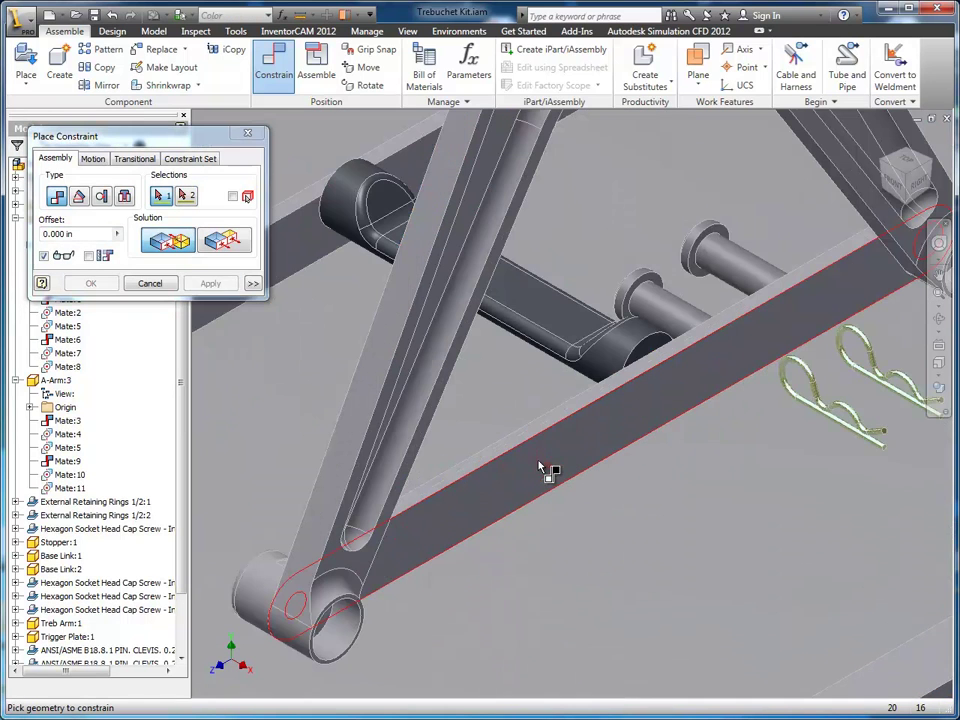
left_click(600, 370)
middle_click_drag(729, 407, 509, 557)
left_click(755, 437)
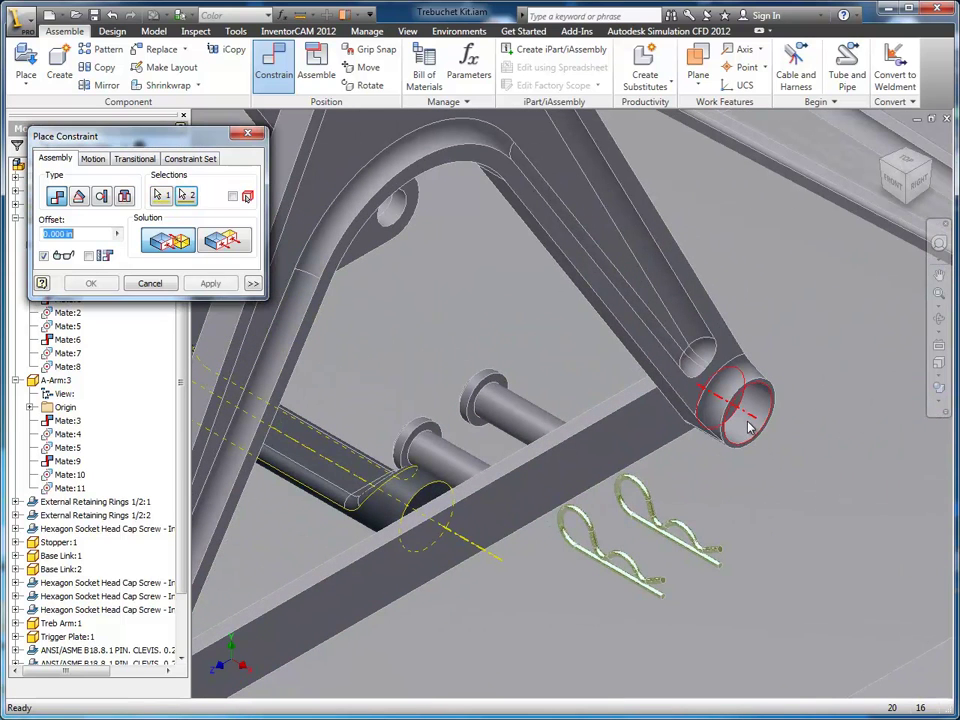
left_click(223, 283)
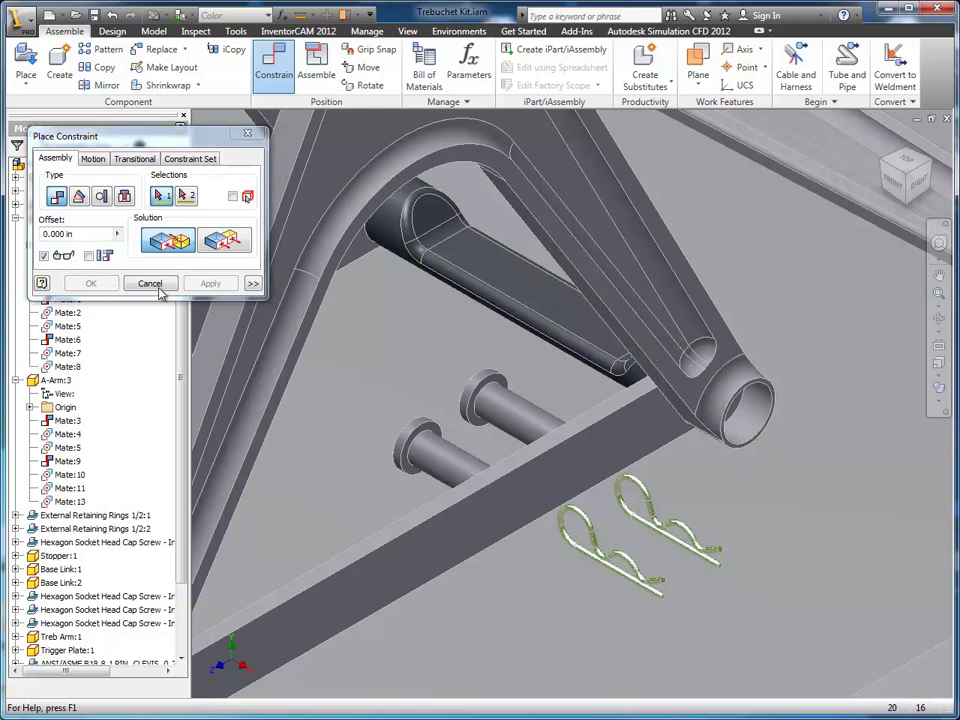
left_click(159, 288)
Swing Trigger Plate:1 about its axis until its flat face points upward and lies roughly level.
scroll(492, 387, "up", 3)
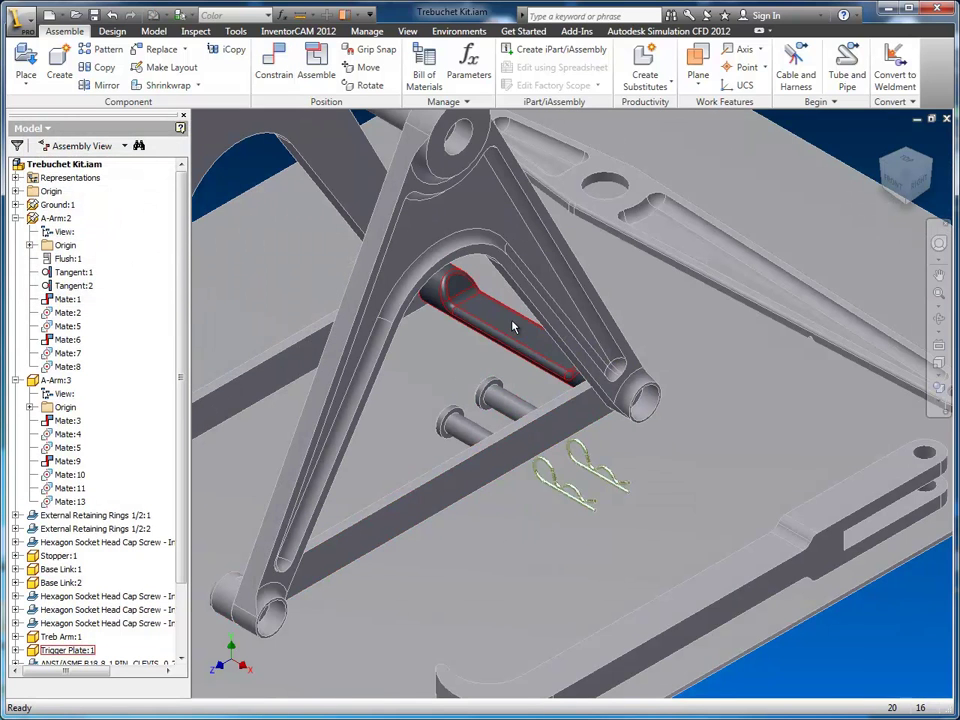
left_click_drag(507, 339, 490, 353)
middle_click_drag(509, 388, 534, 376, "shift")
mouse_move(535, 343)
left_mouse_down()
mouse_move(523, 343)
mouse_move(536, 349)
mouse_move(529, 356)
left_mouse_up()
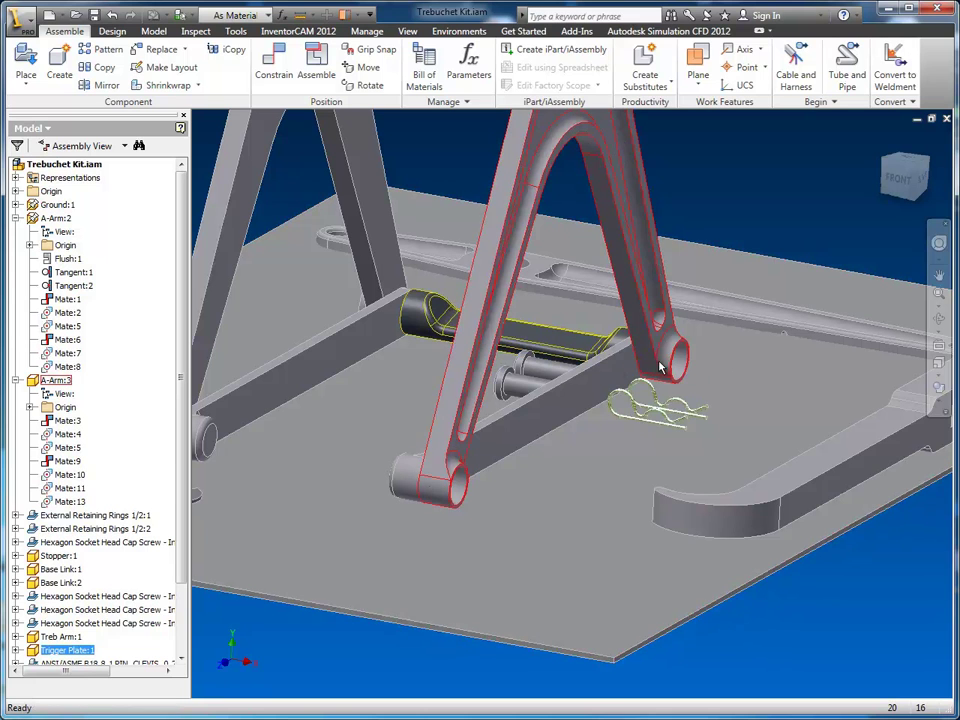
mouse_move(527, 343)
left_mouse_down()
mouse_move(523, 333)
mouse_move(521, 349)
left_mouse_up()
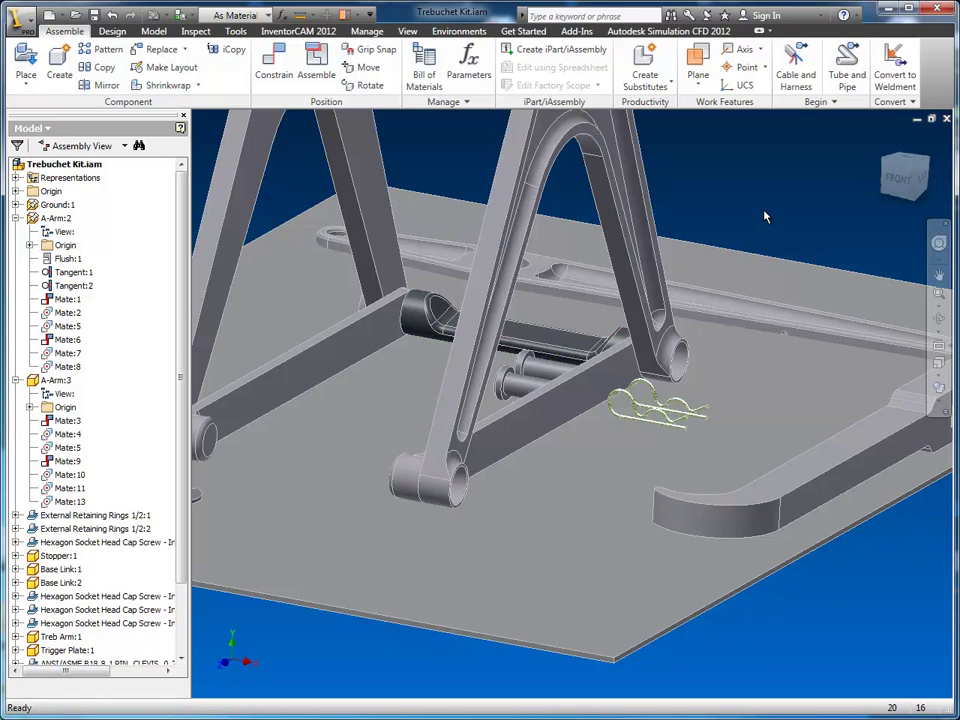
Apply a directed angle constraint of 0.00 deg between Trigger Plate:1's flat upper face and Base Link:1's top edge face.
key("c")
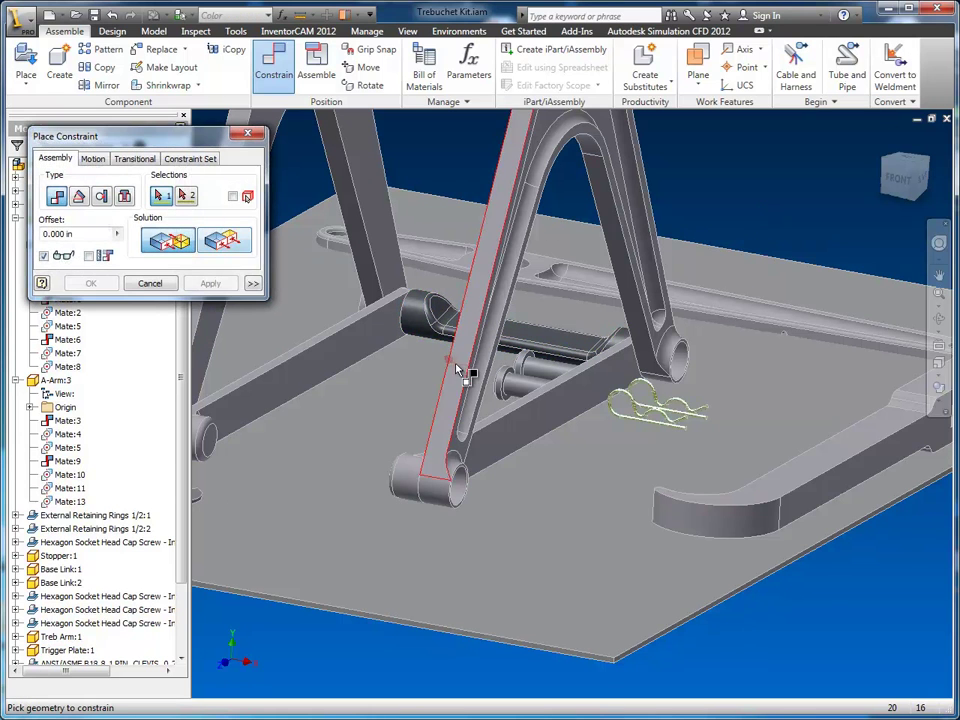
scroll(452, 378, "up", 5)
middle_click_drag(465, 393, 465, 396)
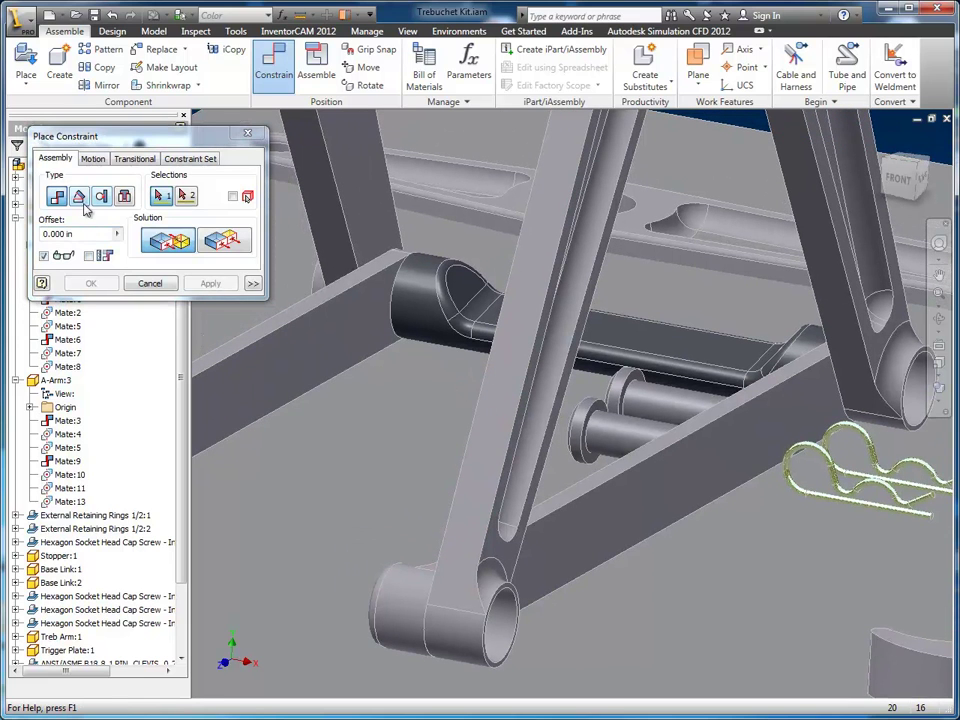
left_click(81, 197)
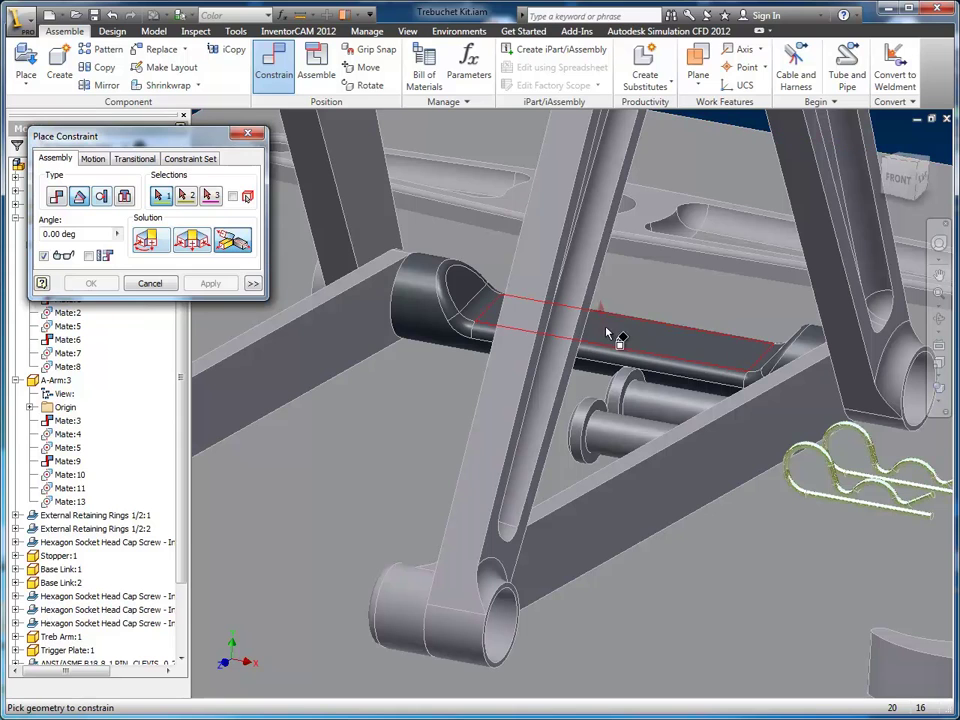
left_click(745, 362)
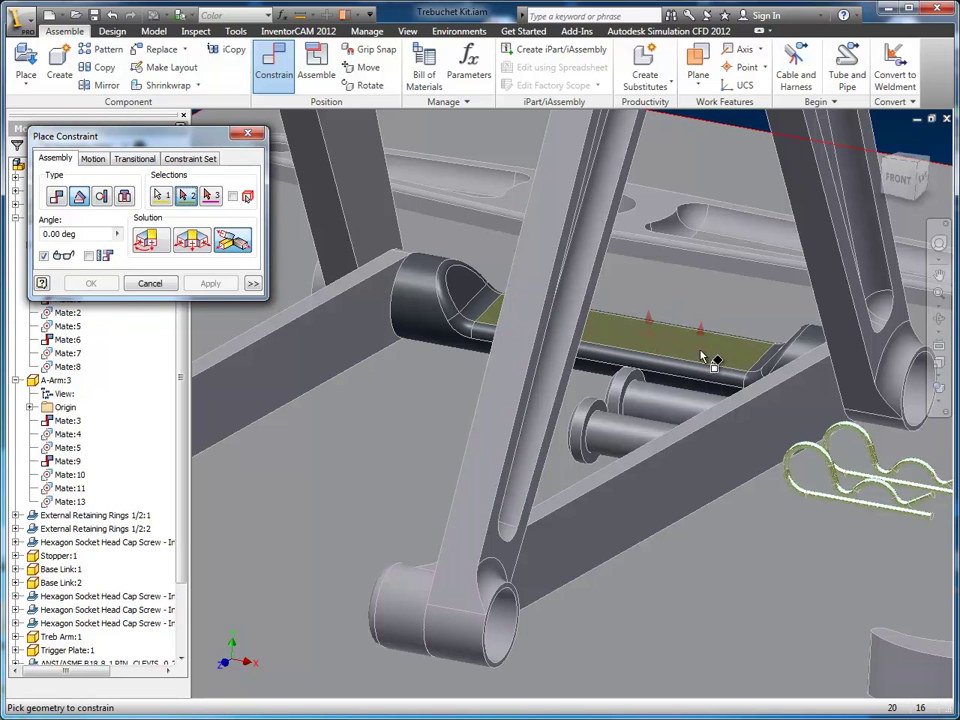
left_click(311, 322)
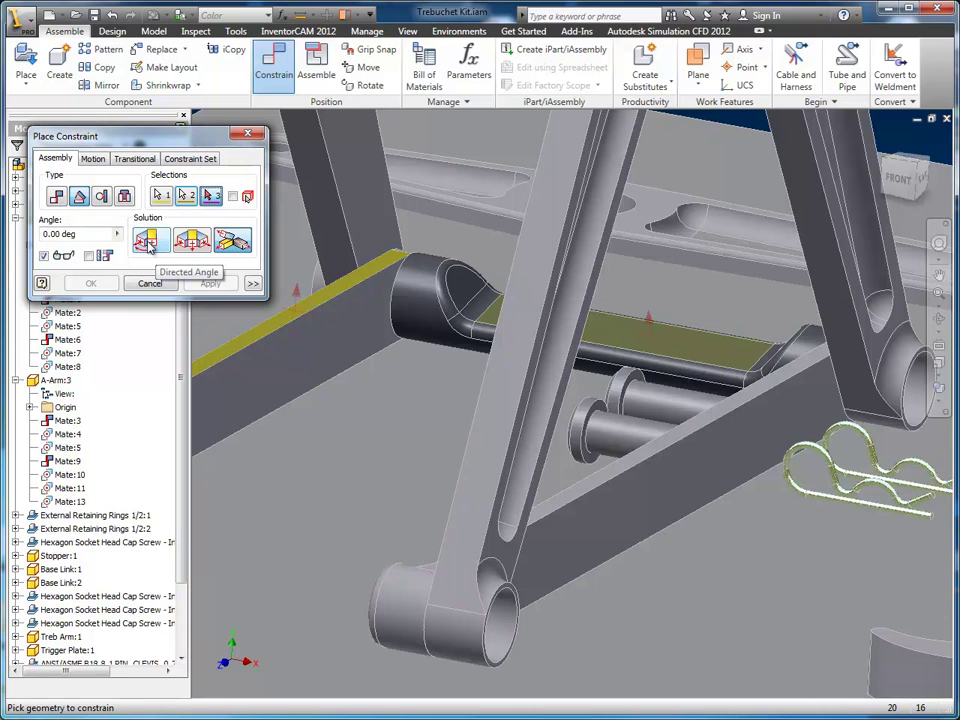
left_click(148, 246)
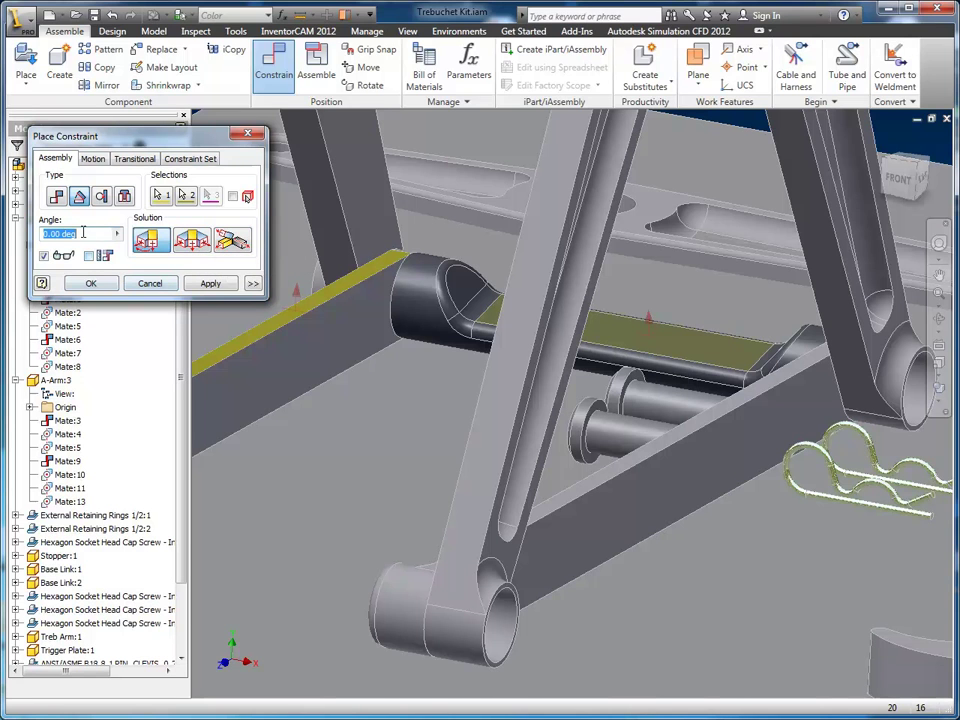
left_click_drag(103, 234, 62, 234)
left_click(210, 284)
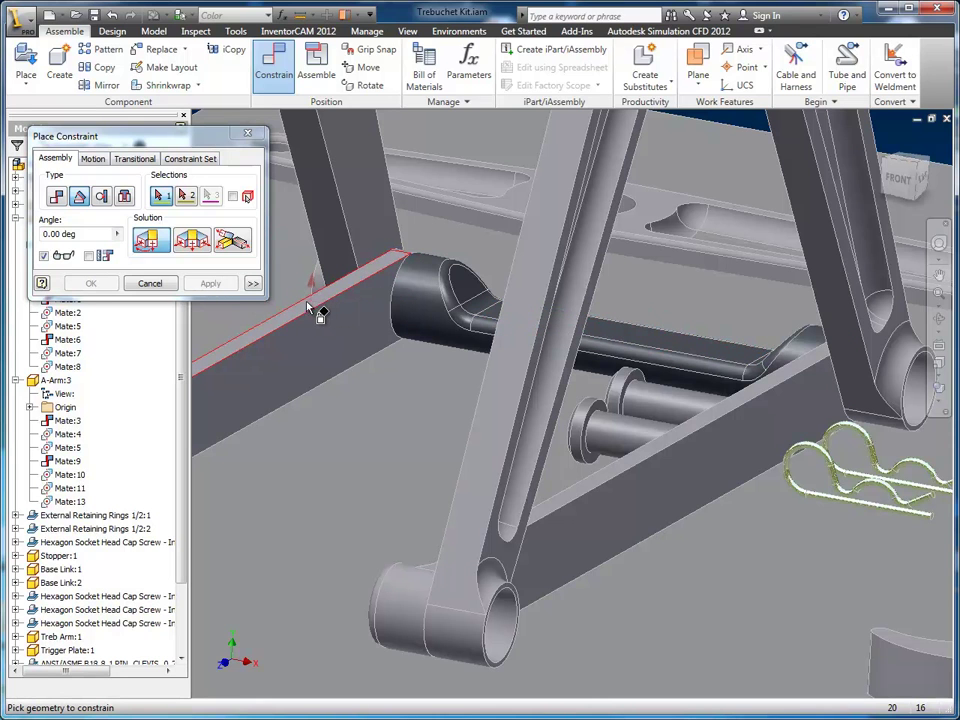
left_click(149, 284)
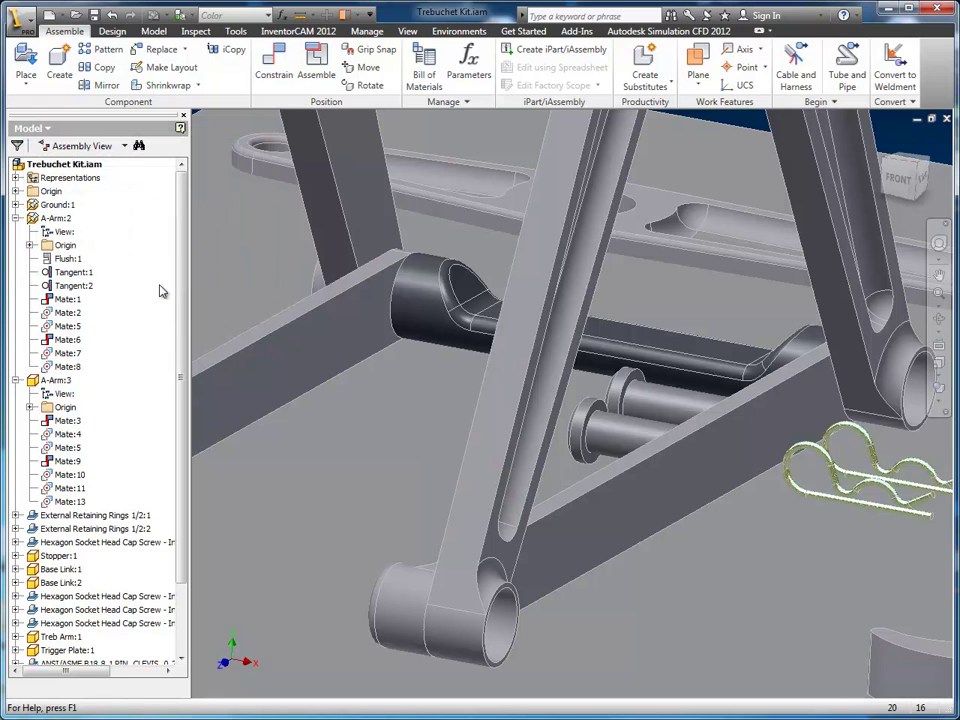
Locate Trigger Plate:1 in the model tree and expand it to review its constraints.
right_click(448, 303)
left_click(448, 676)
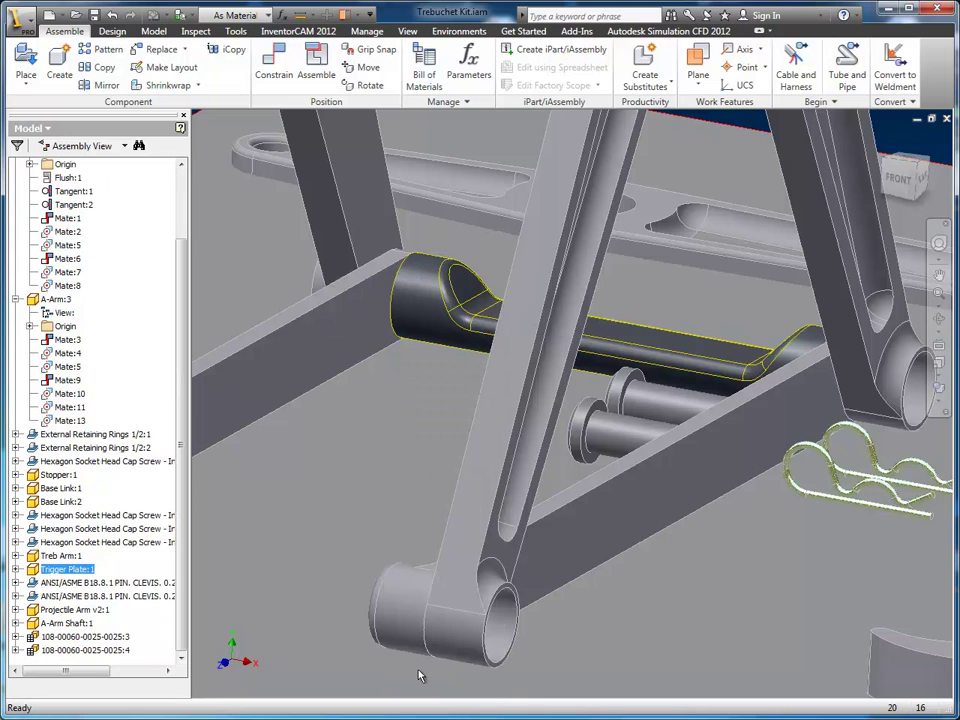
left_click(16, 569)
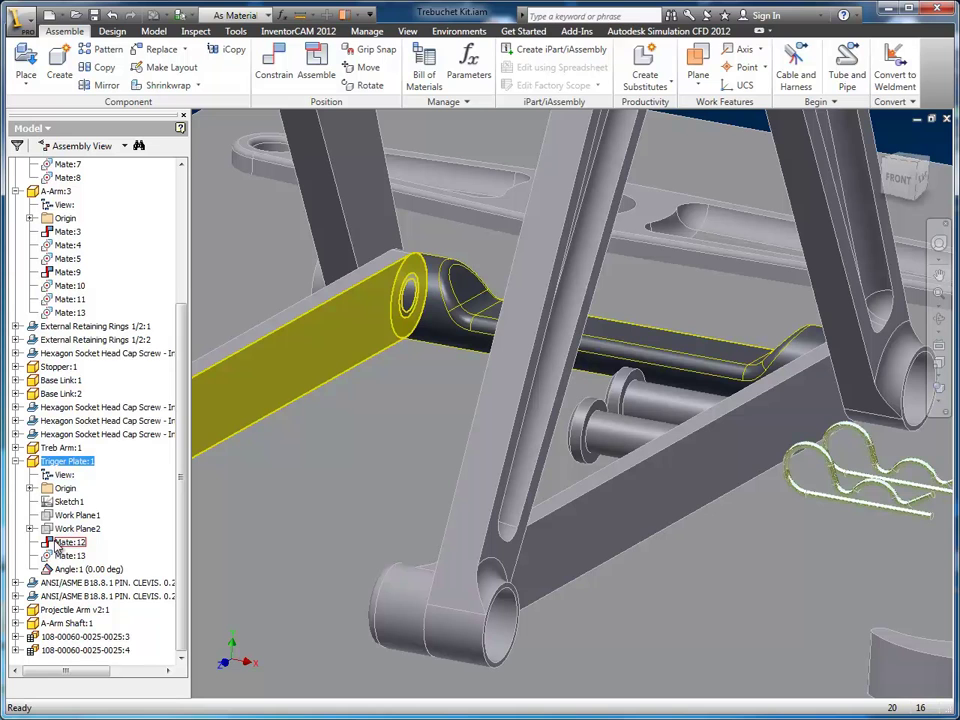
Find the other half of Trigger Plate:1's Mate:12 constraint in the model tree and clear the selection.
left_click(57, 541)
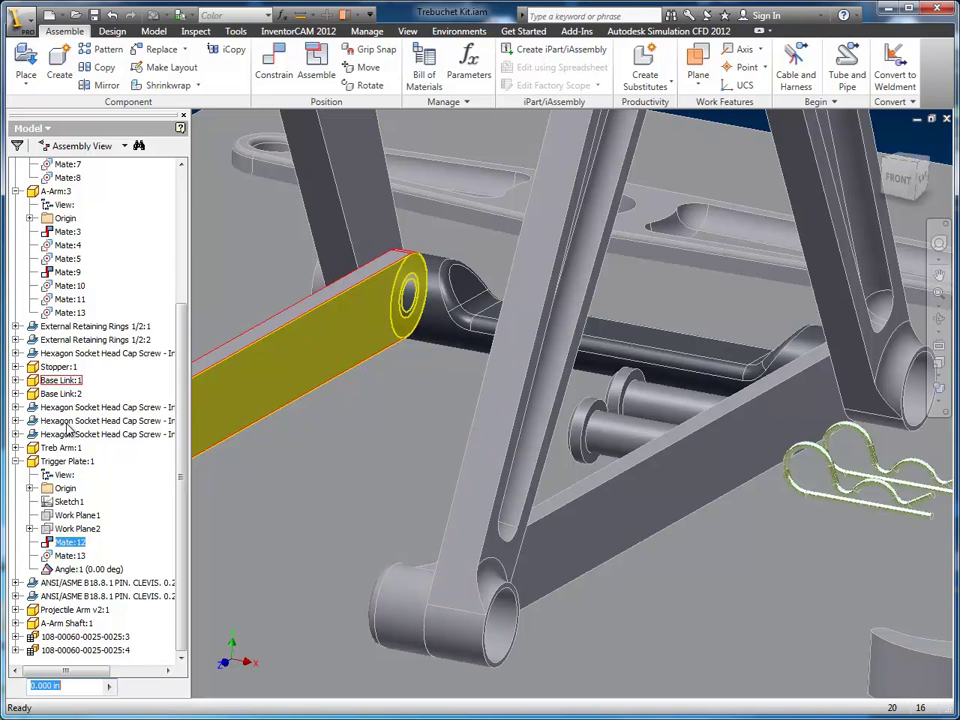
right_click(70, 542)
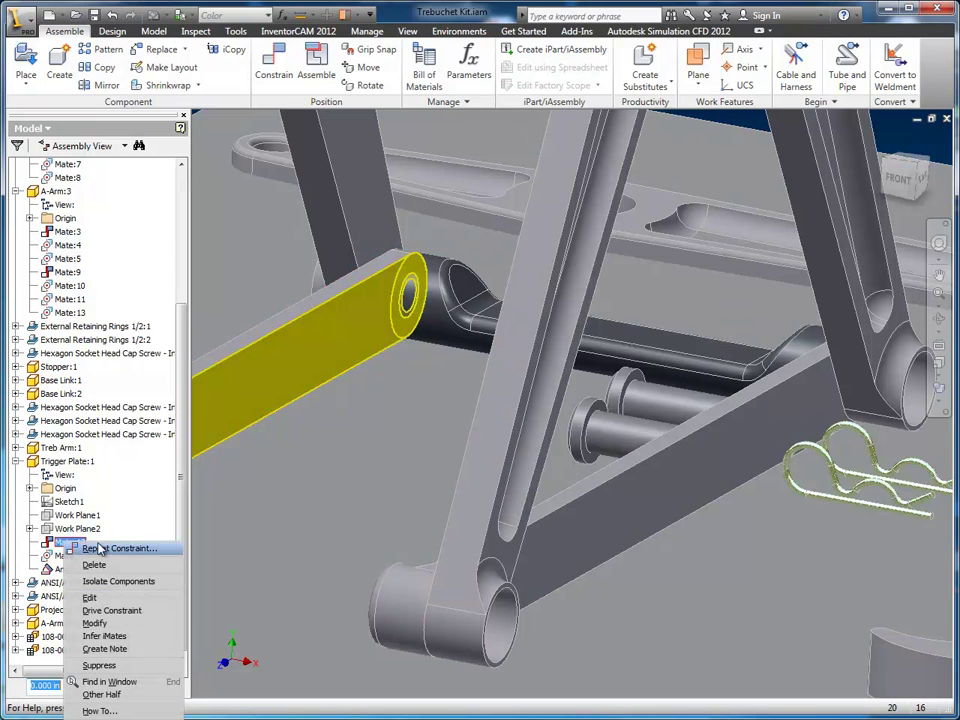
left_click(114, 696)
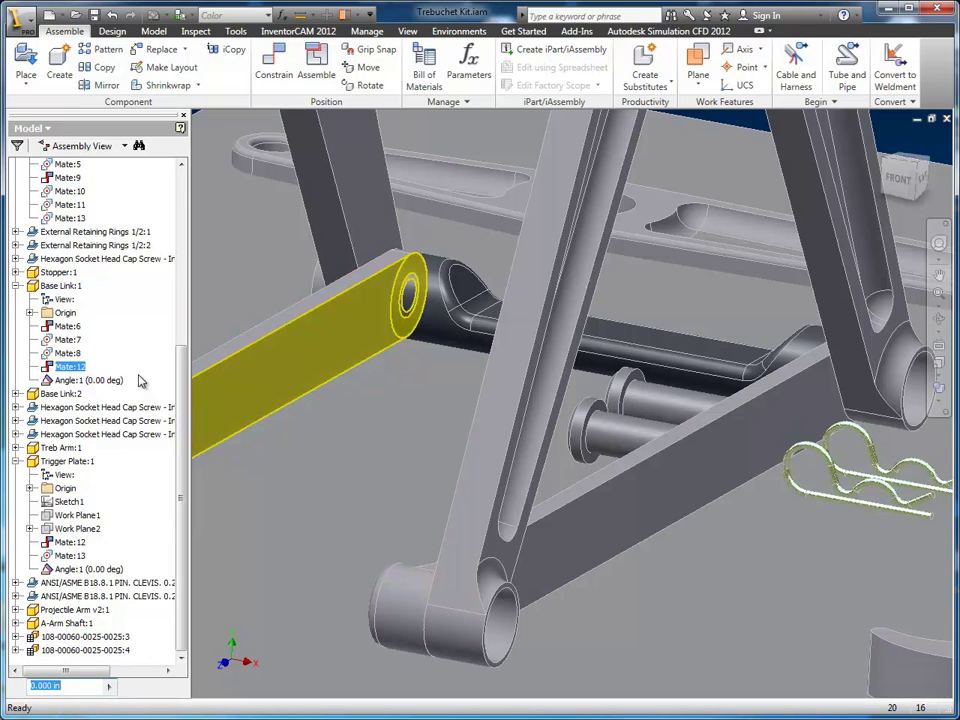
key("Escape")
left_click(317, 456)
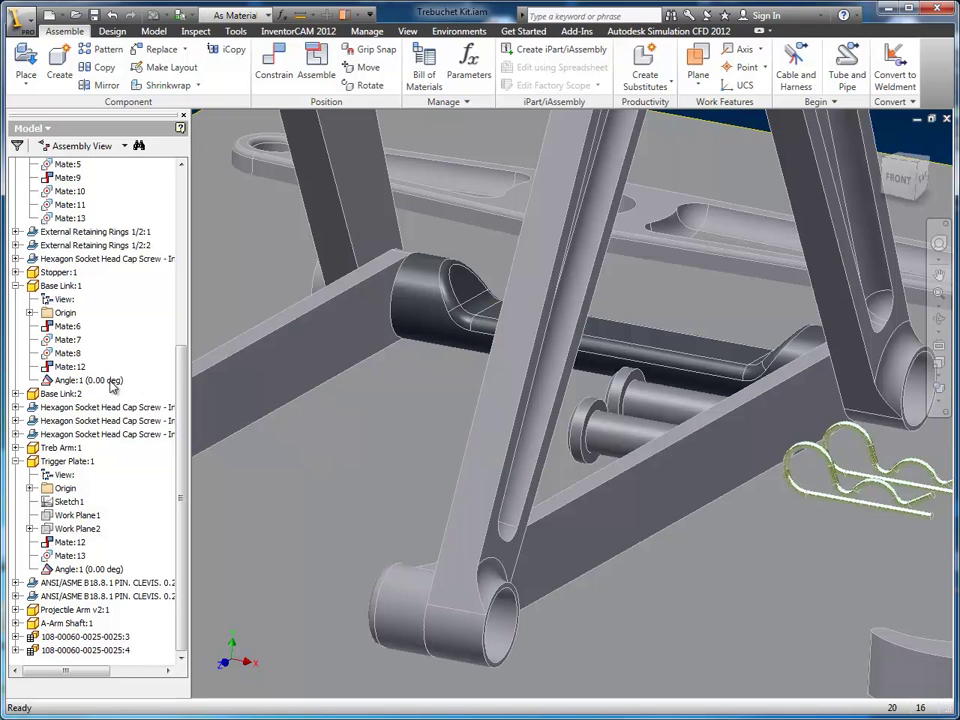
Edit the Angle:1 constraint between Base Link:1 and Trigger Plate:1, setting its angle to 45 deg.
left_click(60, 381)
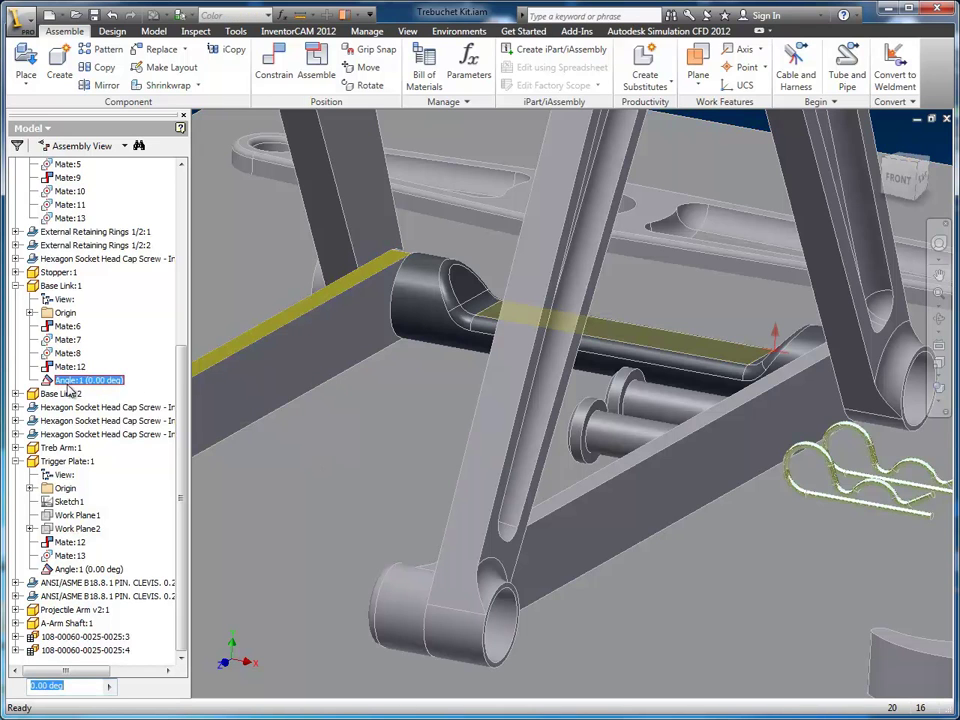
left_click(305, 461)
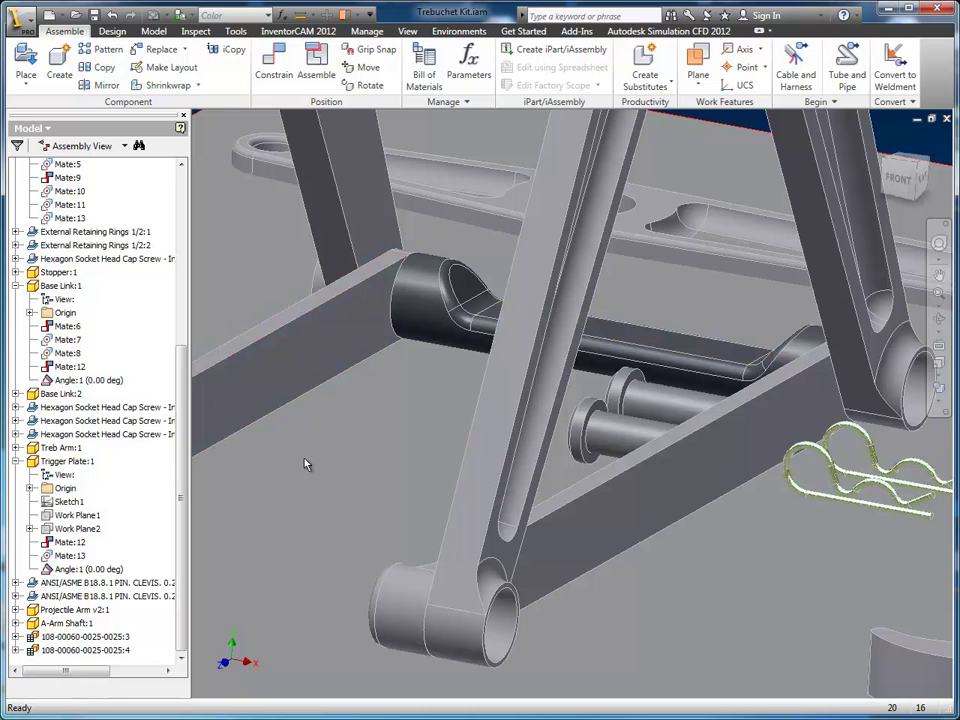
left_click(65, 384)
left_click(66, 384)
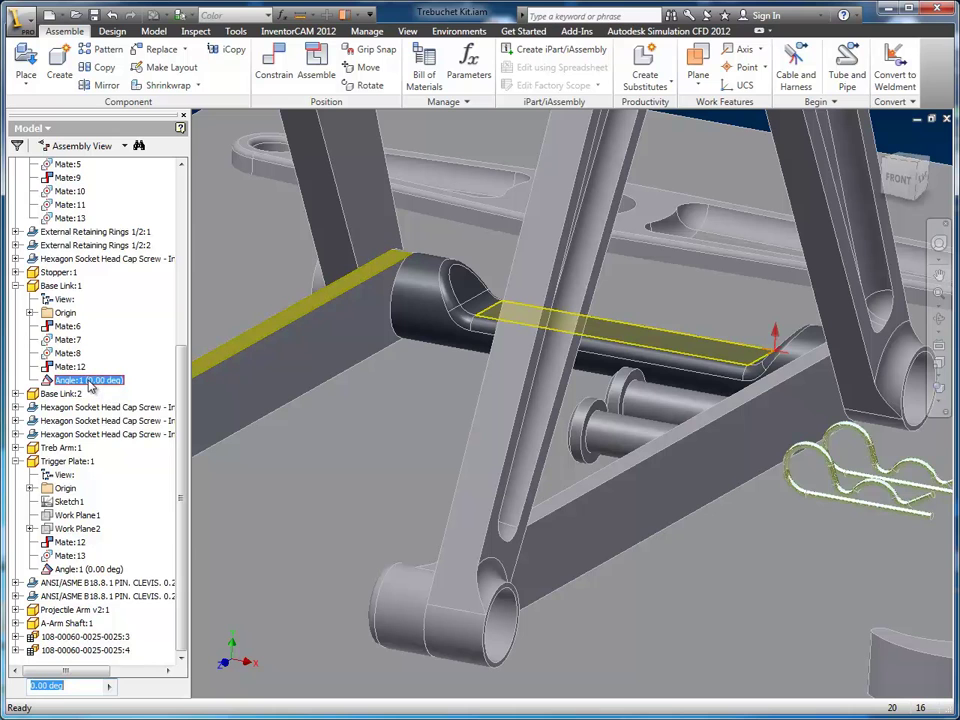
right_click(97, 385)
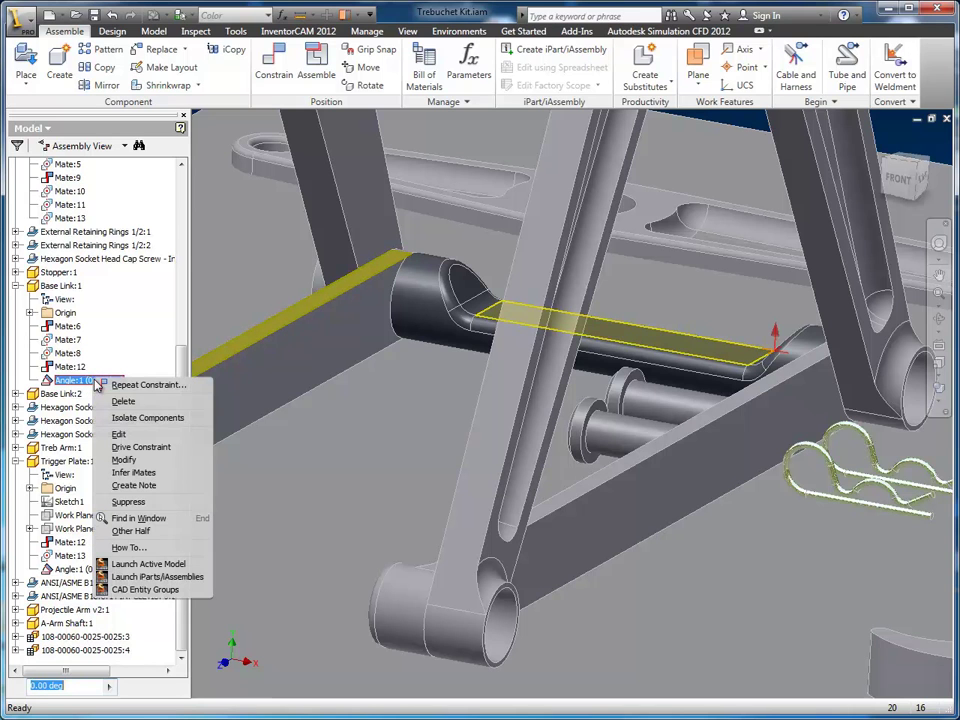
left_click(120, 434)
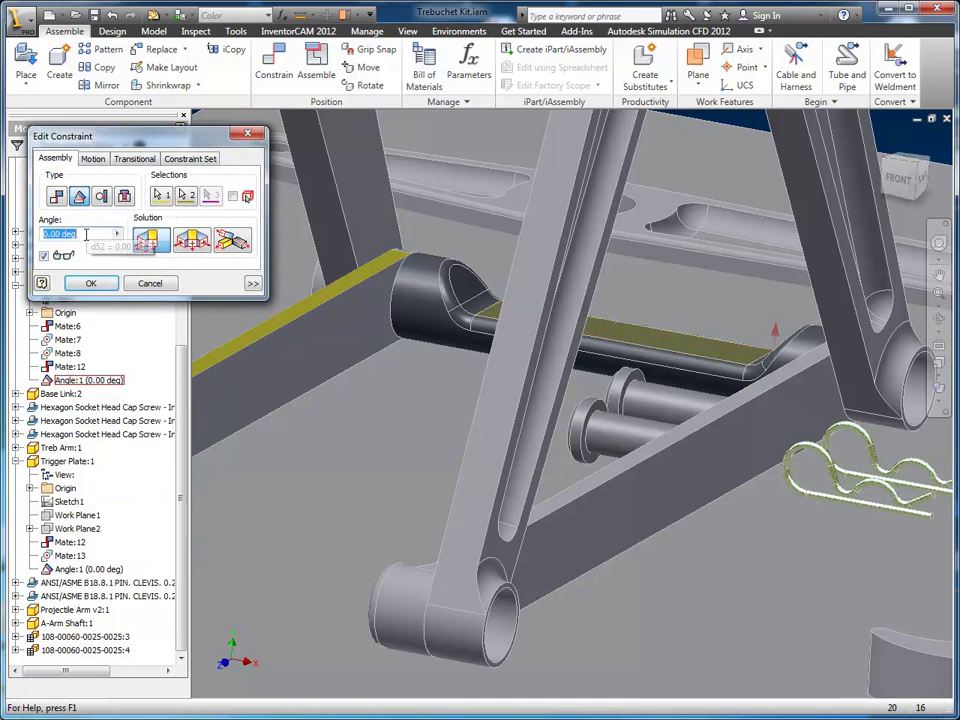
type("45")
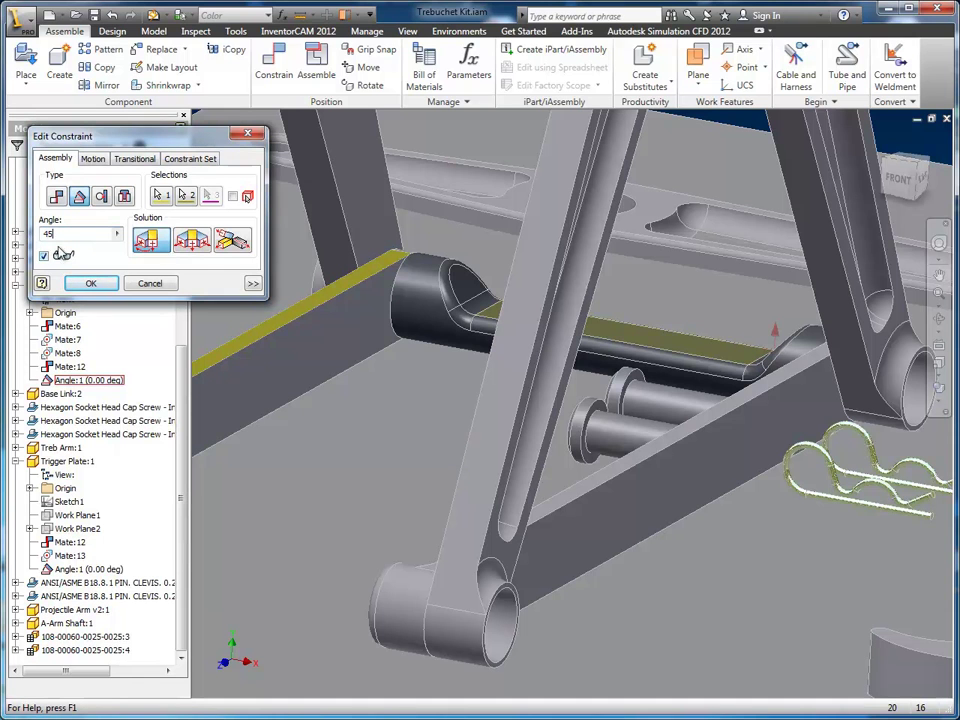
left_click(106, 285)
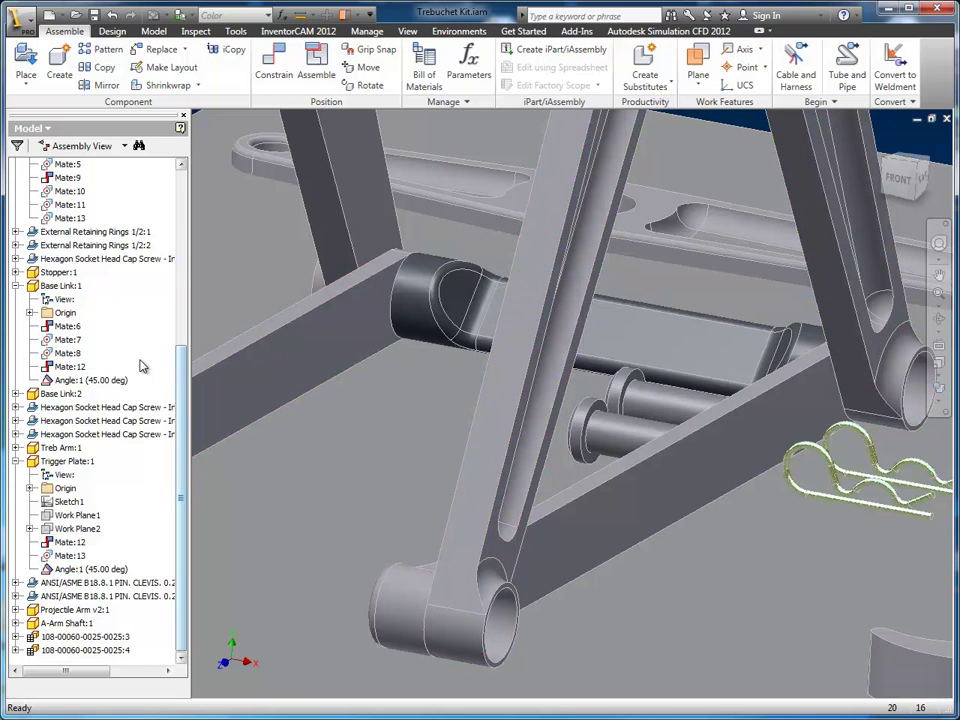
Highlight the faces joined by Base Link:1's Mate:6, and set the Angle:1 constraint to 70 deg.
left_click(70, 330)
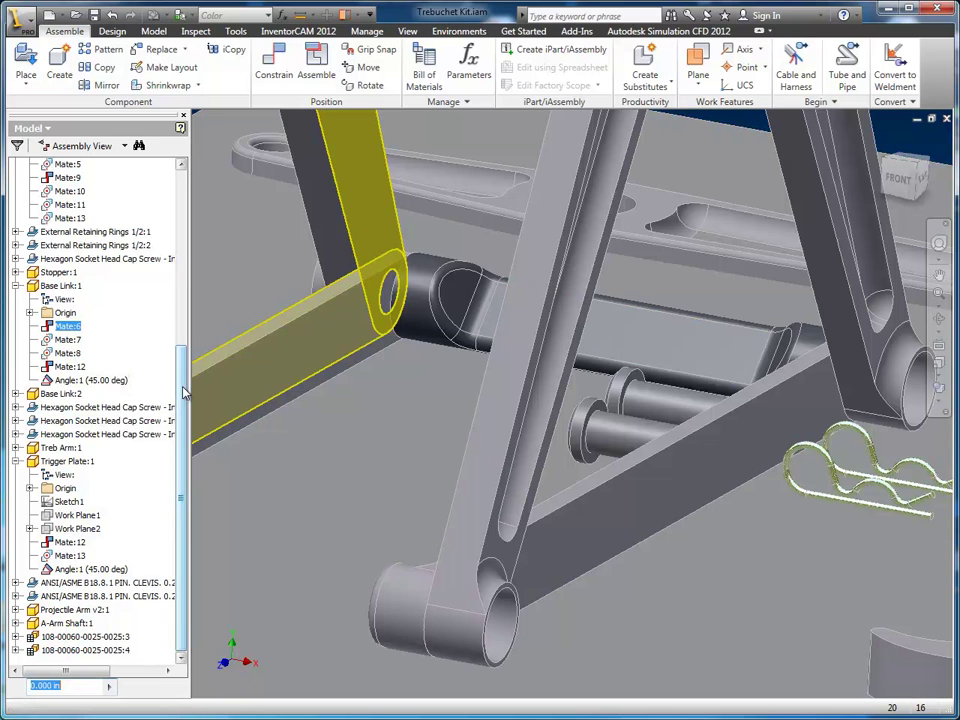
left_click(88, 382)
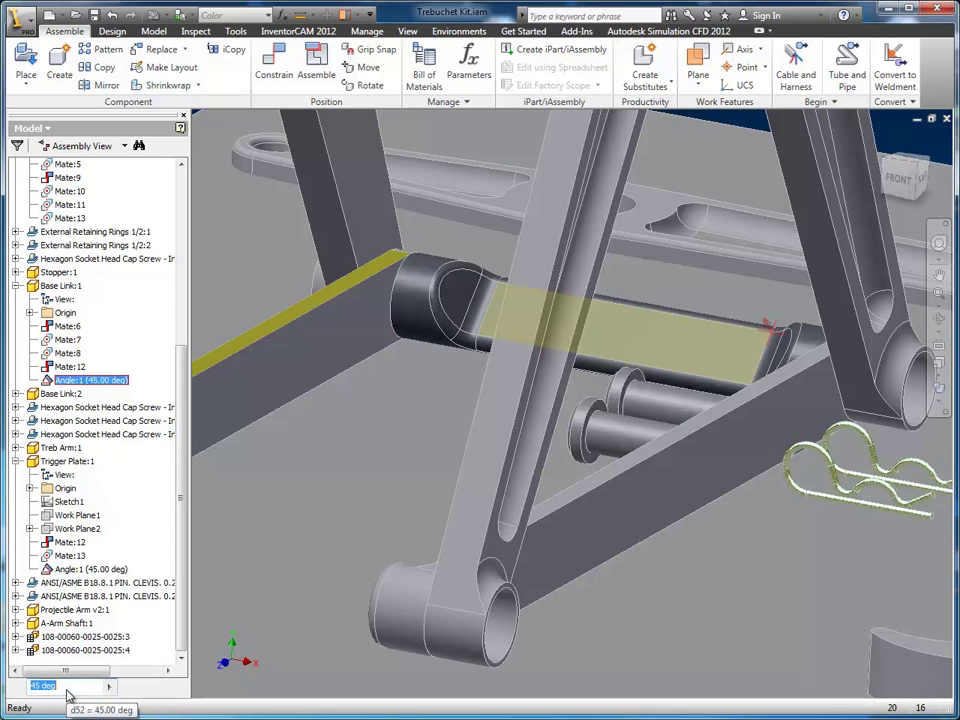
type("70")
key("Return")
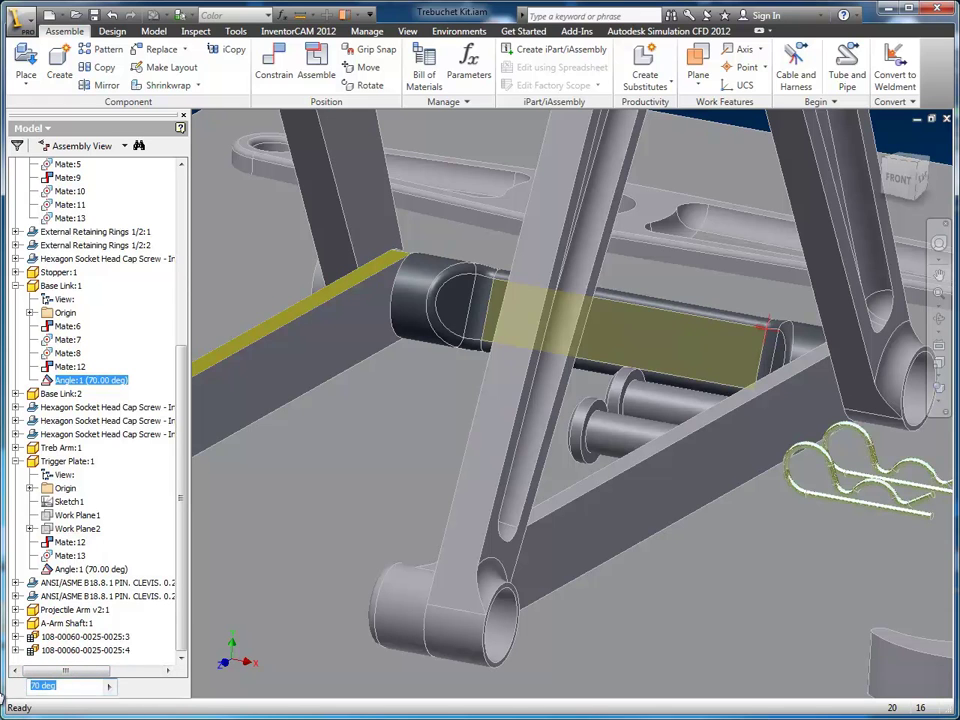
Set the Angle:1 constraint on Trigger Plate:1 to 0 deg and clear the selection.
type("0")
key("Return")
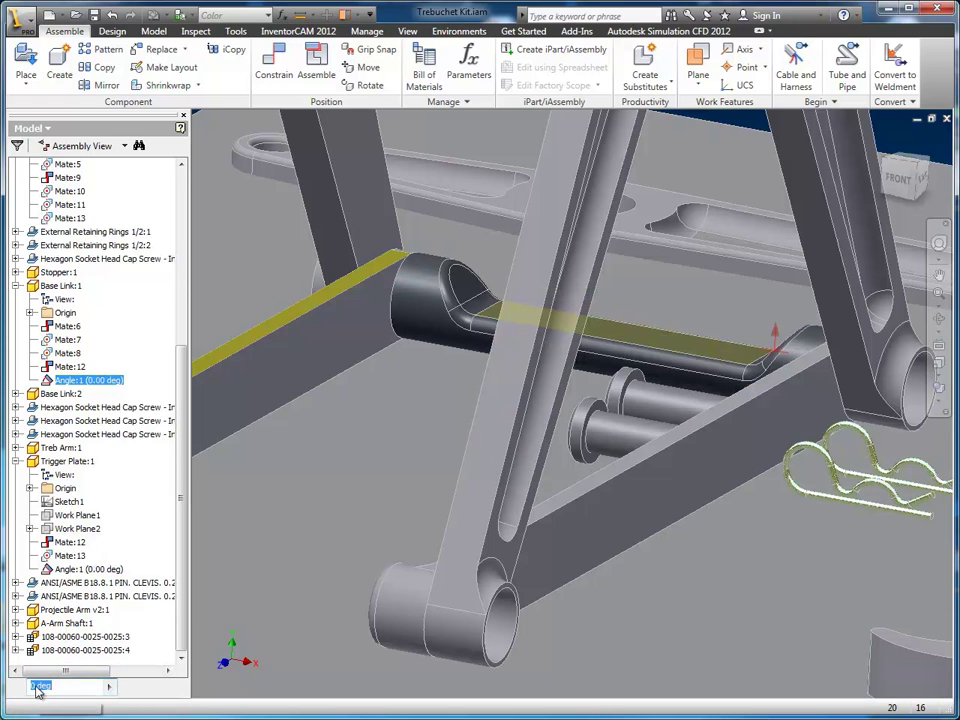
left_click(407, 481)
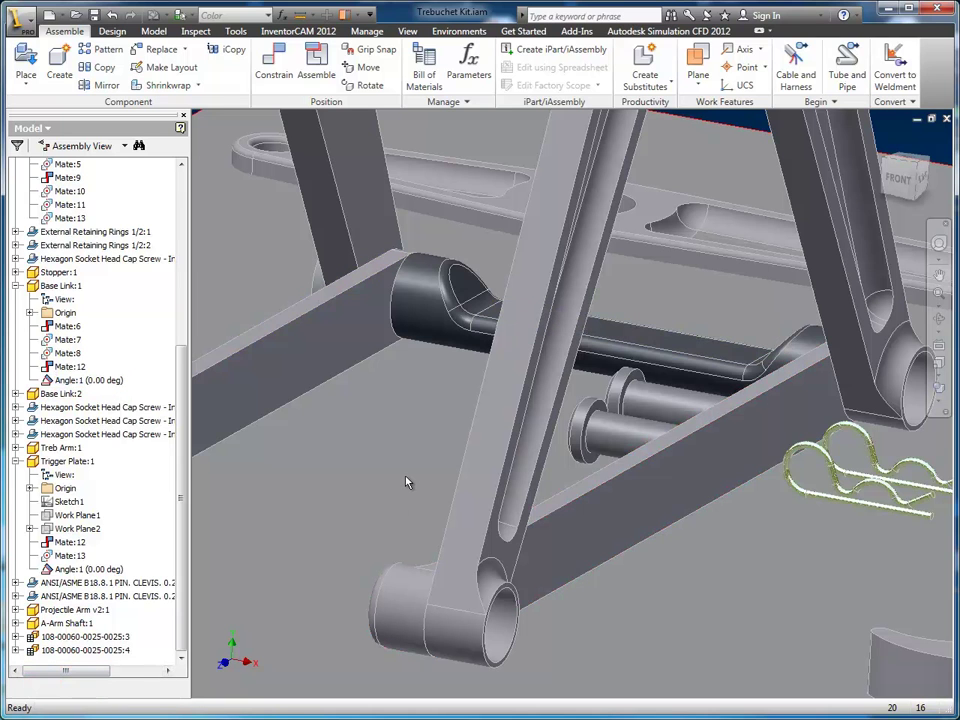
Examine the assembled frame and the loose components lying on the ground plate, including the projectile arm and treb arm.
scroll(400, 490, "down", 4)
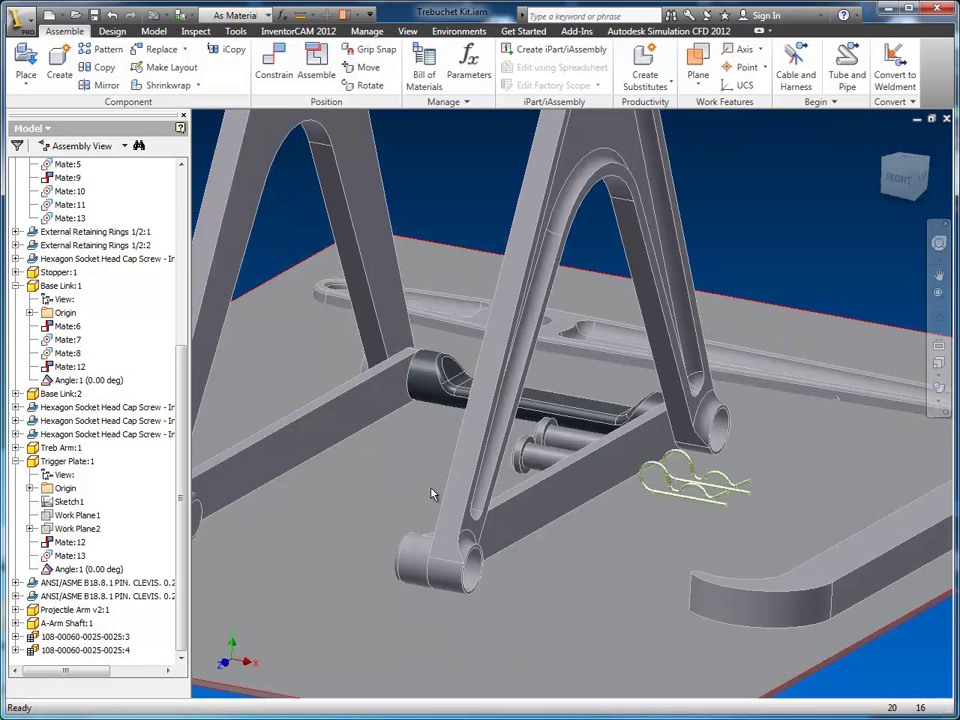
scroll(577, 444, "up", 5)
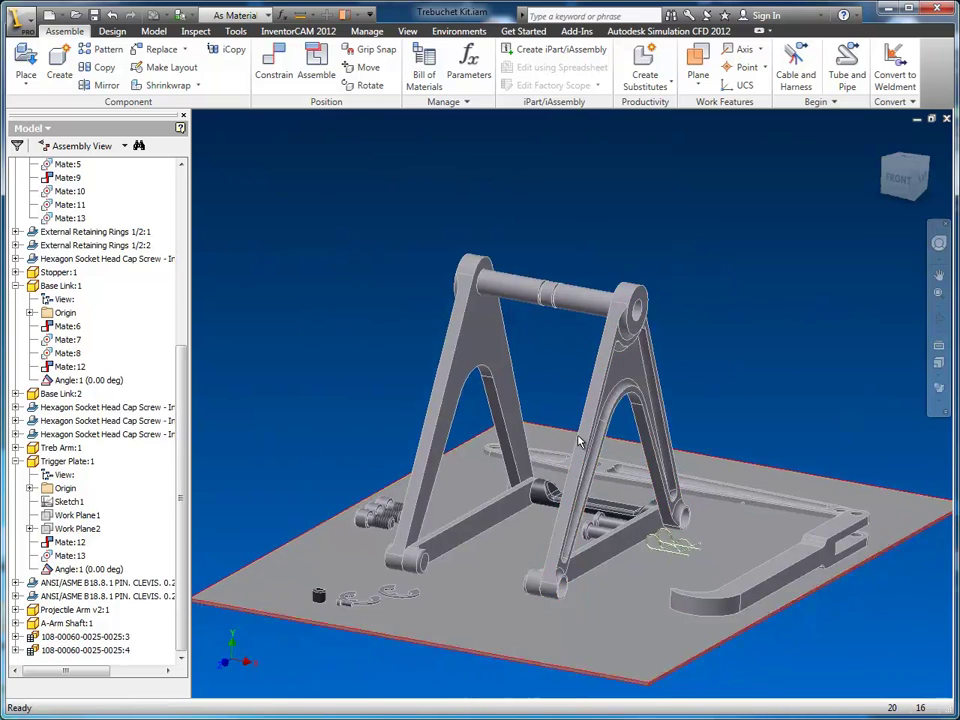
scroll(577, 444, "up", 2)
scroll(577, 455, "down", 5)
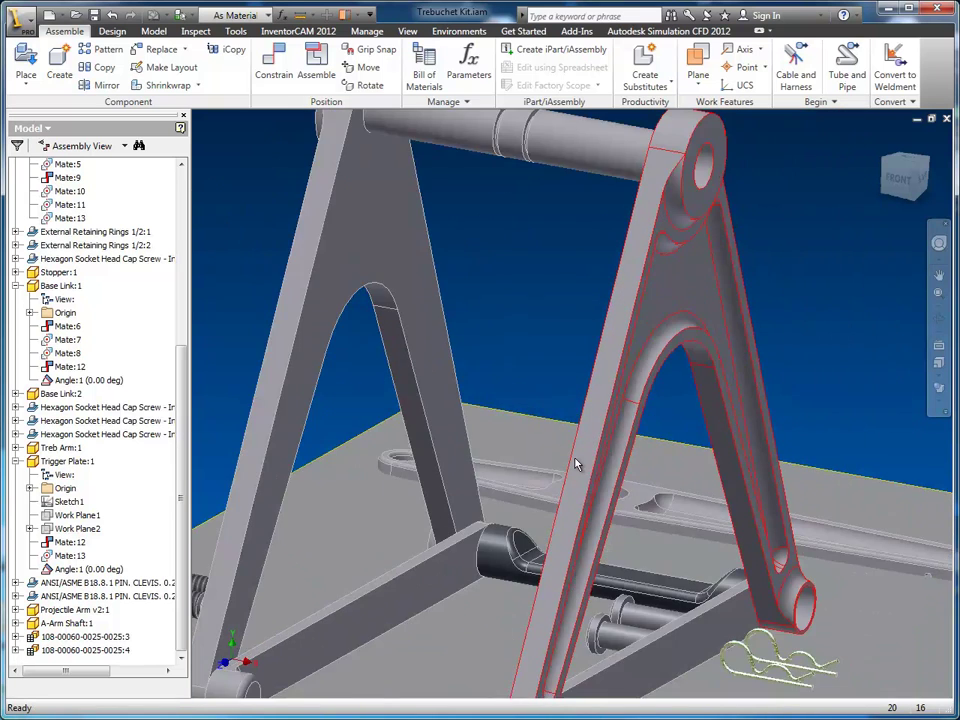
scroll(577, 463, "down", 2)
middle_click_drag(579, 474, 565, 520, "shift")
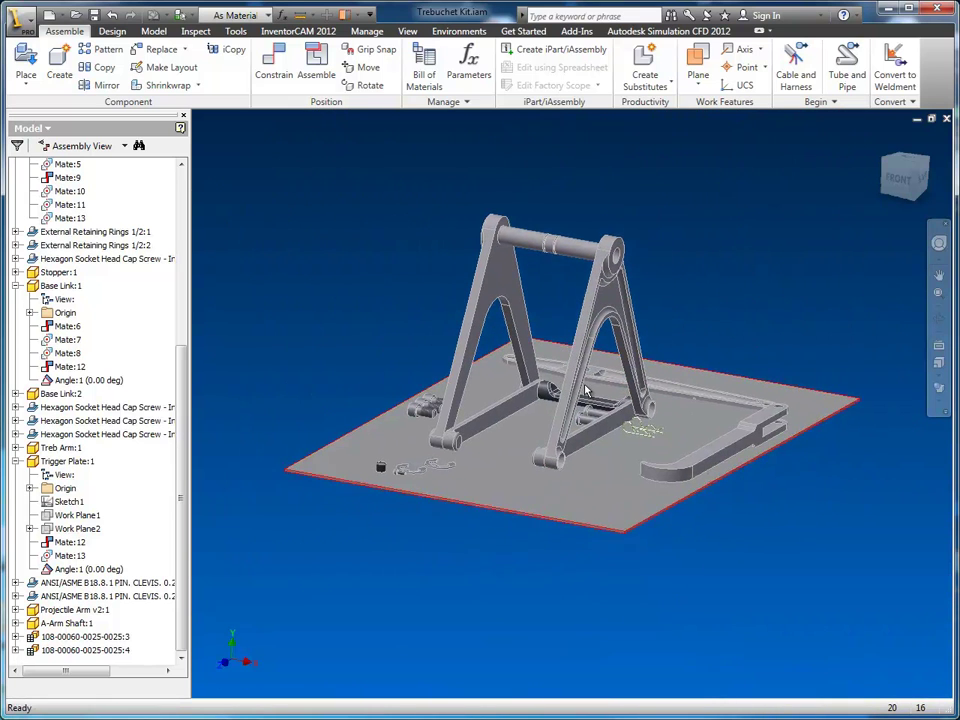
left_click_drag(565, 520, 555, 512, "shift")
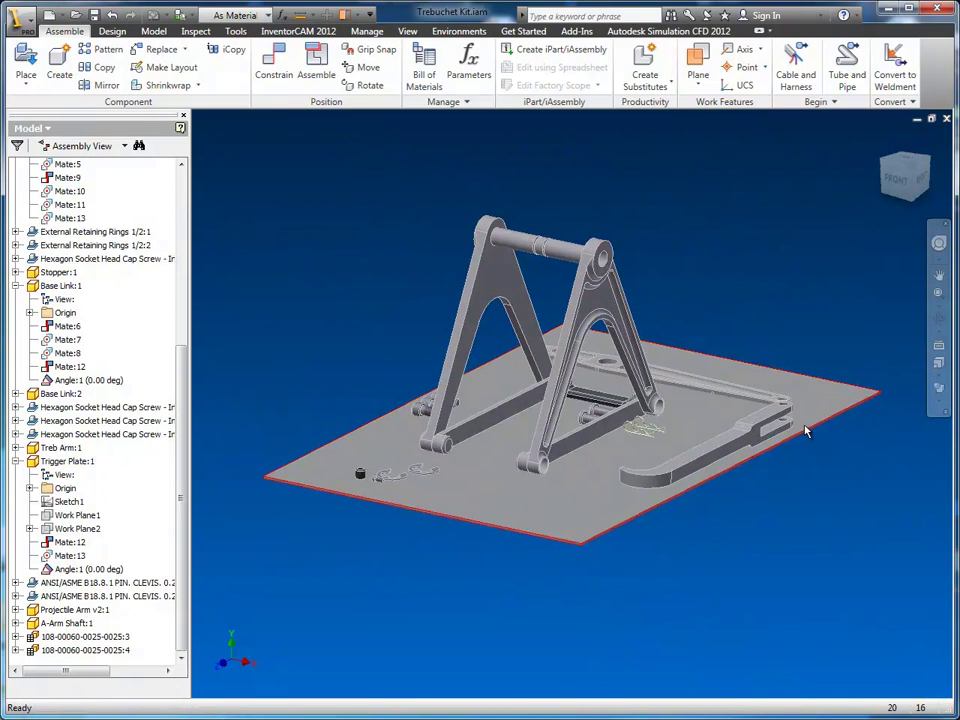
middle_click_drag(688, 453, 700, 500)
scroll(699, 506, "up", 3)
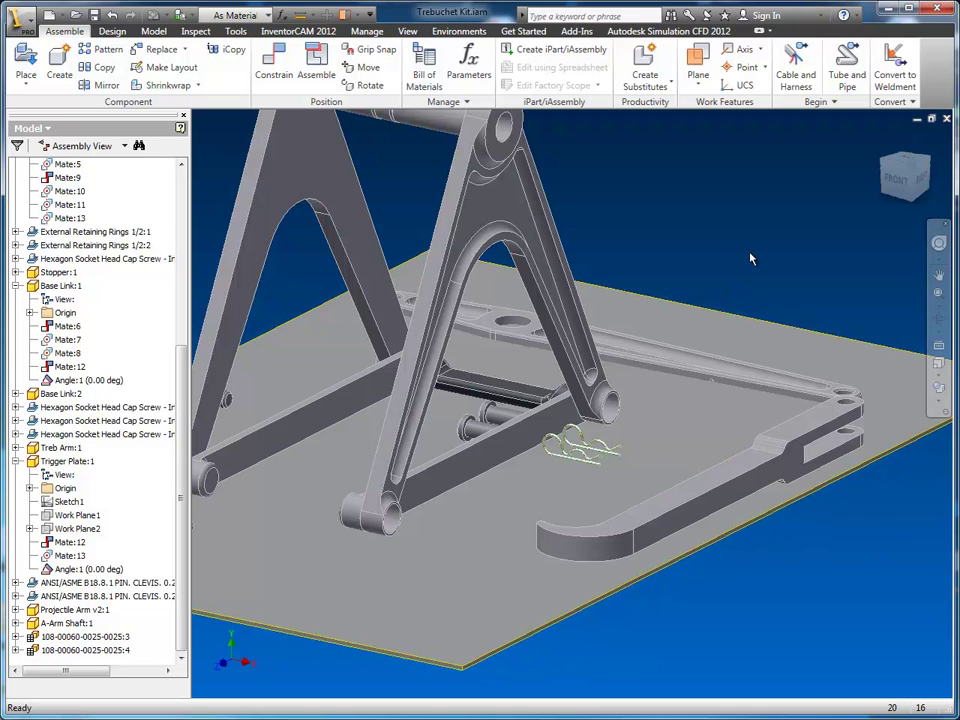
middle_click_drag(750, 250, 748, 328)
scroll(747, 338, "down", 3)
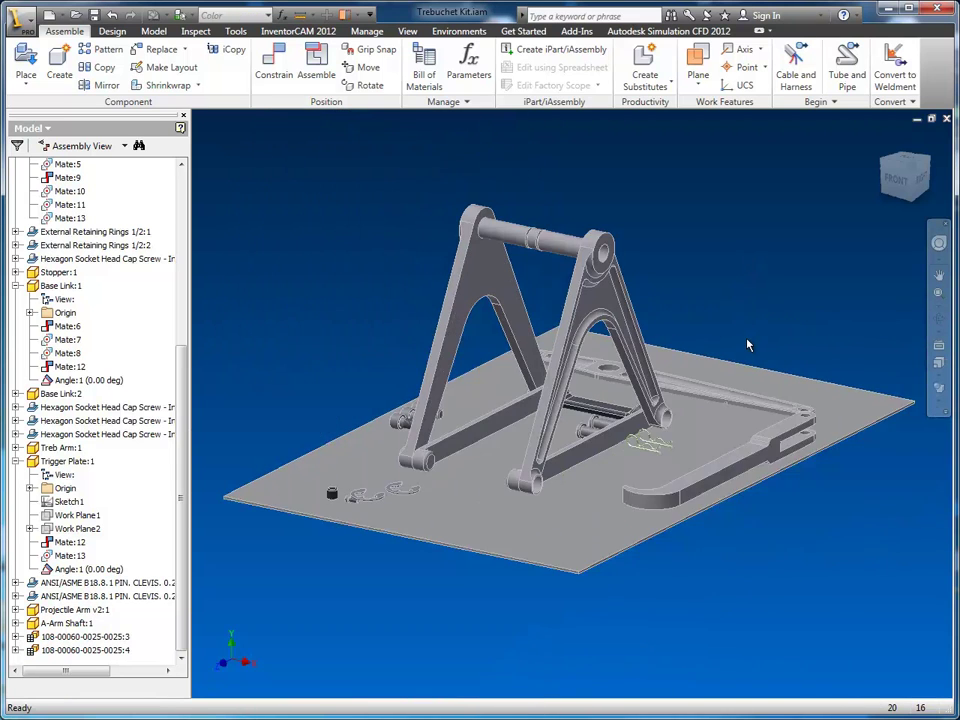
scroll(747, 342, "up", 4)
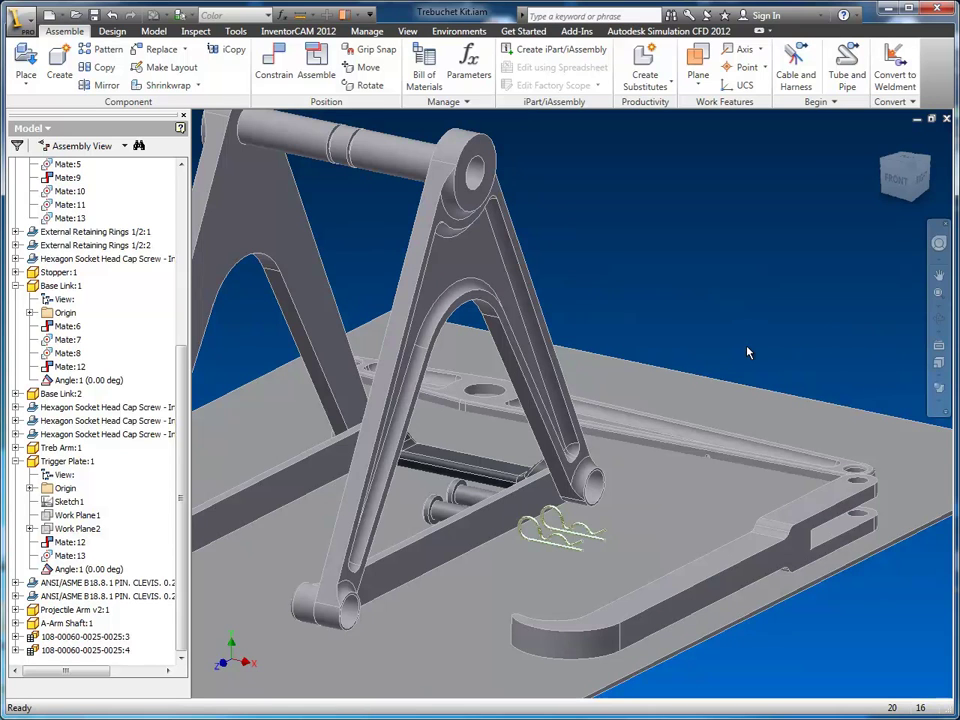
Move Projectile Arm v2:1 across the ground plate closer to the nearest A-Arm and deselect it.
left_click_drag(807, 535, 697, 493)
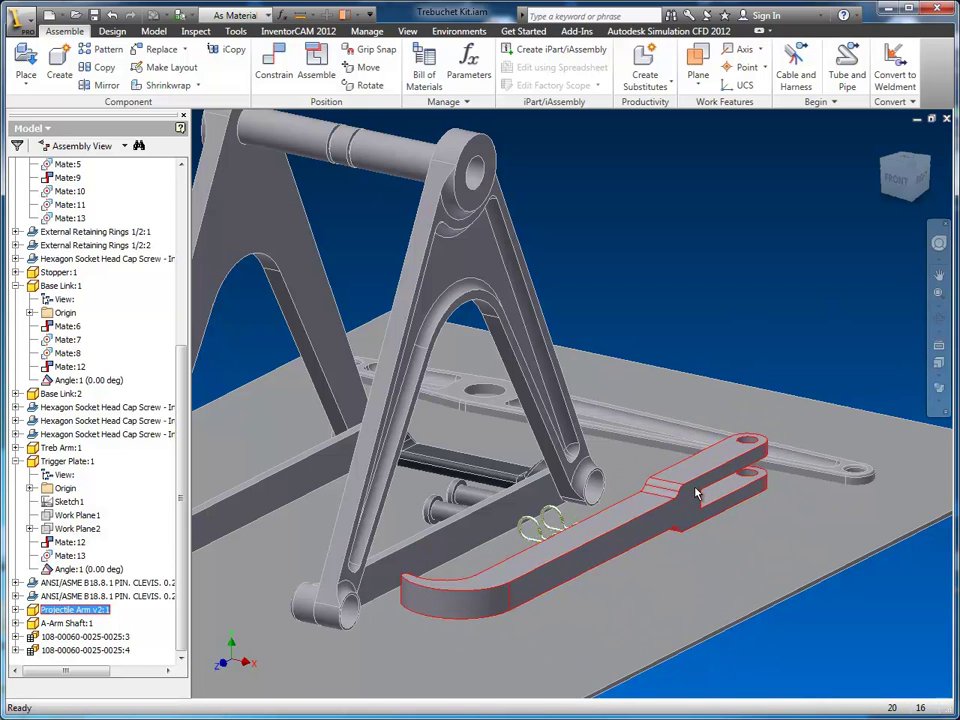
mouse_move(697, 493)
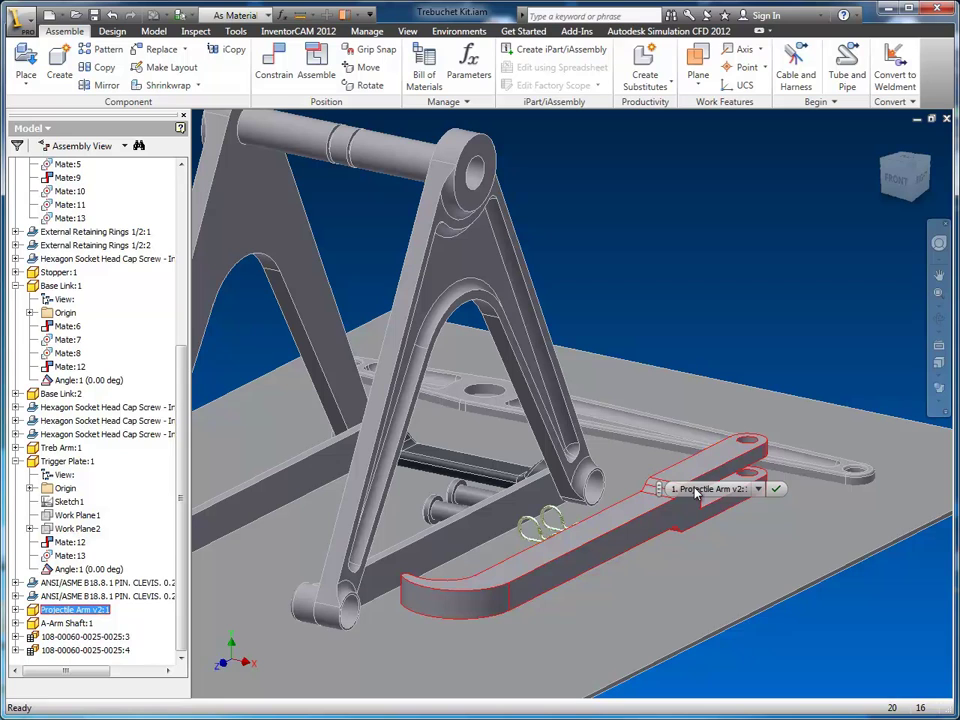
left_click(795, 338)
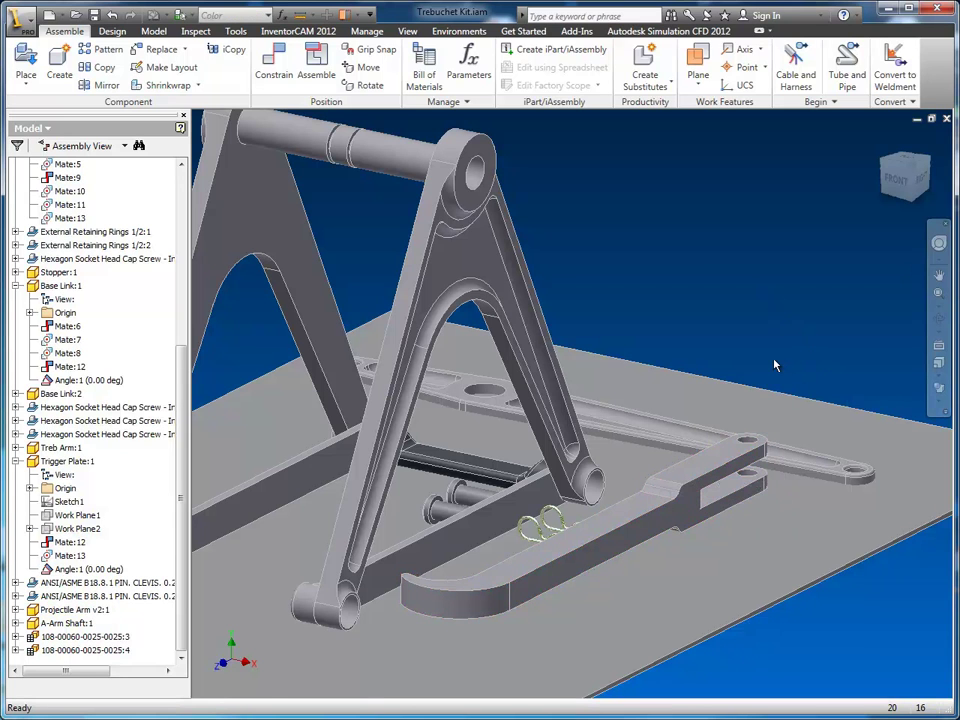
Mate the flat face of the Projectile Arm's forked end to the base plate's top face with an offset of 0.
left_click(268, 68)
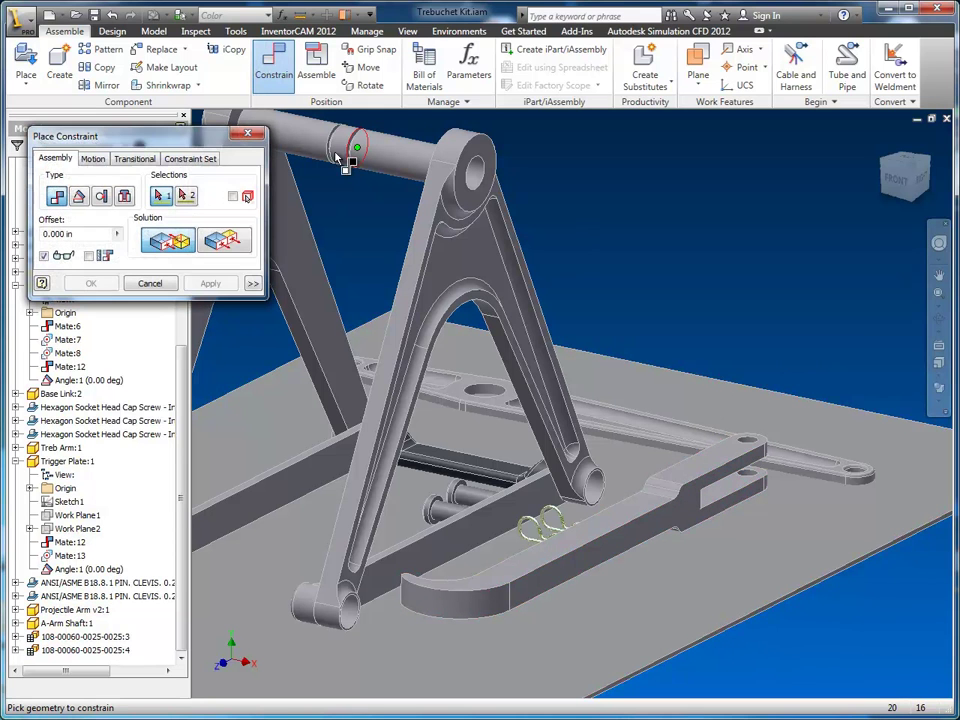
left_click(707, 472)
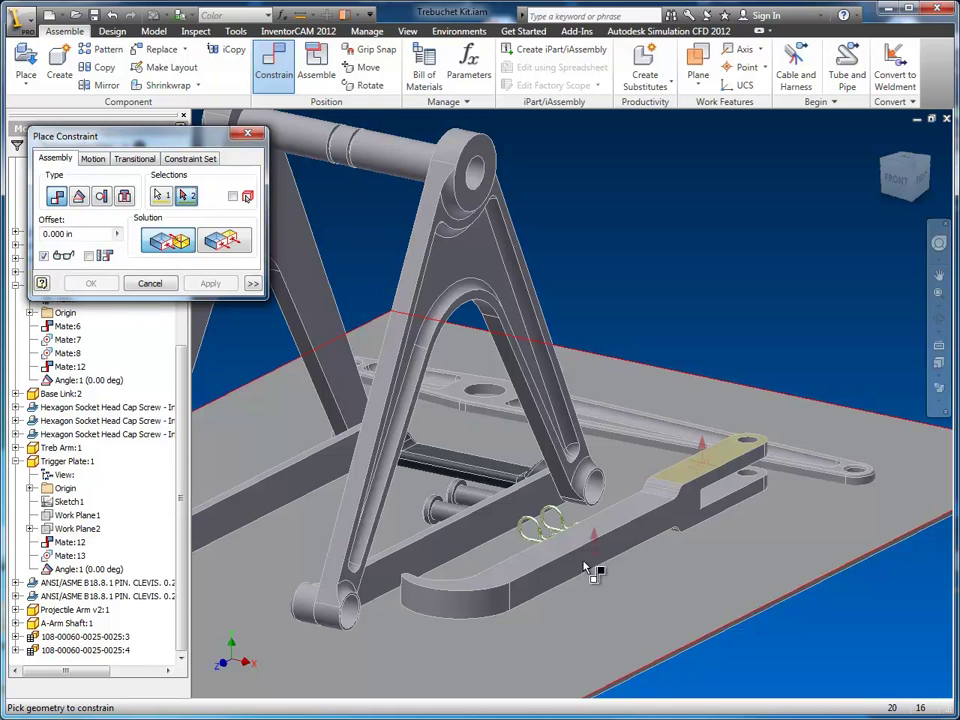
left_click(709, 579)
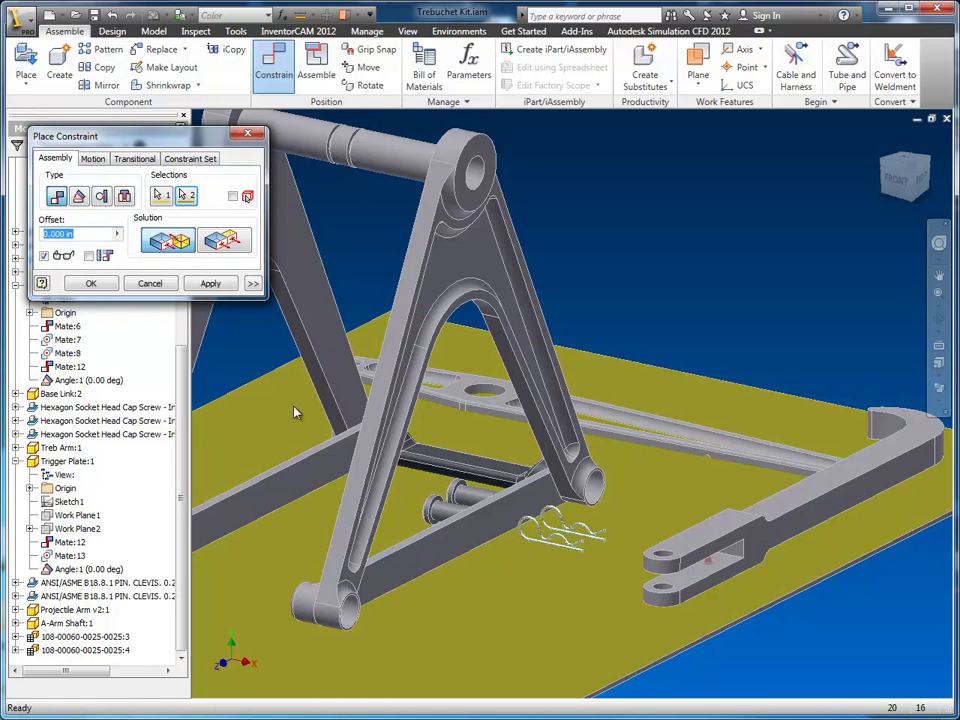
left_click_drag(77, 234, 26, 236)
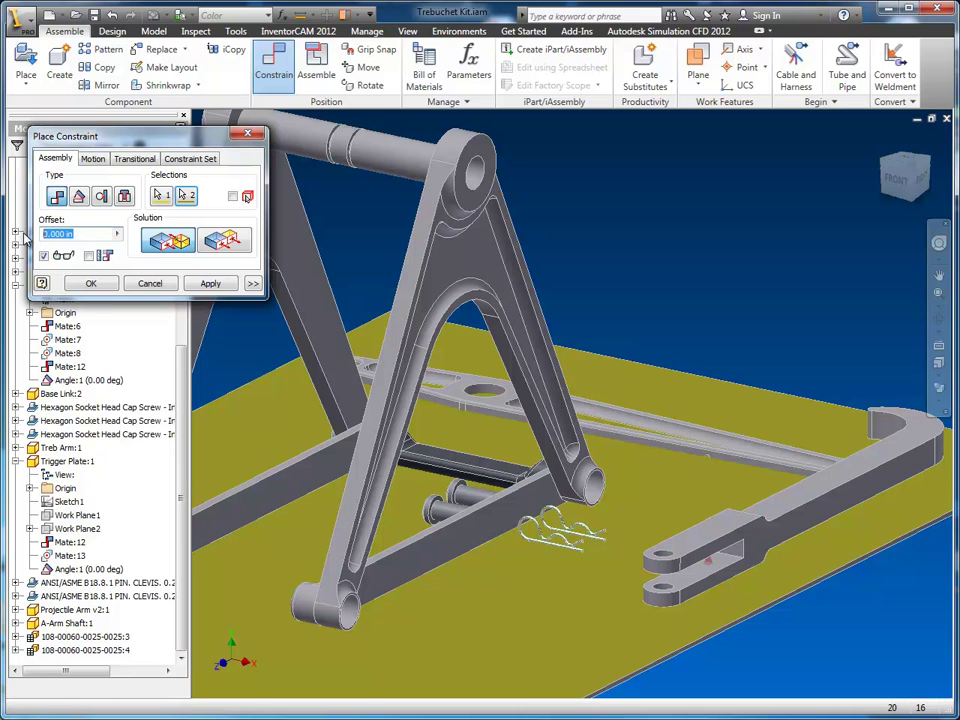
type("1")
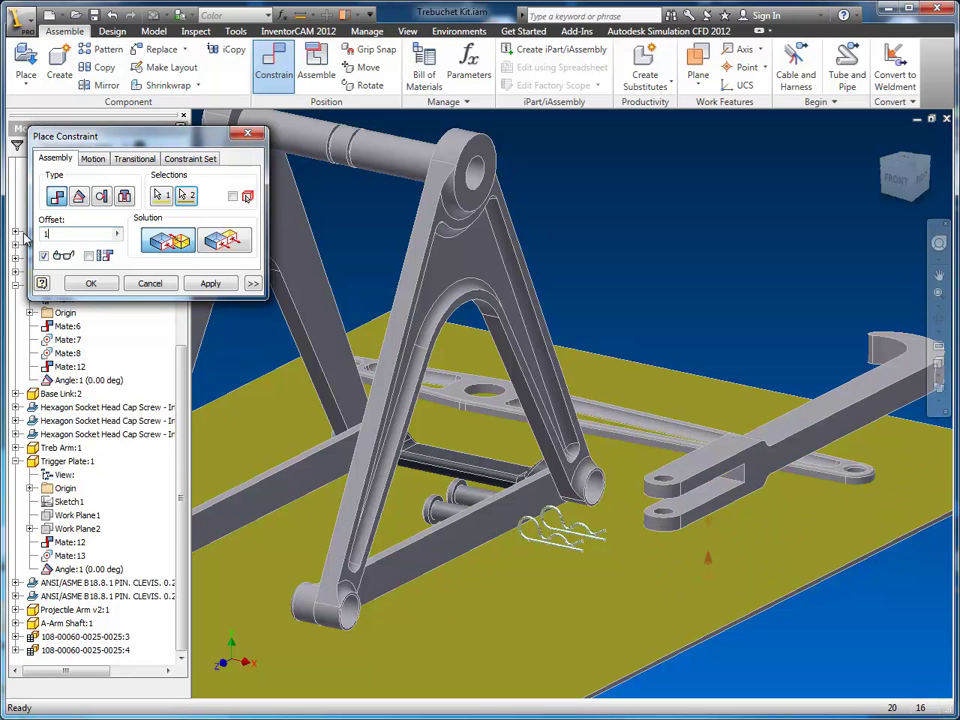
key("BackSpace")
type(".")
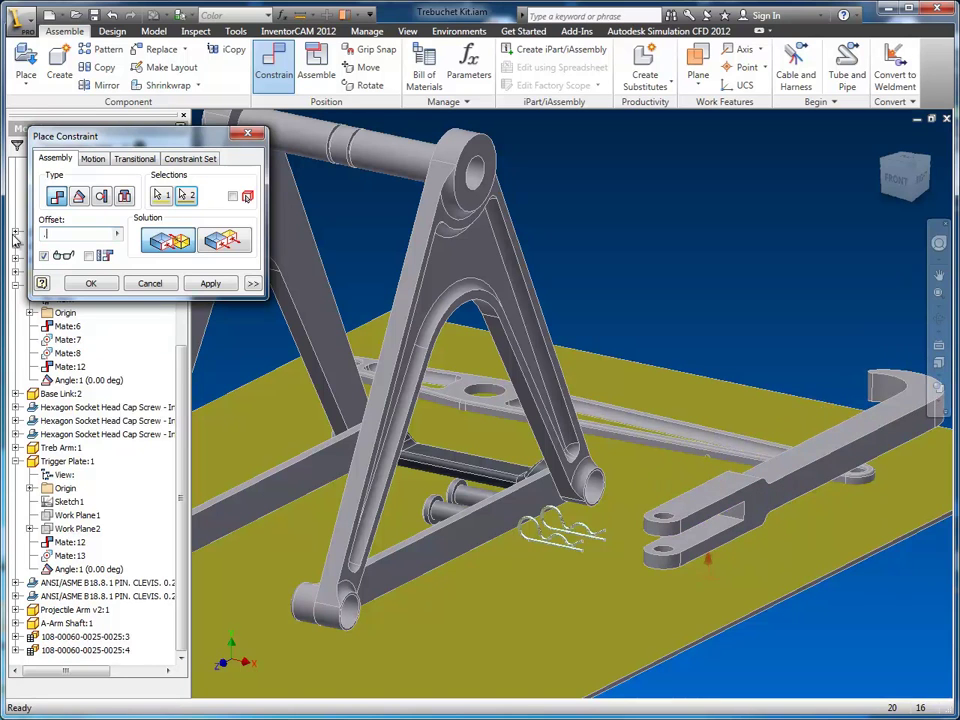
type("50")
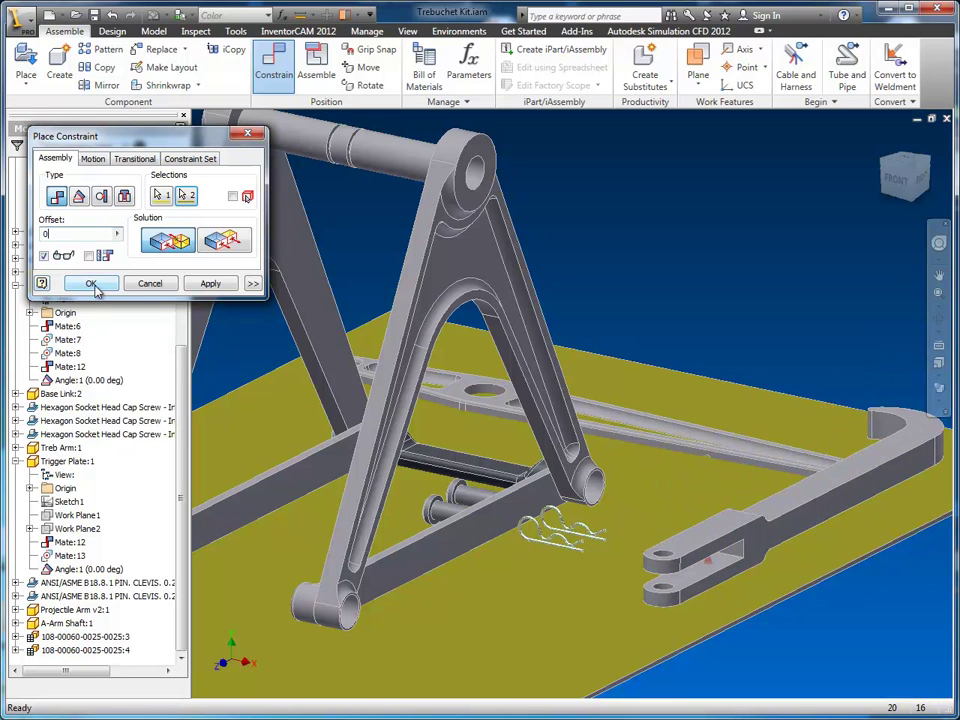
left_click(91, 284)
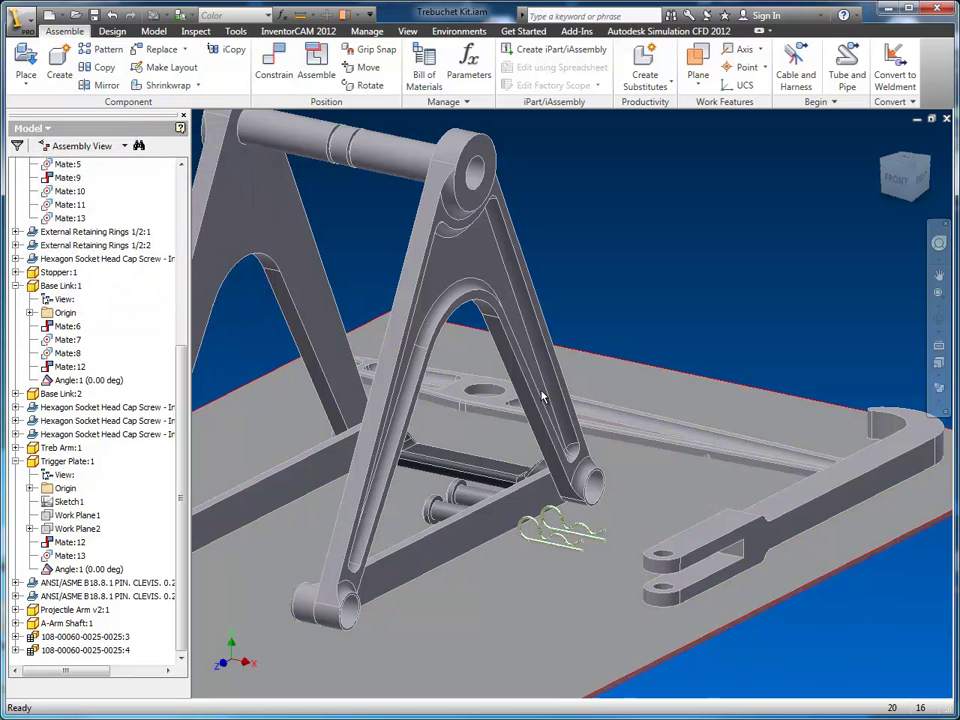
Open the Drive Constraint settings for the Projectile Arm's Mate:14 and move the dialog fully into view.
left_click(739, 543)
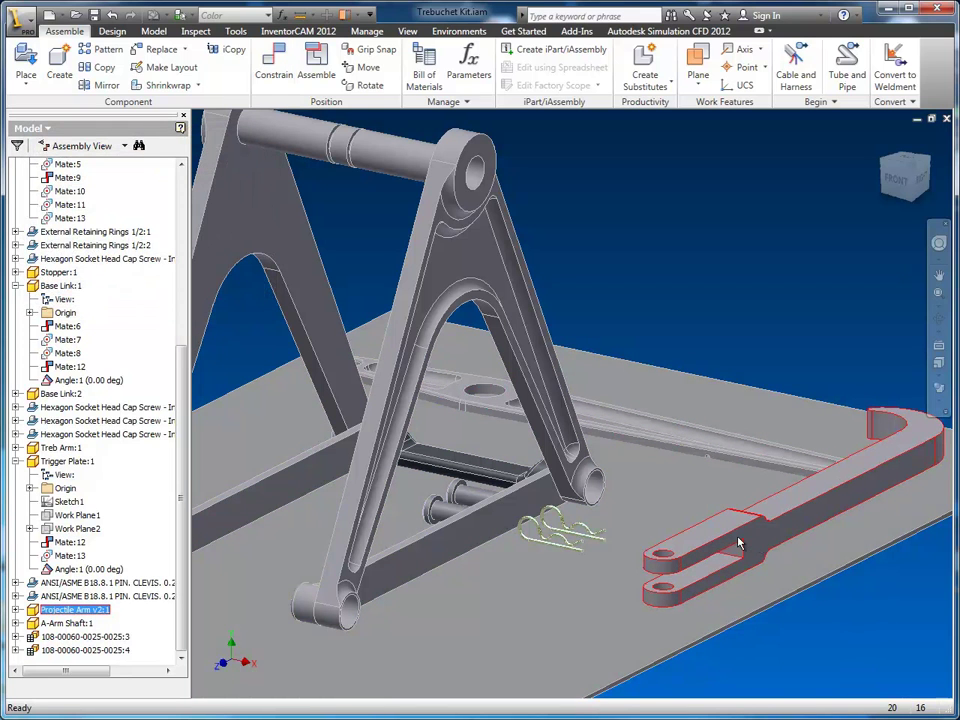
left_click(16, 609)
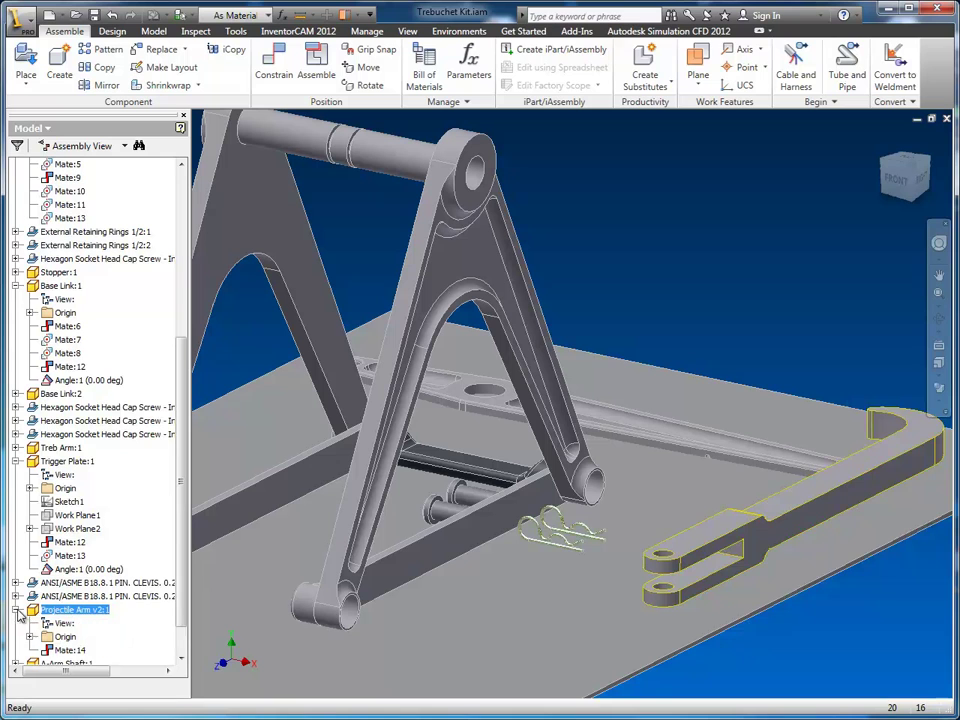
scroll(56, 616, "down", 1)
left_click(66, 609)
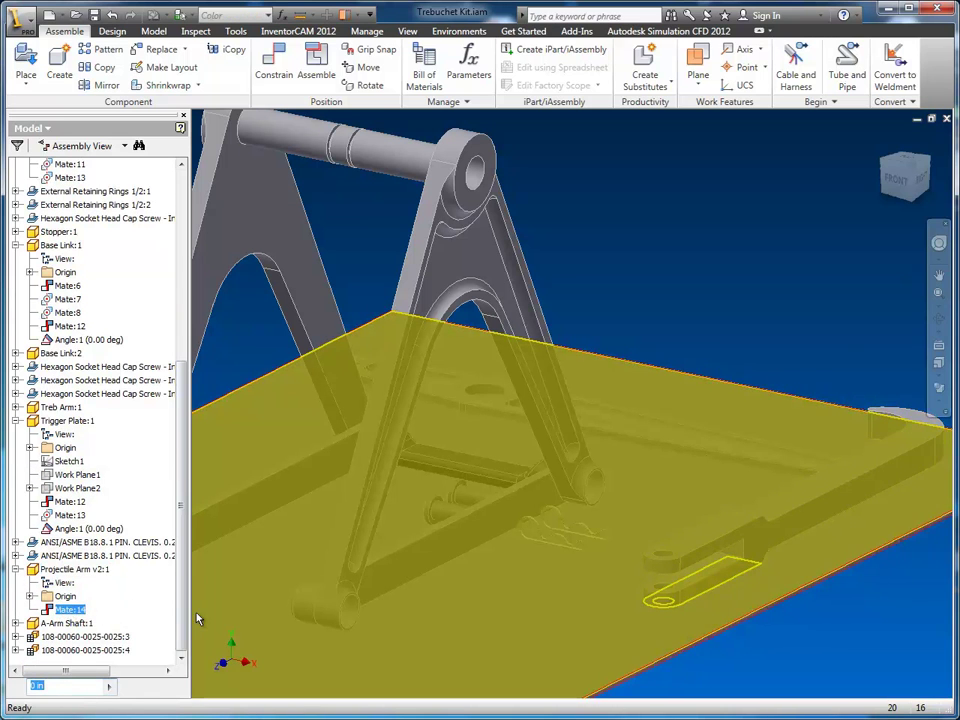
right_click(52, 610)
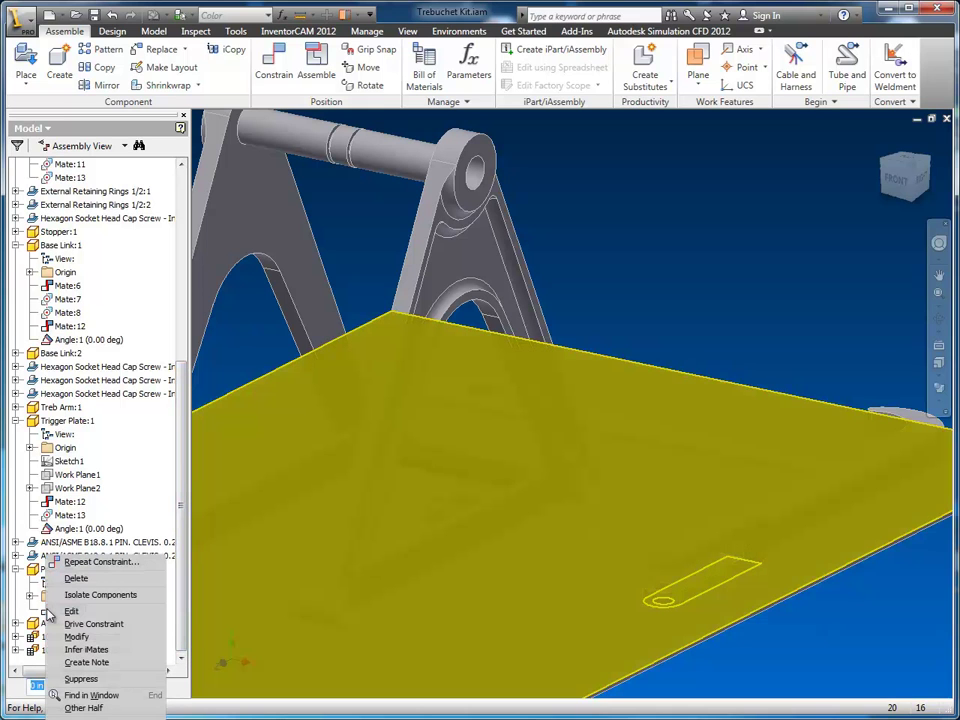
left_click(90, 624)
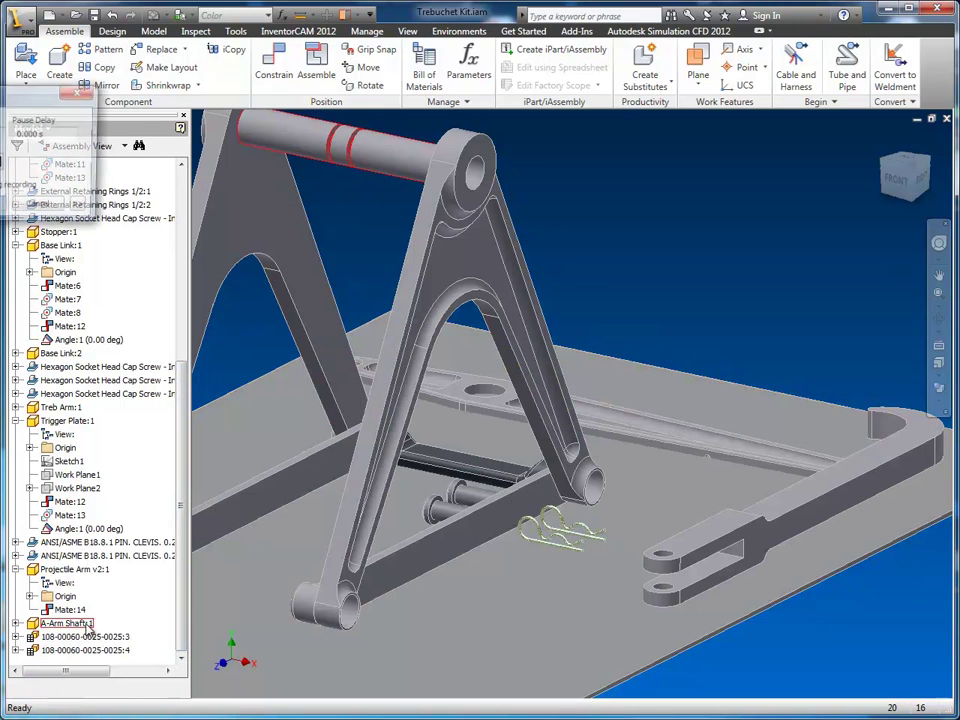
left_click_drag(3, 100, 230, 172)
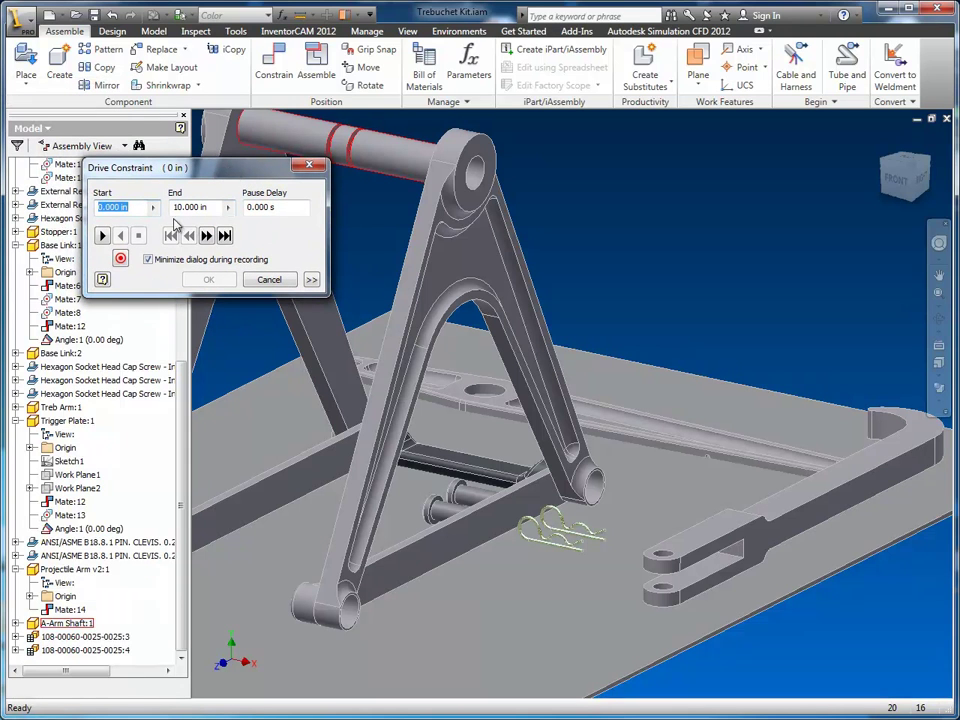
Set the end value for driving Mate:14 to 3 in.
left_click(215, 208)
left_click_drag(215, 208, 177, 208)
left_click(122, 206)
left_click(70, 610)
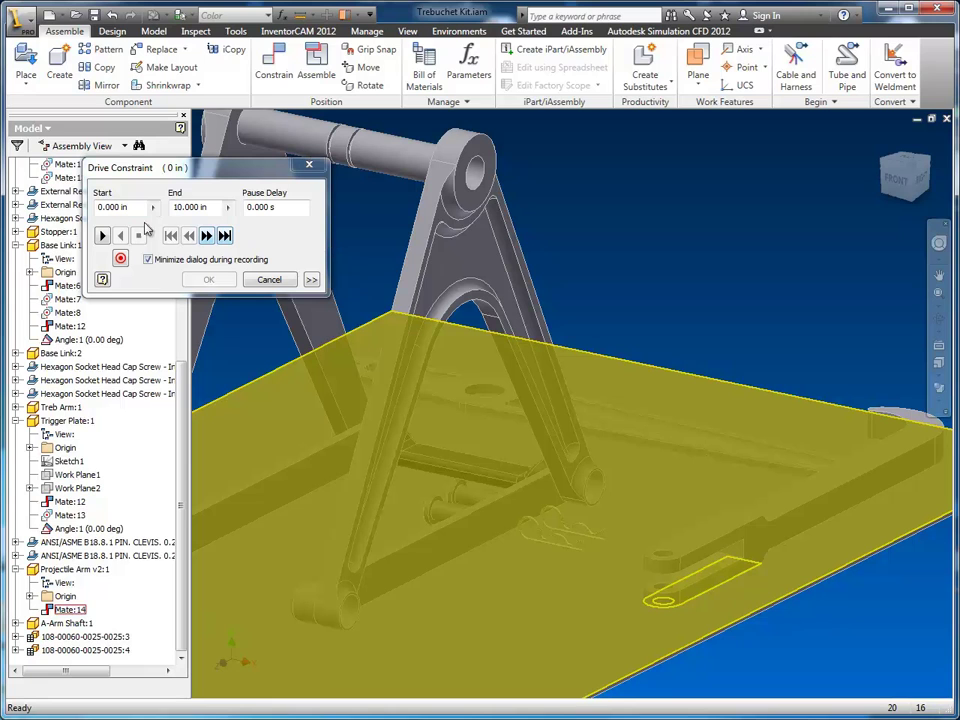
left_click(172, 207)
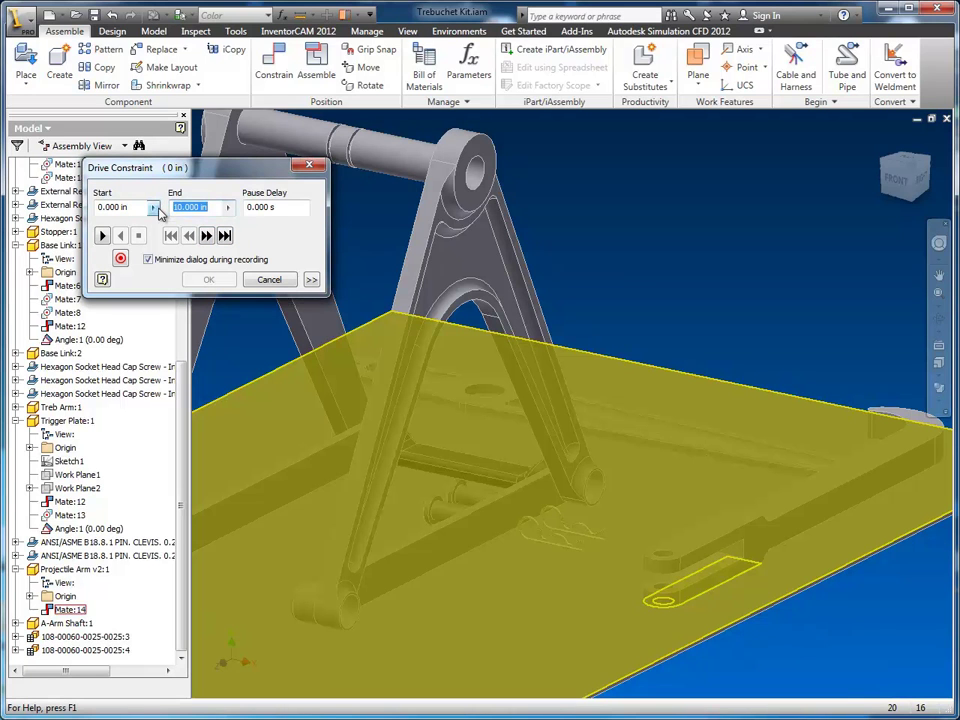
type("3")
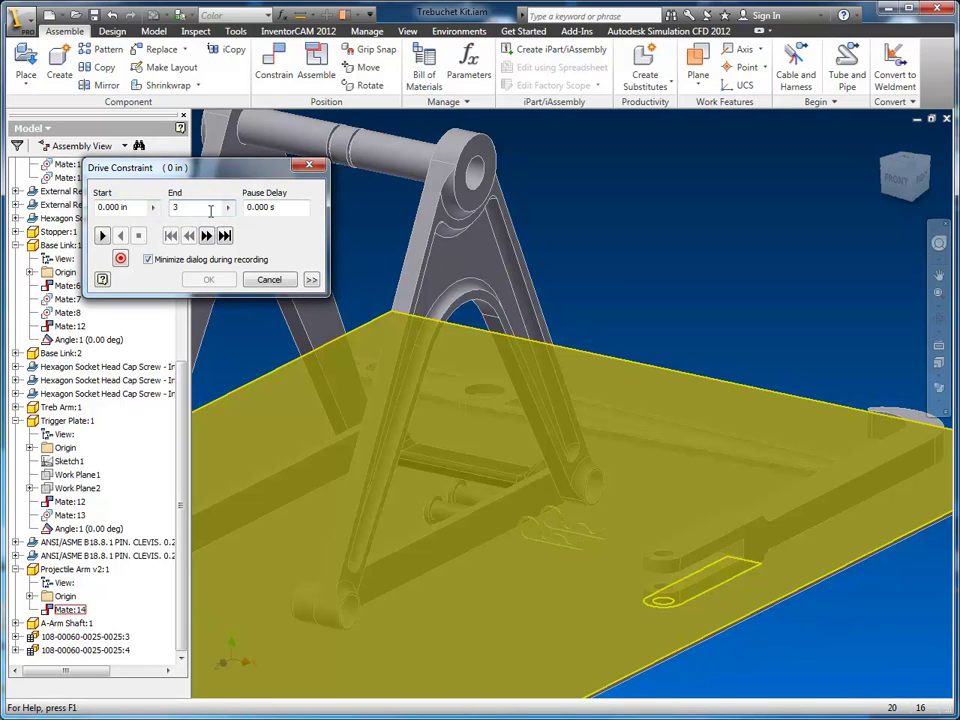
left_click_drag(118, 207, 86, 207)
left_click_drag(194, 207, 138, 207)
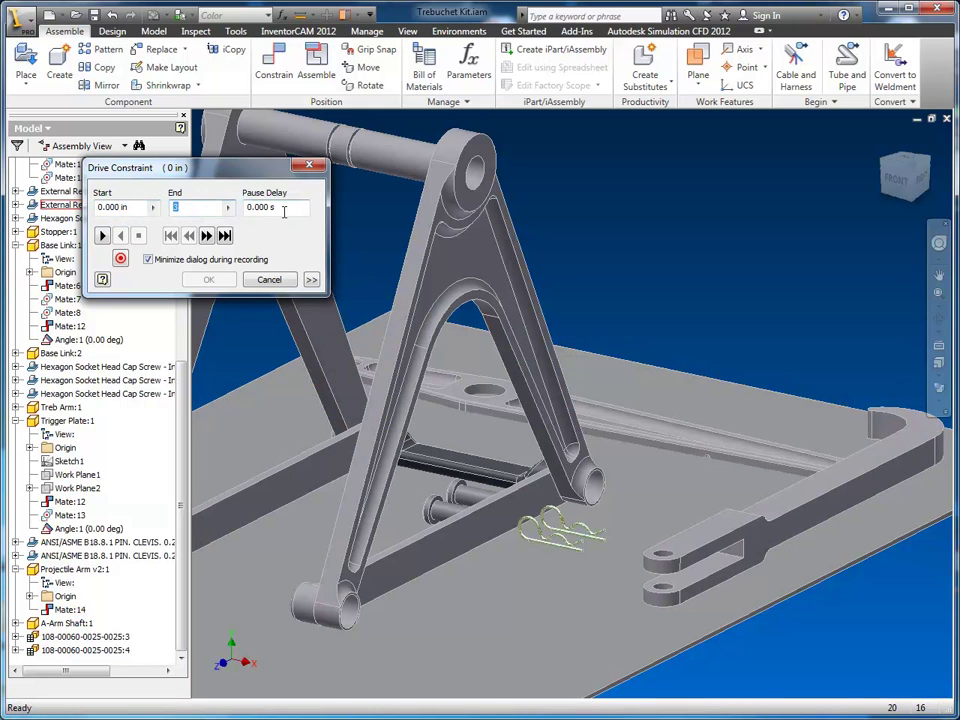
Expand the drive options and set the repetitions to Start/End/Start with a count of 3.
left_click(311, 279)
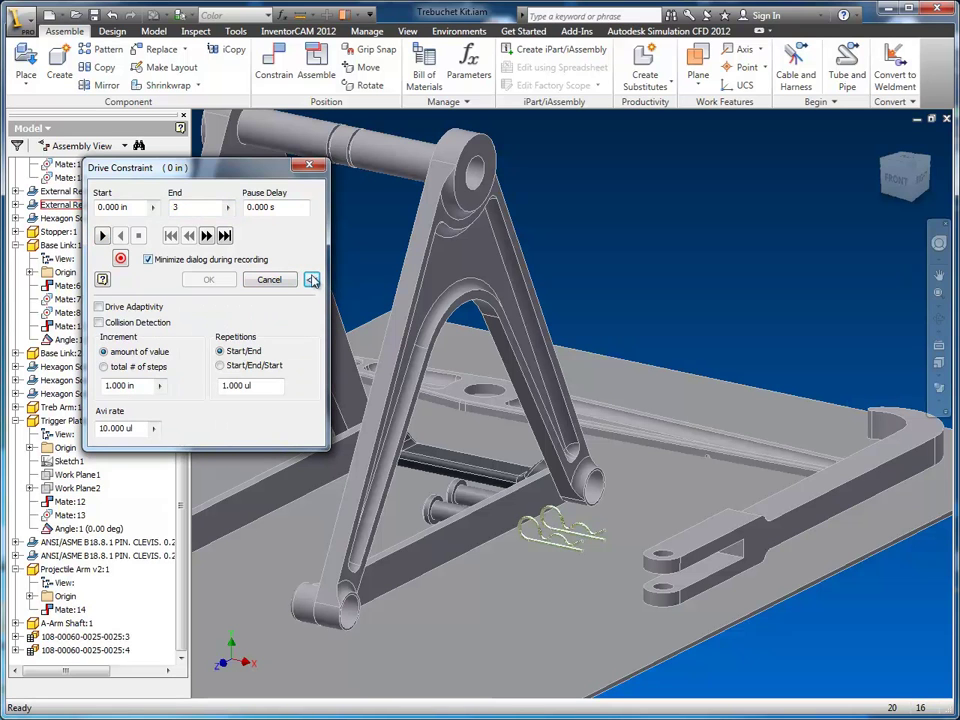
left_click(311, 280)
left_click(311, 280)
left_click(221, 366)
left_click_drag(262, 390, 222, 388)
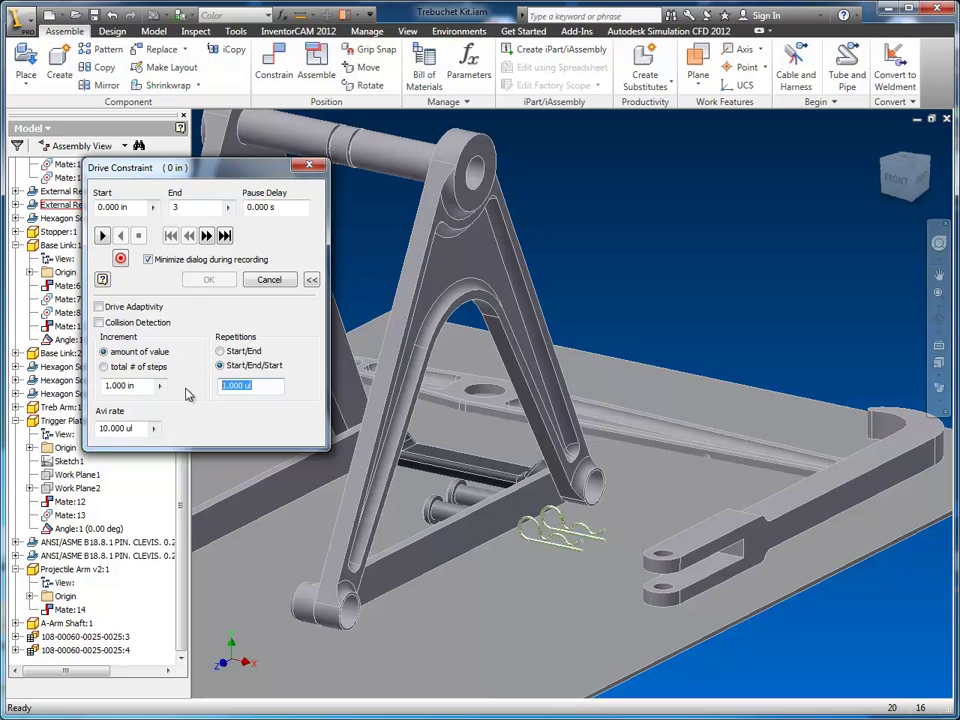
left_click(263, 388)
left_click_drag(261, 388, 206, 392)
type("3")
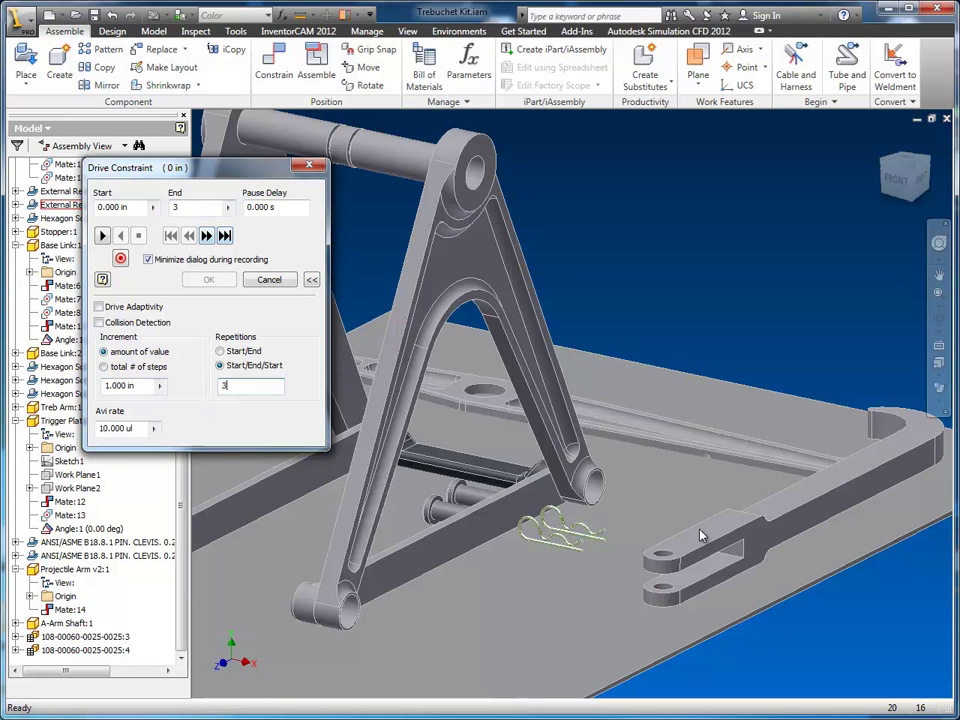
Set the drive increment to 0.1 in as an amount of value and play the motion forward.
left_click(125, 385)
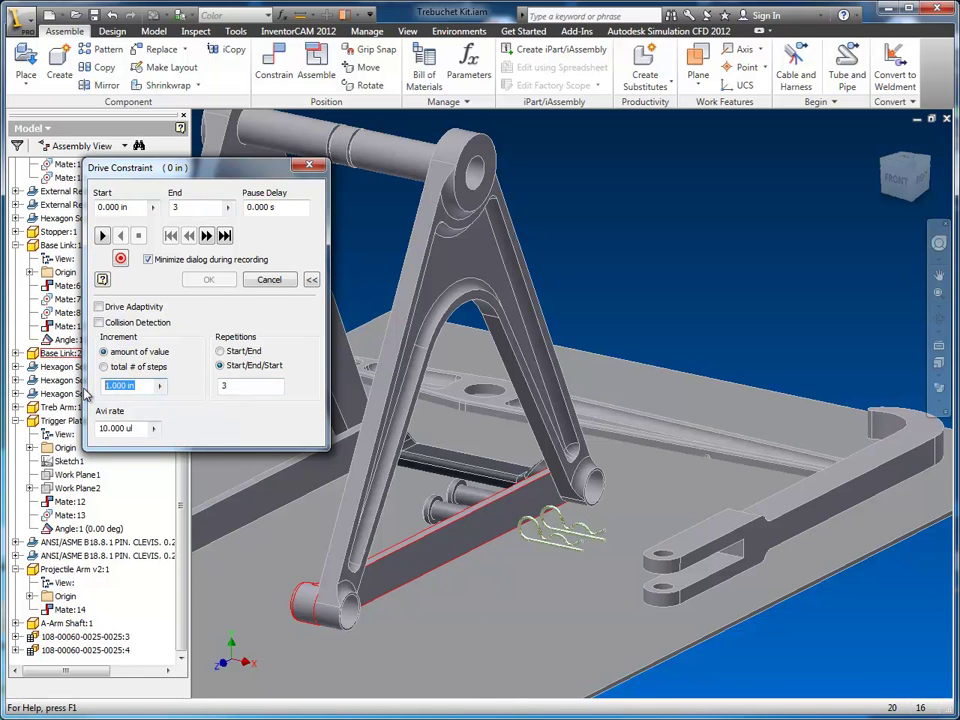
type(".1")
left_click(124, 368)
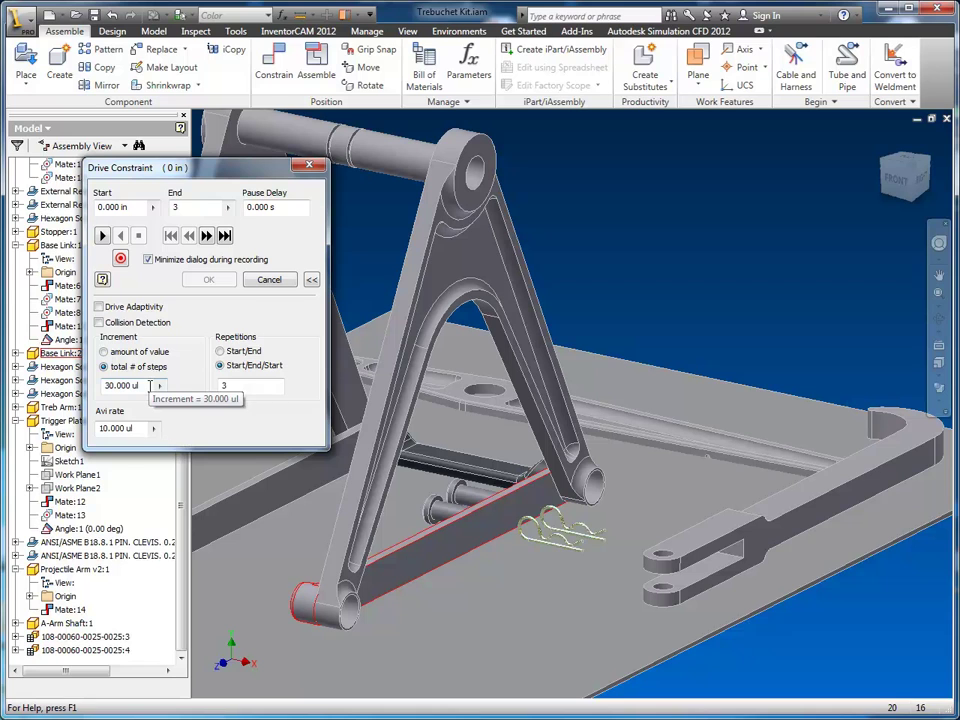
left_click(108, 352)
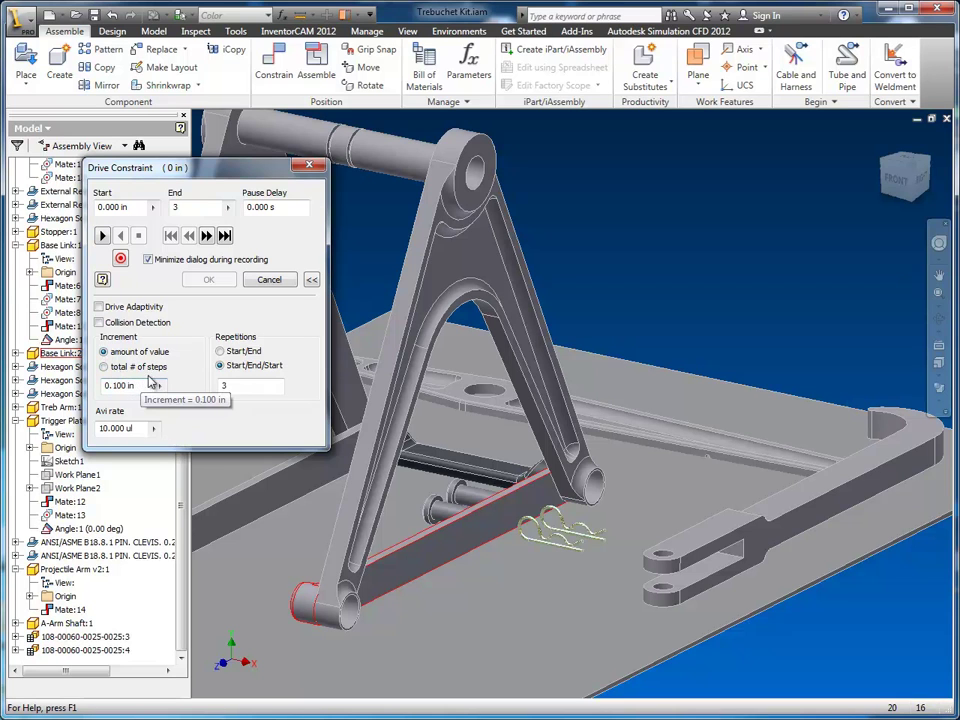
left_click(104, 236)
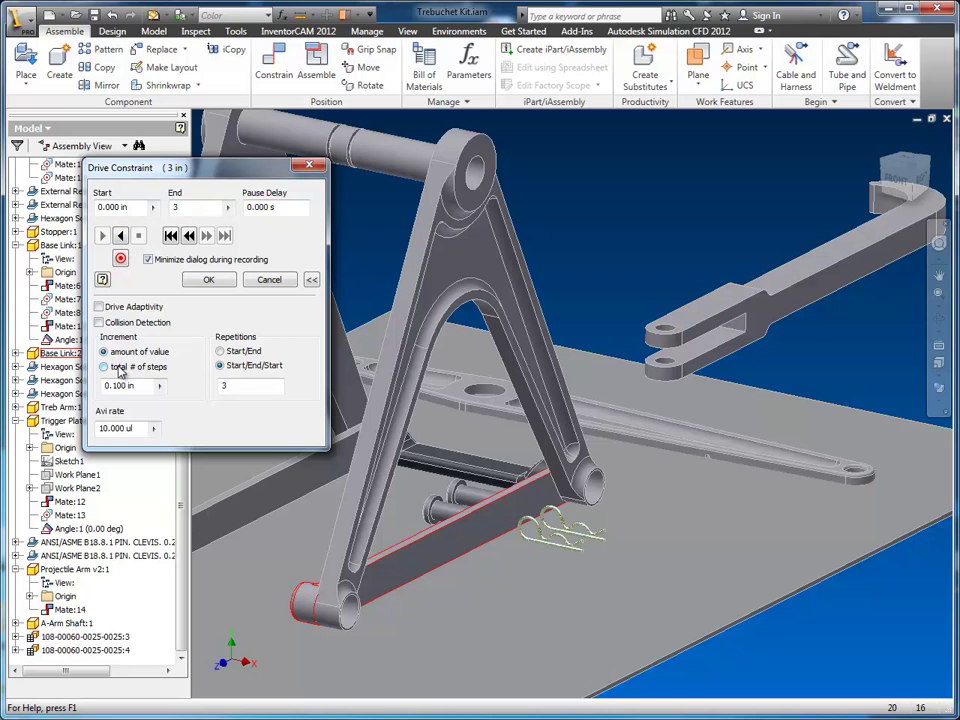
Reduce the drive increment to .05 in and play the arm's motion in reverse.
triple_click(120, 385)
type(".05")
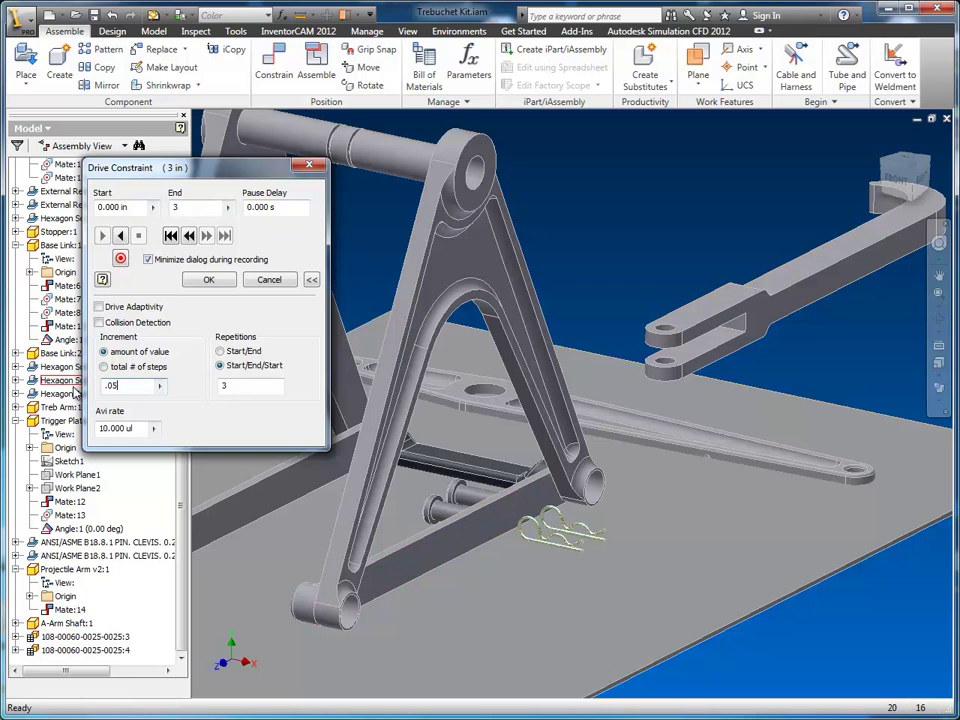
left_click(120, 235)
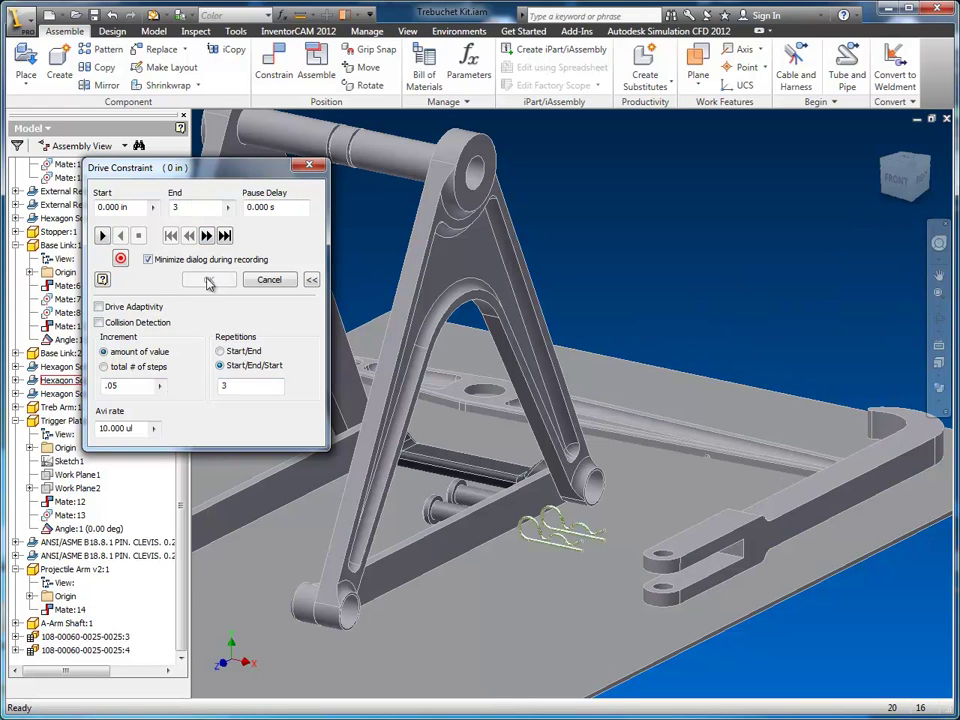
Set both the drive's end value and its repetitions to 5, play the motion forward and stop it partway.
left_click_drag(193, 207, 170, 208)
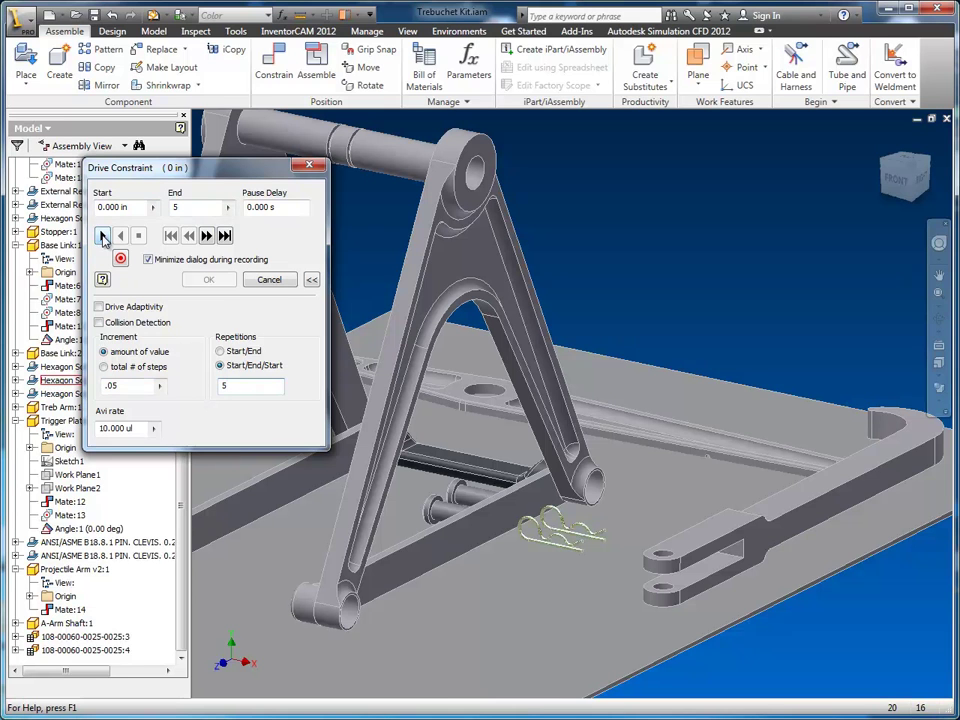
left_click(102, 236)
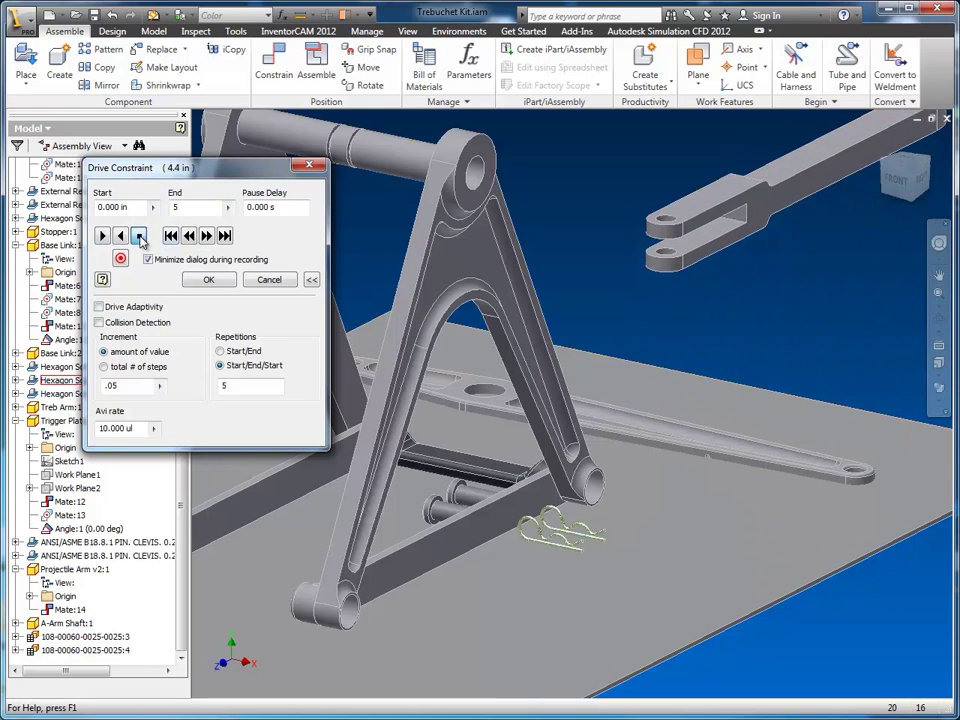
left_click(139, 236)
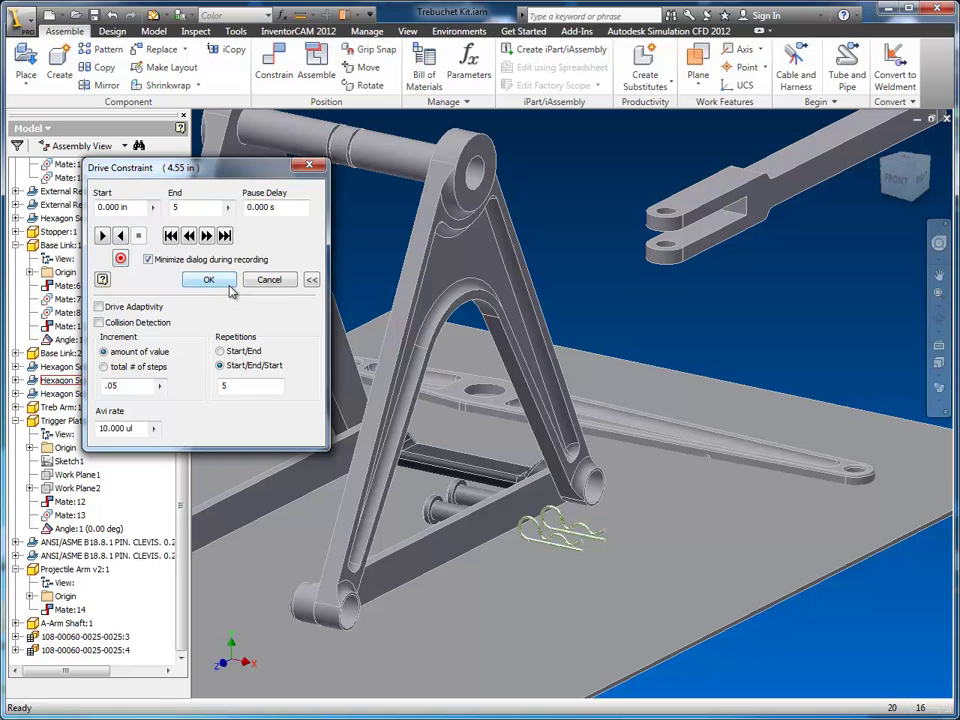
Resume driving the mate, stop the Projectile Arm at 1.6 in above the base plate, and accept that position.
left_click(103, 236)
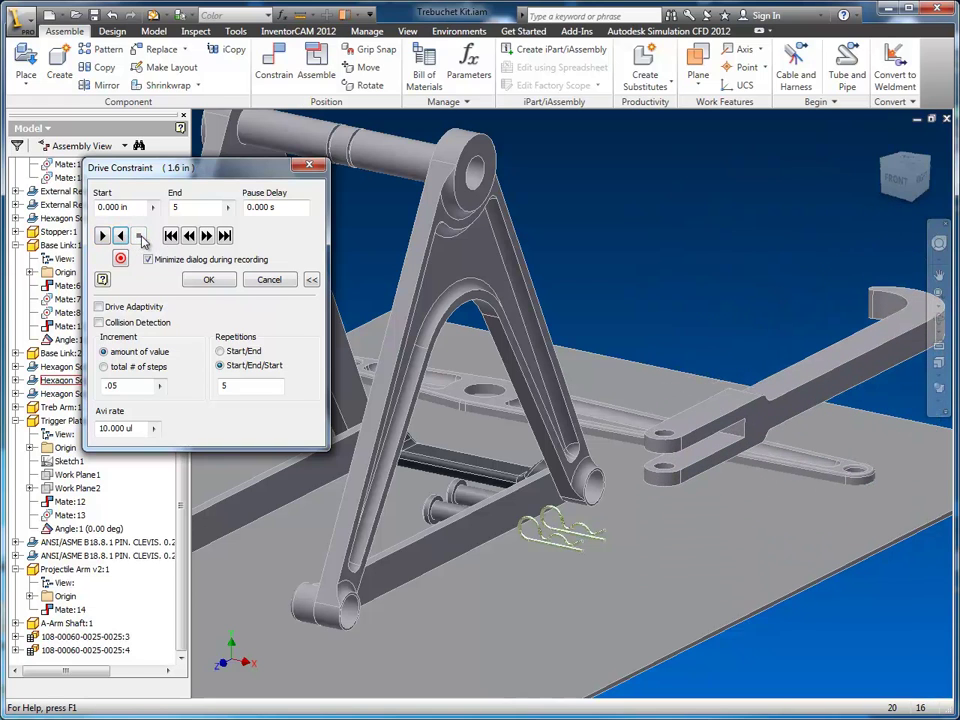
left_click(140, 236)
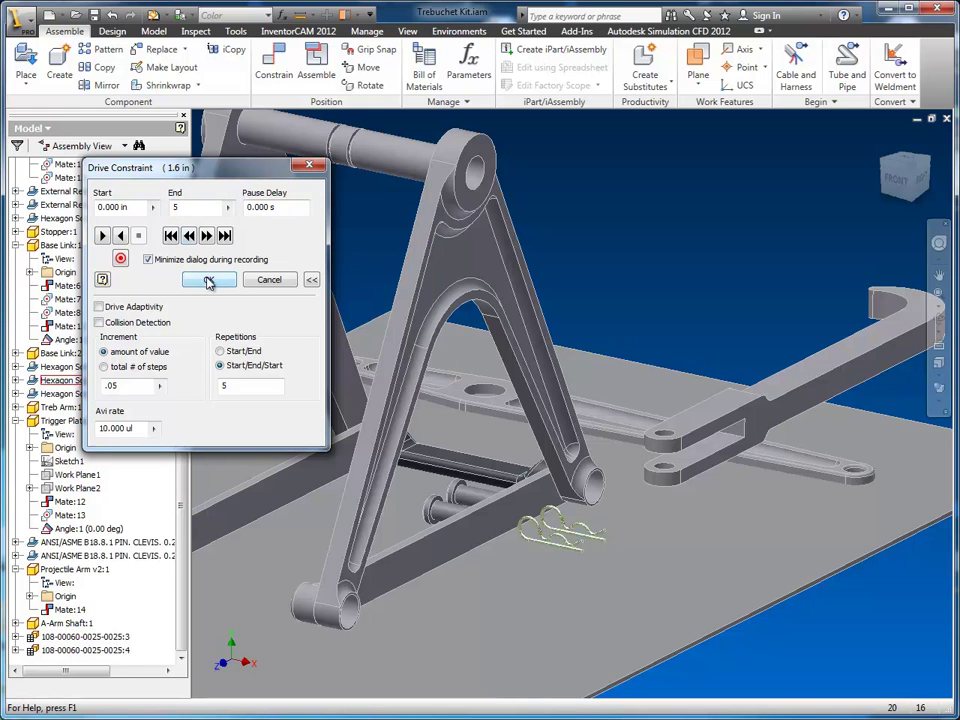
left_click(208, 280)
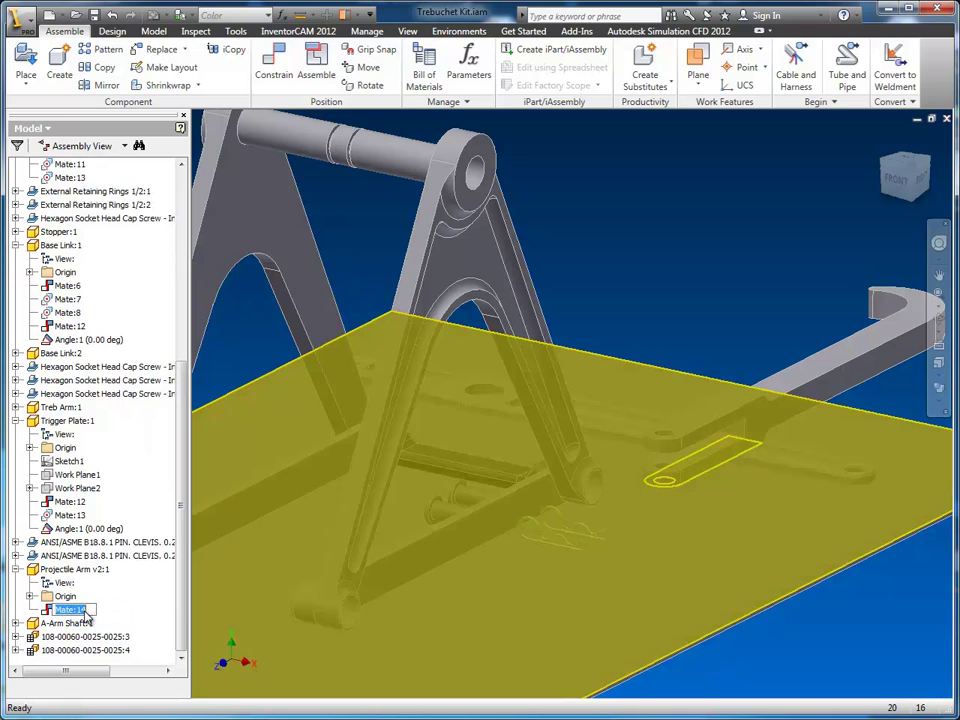
Set the offset of the Projectile Arm's mate to the base plate to 0 in.
left_click(131, 612)
left_click(104, 610)
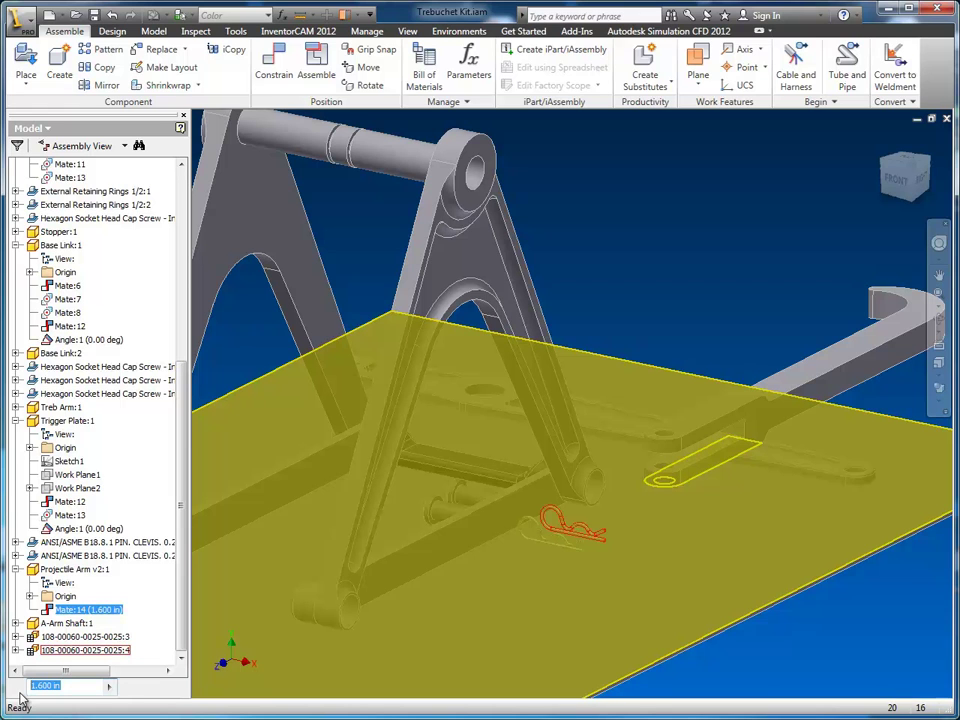
left_click(70, 687)
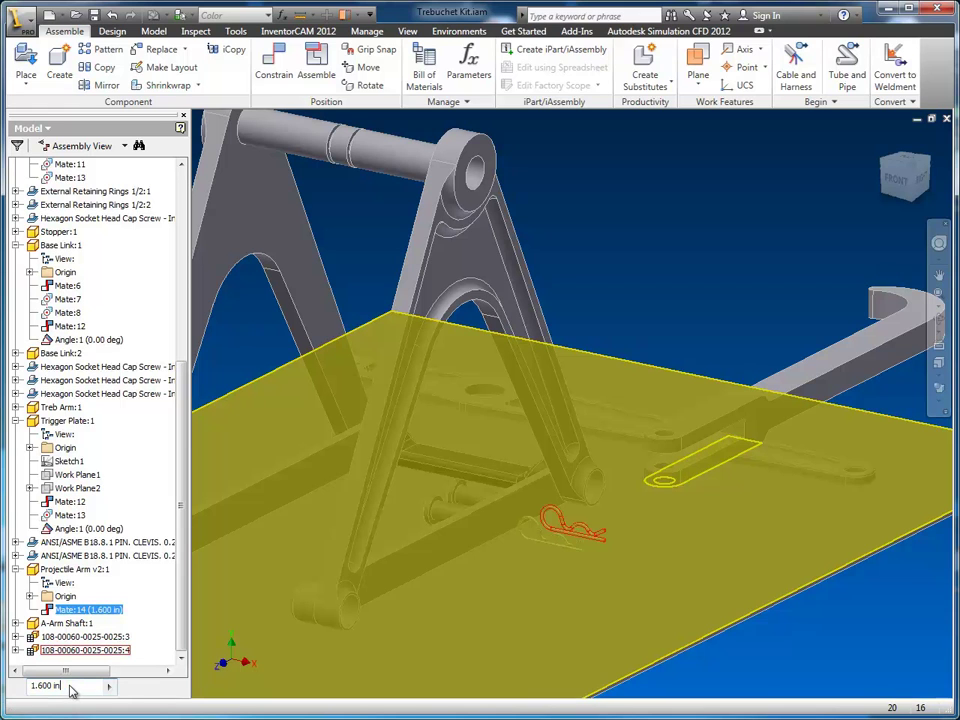
left_click_drag(46, 686, 17, 685)
type("0")
key("Return")
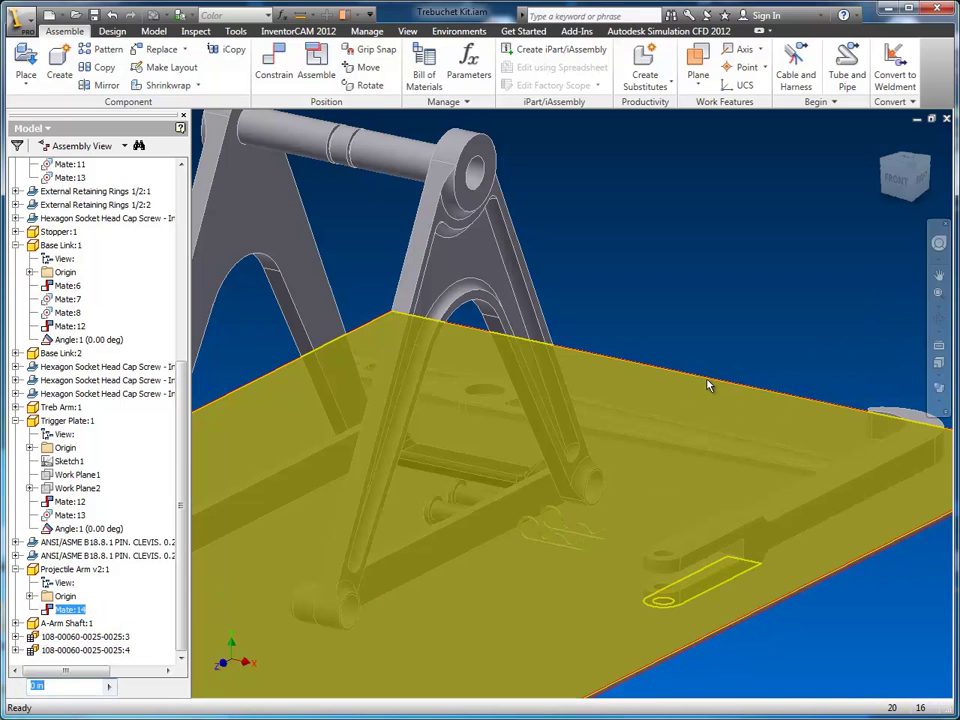
left_click(708, 326)
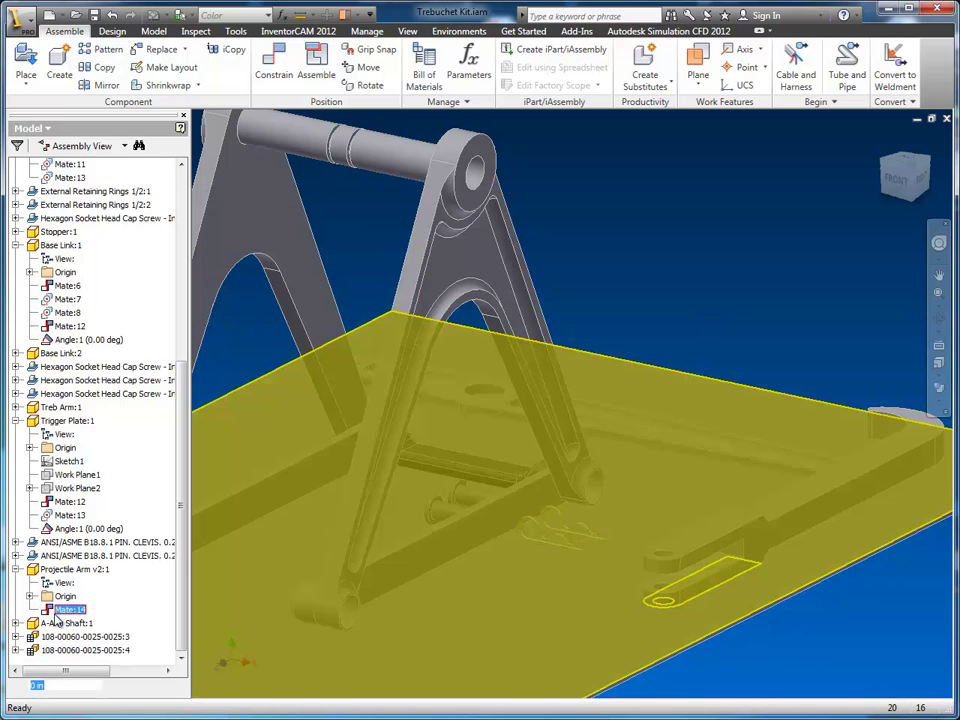
Delete the mate between the Projectile Arm and the base plate, and undo the deletion.
right_click(56, 612)
left_click(84, 591)
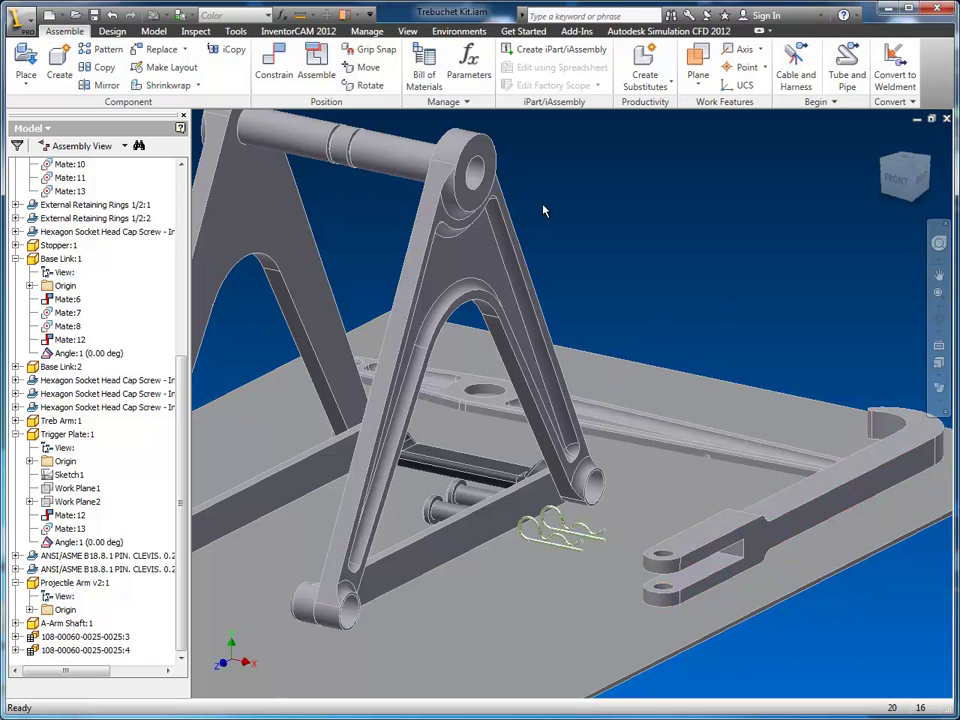
key("ctrl+z")
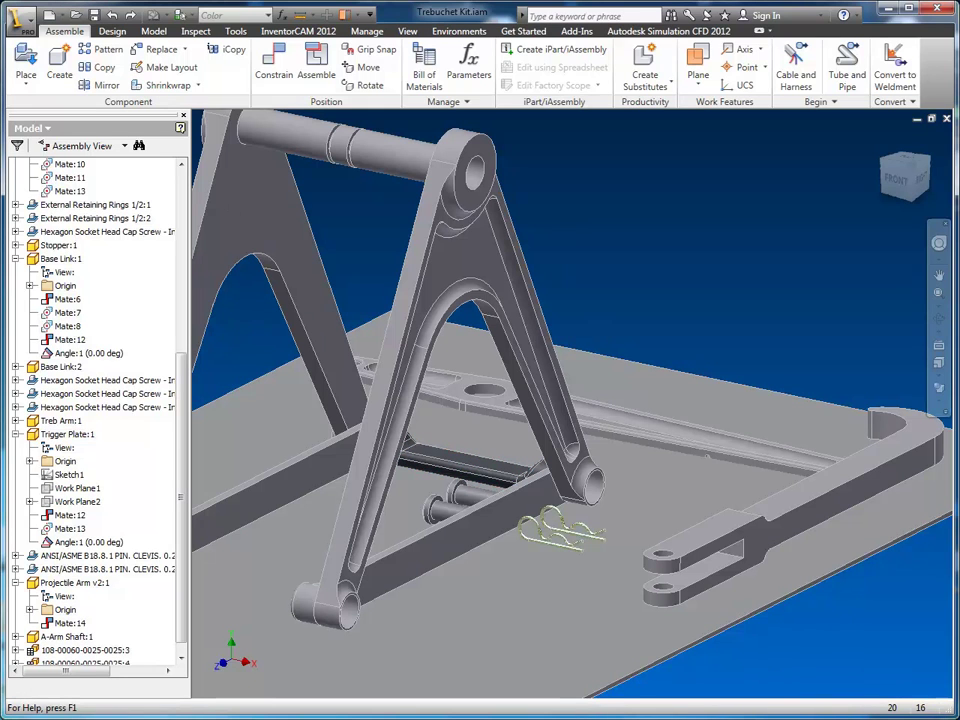
Mate the head face of one clevis pin to the Projectile Arm's upper face with a 0.000 in offset.
left_click(70, 339)
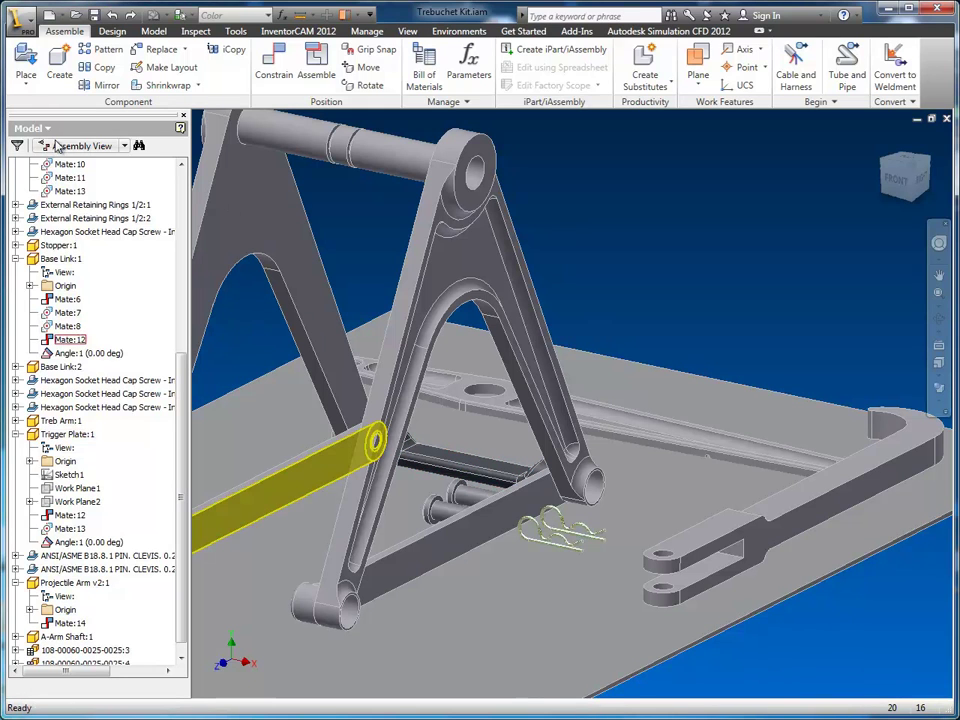
left_click(285, 60)
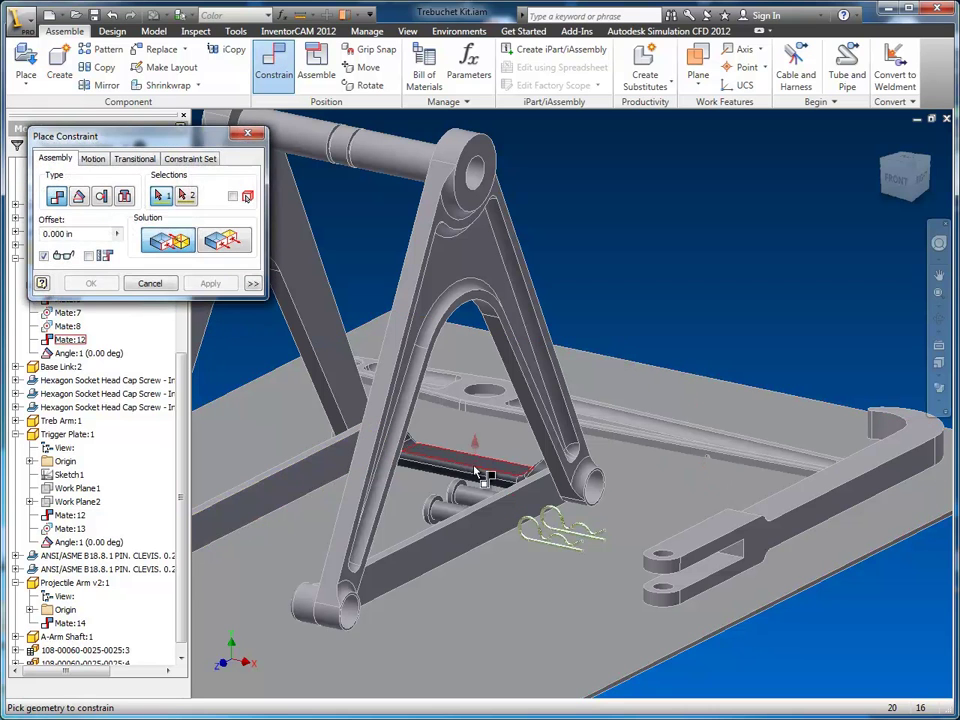
middle_click_drag(439, 506, 480, 523, "shift")
scroll(390, 492, "up", 5)
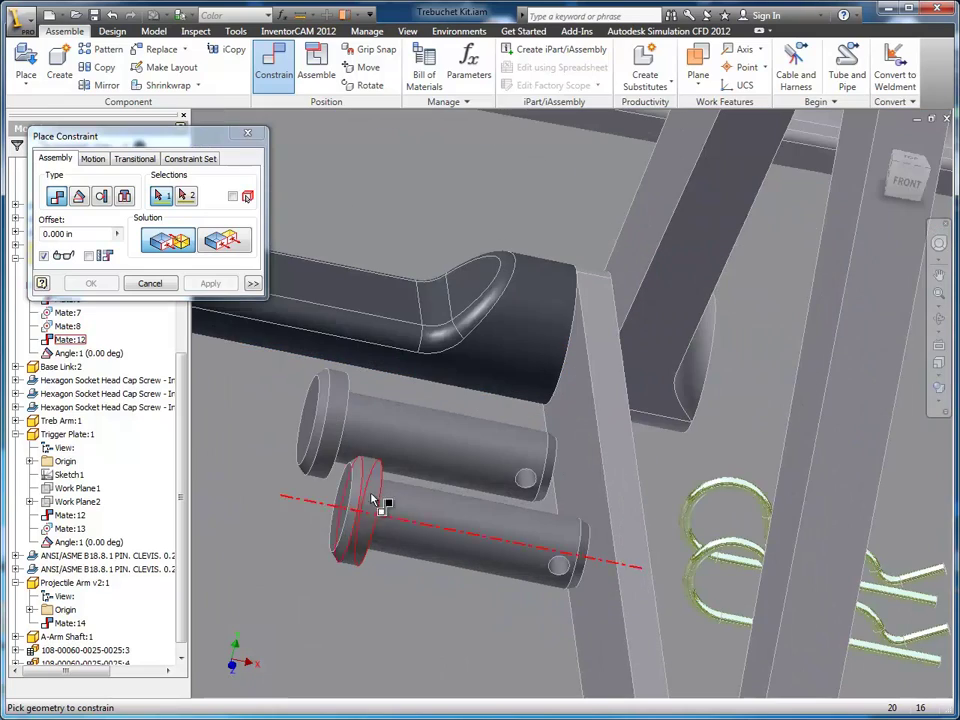
left_click(345, 508)
scroll(476, 517, "down", 4)
middle_click_drag(420, 508, 597, 514, "shift")
scroll(645, 518, "down", 6)
middle_click_drag(664, 520, 562, 548)
left_click(830, 457)
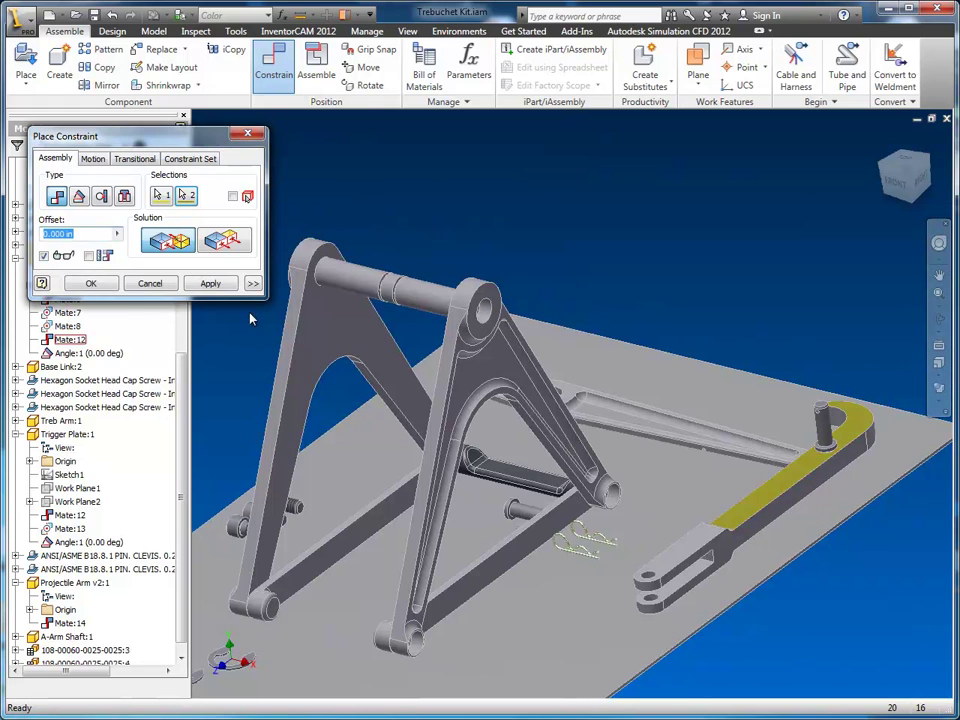
left_click(210, 283)
left_click(150, 284)
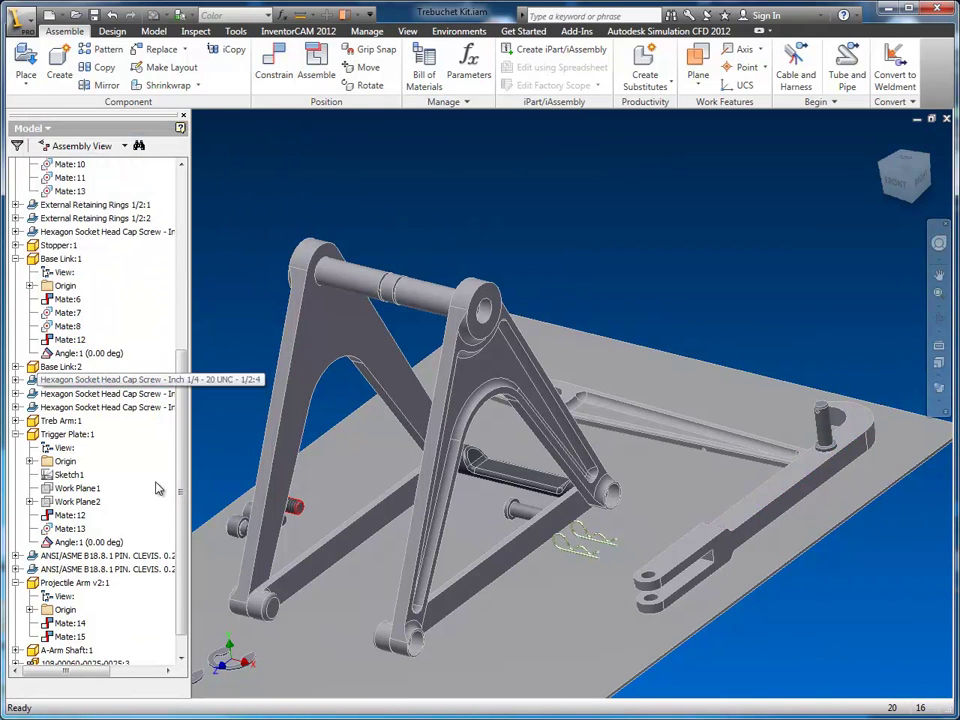
Play the Projectile Arm's base-plate mate forward with Drive Constraint to watch the attached pin travel along, and cancel the drive.
scroll(185, 537, "down", 1)
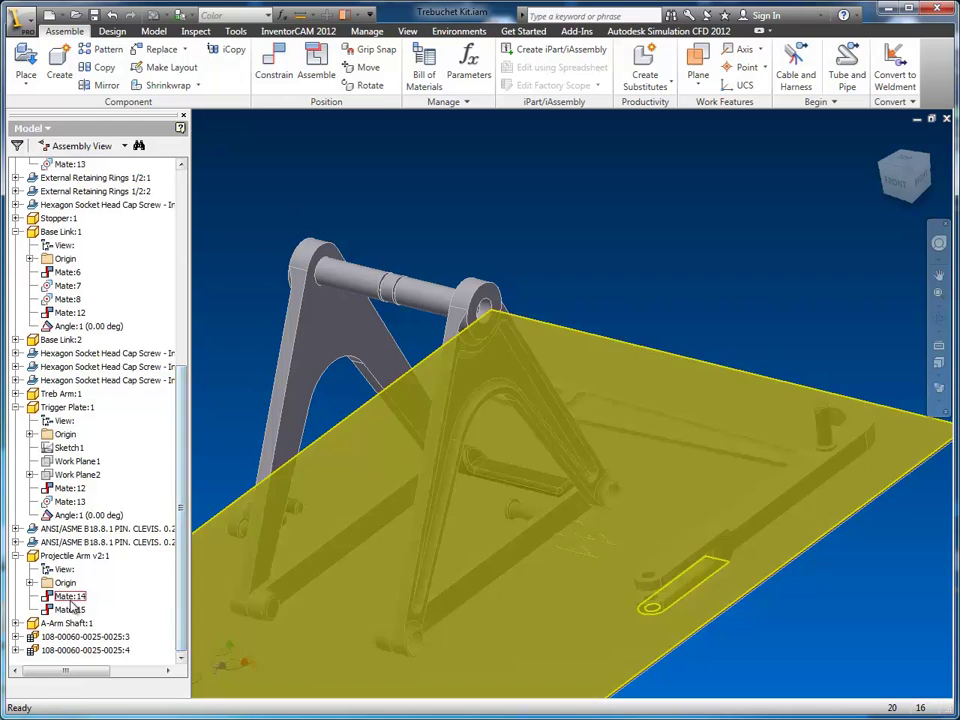
right_click(70, 597)
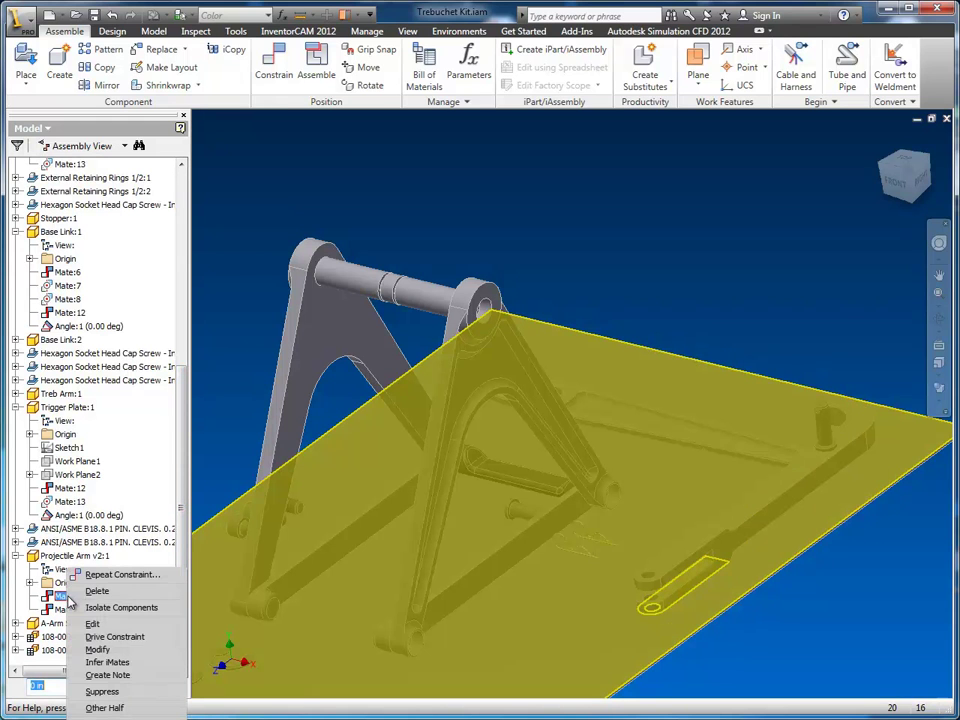
left_click(110, 637)
left_click(102, 236)
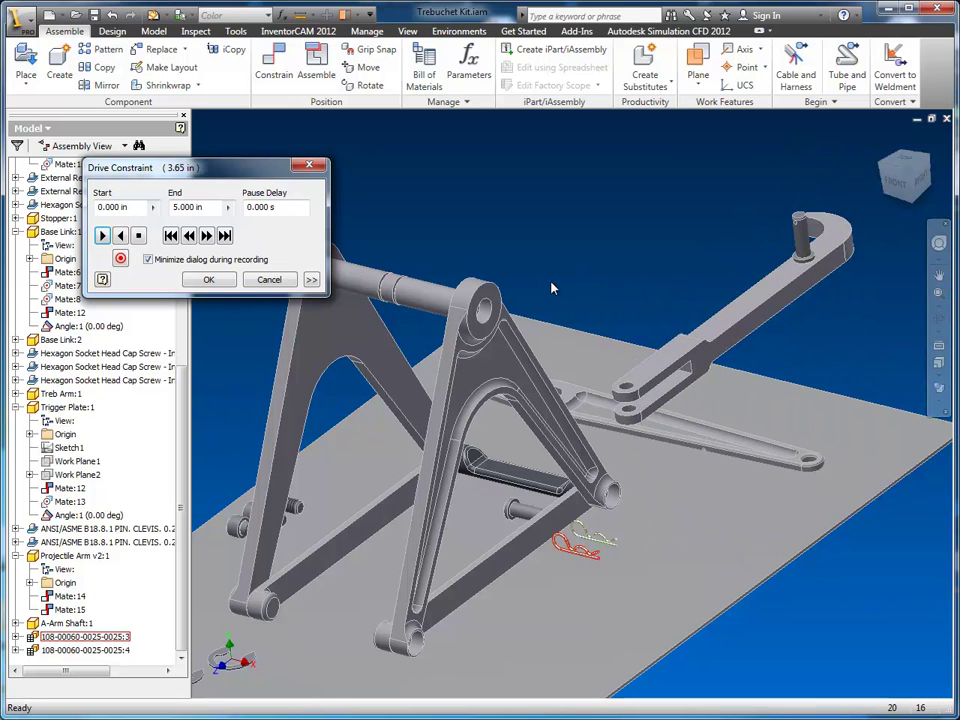
left_click(269, 280)
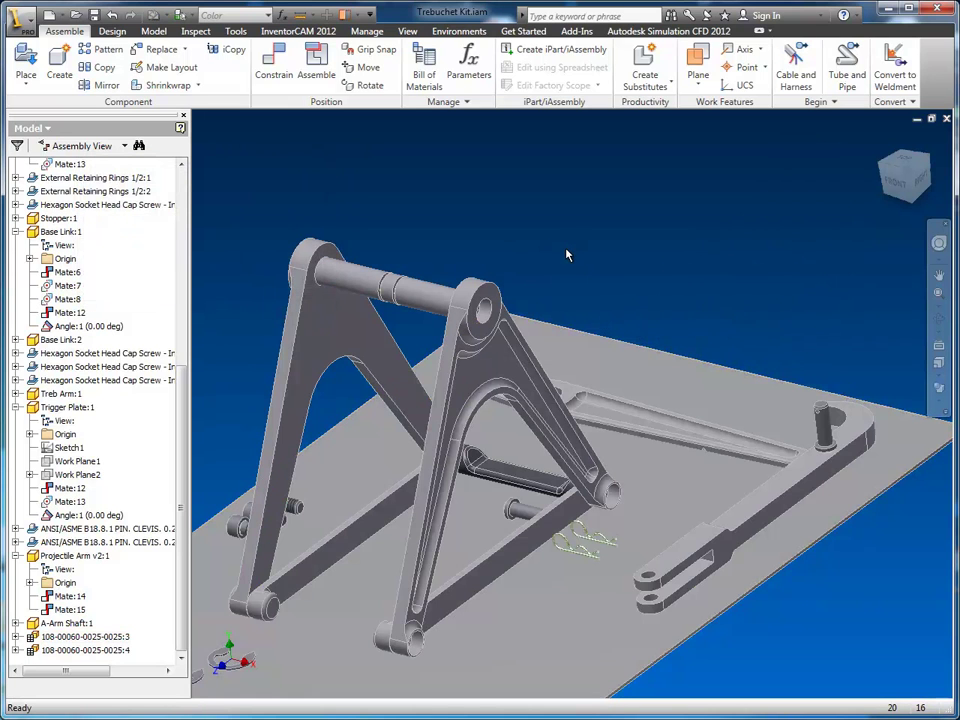
Undo the clevis pin mate and the Projectile Arm's mate to the base plate.
key("ctrl+z")
key("ctrl+z")
key("ctrl+z")
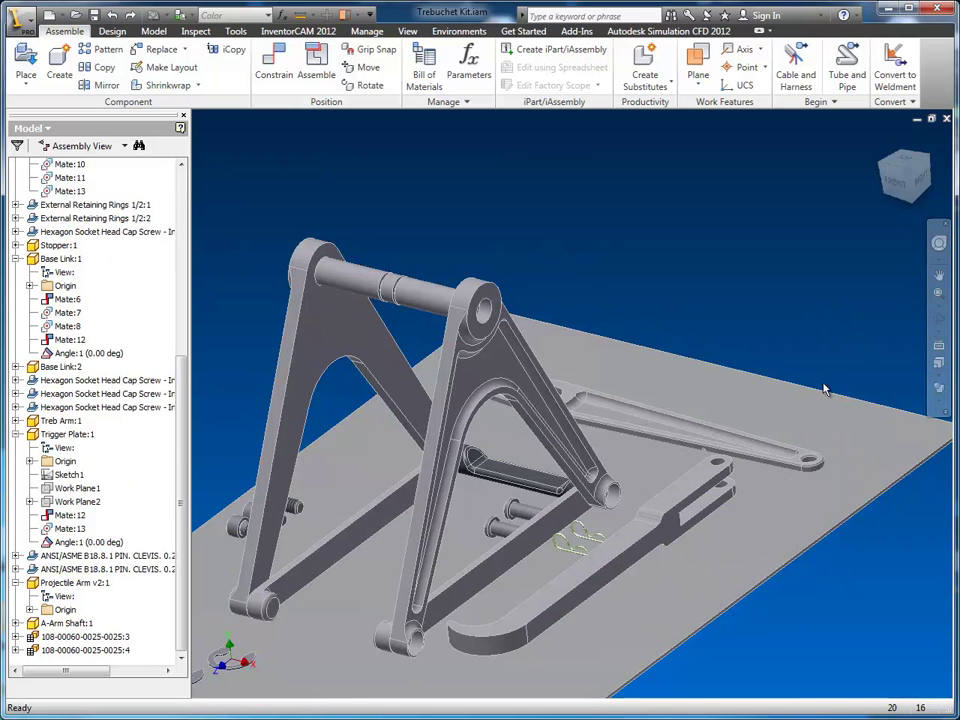
Move the Treb Arm freely so that it floats above the base plate, beside the A-frame.
middle_click_drag(551, 338, 611, 263)
scroll(784, 365, "down", 3)
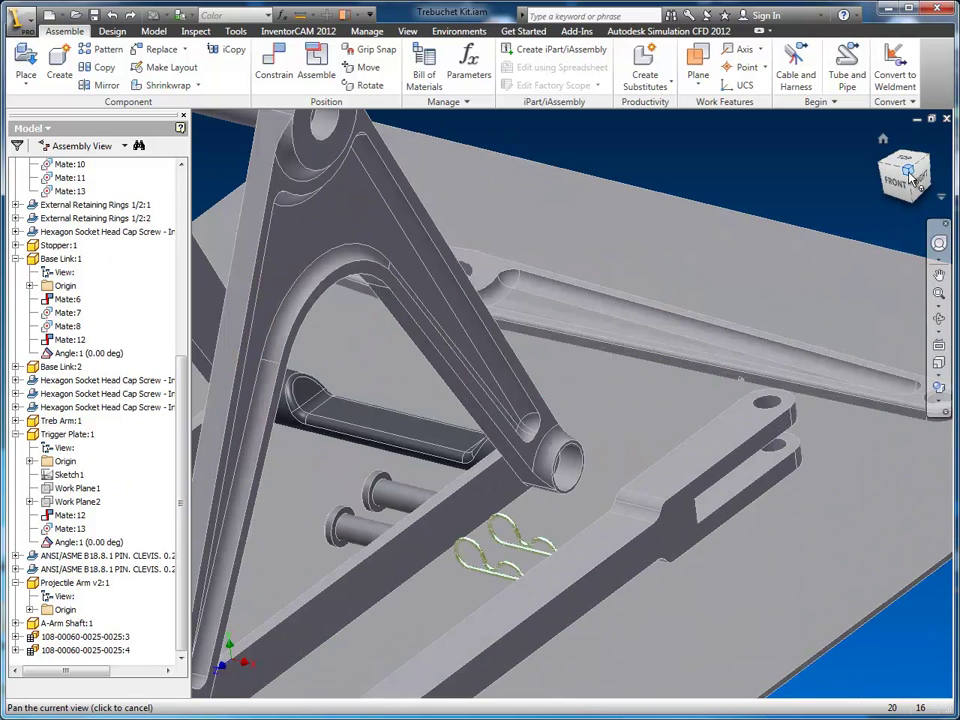
left_click(910, 177)
scroll(676, 444, "down", 5)
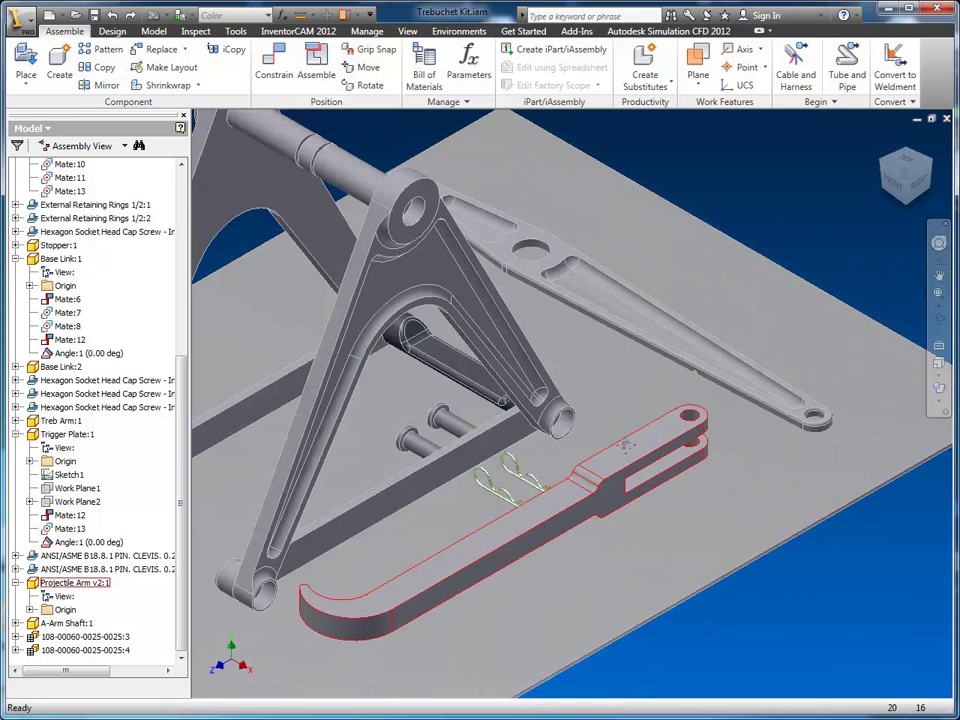
middle_click_drag(626, 448, 706, 454)
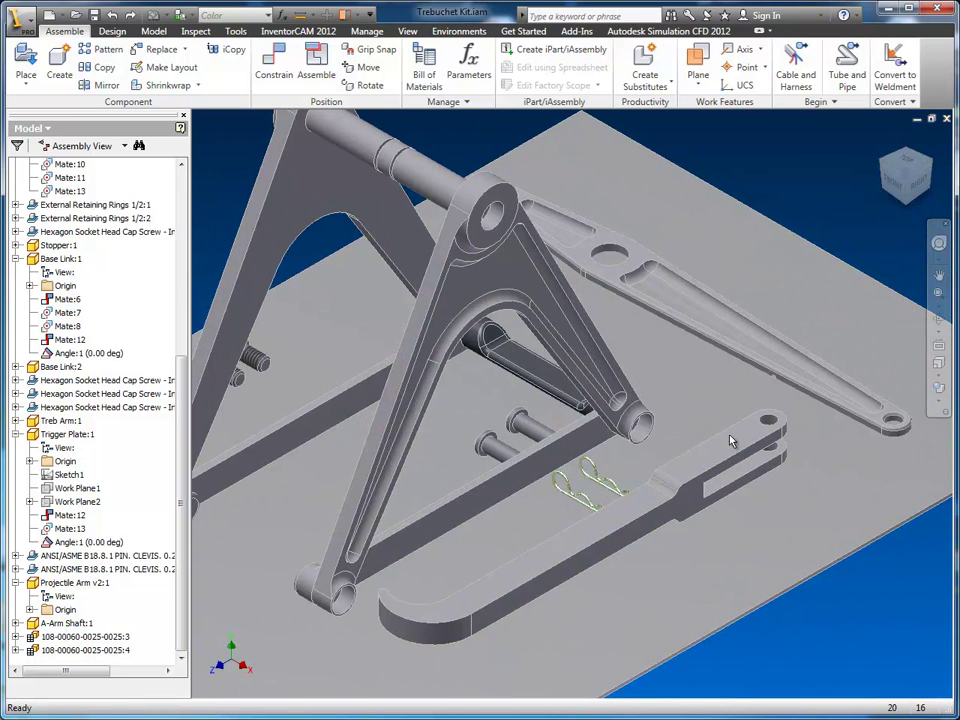
scroll(663, 350, "down", 3)
scroll(663, 350, "up", 5)
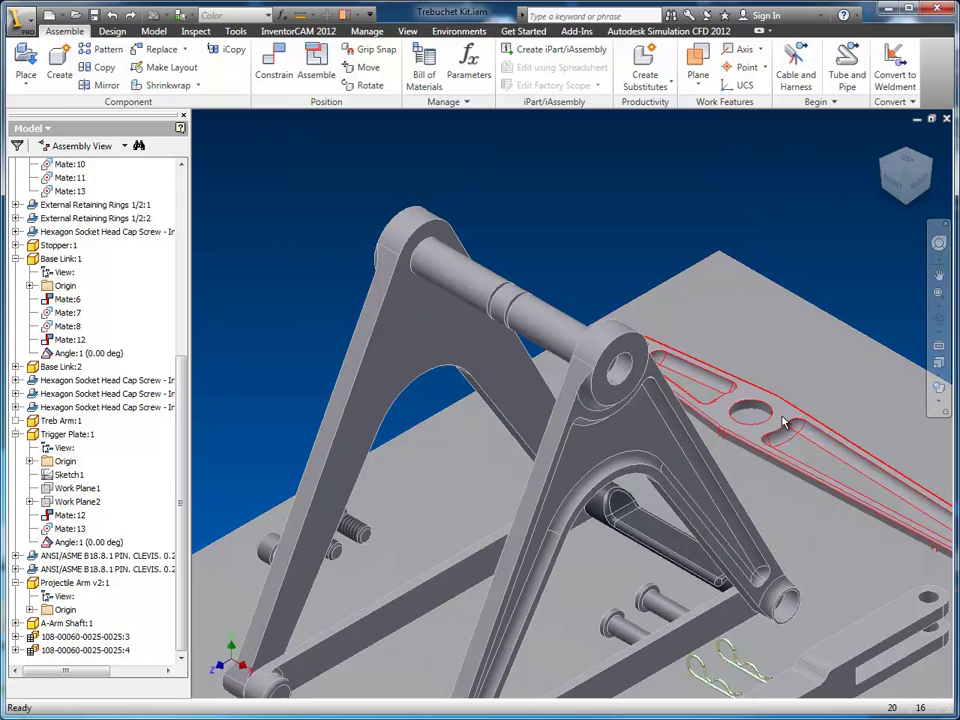
left_click_drag(840, 375, 778, 341)
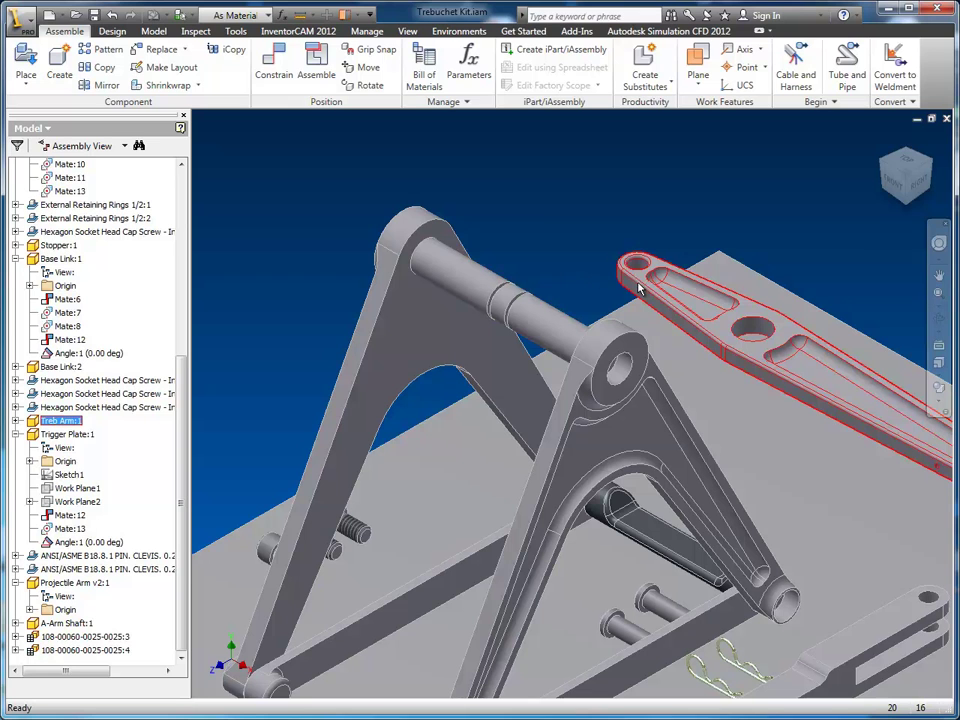
left_click(533, 238)
left_click(630, 265)
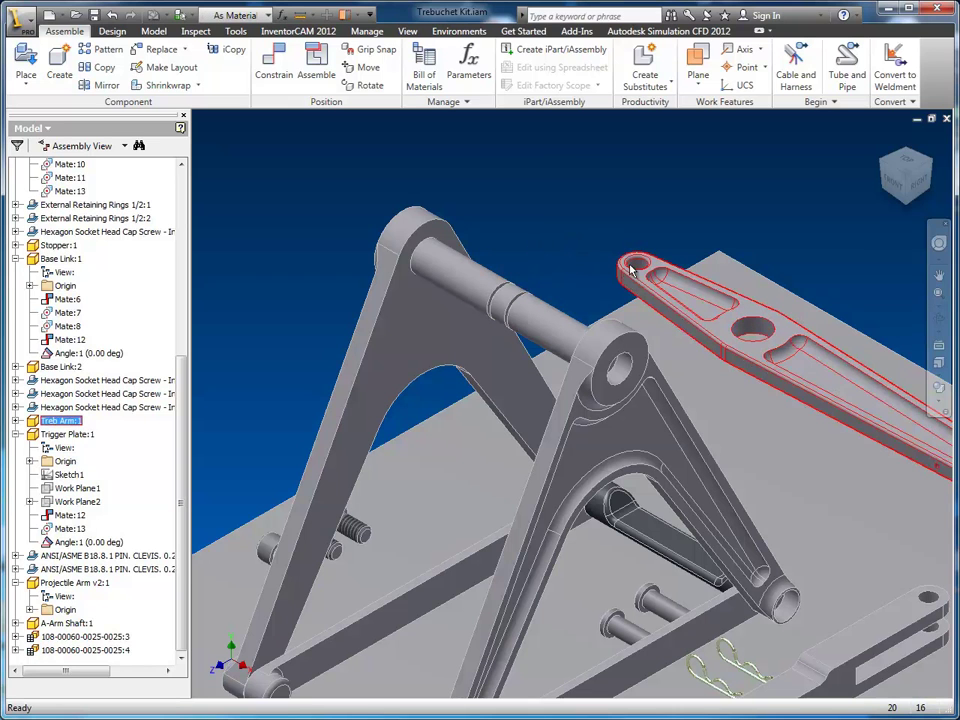
Expand the Treb Arm's origin geometry and examine where its XZ Plane lies within the arm's thickness from a side view.
left_click(17, 421)
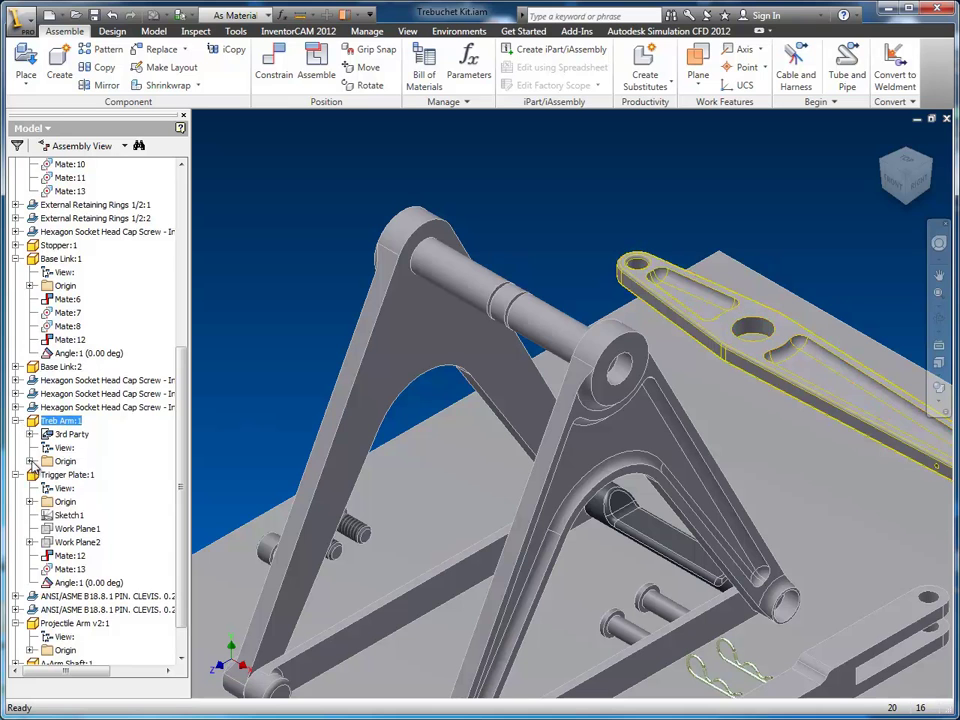
left_click(31, 461)
scroll(60, 440, "down", 2)
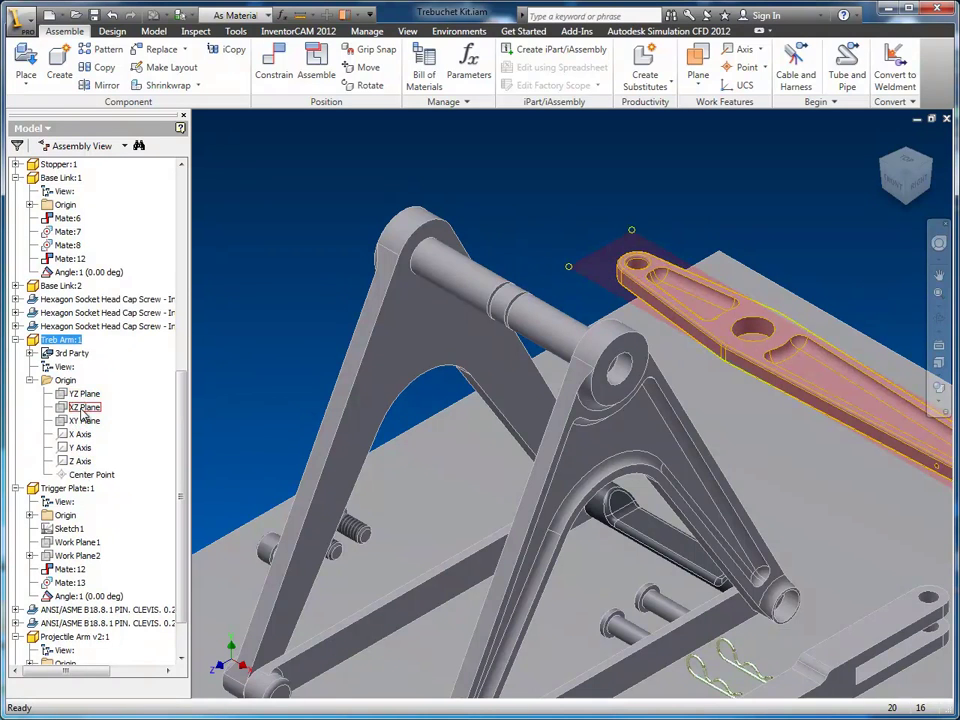
left_click(84, 408)
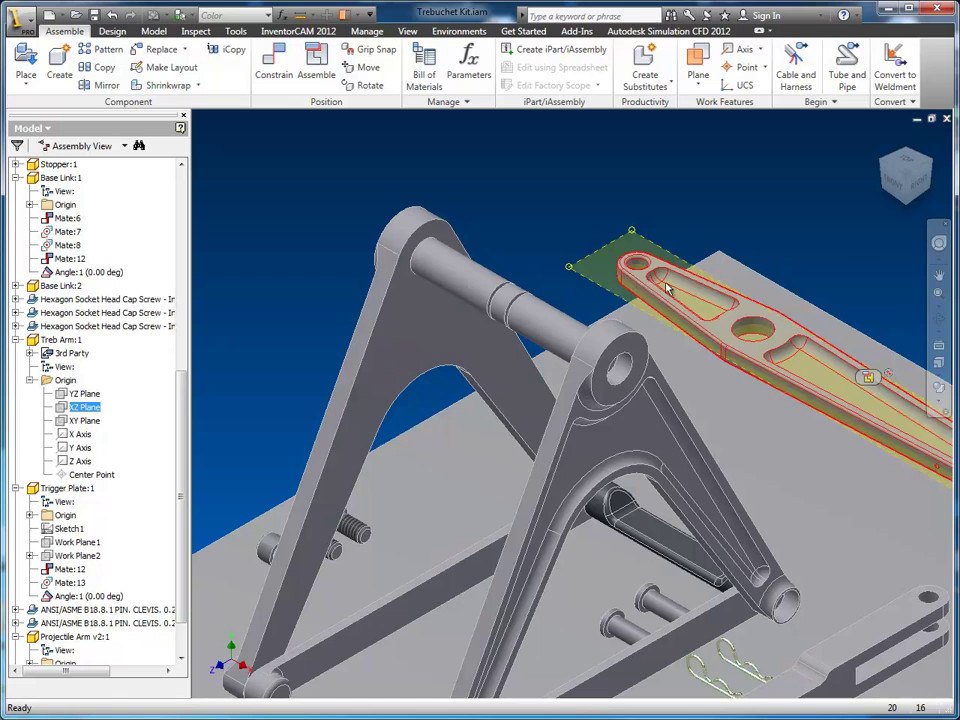
left_click(915, 185)
left_click(915, 185)
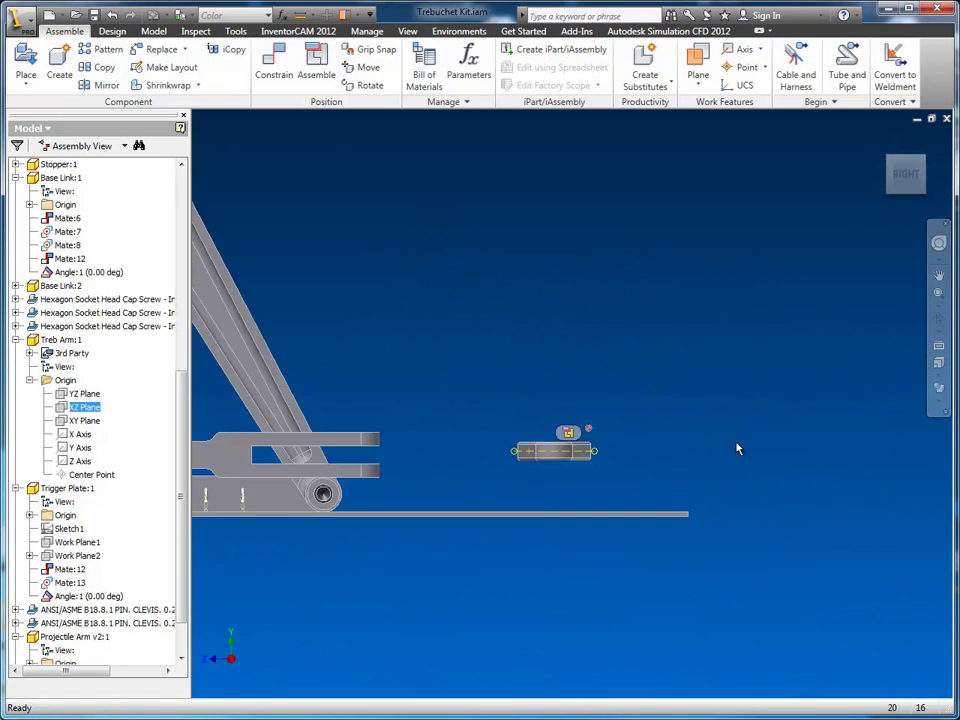
middle_click_drag(492, 525, 574, 526)
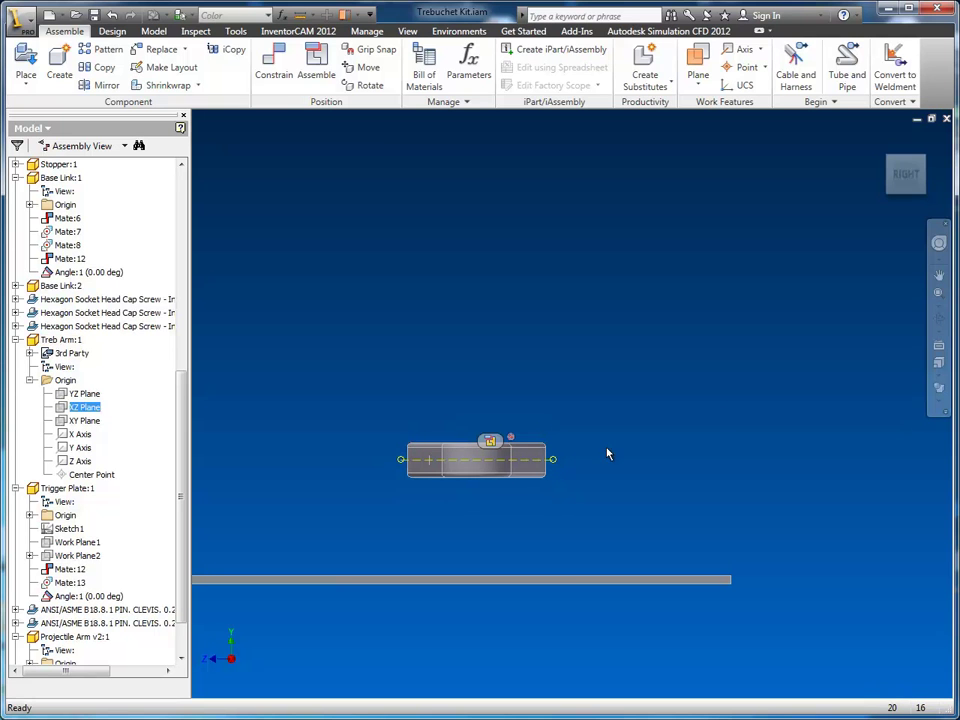
left_click(884, 141)
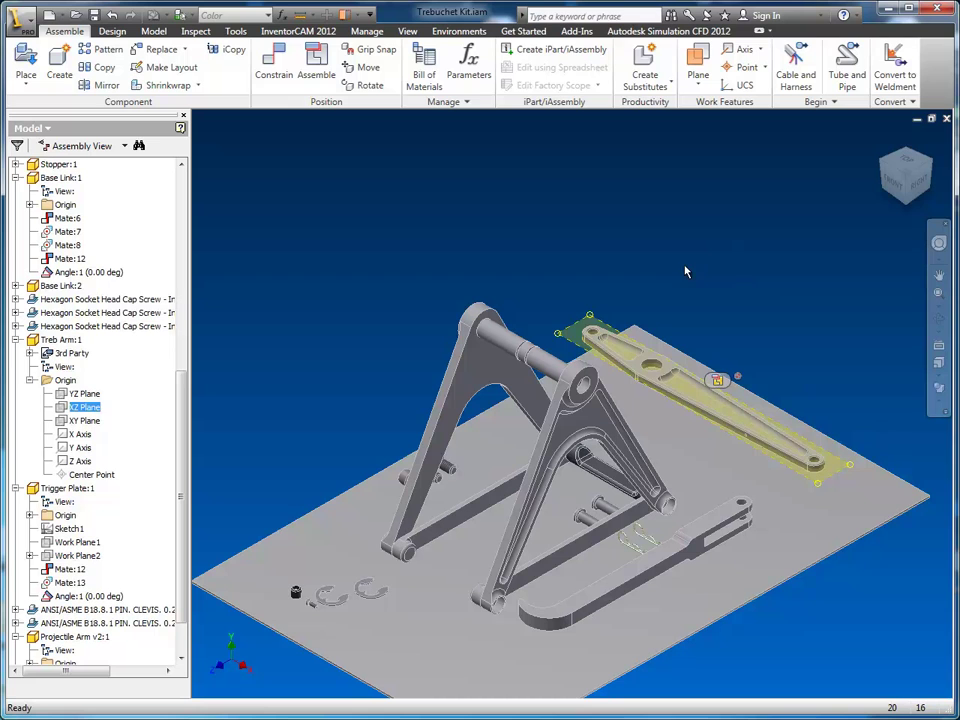
left_click(700, 310)
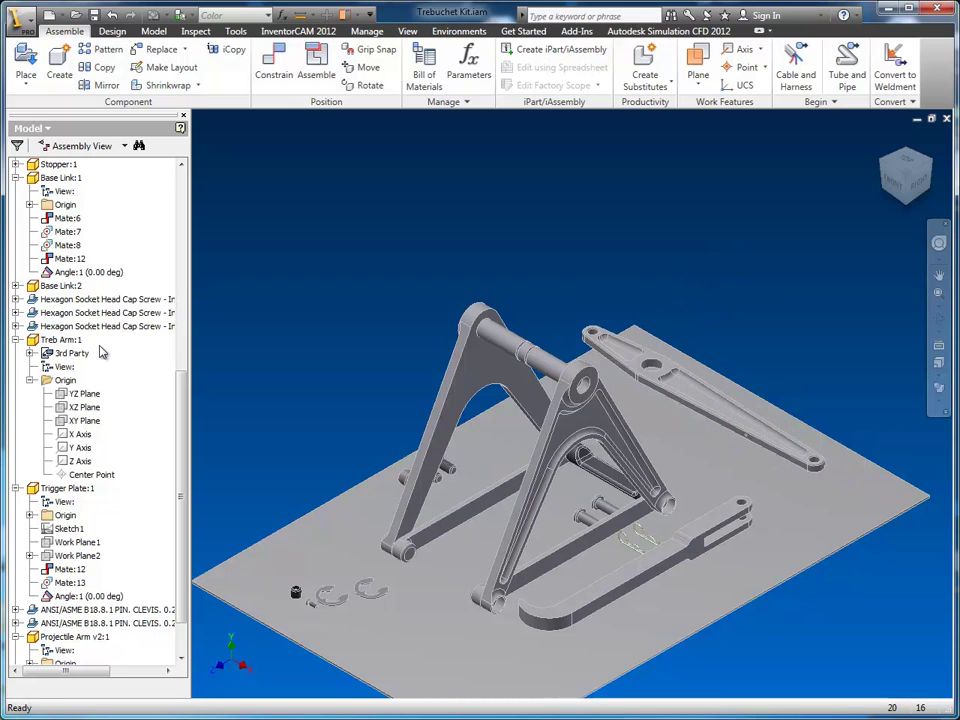
left_click(84, 408)
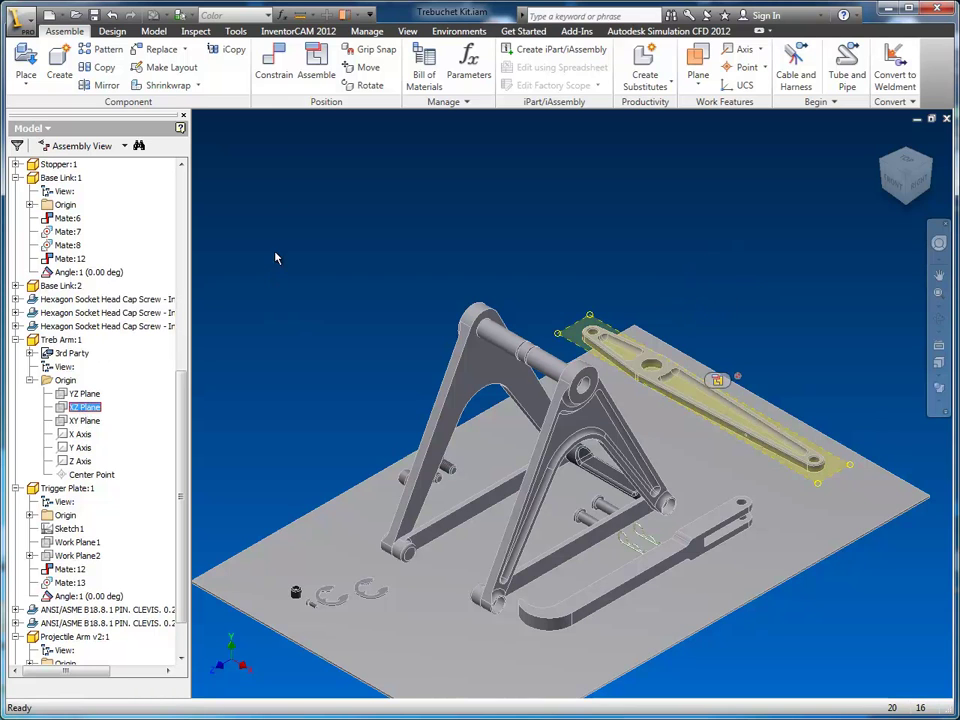
left_click(276, 68)
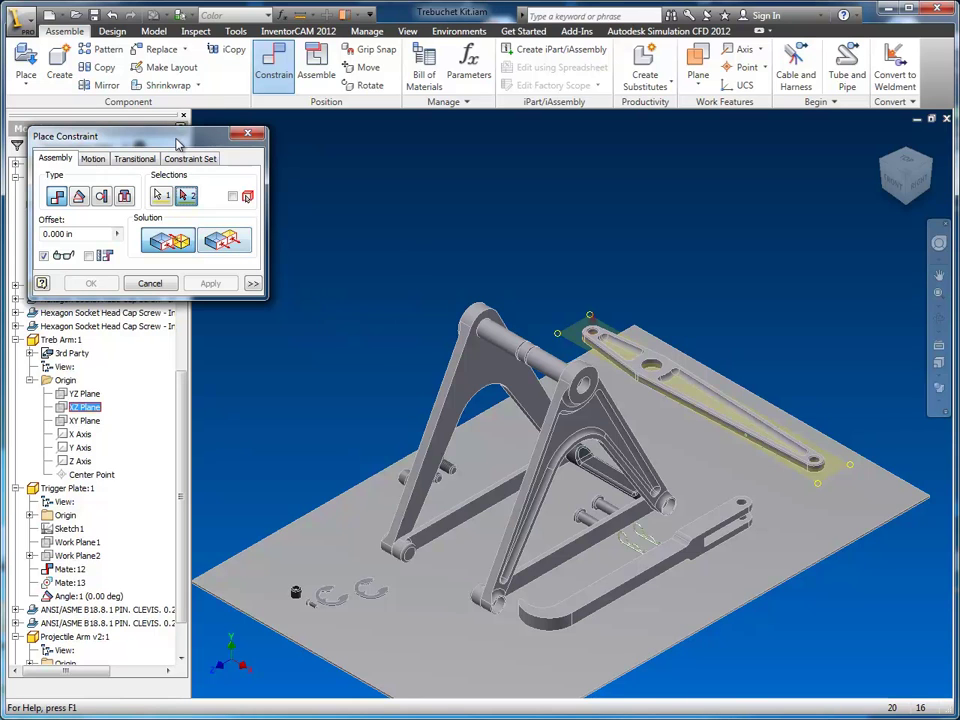
left_click_drag(180, 145, 173, 144)
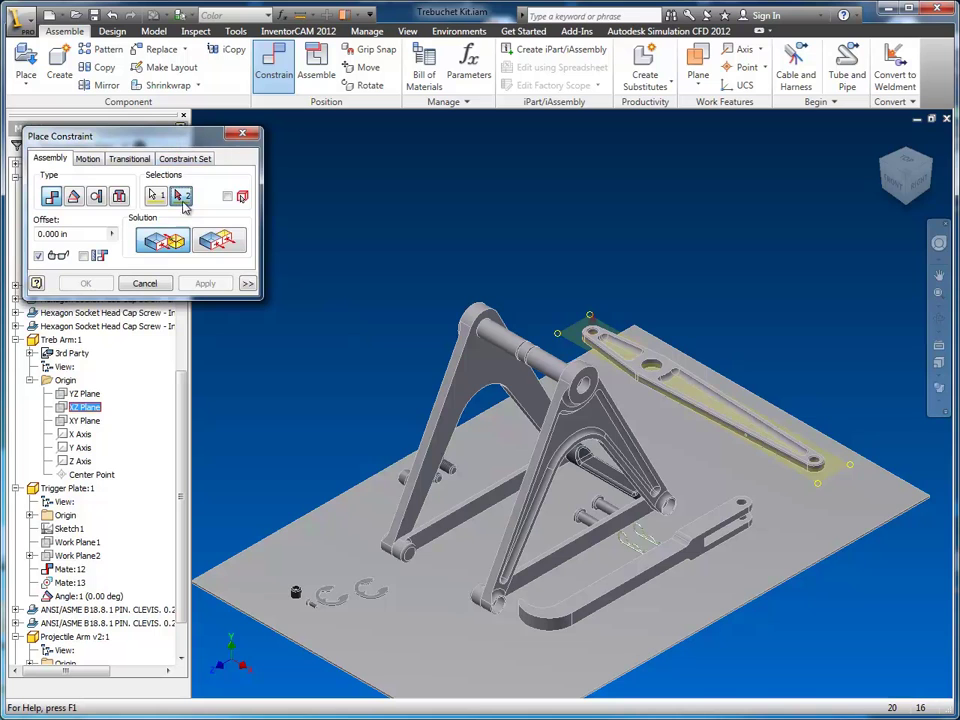
left_click(145, 284)
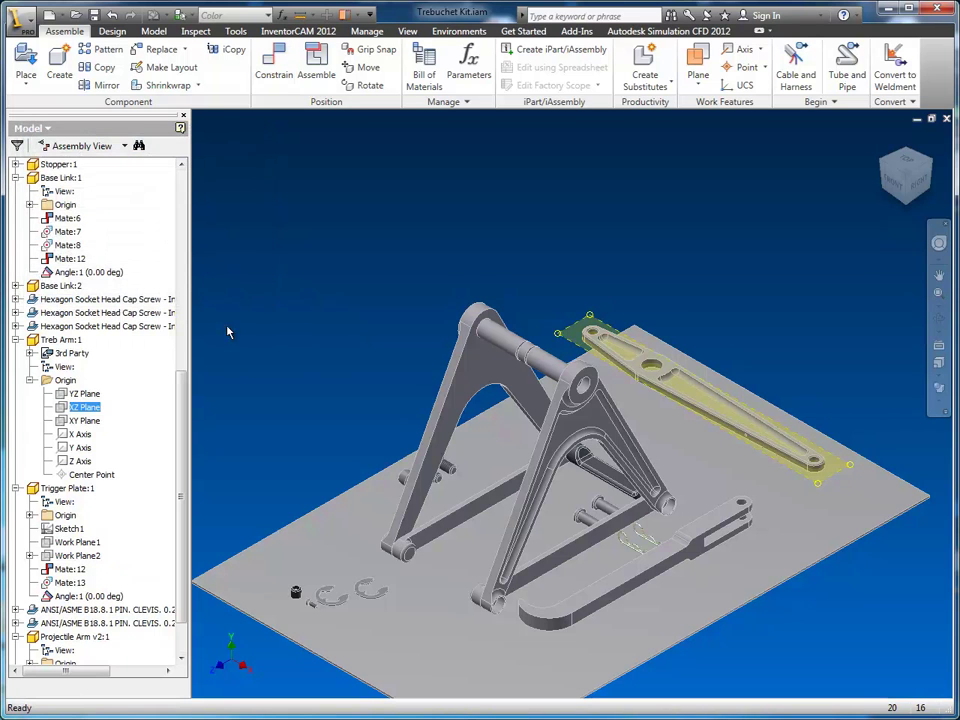
Locate the A-Arm Shaft in the model tree and open it for editing in place.
right_click(512, 349)
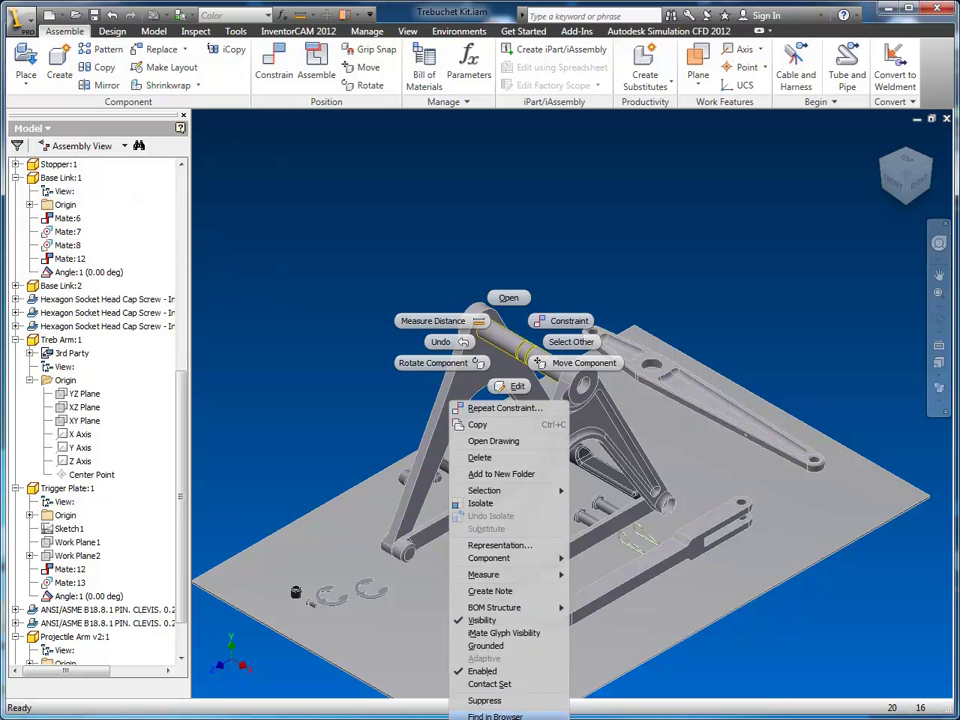
left_click(495, 716)
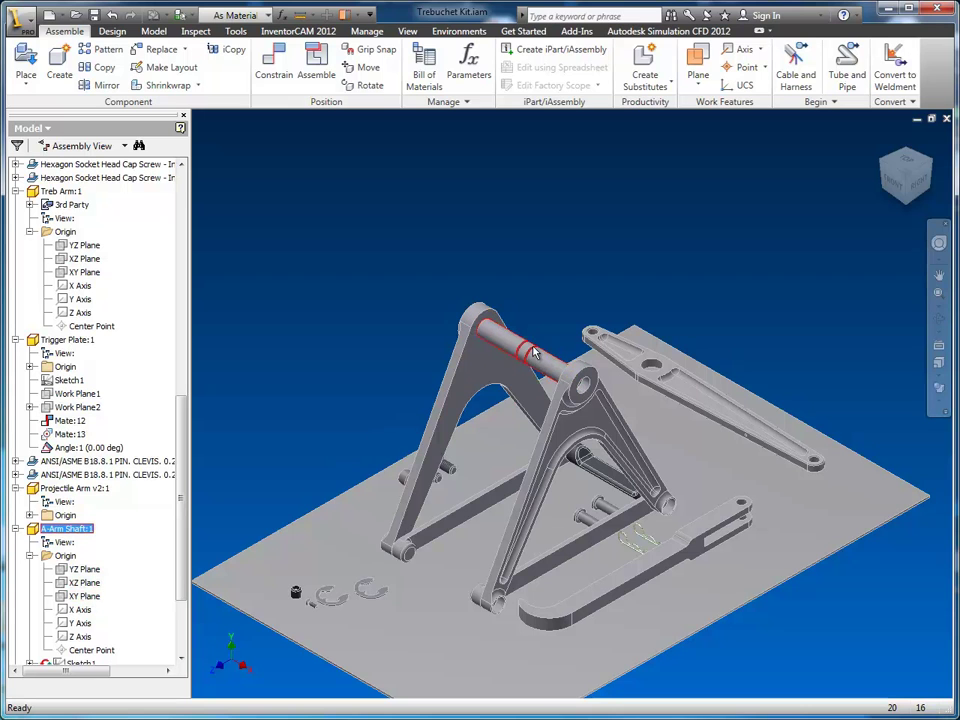
scroll(337, 401, "up", 3)
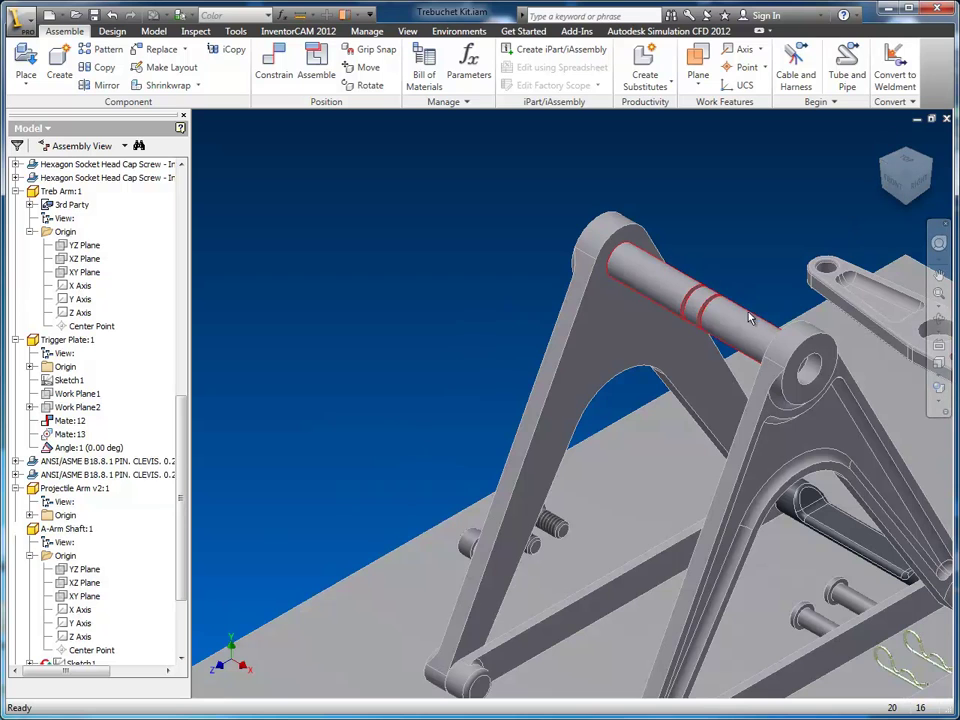
middle_click_drag(721, 339, 531, 362)
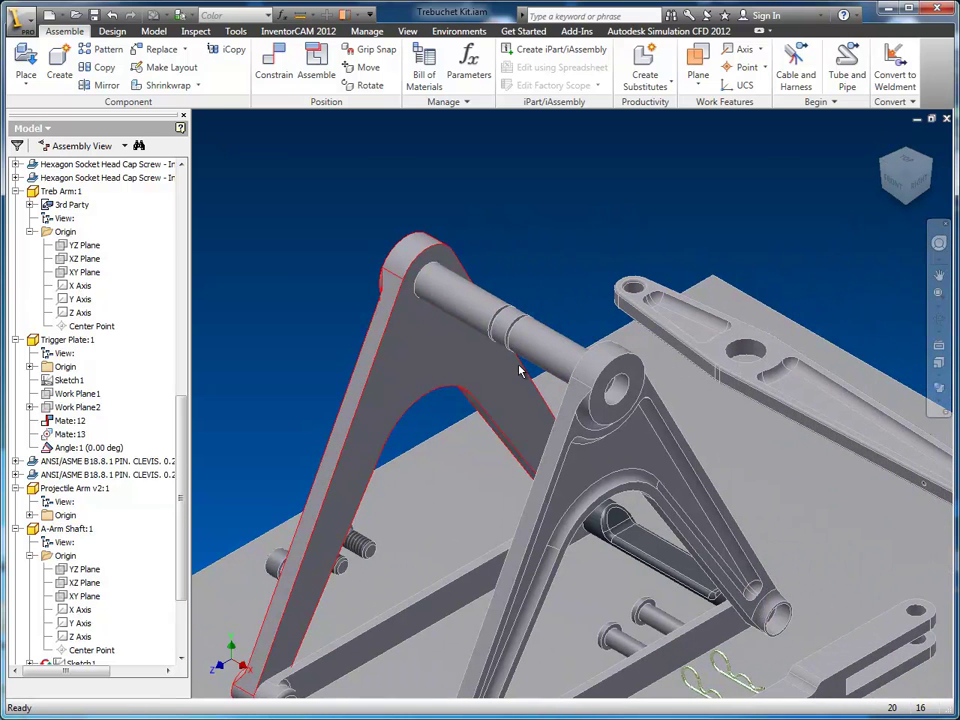
middle_click_drag(594, 337, 418, 348)
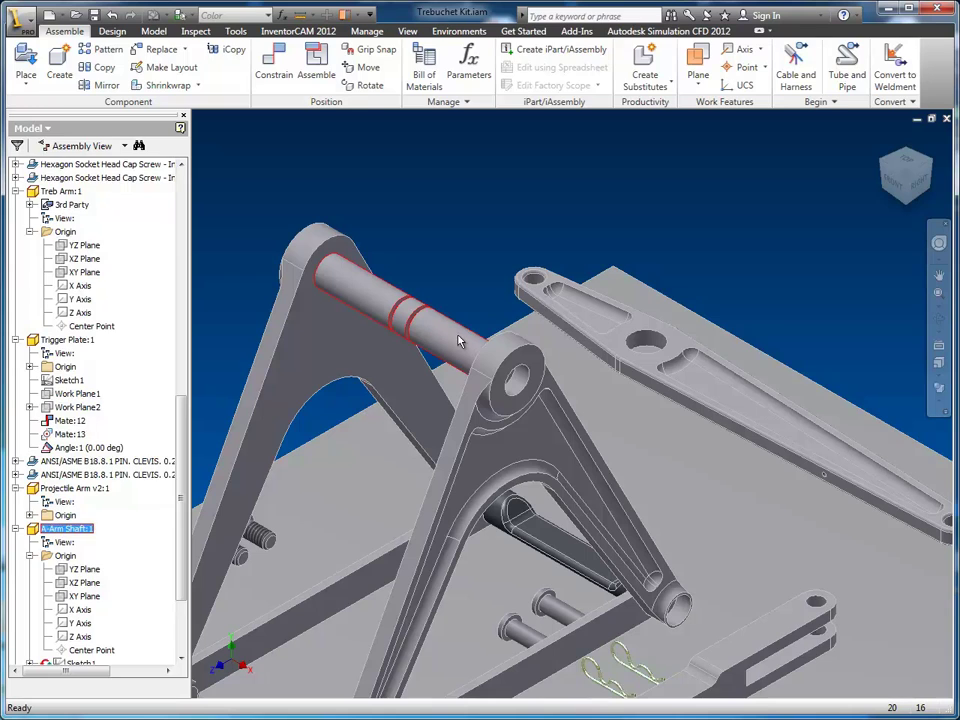
double_click(429, 337)
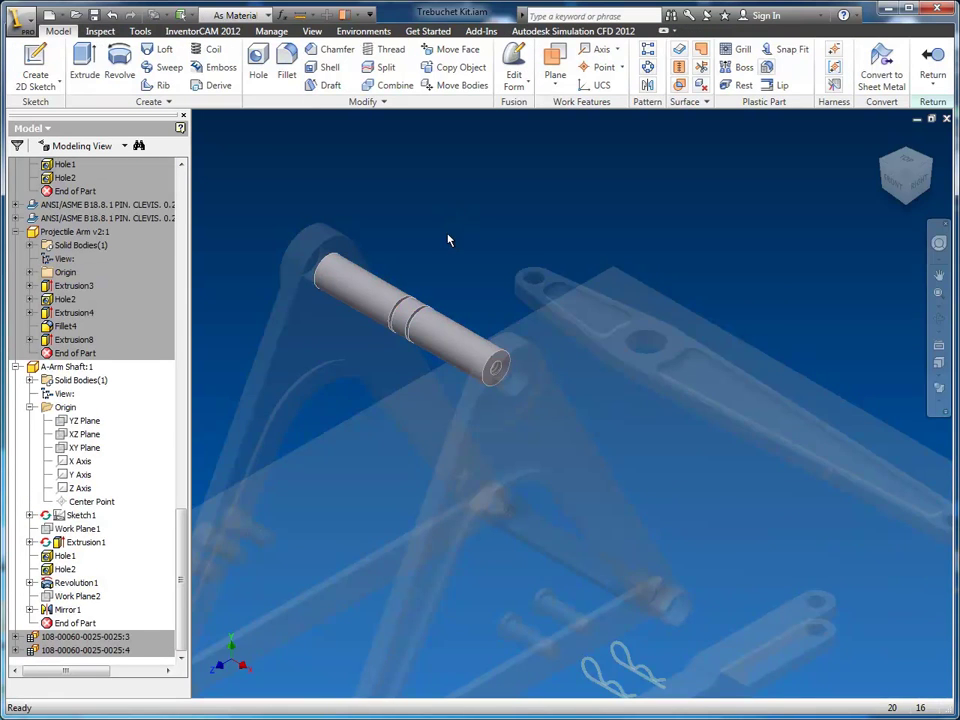
Create a work plane midway between the inner side faces of the shaft's two grooves, and return to the assembly.
scroll(448, 236, "up", 4)
middle_click_drag(452, 244, 615, 243)
left_click(555, 87)
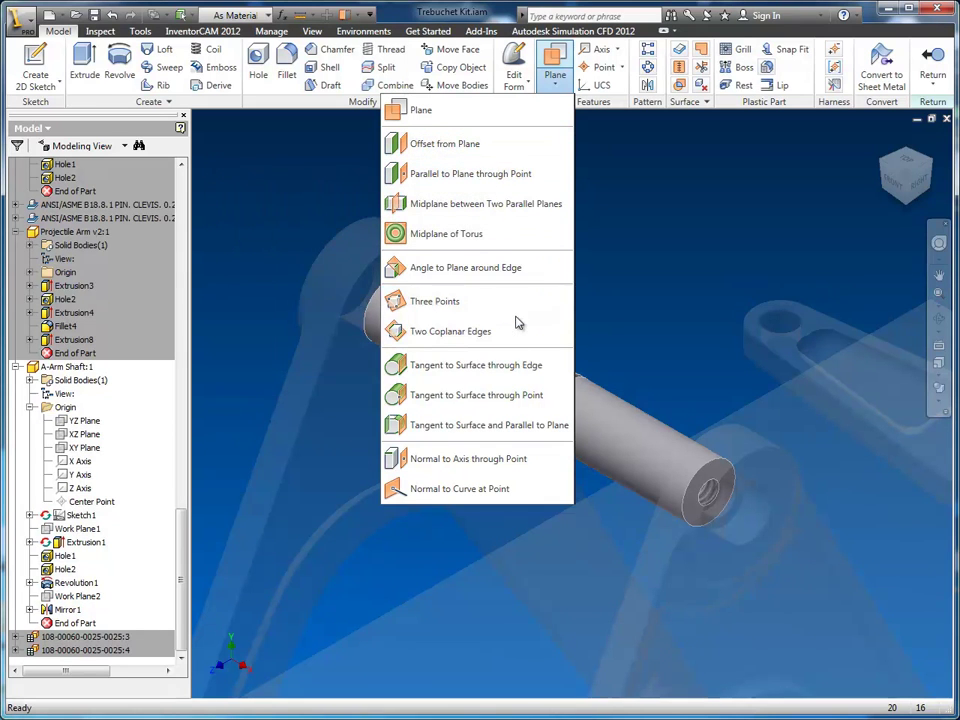
left_click(640, 284)
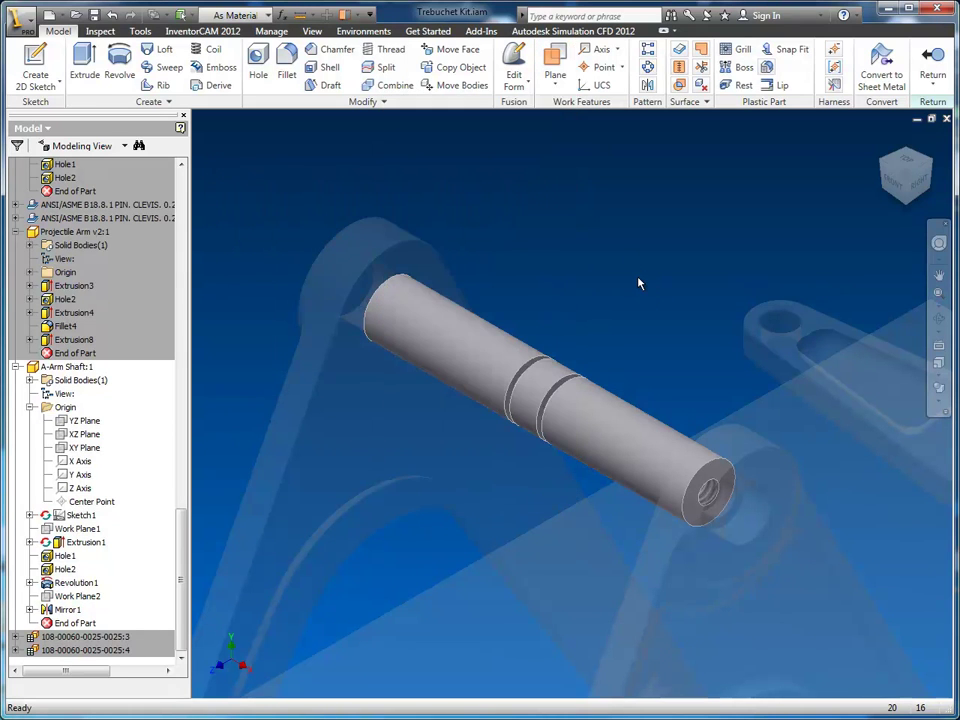
left_click(555, 62)
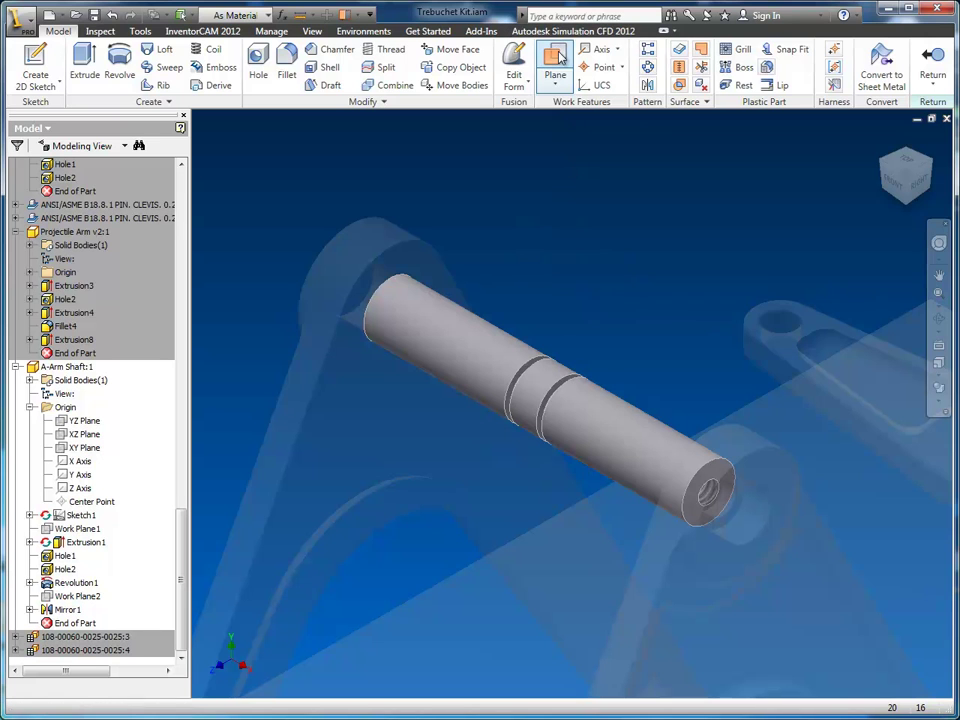
scroll(583, 381, "up", 3)
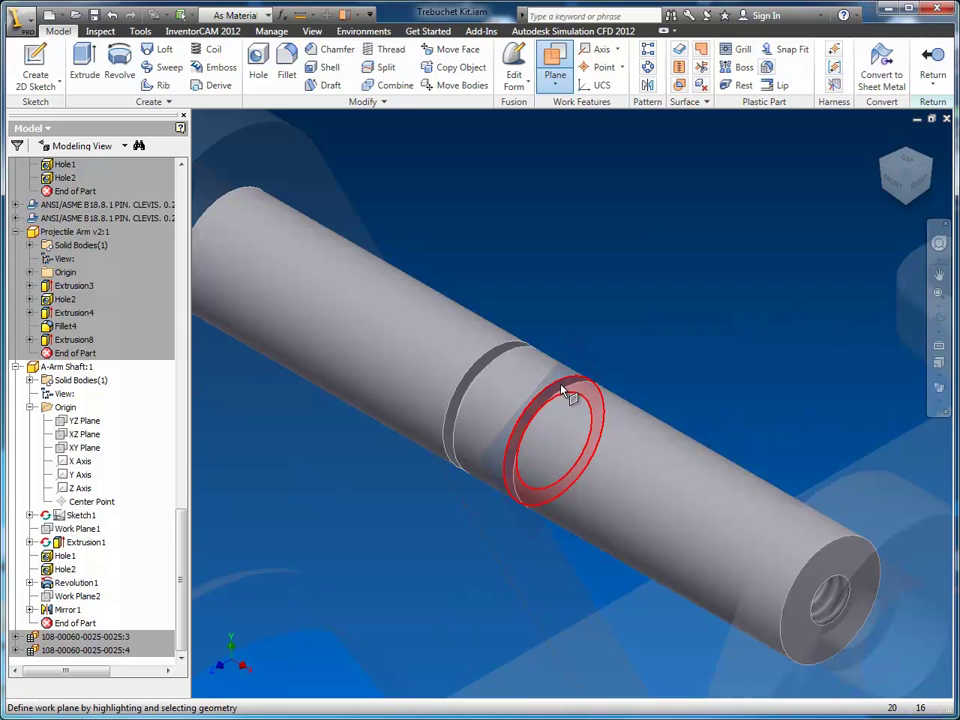
left_click(566, 392)
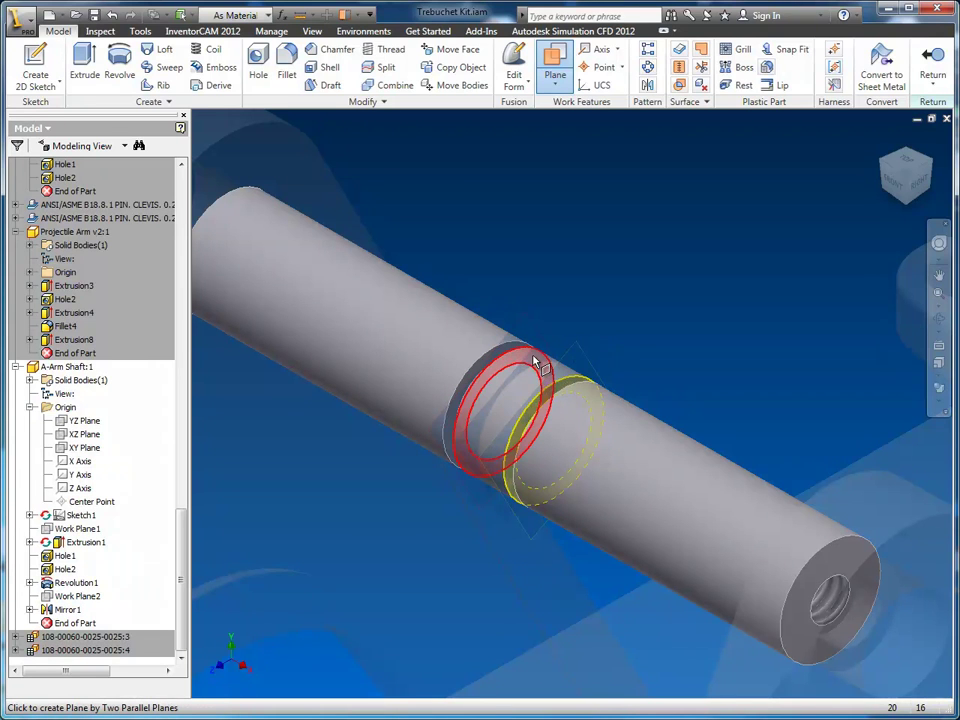
scroll(535, 362, "up", 2)
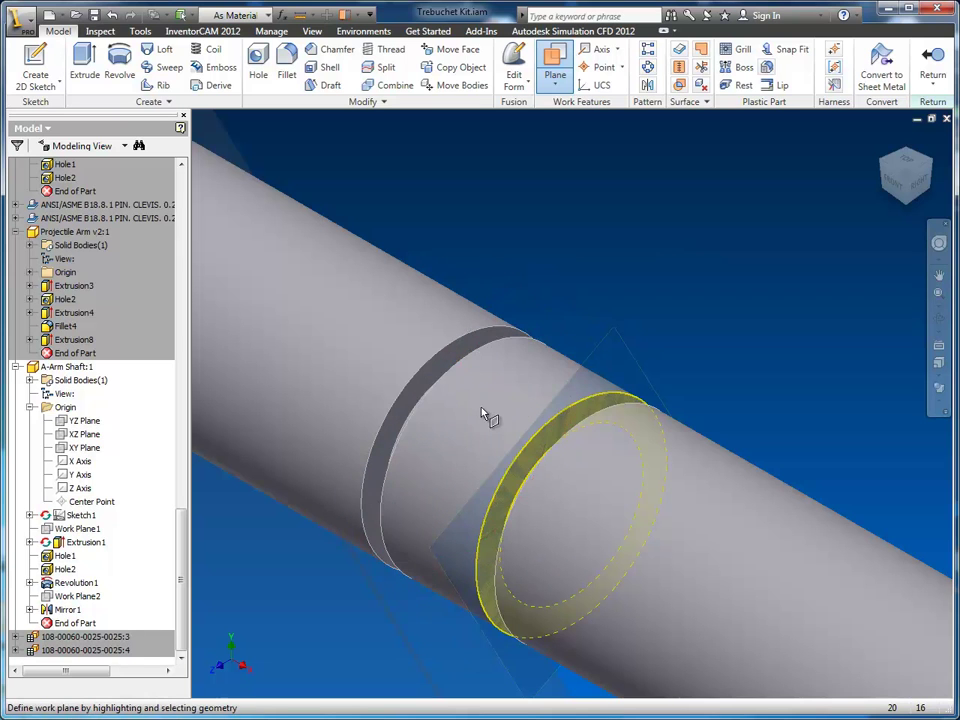
left_click(530, 358)
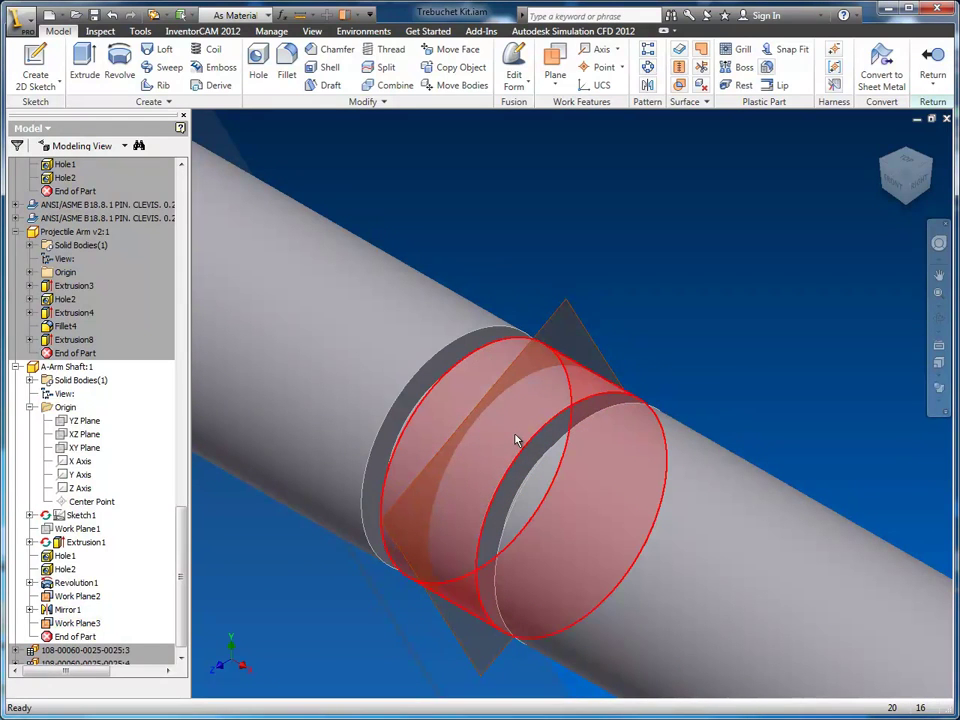
scroll(712, 338, "up", 6)
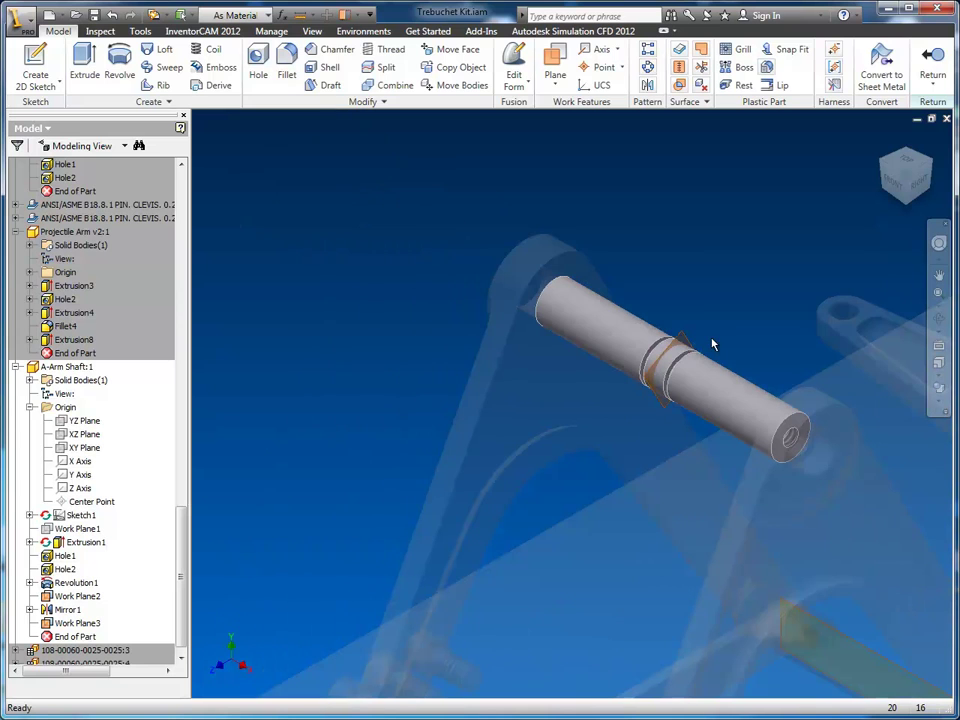
left_click(932, 62)
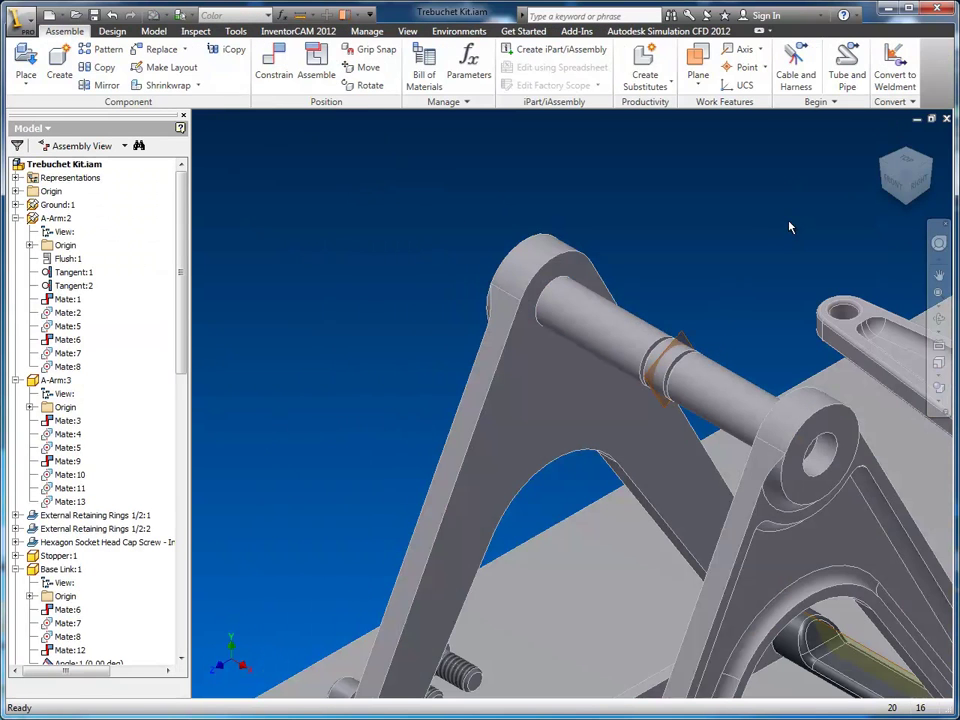
Mate the Treb Arm's XZ Plane to the work plane between the A-Arm Shaft's grooves with a 0.000 in offset.
key("F2")
left_click_drag(752, 268, 500, 336)
scroll(471, 311, "up", 3)
key("Escape")
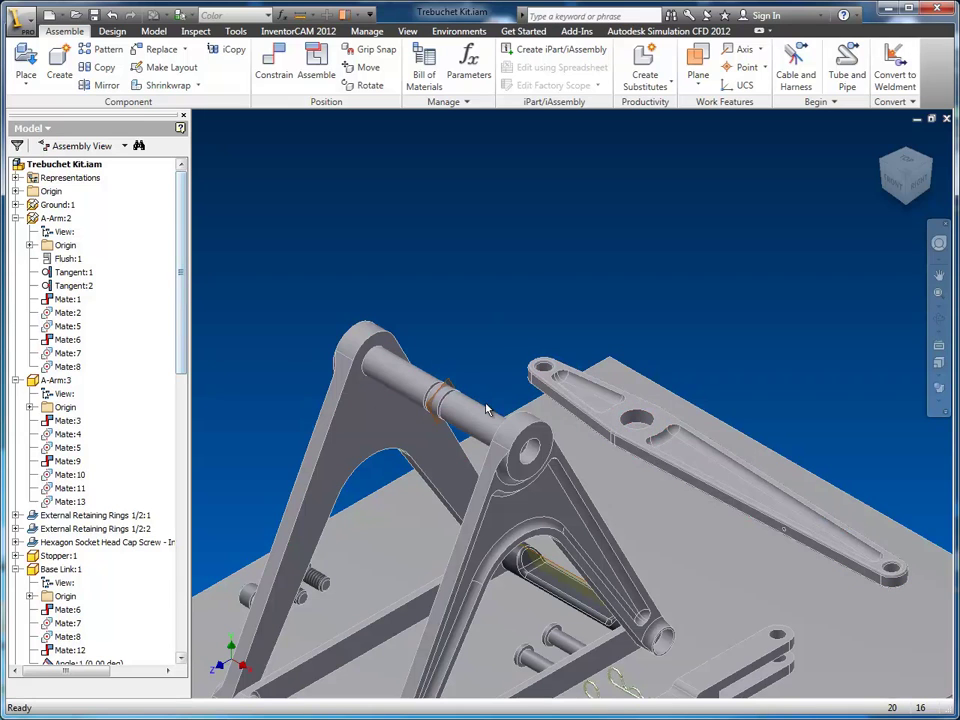
right_click(570, 402)
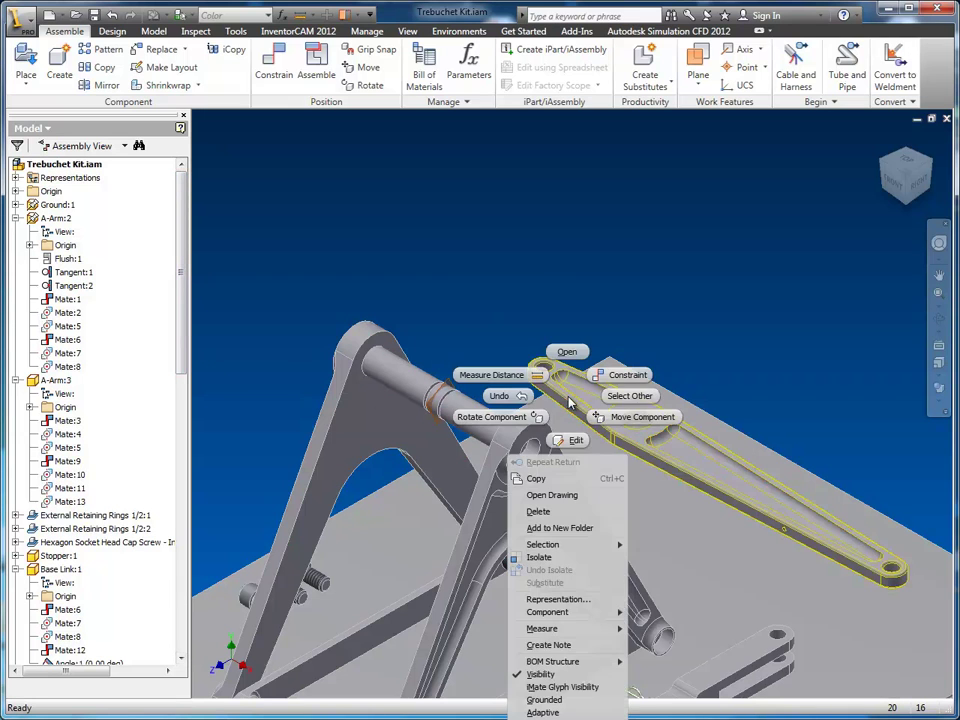
left_click(560, 719)
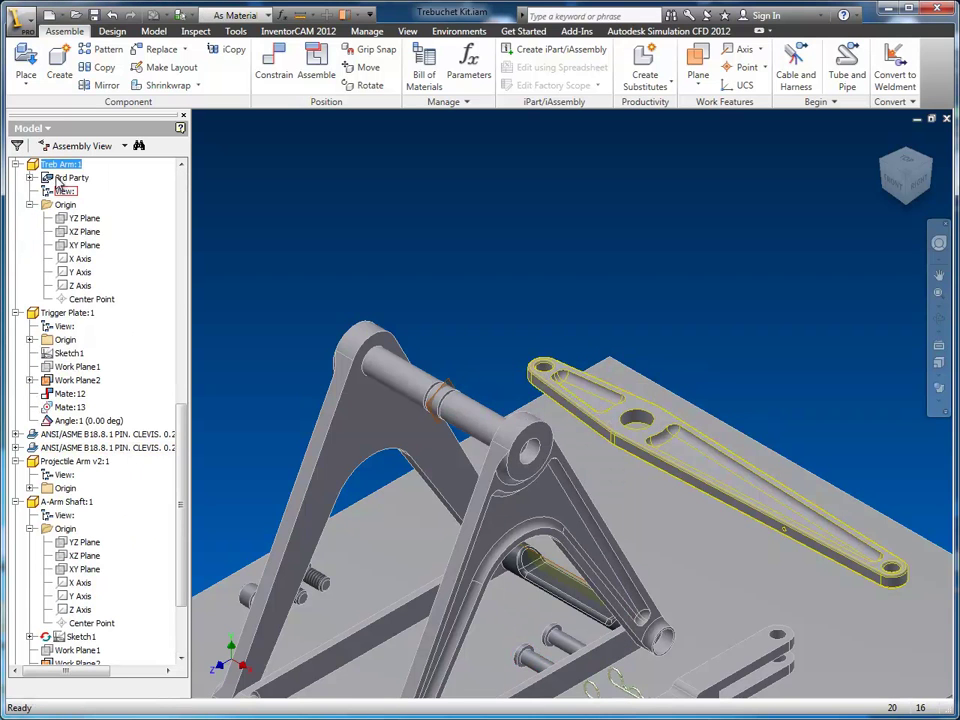
left_click(85, 236)
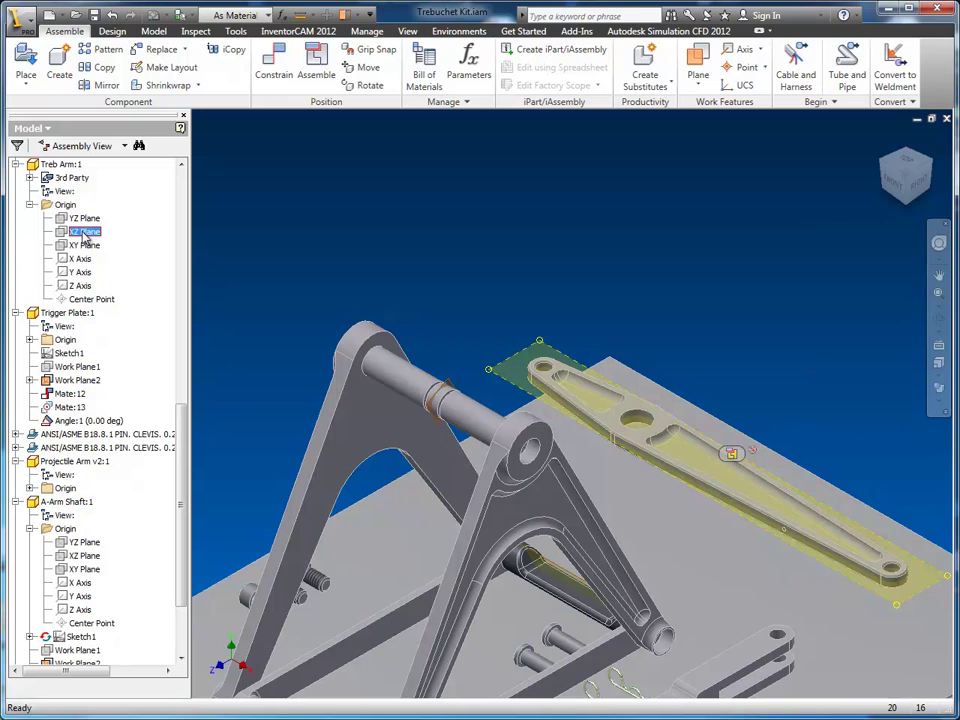
left_click(276, 66)
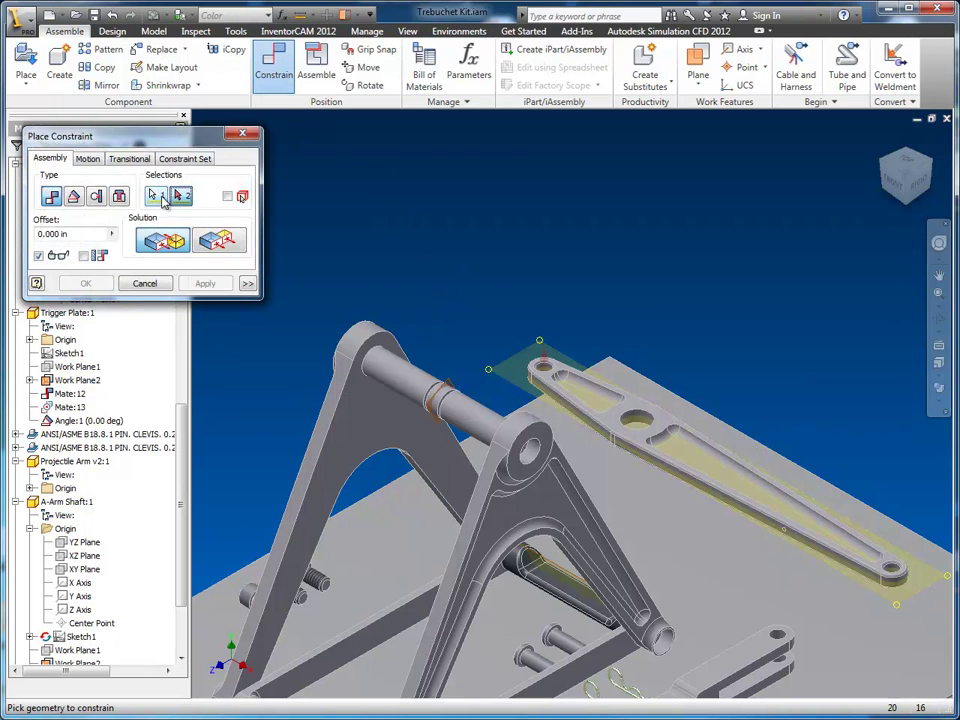
left_click(452, 385)
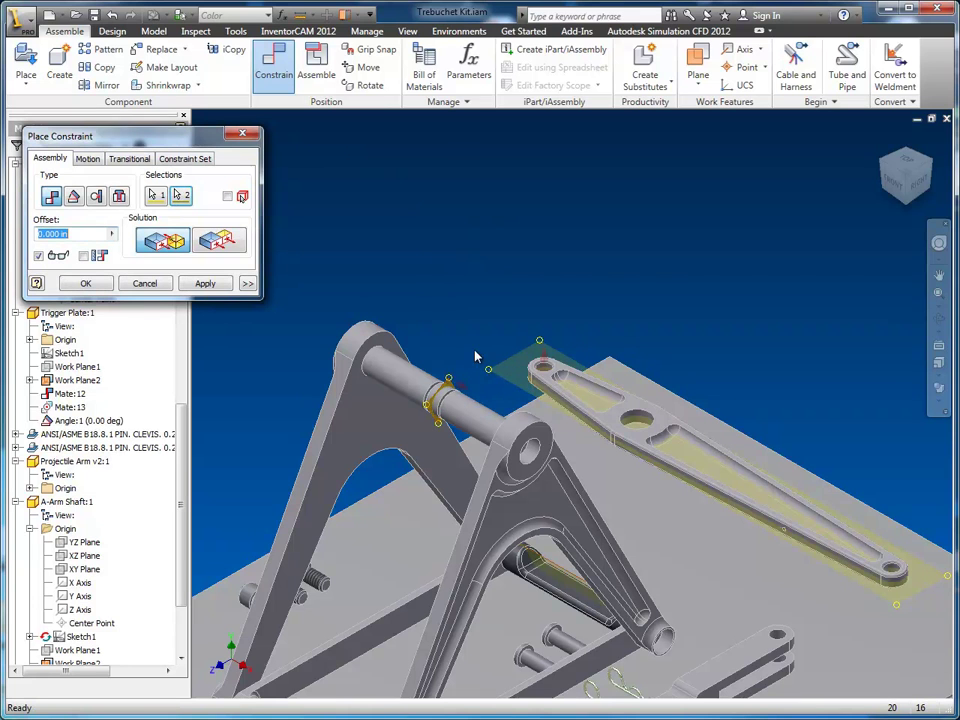
left_click(204, 284)
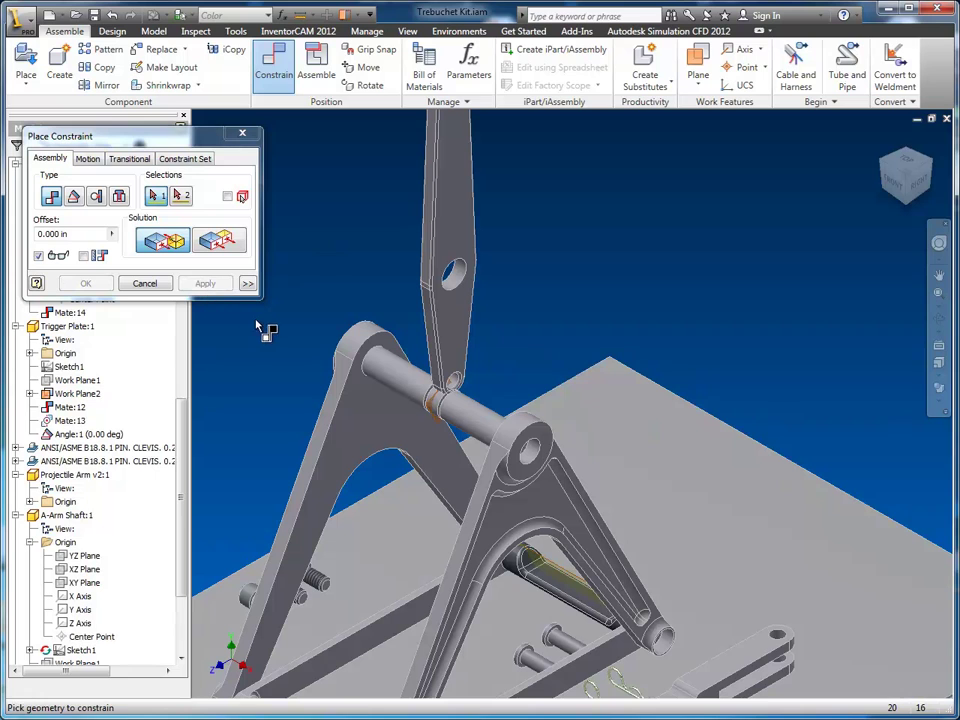
left_click(145, 284)
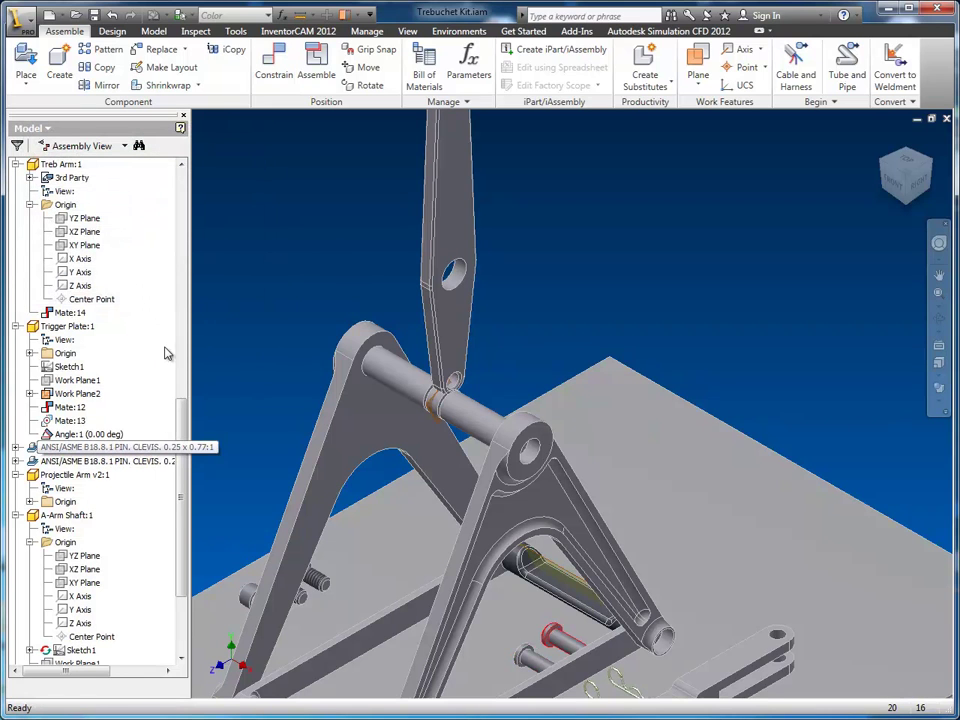
Edit the Treb Arm's plane mate and change its solution to Flush so that the arm faces the opposite way.
left_click(449, 300)
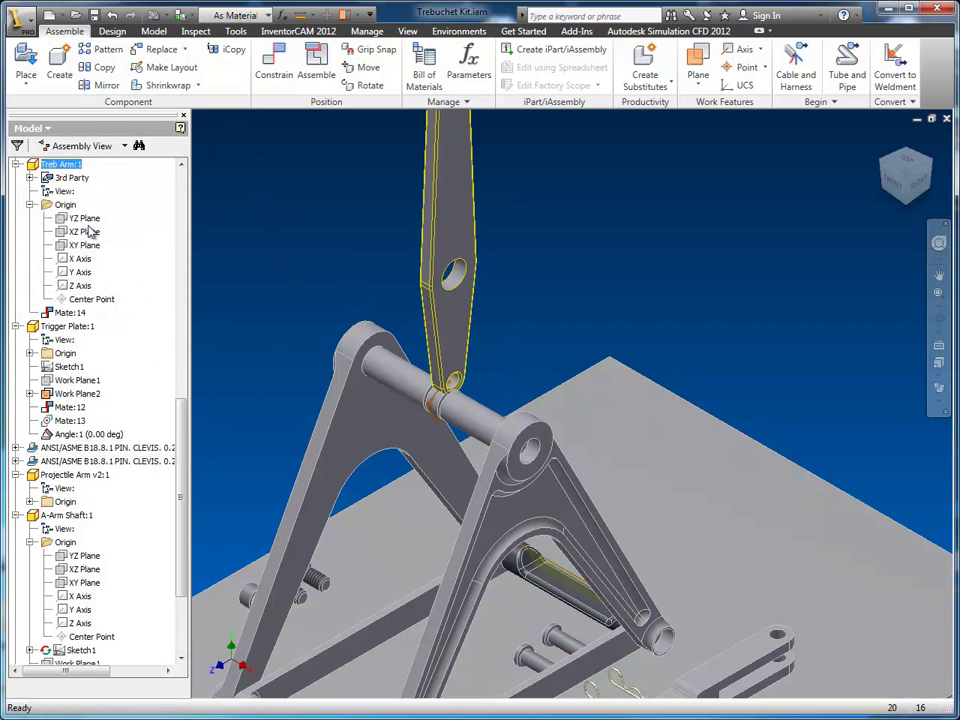
left_click(67, 313)
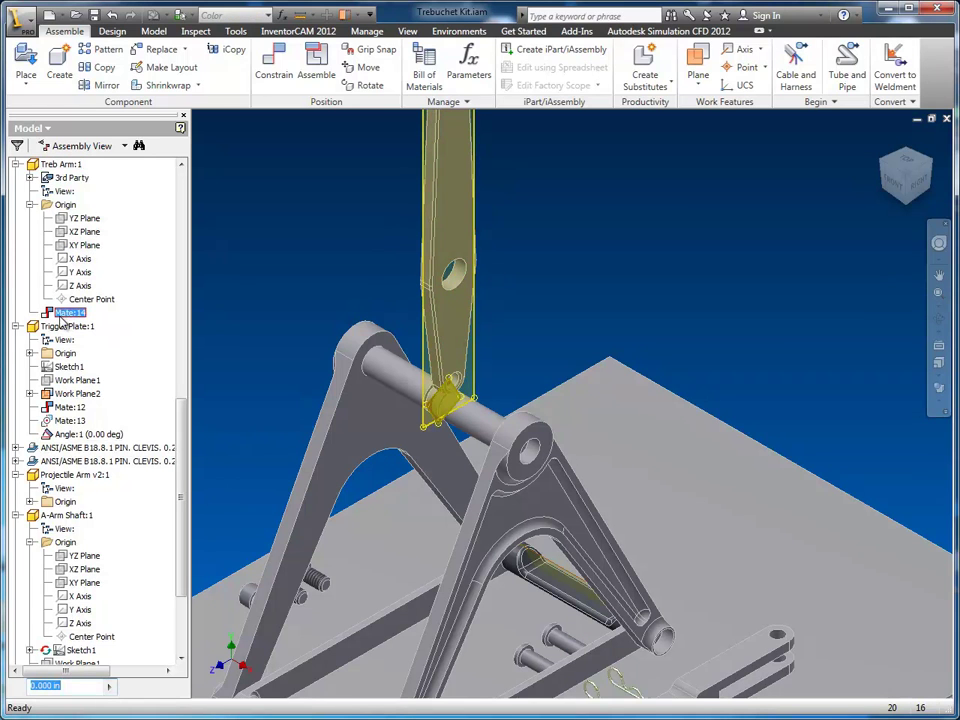
mouse_move(47, 315)
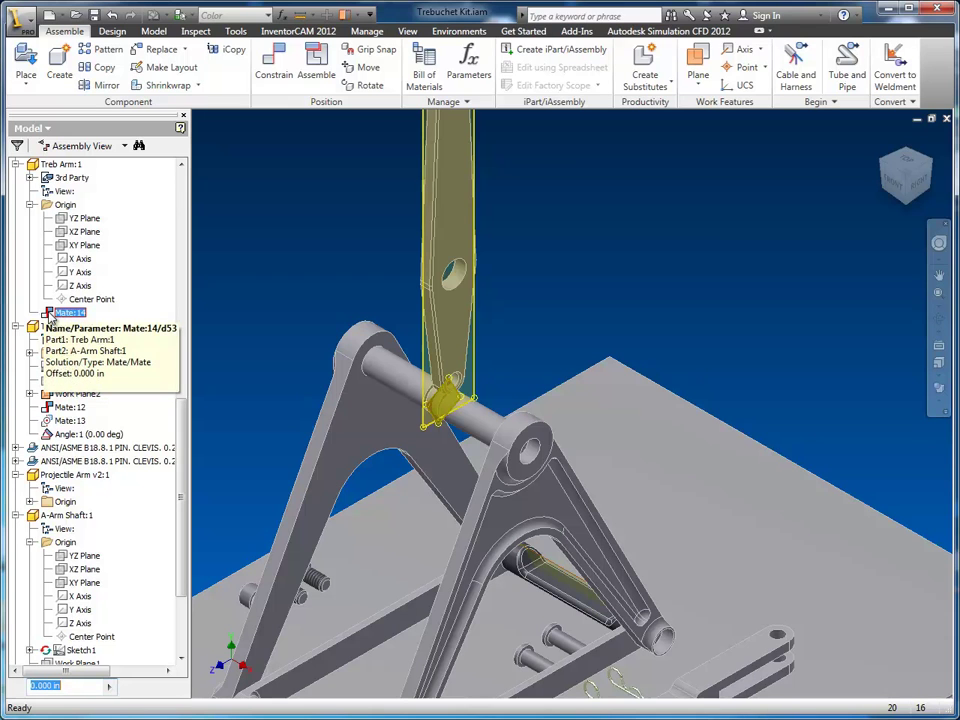
right_click(50, 318)
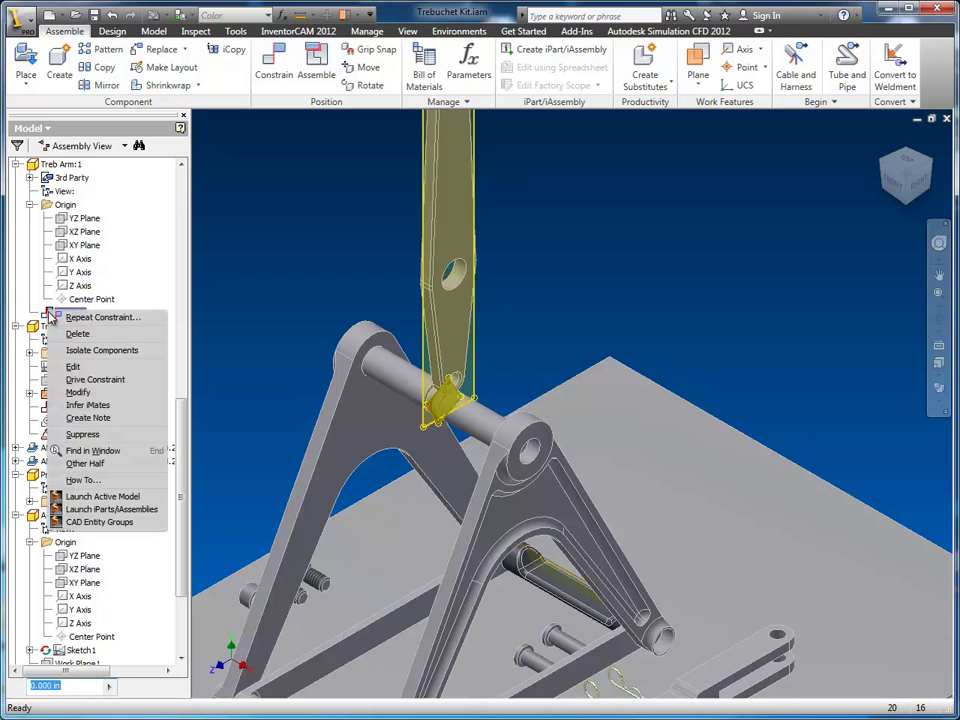
left_click(89, 367)
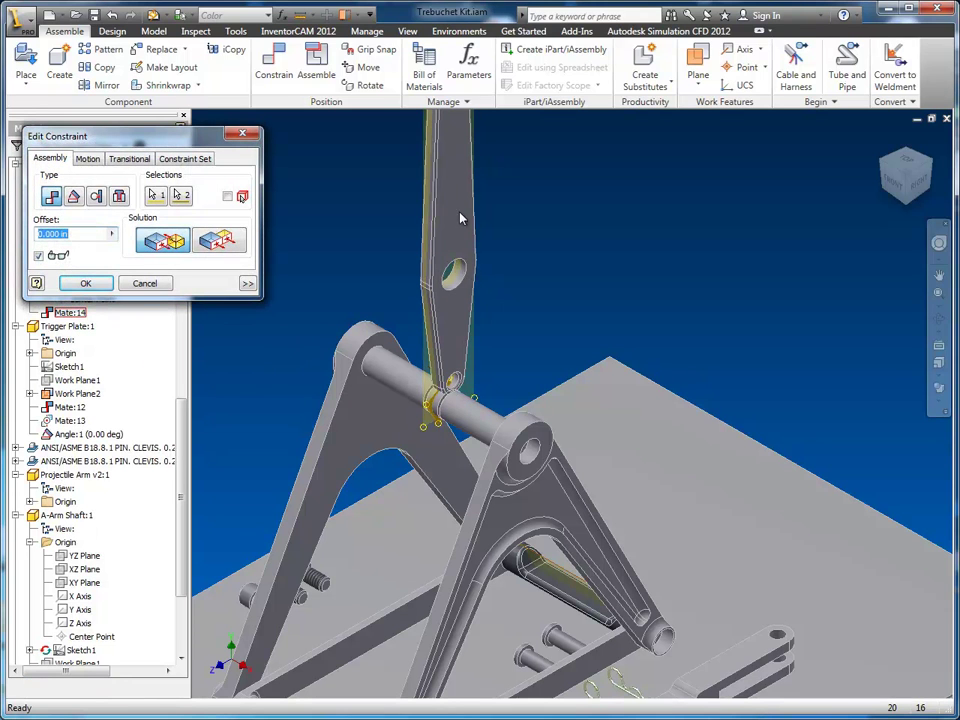
left_click(217, 245)
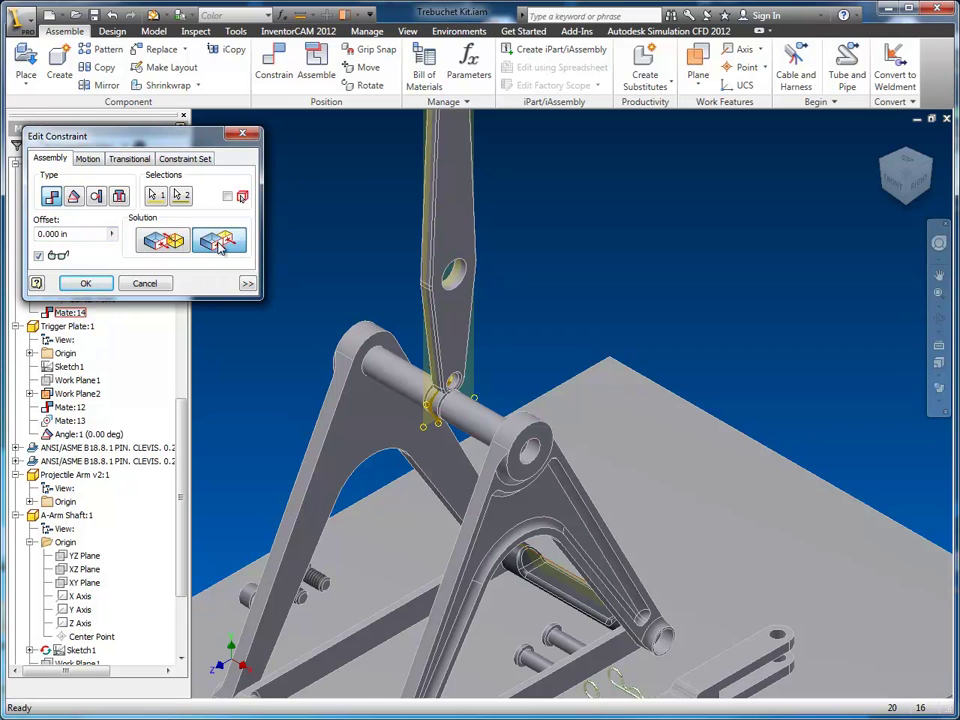
left_click(84, 283)
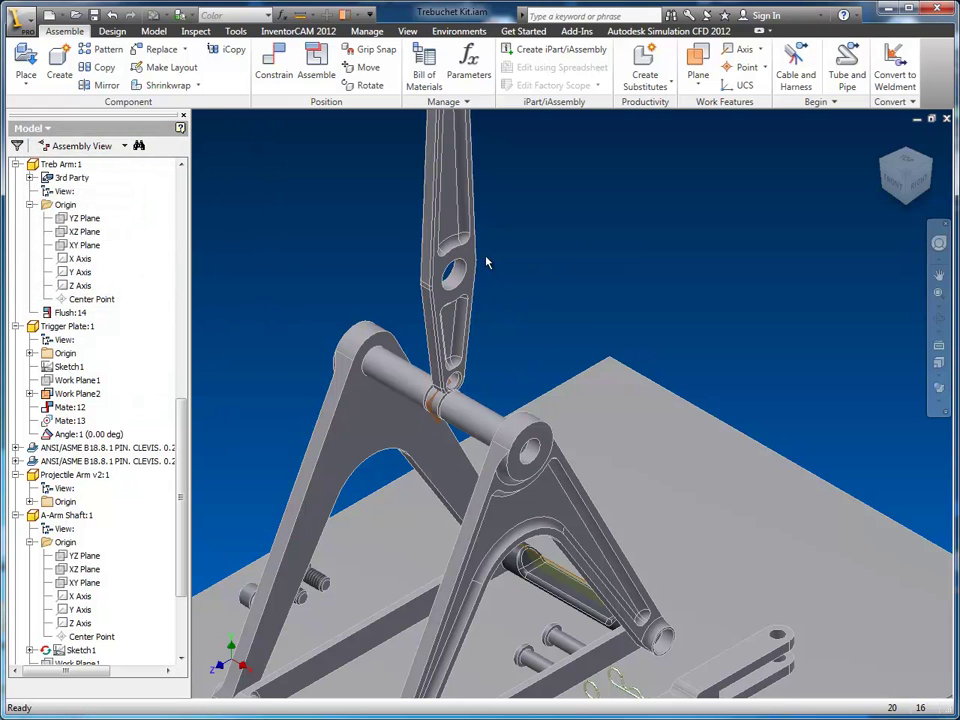
Mate the axis of the Treb Arm's large middle hole to the A-Arm Shaft's axis with a 0.000 in offset.
middle_click_drag(538, 341, 585, 364)
middle_click_drag(619, 311, 613, 366)
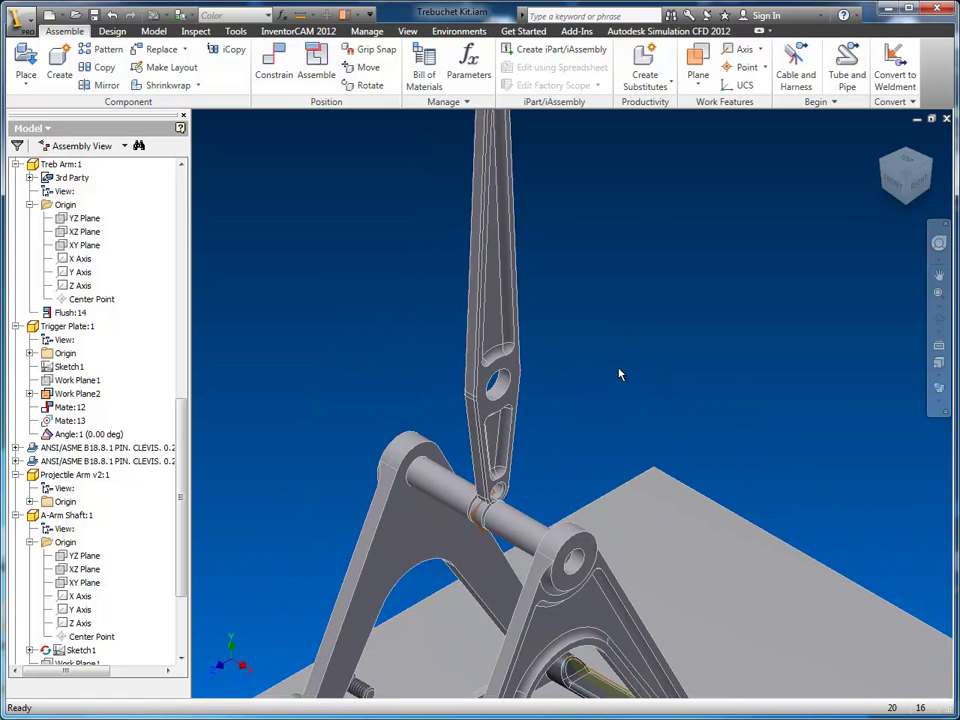
key("c")
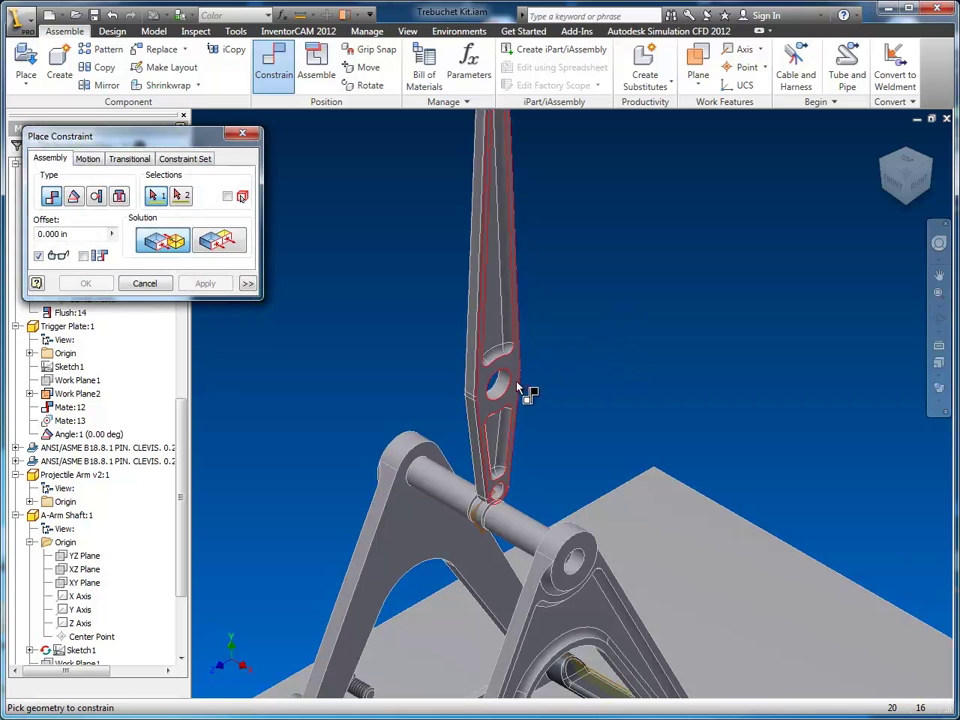
left_click(526, 389)
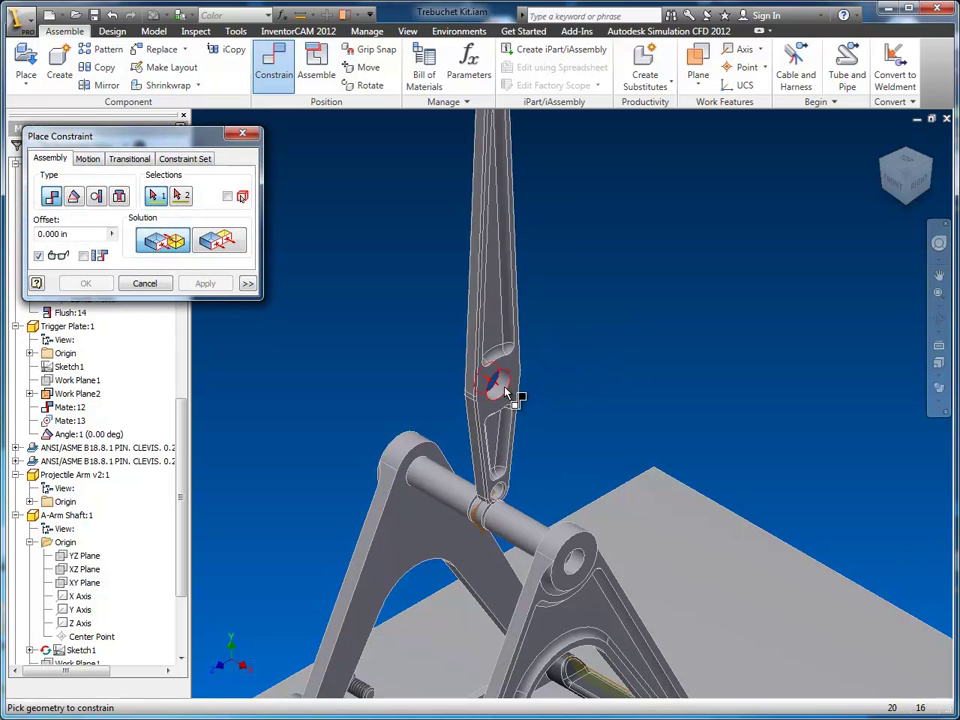
left_click(516, 530)
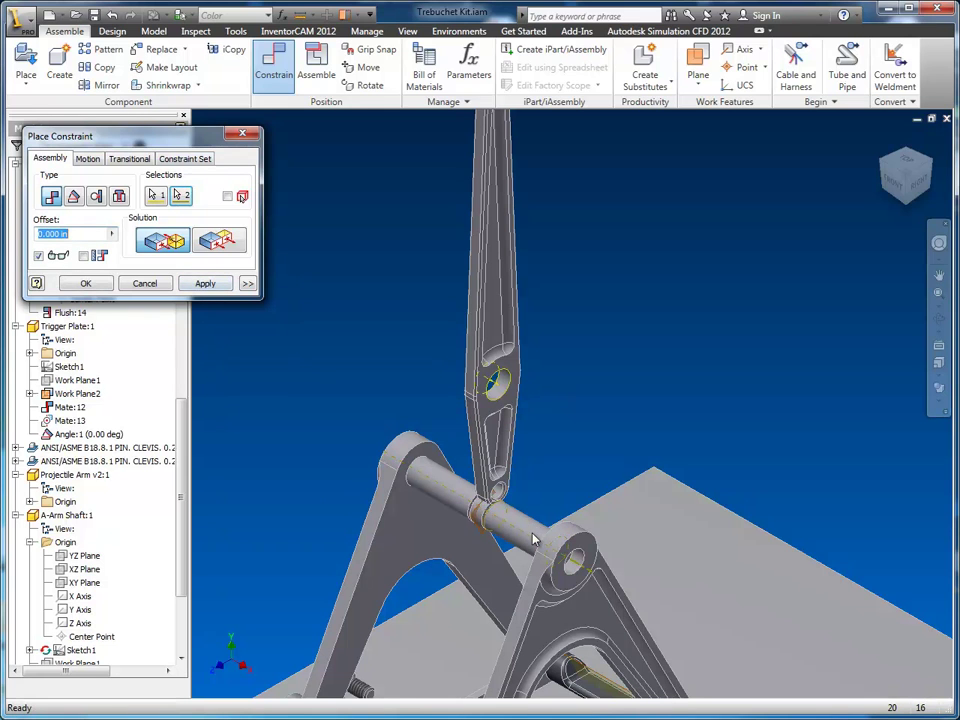
left_click(86, 283)
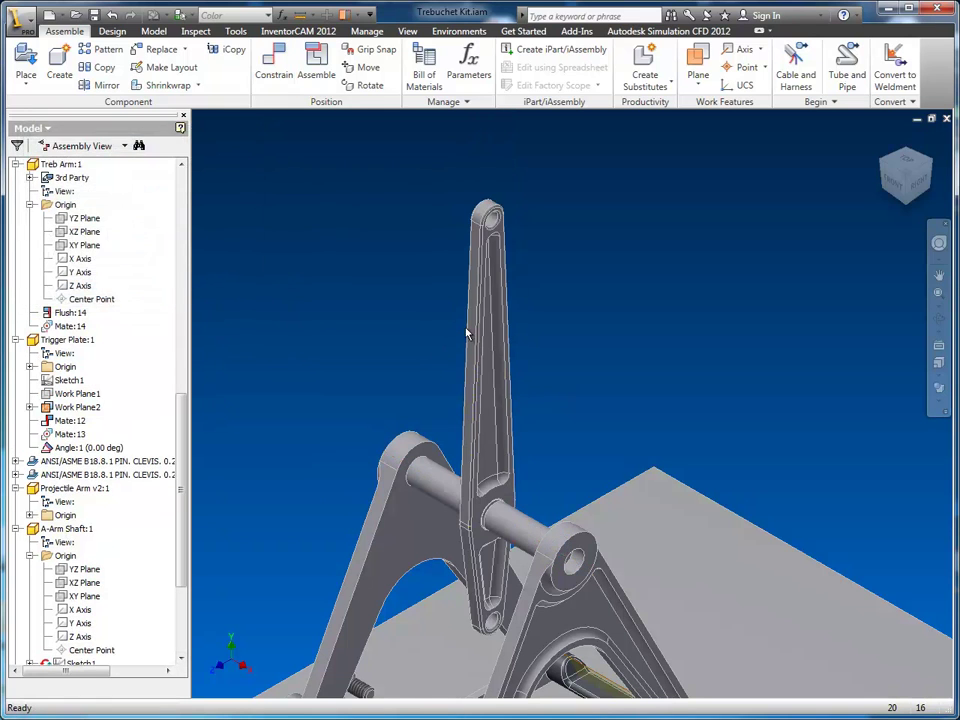
Swing the Treb Arm about the A-Arm Shaft until its long end lies down by the front crossbar ends of the frame.
left_click_drag(491, 261, 250, 590)
key("F6")
scroll(579, 207, "down", 5)
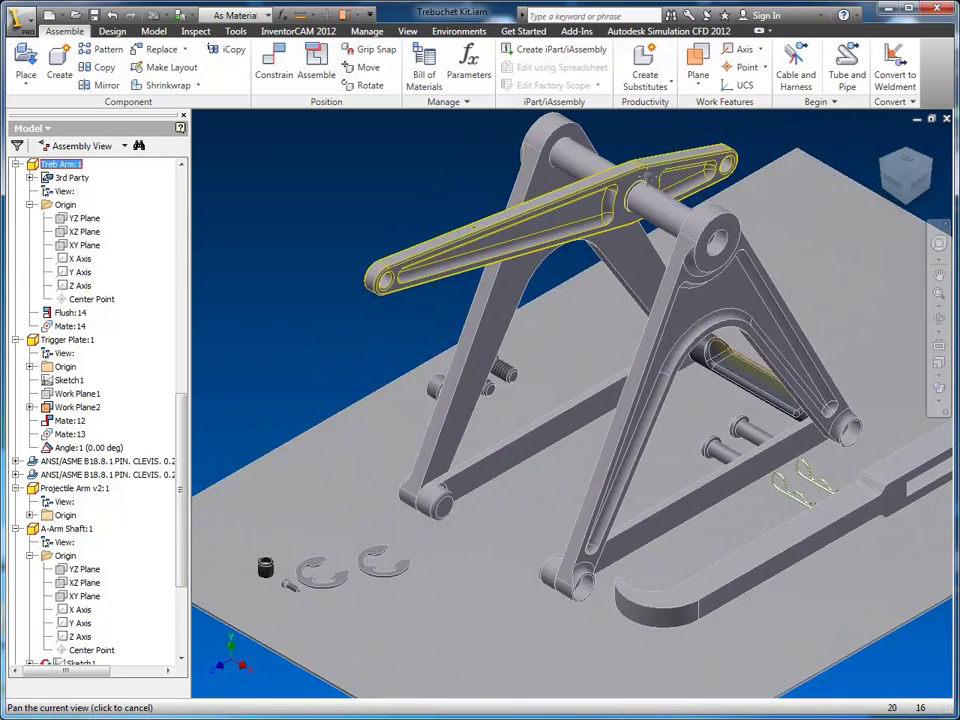
left_click(416, 279)
left_click_drag(317, 327, 275, 336)
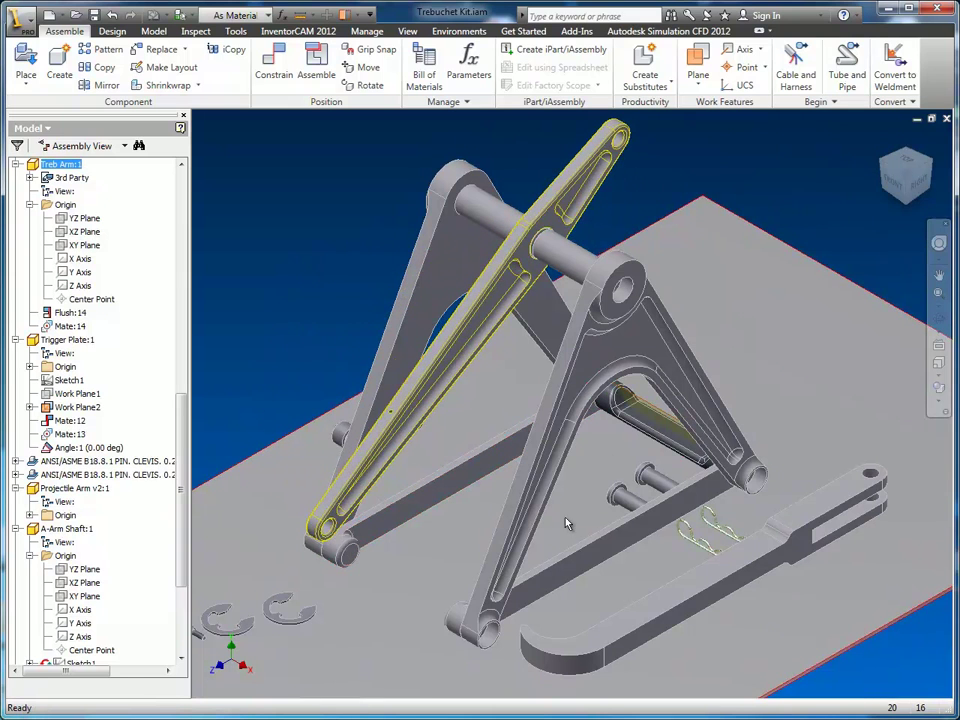
middle_click_drag(565, 517, 560, 504)
scroll(540, 577, "down", 5)
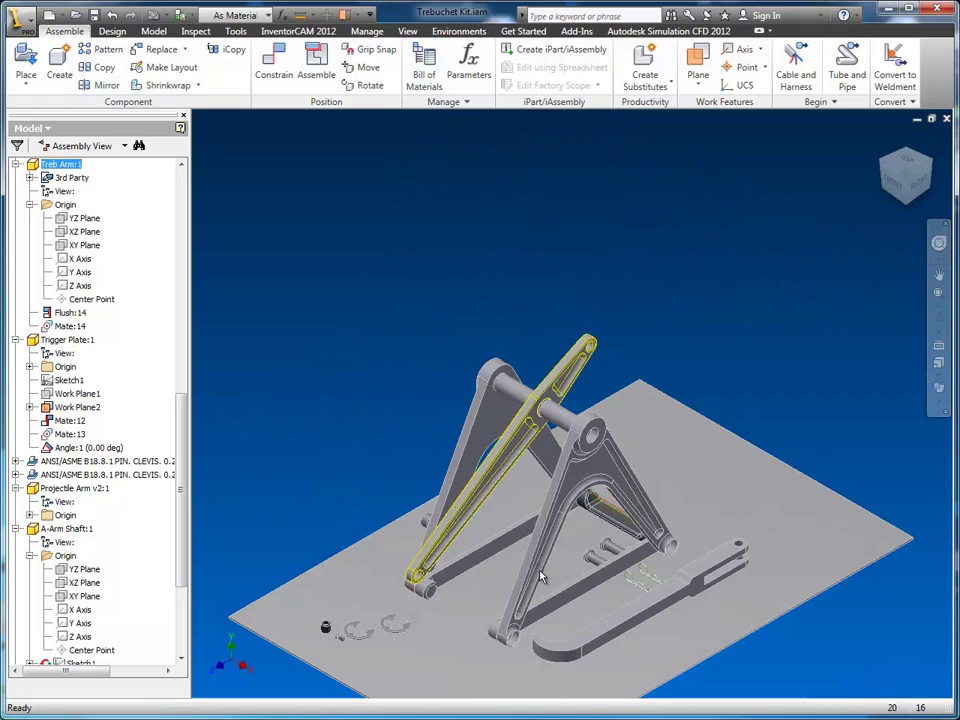
middle_click_drag(540, 577, 537, 512)
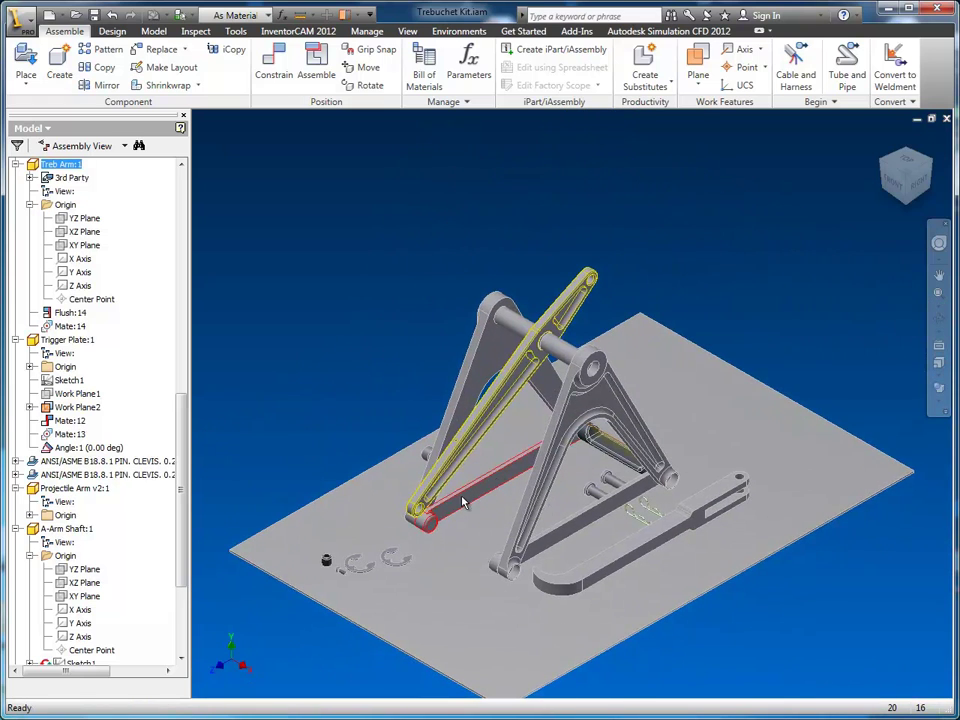
scroll(462, 502, "up", 4)
middle_click_drag(462, 502, 545, 388)
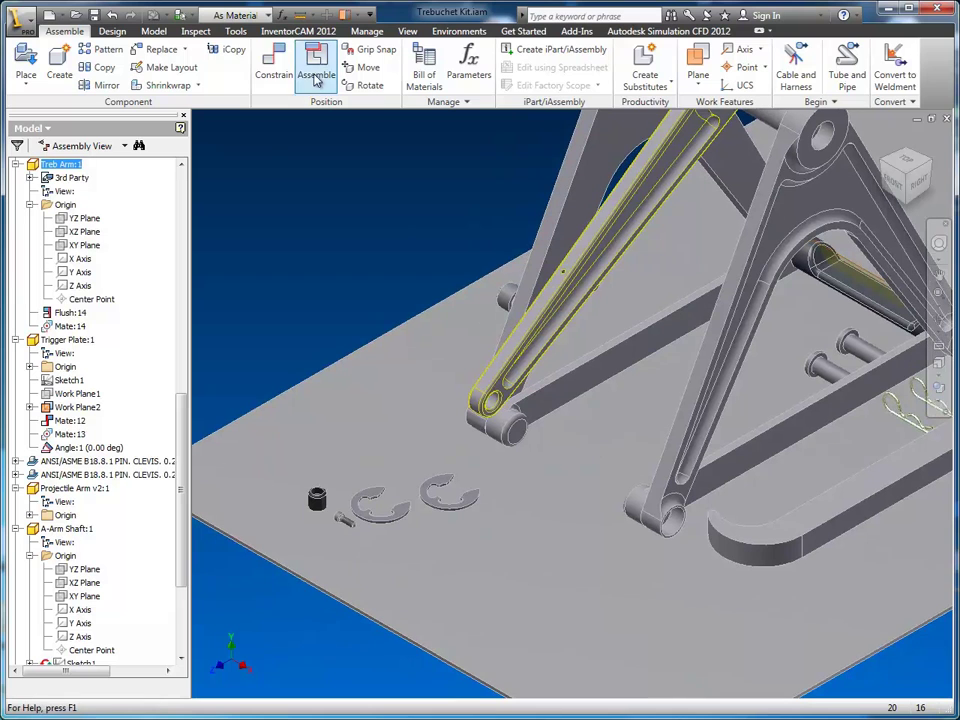
left_click(274, 68)
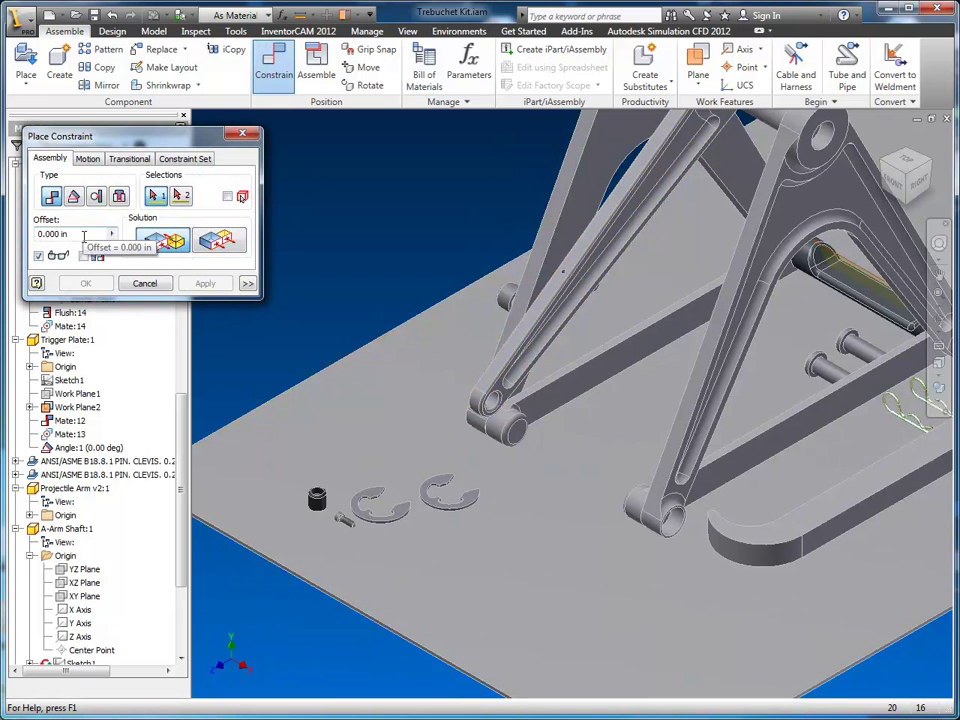
left_click(242, 134)
middle_click_drag(359, 260, 358, 339)
scroll(297, 338, "up", 3)
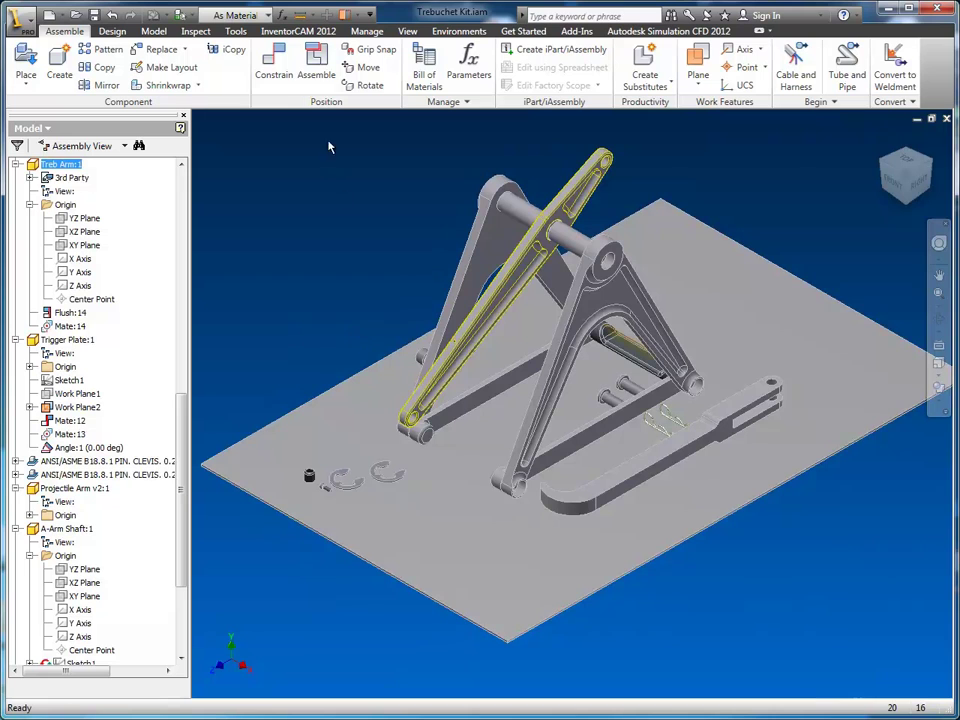
Use the Assemble command to mate the inner slot face of the Projectile Arm to the Treb Arm's side face with a 0.000 in offset.
left_click(316, 68)
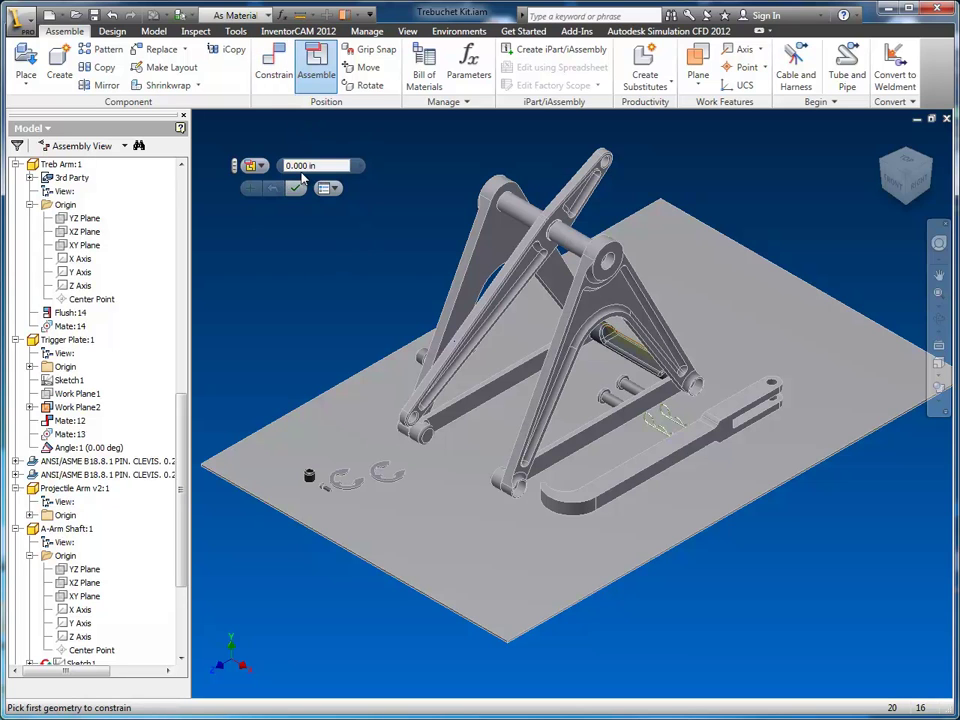
left_click(260, 166)
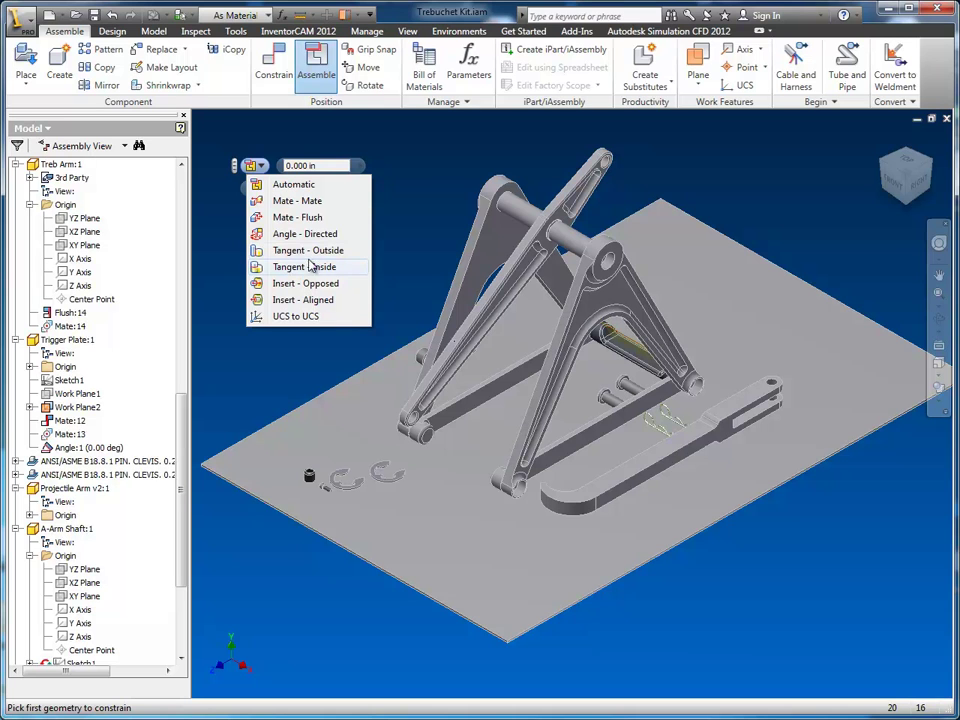
left_click(294, 299)
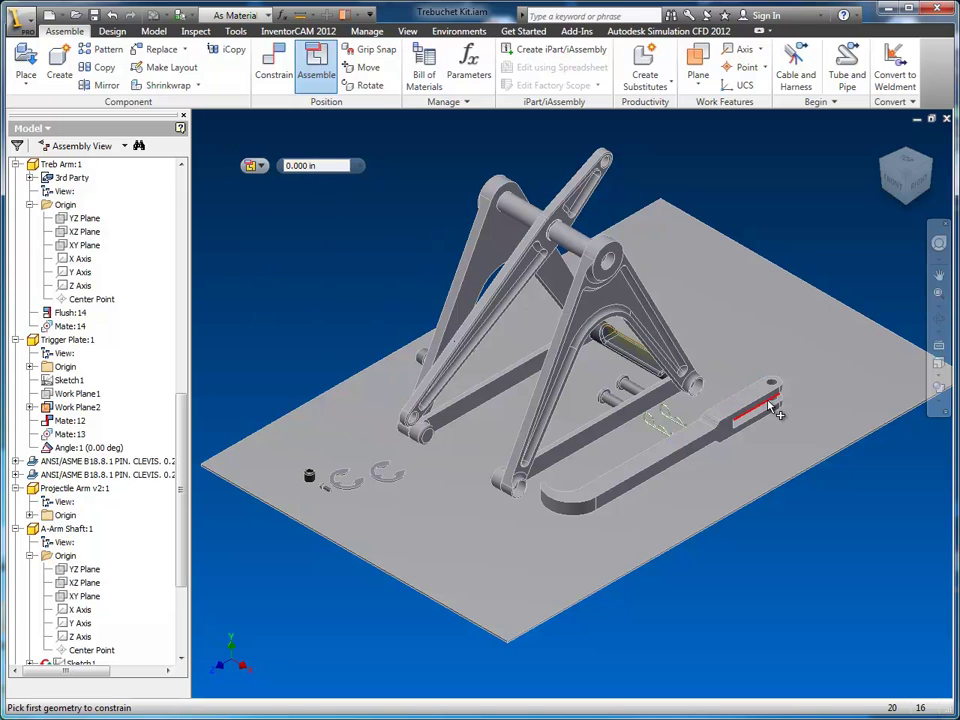
scroll(768, 416, "down", 5)
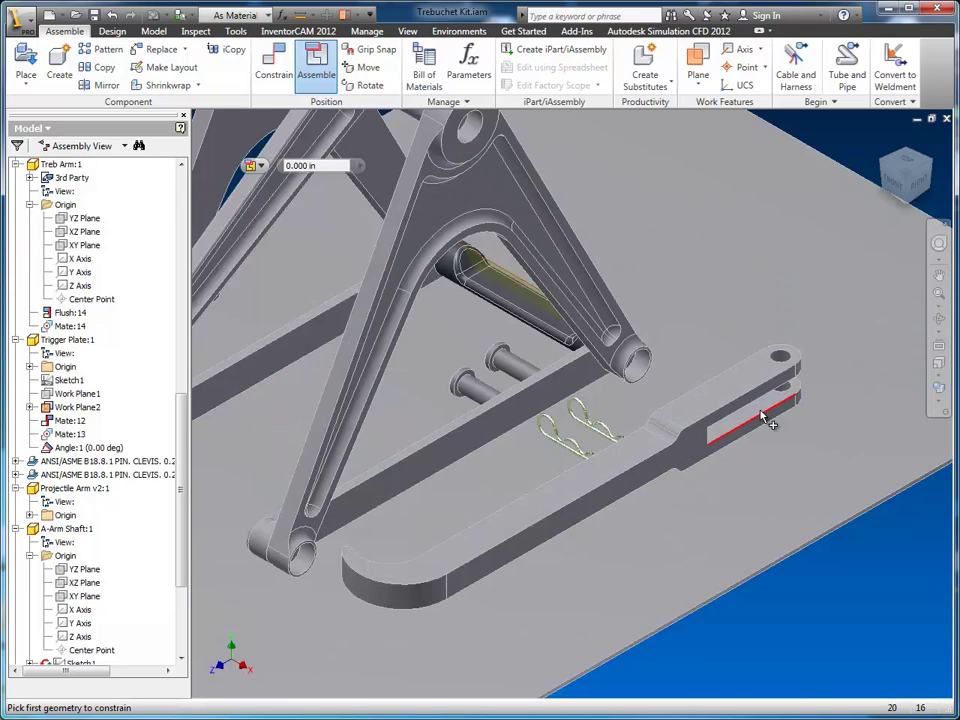
left_click(760, 412)
scroll(636, 317, "up", 6)
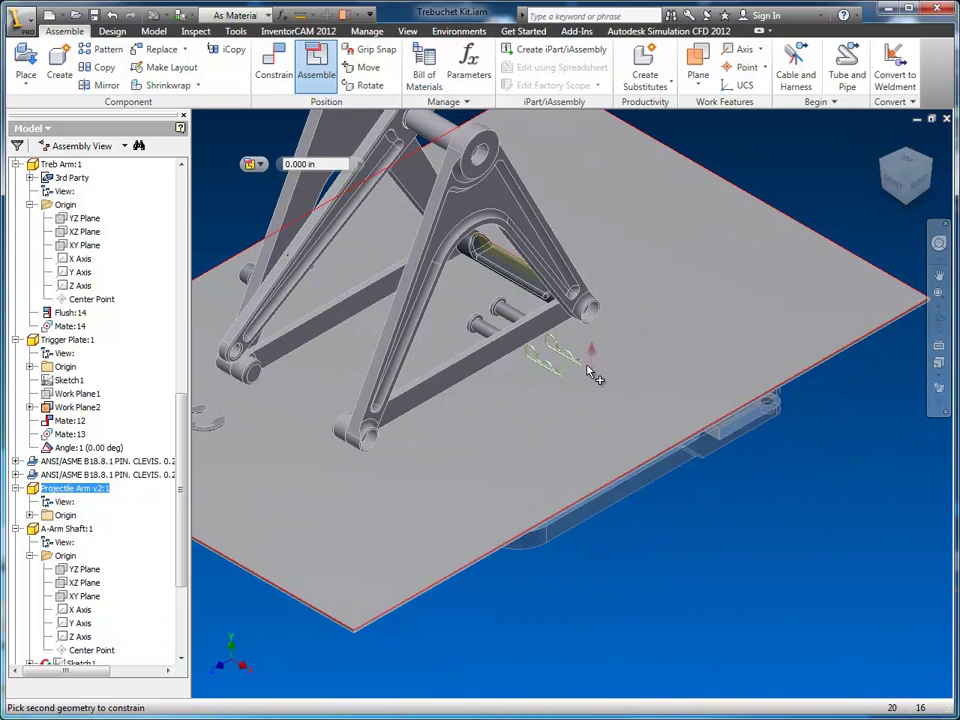
middle_click_drag(347, 394, 458, 391, "shift")
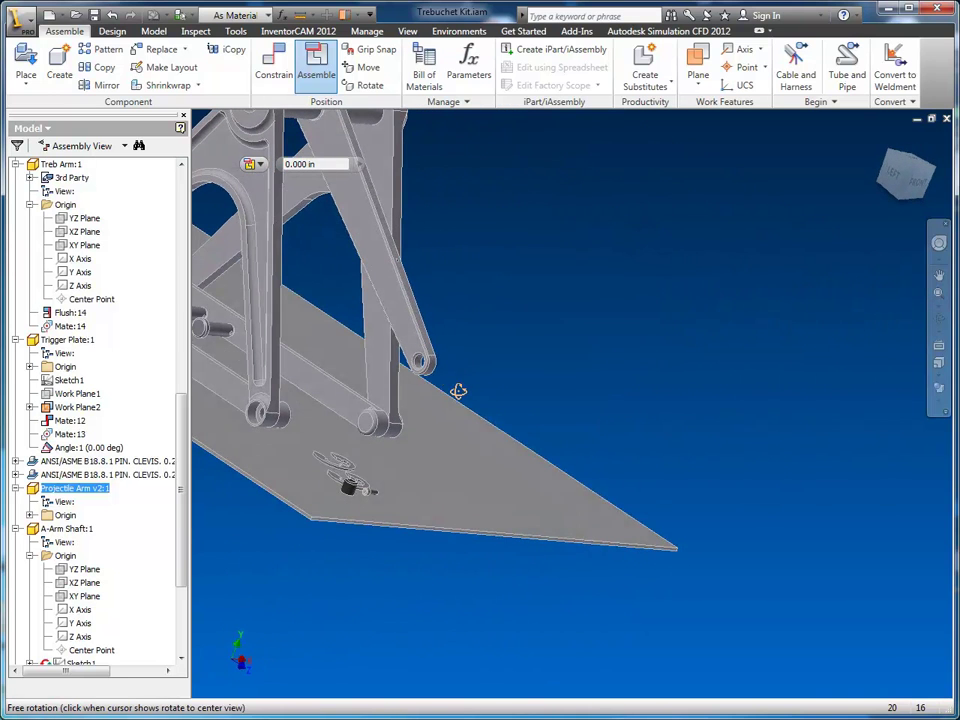
left_click(399, 320)
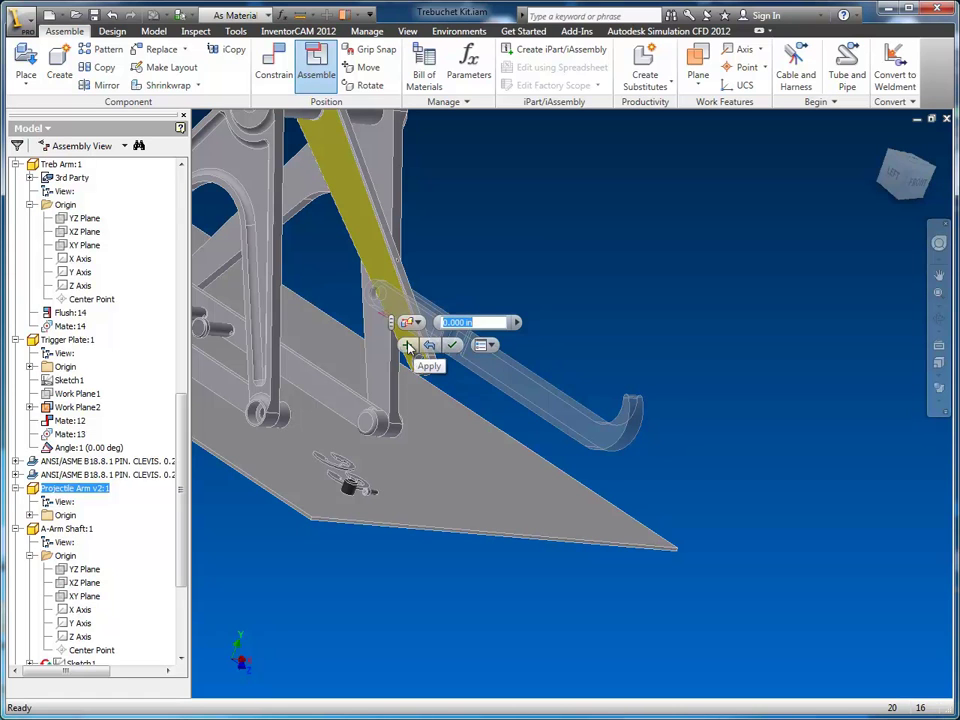
left_click(407, 346)
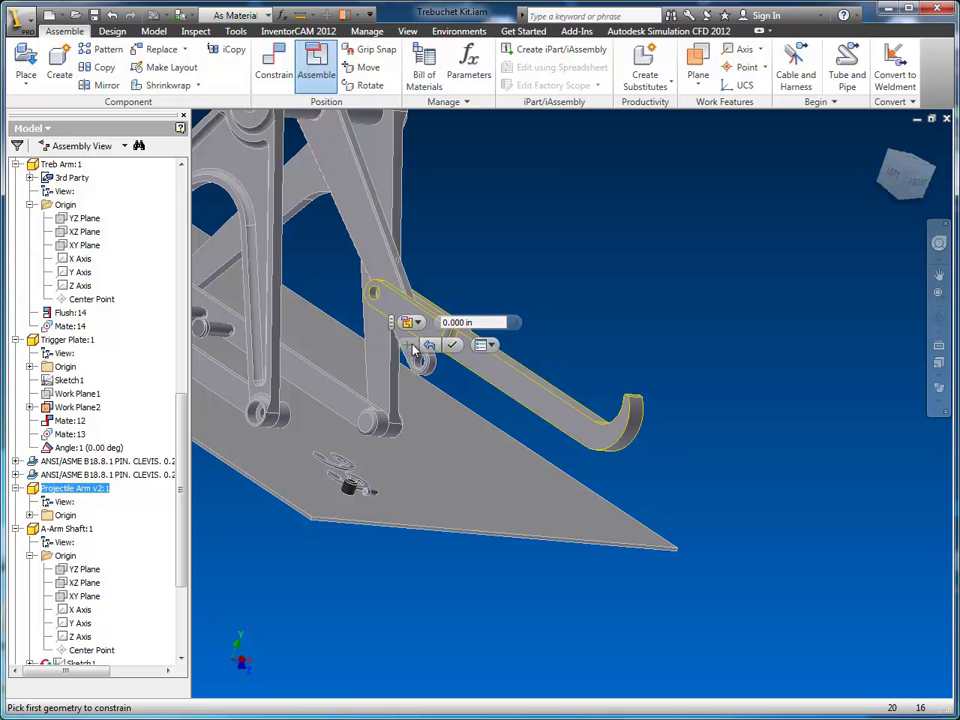
middle_click_drag(493, 268, 677, 300)
mouse_move(438, 336)
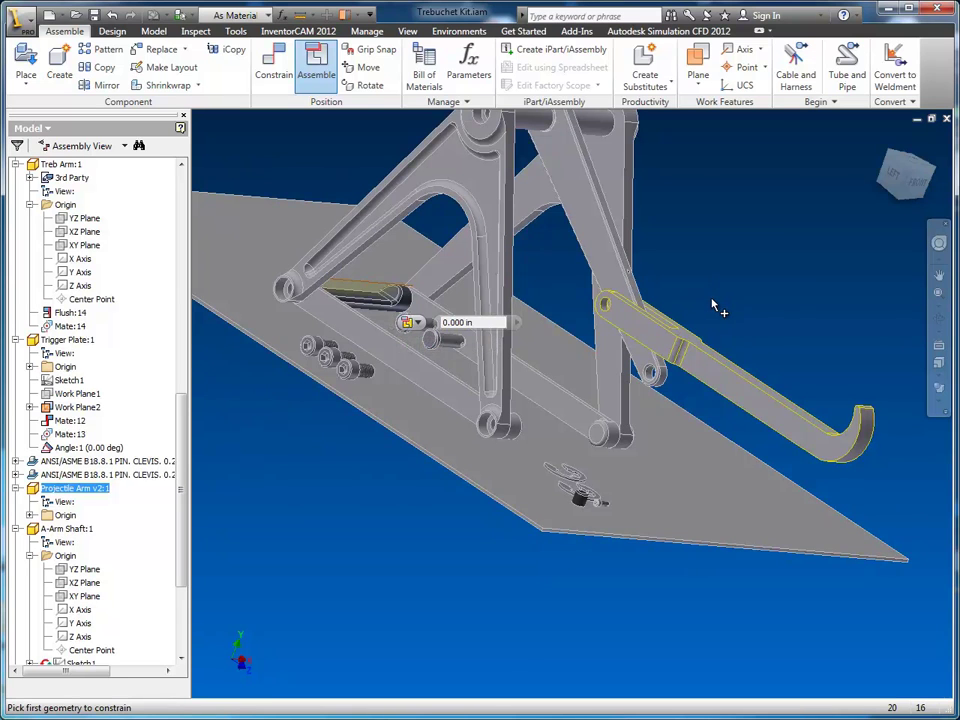
scroll(714, 307, "up", 2)
scroll(716, 306, "up", 3)
middle_click_drag(720, 305, 787, 280)
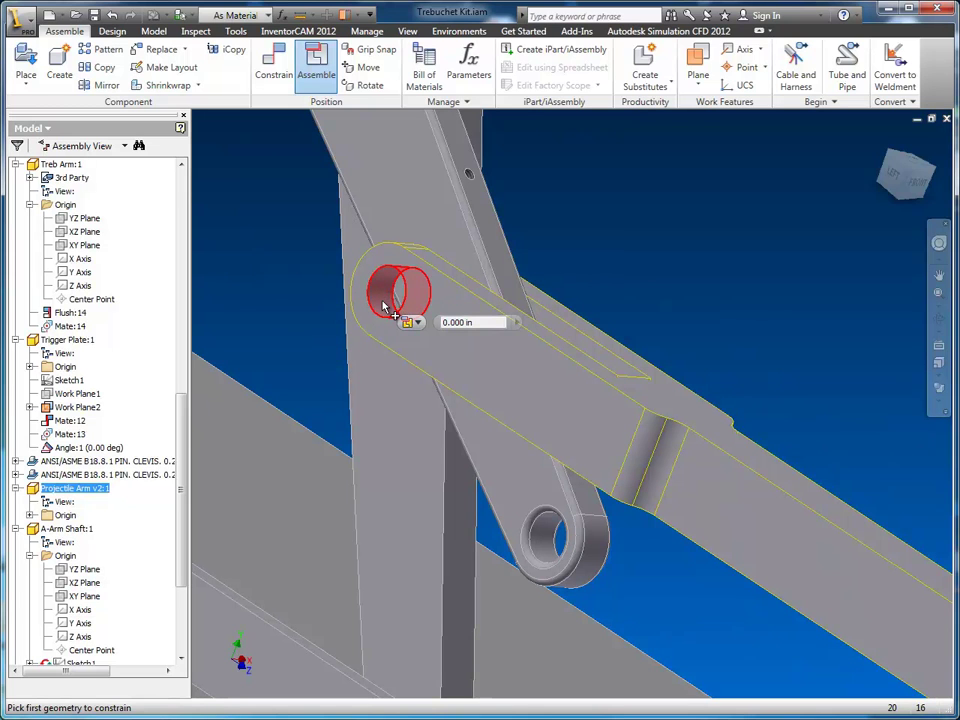
mouse_move(383, 306)
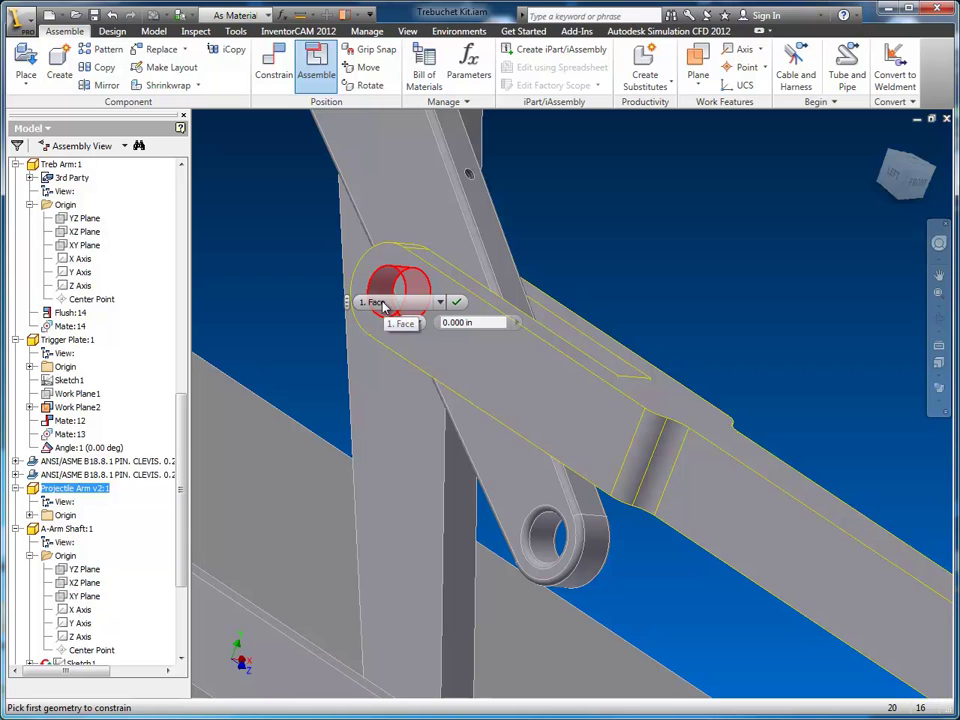
left_click(384, 306)
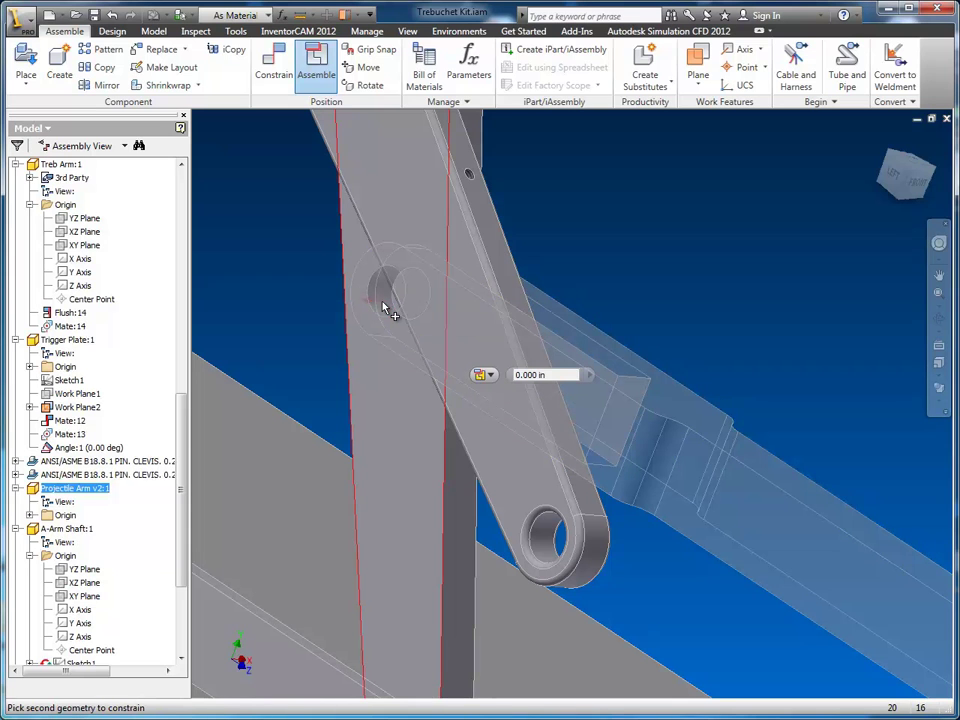
scroll(585, 310, "down", 4)
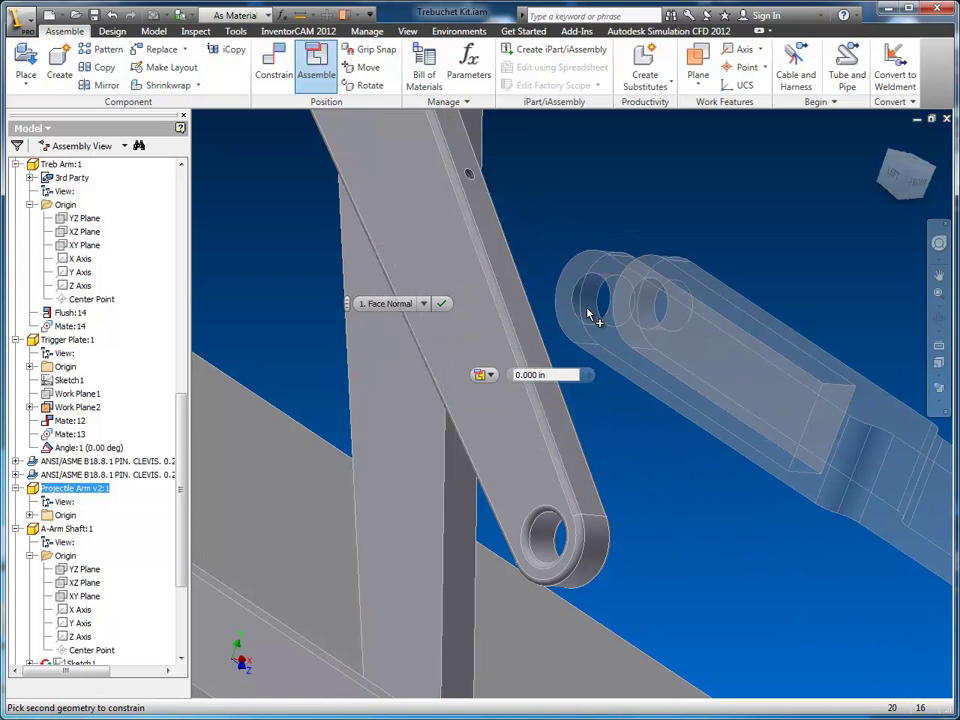
scroll(585, 315, "down", 3)
left_click_drag(589, 315, 640, 322)
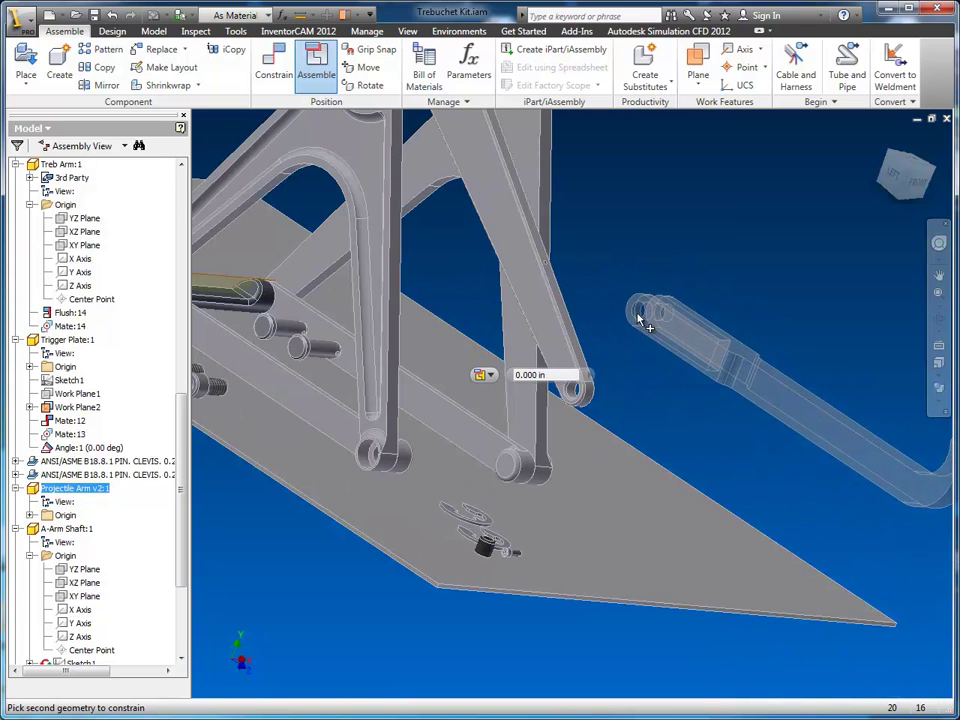
left_click(545, 330)
key("Return")
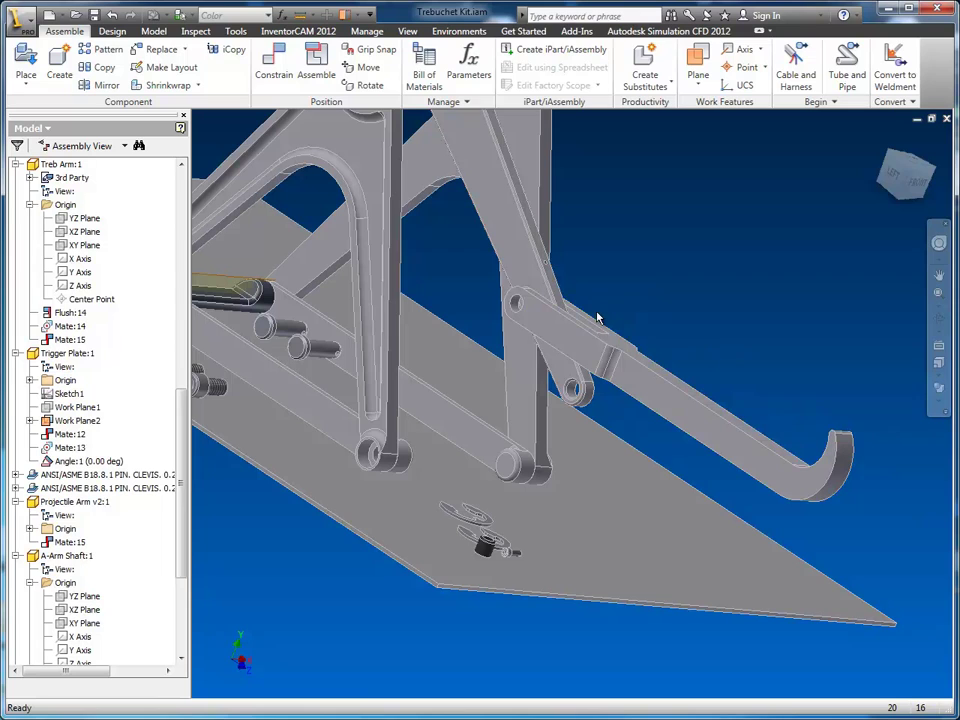
Reposition the Projectile Arm along the Treb Arm's side so that the end holes of both parts are exposed.
middle_click_drag(648, 350, 610, 311, "shift")
left_click_drag(606, 251, 680, 270)
middle_click_drag(680, 270, 636, 350, "shift")
scroll(652, 293, "down", 3)
scroll(625, 304, "up", 2)
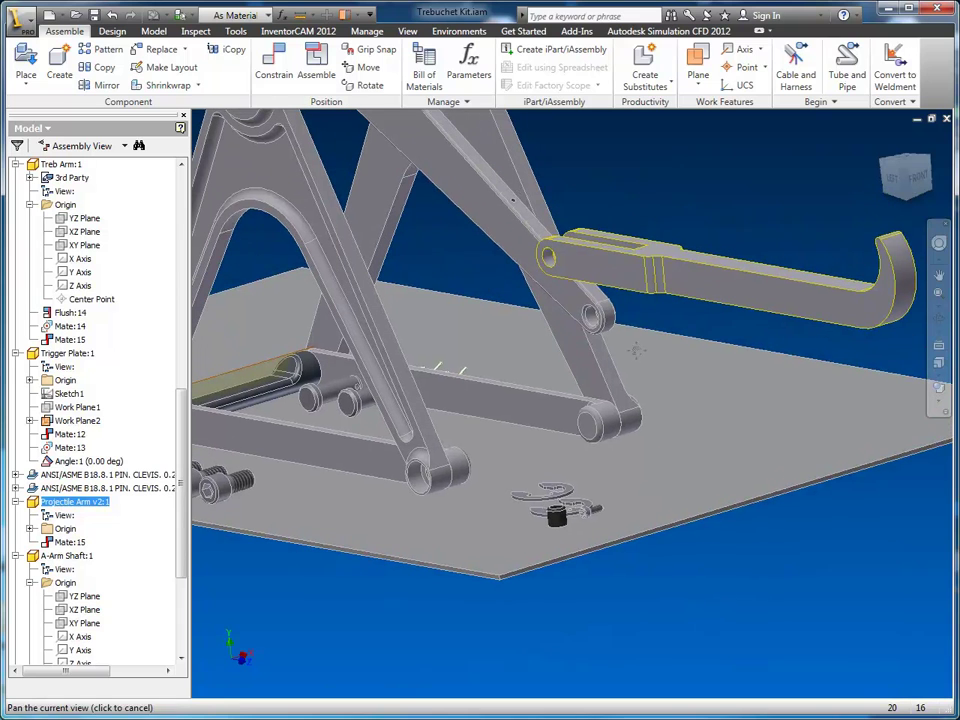
Mate the axis of the Projectile Arm's end hole to the axis of the Treb Arm's lower end hole with a 0.000 in offset.
key("alt+a")
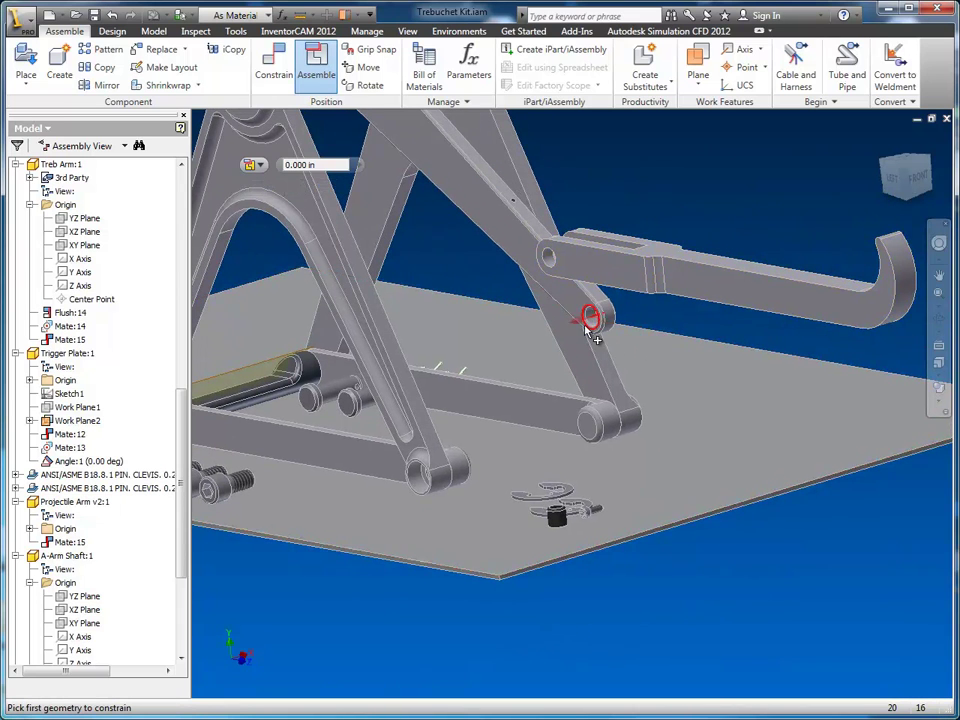
scroll(580, 310, "down", 3)
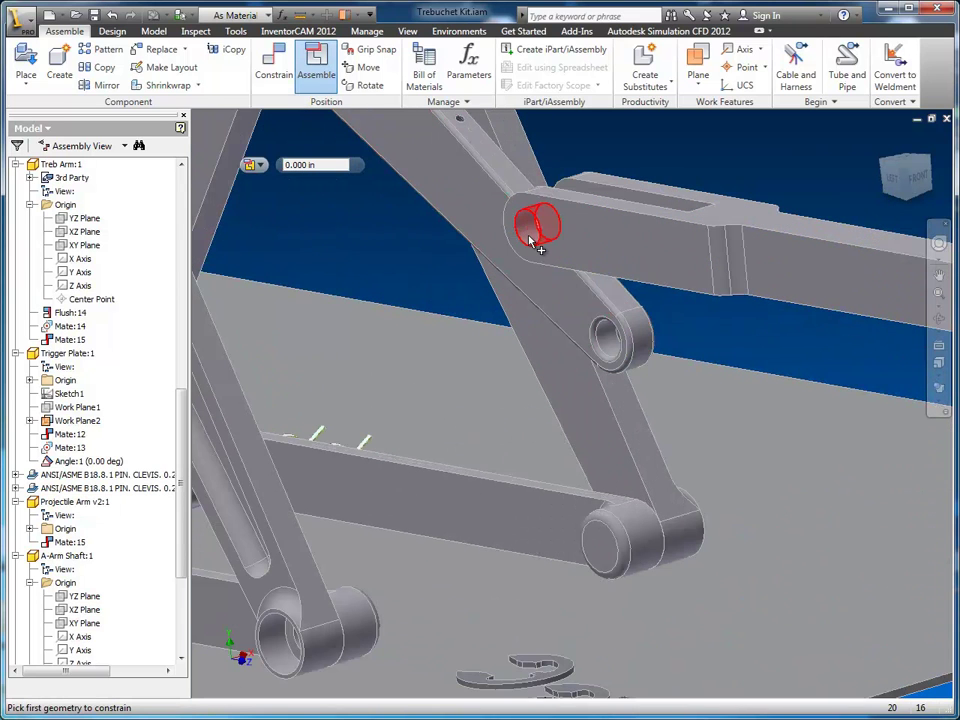
right_click(532, 243)
left_click(571, 243)
left_click(628, 241)
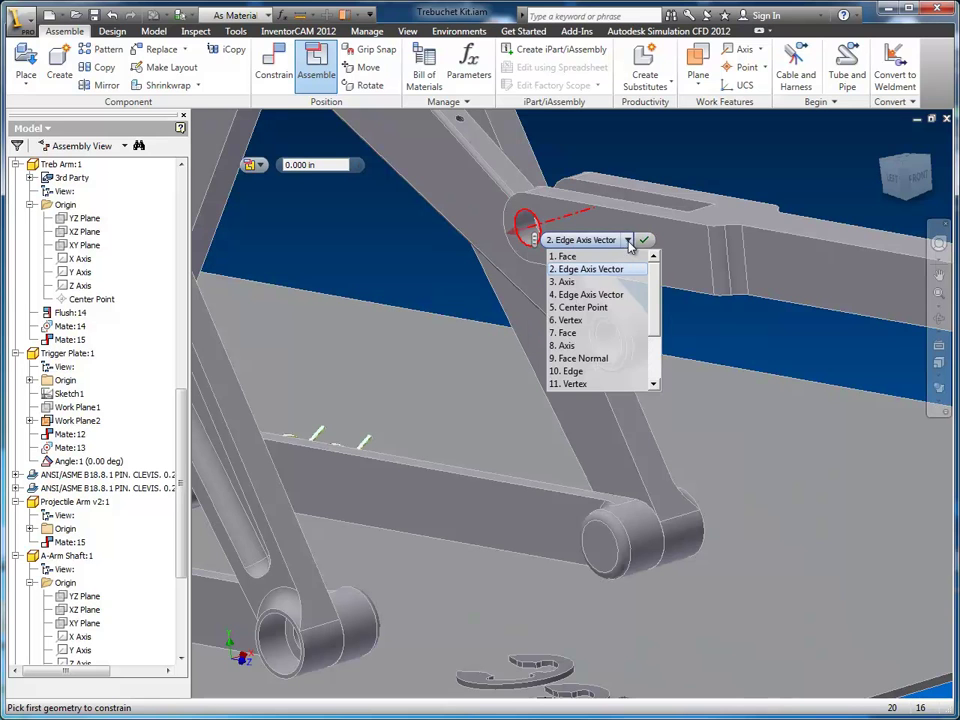
left_click(600, 282)
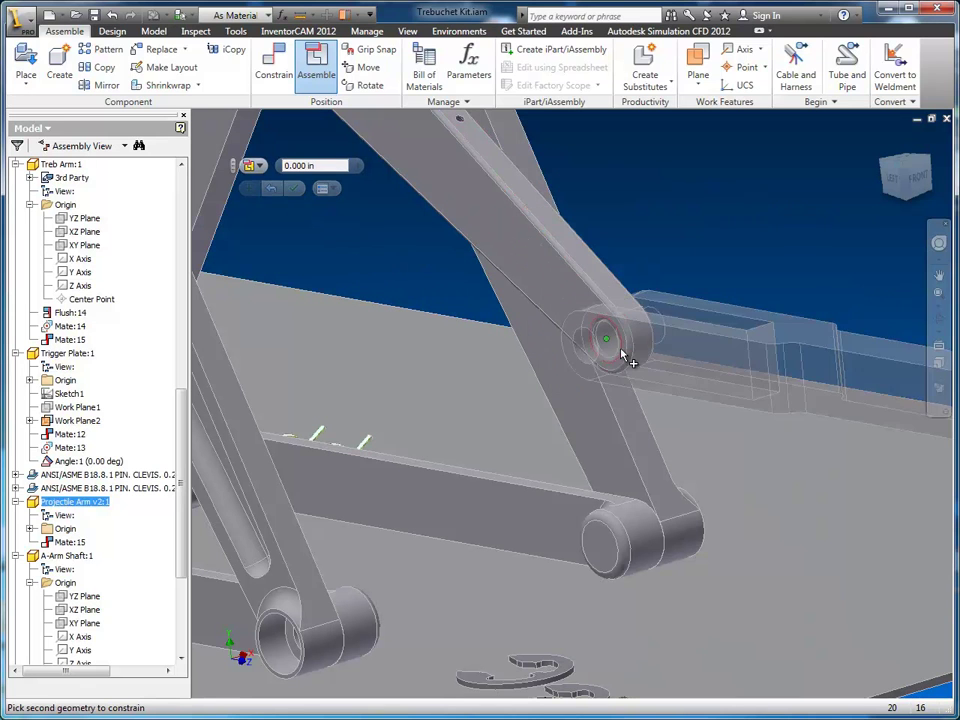
left_click(621, 340)
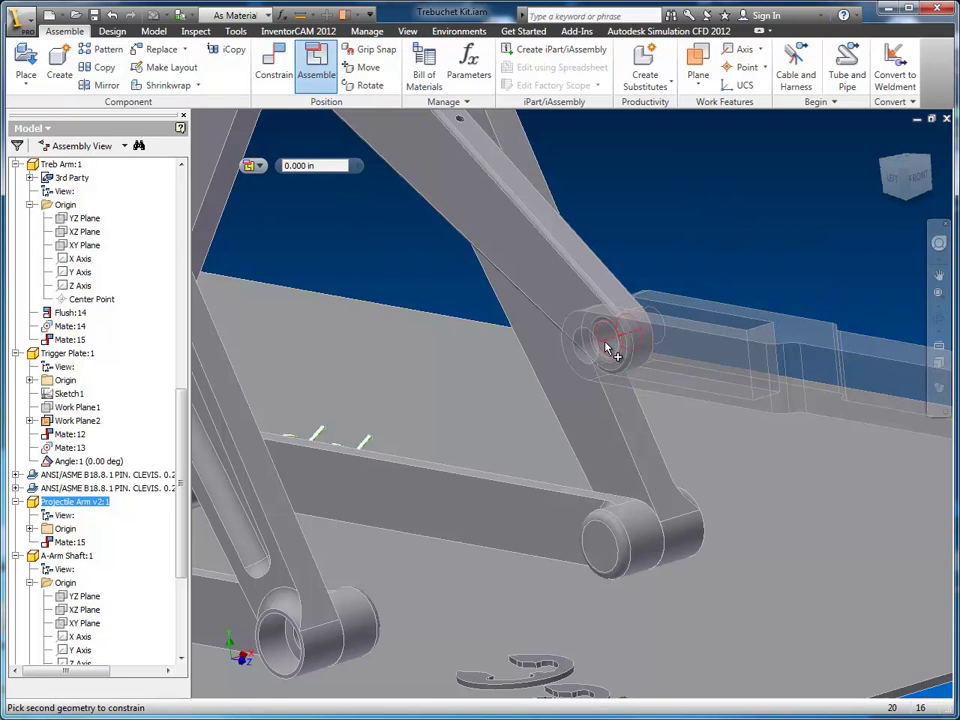
scroll(608, 348, "up", 3)
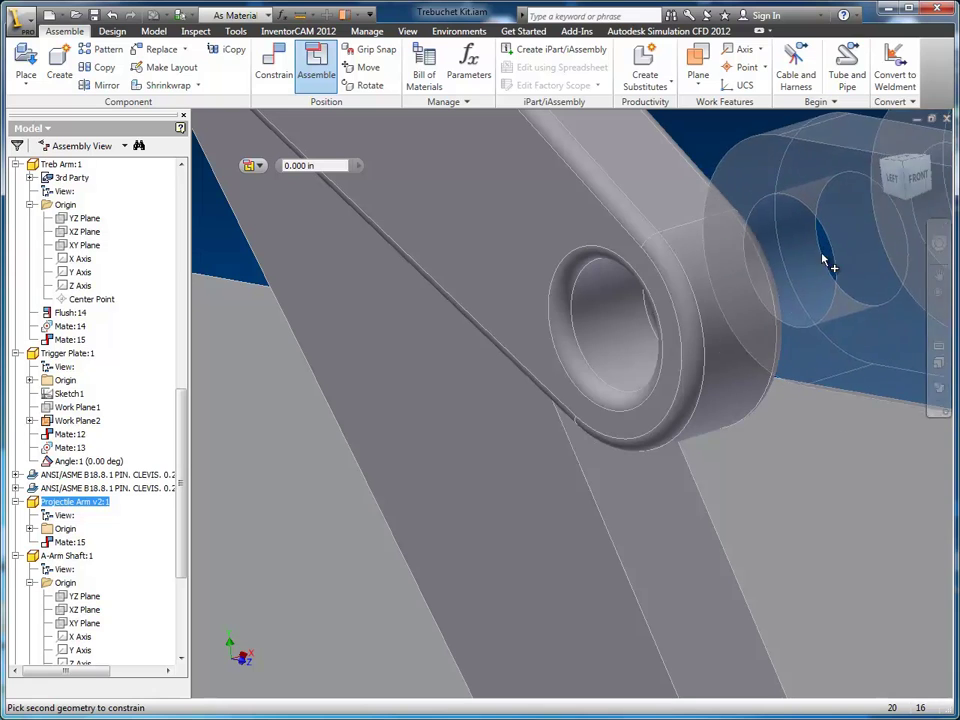
left_click(806, 254)
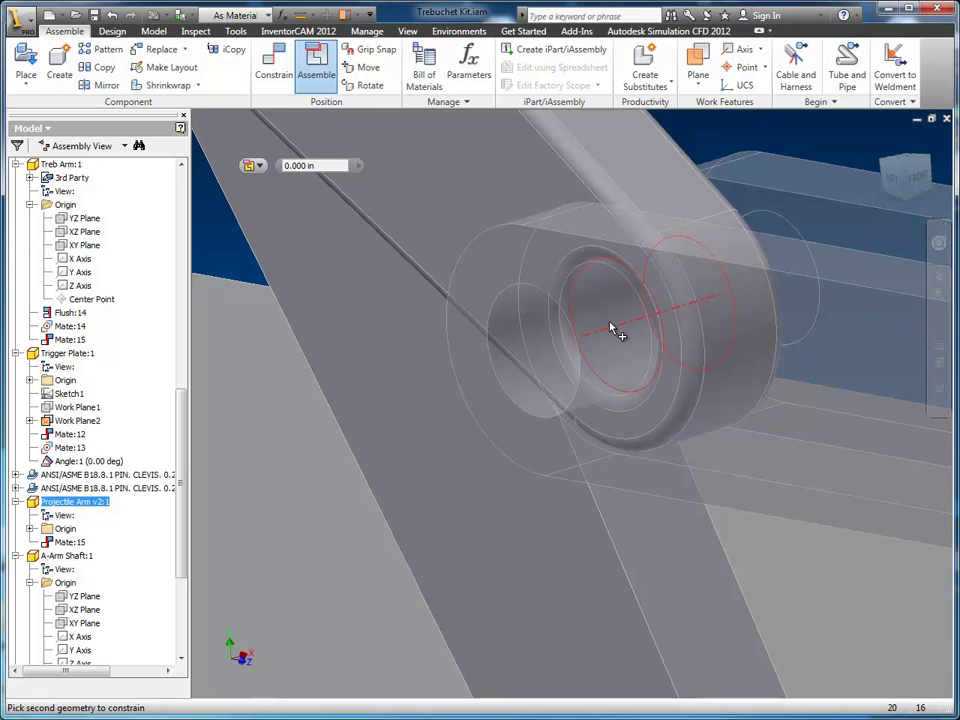
left_click(613, 330)
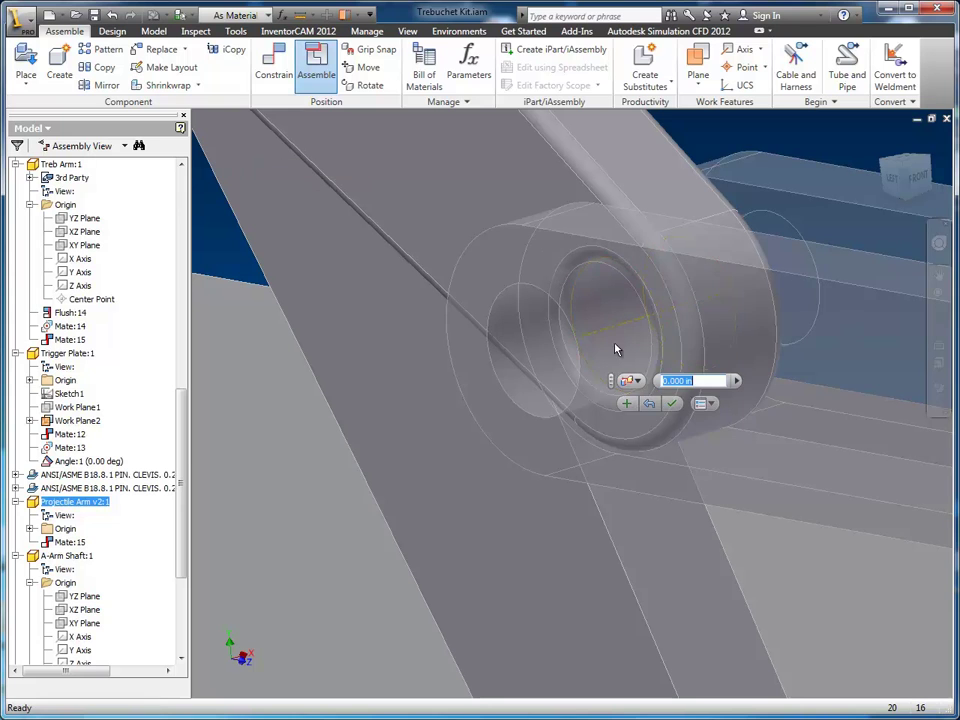
left_click(672, 404)
scroll(665, 478, "down", 5)
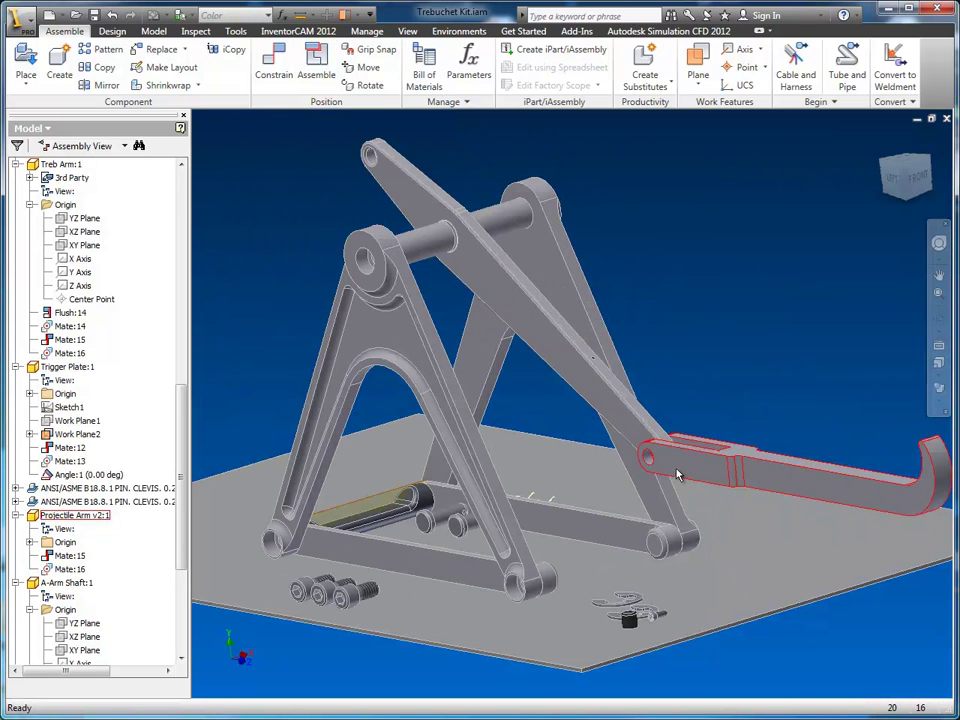
Swing the Projectile Arm about the Treb Arm's end hole until it folds back between the A-arms, and check its alignment from the front.
left_click(686, 370)
left_click_drag(778, 388, 888, 410)
left_click_drag(651, 316, 645, 240)
left_click_drag(858, 316, 553, 432)
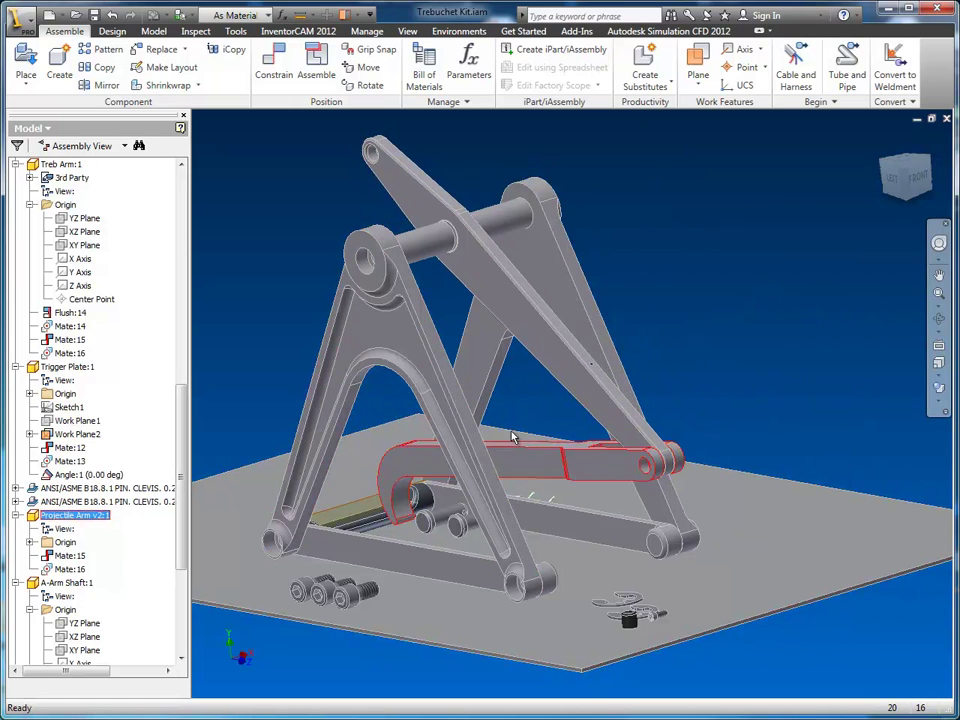
middle_click_drag(716, 366, 760, 369)
left_click(760, 369)
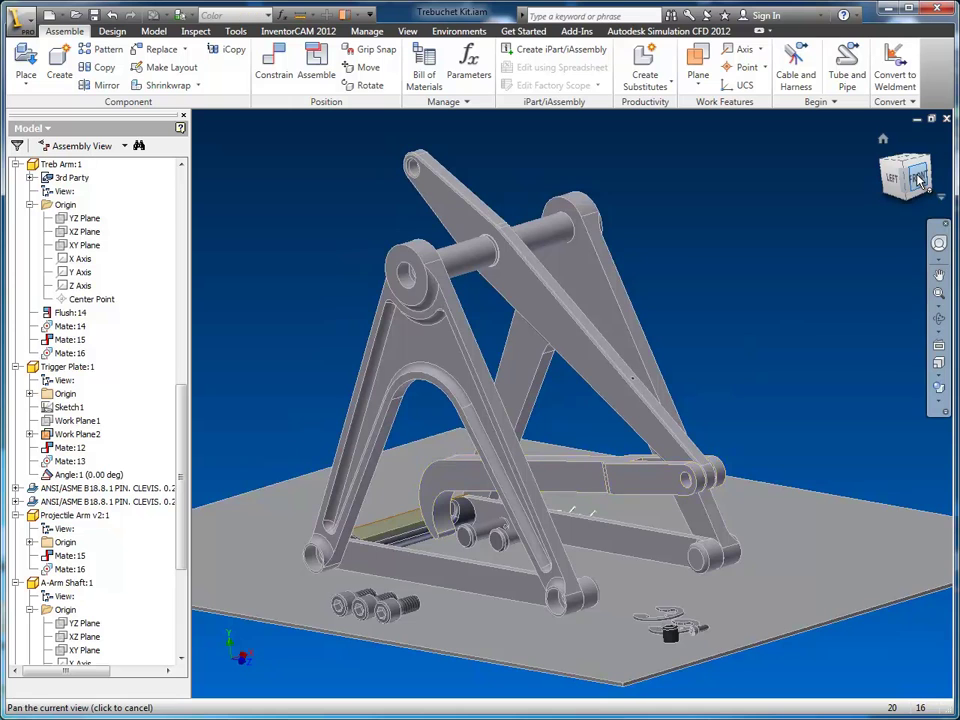
left_click(918, 178)
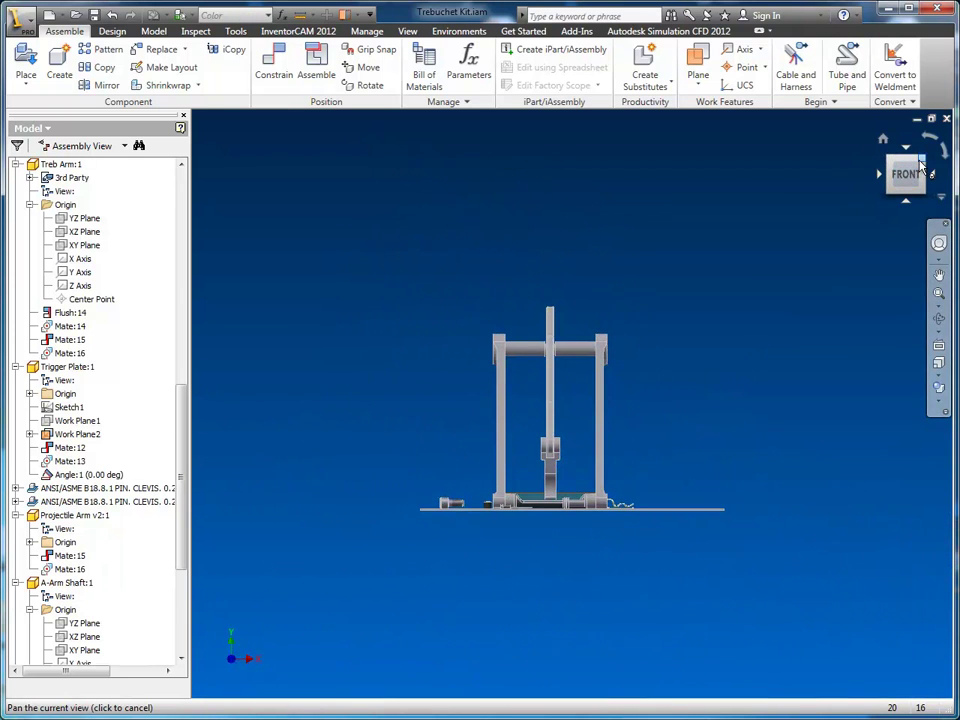
Examine the Projectile Arm's folded position between the A-arms from an isometric view.
left_click(921, 168)
left_click(593, 451)
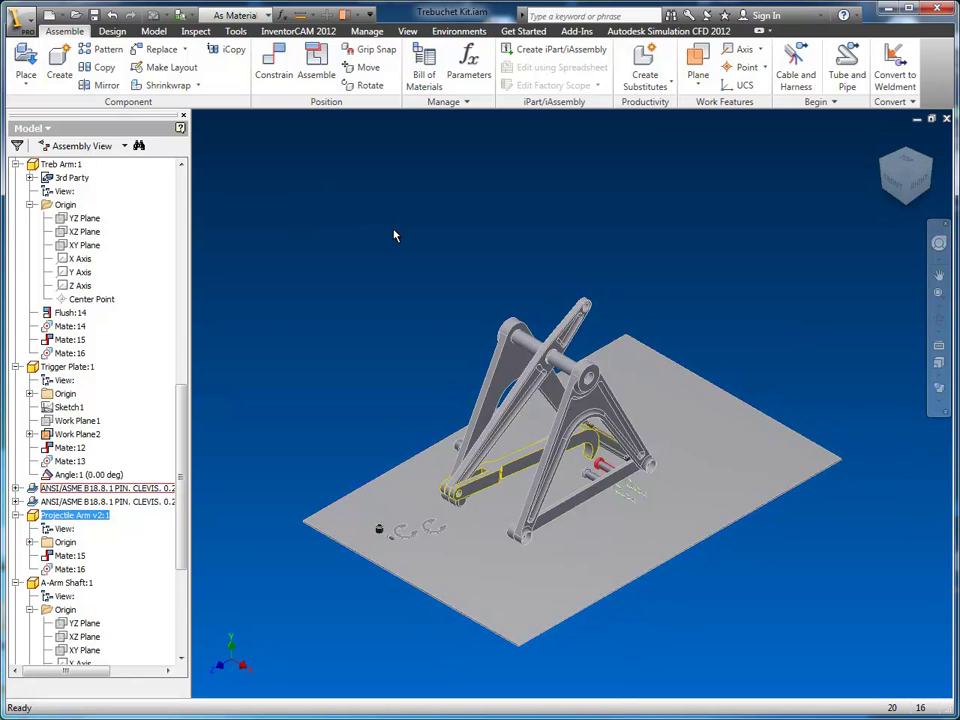
scroll(722, 300, "up", 3)
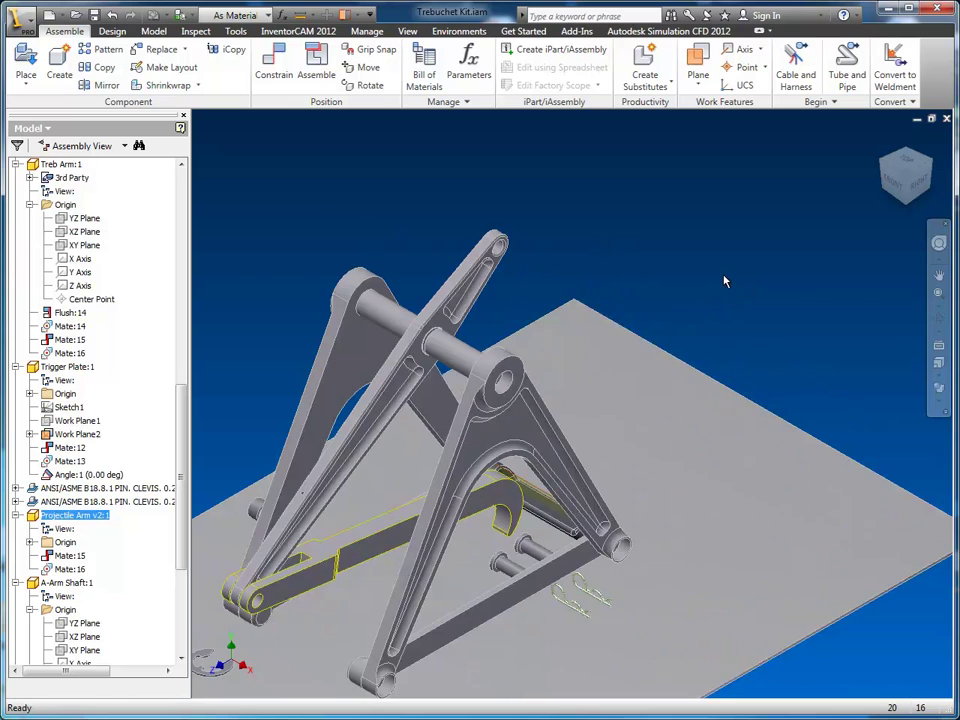
middle_click_drag(629, 489, 701, 378)
middle_click_drag(459, 577, 557, 618)
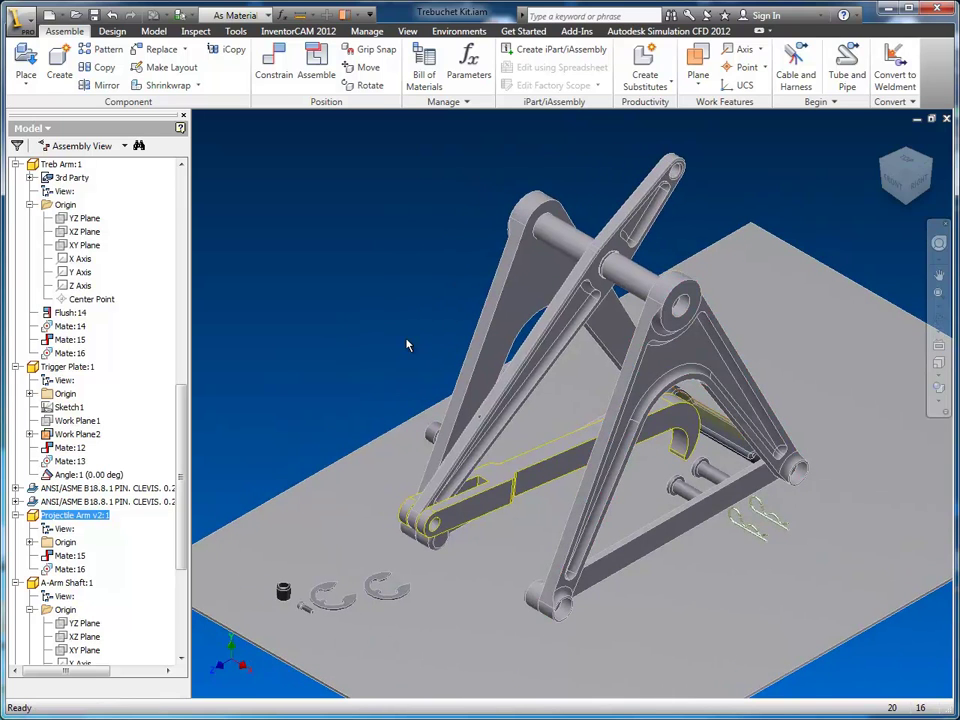
scroll(361, 343, "down", 3)
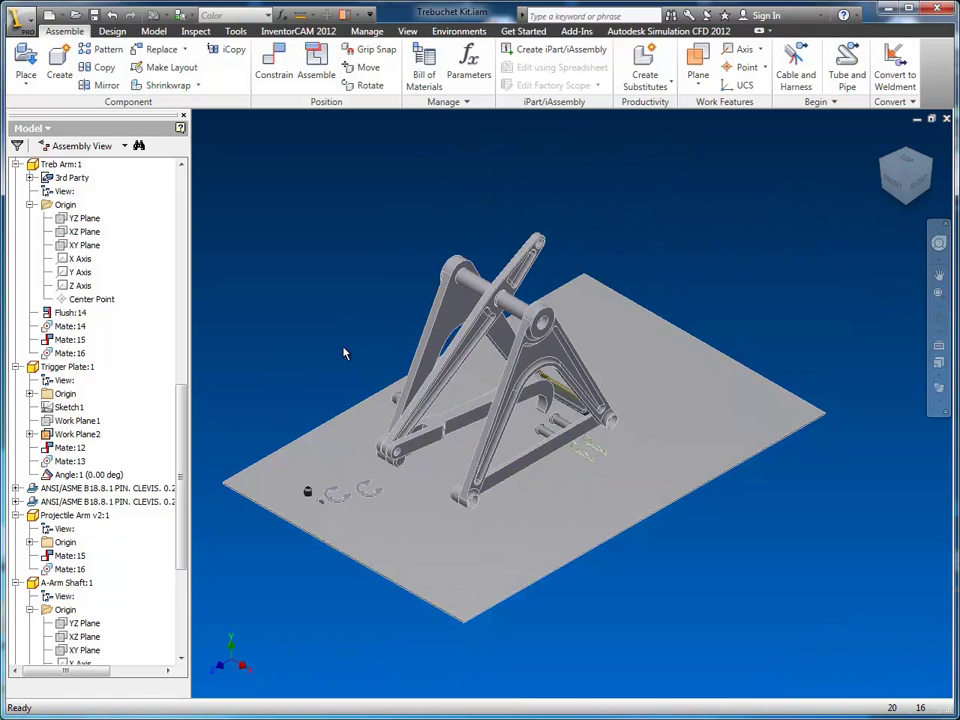
scroll(345, 353, "up", 3)
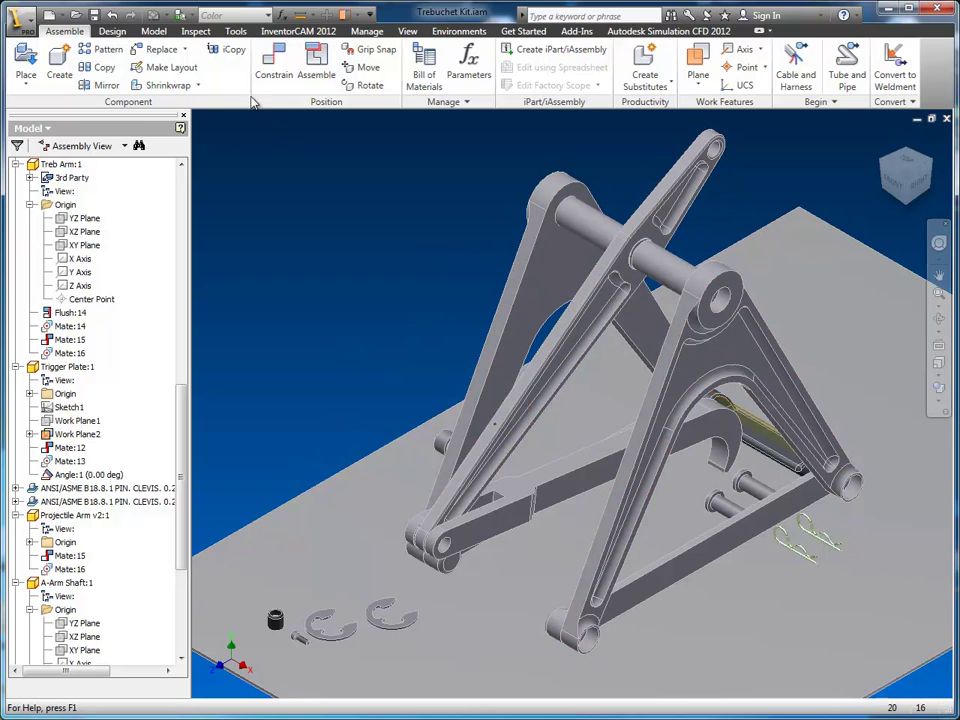
Place two instances of Weight Arm.ipt from the Trebuchet Workshop 2012 folder in the empty space beside the A-arms.
left_click(28, 60)
left_click_drag(369, 216, 149, 38)
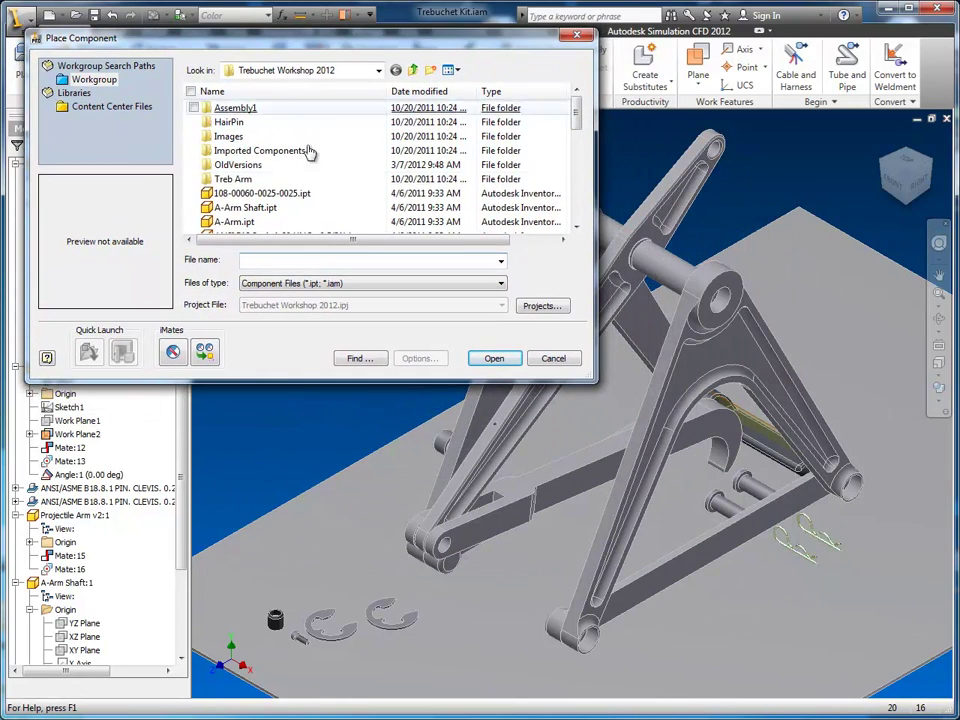
left_click_drag(575, 112, 576, 210)
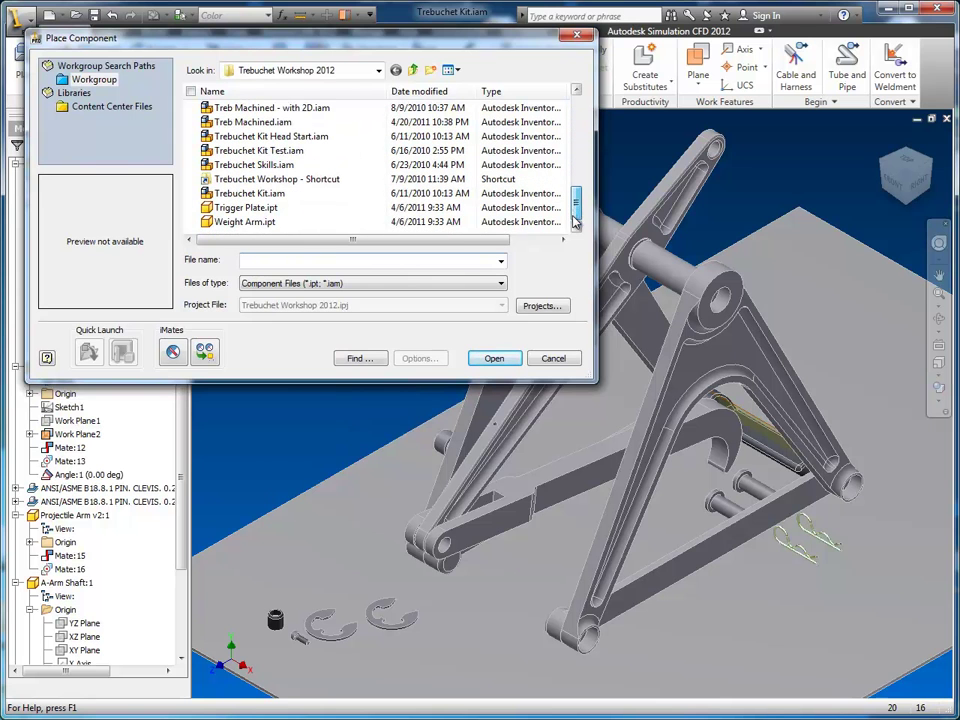
double_click(238, 223)
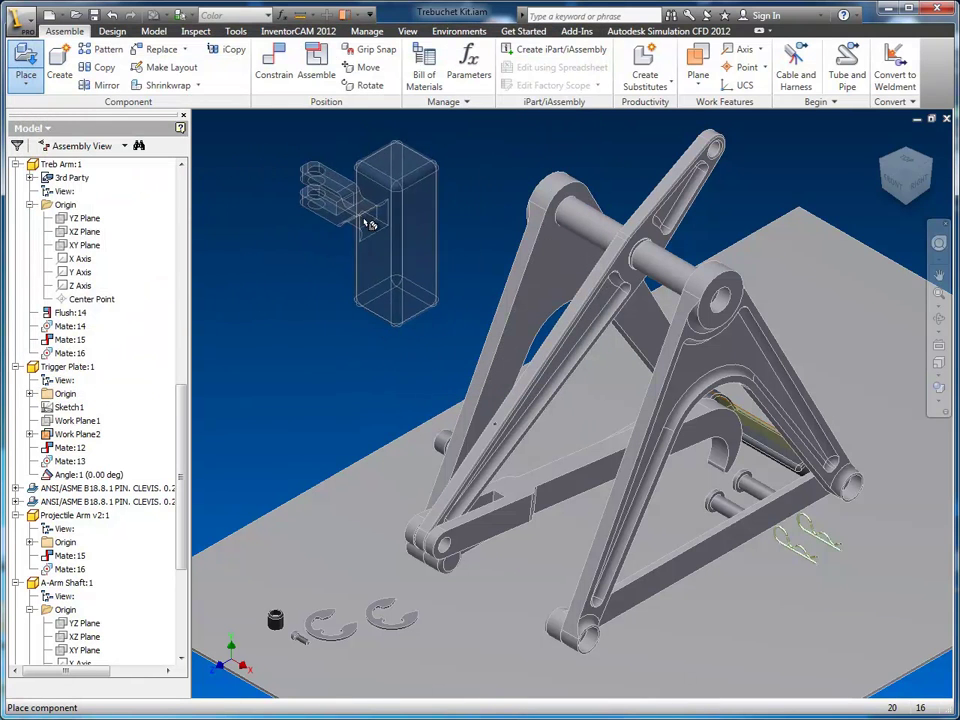
left_click(435, 275)
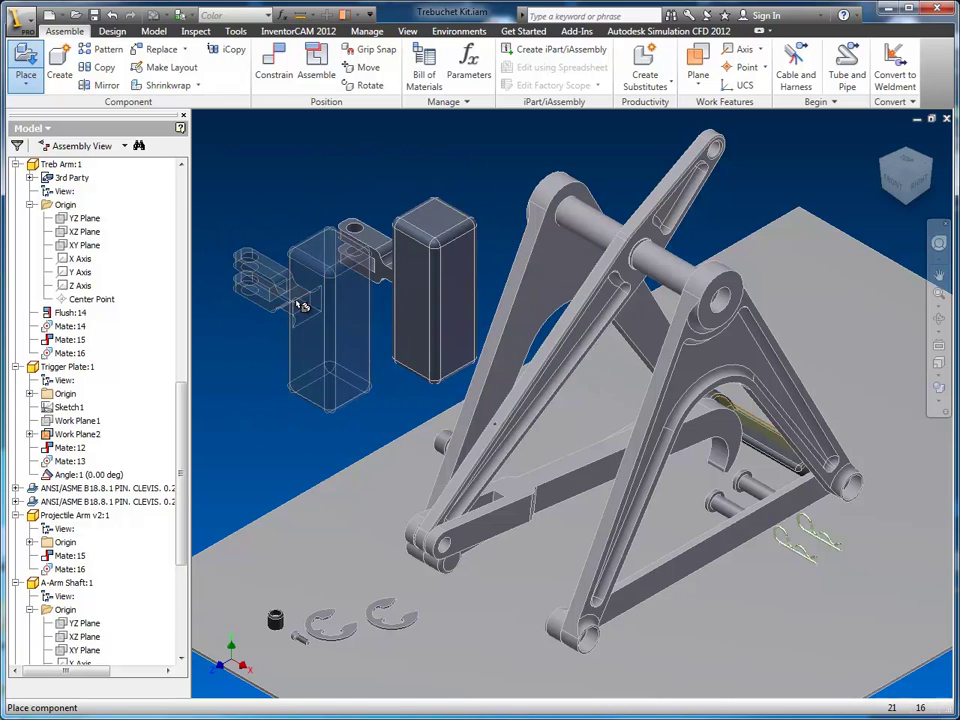
left_click(255, 295)
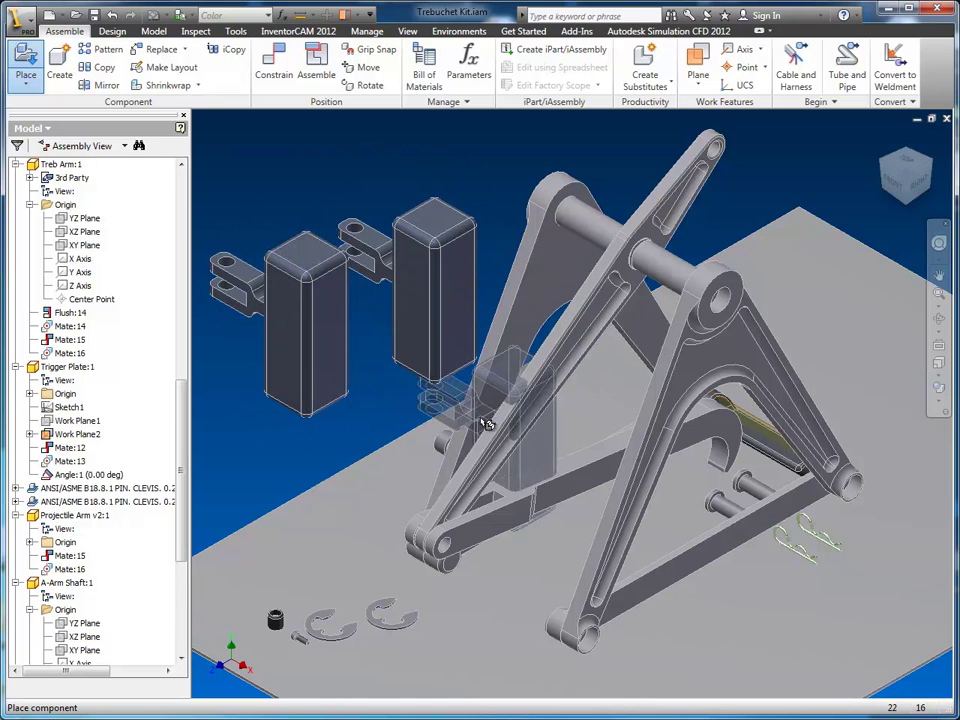
right_click(381, 255)
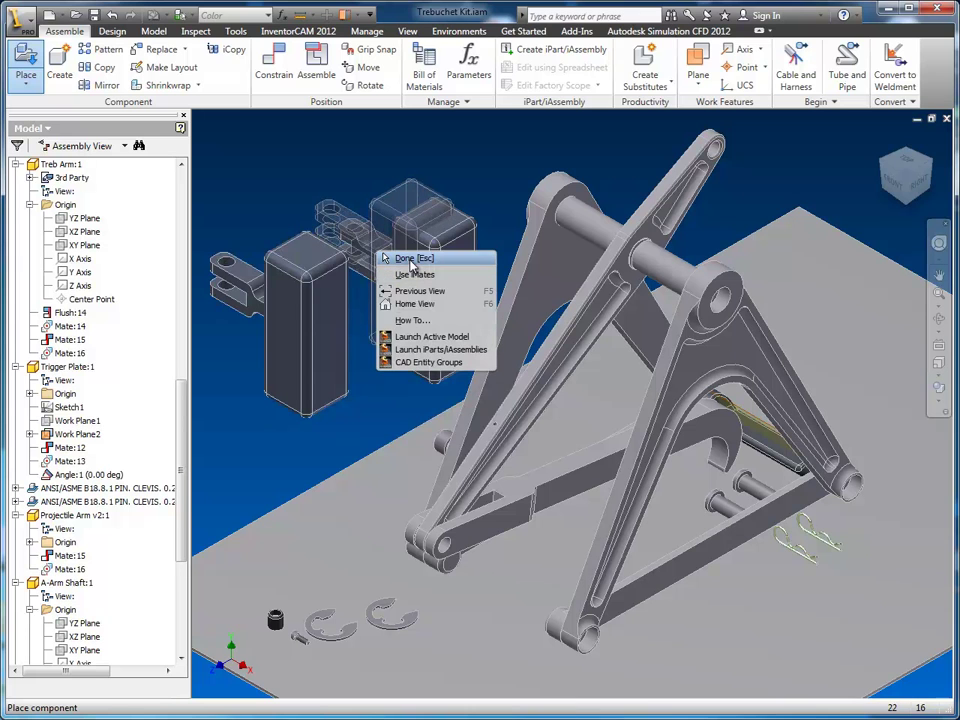
left_click(412, 260)
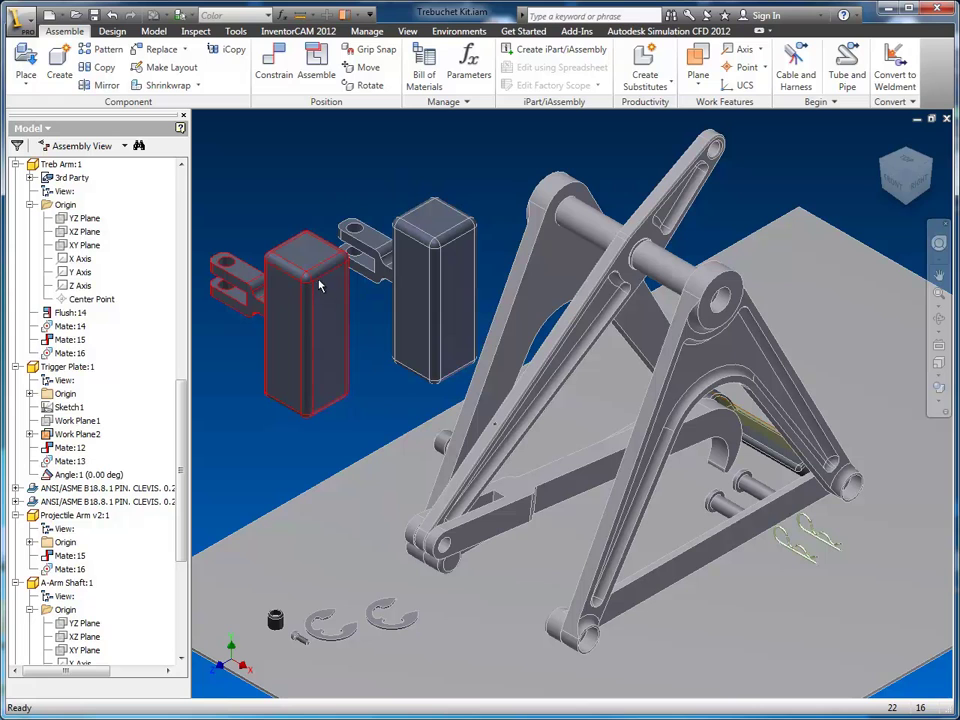
Delete the extra Weight Arm farther from the A-arms, keeping only one instance.
left_click(306, 332)
right_click(306, 328)
left_click(318, 442)
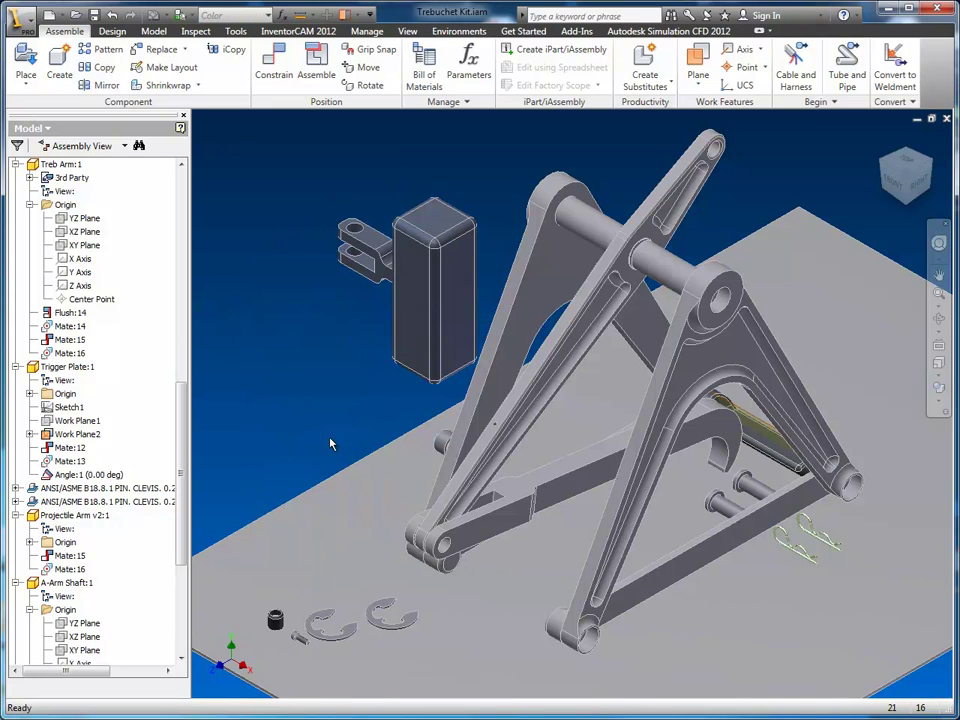
Use the Assemble command to mate the Weight Arm's inner clevis face to the Treb Arm's side face with a 0.000 in offset.
scroll(343, 371, "down", 1)
middle_click_drag(434, 373, 336, 422)
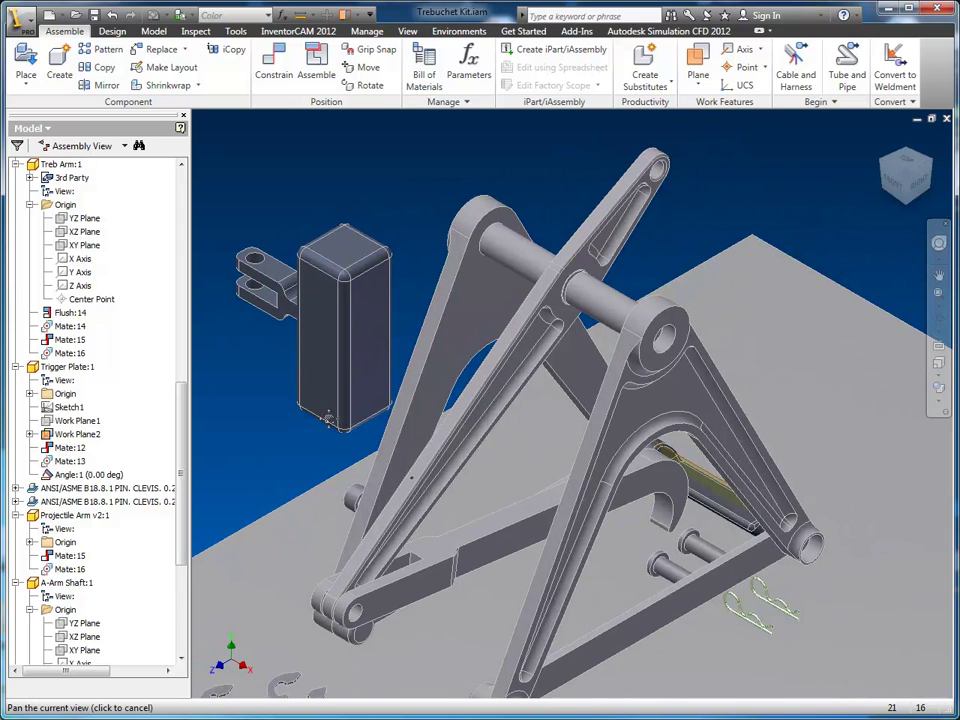
left_click(318, 62)
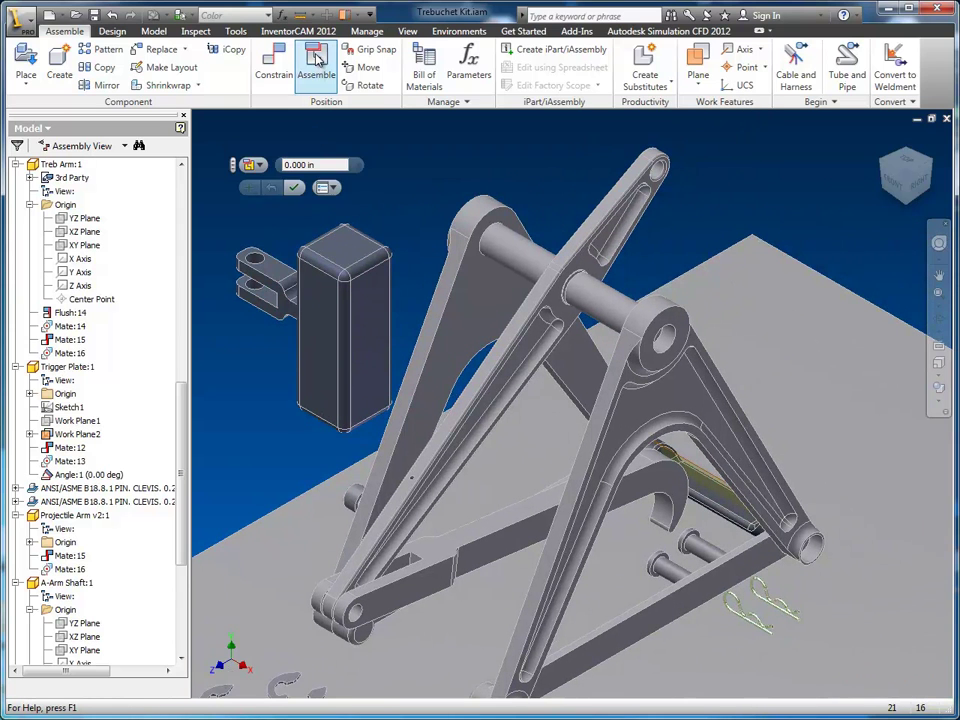
left_click(268, 298)
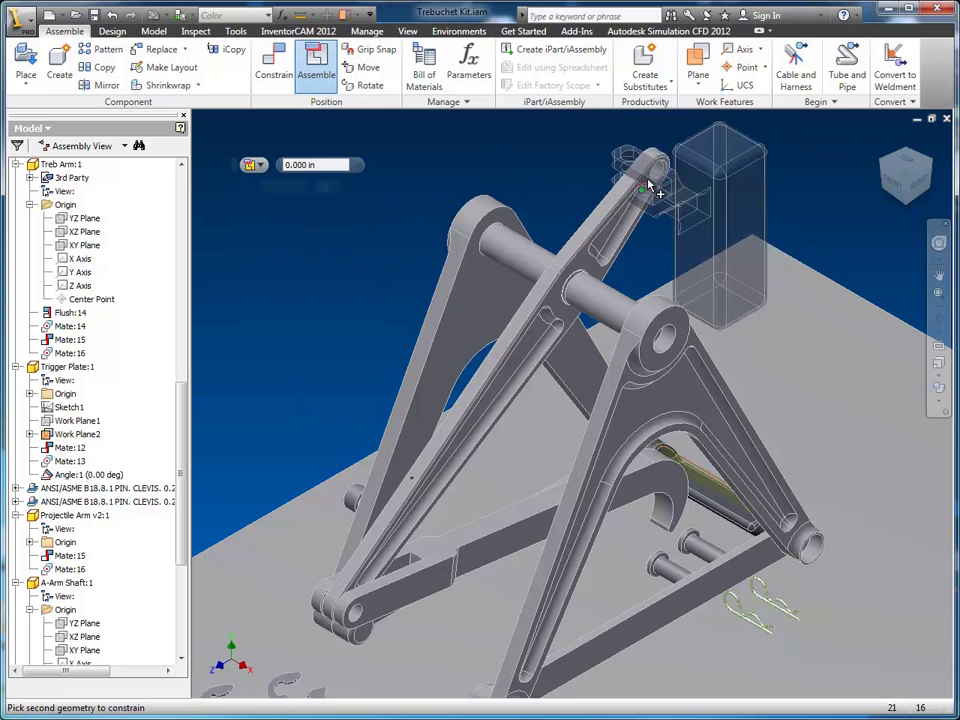
left_click(658, 191)
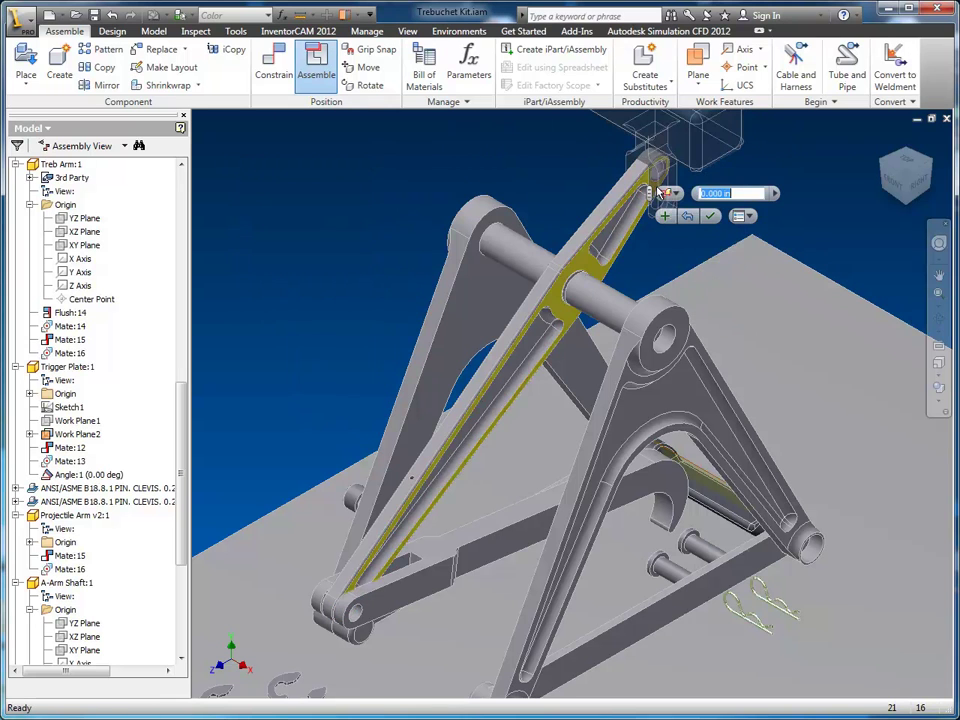
left_click(665, 216)
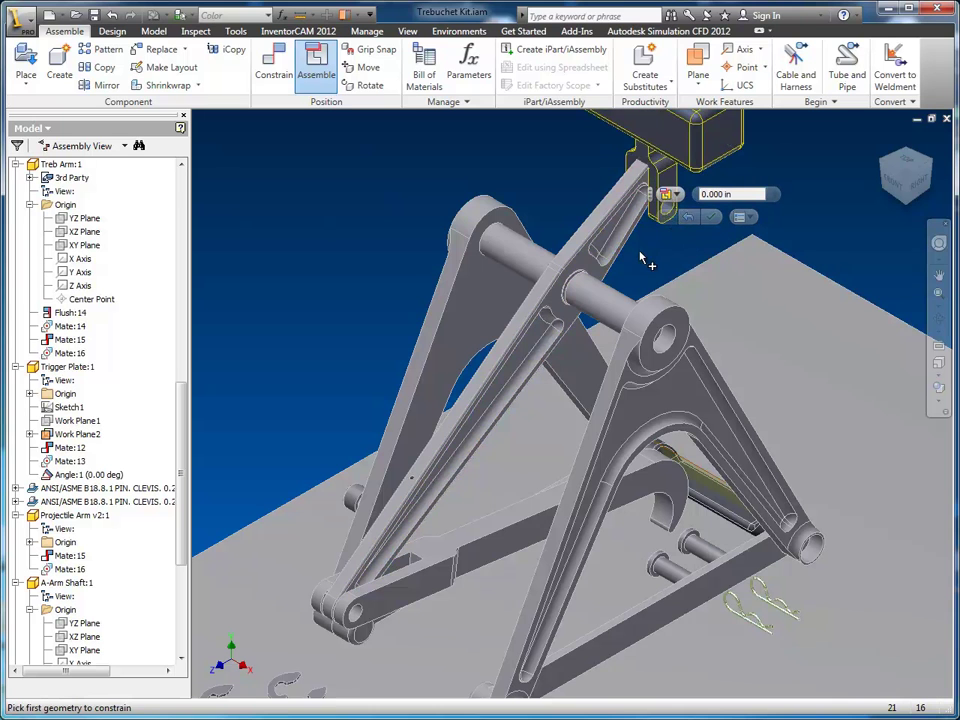
Mate the axis of the Weight Arm's clevis hole to the axis of the Treb Arm's upper end hole with a 0.000 in offset.
scroll(641, 270, "up", 3)
middle_click_drag(680, 262, 549, 489)
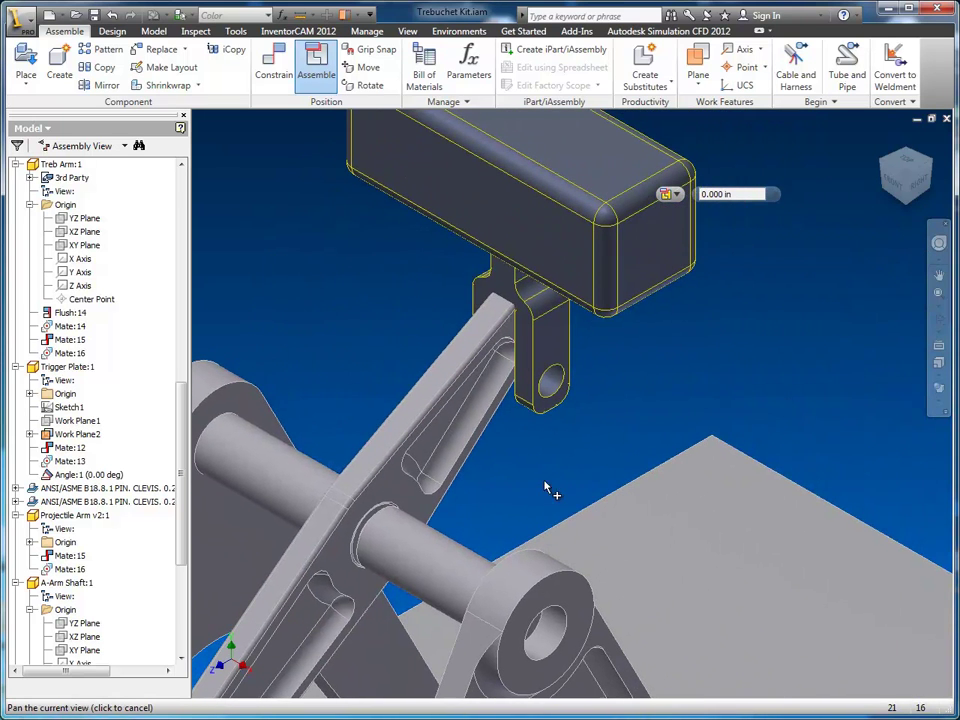
right_click(546, 381)
left_click(572, 386)
left_click(634, 387)
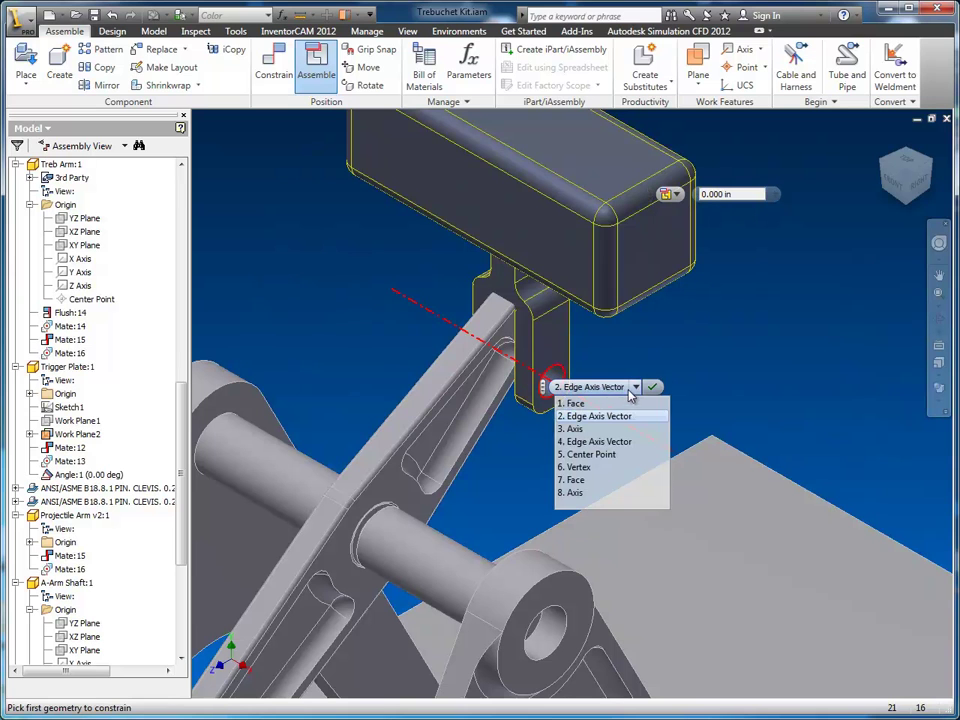
left_click(576, 429)
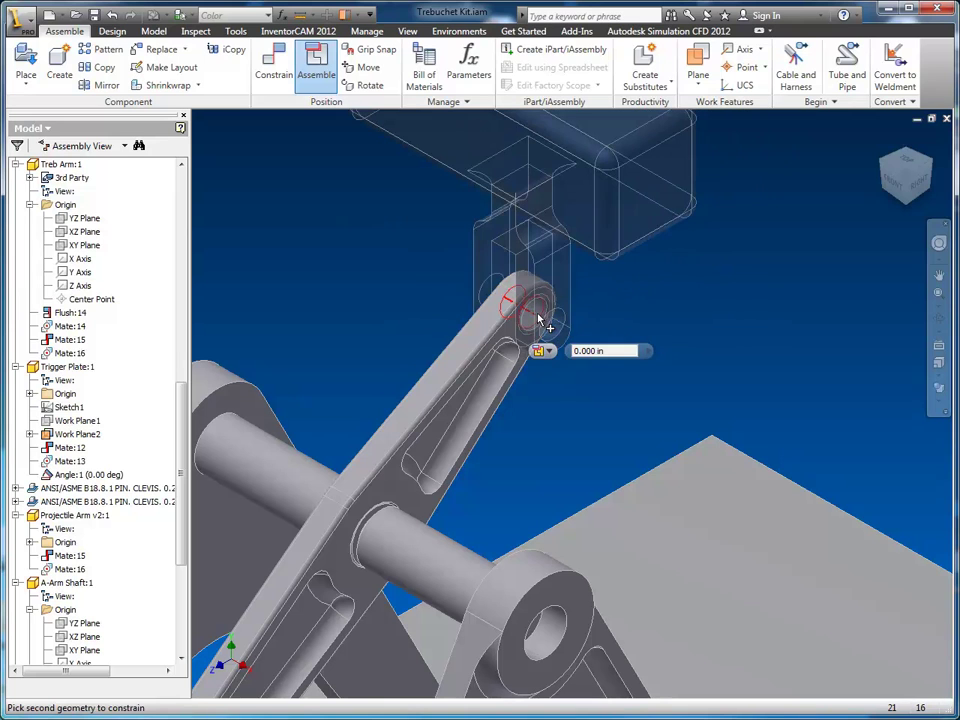
left_click(538, 317)
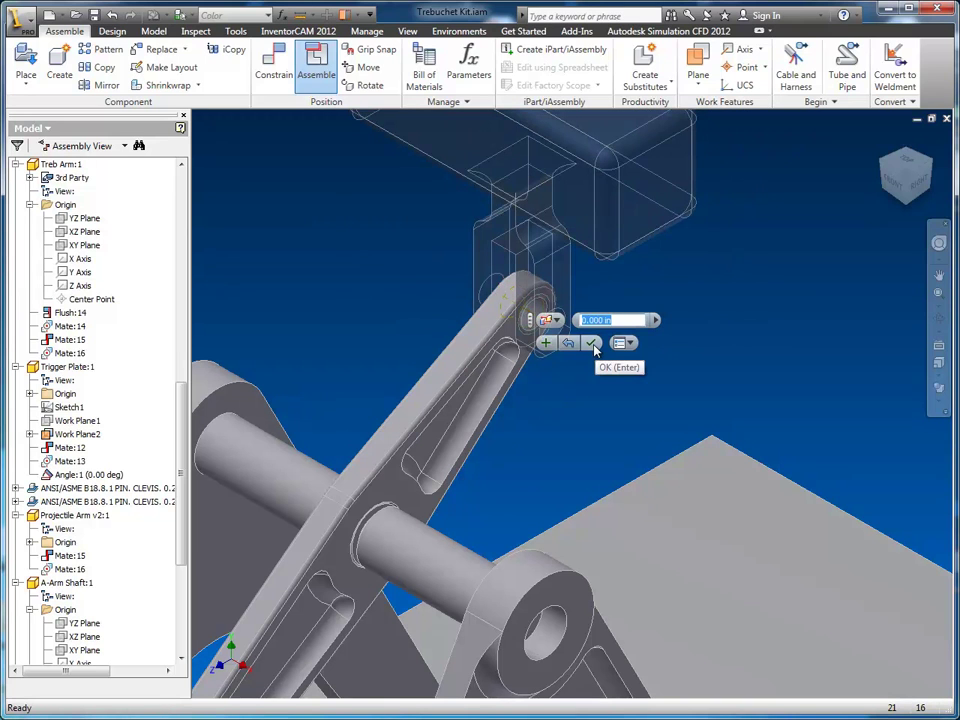
left_click(593, 344)
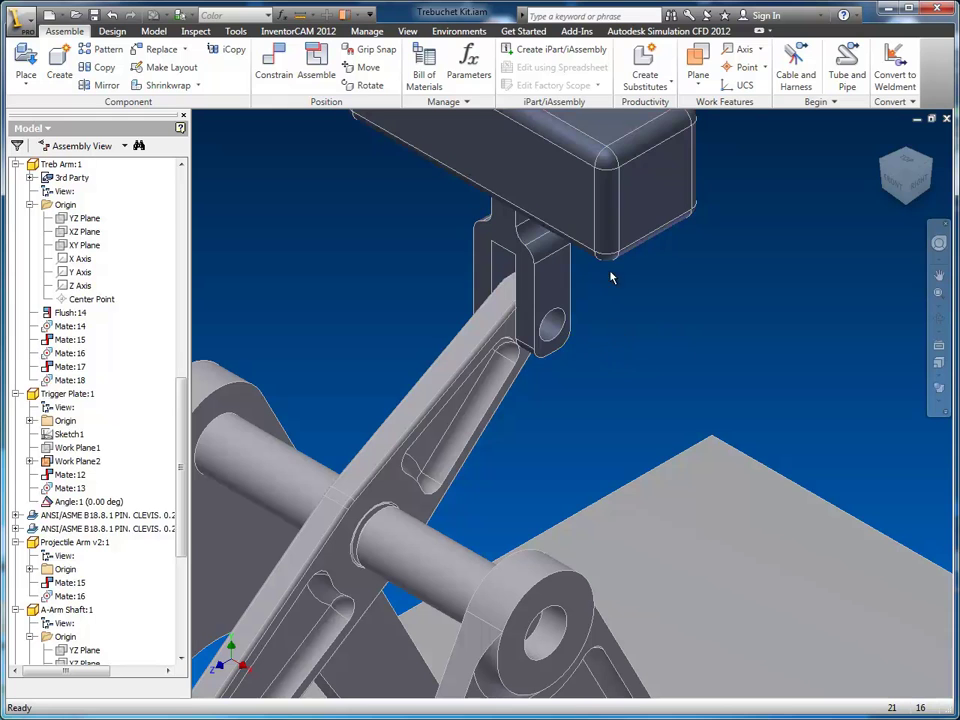
Try to swing the Weight Arm down and rotate the Treb Arm about the A-Arm Shaft.
left_click_drag(632, 183, 601, 430)
scroll(601, 430, "up", 3)
middle_click_drag(601, 430, 625, 332)
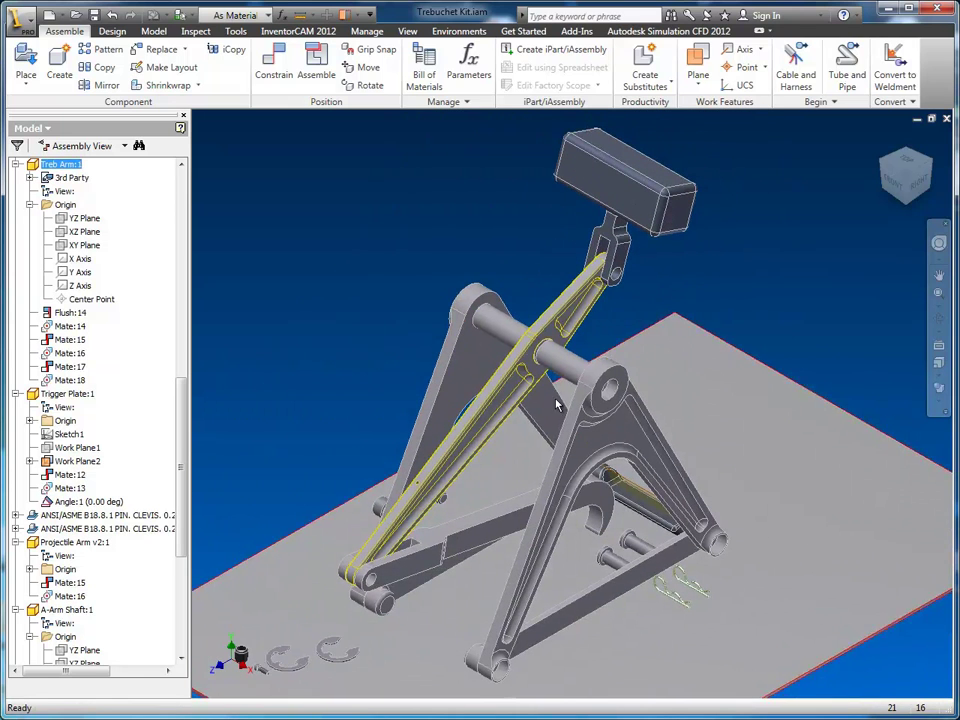
mouse_move(601, 308)
left_mouse_down()
mouse_move(640, 290)
mouse_move(601, 303)
left_mouse_up()
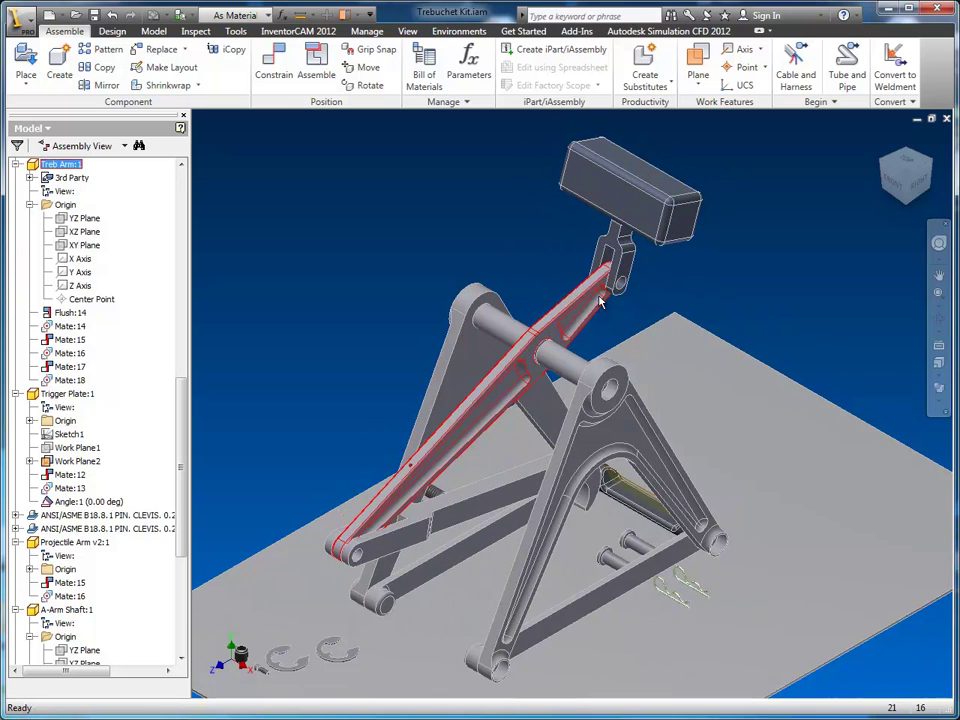
Ground the Treb Arm and swing the Weight Arm down so that it hangs below the arm's upper end.
right_click(571, 306)
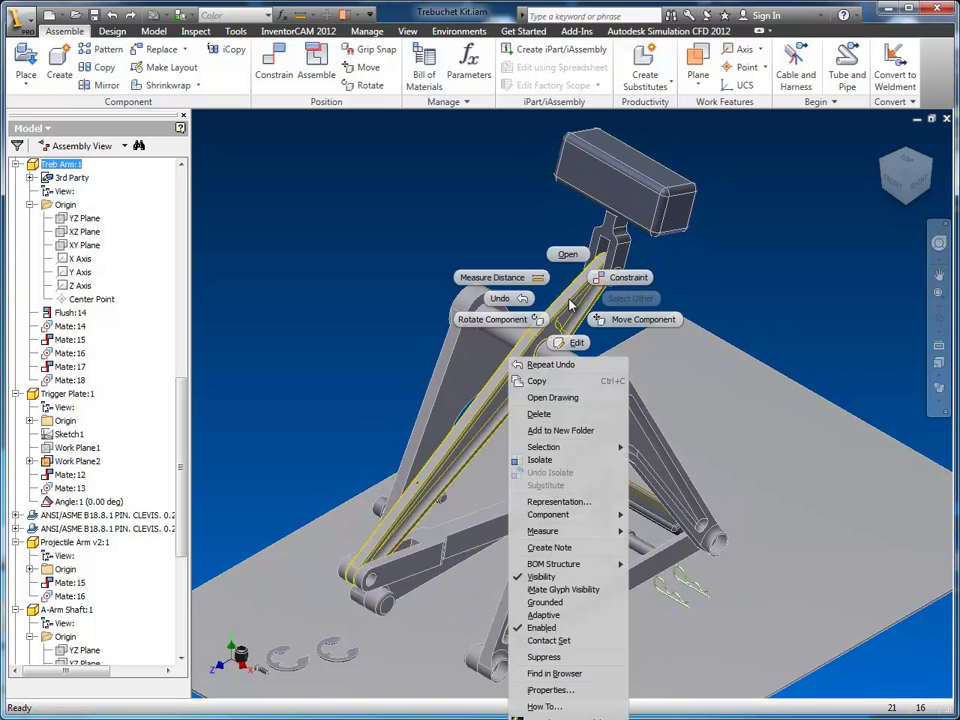
left_click(545, 602)
left_click_drag(636, 190, 687, 232)
left_click_drag(689, 330, 598, 378)
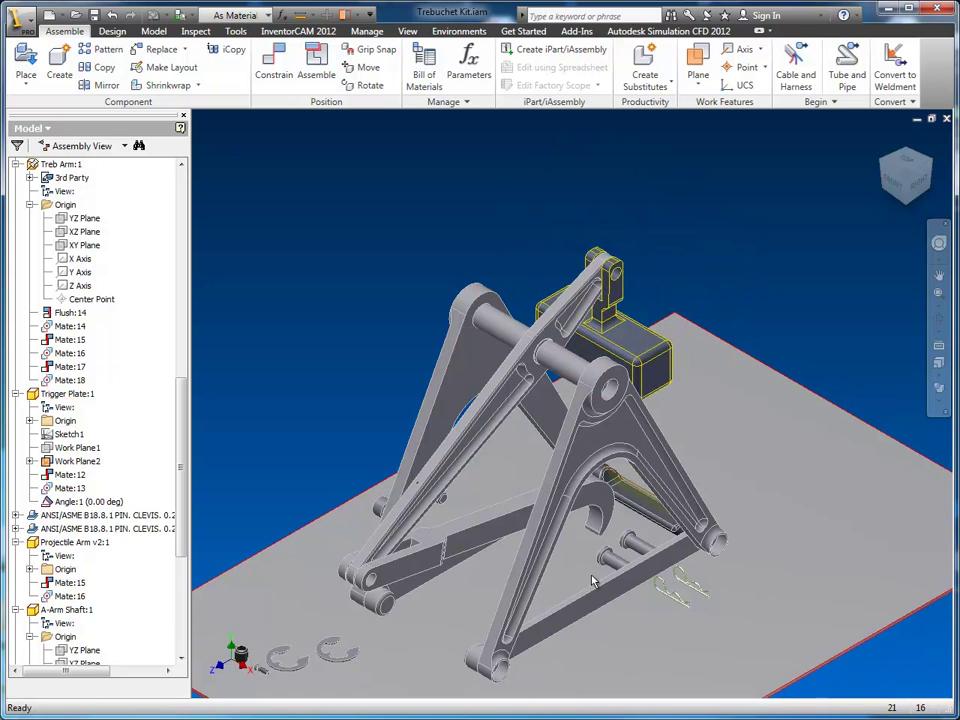
Adjust the Projectile Arm's position, unground the Treb Arm, and rotate the Treb Arm slightly about the A-Arm Shaft.
mouse_move(606, 514)
left_mouse_down()
mouse_move(553, 450)
mouse_move(98, 482)
mouse_move(565, 512)
mouse_move(612, 532)
mouse_move(591, 529)
left_mouse_up()
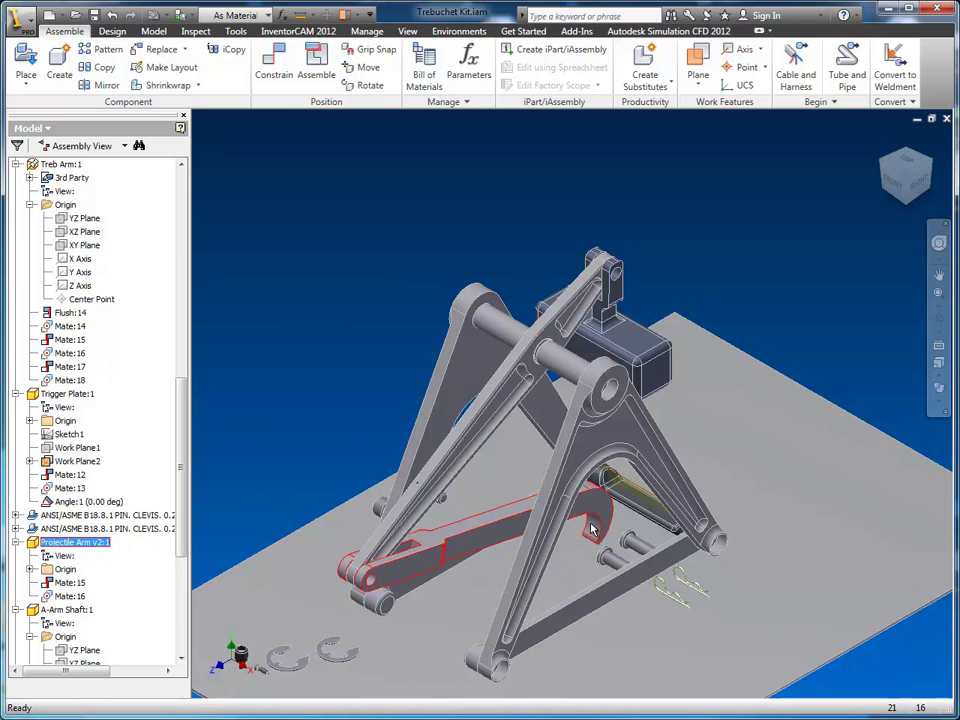
right_click(491, 417)
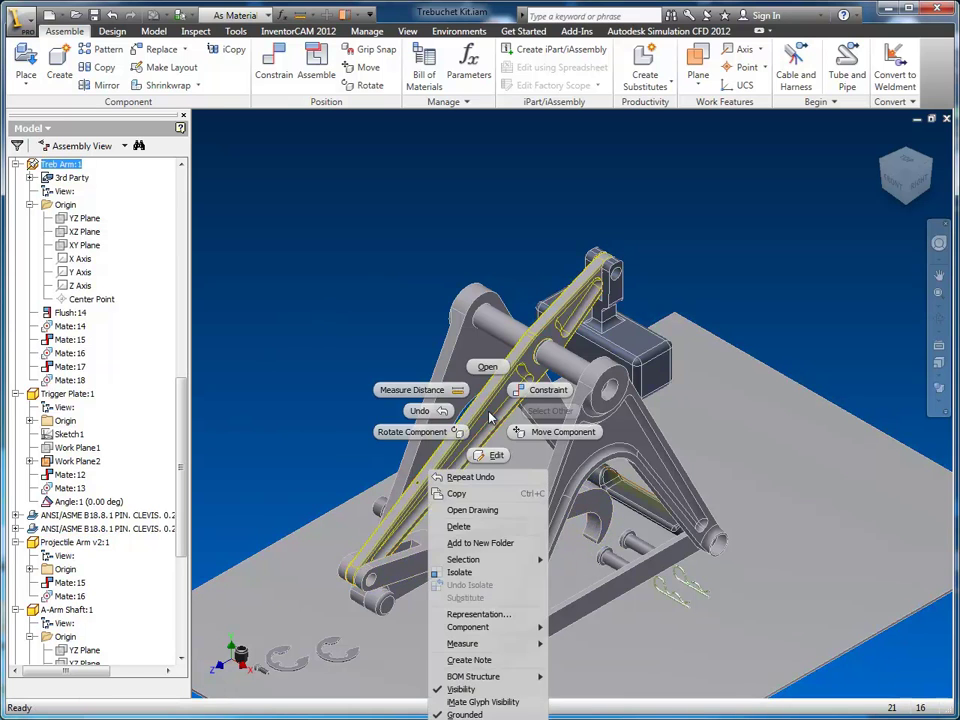
left_click(461, 714)
mouse_move(433, 500)
left_mouse_down()
mouse_move(325, 371)
mouse_move(436, 498)
mouse_move(428, 498)
left_mouse_up()
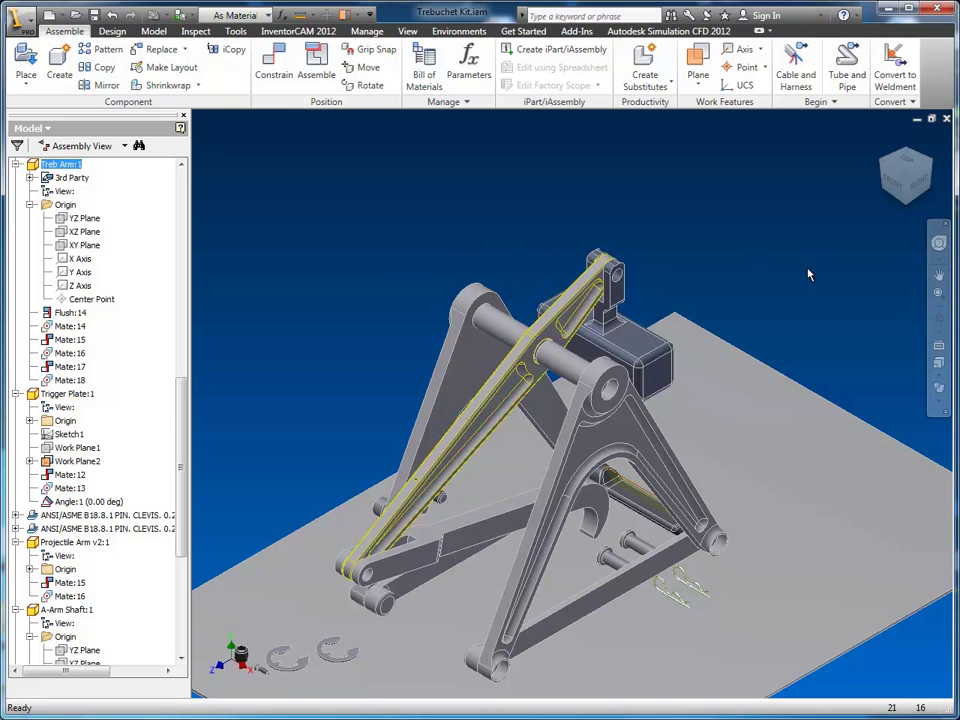
Insert the small black bushing into the hole on the Treb Arm's upper edge, joining their circular edges with a 0.000 in offset.
middle_click_drag(810, 275, 819, 188)
scroll(754, 315, "down", 4)
scroll(753, 315, "up", 5)
middle_click_drag(676, 413, 741, 412)
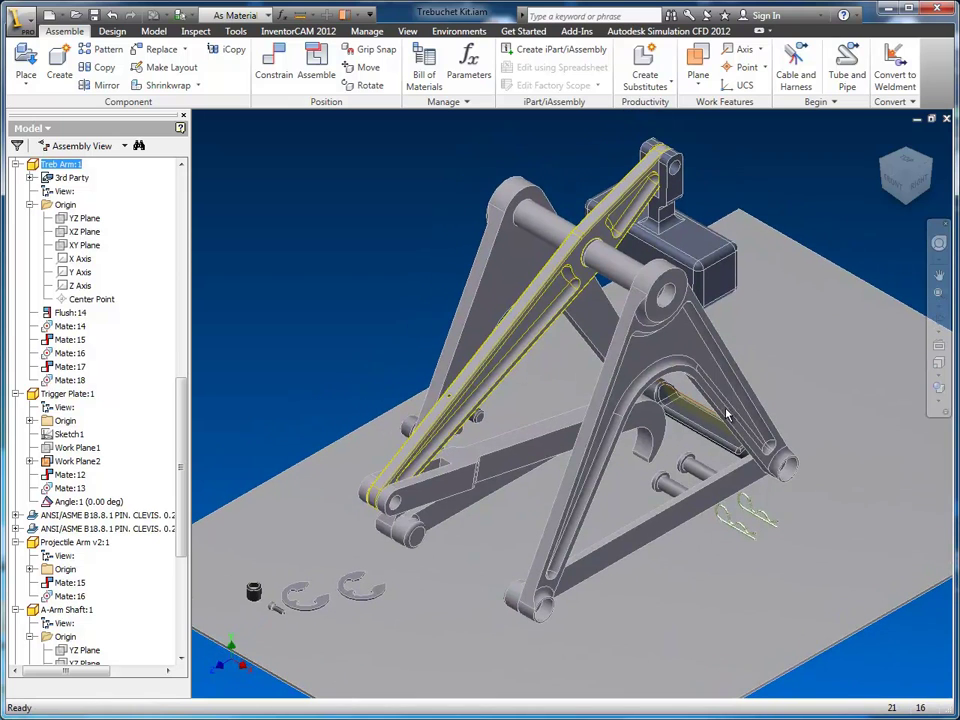
left_click(535, 337)
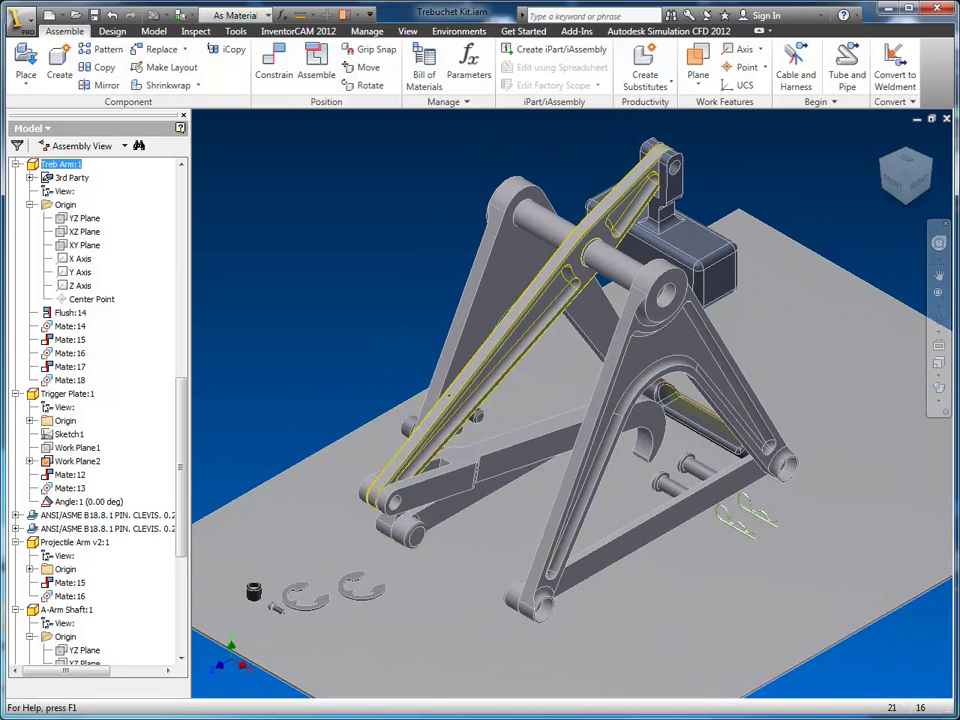
left_click(330, 85)
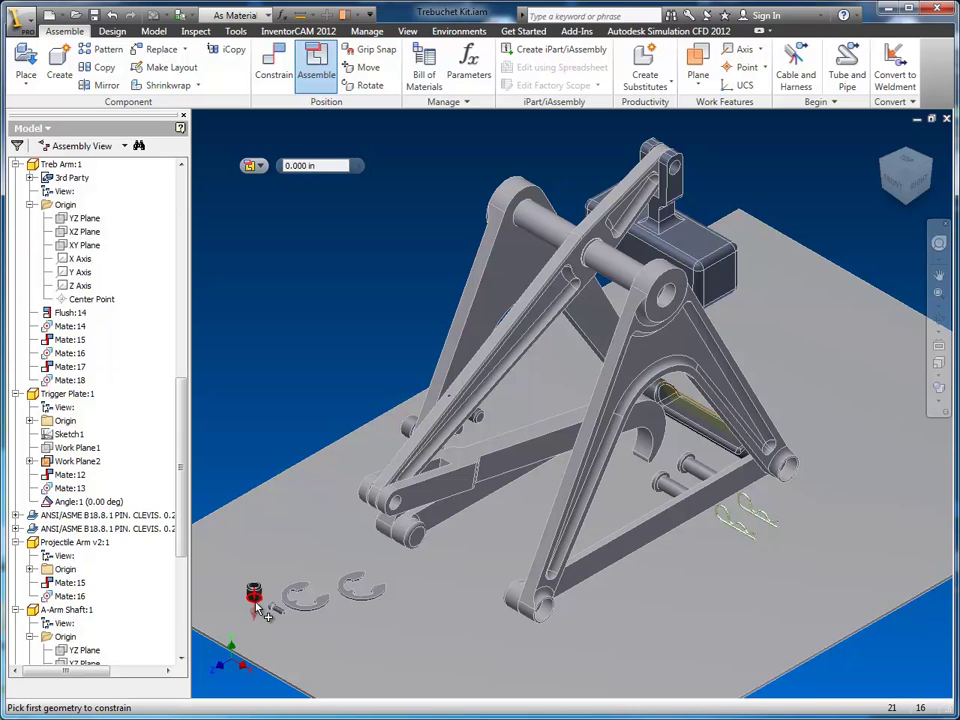
left_click(259, 606)
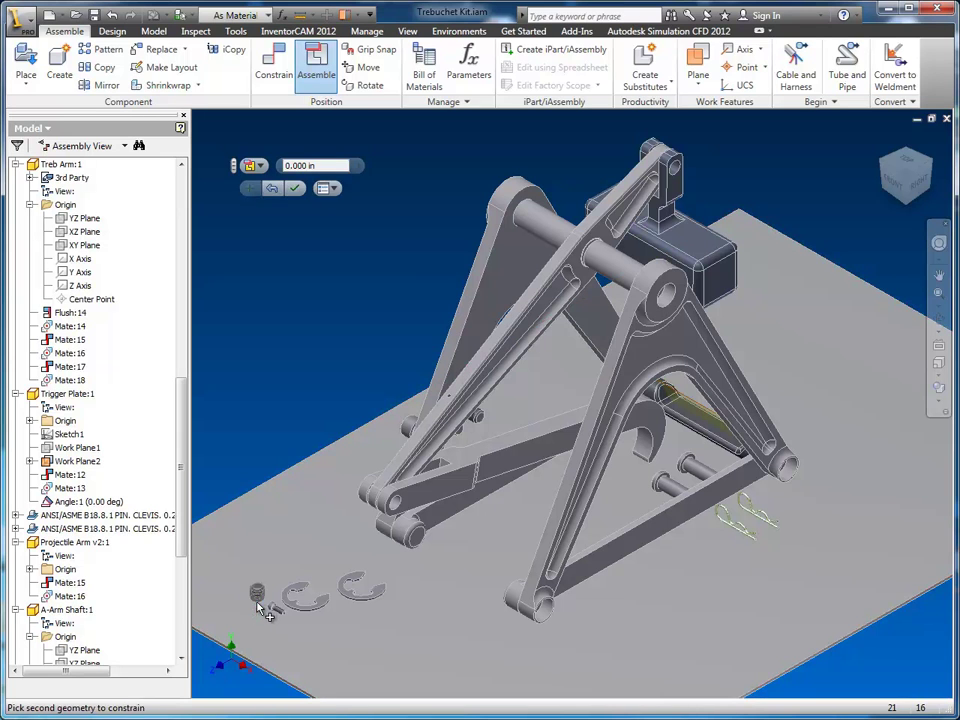
scroll(415, 372, "up", 5)
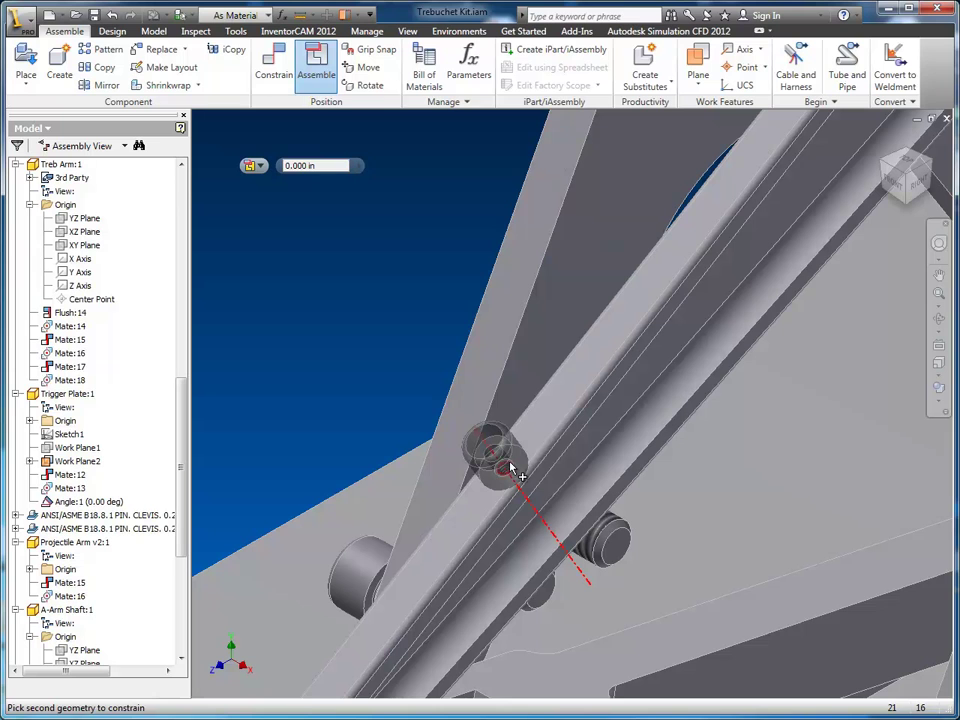
left_click(513, 468)
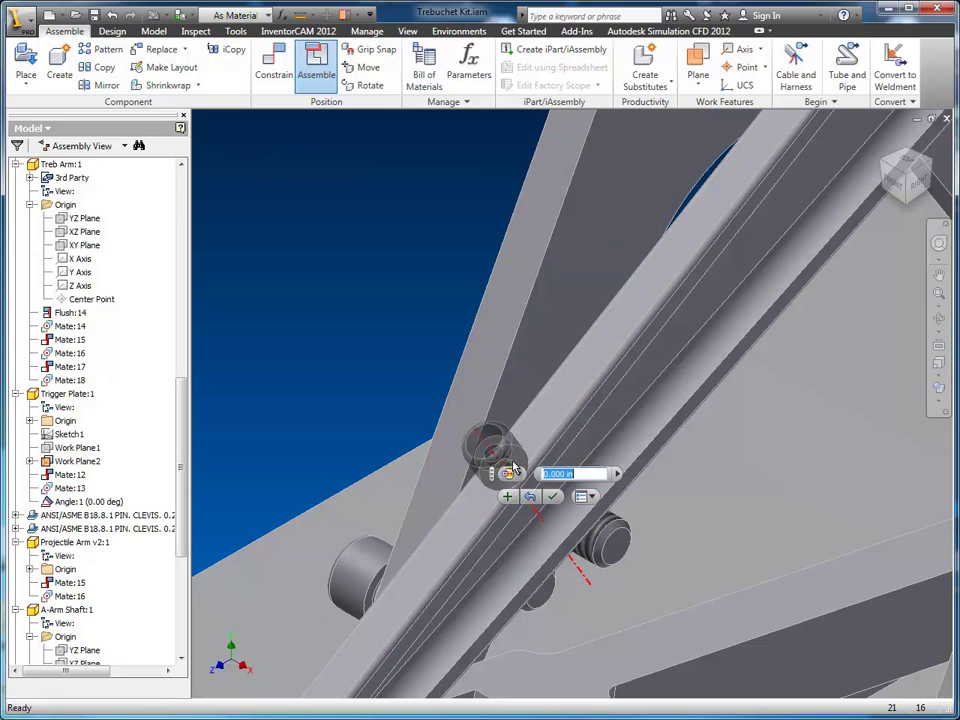
left_click(554, 498)
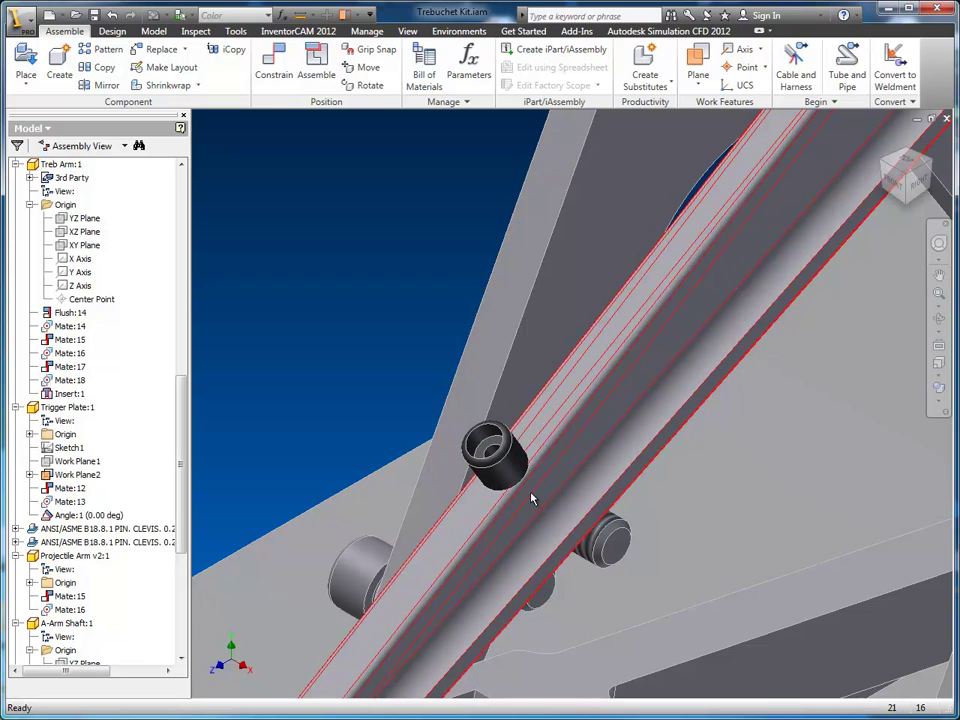
Insert the small cap screw into the black bushing on the Treb Arm, seating its head inside the bore with a 0.000 in offset.
scroll(482, 514, "down", 3)
middle_click_drag(482, 516, 675, 250)
middle_click_drag(627, 400, 590, 394)
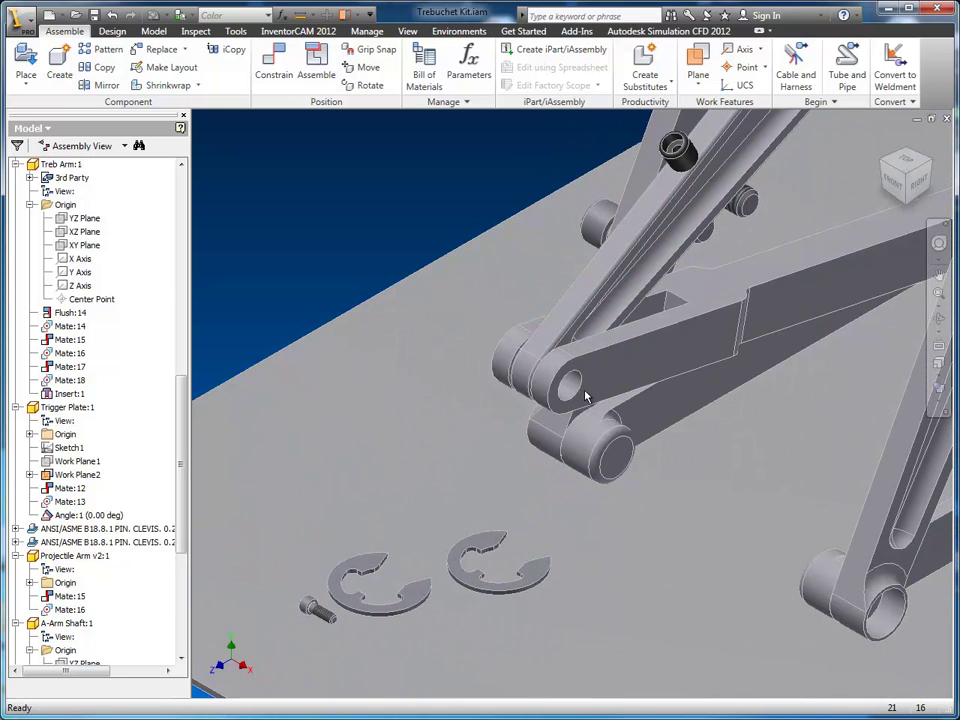
left_click(316, 74)
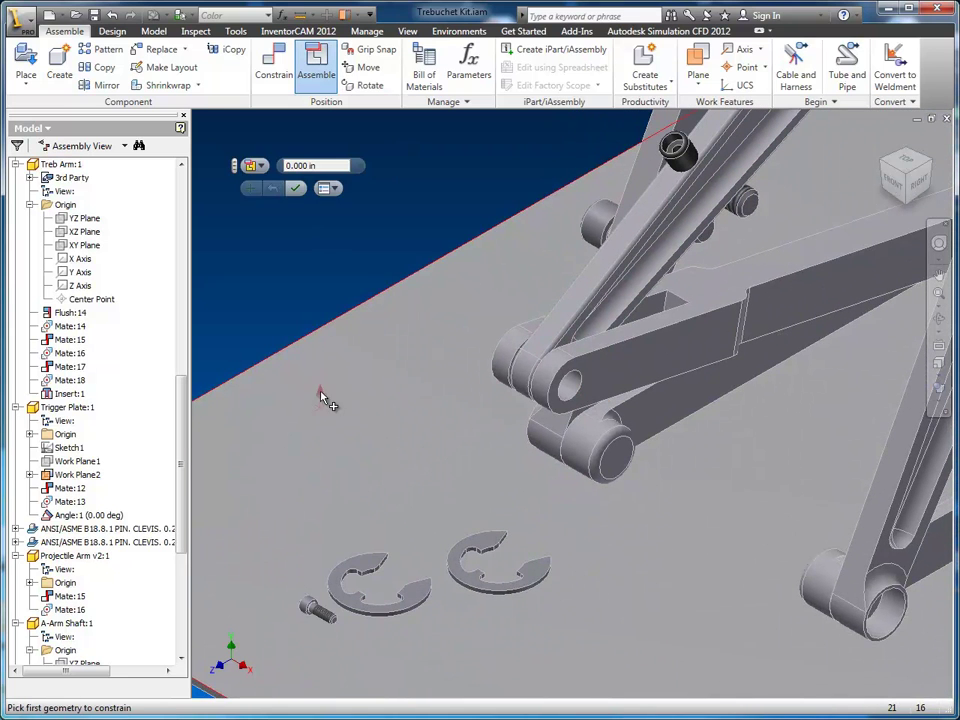
left_click(310, 603)
scroll(688, 158, "up", 5)
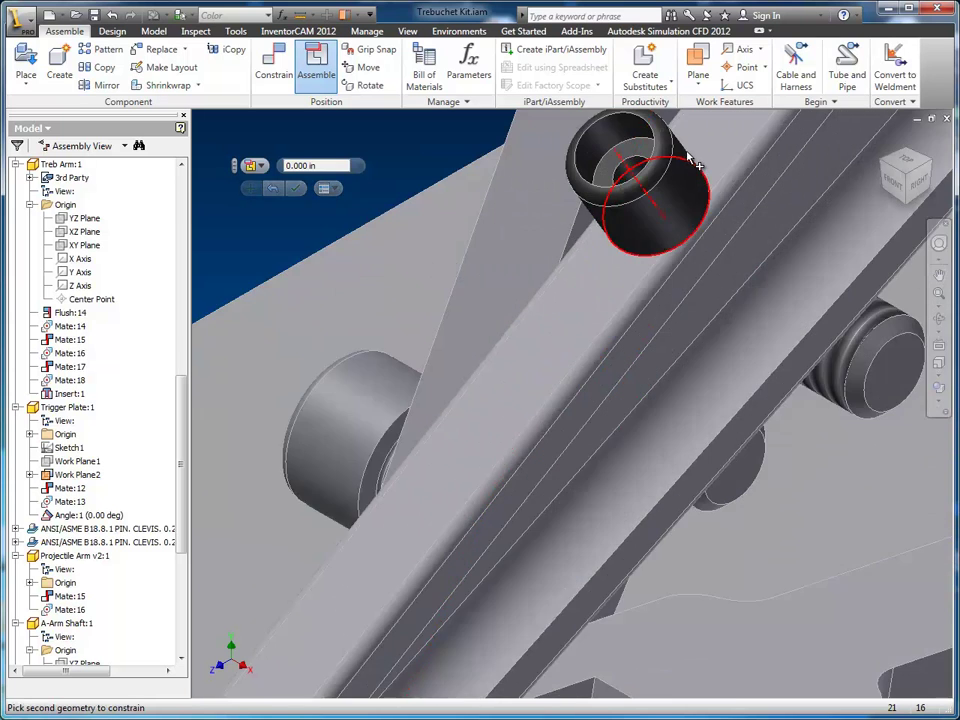
scroll(688, 158, "up", 3)
left_click(592, 140)
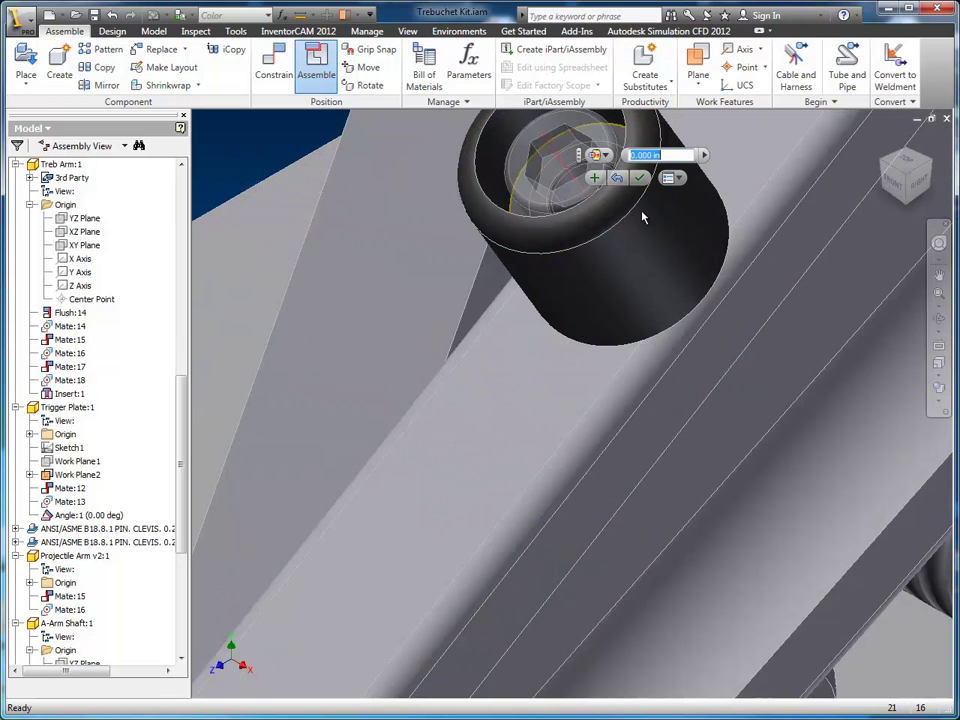
key("Escape")
Insert the first of the three larger socket head cap screws into the A-Arm's lower hole on the Weight Arm side with a 0.000 in offset.
middle_click_drag(689, 363, 714, 456)
scroll(664, 513, "down", 5)
scroll(672, 425, "up", 2)
middle_click_drag(646, 516, 676, 466, "shift")
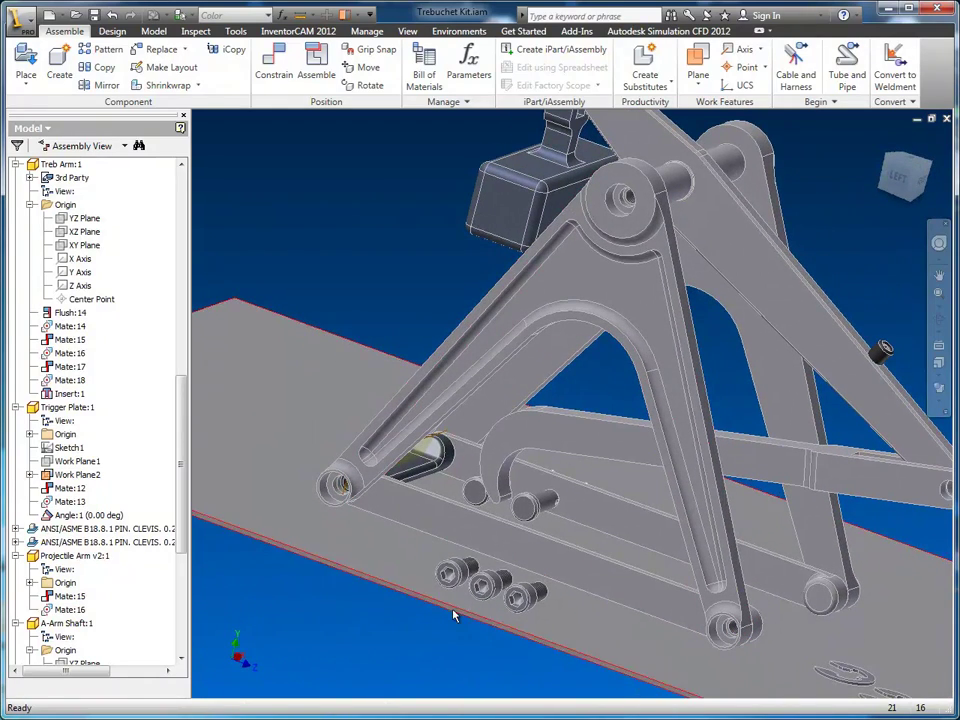
left_click(316, 68)
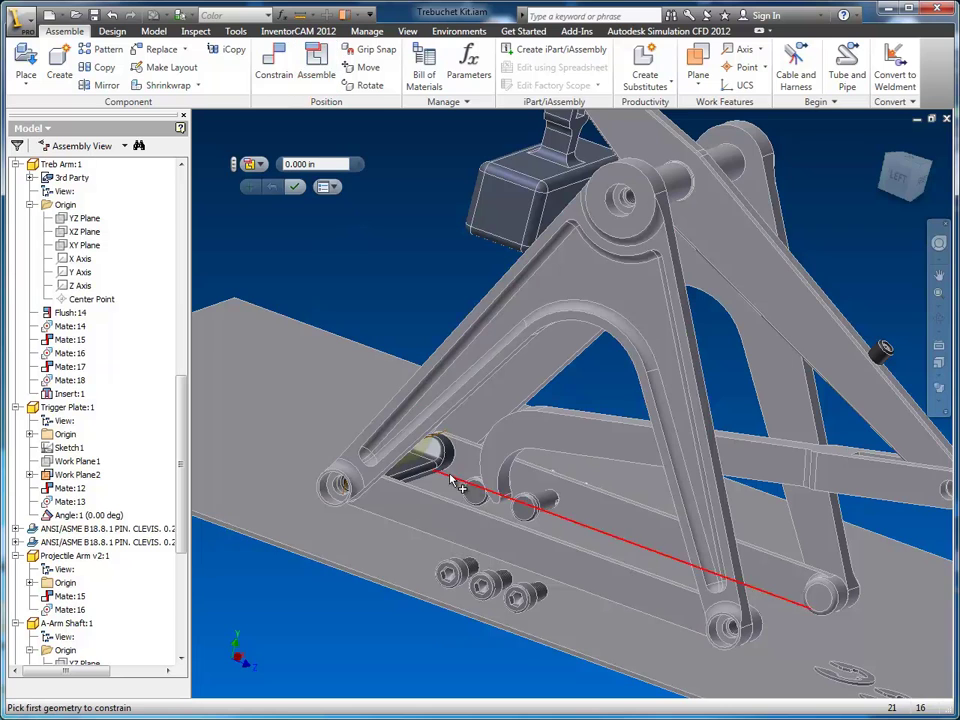
scroll(457, 483, "up", 4)
scroll(474, 489, "down", 3)
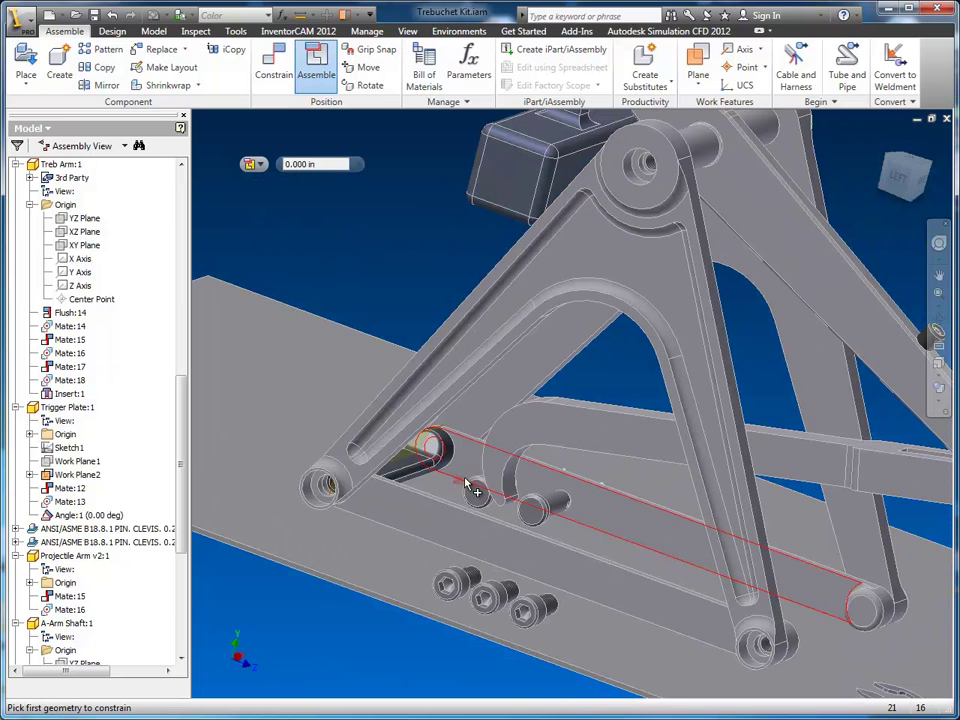
left_click(470, 583)
left_click(324, 490)
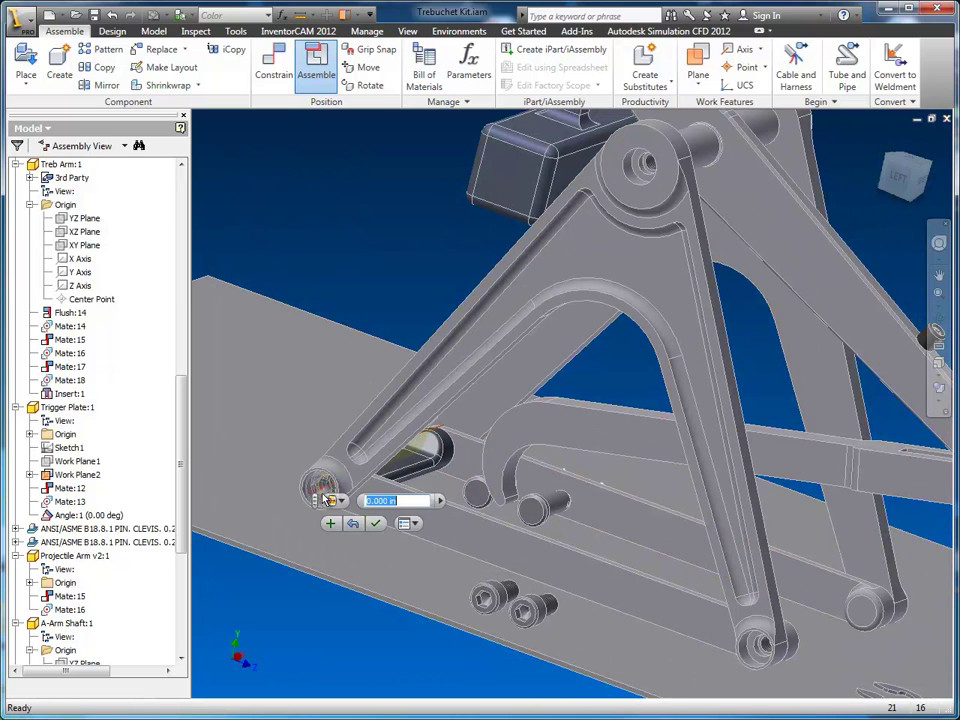
left_click(377, 524)
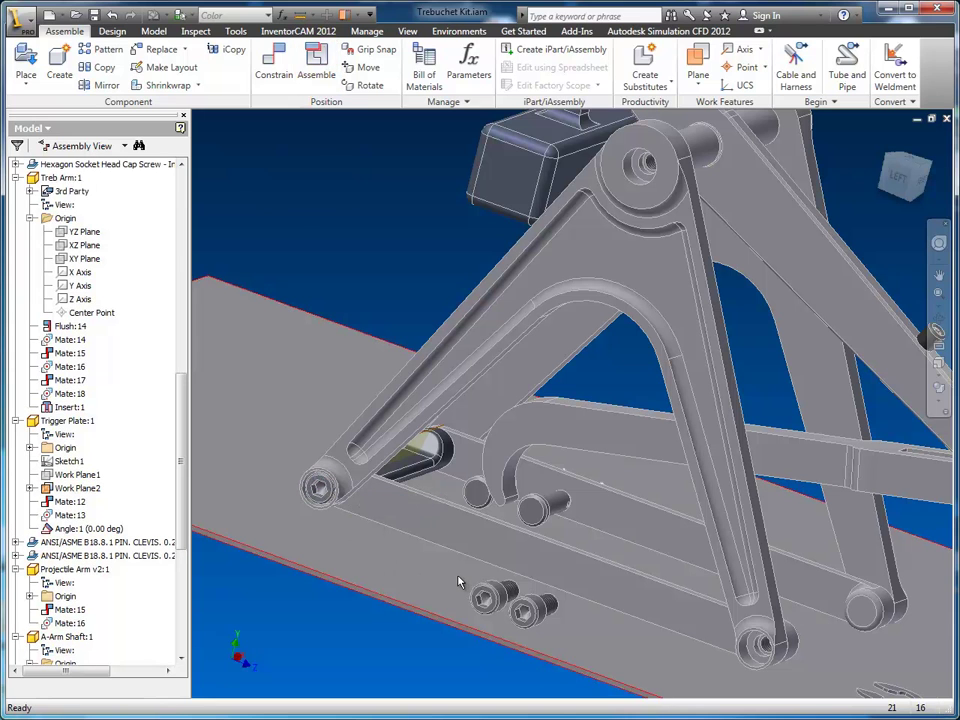
Insert the second larger socket head cap screw into the lower hole of the A-Arm's other leg.
key("Return")
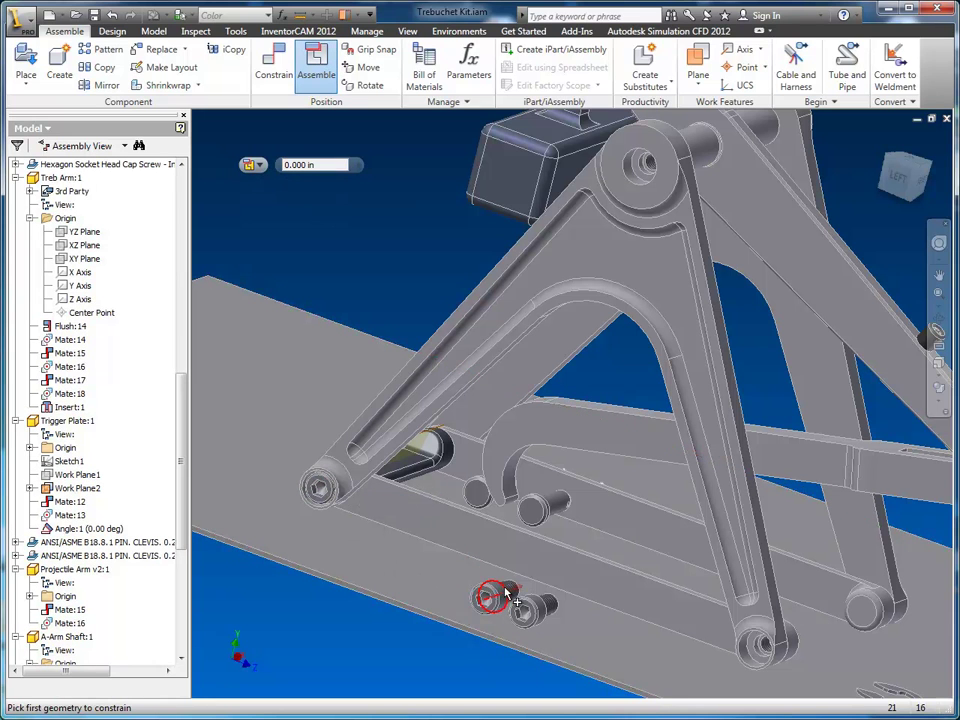
left_click(506, 595)
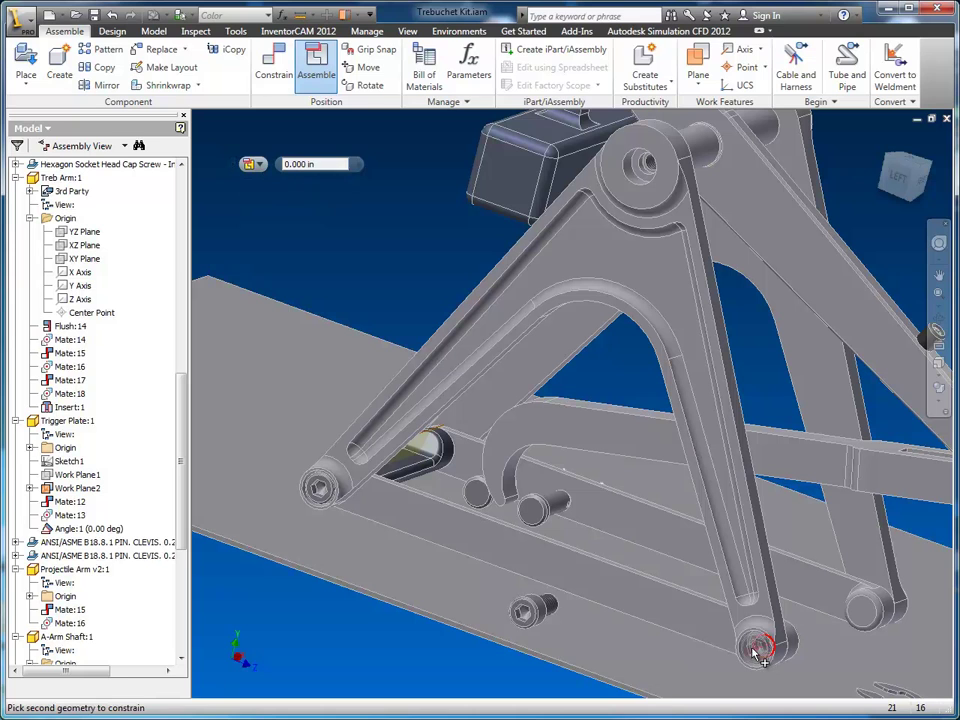
left_click(757, 648)
left_click(757, 652)
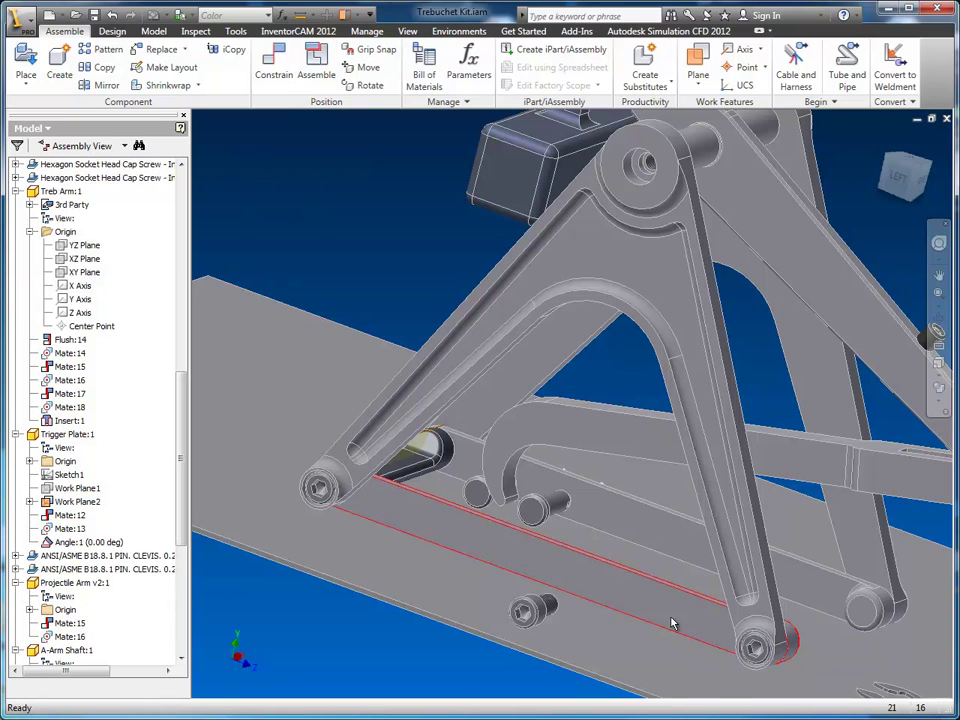
Insert the last larger socket head cap screw into the A-Arm's upper hole at the shaft with a 0.000 in offset.
key("Return")
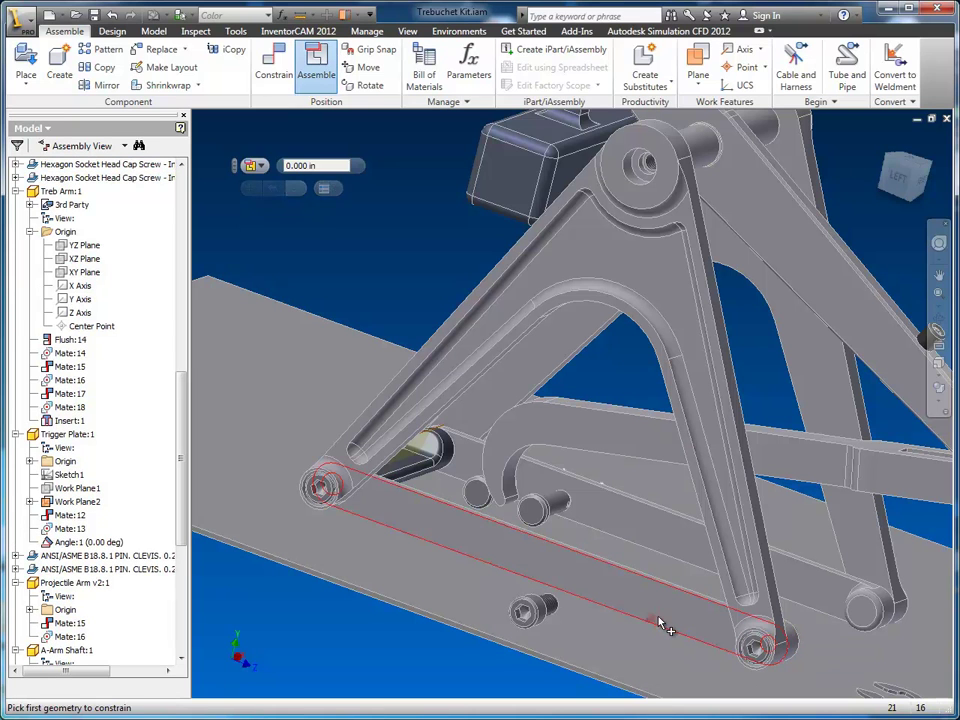
left_click(548, 614)
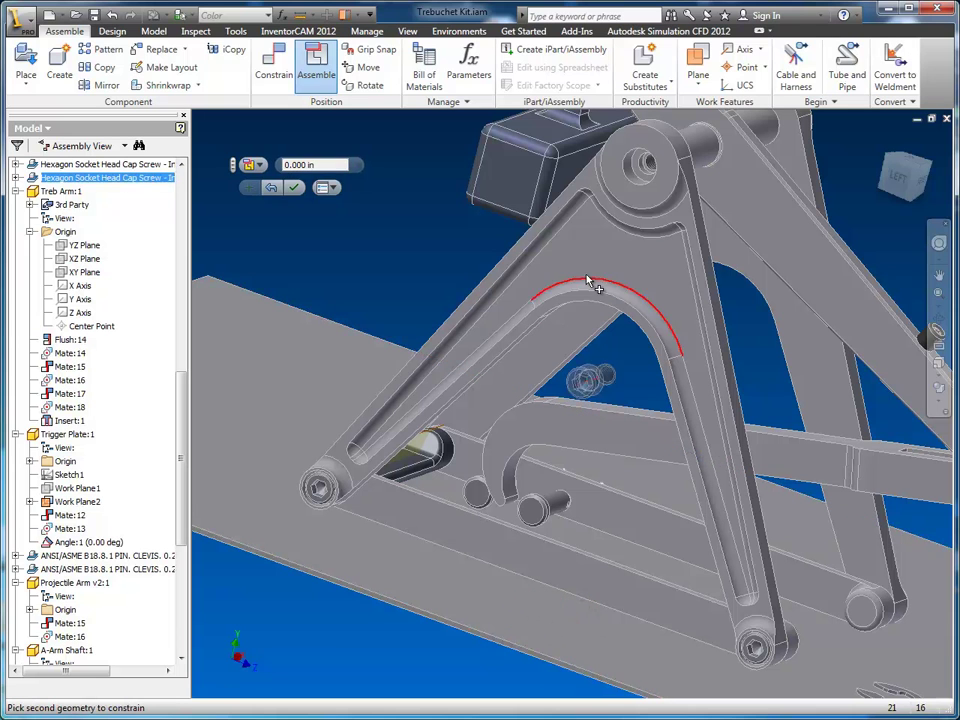
left_click(638, 170)
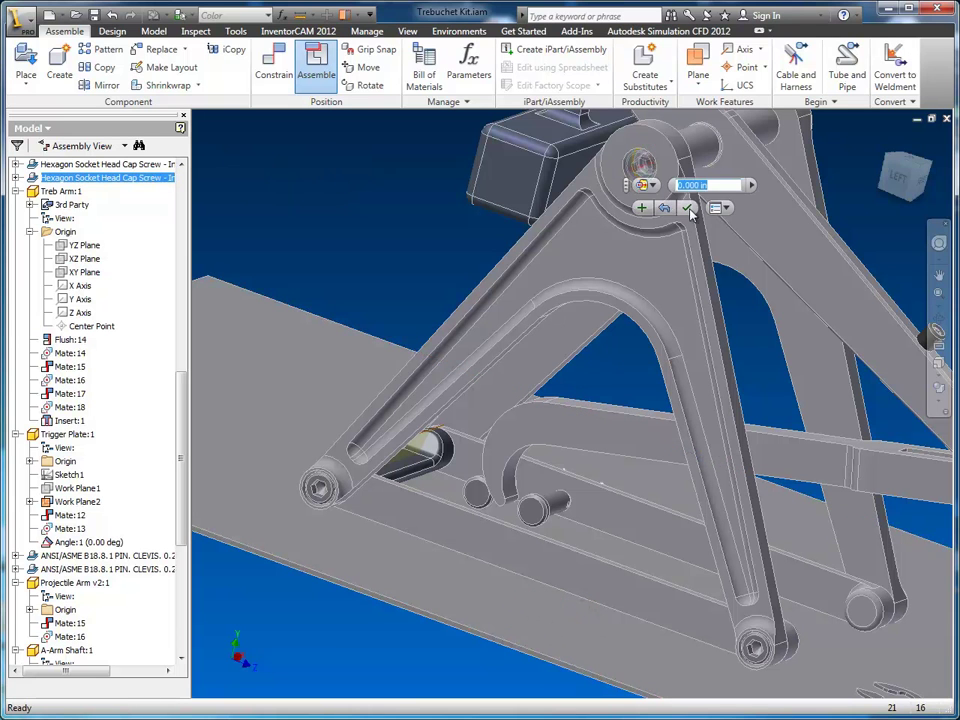
left_click(688, 208)
Examine the cap screw in the A-Arm's upper hole, including its fit and the constraint markers shown on it.
scroll(690, 230, "up", 8)
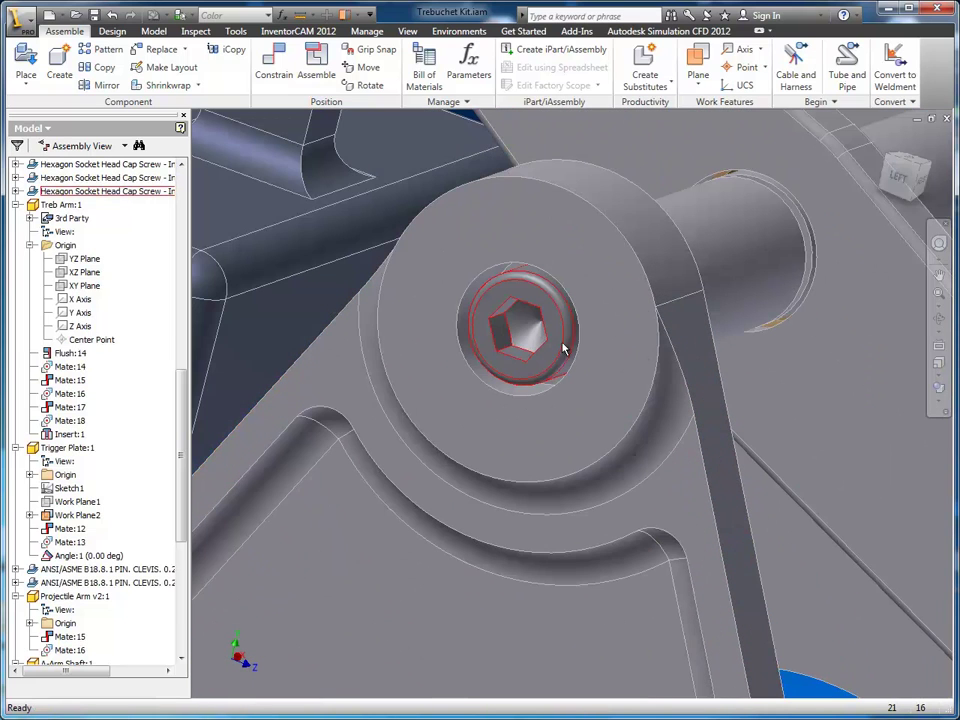
left_click(563, 328)
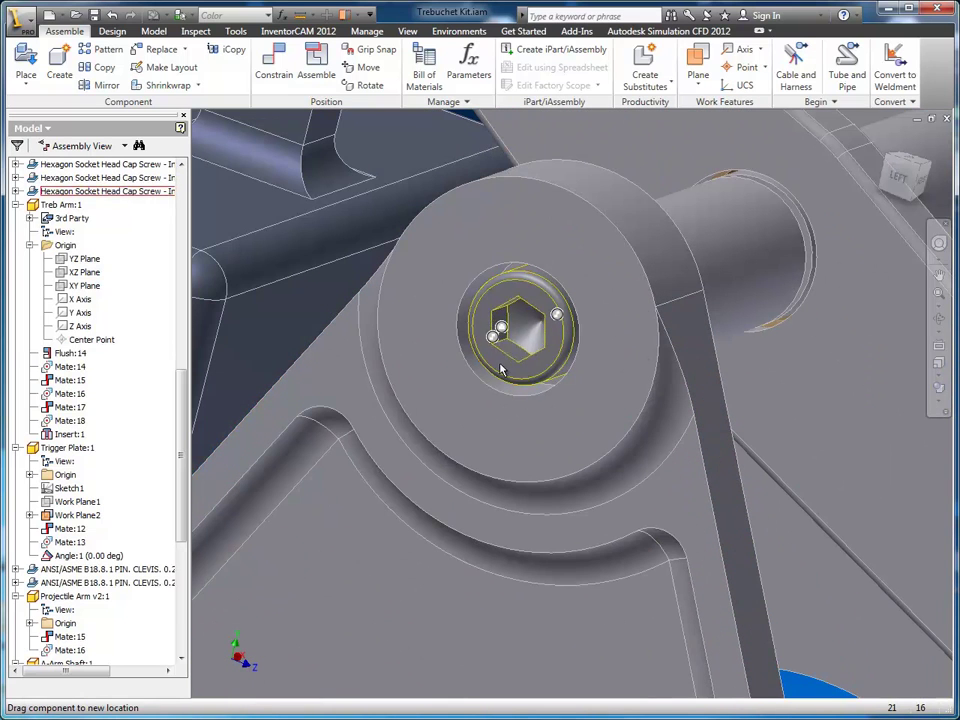
left_click_drag(536, 378, 600, 343)
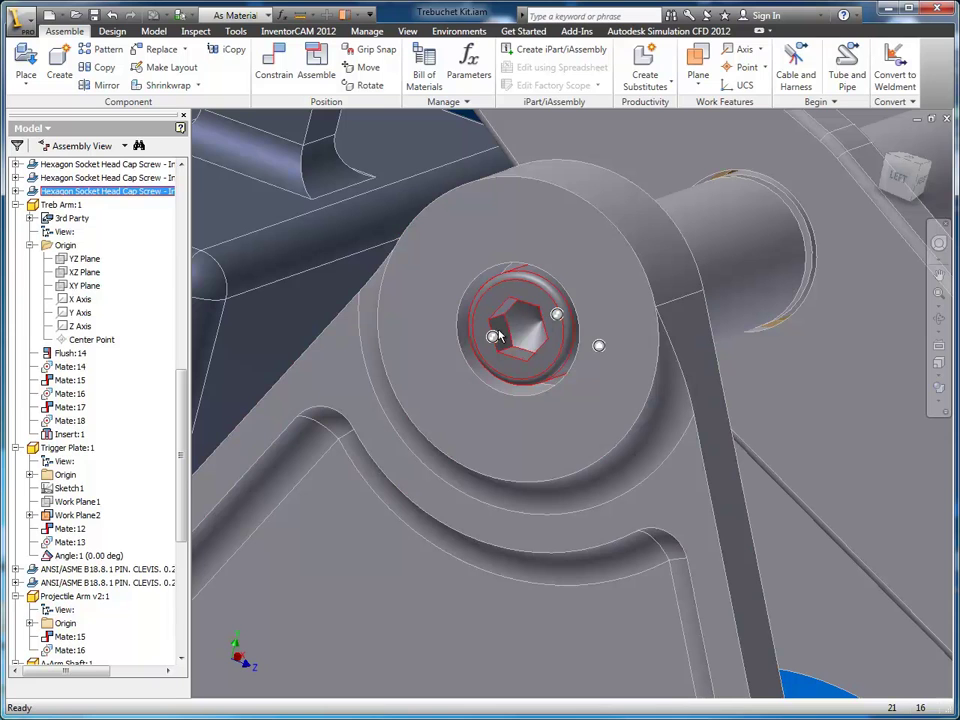
scroll(497, 338, "up", 5)
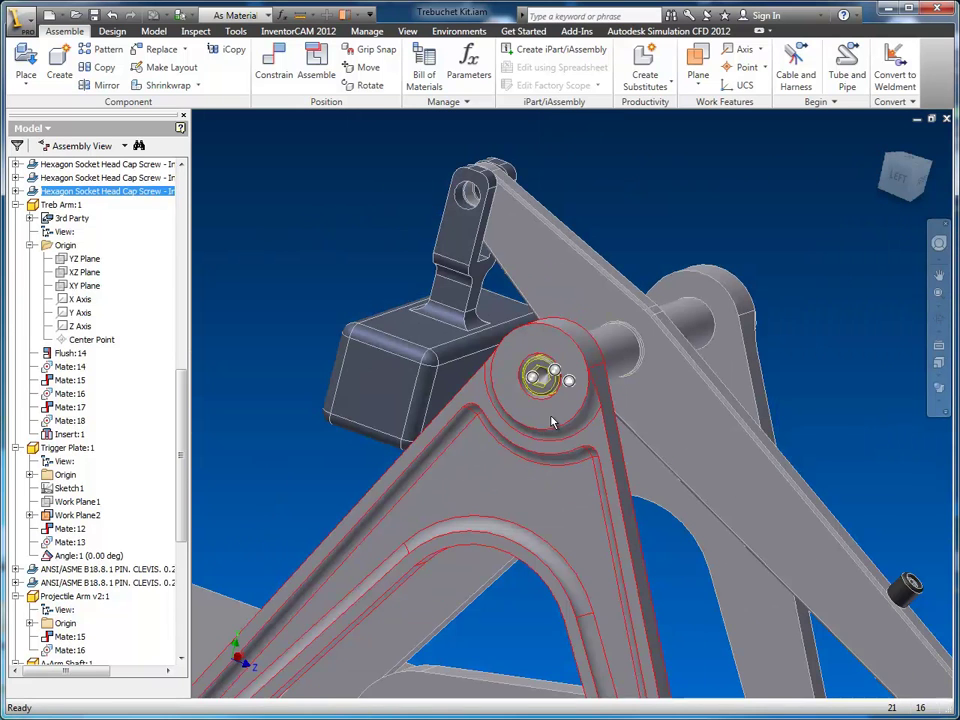
middle_click_drag(577, 455, 609, 401)
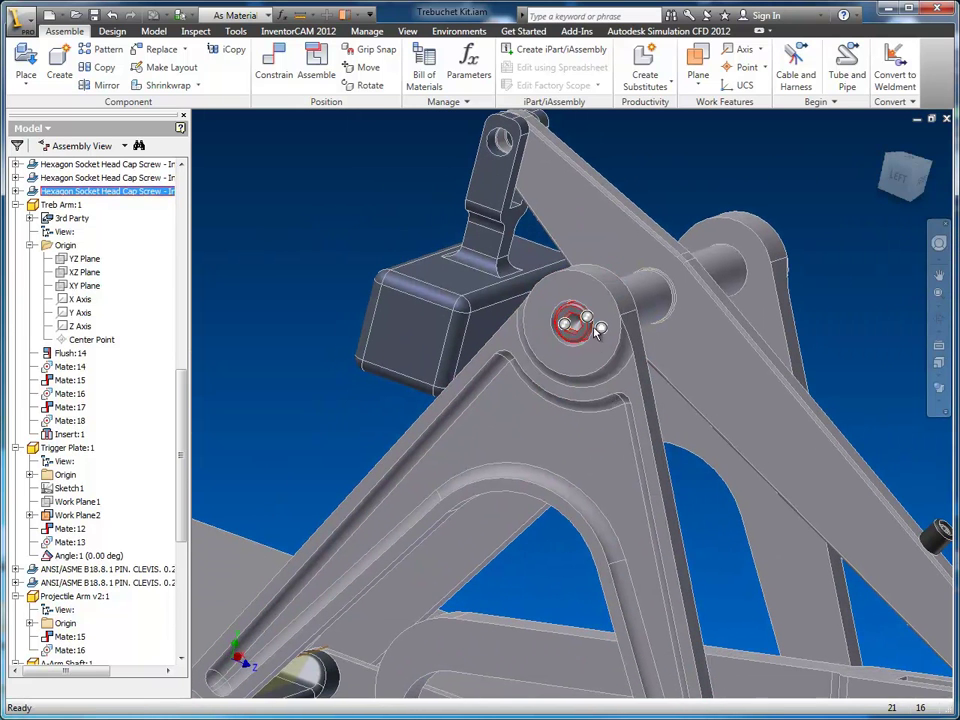
left_click(366, 408)
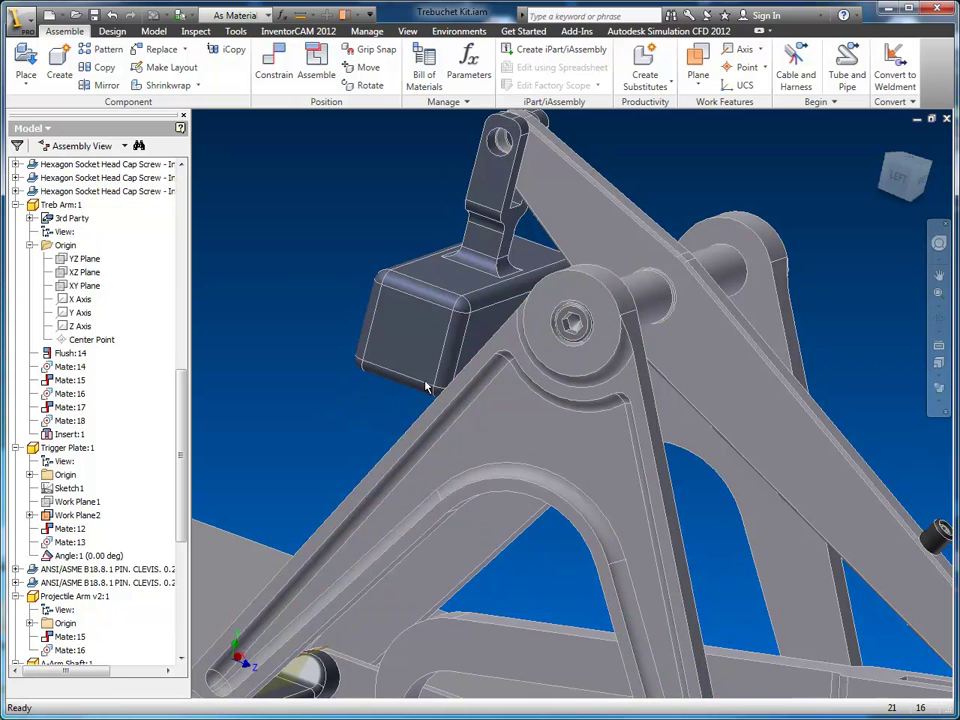
left_click(585, 322)
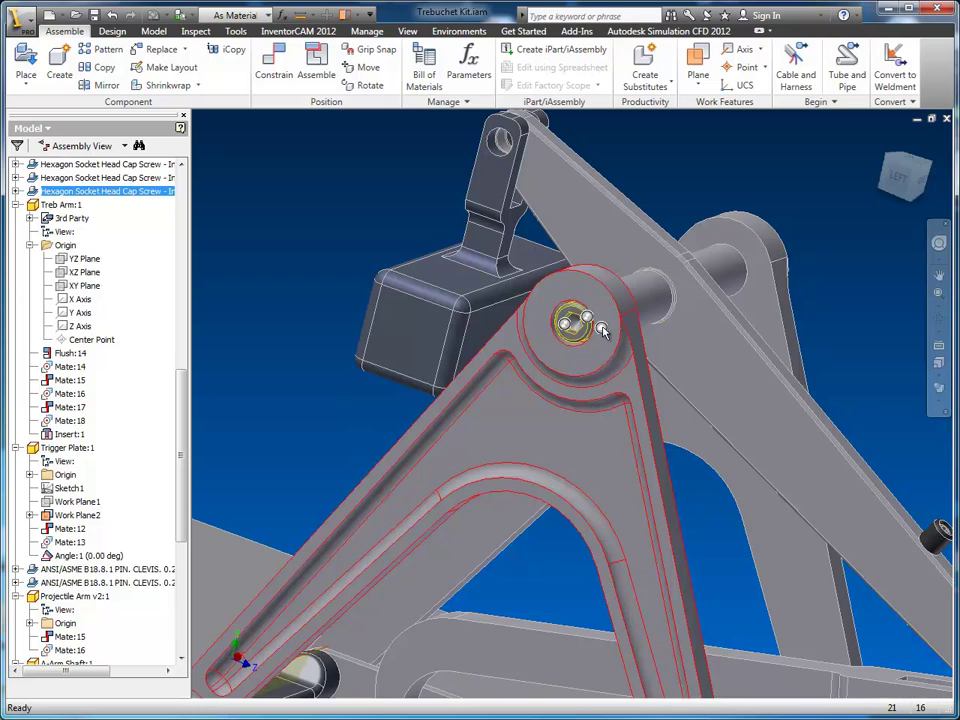
scroll(594, 341, "down", 5)
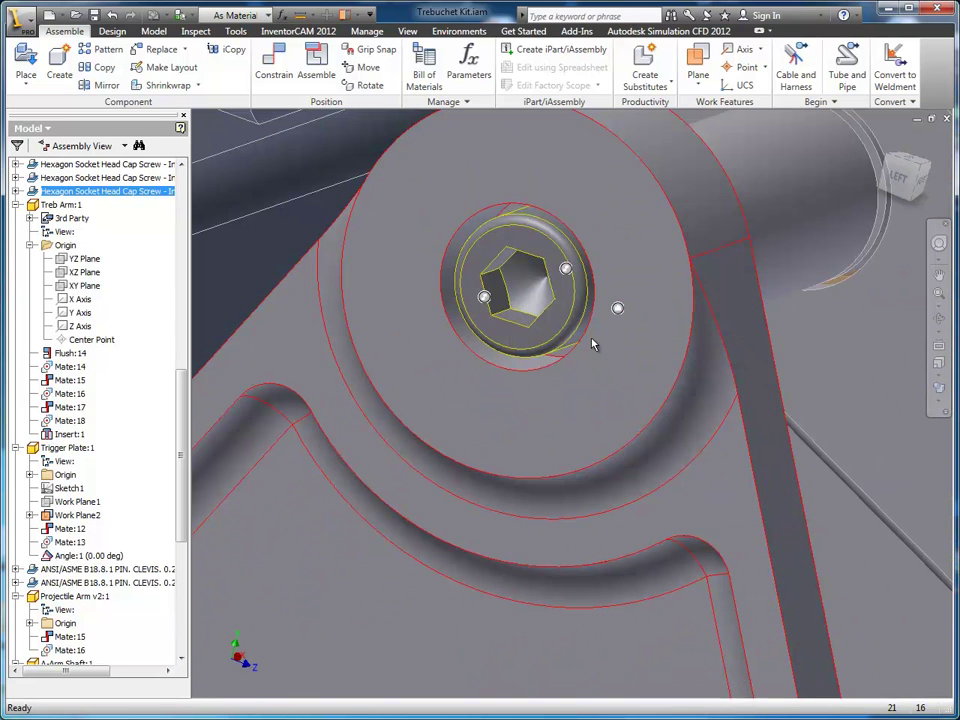
scroll(592, 343, "up", 4)
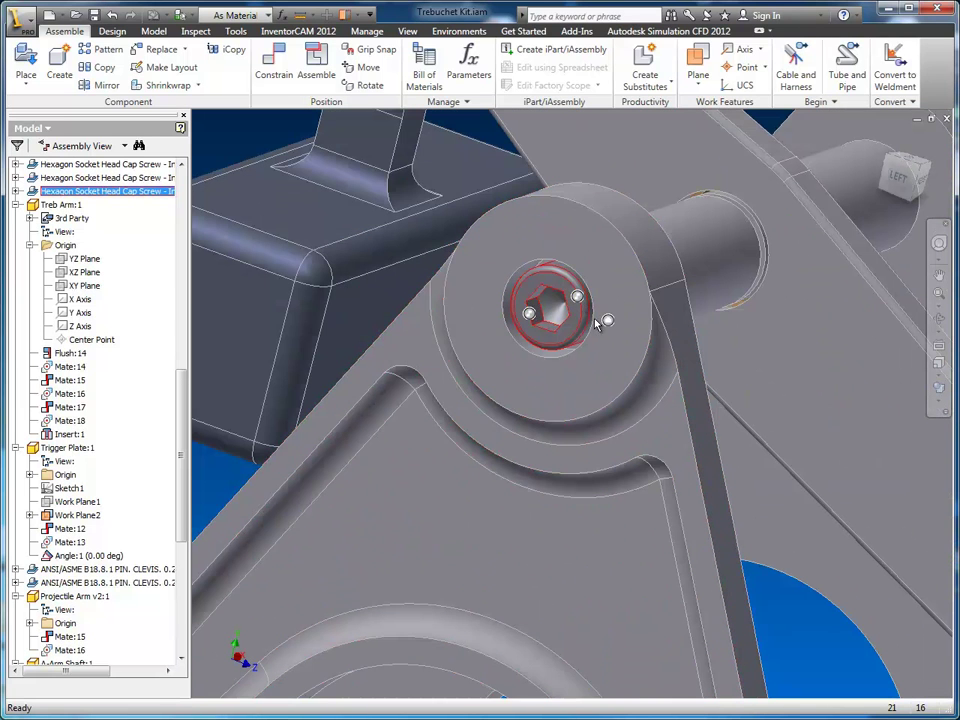
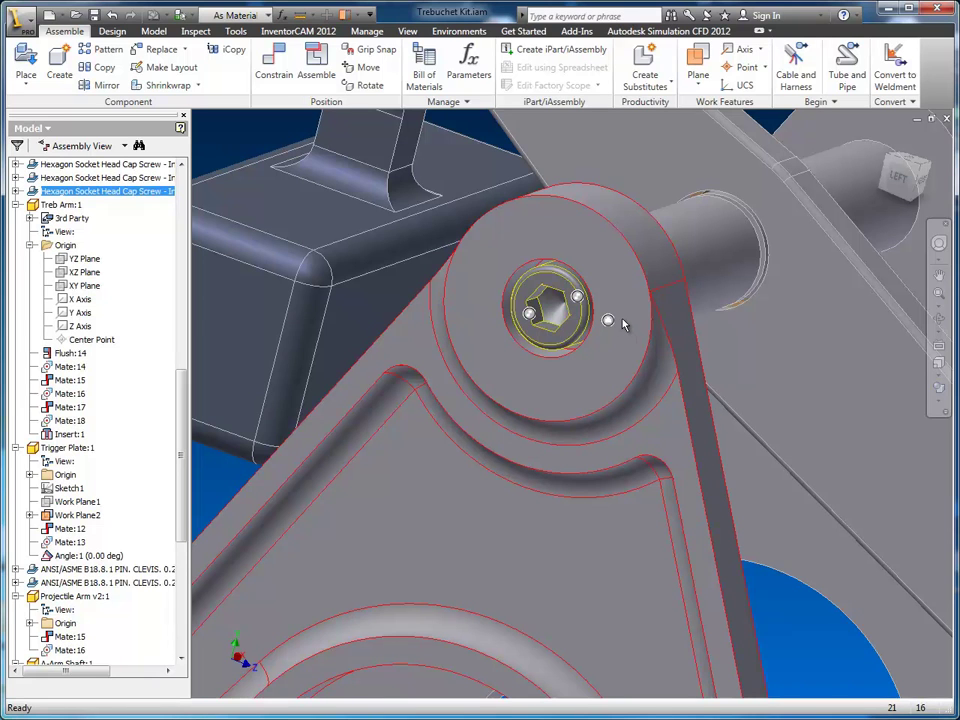
mouse_move(622, 323)
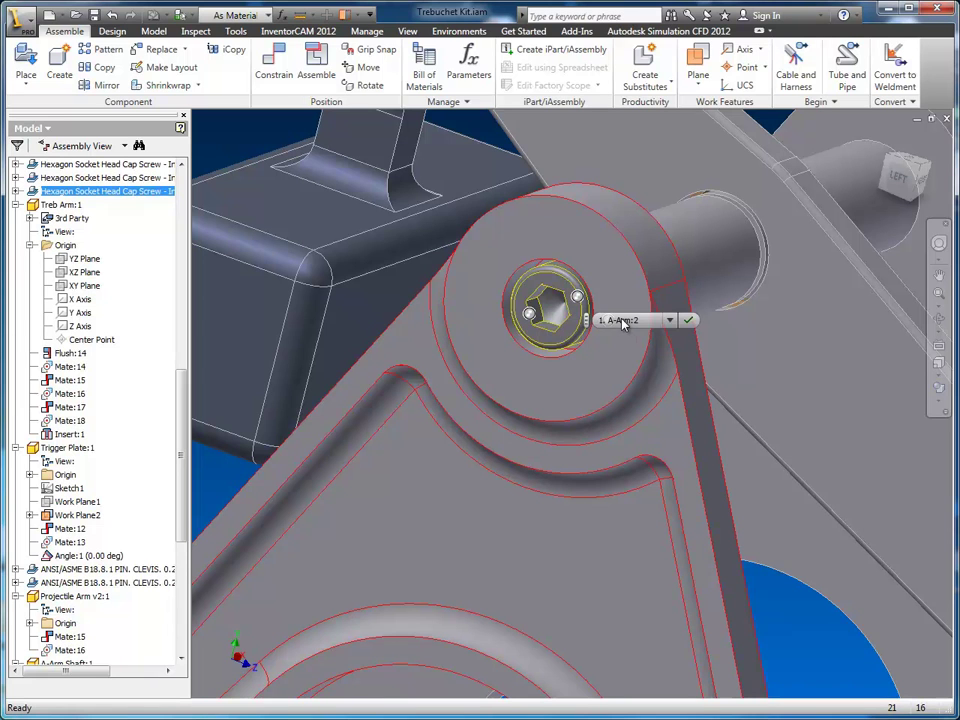
left_click(219, 487)
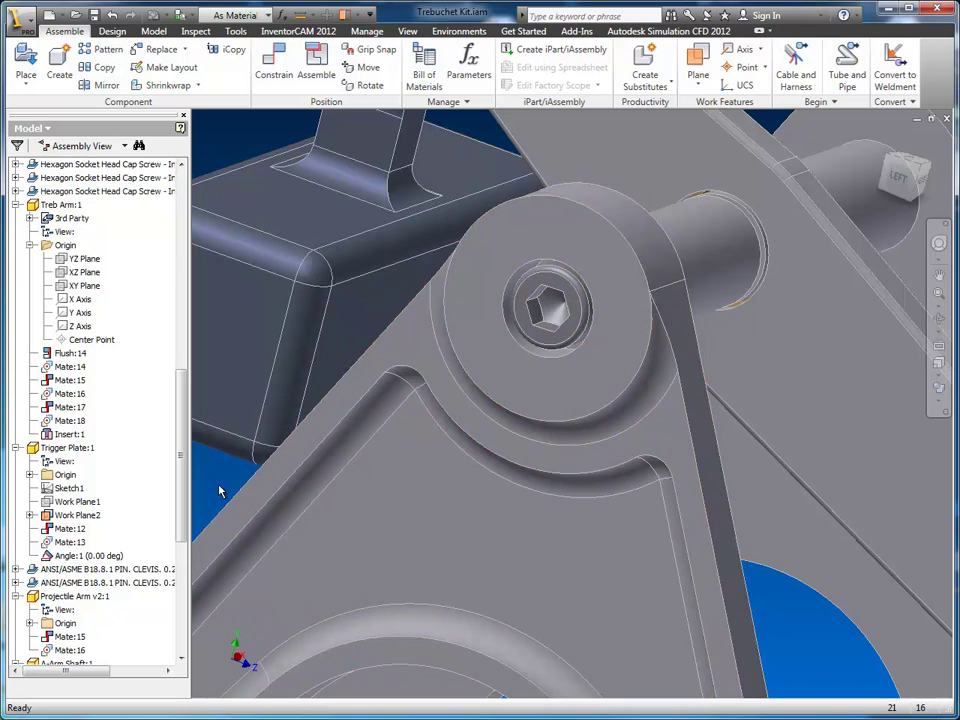
key("F6")
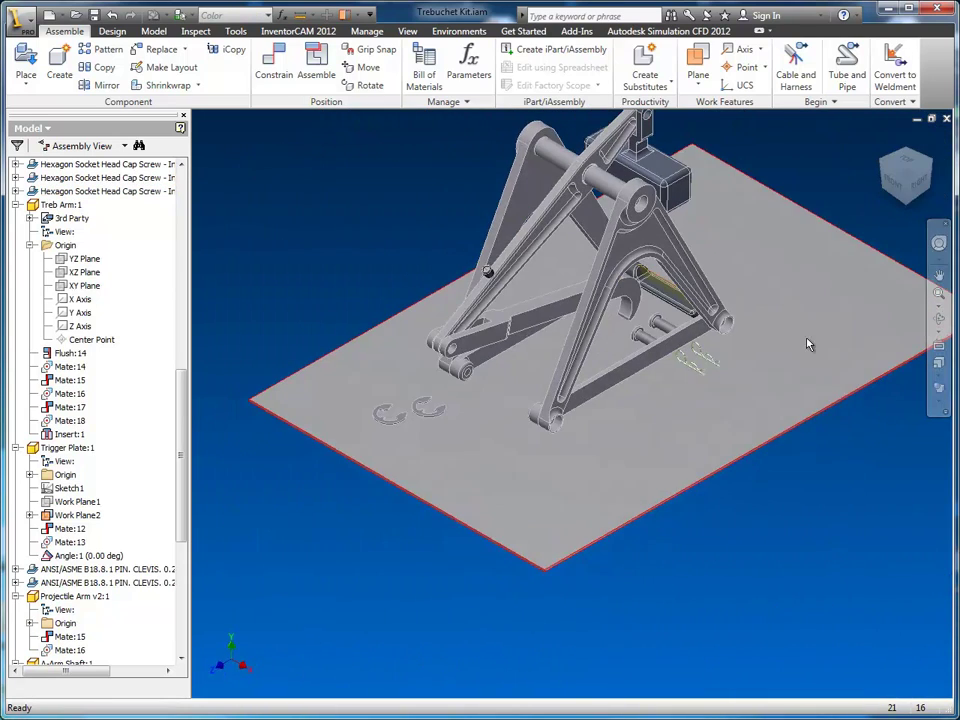
Insert the first clevis pin into the hole joining the Weight Arm to the Treb Arm's upper end with a 0.000 in offset.
scroll(698, 386, "down", 5)
scroll(698, 386, "up", 4)
middle_click_drag(698, 386, 696, 516)
left_click(316, 65)
scroll(617, 398, "down", 5)
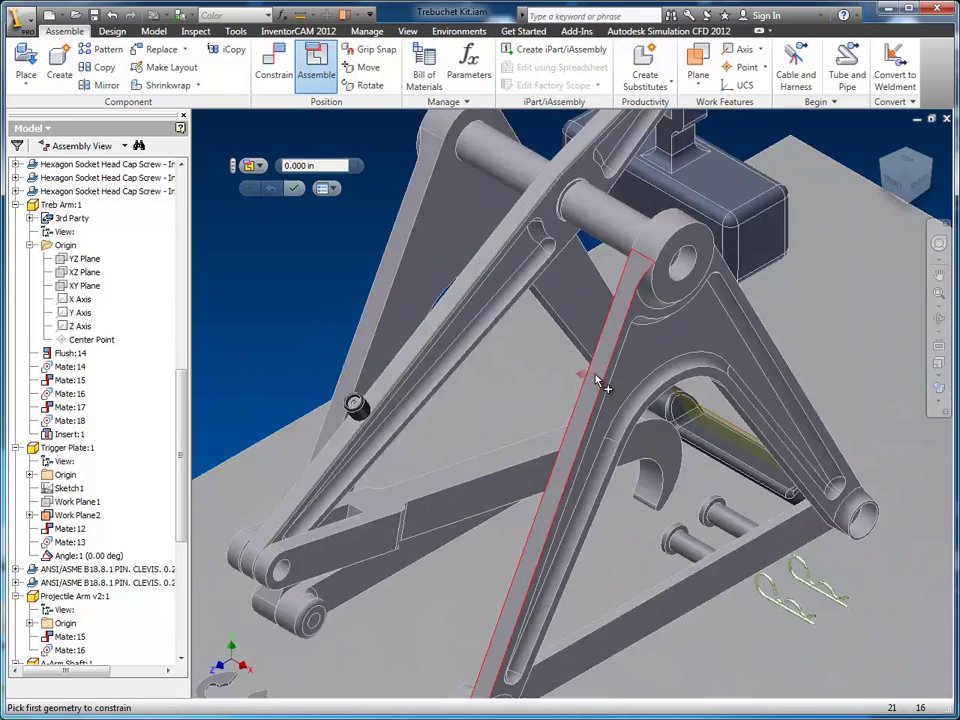
scroll(617, 400, "up", 5)
middle_click_drag(617, 400, 600, 312)
scroll(670, 442, "down", 2)
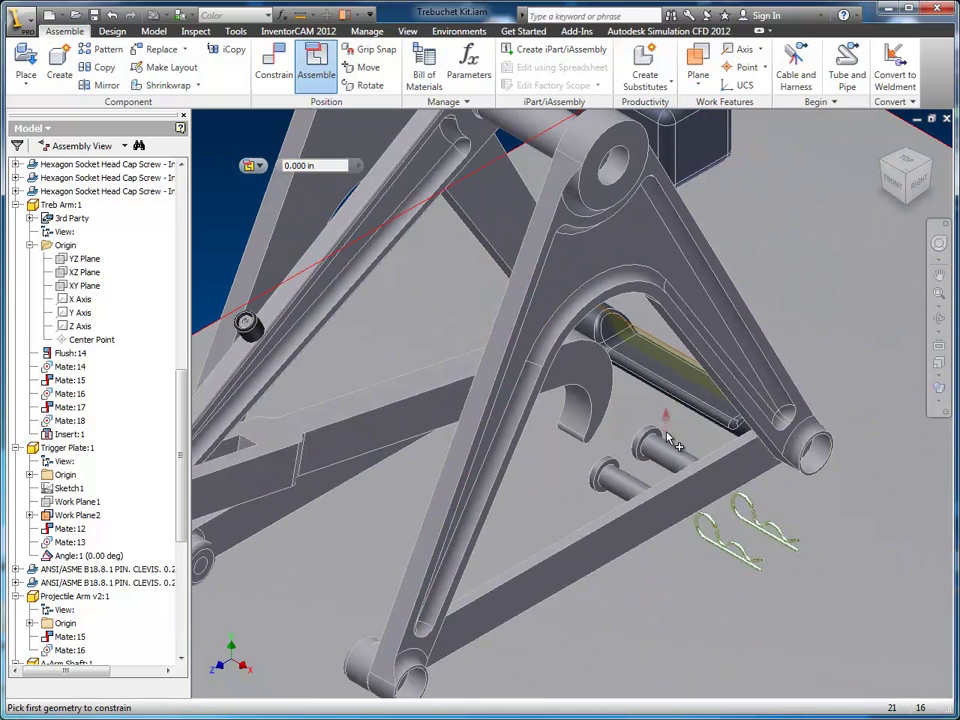
left_click(652, 440)
middle_click_drag(665, 125, 628, 333)
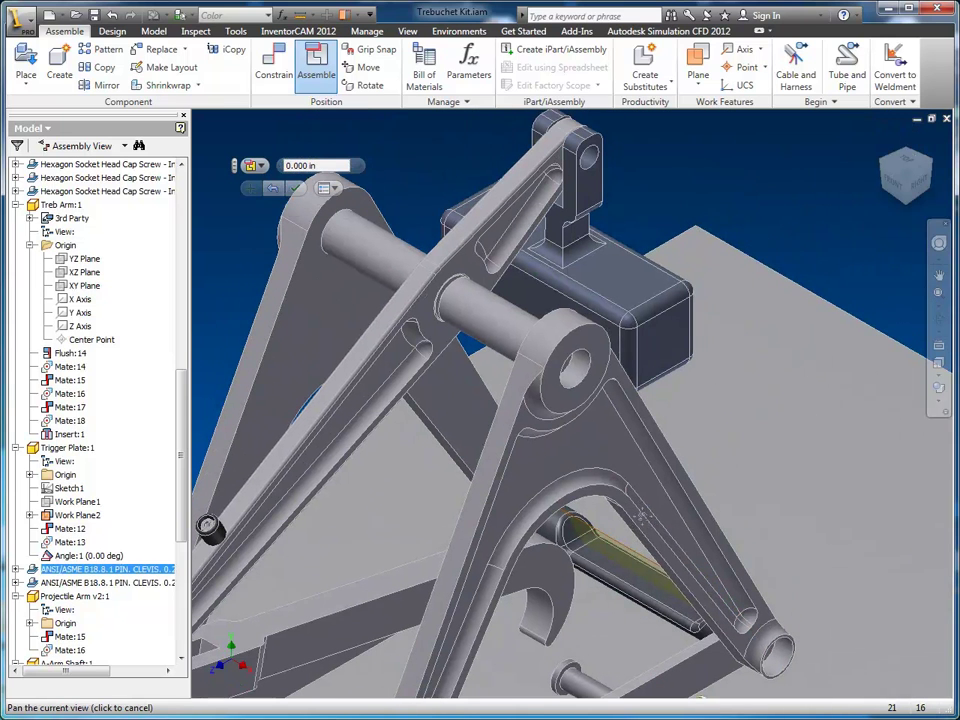
left_click(590, 158)
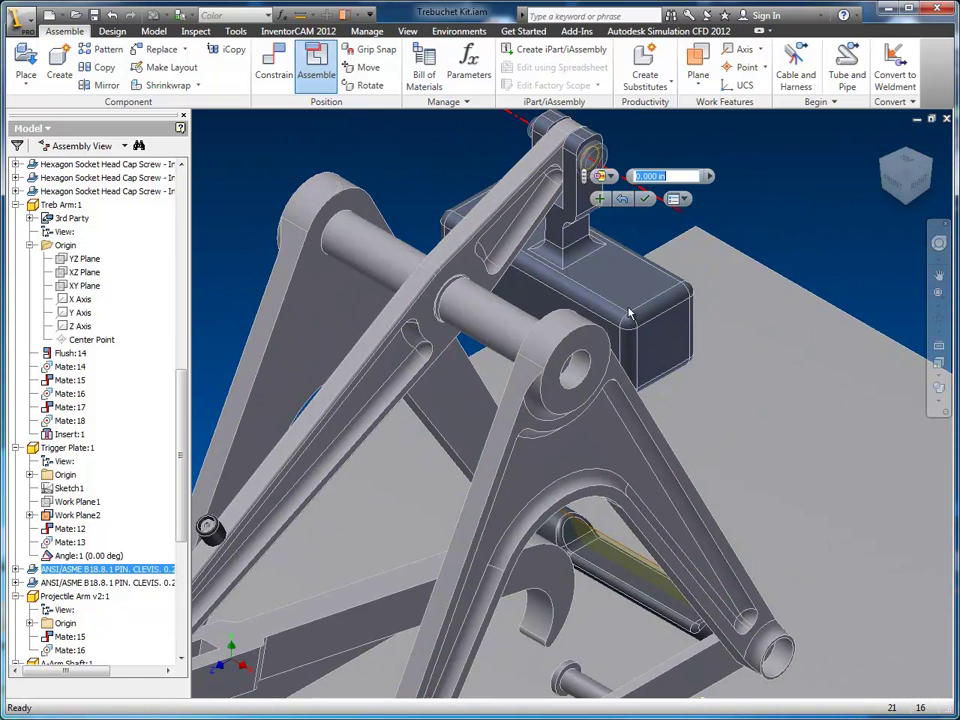
left_click(646, 200)
Insert the second clevis pin into the hole joining the Projectile Arm to the Treb Arm's lower end.
key("space")
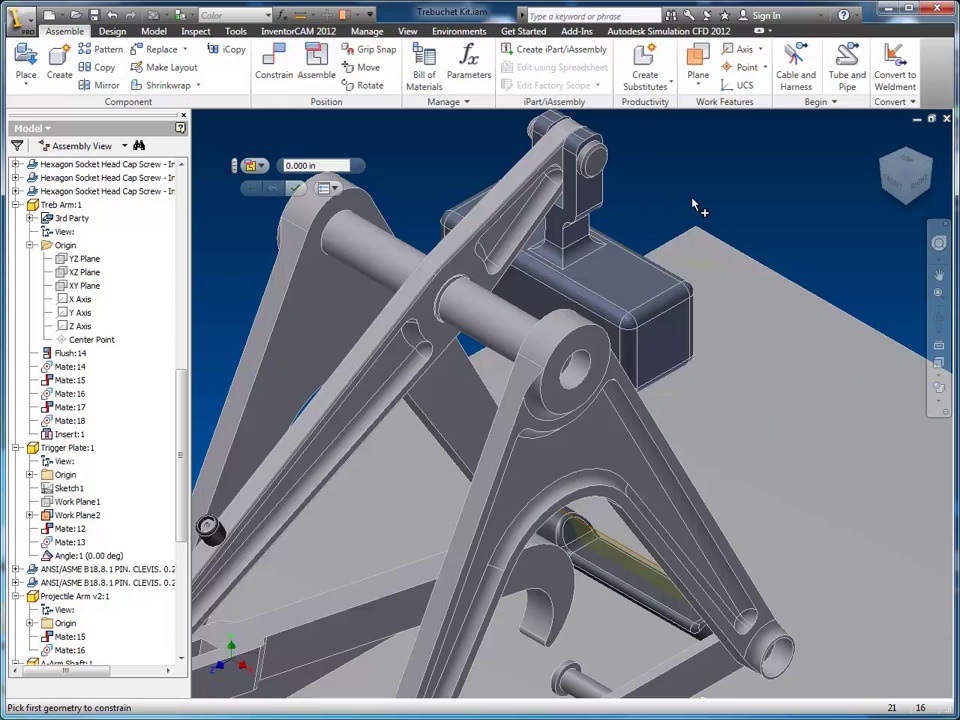
left_click(583, 677)
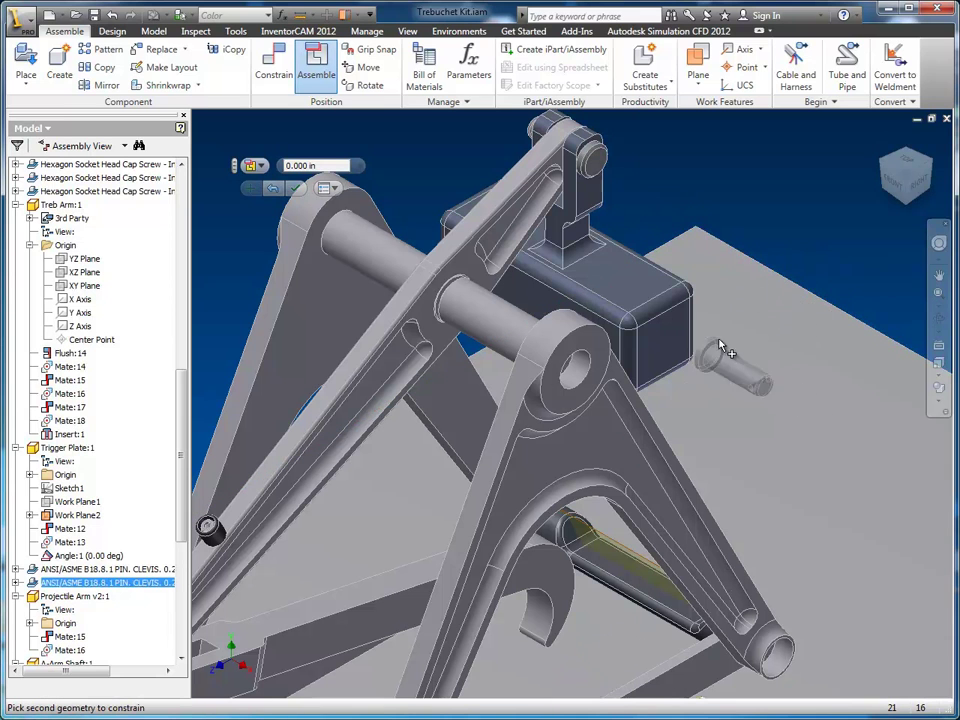
middle_click_drag(400, 529, 572, 391)
scroll(574, 391, "up", 5)
scroll(577, 391, "down", 4)
scroll(580, 398, "down", 3)
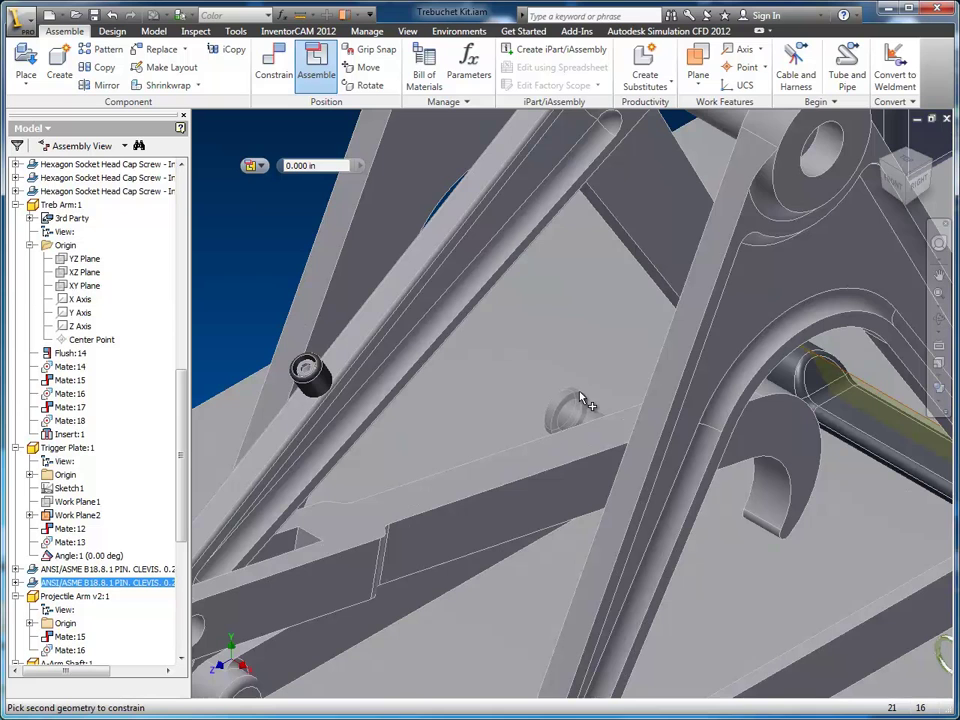
middle_click_drag(521, 446, 736, 278)
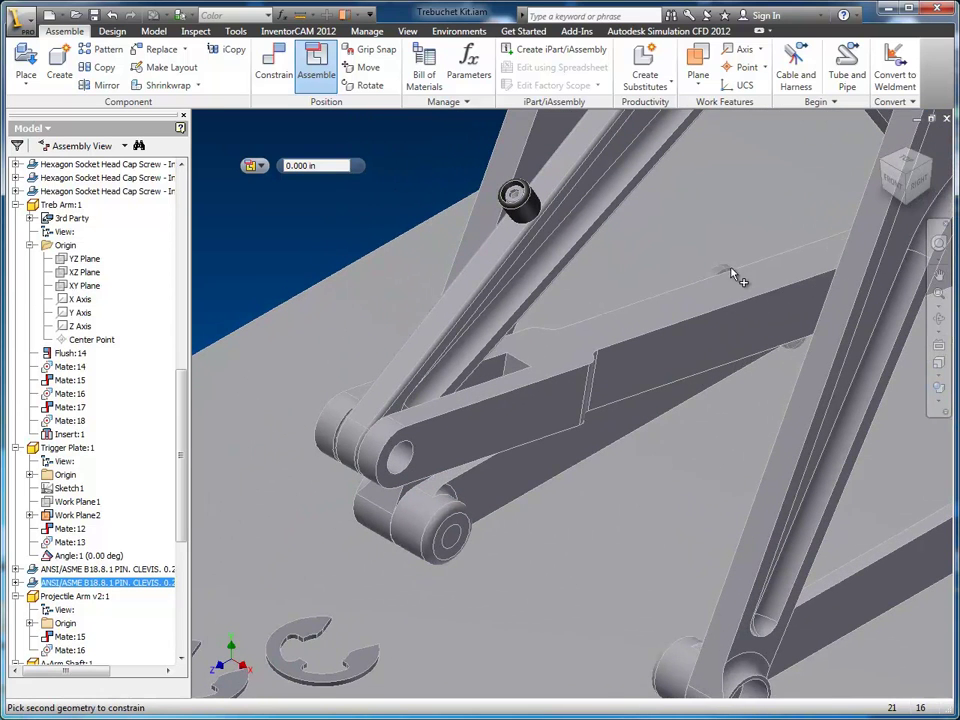
left_click(408, 472)
key("Return")
Mate the first clip's straight leg axis to the cross hole of the clevis pin in the Projectile Arm with a 0.000 in offset.
middle_click_drag(551, 570, 531, 521)
scroll(531, 521, "up", 3)
middle_click_drag(740, 535, 640, 494)
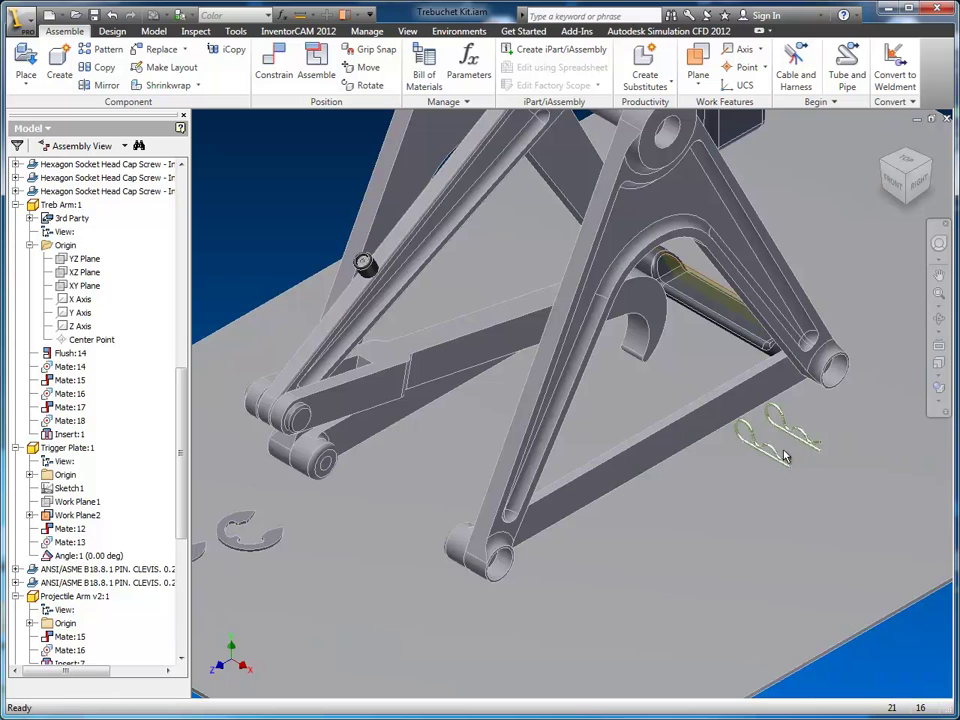
scroll(742, 473, "down", 3)
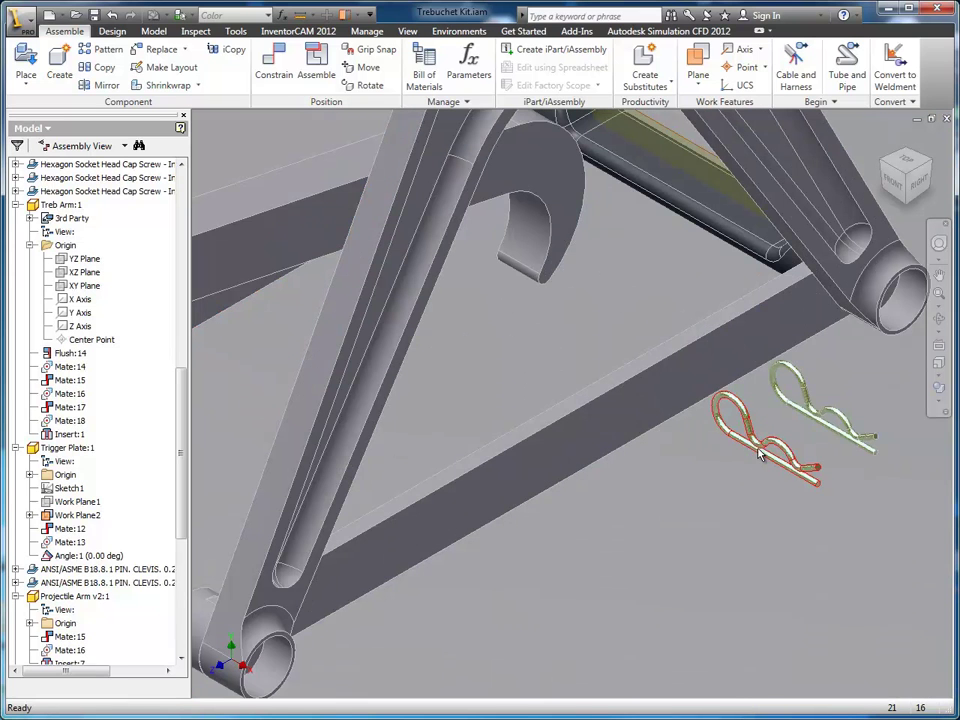
key("a")
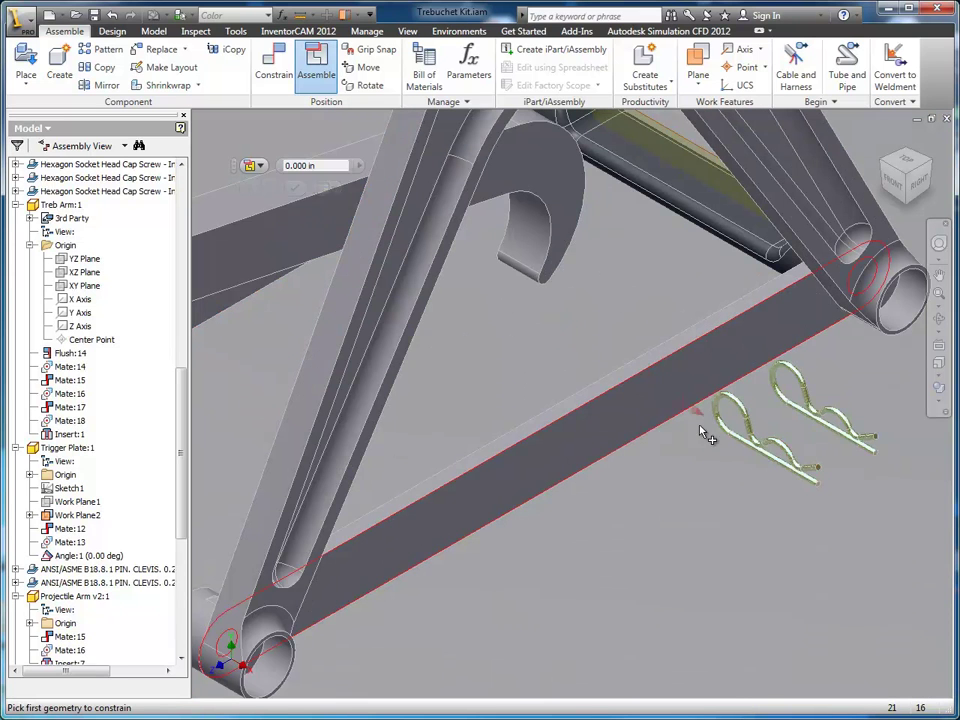
right_click(780, 467)
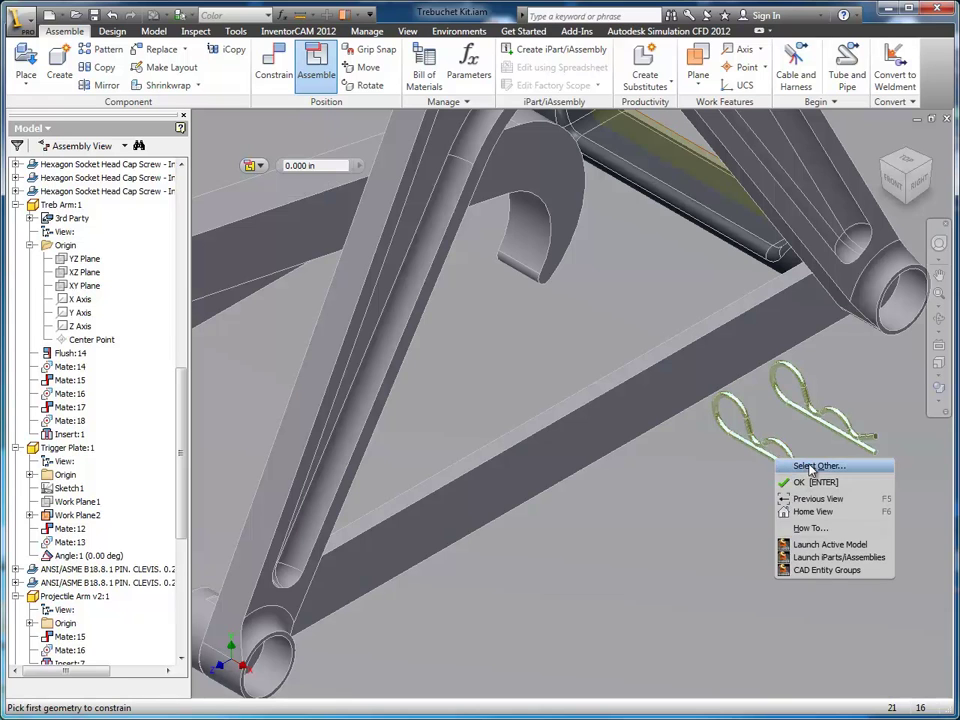
left_click(811, 467)
left_click(868, 466)
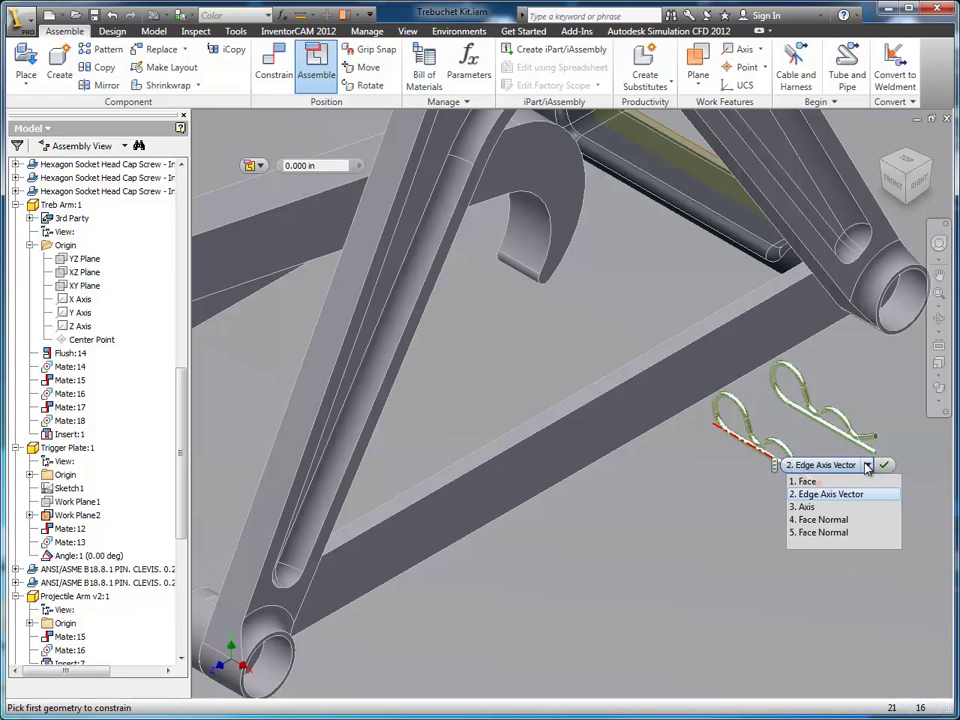
left_click(806, 506)
middle_click_drag(684, 513, 957, 502)
middle_click_drag(534, 498, 627, 493, "shift")
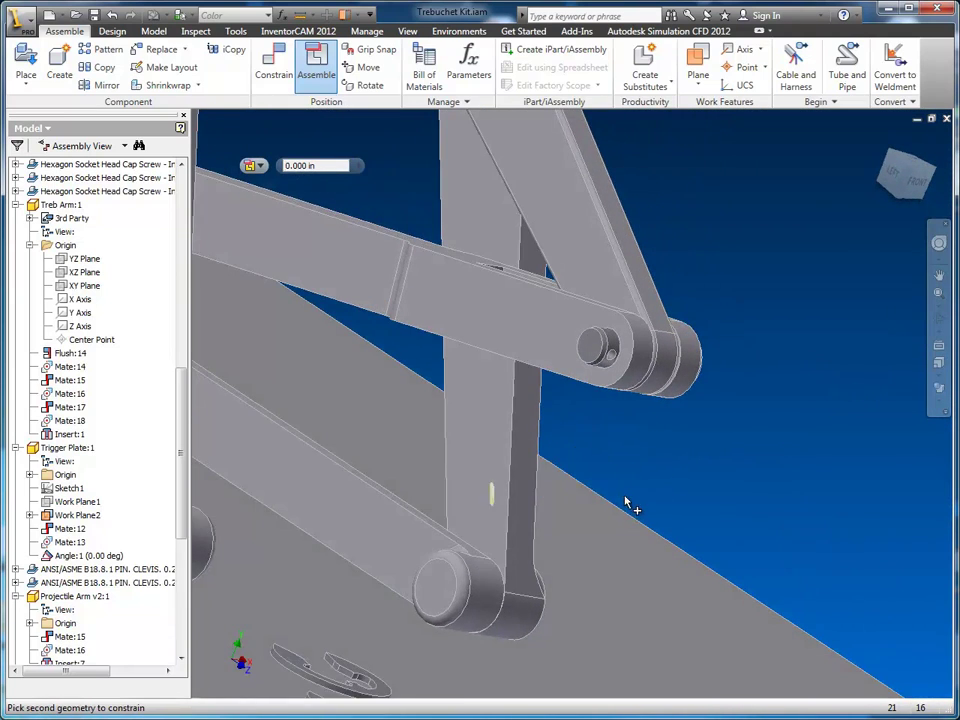
scroll(618, 400, "down", 3)
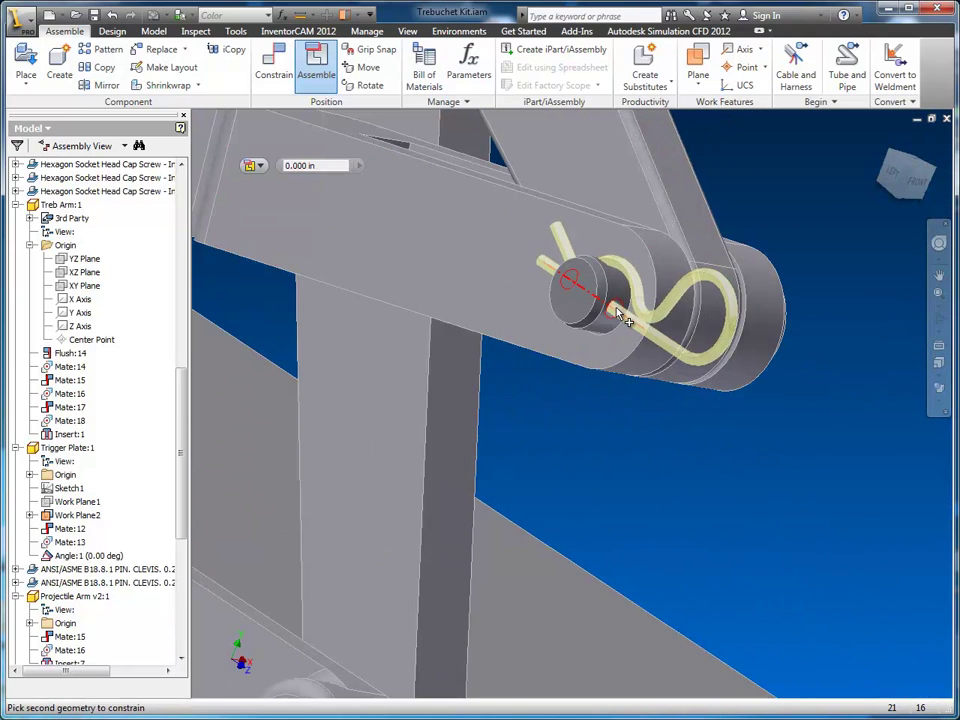
left_click(622, 312)
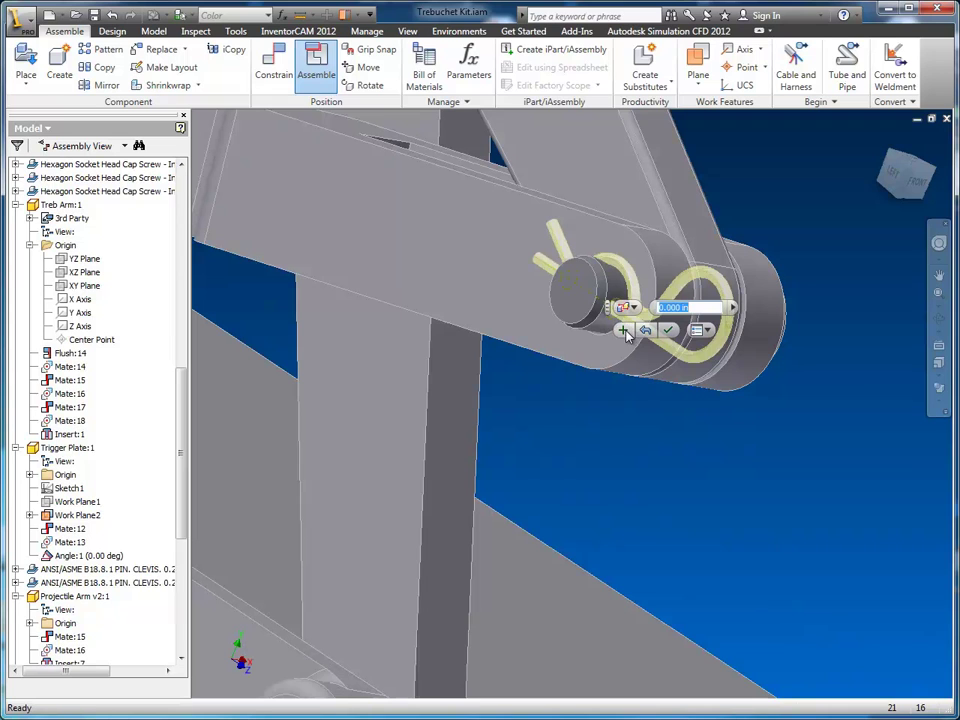
left_click(625, 331)
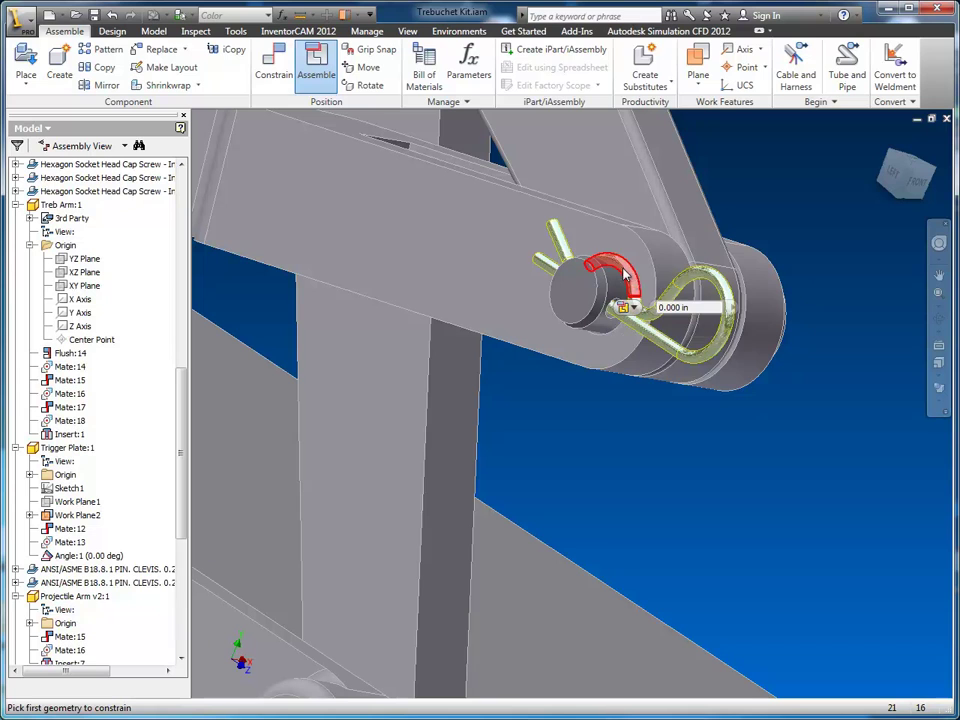
Mate the axis of the first clip's curved section to the Projectile Arm clevis pin's axis, and swing the clip slightly to test its movement.
right_click(624, 274)
left_click(648, 290)
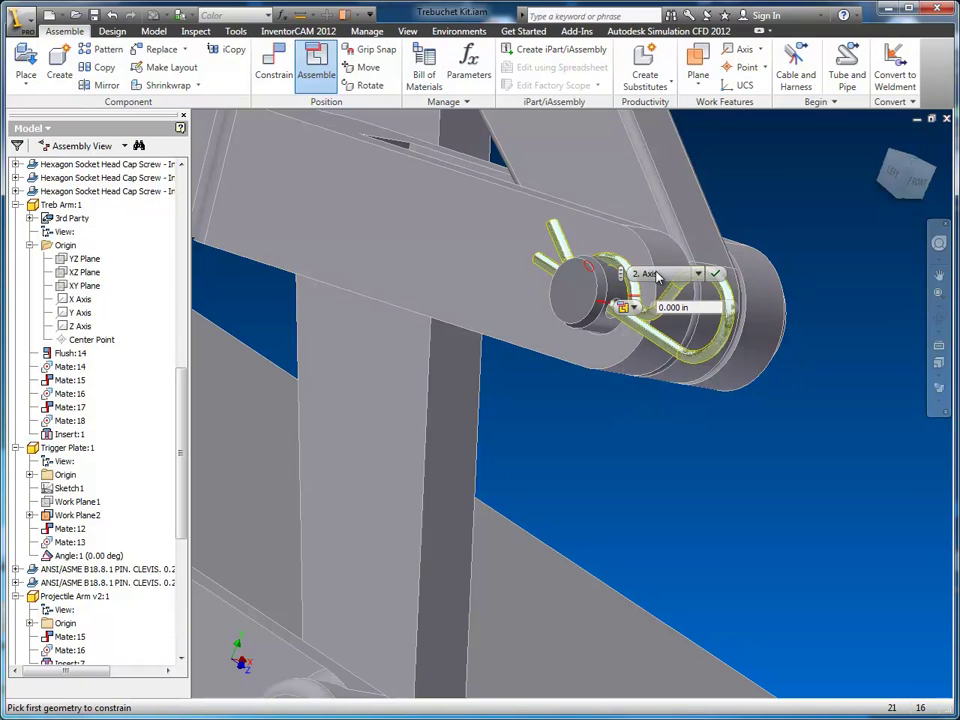
left_click(716, 277)
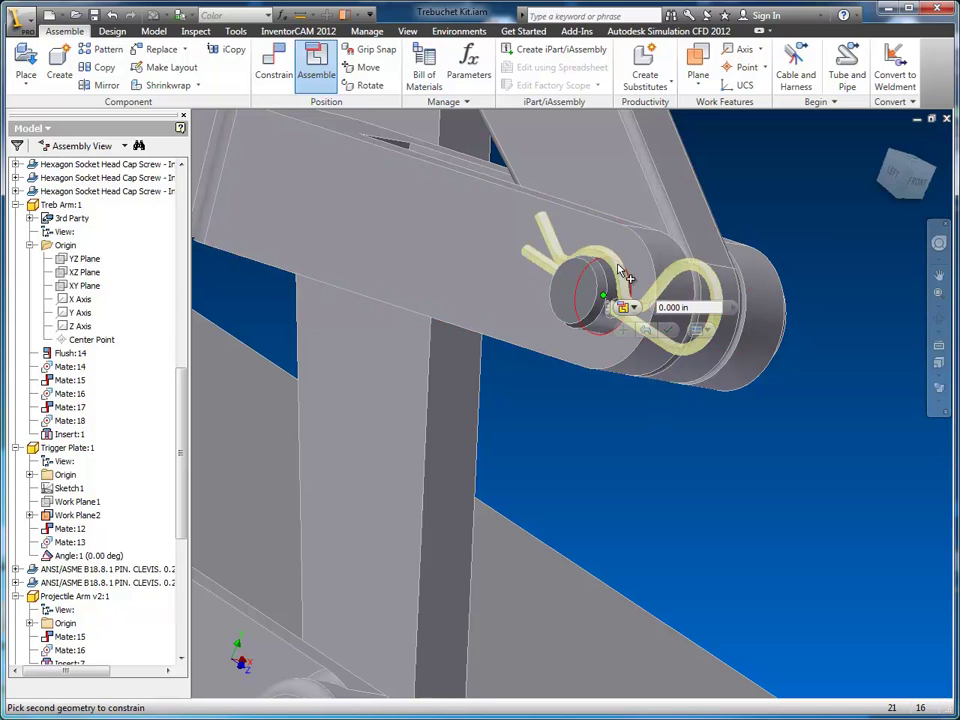
left_click(604, 330)
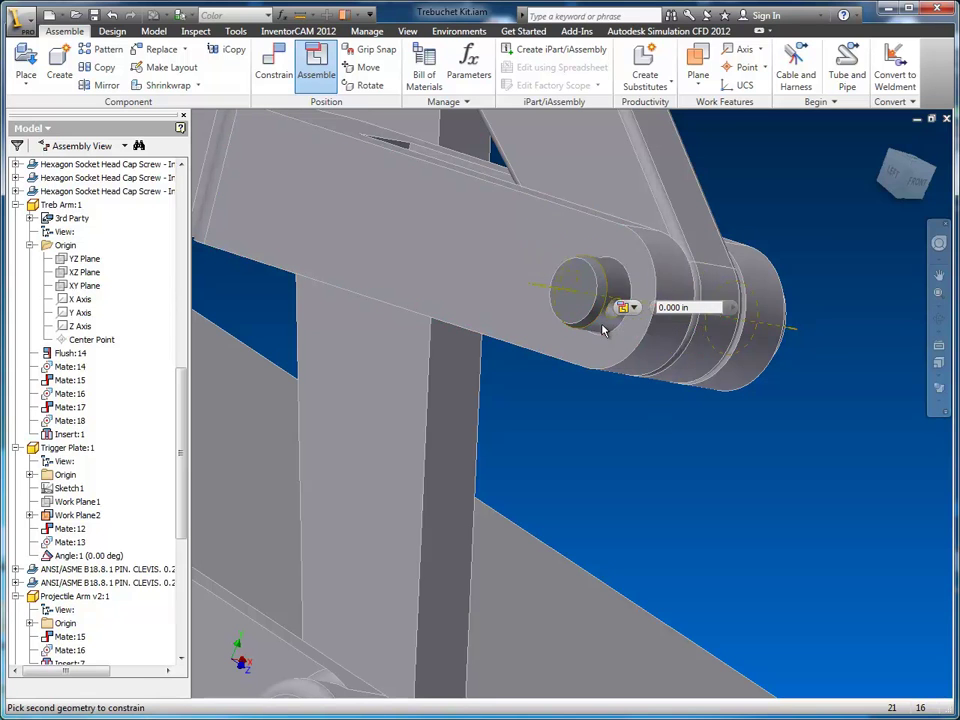
left_click(652, 362)
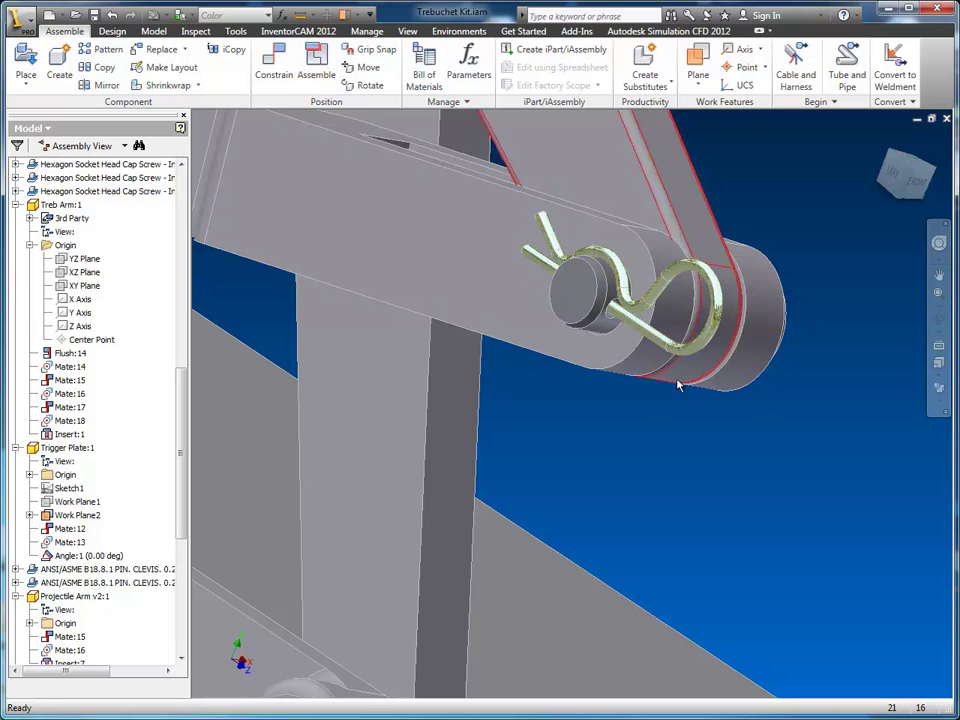
left_click_drag(716, 327, 706, 302)
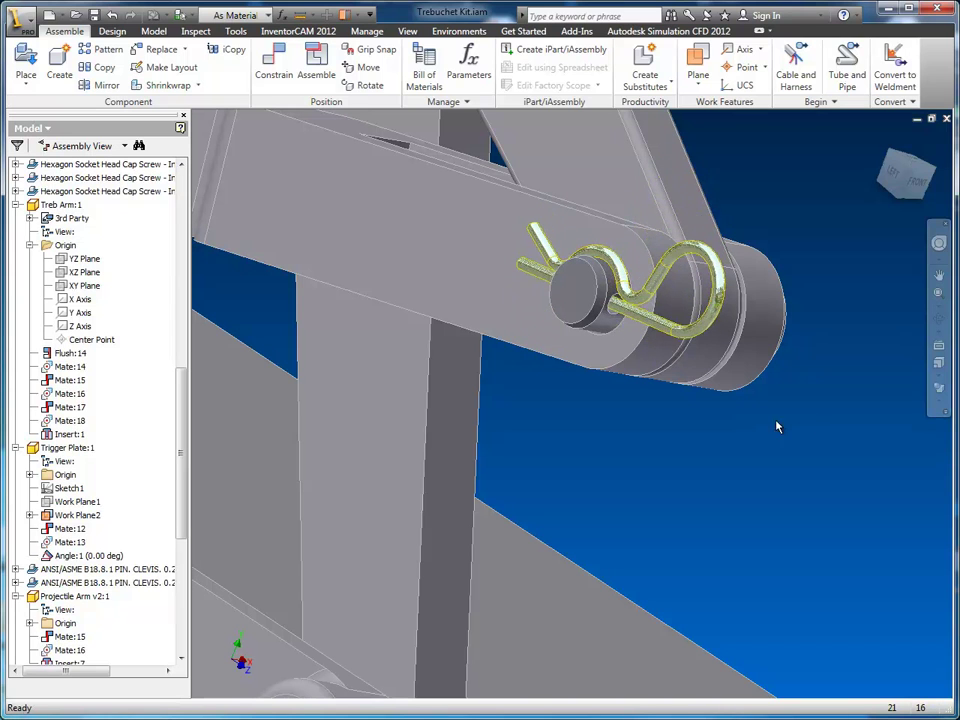
Mate the second clip's straight leg axis to the cross hole of the clevis pin at the Weight Arm with a 0.000 in offset.
left_click(881, 141)
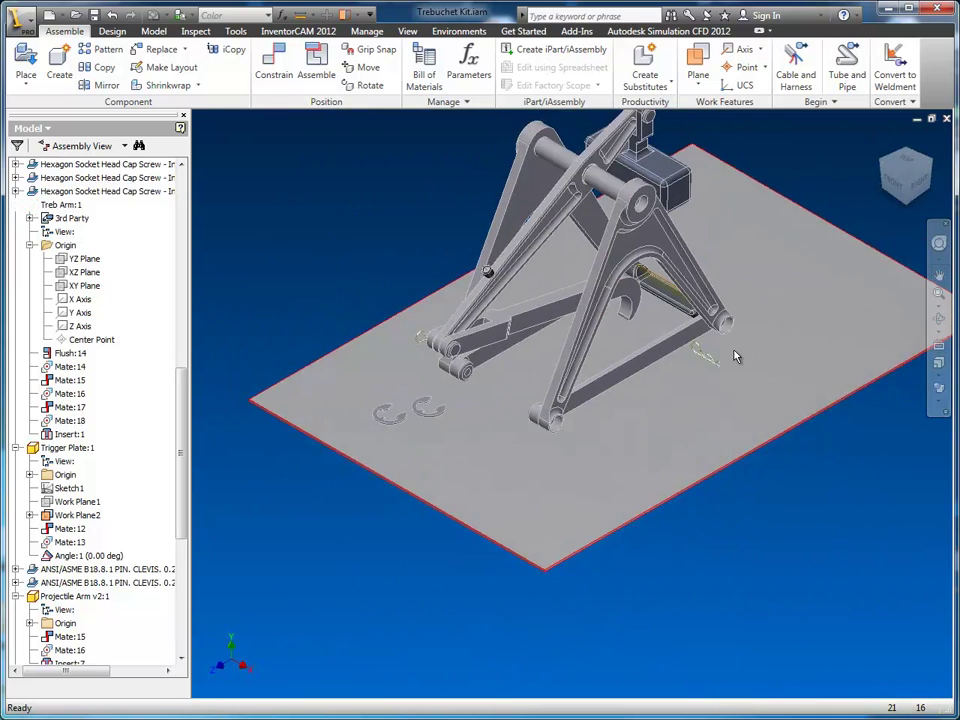
scroll(722, 365, "up", 10)
key("c")
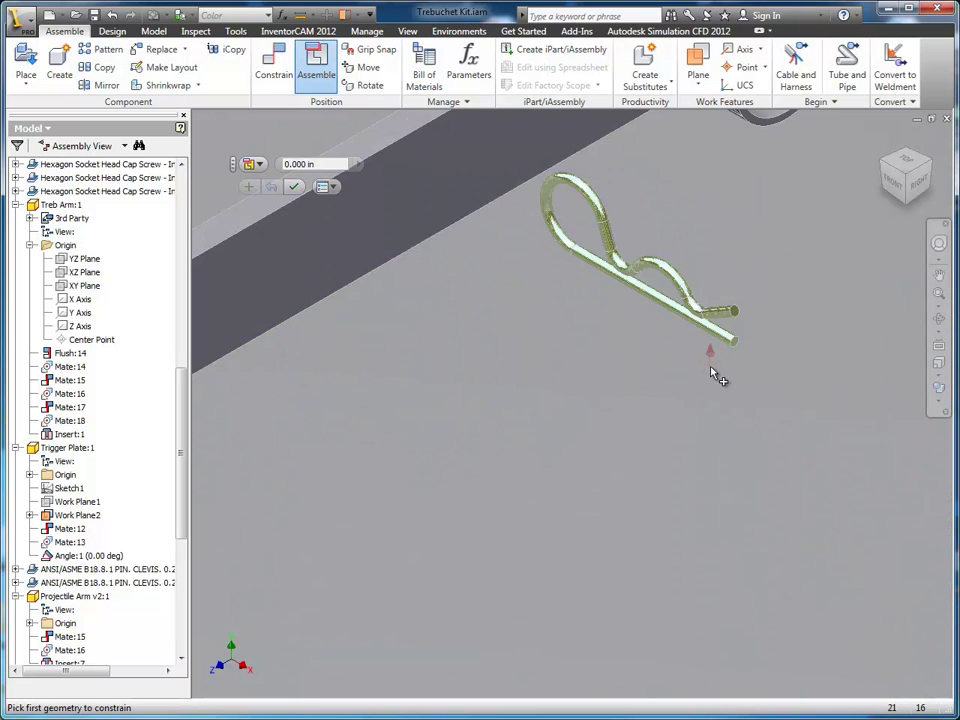
right_click(661, 308)
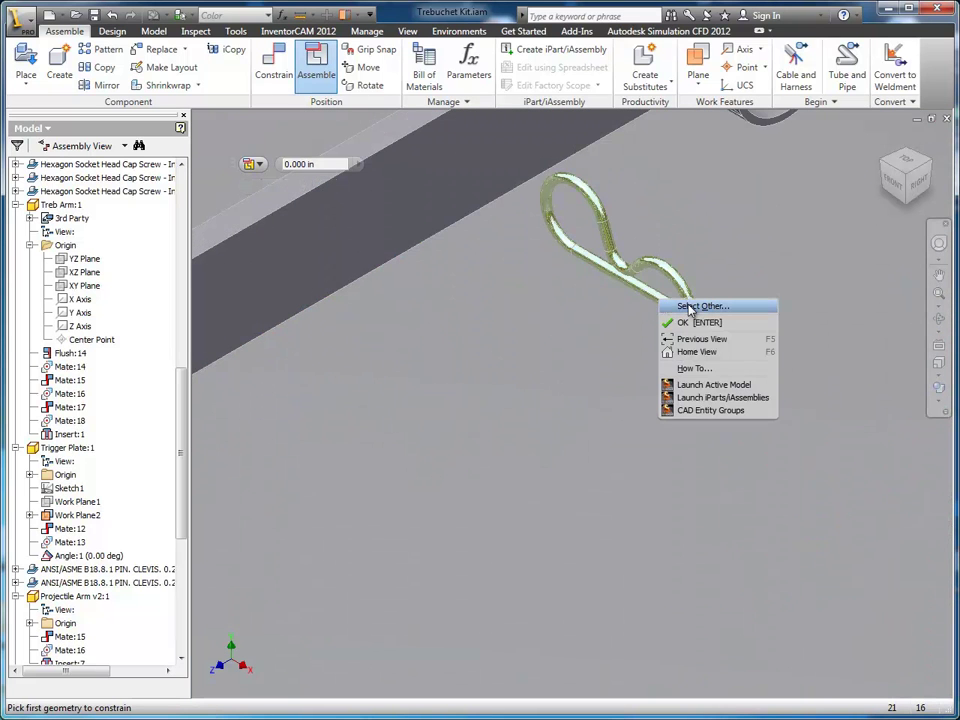
left_click(689, 307)
left_click(748, 308)
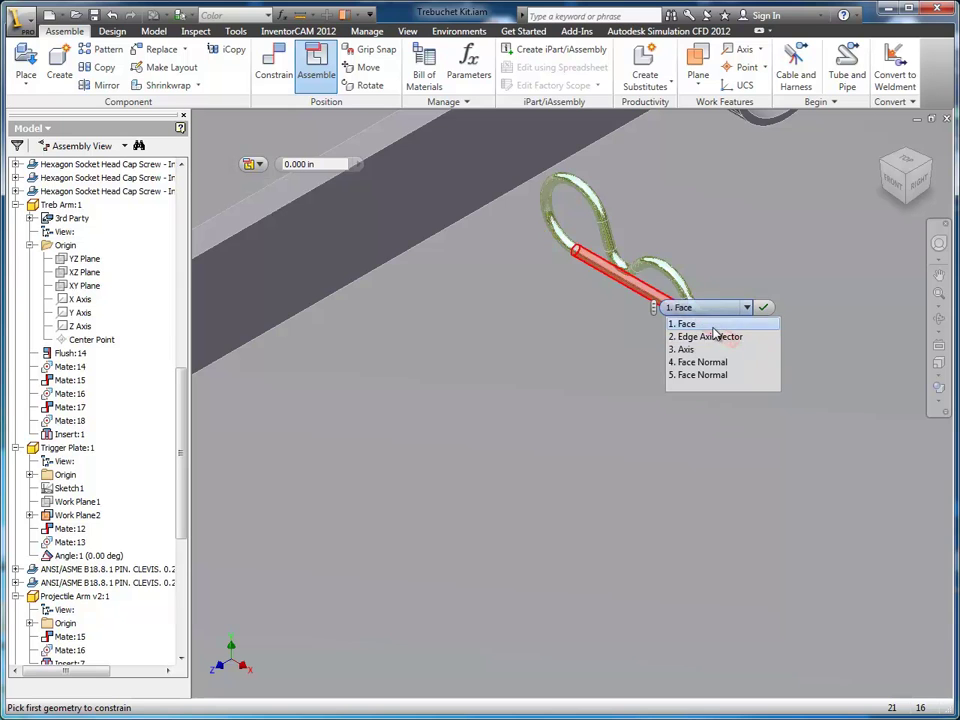
left_click(690, 349)
middle_click_drag(789, 257, 425, 714)
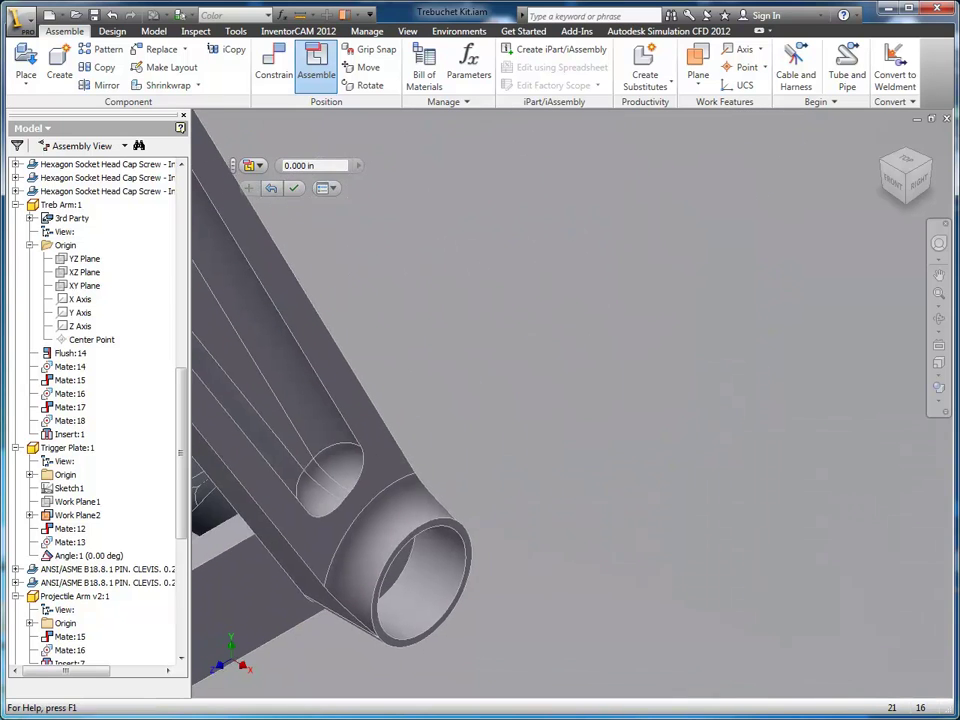
middle_click_drag(452, 224, 673, 506)
scroll(599, 388, "down", 5)
scroll(600, 393, "up", 3)
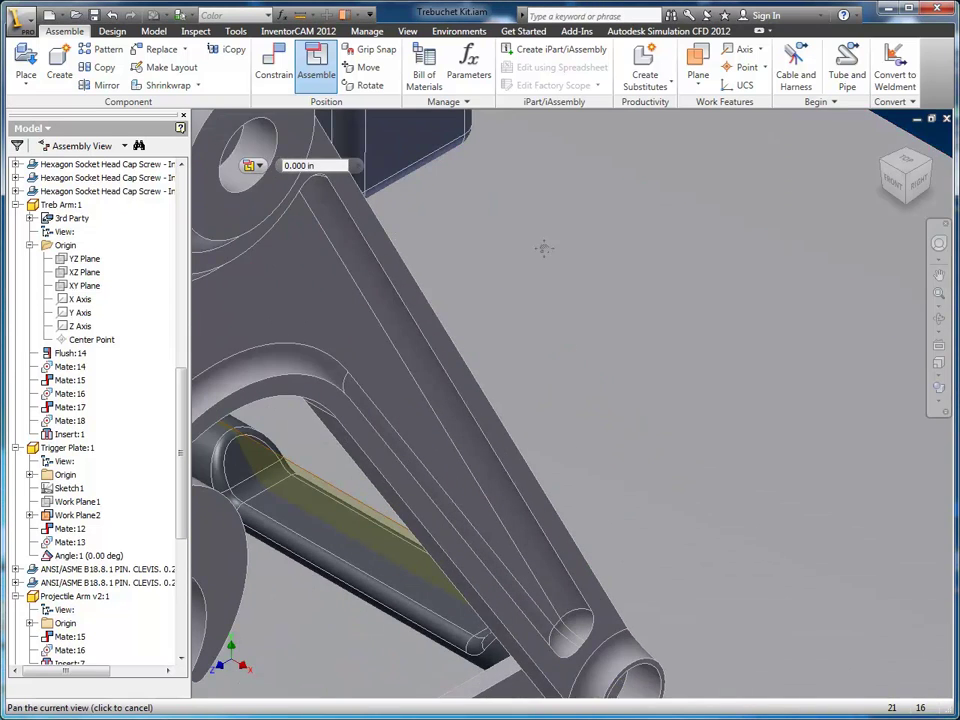
middle_click_drag(544, 246, 744, 642)
middle_click_drag(706, 357, 620, 320, "shift")
middle_click_drag(308, 339, 713, 558)
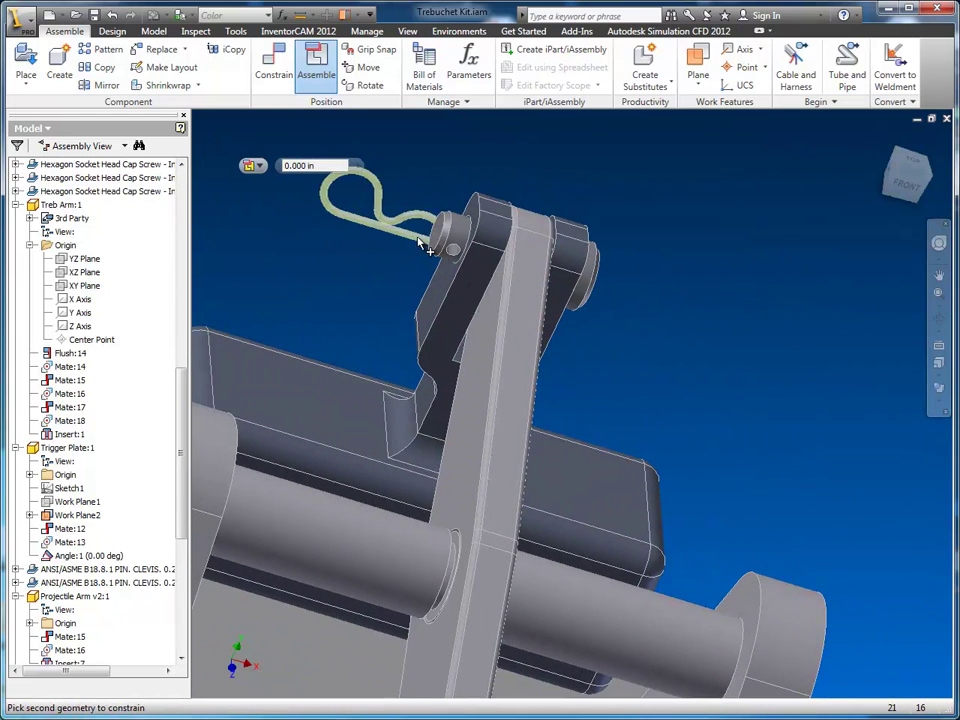
scroll(446, 248, "up", 3)
left_click(467, 255)
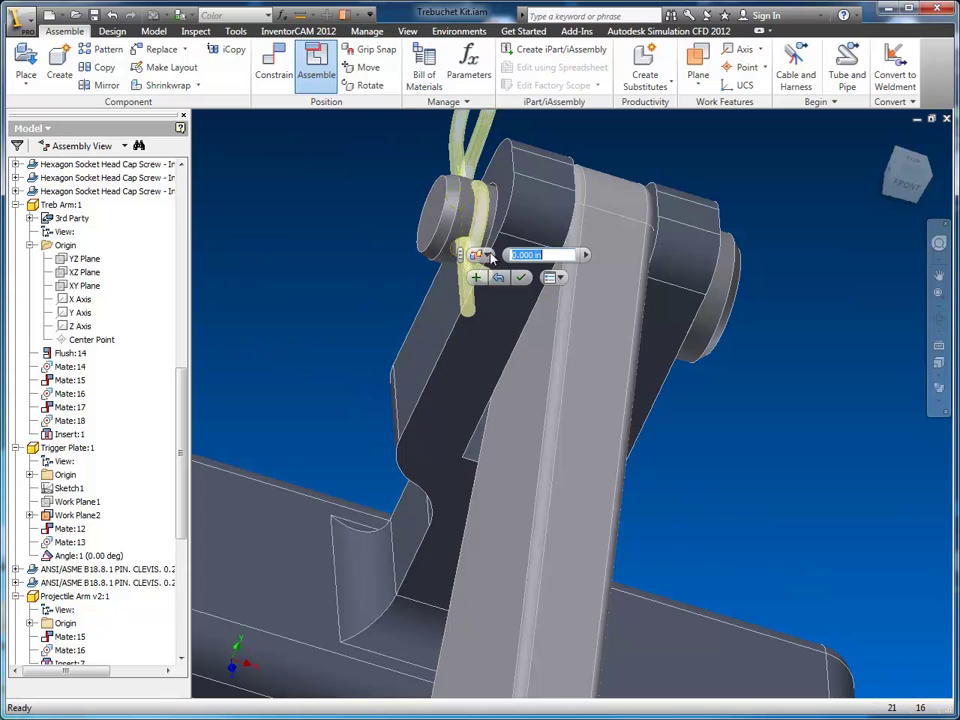
left_click(481, 281)
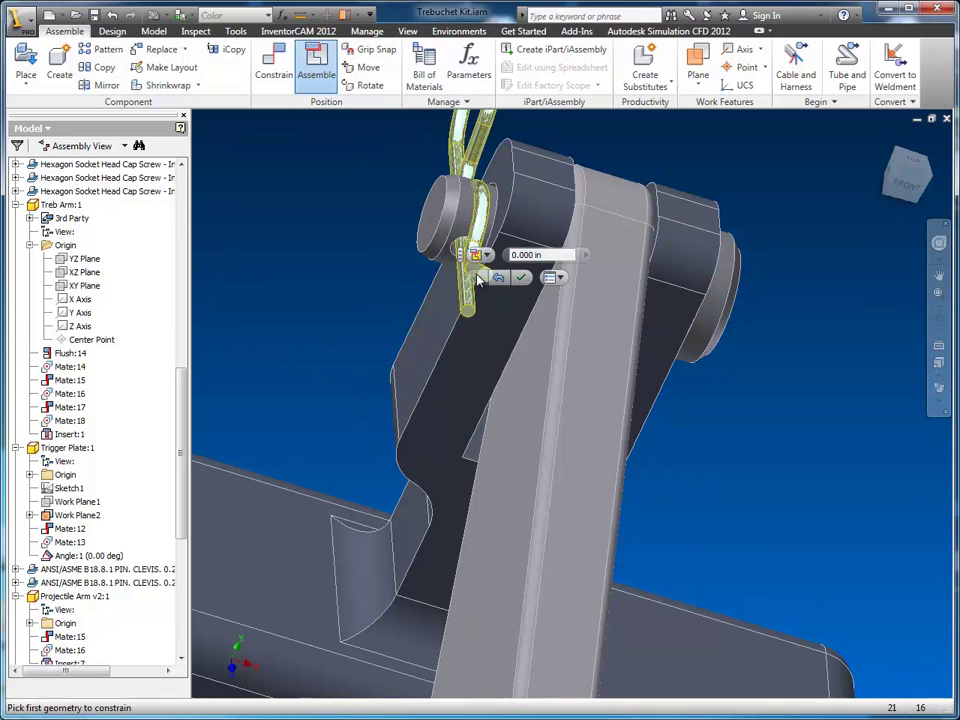
Mate the axis of the second clip's curved section to the axis of the clevis pin at the Weight Arm with a 0.000 in offset.
right_click(495, 215)
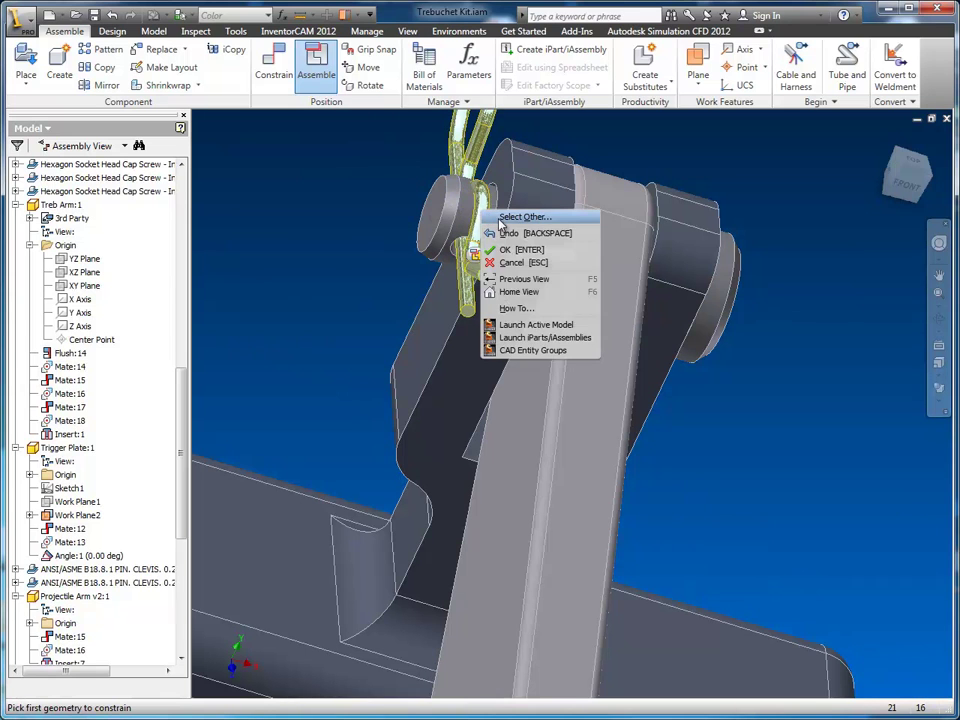
left_click(510, 218)
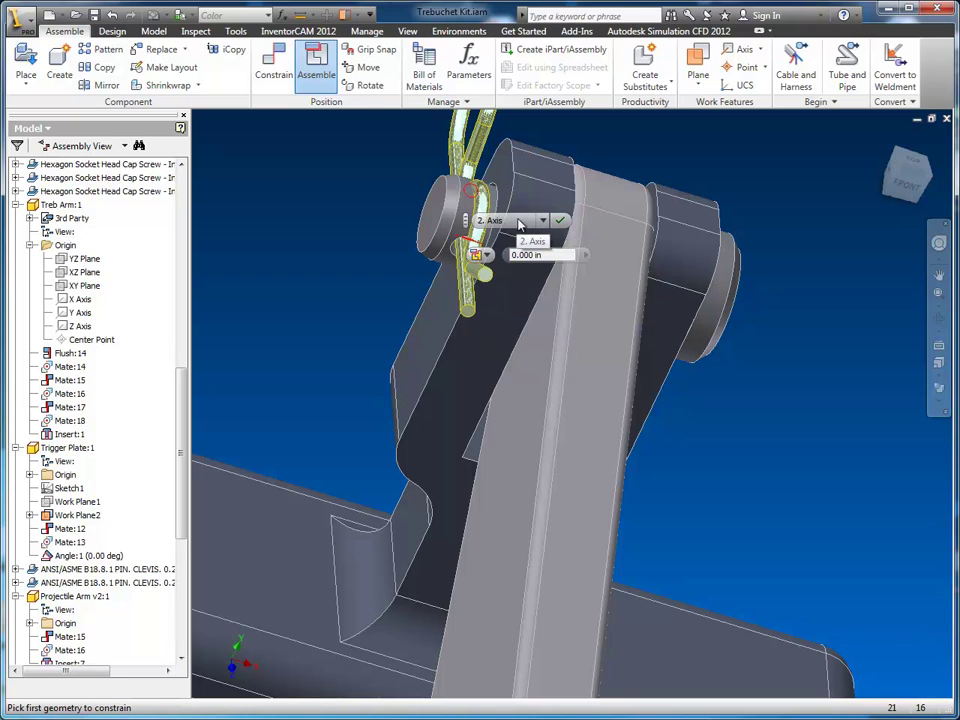
left_click(560, 220)
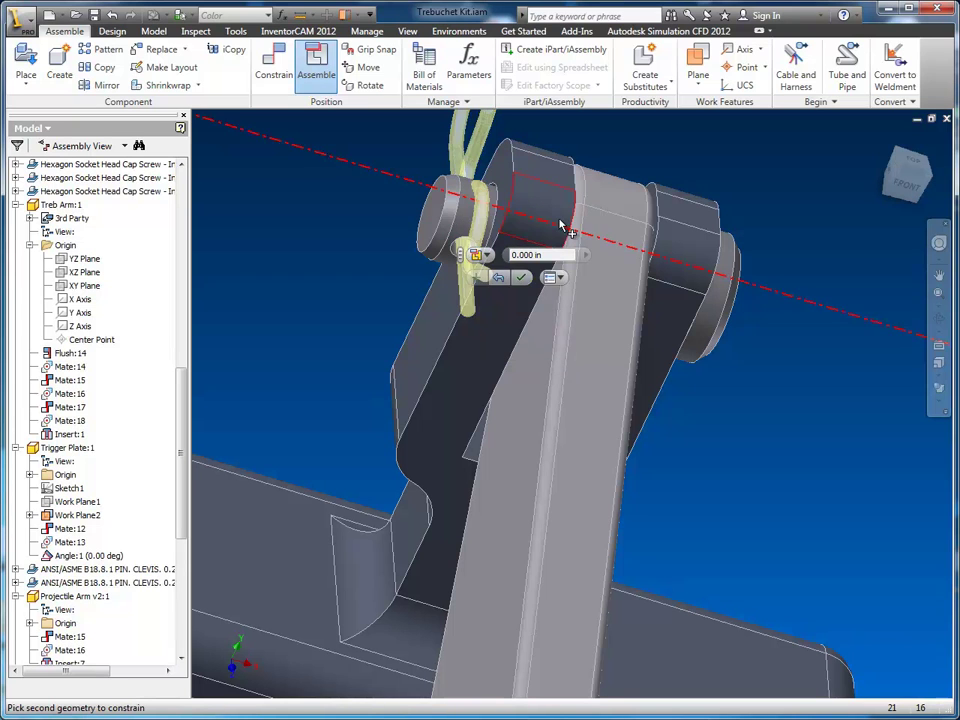
left_click(490, 222)
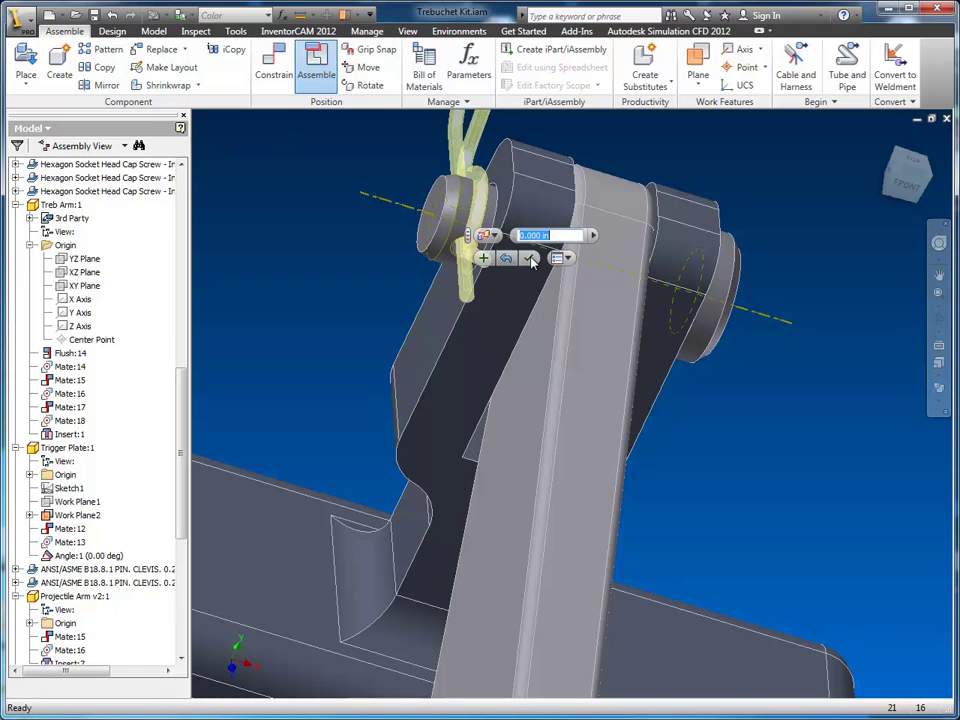
left_click(529, 260)
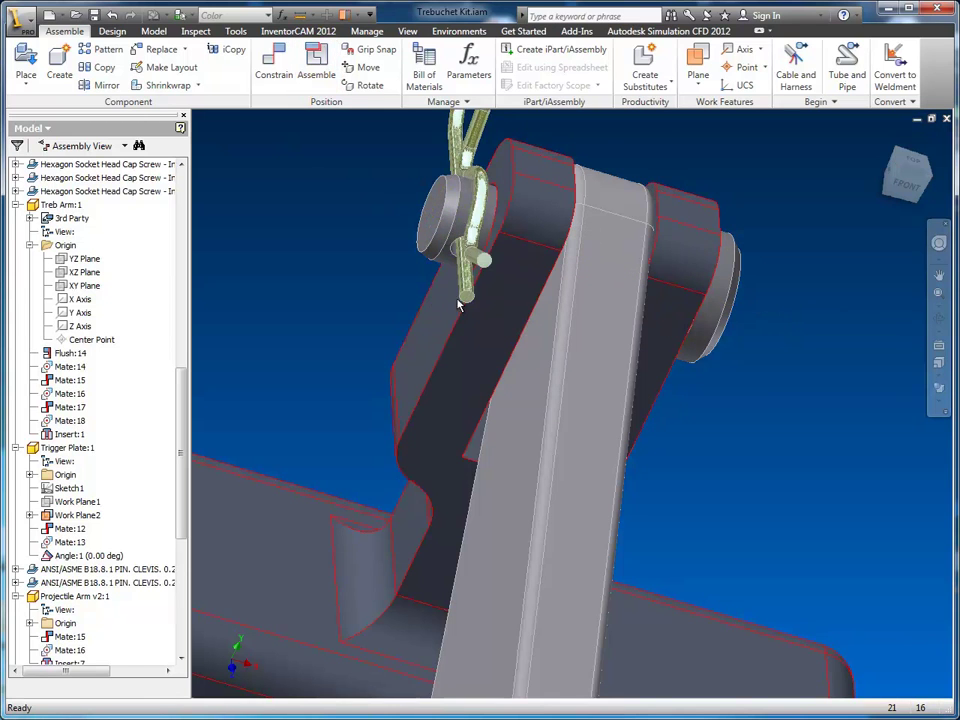
left_click(885, 140)
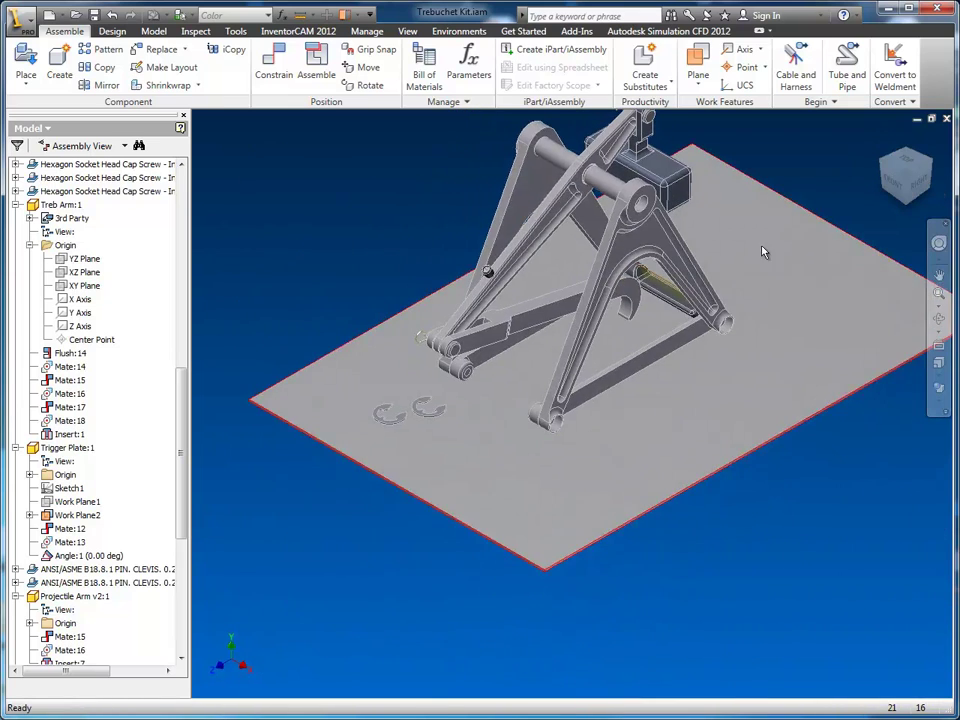
Collapse the whole Trebuchet Kit component tree so only its top-level entries are listed.
left_click_drag(471, 503, 389, 306)
middle_click_drag(424, 306, 410, 323)
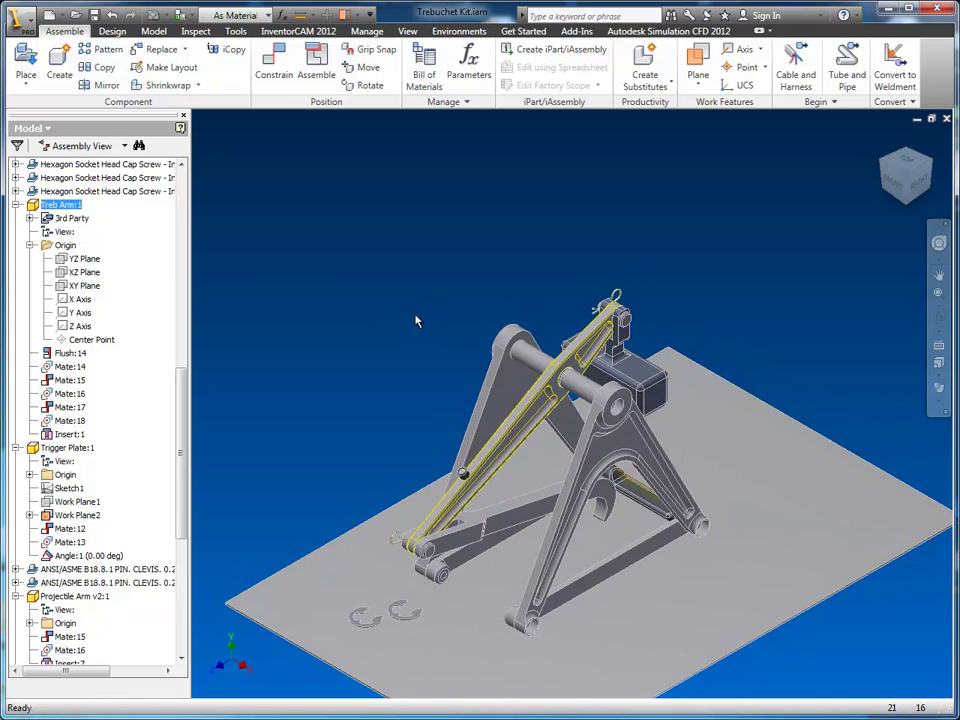
scroll(417, 321, "down", 2)
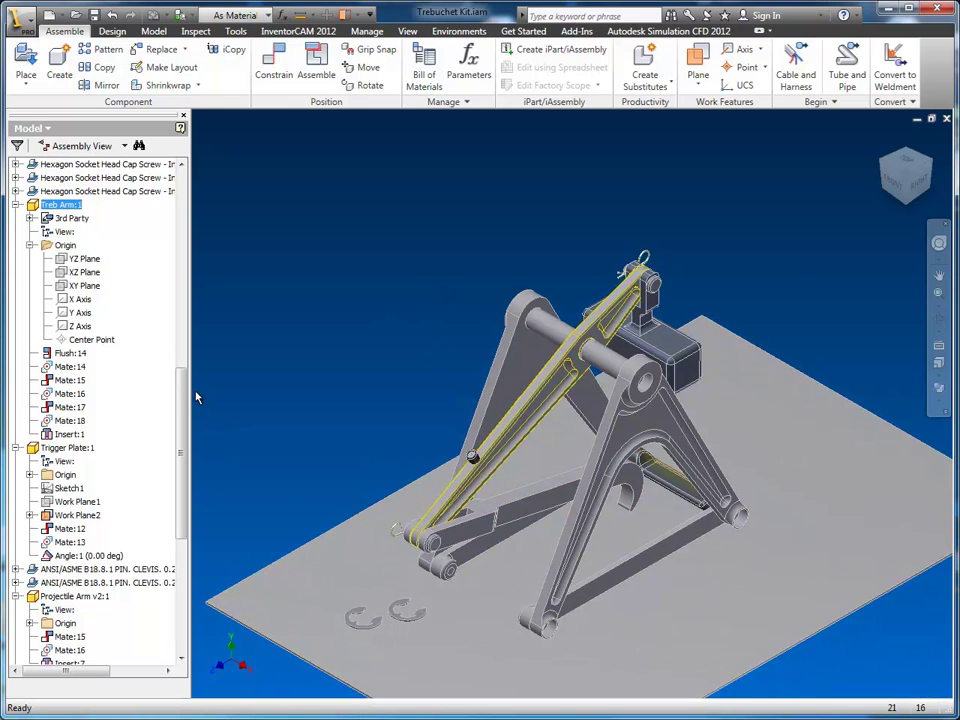
left_click(16, 204)
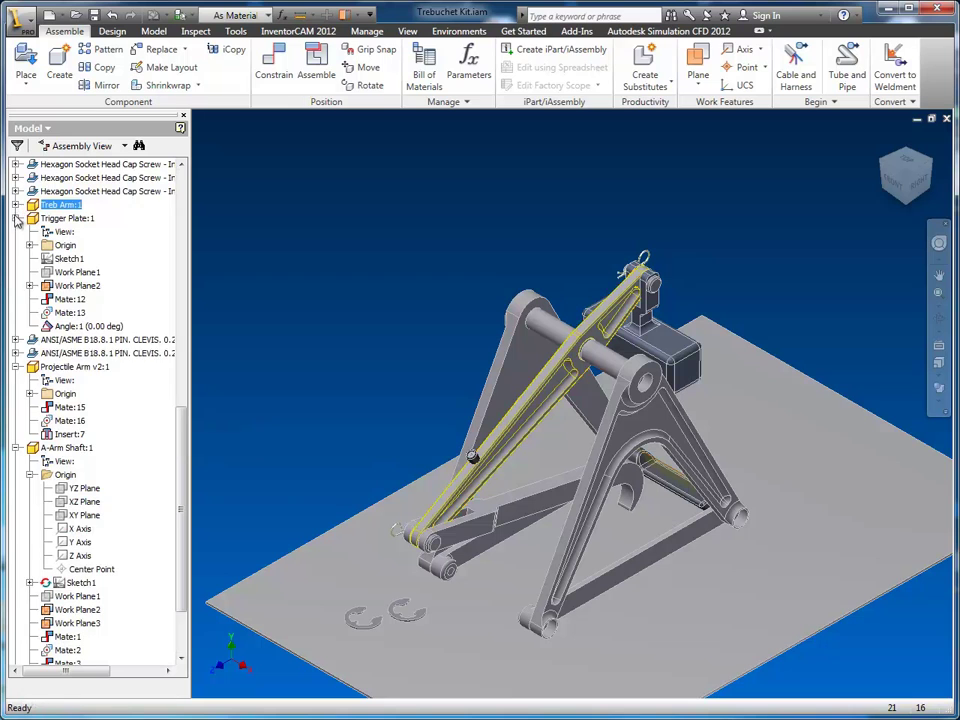
left_click(16, 218)
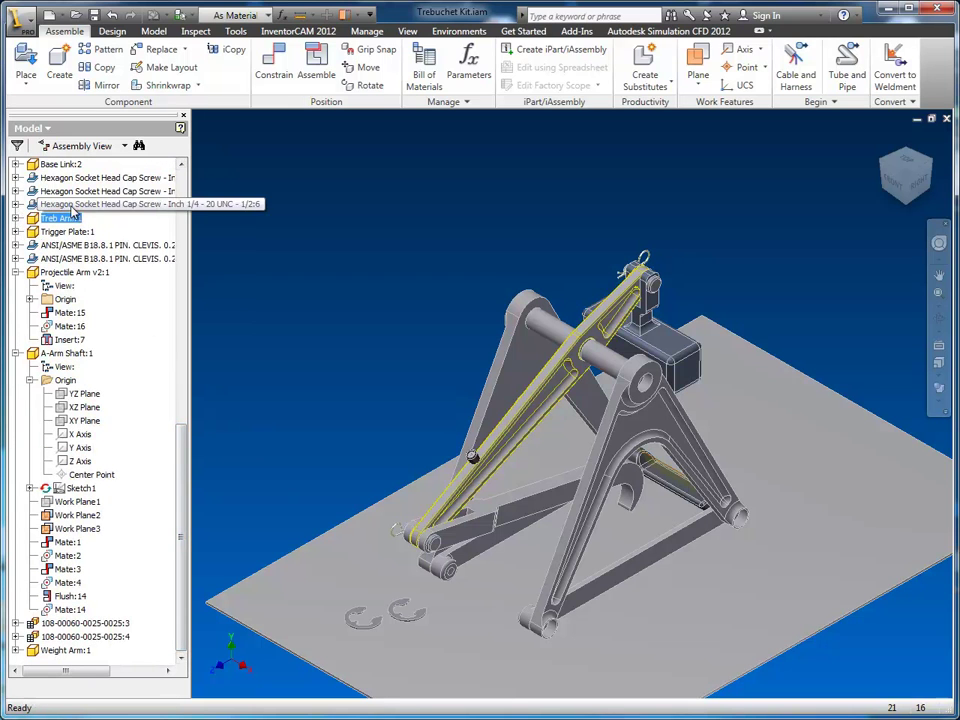
left_click_drag(182, 505, 180, 165)
left_click(25, 170)
right_click(25, 170)
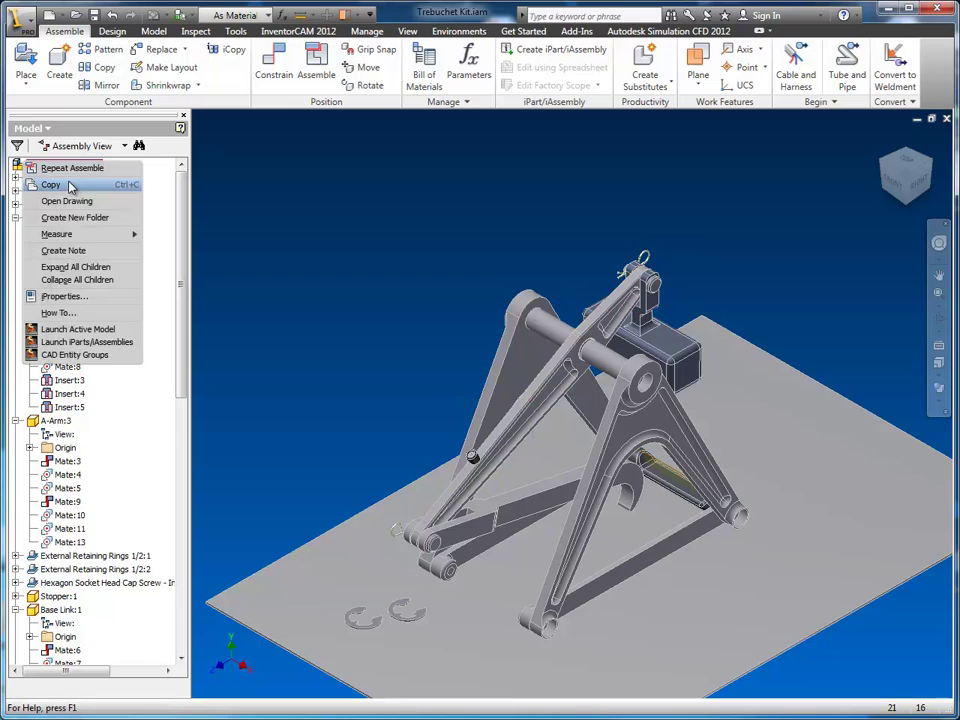
left_click(70, 280)
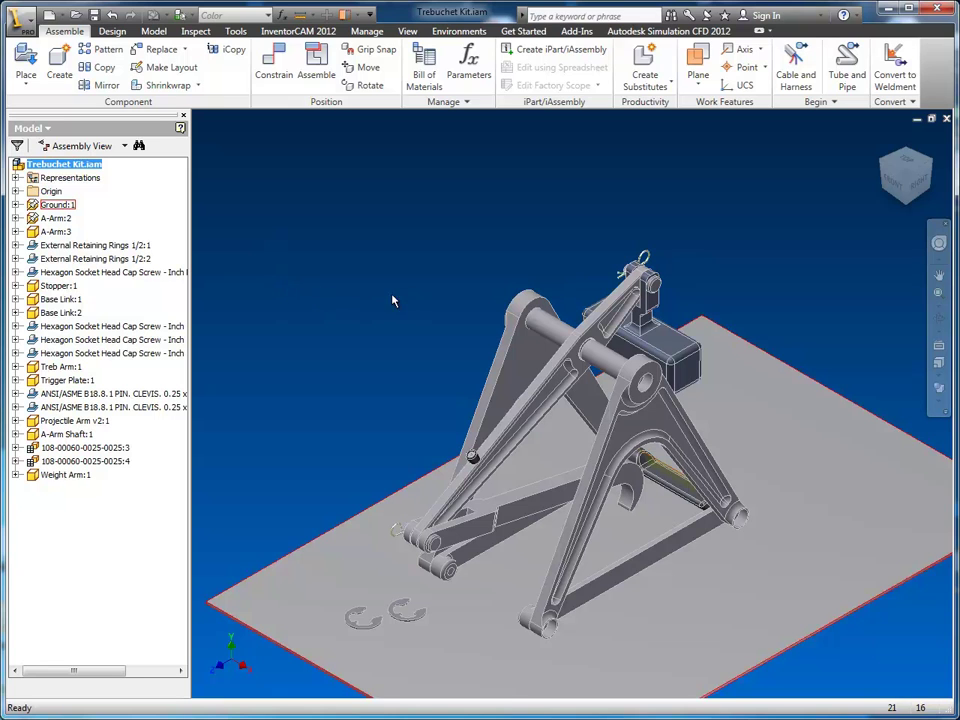
Place three more copies of the Inch 1/4 - 20 UNC hexagon socket head cap screw beside the trebuchet.
left_click(62, 465)
left_click(61, 354)
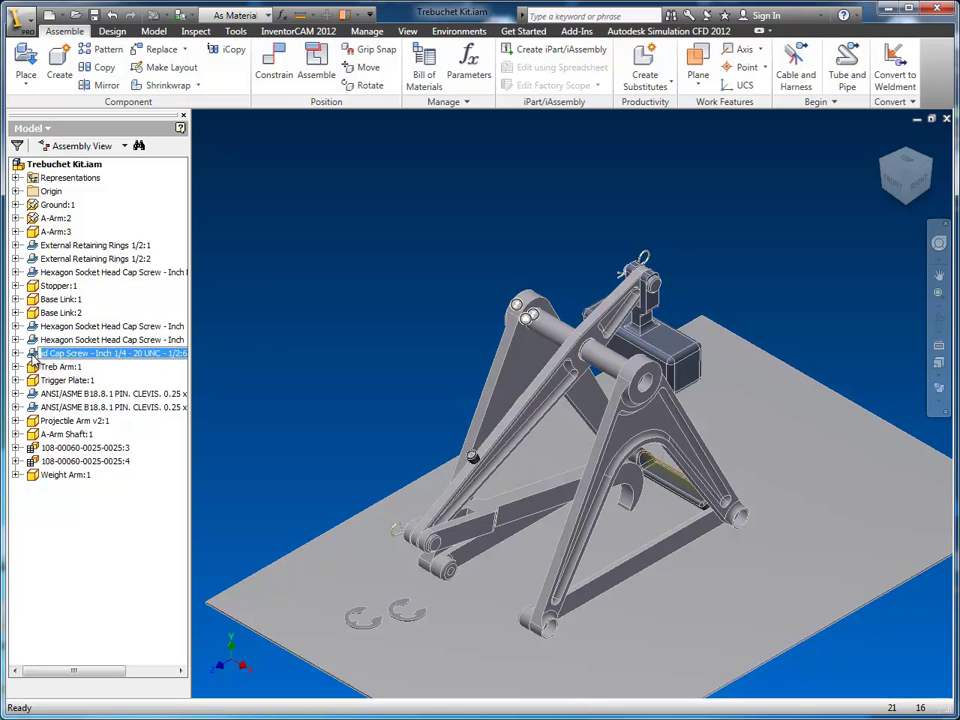
left_click_drag(293, 323, 405, 305)
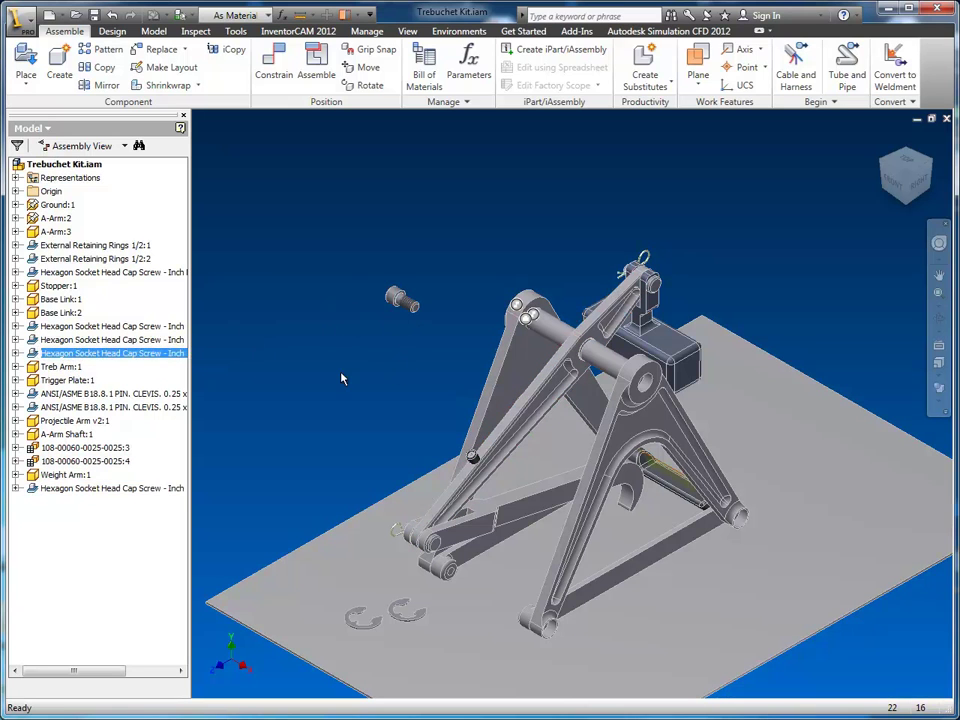
left_click(16, 353)
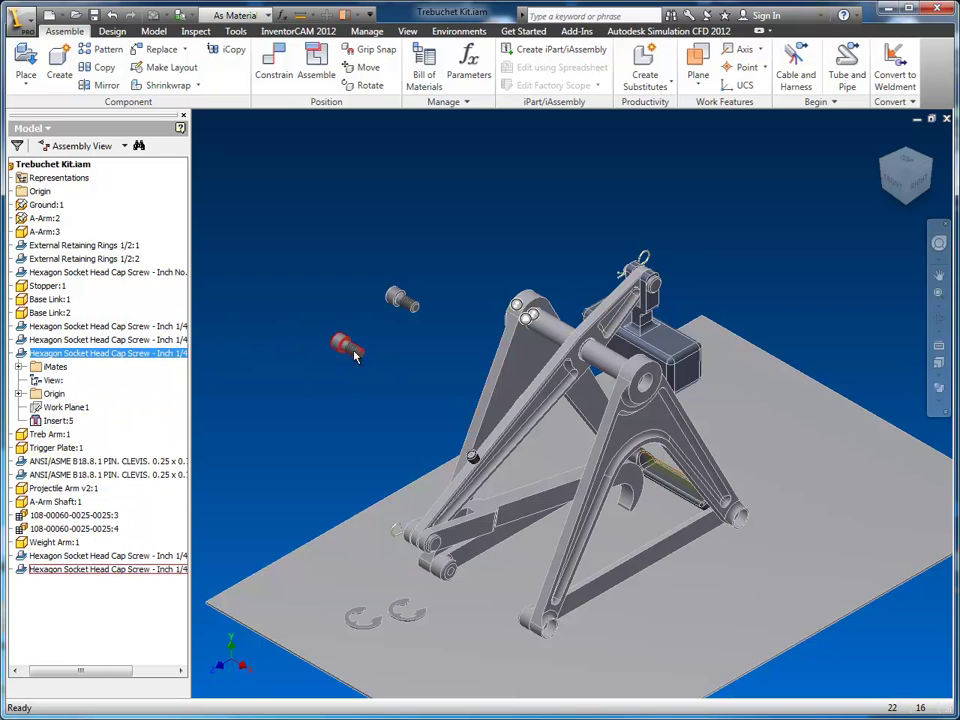
left_click_drag(21, 354, 423, 369)
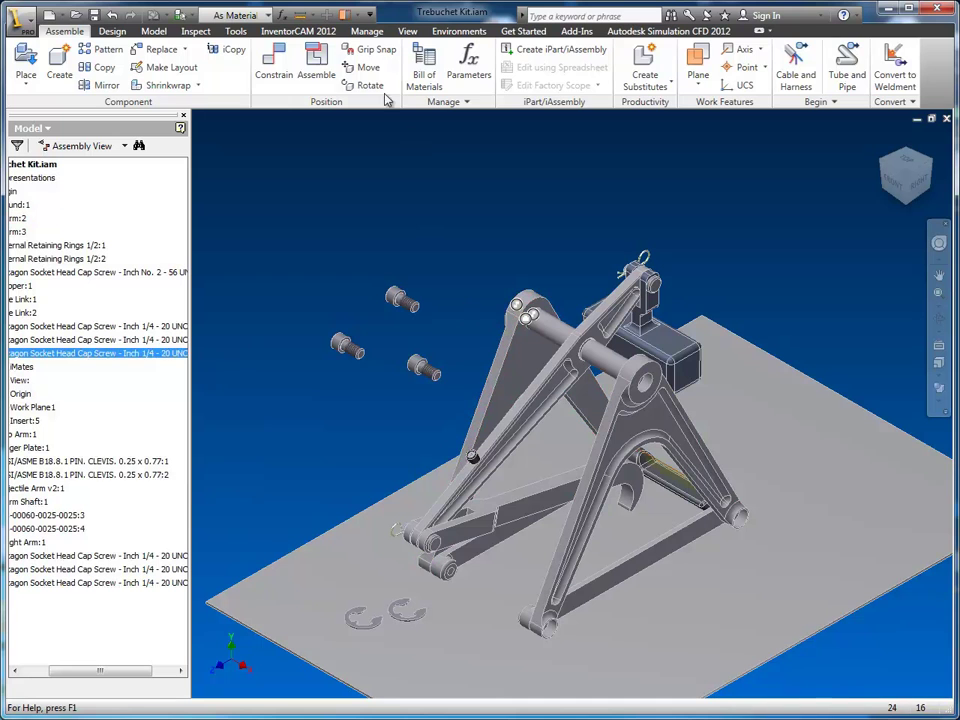
Insert one new cap screw into the hole at the near A-Arm's apex with a 0.000 in offset.
left_click(316, 66)
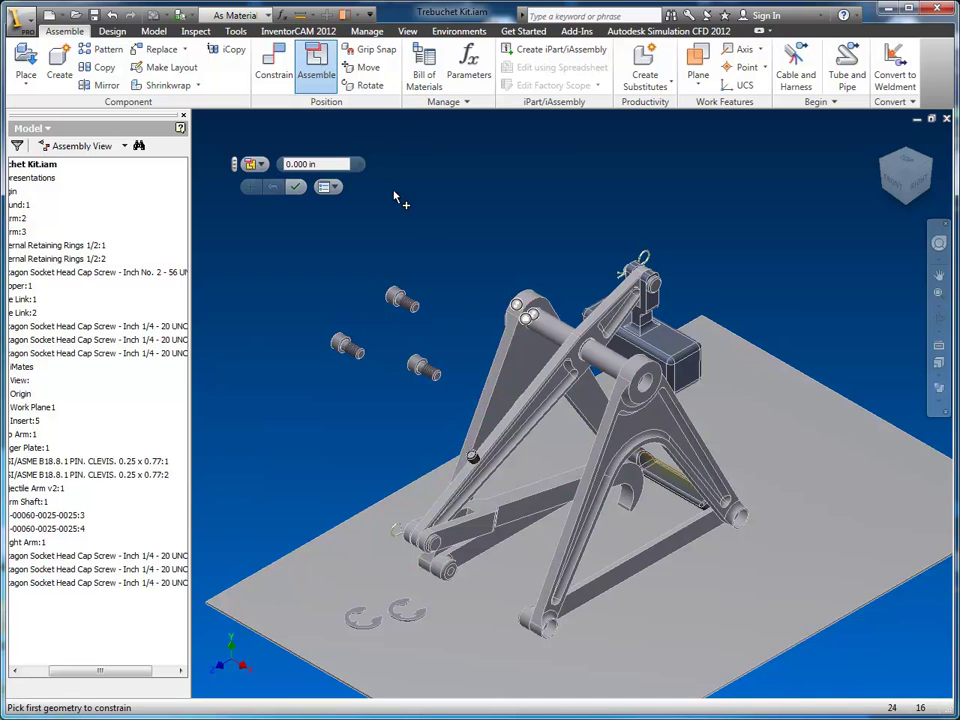
left_click(400, 294)
scroll(635, 378, "up", 5)
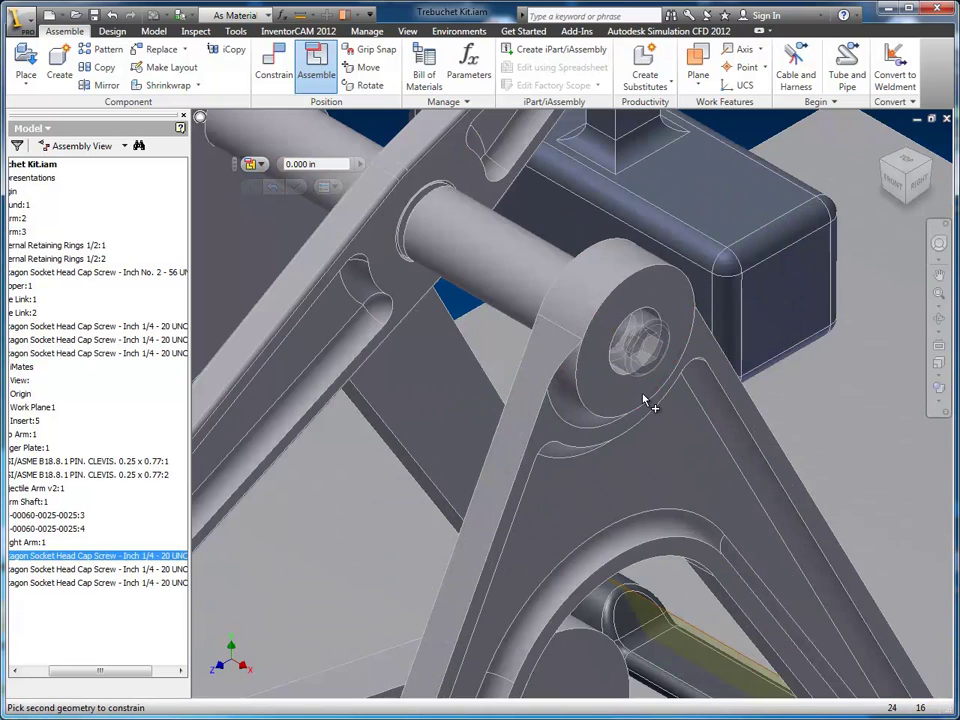
left_click(627, 342)
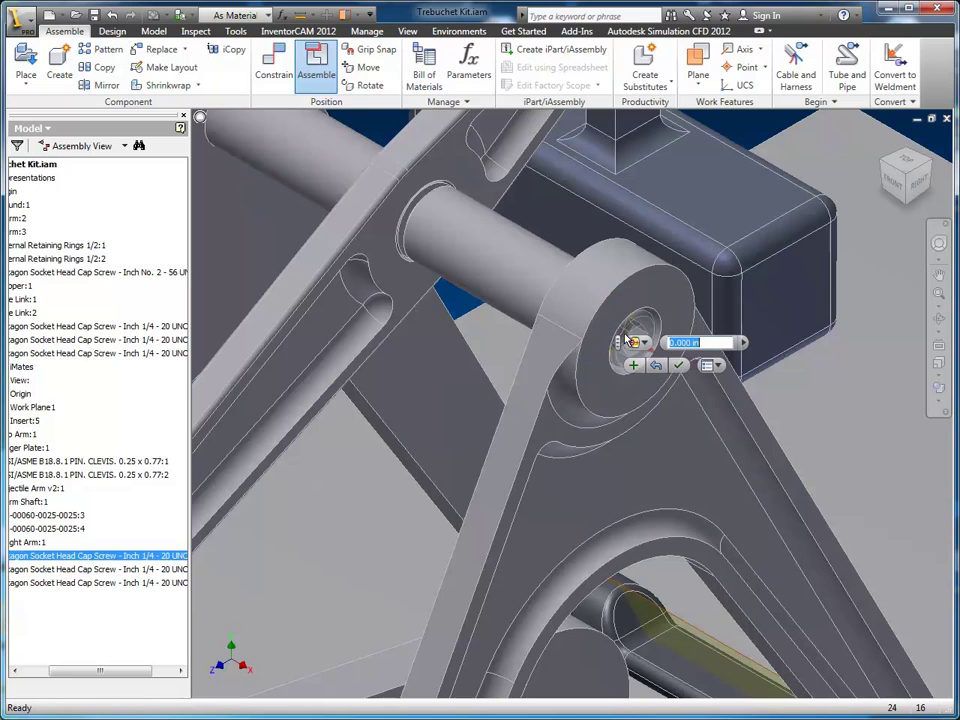
left_click(679, 366)
scroll(544, 286, "down", 5)
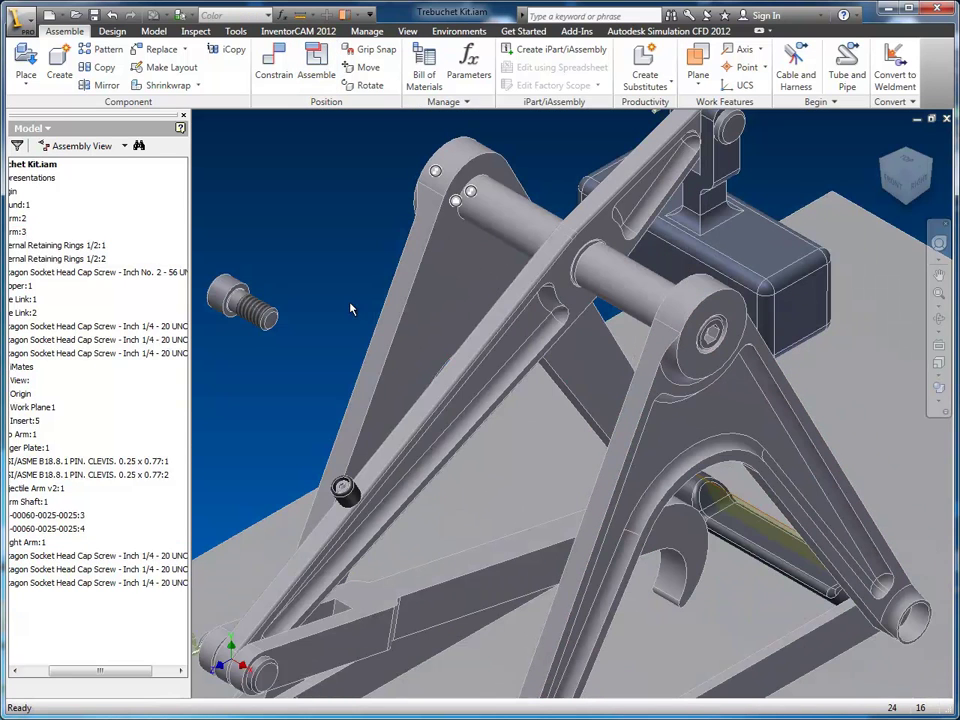
Insert another new cap screw into the near A-Arm's foot hole on the counterweight side with a 0.000 in offset.
key("Return")
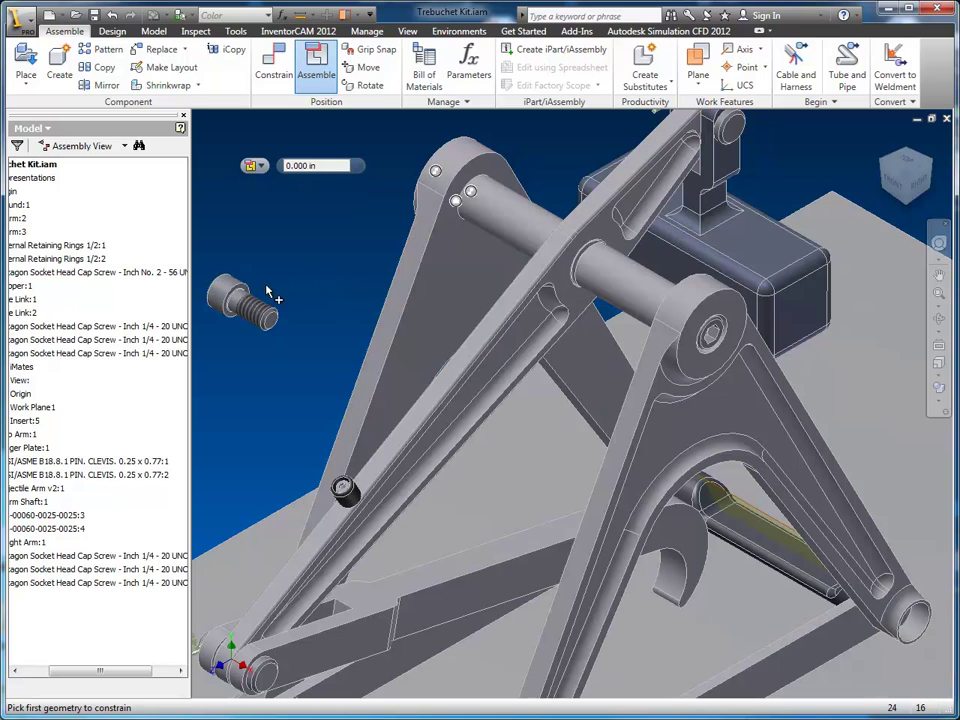
left_click(248, 292)
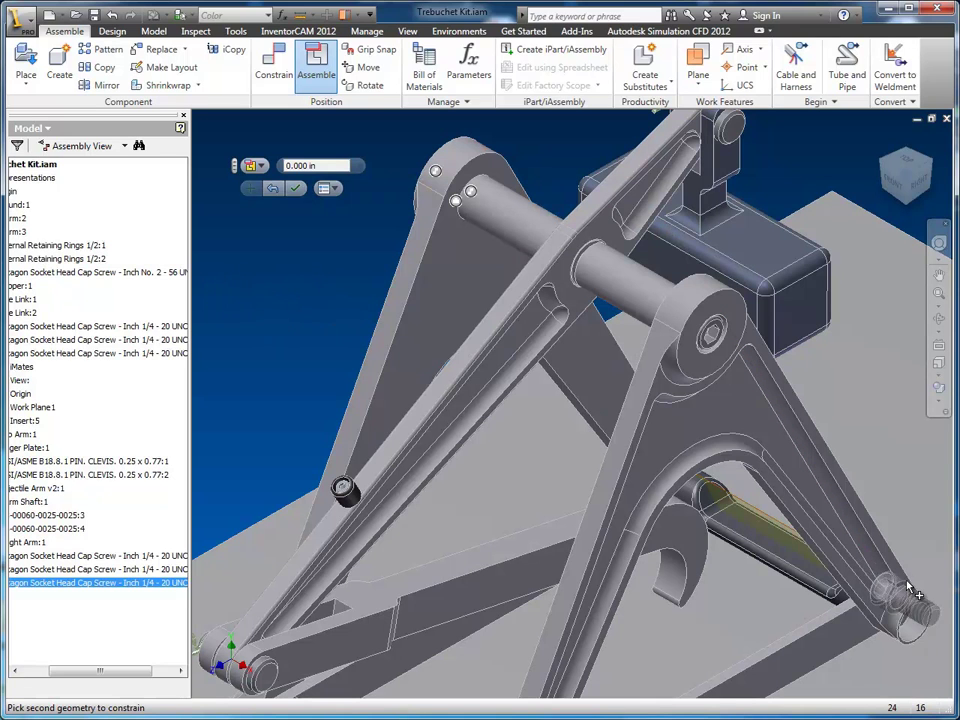
left_click(910, 621)
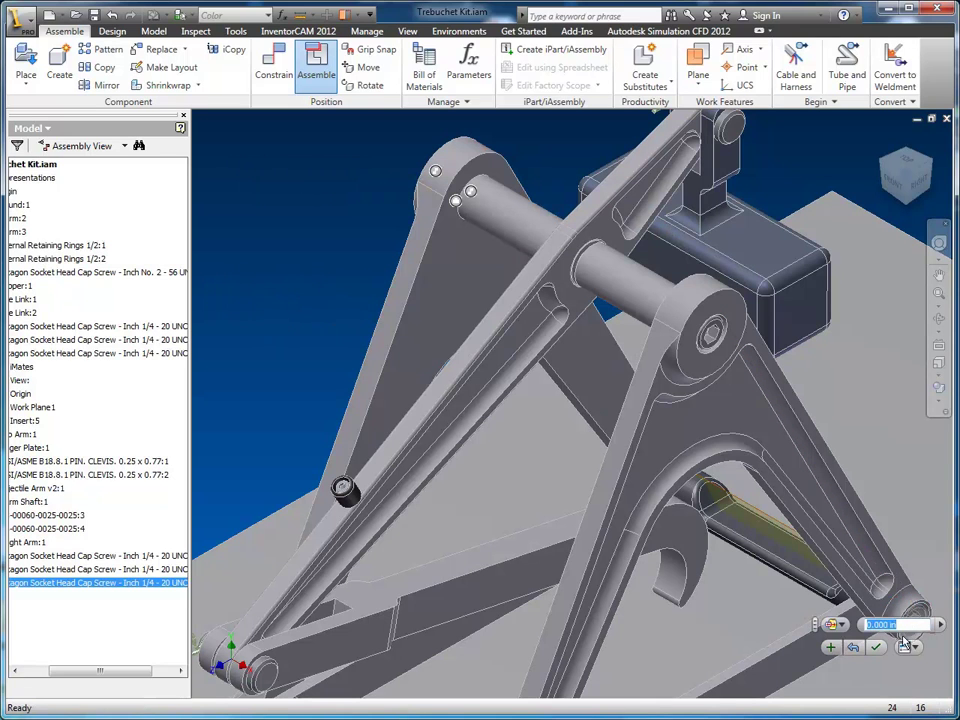
left_click(878, 650)
Insert the last new cap screw into the near A-Arm's other foot hole, on the projectile side, with a 0.000 in offset.
middle_click_drag(701, 632, 941, 474)
middle_click_drag(446, 282, 470, 358)
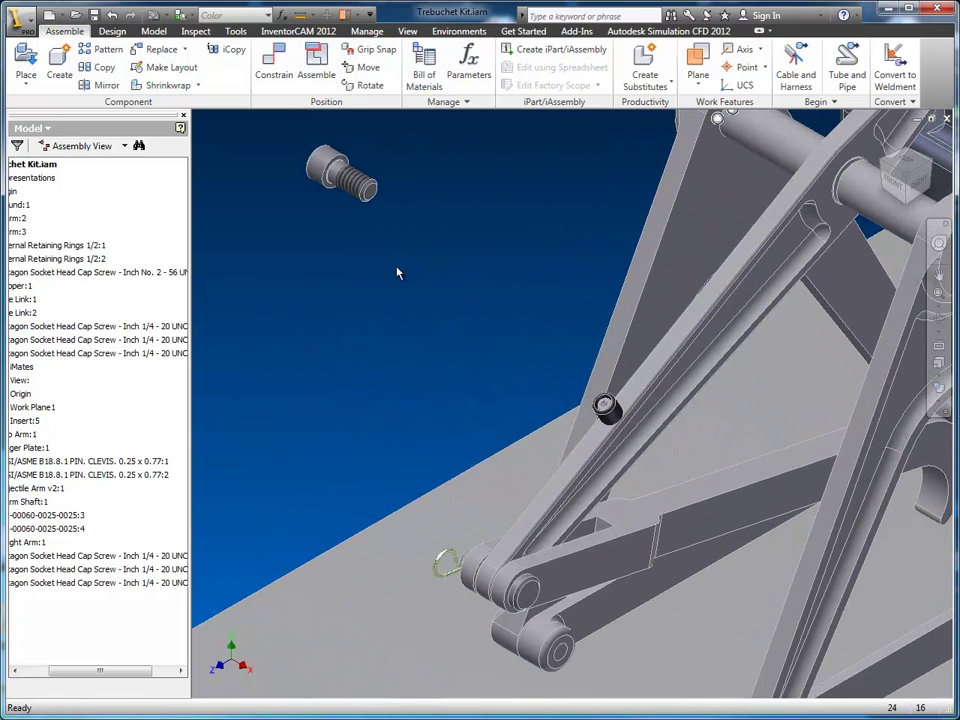
key("Return")
left_click(347, 158)
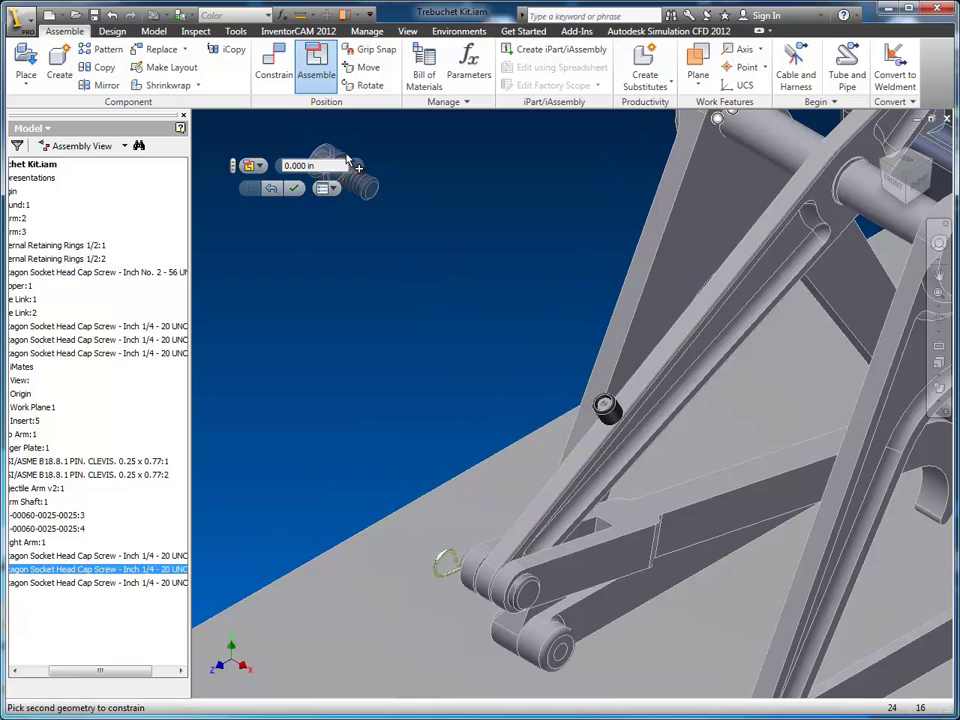
middle_click_drag(696, 417, 453, 181)
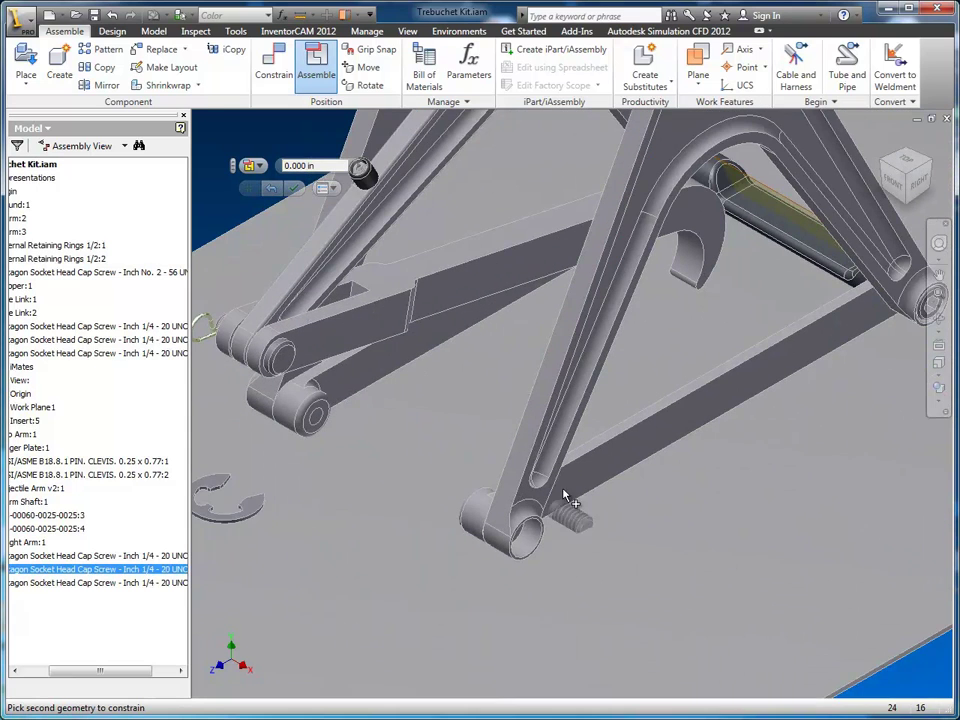
scroll(565, 497, "up", 4)
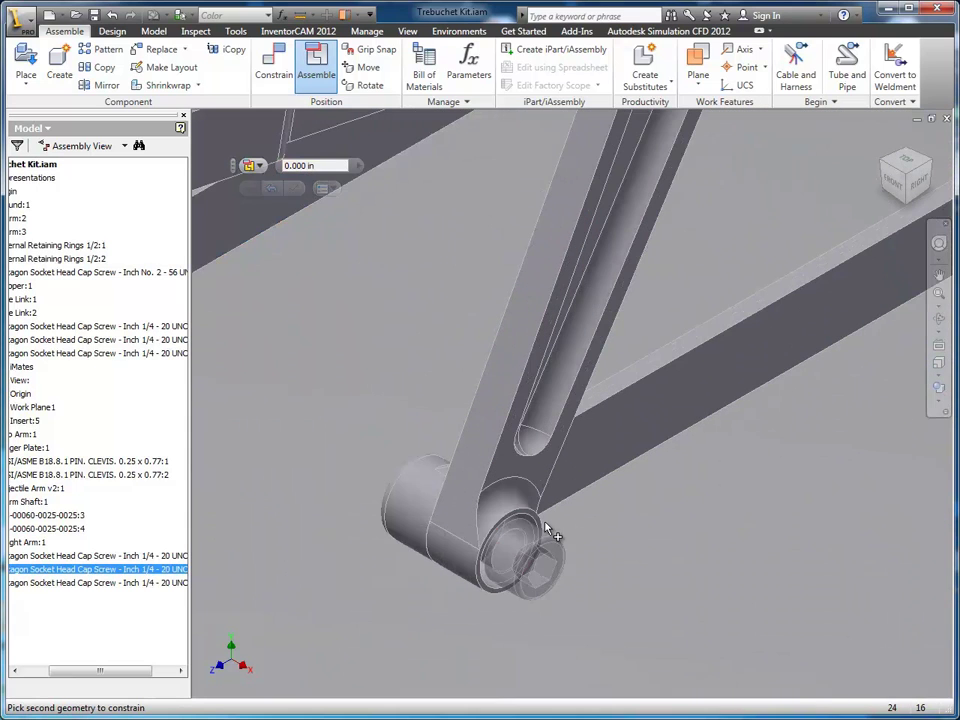
left_click(499, 556)
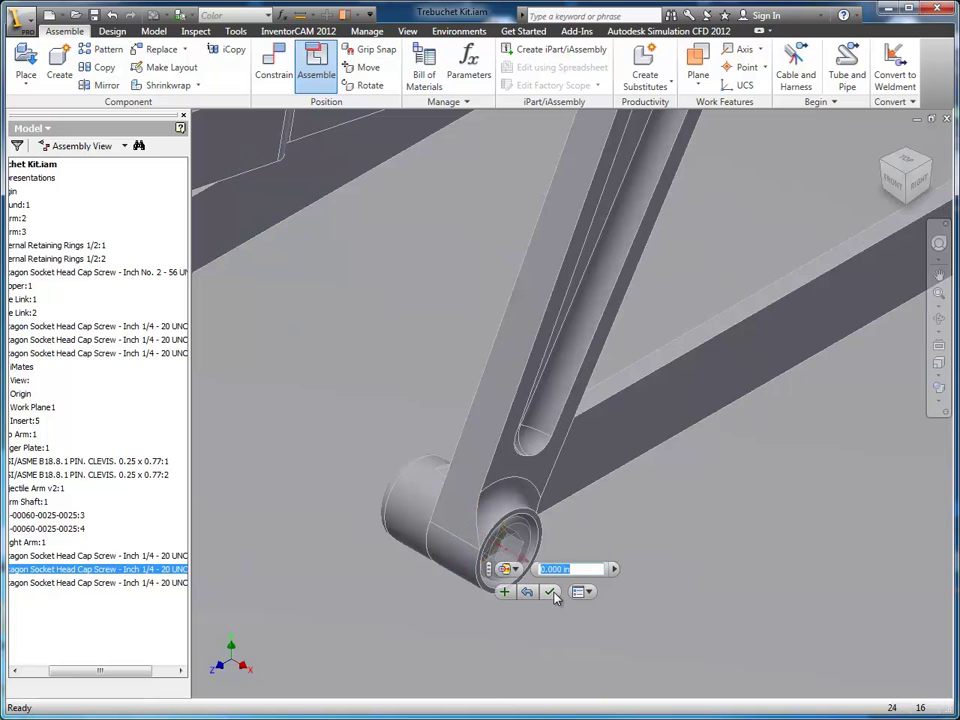
left_click(550, 592)
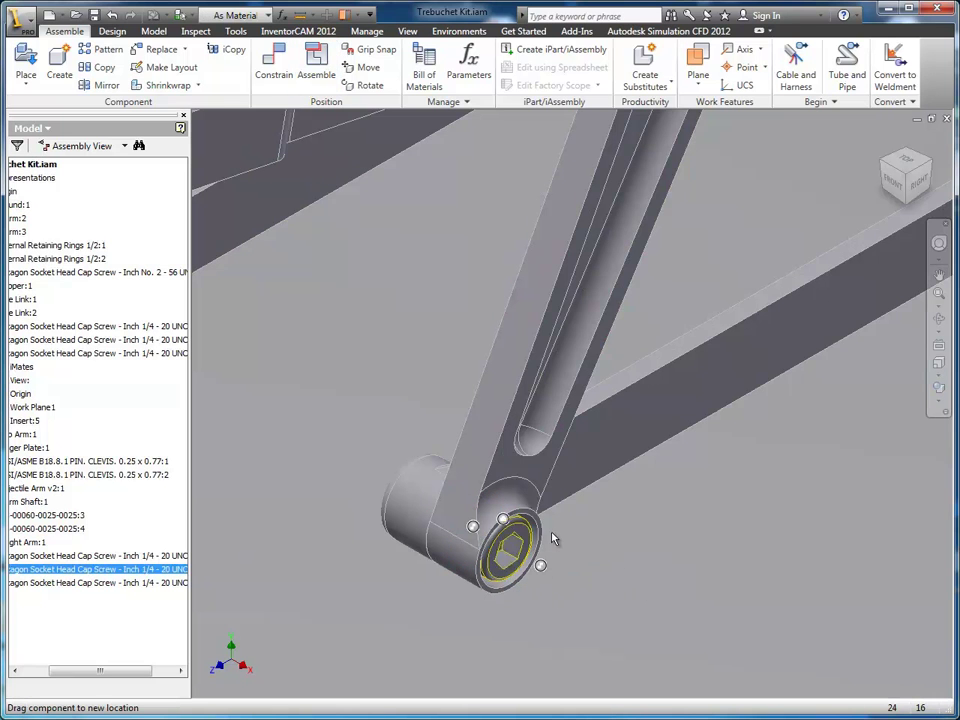
left_click(612, 559)
Mate the flat face of External Retaining Rings 1/2:2 to the A-Arm Shaft's groove side face beside the Treb Arm with a 0.000 in offset.
scroll(725, 582, "down", 4)
middle_click_drag(738, 557, 693, 577)
scroll(318, 544, "up", 3)
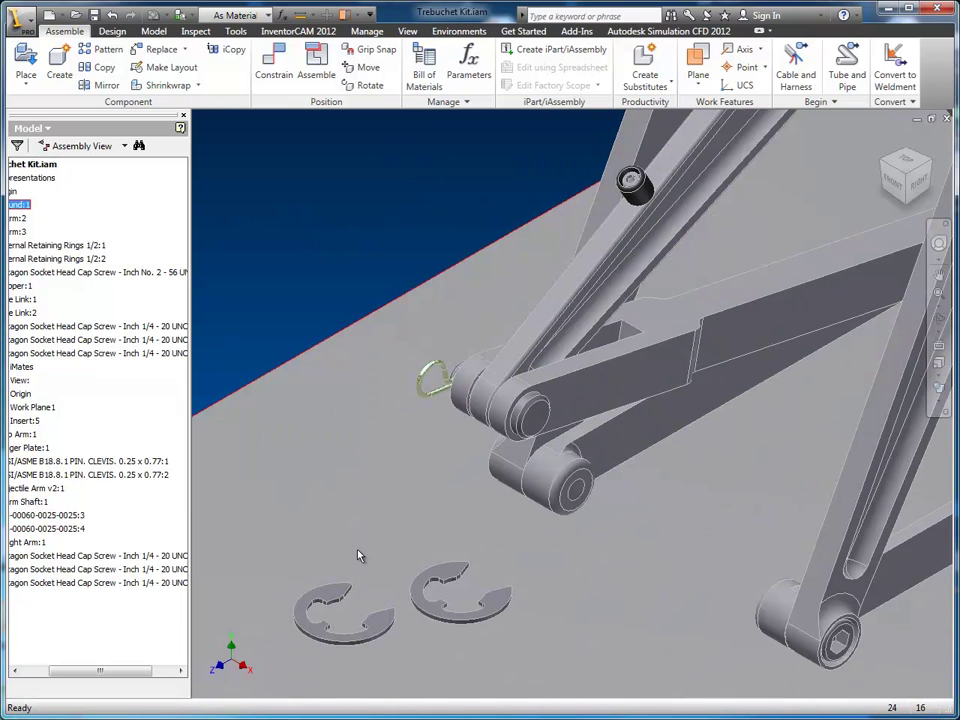
left_click(316, 70)
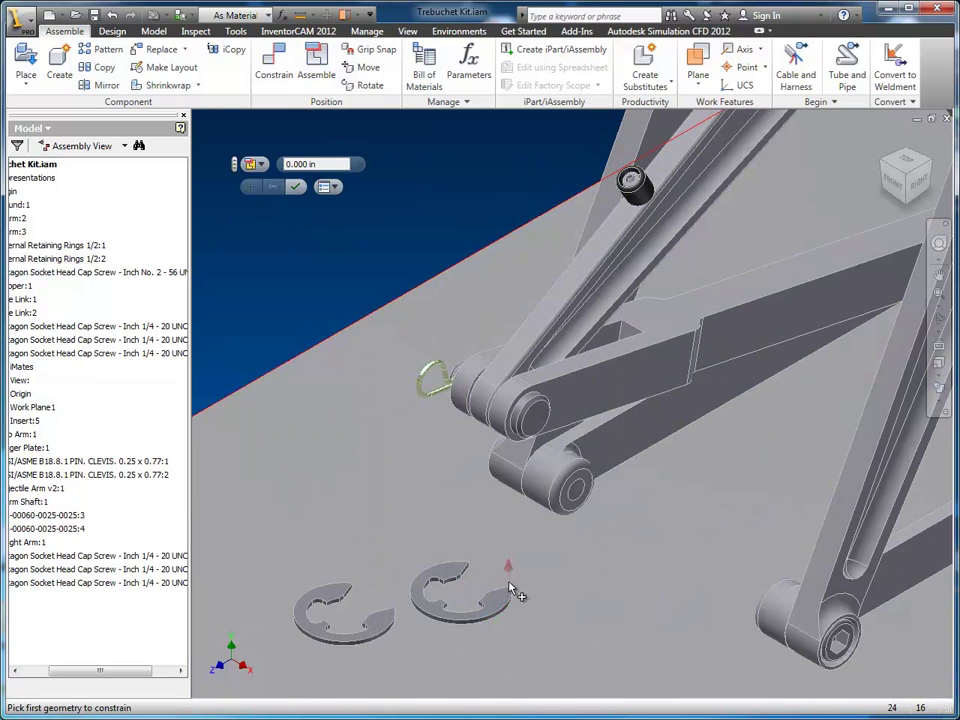
left_click(500, 603)
middle_click_drag(739, 322, 390, 670)
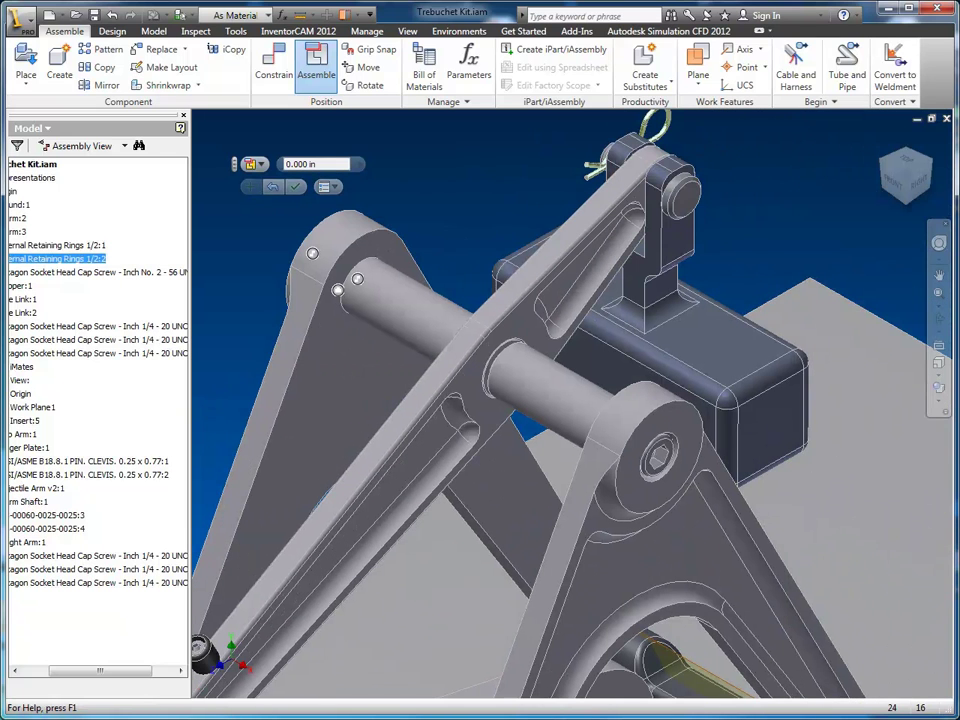
scroll(500, 366, "up", 5)
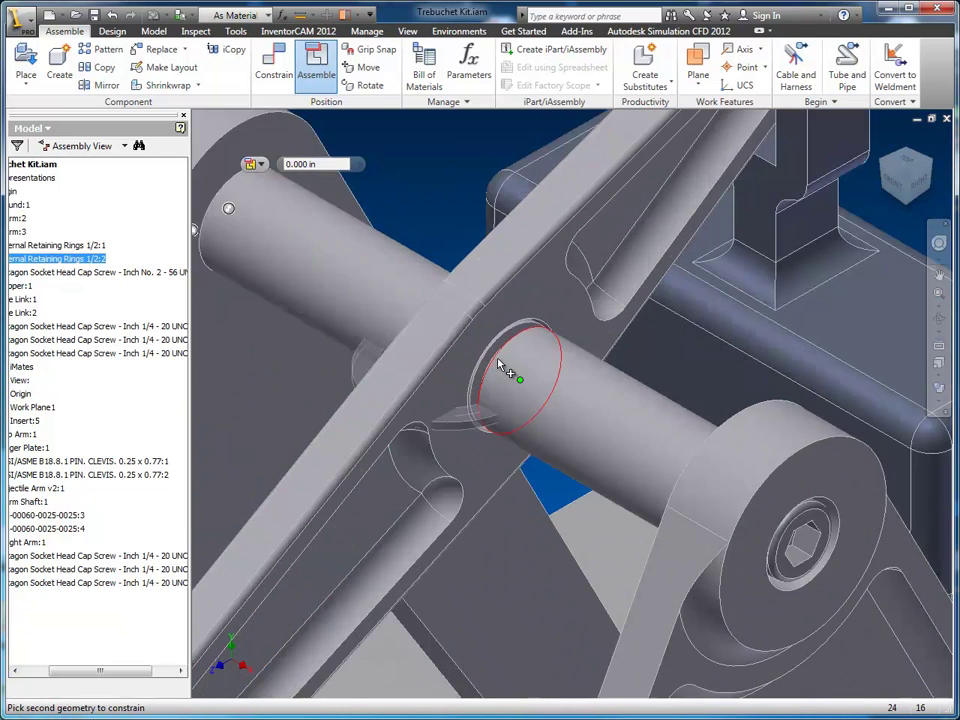
left_click(508, 332)
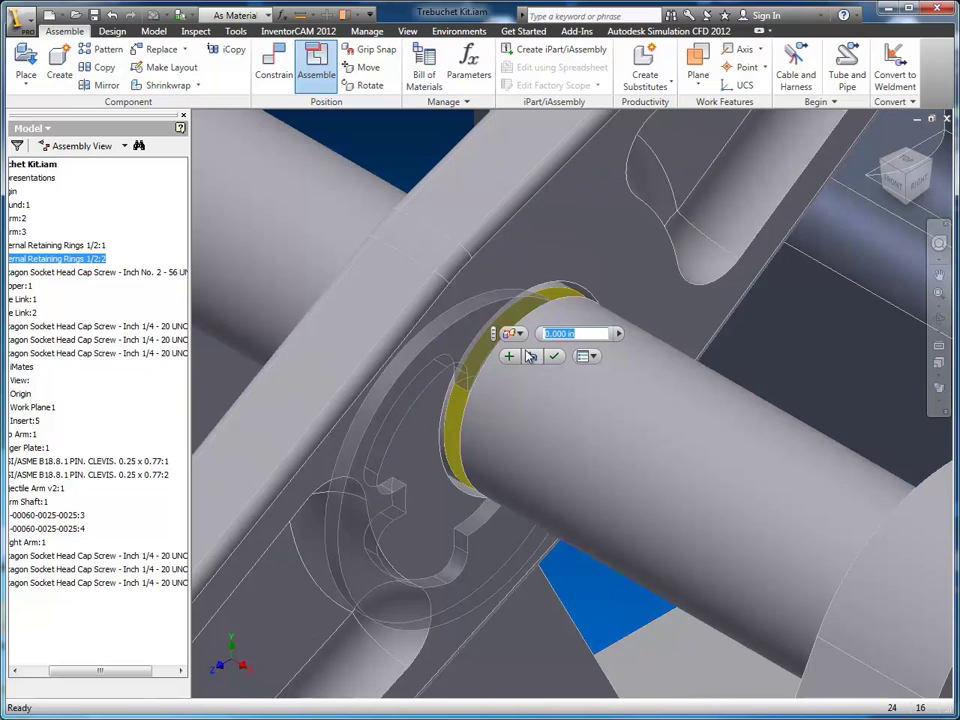
left_click(509, 357)
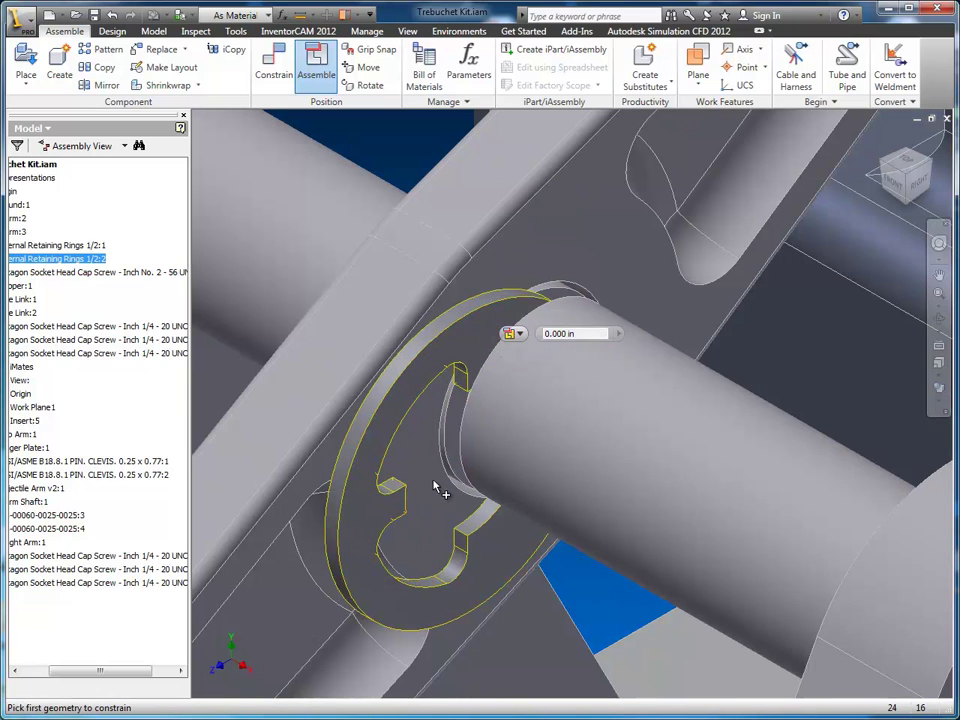
Mate the center axis of External Retaining Rings 1/2:2 to the A-Arm Shaft's axis with a 0.000 in offset.
right_click(380, 403)
left_click(418, 403)
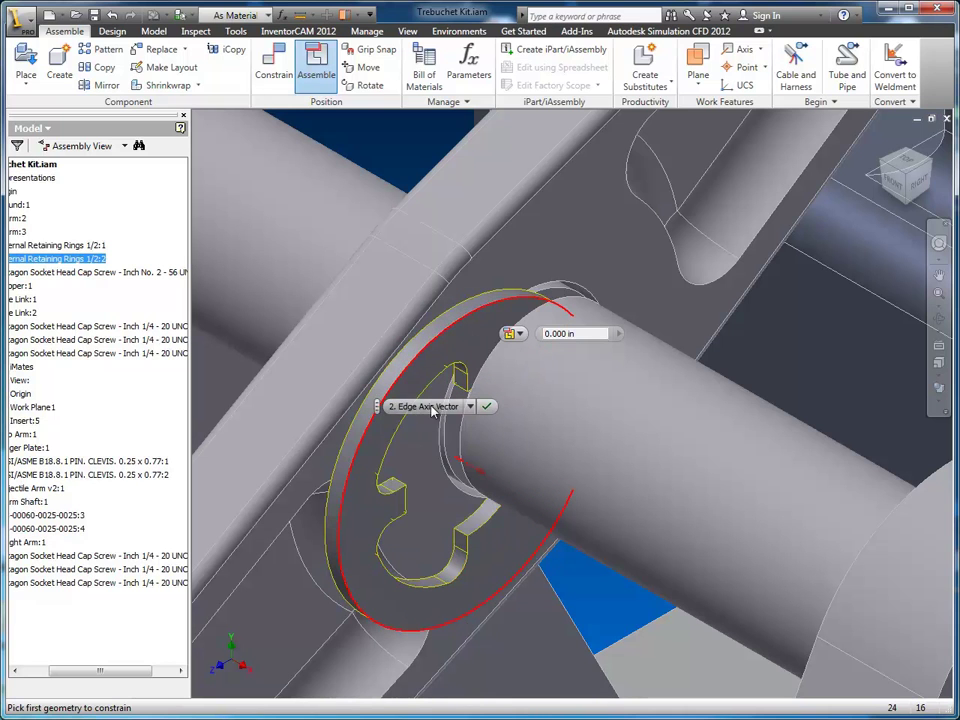
left_click(473, 407)
left_click(430, 447)
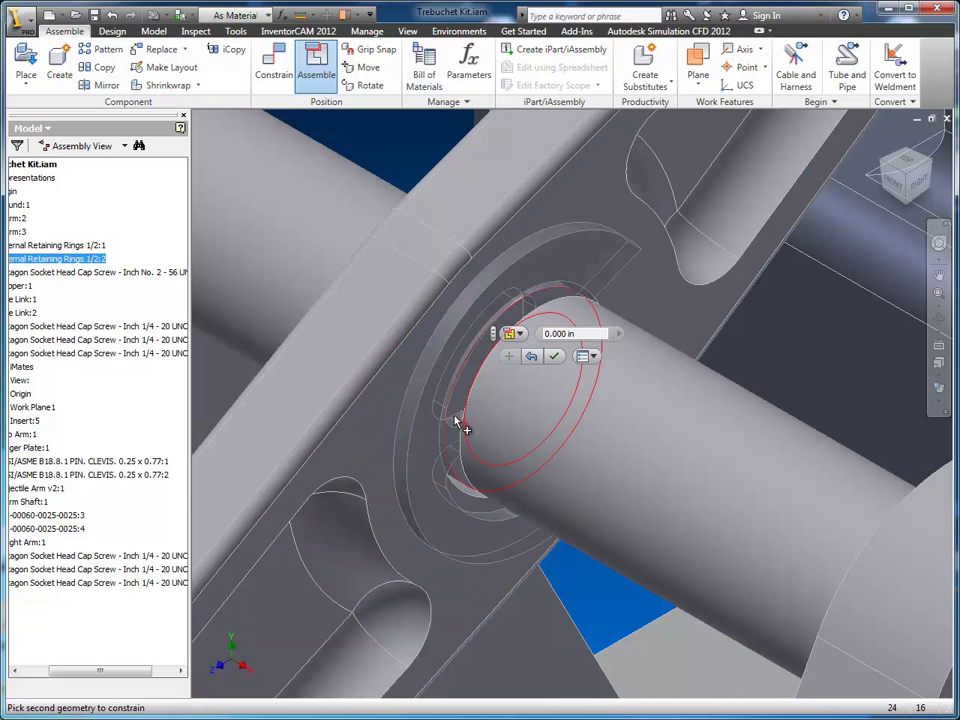
left_click(535, 404)
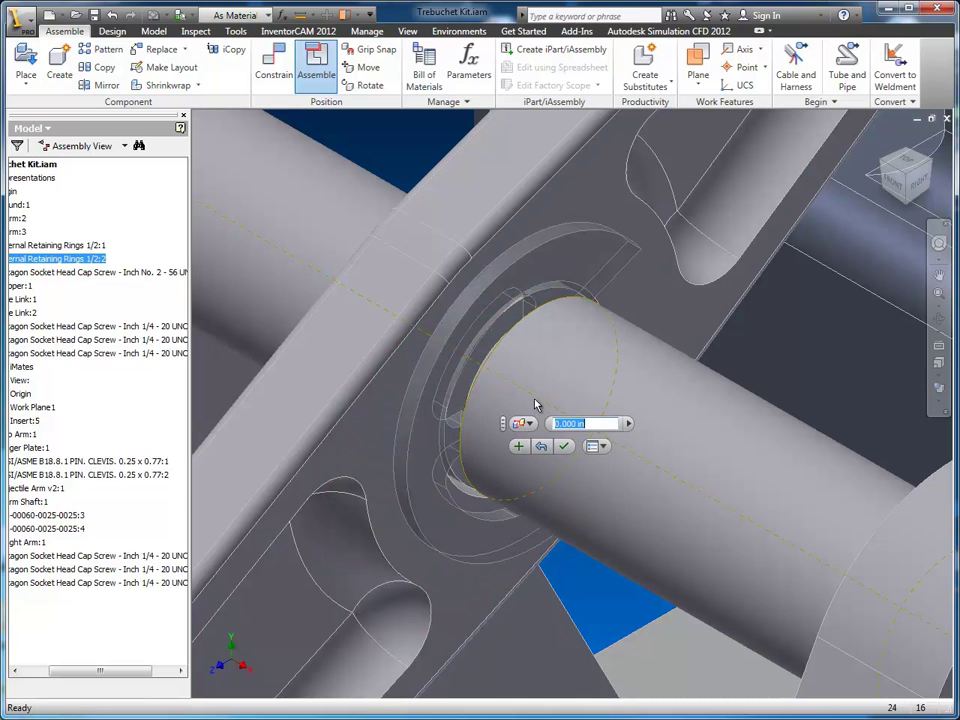
left_click(566, 444)
Mate the flat face of External Retaining Rings 1/2:1 to the shaft's groove side face on the Treb Arm's opposite side, offset 0.000 in.
scroll(570, 497, "down", 5)
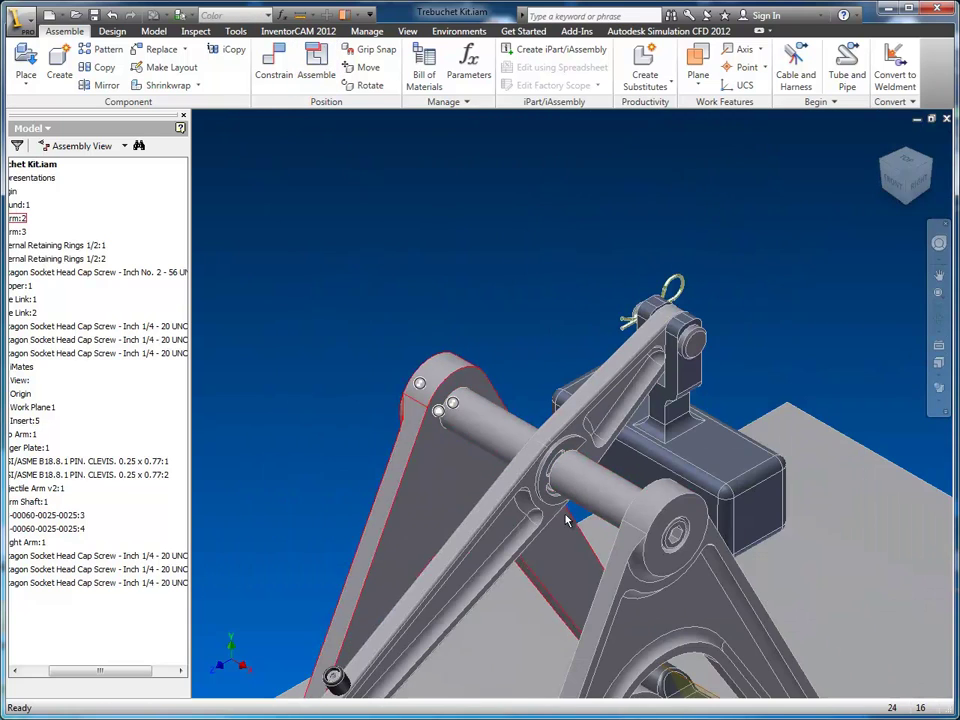
middle_click_drag(566, 521, 735, 248)
middle_click_drag(450, 508, 677, 261)
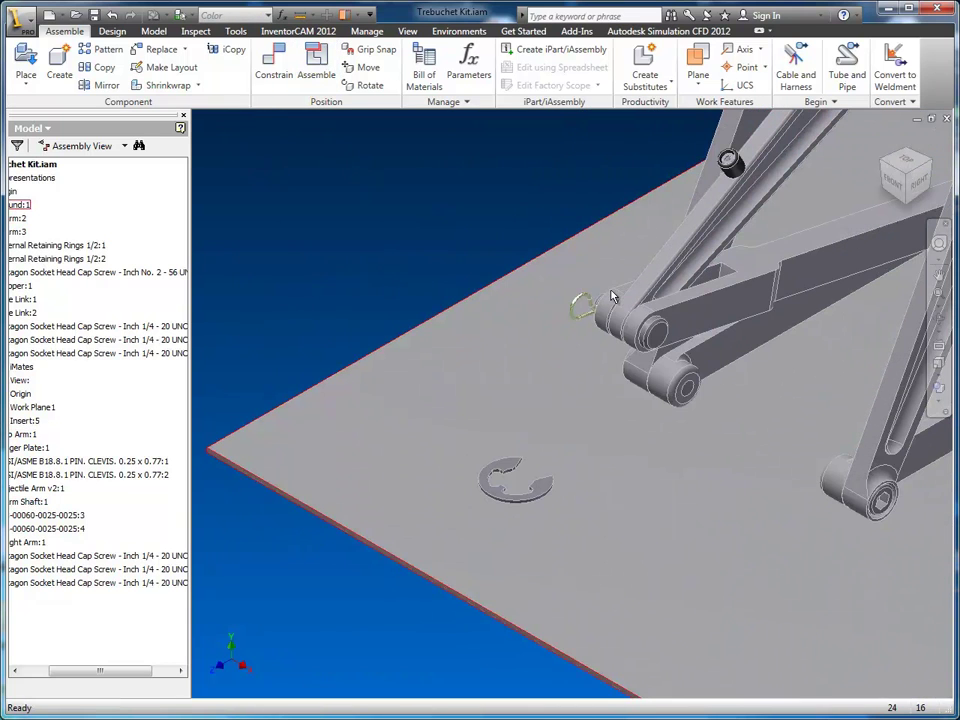
key("space")
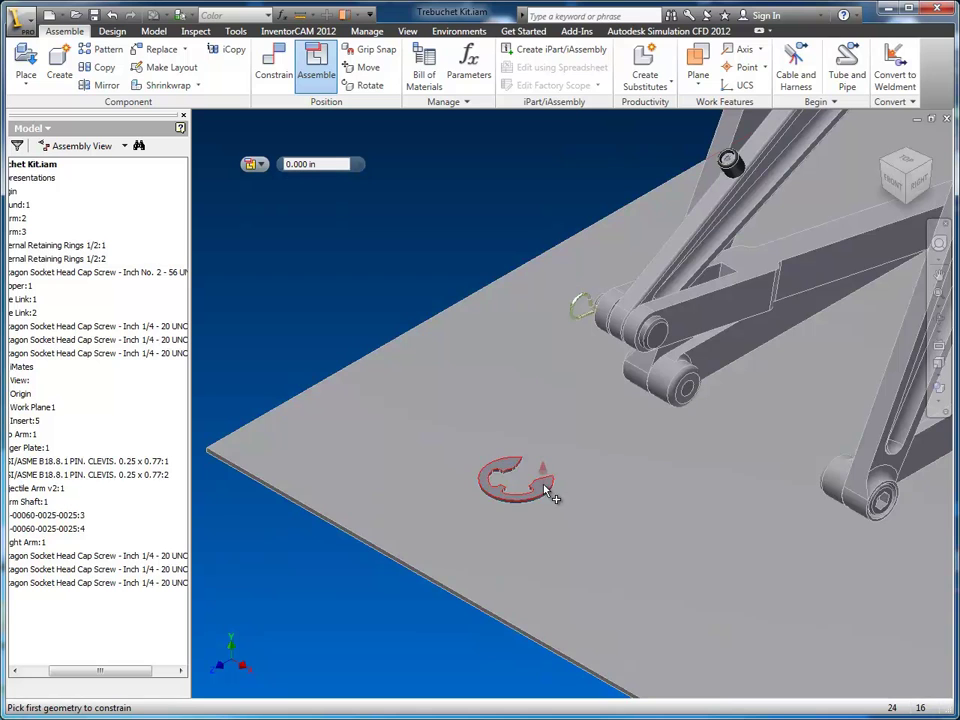
left_click(543, 486)
middle_click_drag(764, 238, 686, 534)
middle_click_drag(686, 457, 778, 471, "shift")
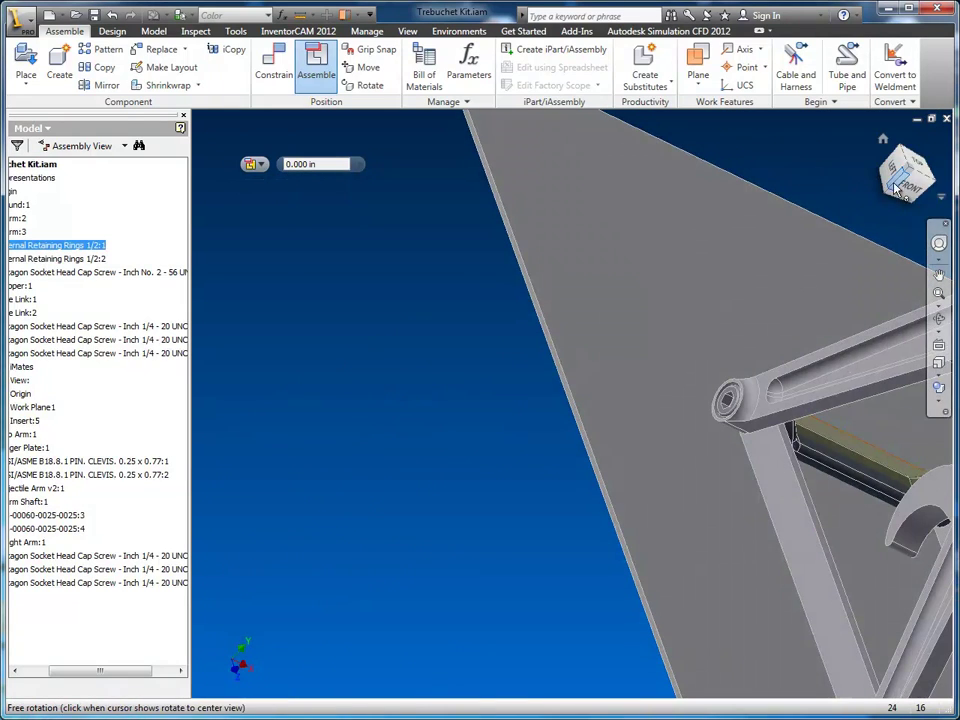
left_click(912, 175)
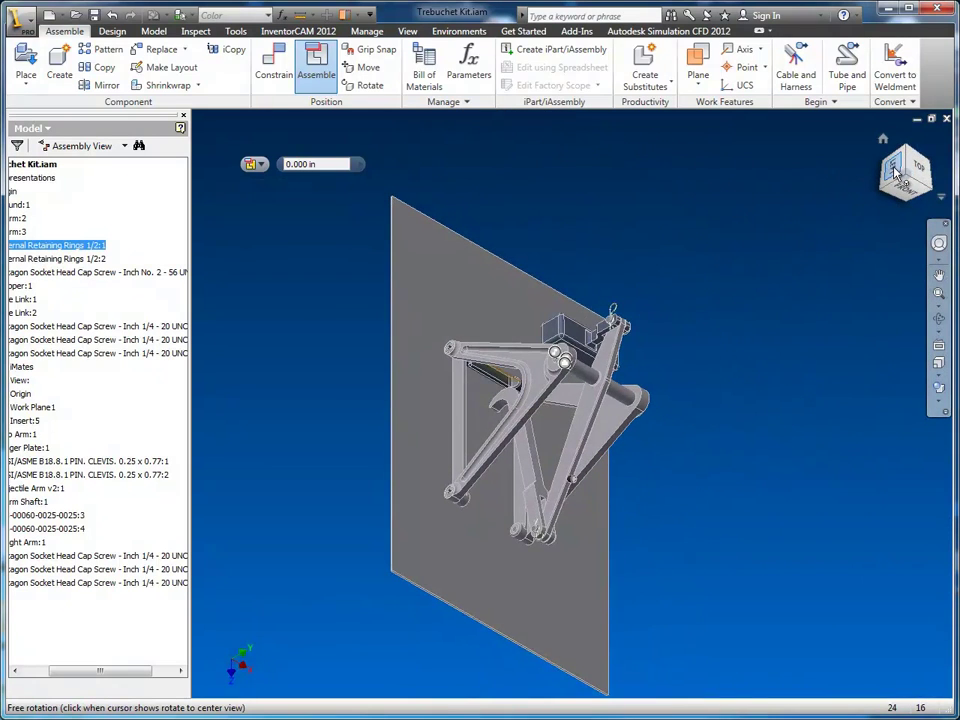
left_click(916, 168)
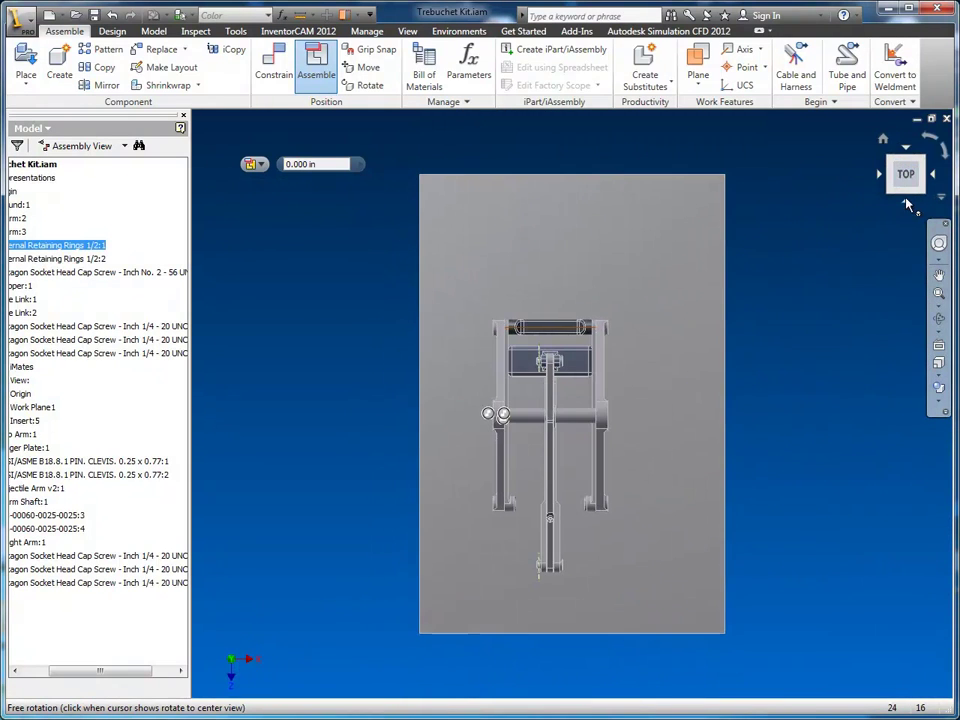
left_click(906, 202)
left_click(893, 165)
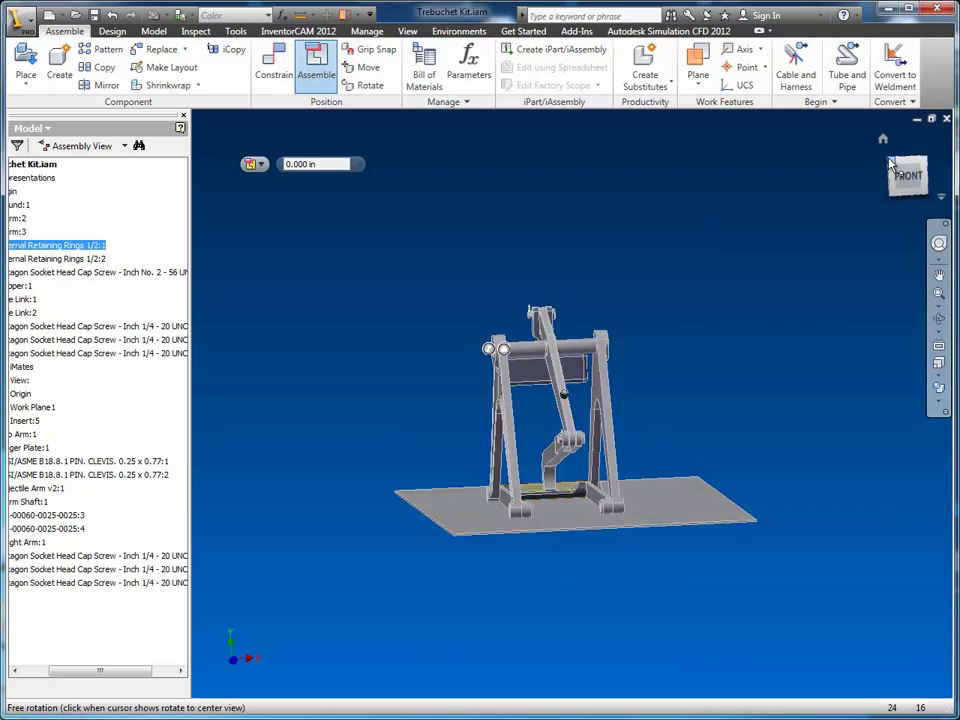
scroll(549, 433, "down", 5)
middle_click_drag(605, 370, 518, 689)
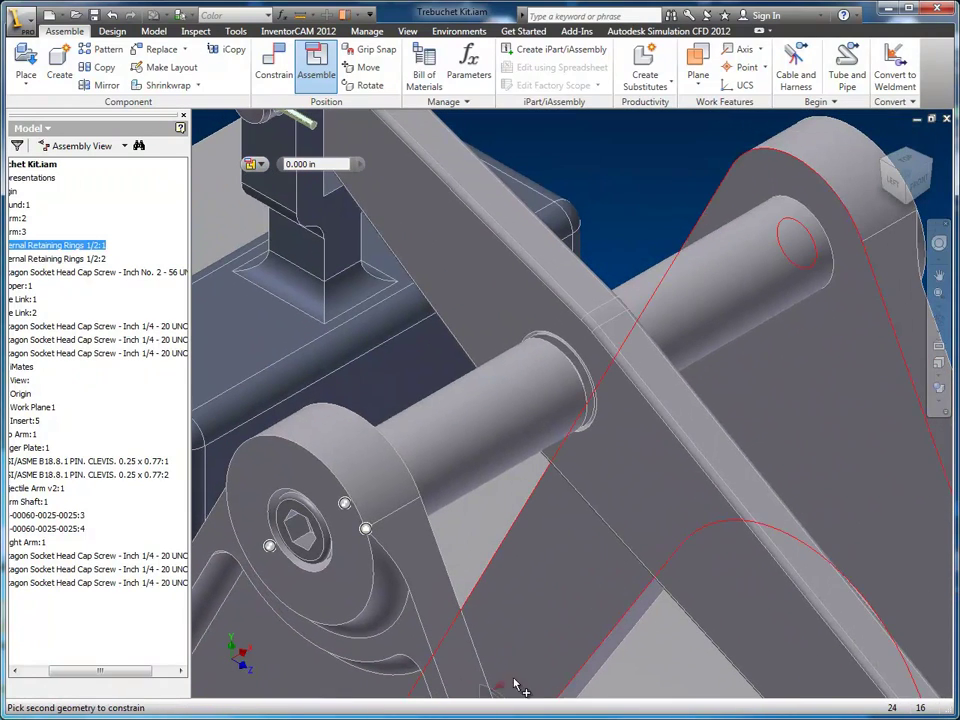
left_click(588, 380)
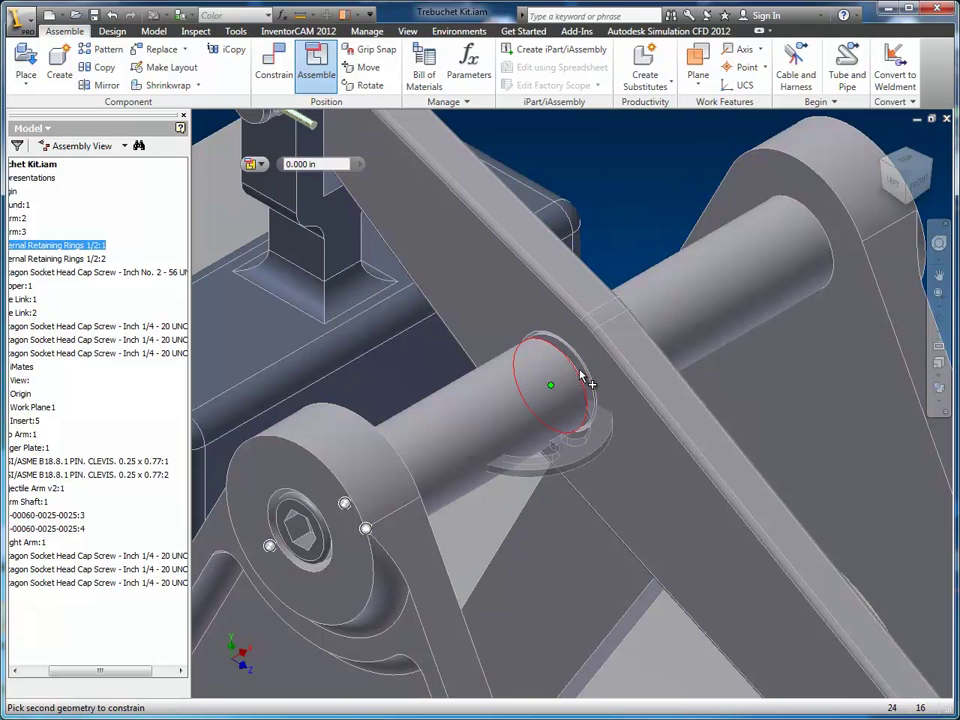
left_click(588, 380)
left_click(590, 392)
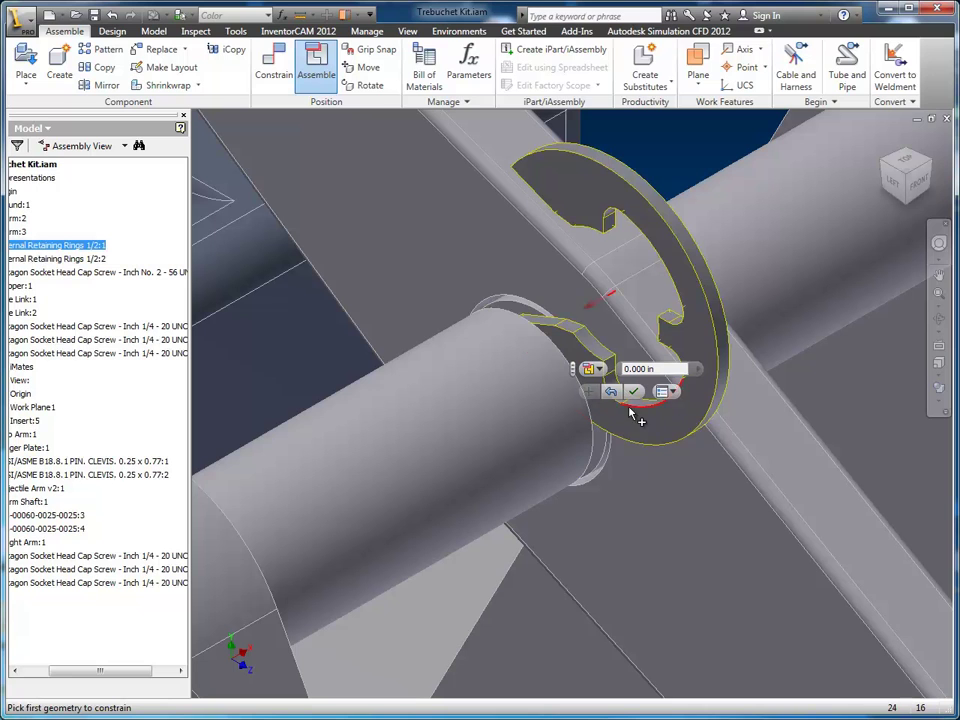
Mate the center axis of External Retaining Rings 1/2:1 to the A-Arm Shaft's axis with a 0.000 in offset.
right_click(730, 357)
left_click(735, 356)
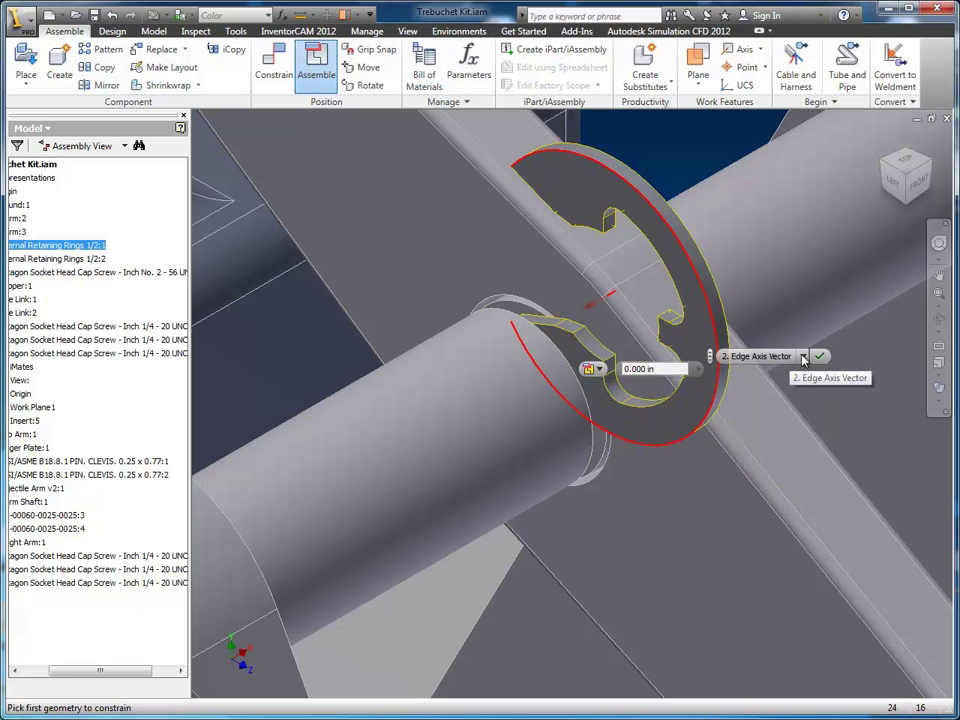
left_click(801, 356)
left_click(744, 398)
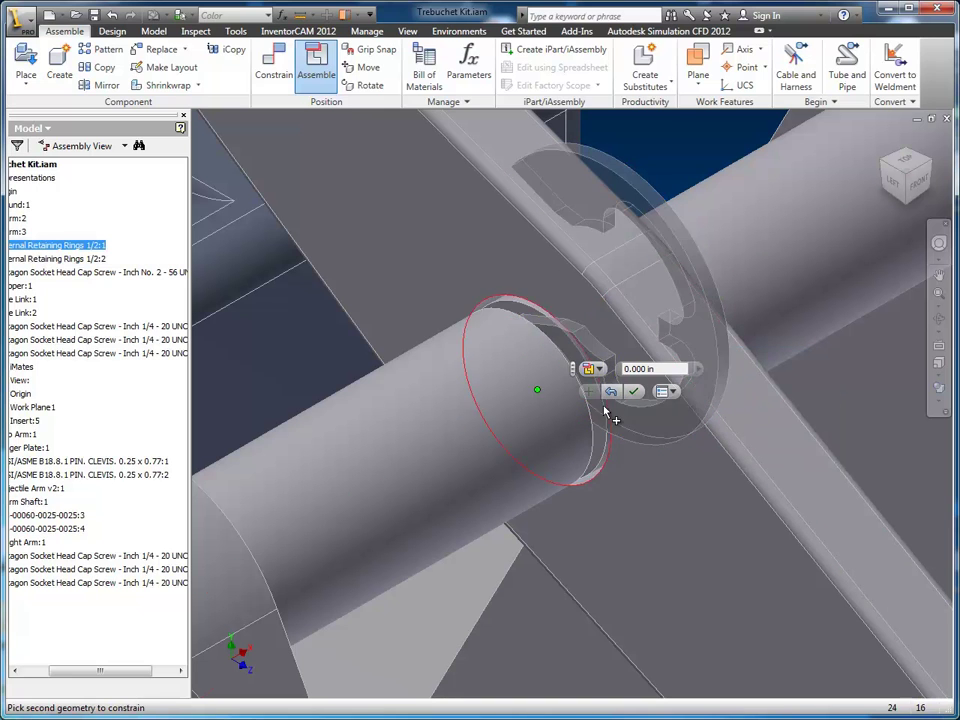
left_click(440, 458)
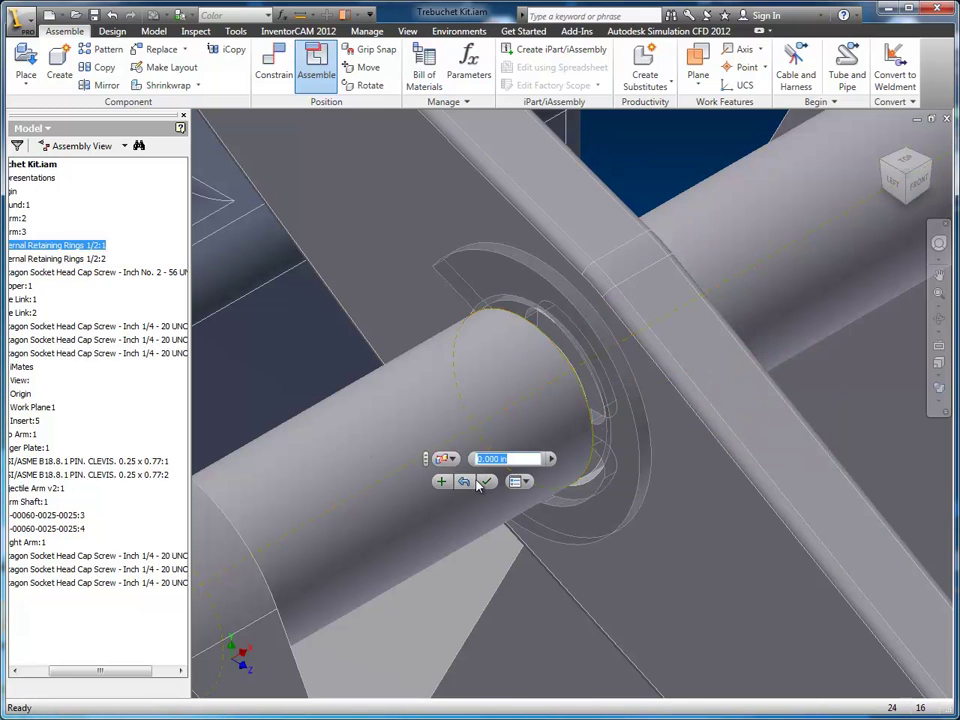
left_click(488, 484)
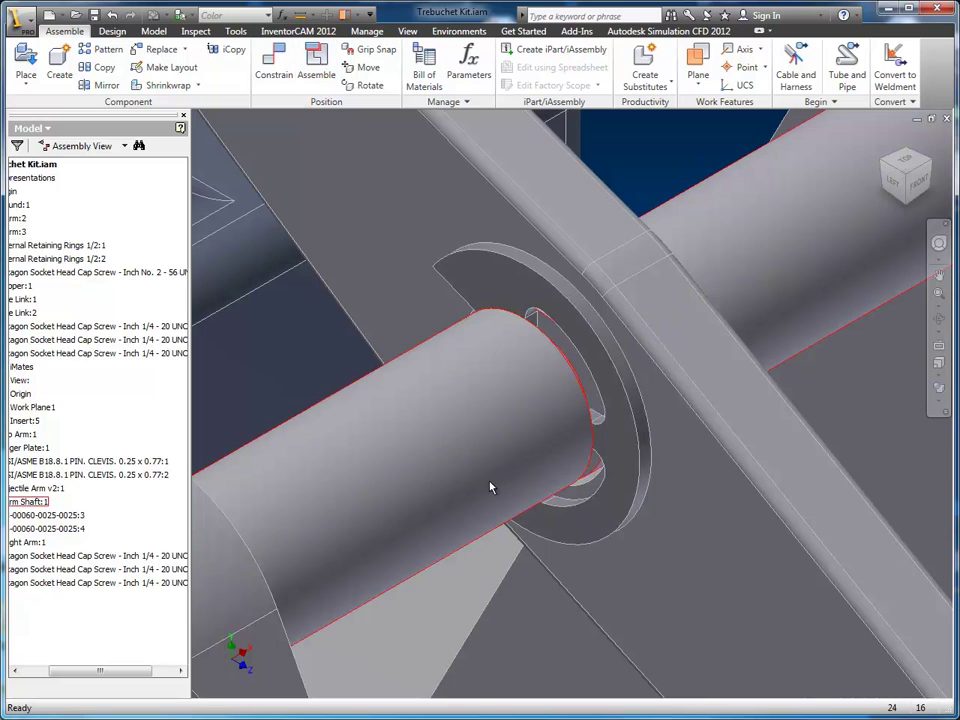
Inspect the whole trebuchet from the front-right side and try moving the Treb Arm to check its motion.
scroll(595, 504, "up", 5)
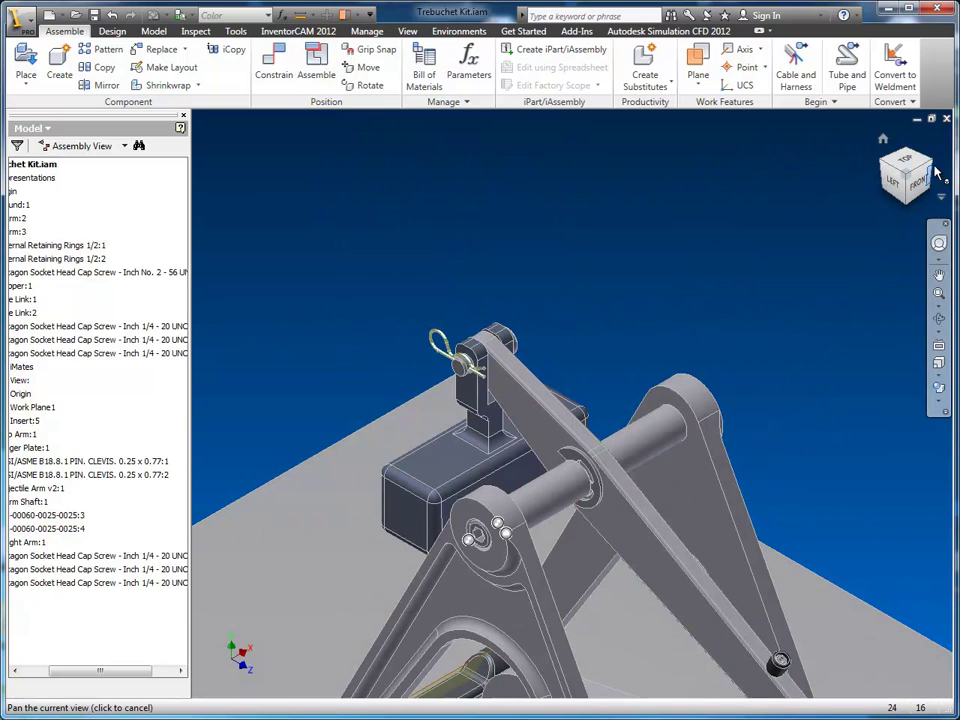
left_click(932, 170)
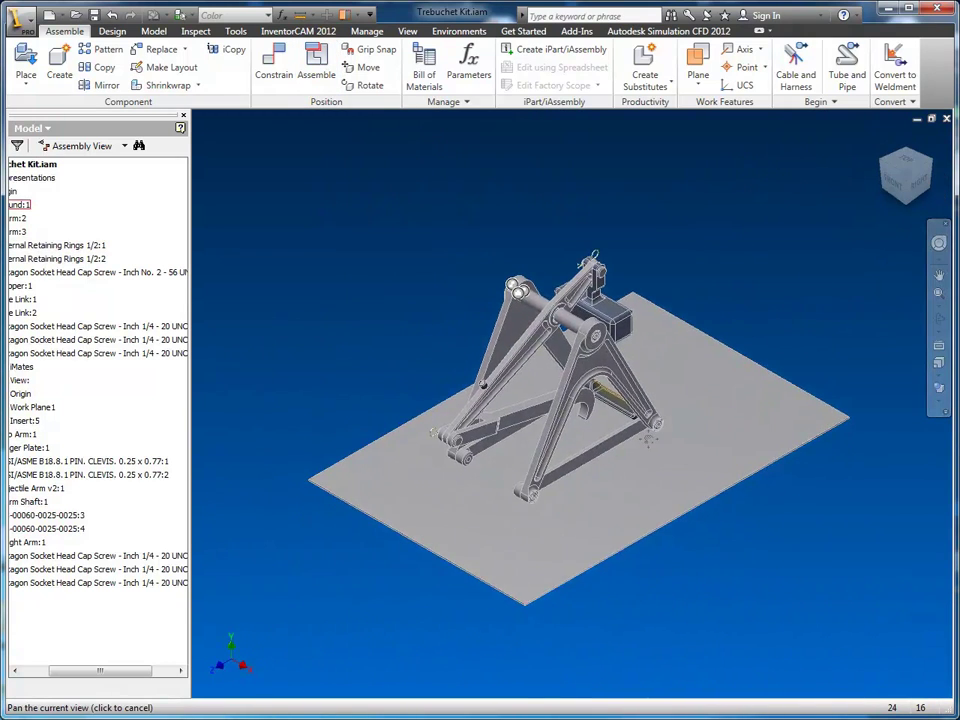
scroll(646, 447, "down", 5)
scroll(644, 448, "up", 3)
middle_click_drag(641, 460, 616, 436, "shift")
scroll(614, 439, "down", 3)
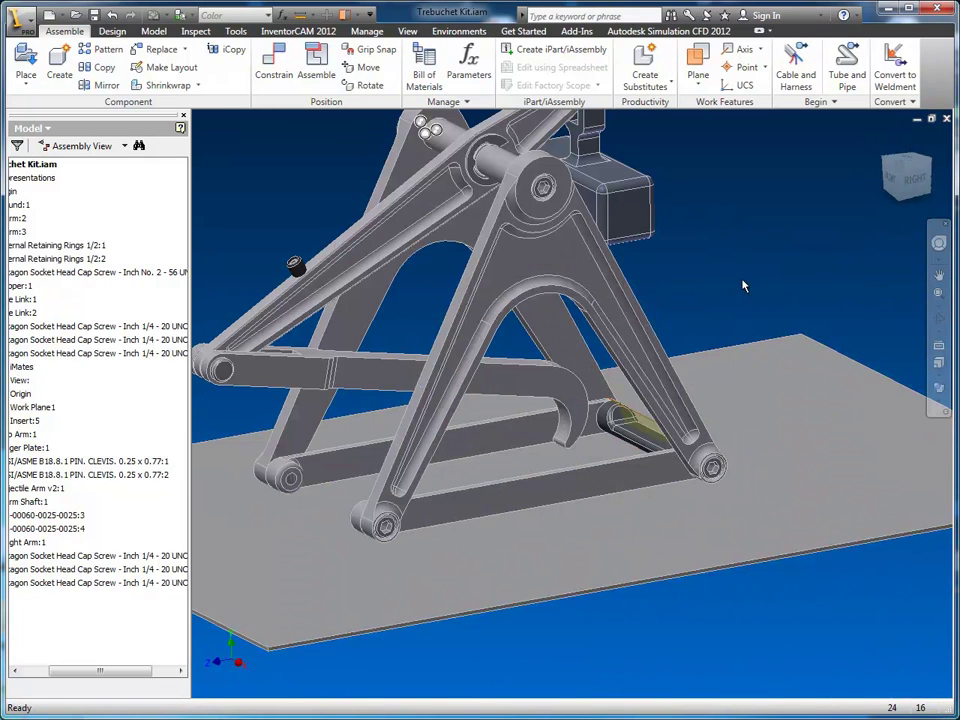
middle_click_drag(716, 299, 707, 371)
scroll(814, 381, "up", 3)
left_click(458, 405)
left_click_drag(458, 405, 449, 398)
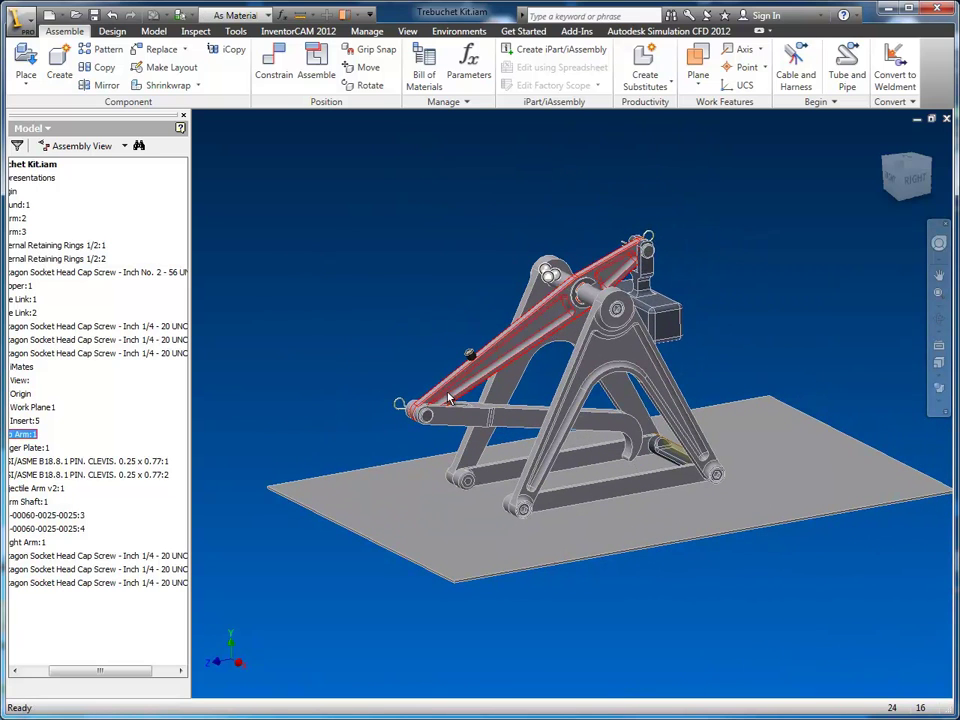
left_click(451, 319)
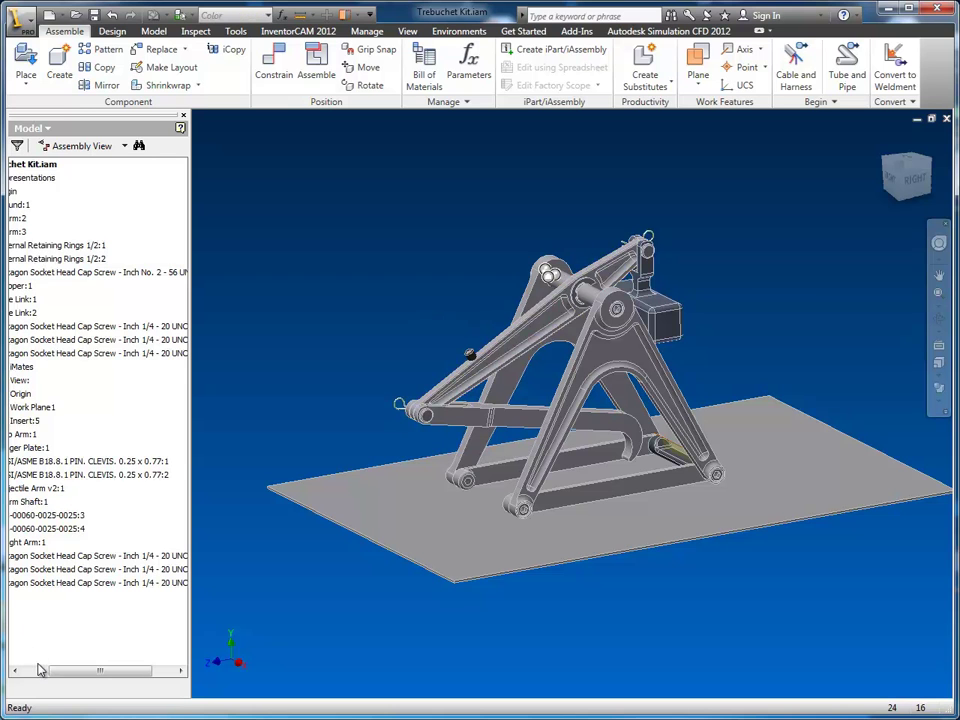
Review the full component names in the model tree, then examine the far A-Arm's apex and the complete assembly.
left_click_drag(70, 679, 43, 679)
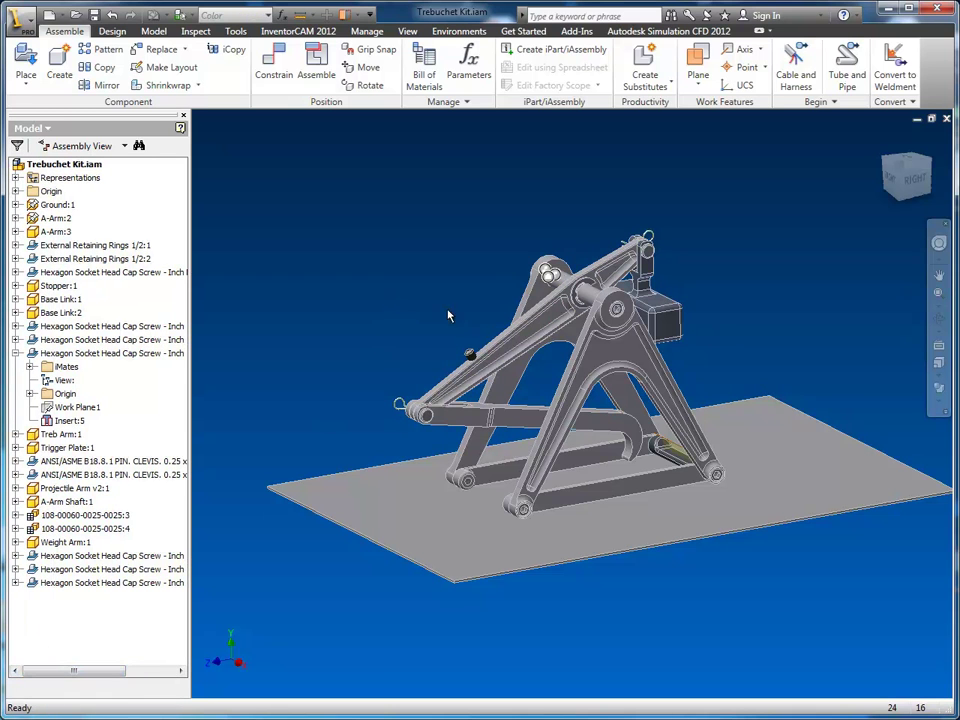
middle_click_drag(488, 309, 545, 350, "shift")
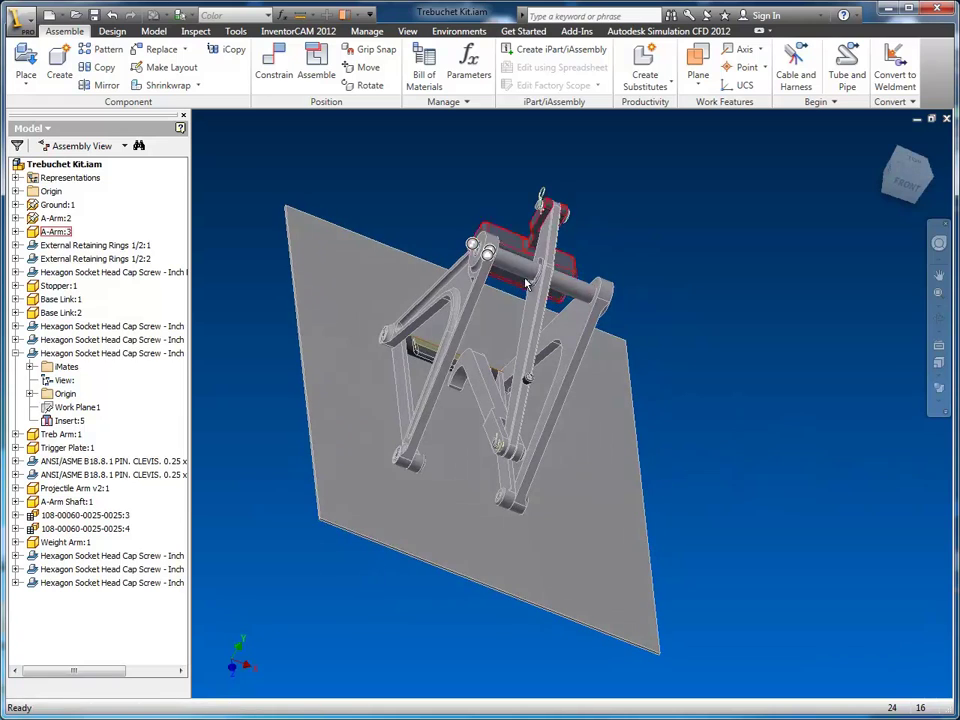
left_click(478, 249)
left_click(403, 206)
middle_click_drag(634, 356, 574, 350, "shift")
left_click(574, 350)
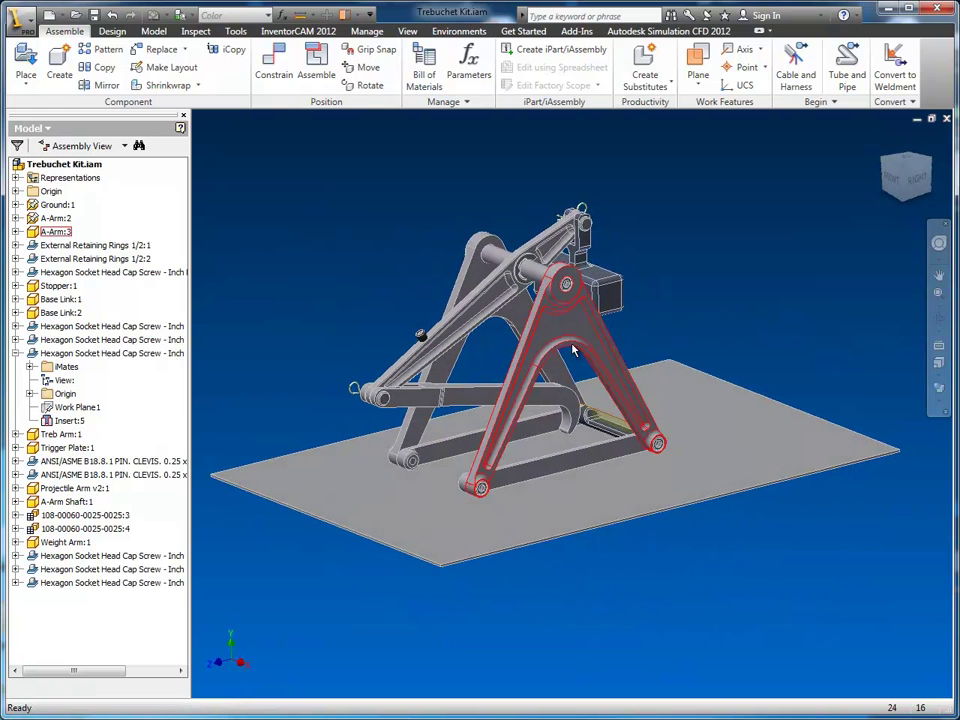
left_click(722, 321)
middle_click_drag(722, 327, 758, 351)
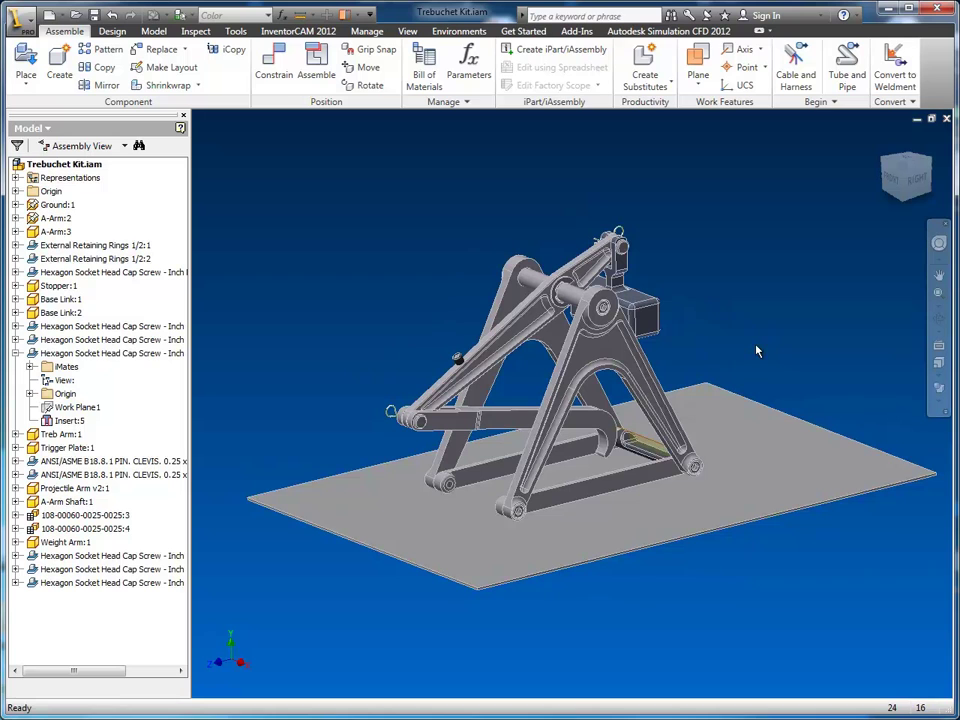